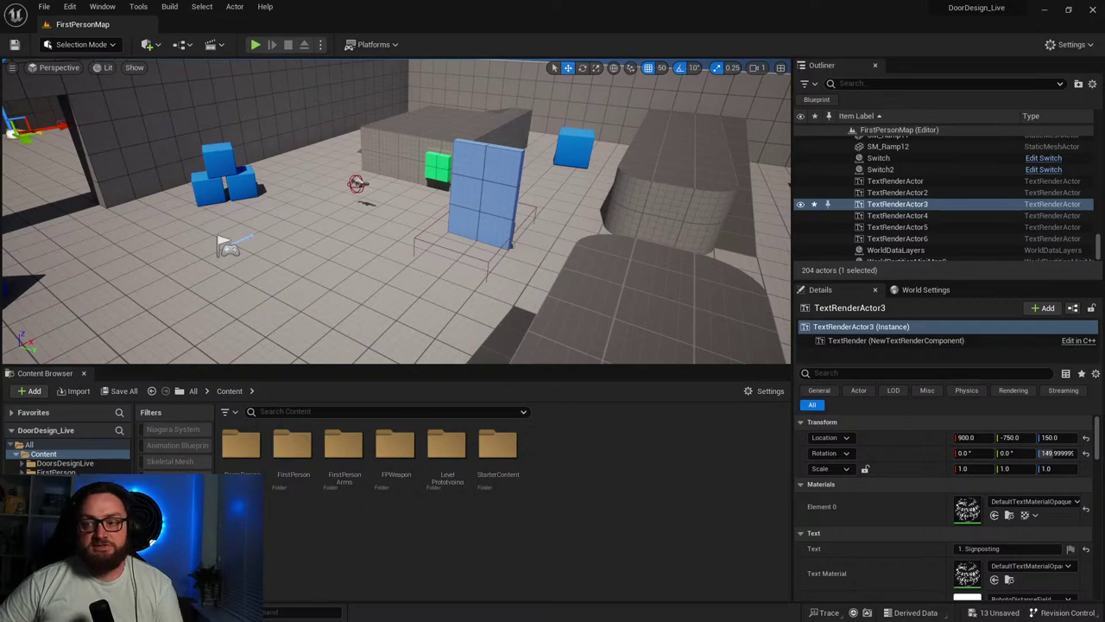
Select the blue Door12 actor beside the green switch and open its Blueprint for editing.
mouse_move(423, 275)
right_mouse_down()
mouse_move(509, 278)
mouse_move(423, 275)
right_mouse_up()
key("w")
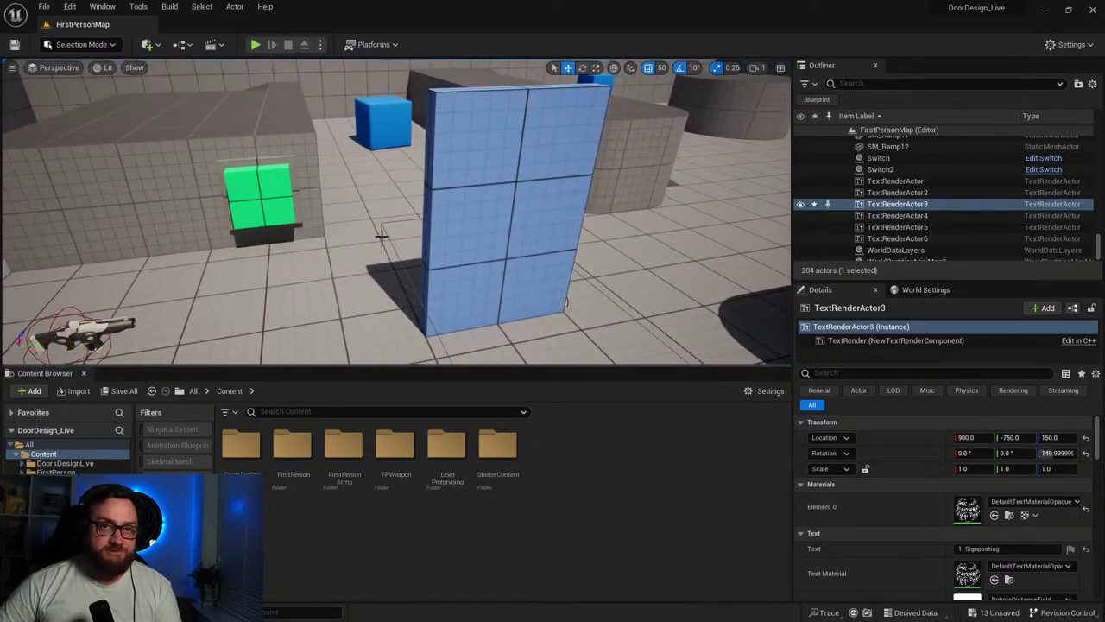
right_click_drag(456, 310, 481, 300)
right_click_drag(499, 215, 498, 215)
left_click(499, 215)
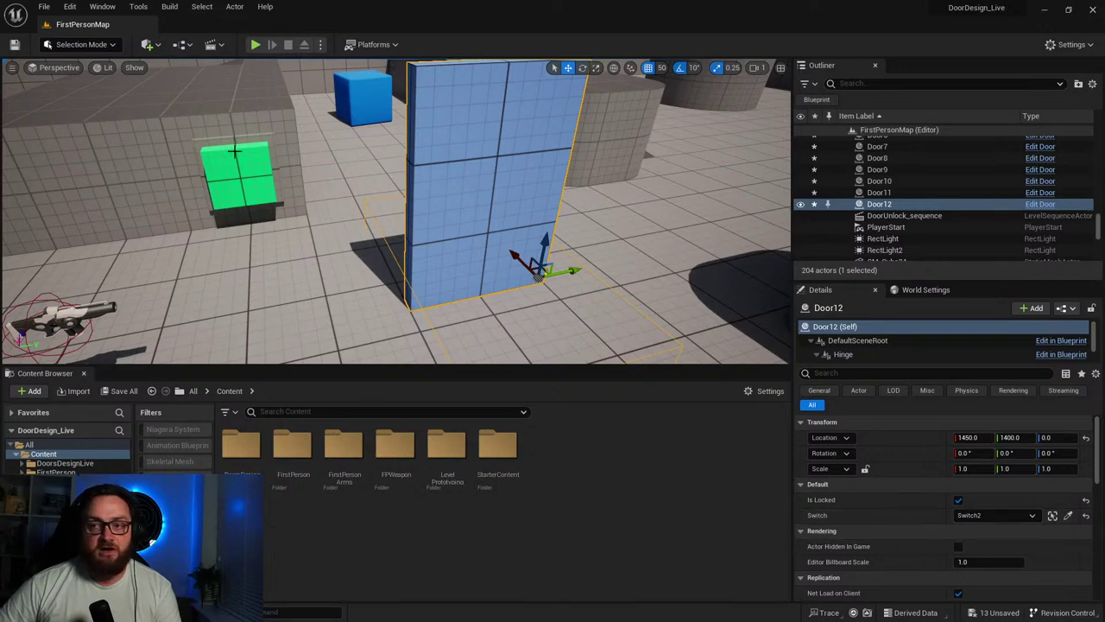
left_click(1039, 204)
Examine the door's CloseDoor event, the Timeline and the nodes that set the Hinge's relative rotation.
right_click_drag(663, 298, 626, 223)
scroll(550, 208, "up", 3)
right_click_drag(550, 208, 479, 373)
right_click_drag(418, 400, 551, 228)
right_click_drag(467, 294, 363, 254)
left_click_drag(256, 206, 374, 289)
left_click_drag(374, 331, 409, 365)
right_click_drag(602, 416, 349, 356)
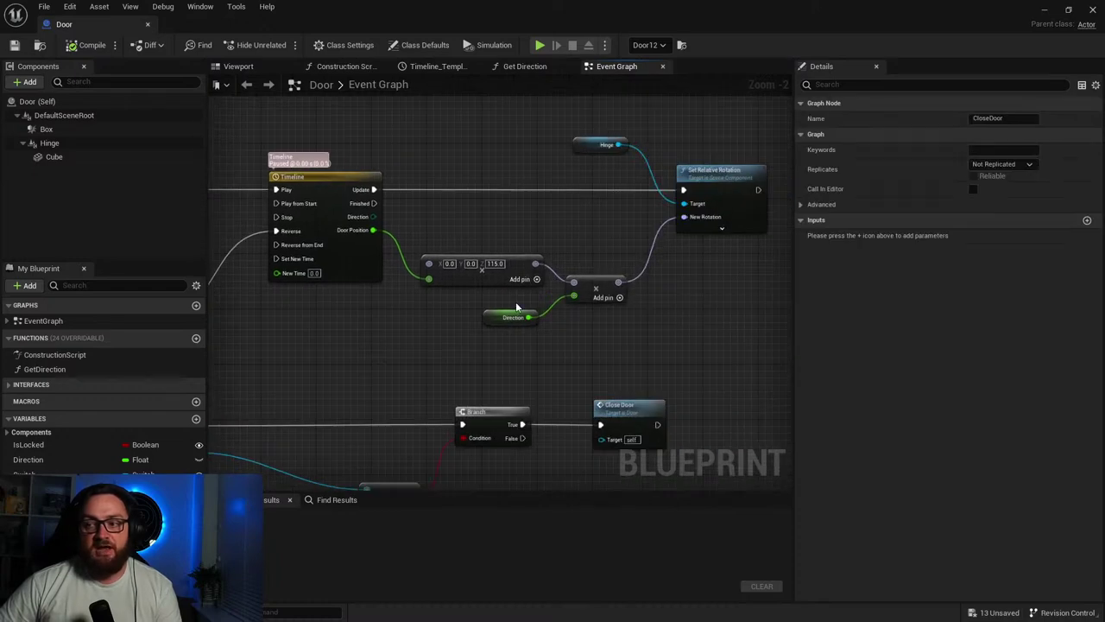
left_click_drag(430, 239, 624, 340)
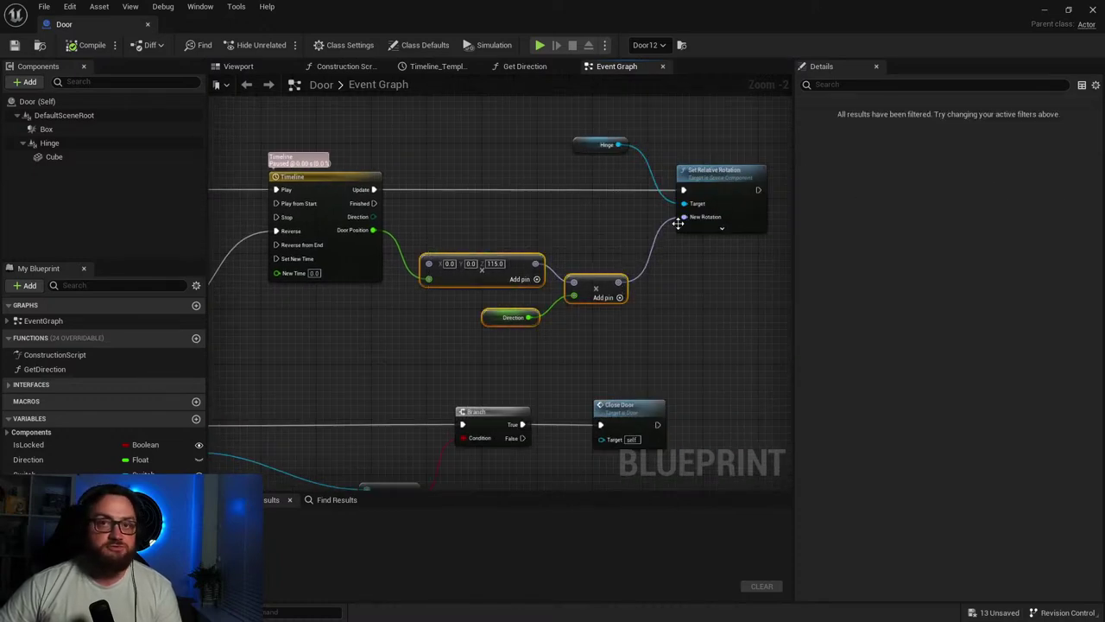
Examine the Box end-overlap logic and the switch interaction event that calls Unlock Door.
right_click_drag(623, 387, 690, 152)
right_click_drag(398, 199, 503, 220)
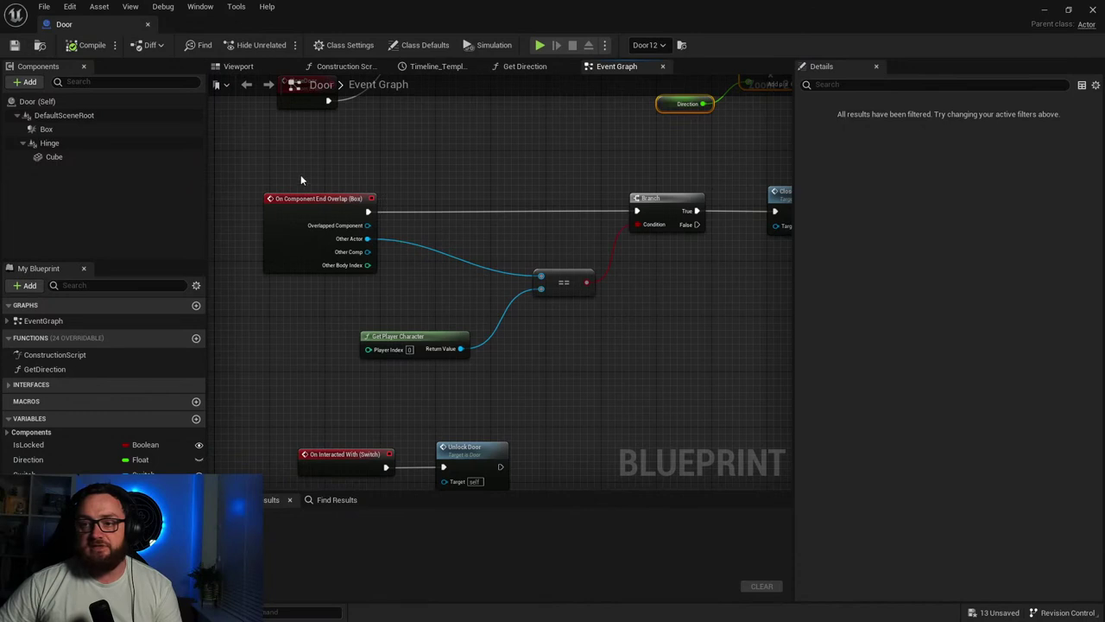
left_click_drag(298, 175, 752, 366)
right_click_drag(483, 372, 511, 230)
left_click_drag(333, 286, 482, 375)
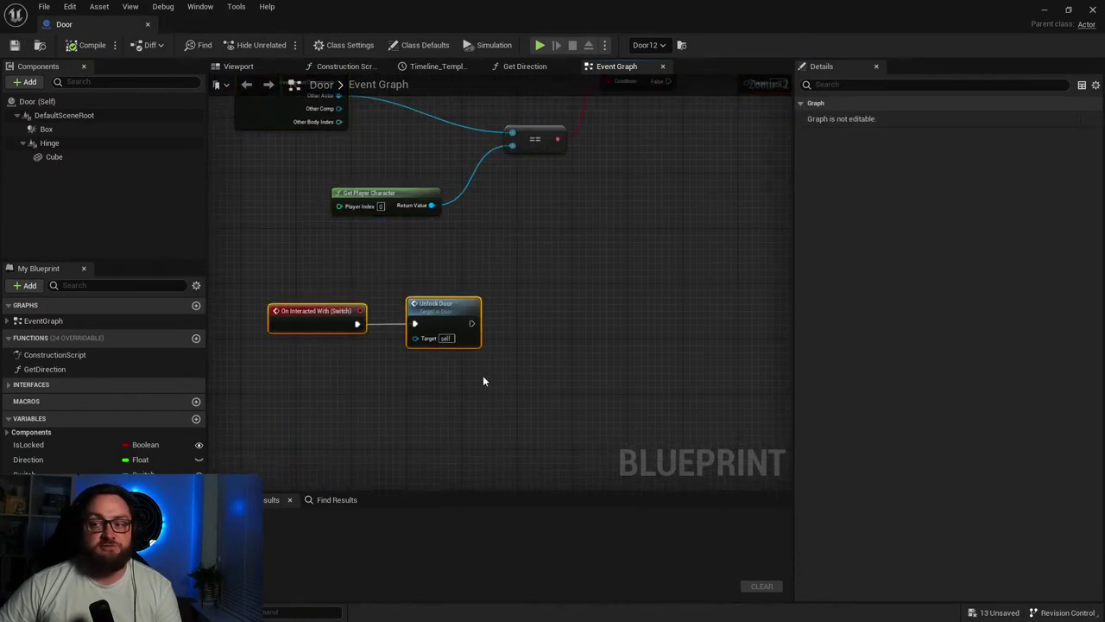
Examine the LockDoor and UnlockDoor custom events, and close the Door Blueprint.
scroll(498, 286, "down", 5)
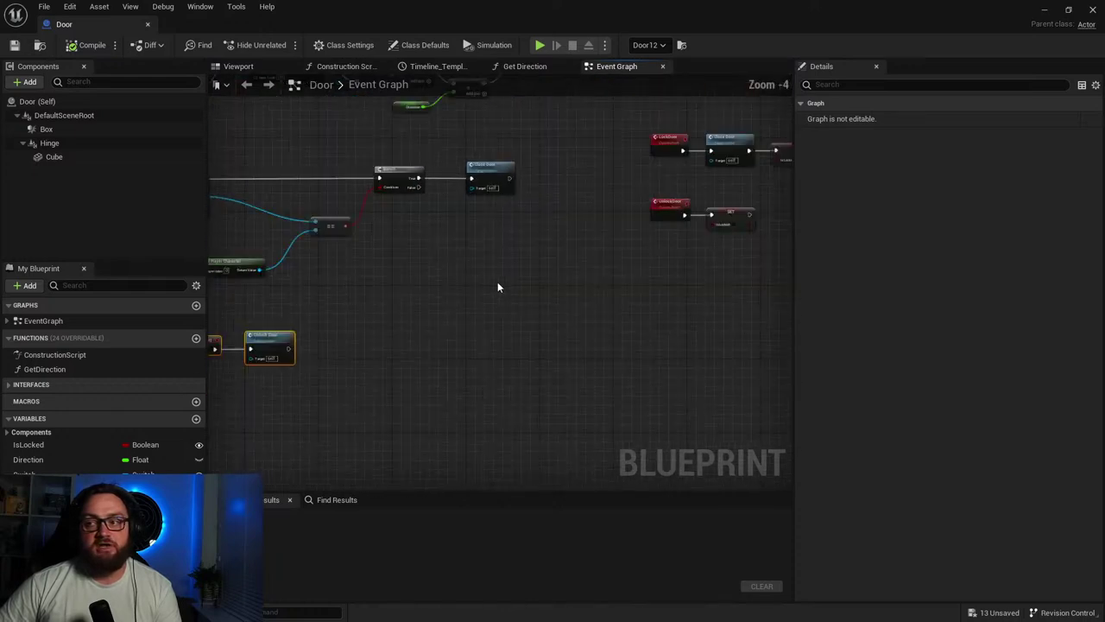
scroll(465, 276, "up", 5)
left_click_drag(292, 141, 596, 216)
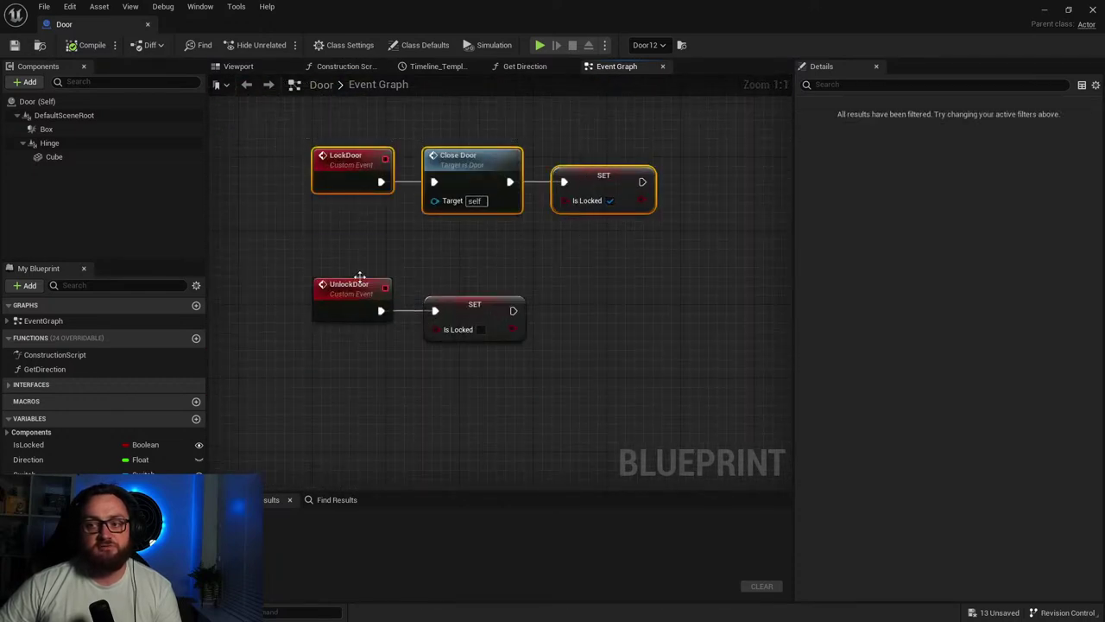
left_click_drag(335, 275, 539, 353)
left_click(252, 257)
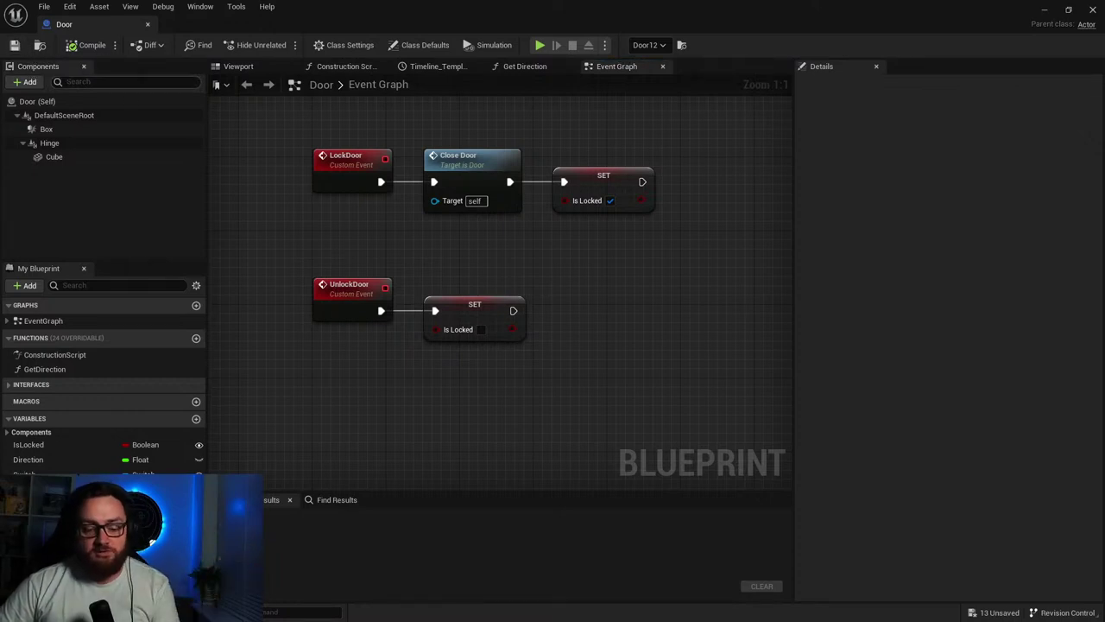
right_click_drag(372, 233, 576, 291)
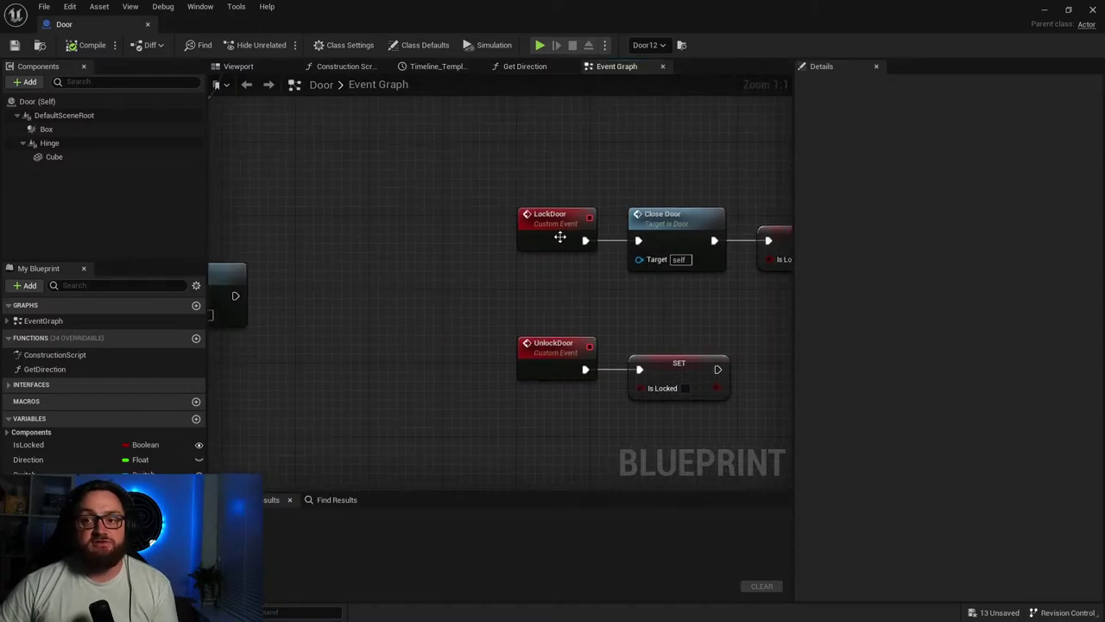
right_click_drag(484, 107, 576, 169)
left_click(1093, 9)
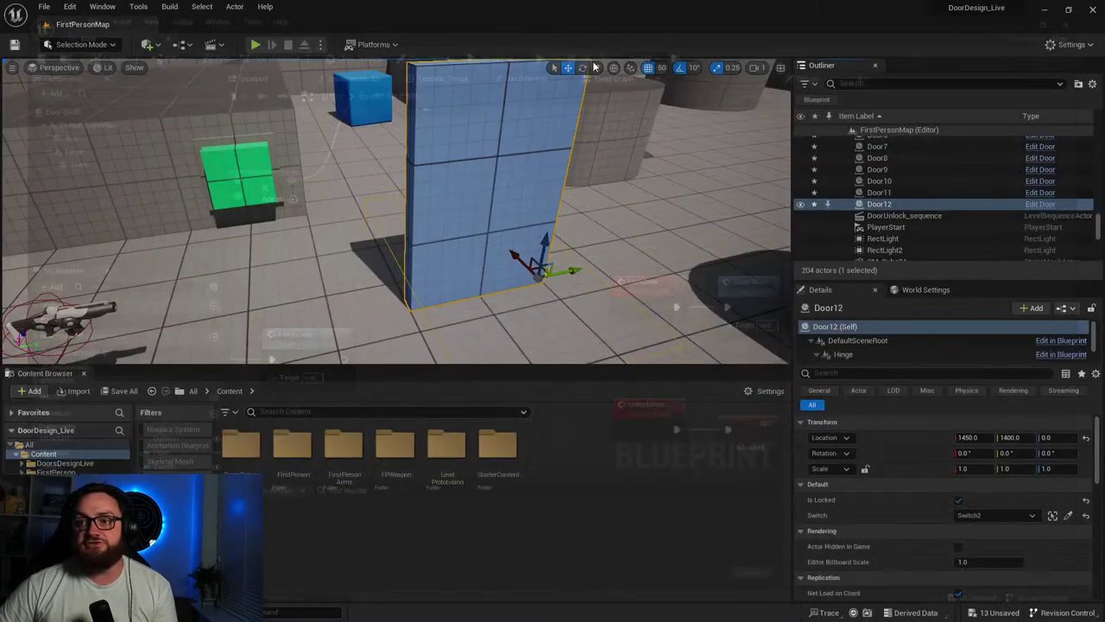
Start playing the level and walk to the green switch, and around the blue door.
left_click(256, 44)
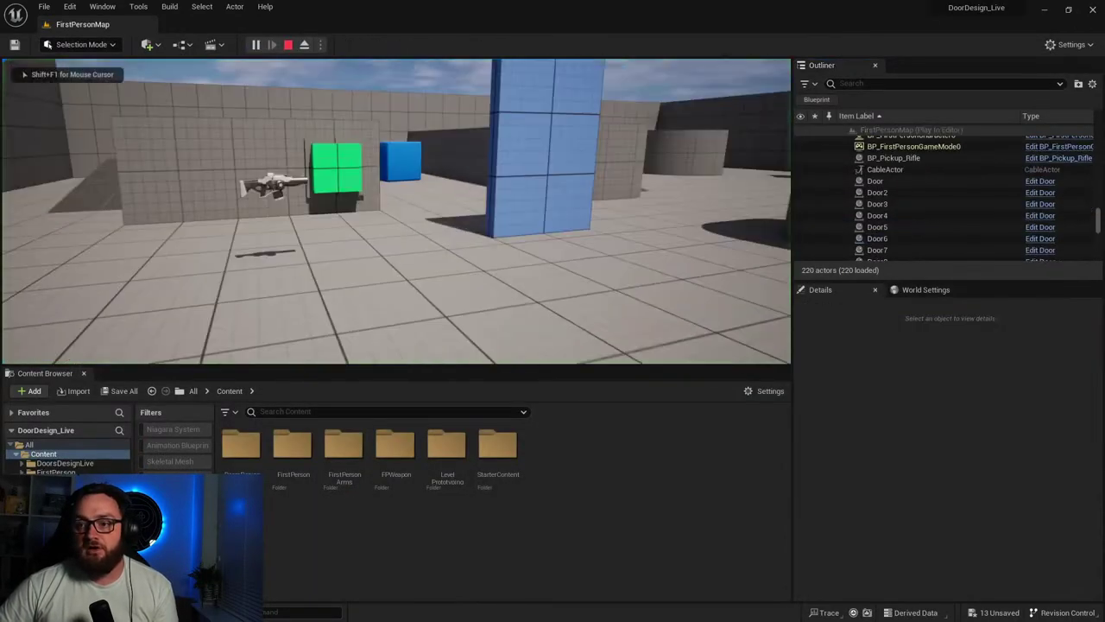
key("w")
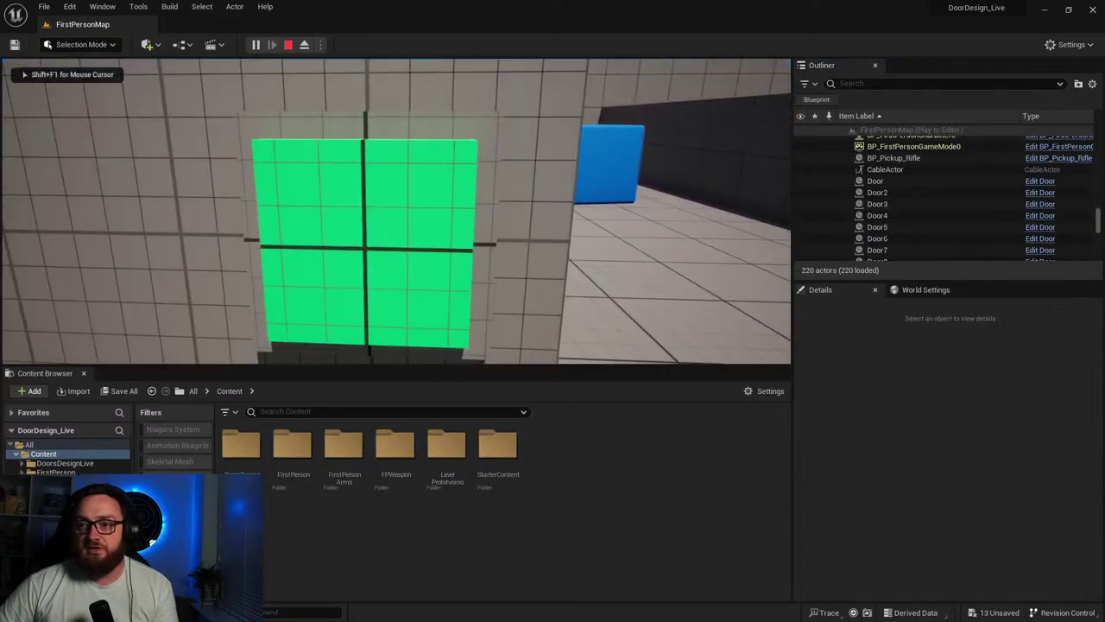
key("s")
key("w")
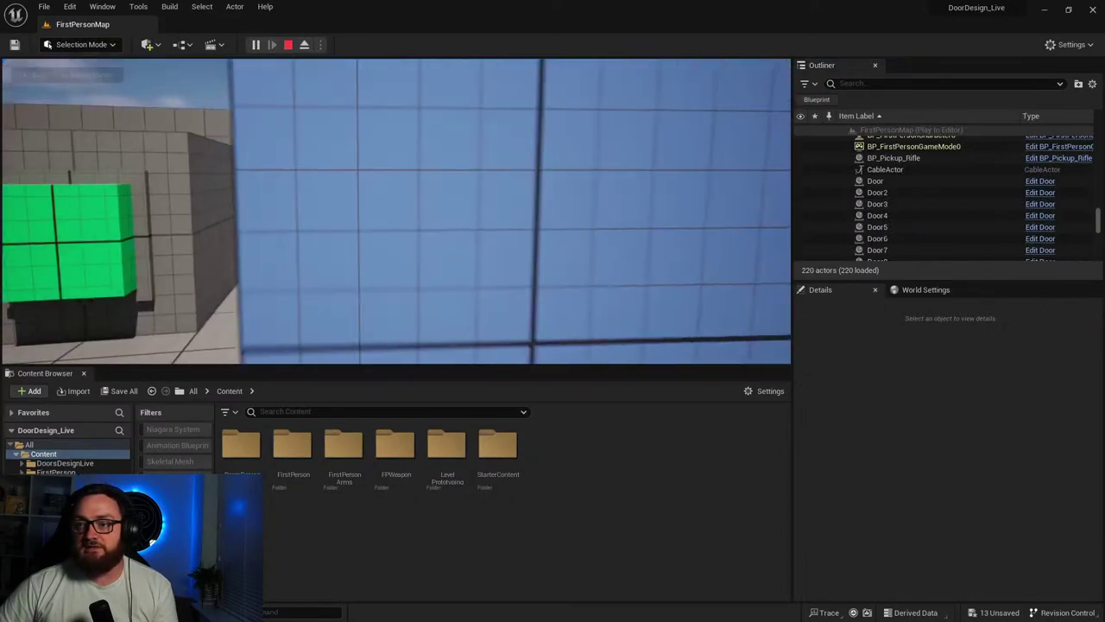
key("w")
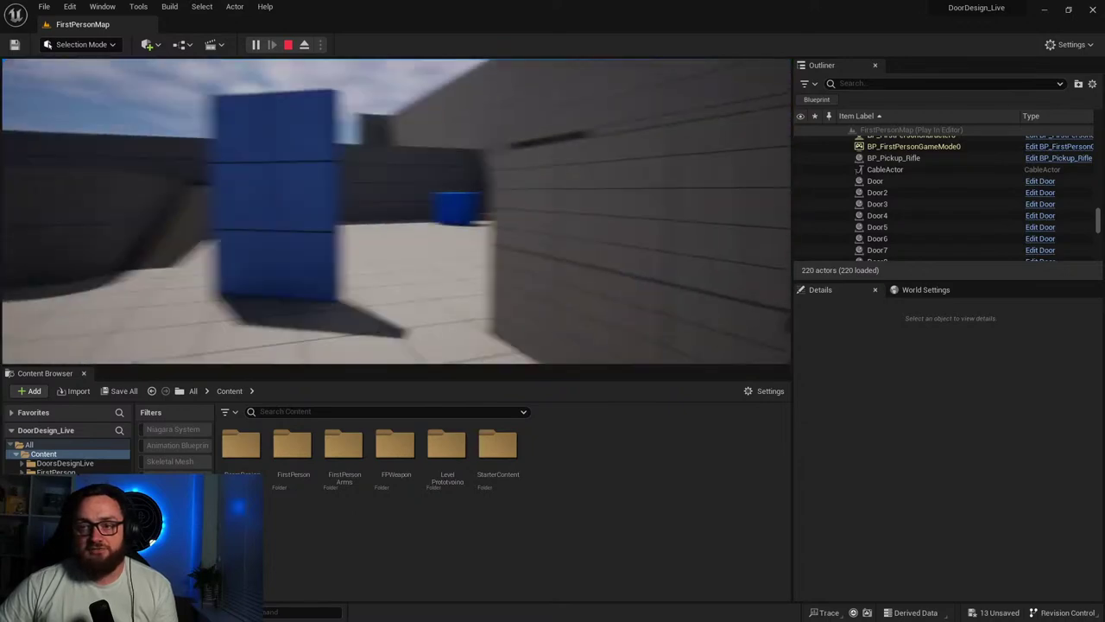
key("w")
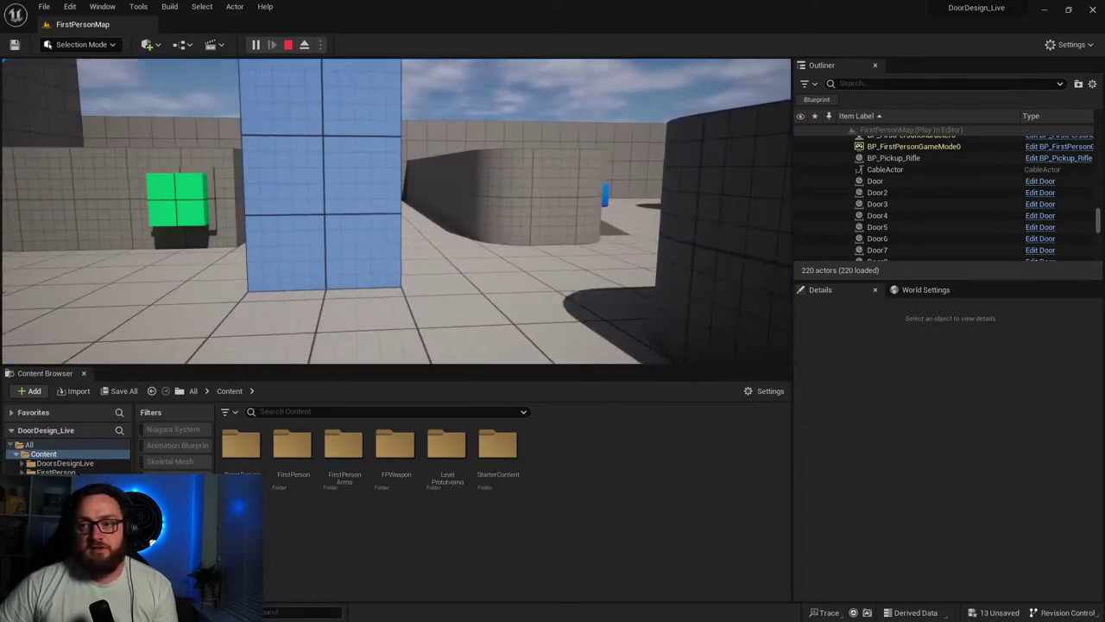
key("w")
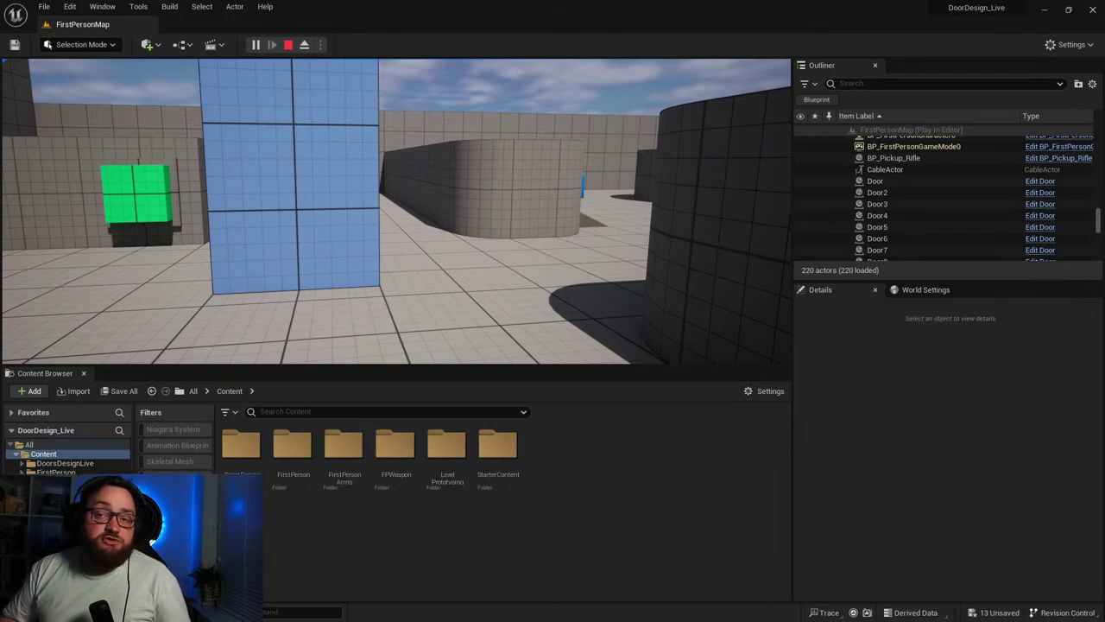
Approach the blue door, interact, go through toward the blue cube, and test the door from its far side.
key("w")
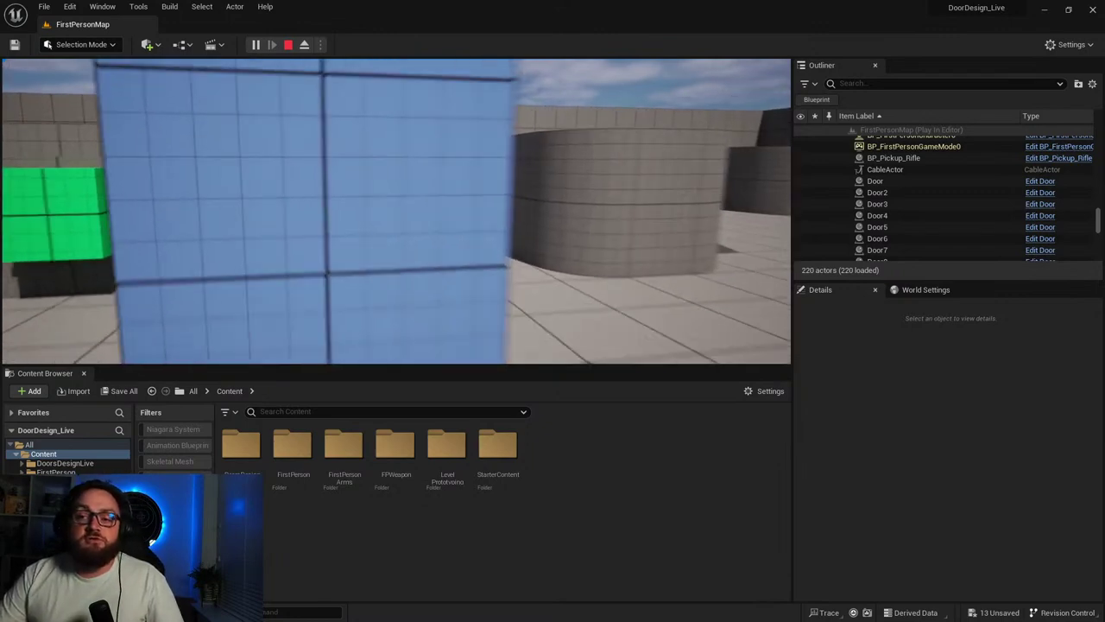
key("e")
key("w")
key("w")
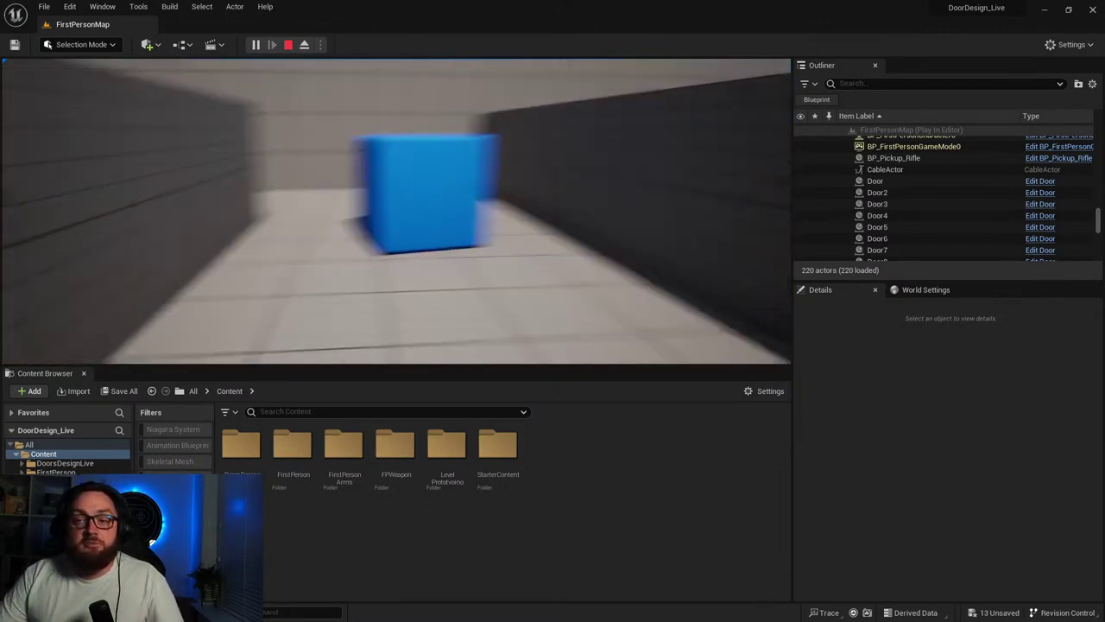
key("w")
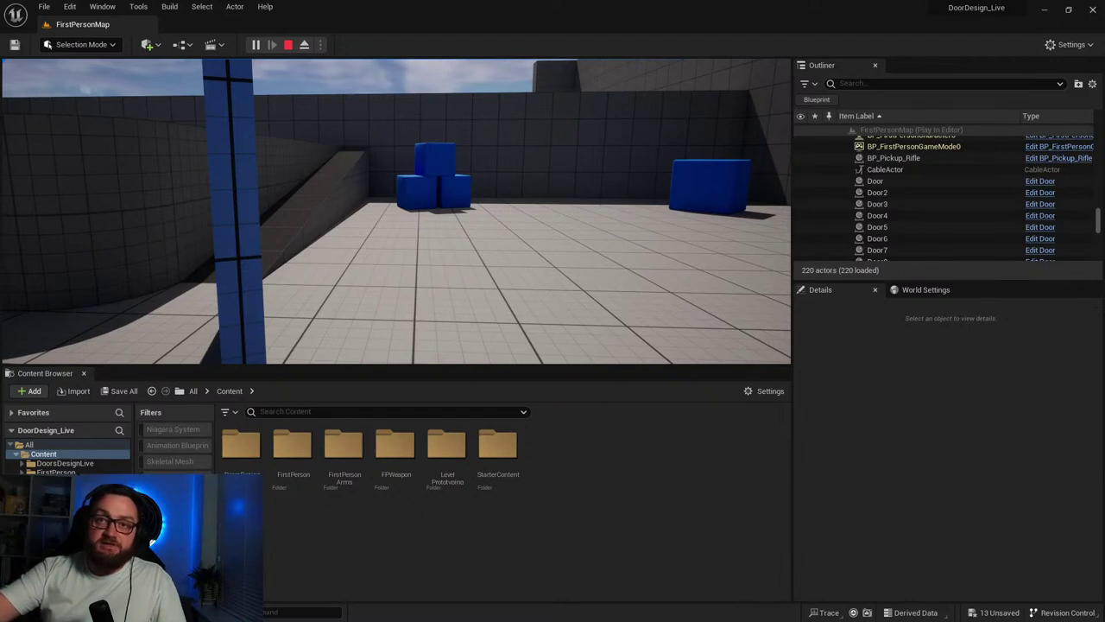
key("s")
key("s")
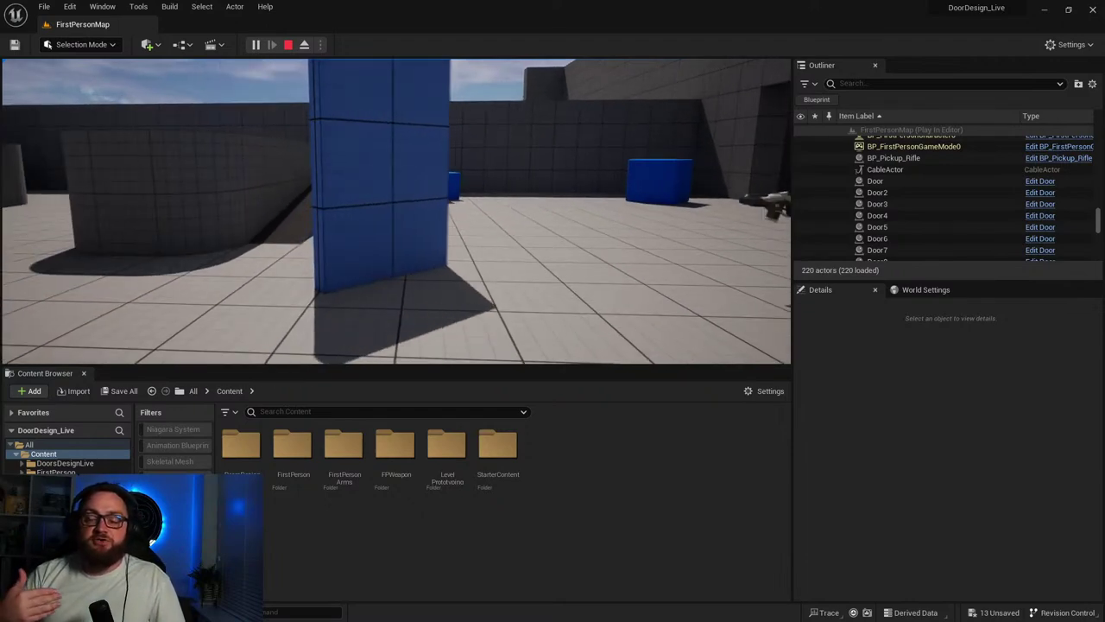
key("w")
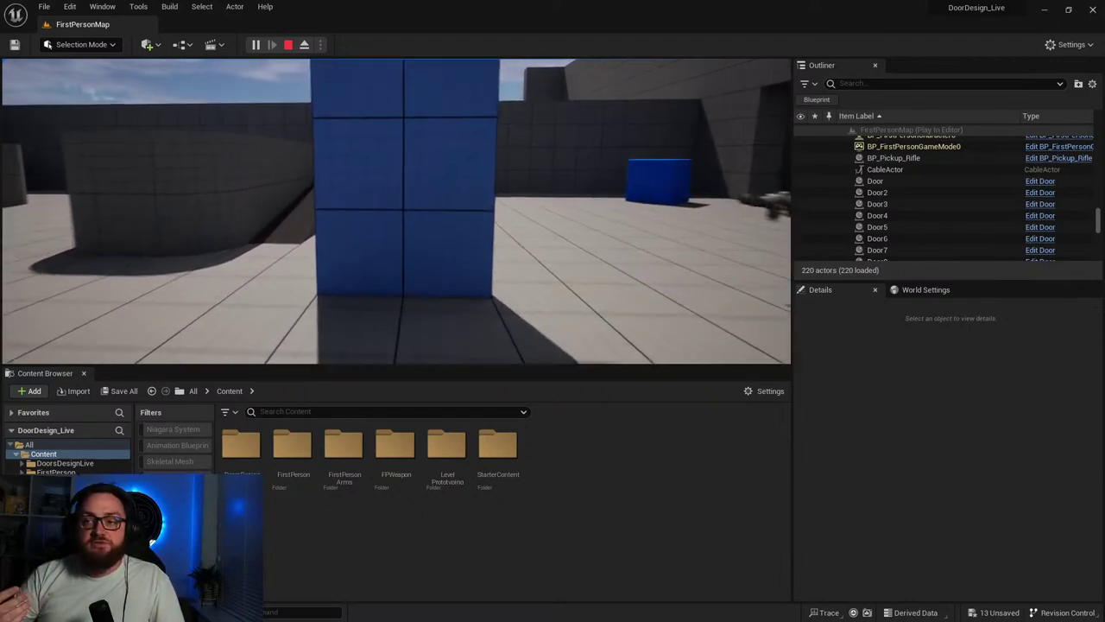
Pass through the blue door in both directions again to test how it opens and closes.
key("w")
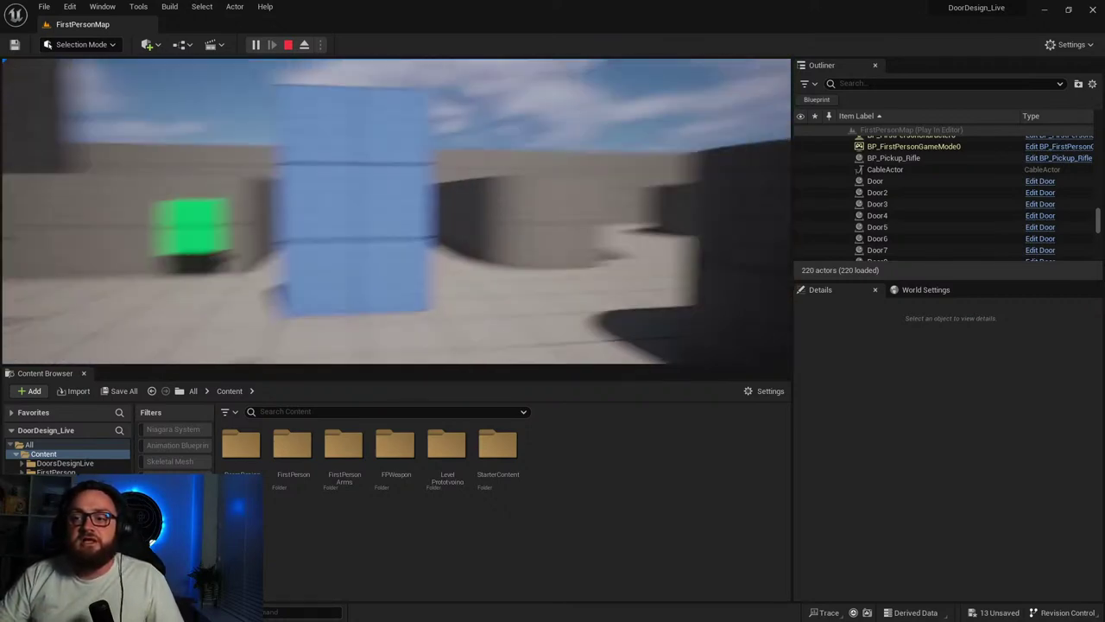
key("w")
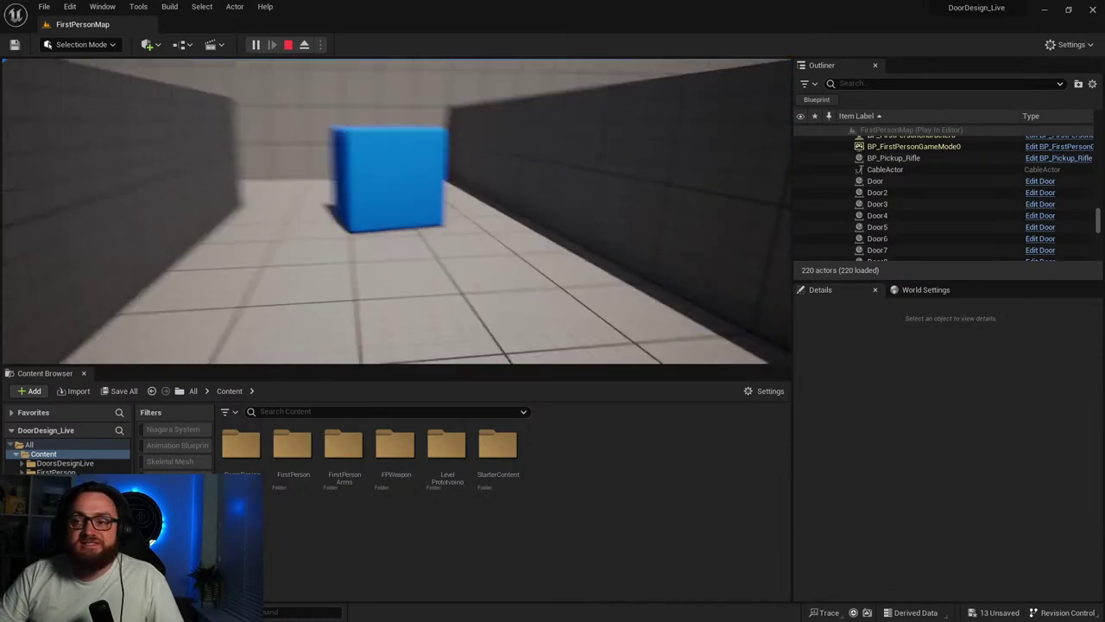
key("s")
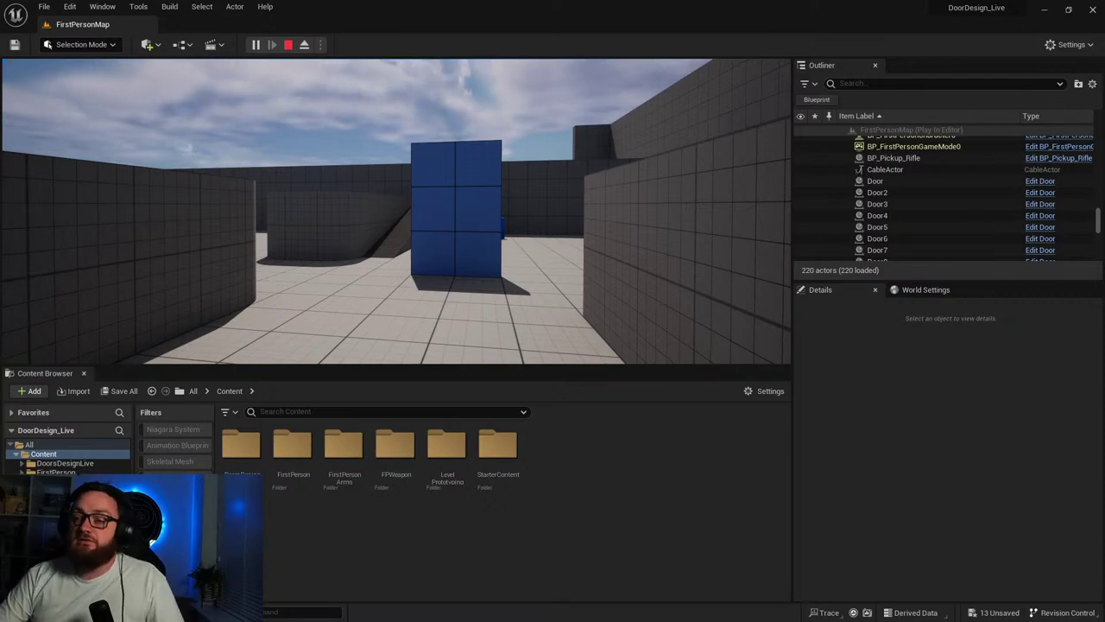
key("w")
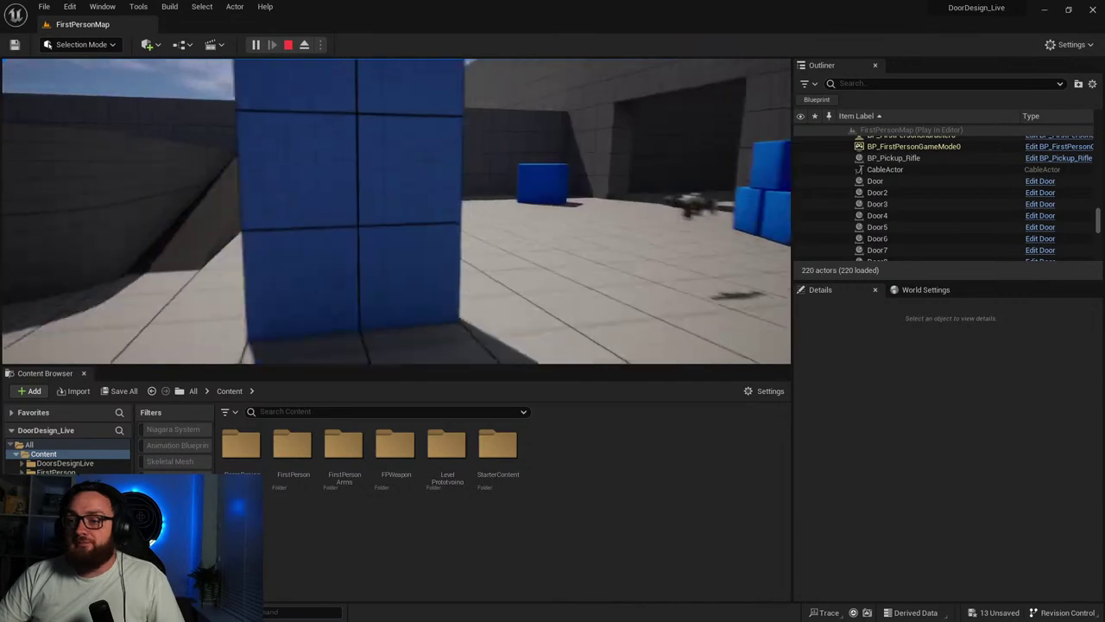
key("w")
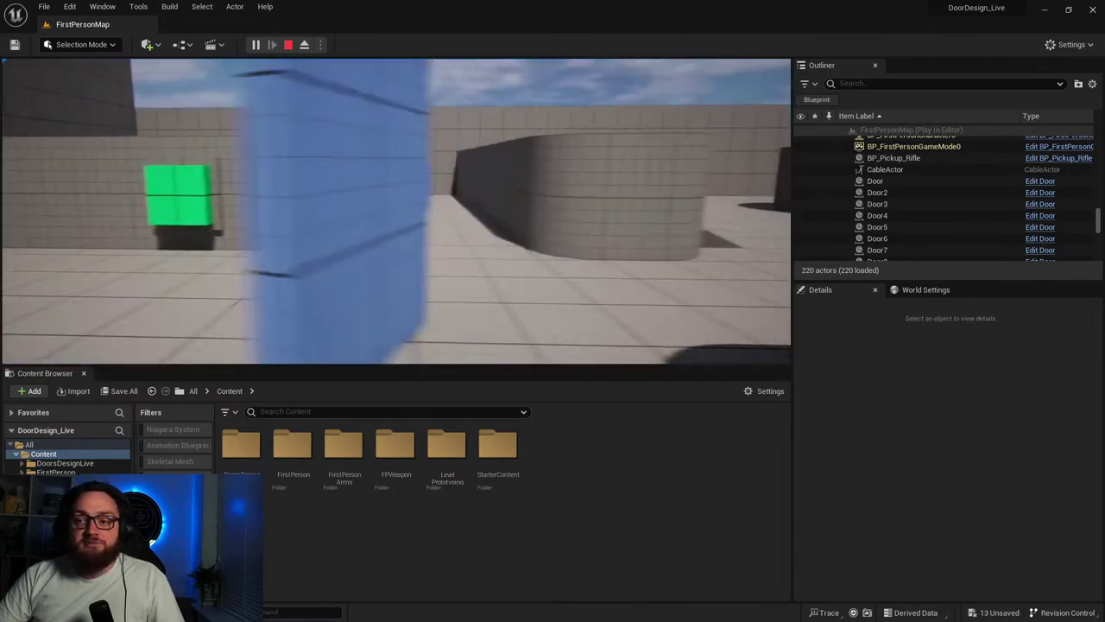
key("w")
key("s")
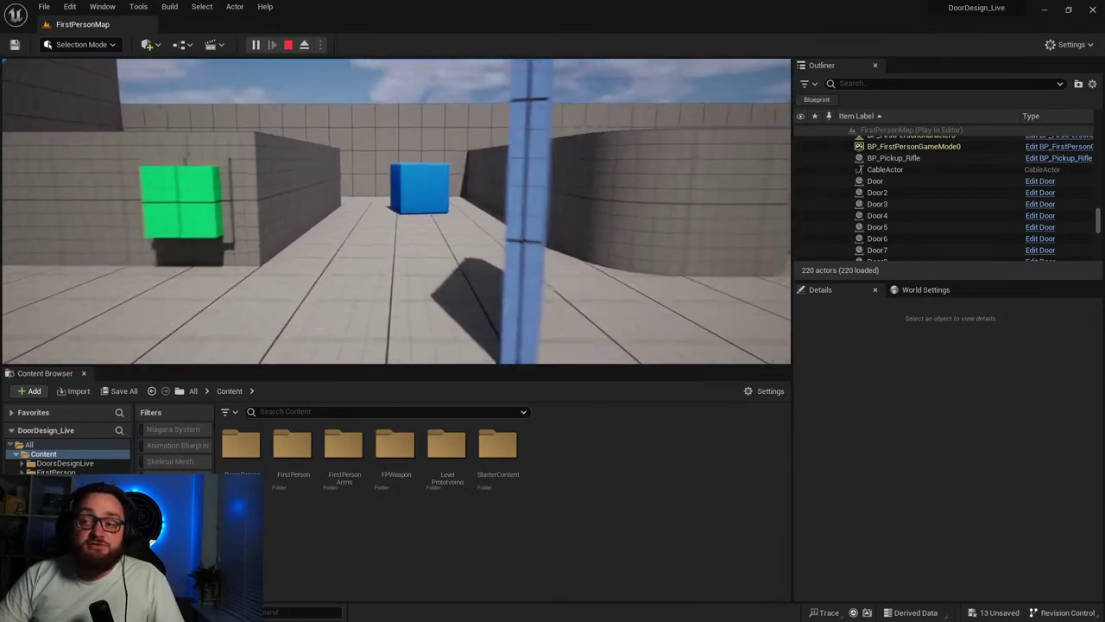
Test the blue door by moving back and forth and sideways around it, and end the play session.
key("w")
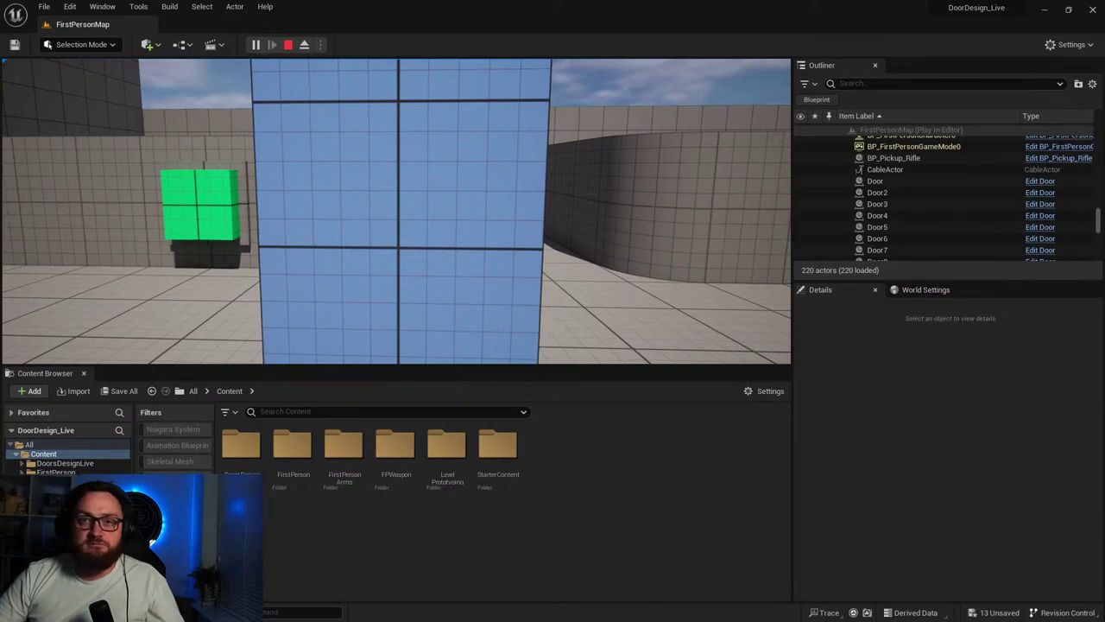
key("a")
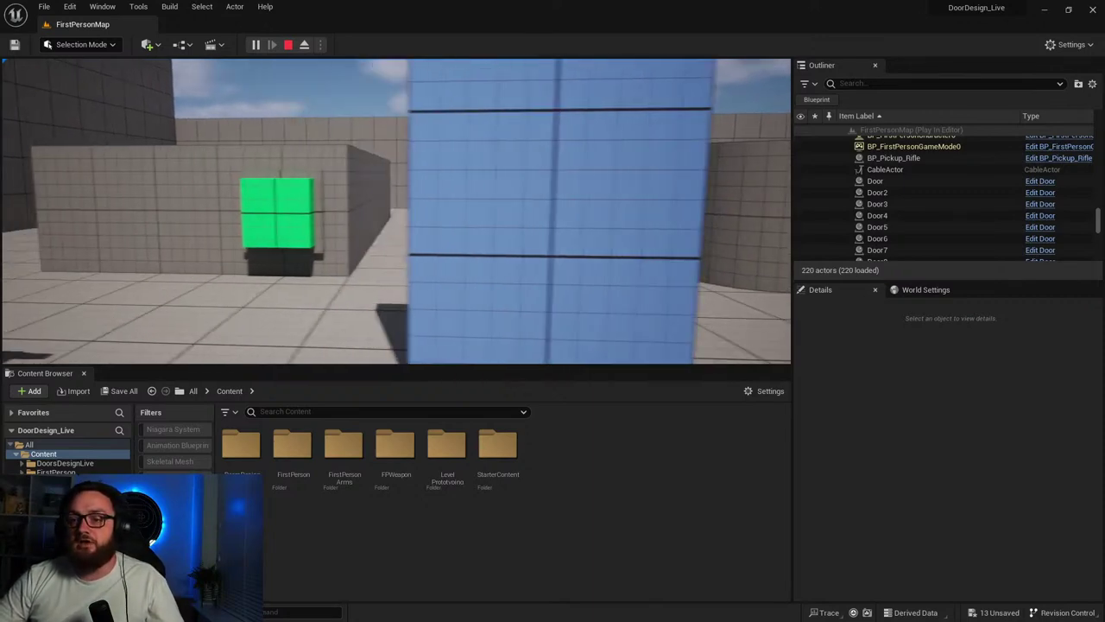
key("d")
key("a")
key("s")
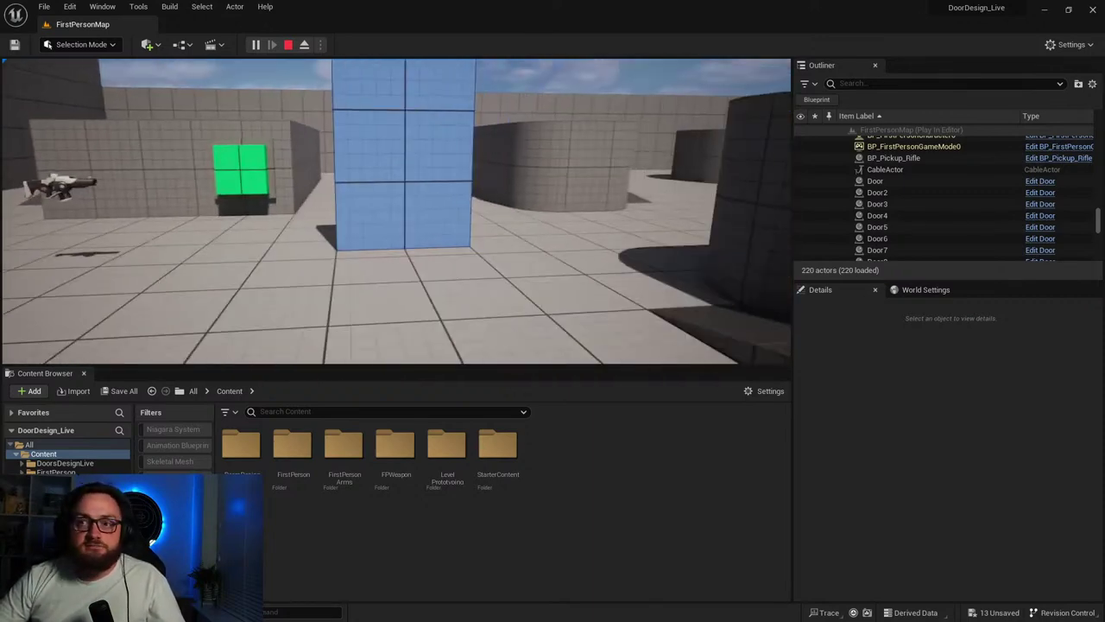
key("w")
key("d")
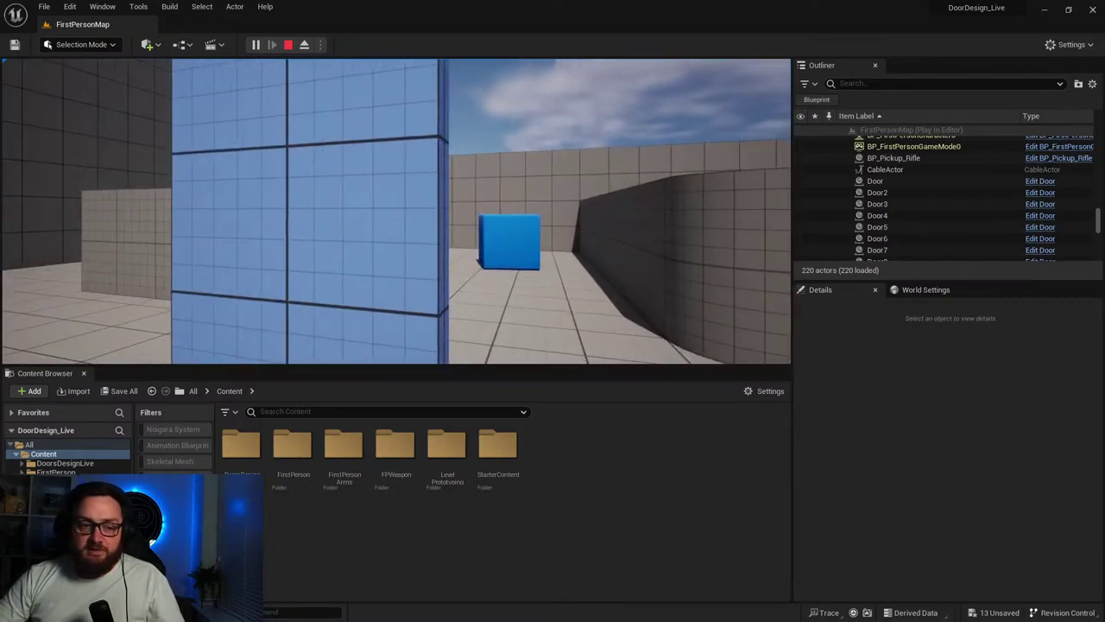
key("a")
key("a")
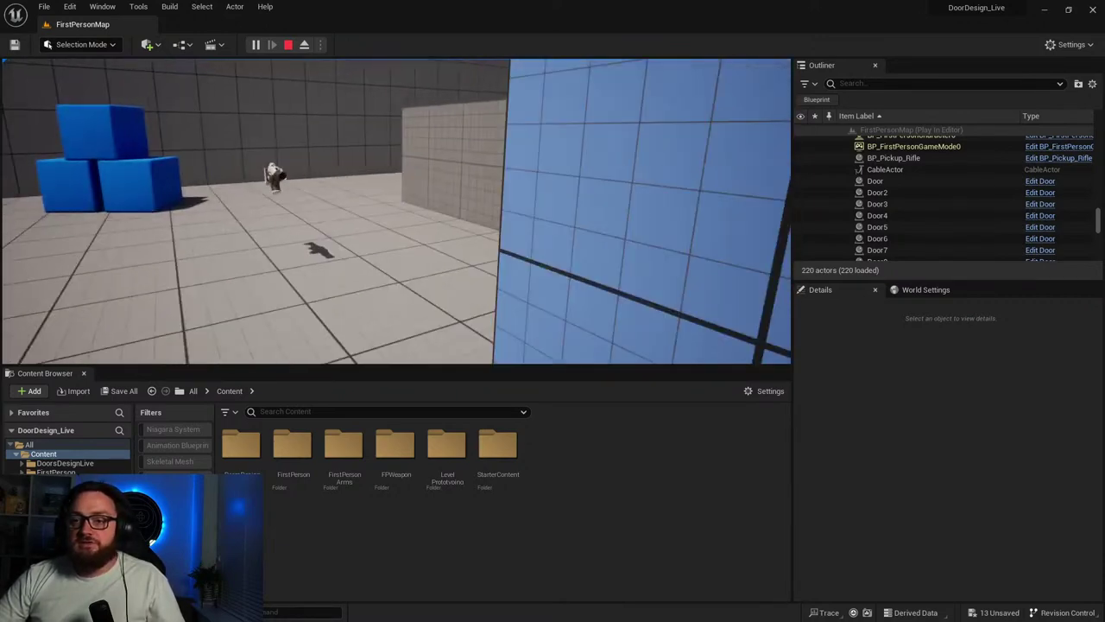
key("Escape")
Reframe Door12 in the level and open its Blueprint again.
right_click_drag(269, 222, 296, 234)
key("s")
key("d")
key("s")
mouse_move(440, 207)
right_mouse_down()
mouse_move(419, 203)
mouse_move(441, 207)
right_mouse_up()
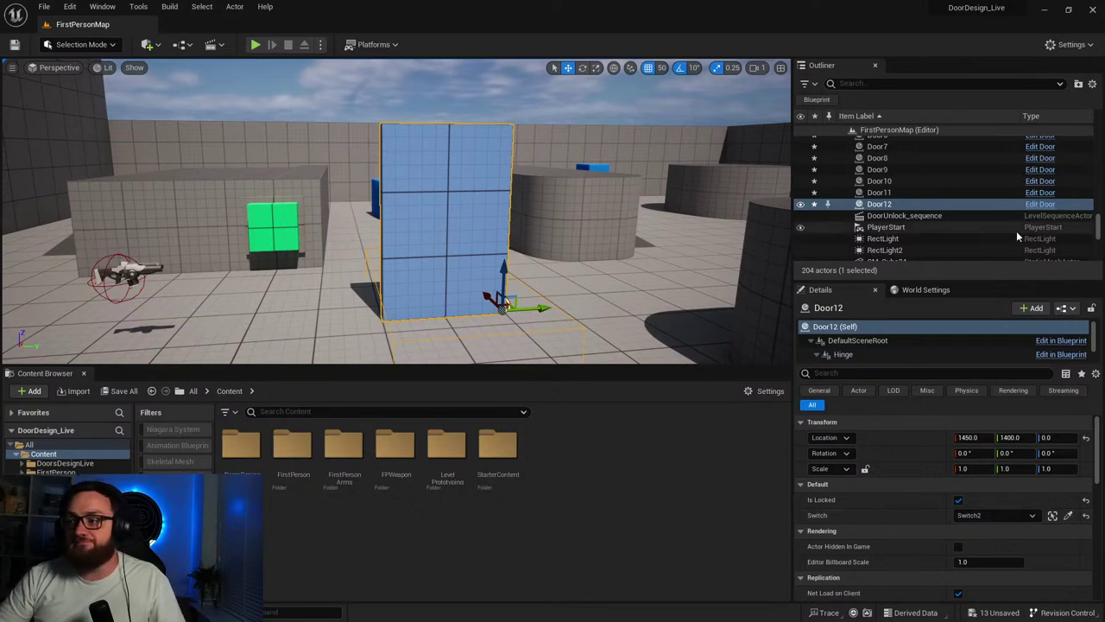
left_click(1036, 205)
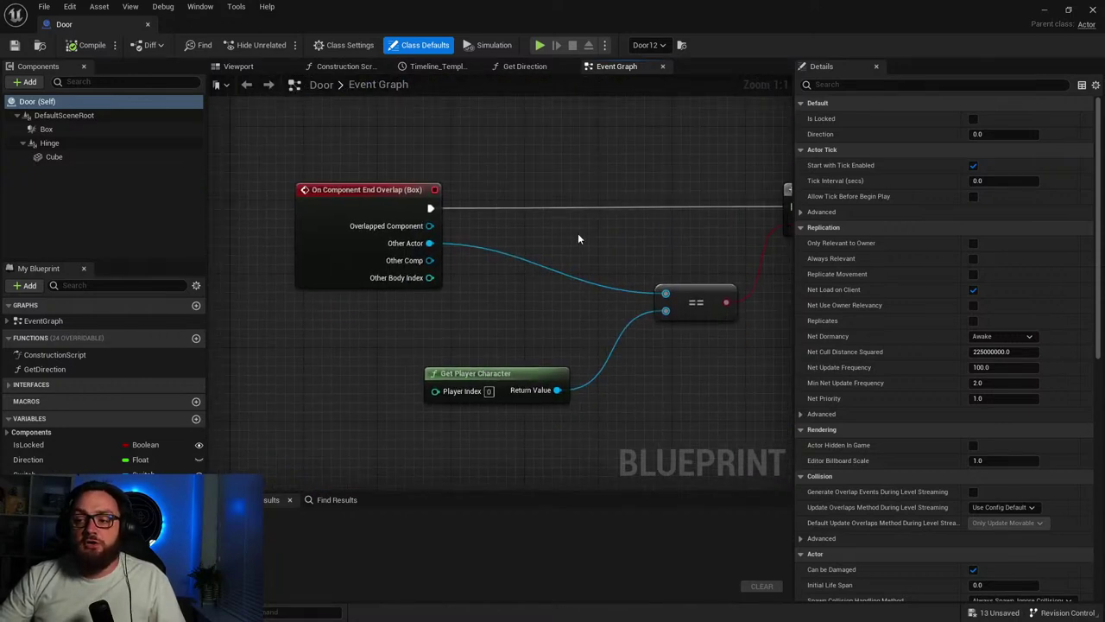
Add a Boolean variable named IsAutoClose to the Door Blueprint, compile, and make its default value true.
left_click_drag(287, 170, 539, 330)
left_click(510, 275)
left_click(196, 418)
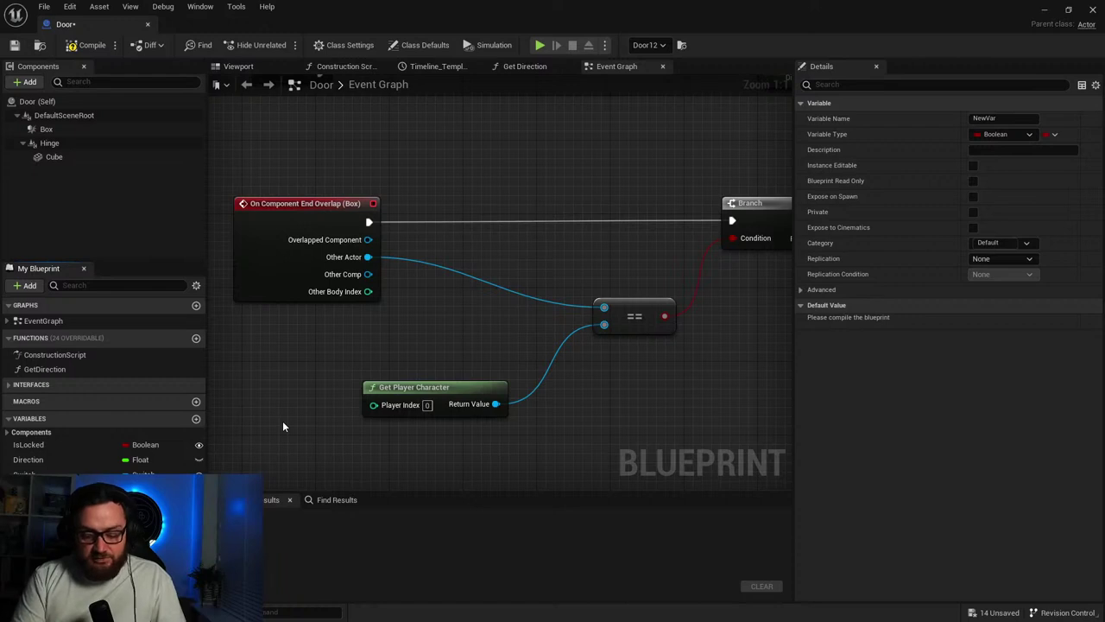
key("Return")
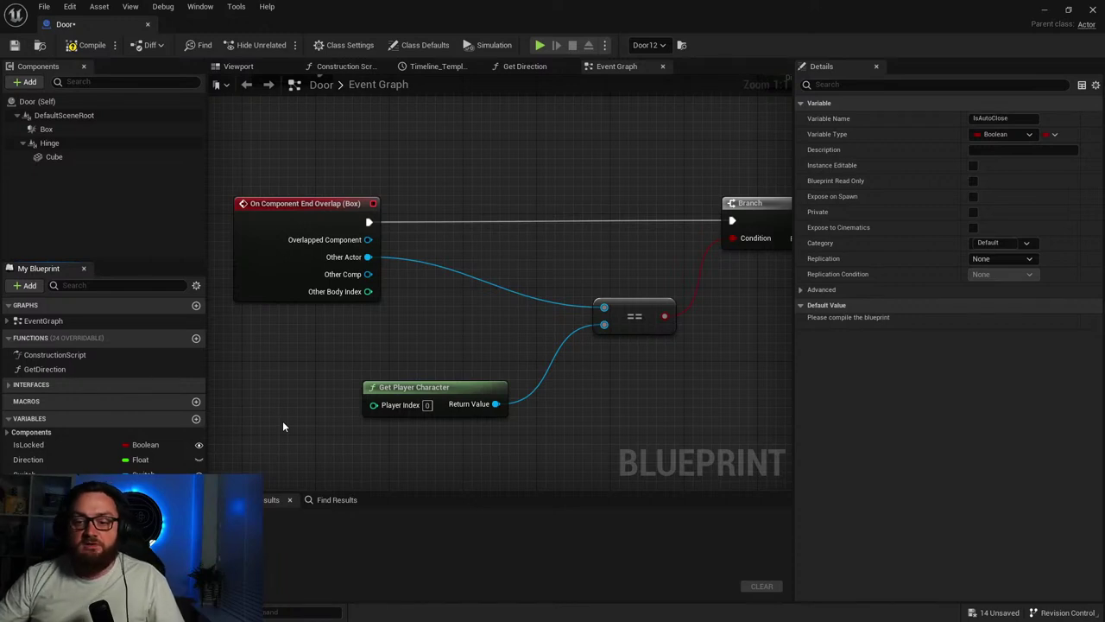
left_click(87, 45)
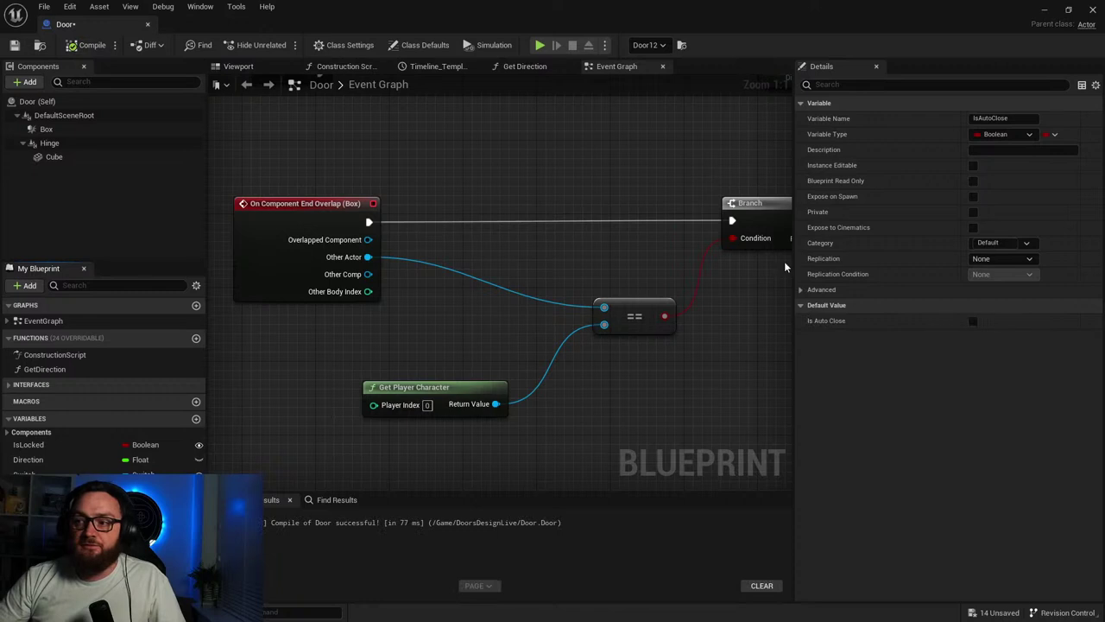
left_click(974, 320)
Place an Is Auto Close getter and a new Branch beside the Box end-overlap event, with the getter driving the Branch's Condition.
left_click_drag(34, 474, 359, 167)
left_click(360, 168)
left_click(490, 191)
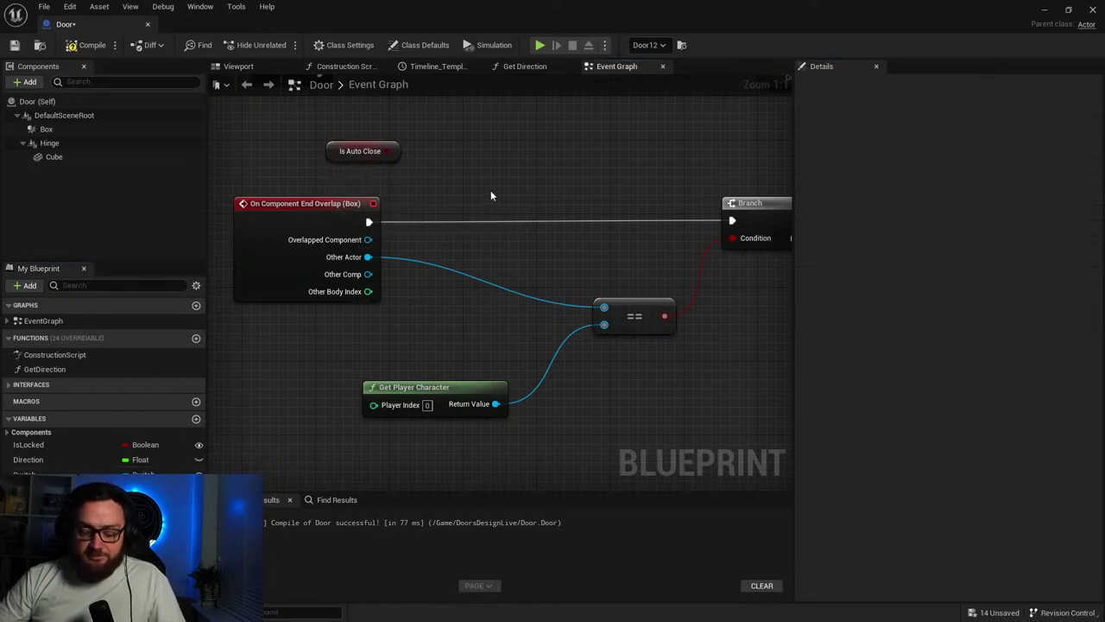
left_click(498, 213)
left_click_drag(509, 251, 387, 151)
Route the end-overlap execution through the new Branch's True output into the existing Branch, and align the new node.
left_click_drag(366, 225, 508, 232)
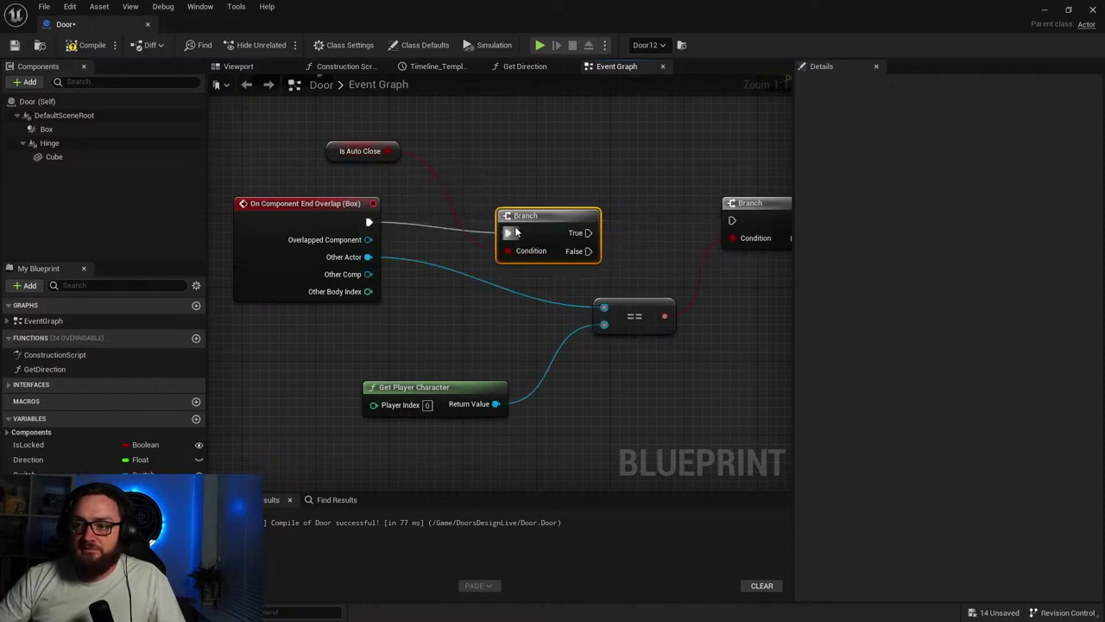
left_click_drag(588, 232, 732, 221)
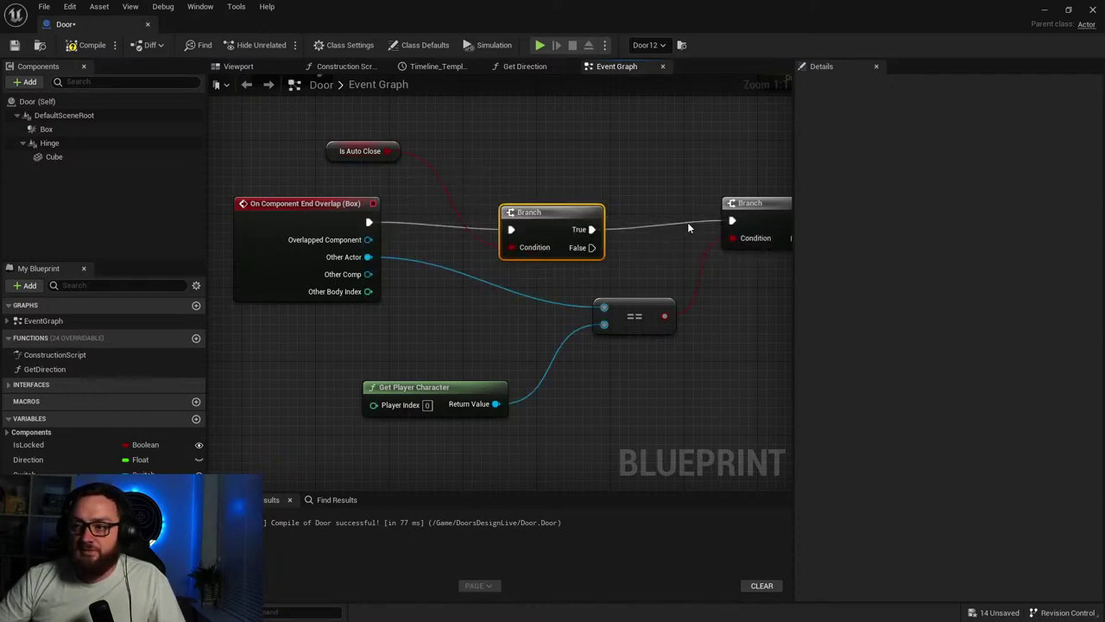
left_click_drag(550, 220, 541, 211)
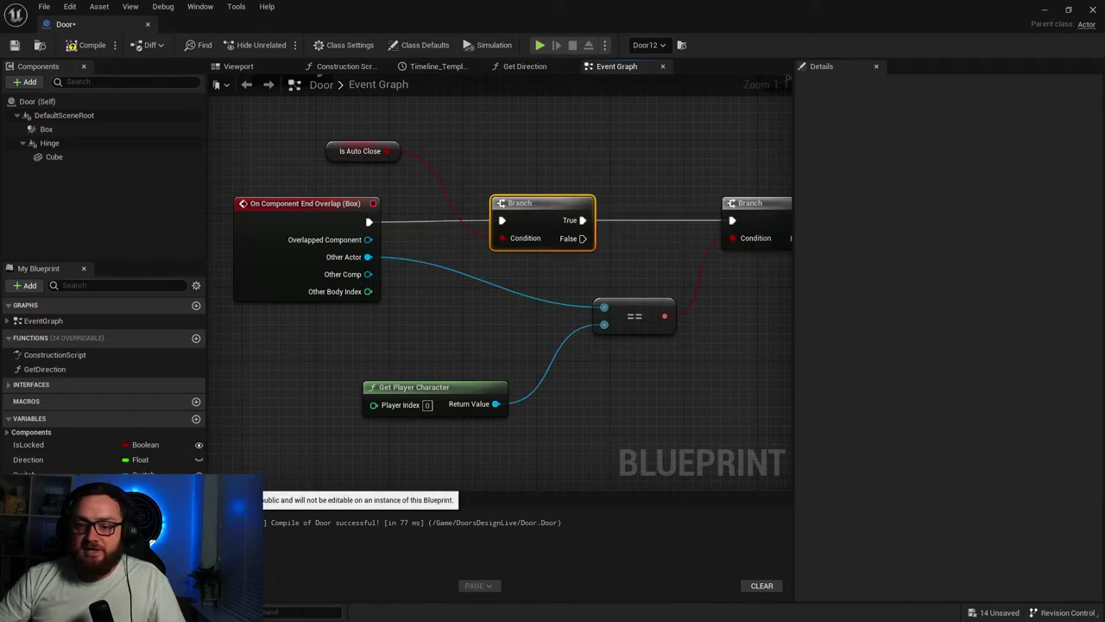
Compile and save the Door Blueprint, and turn off Is Auto Close for Door12 in the level.
left_click(86, 45)
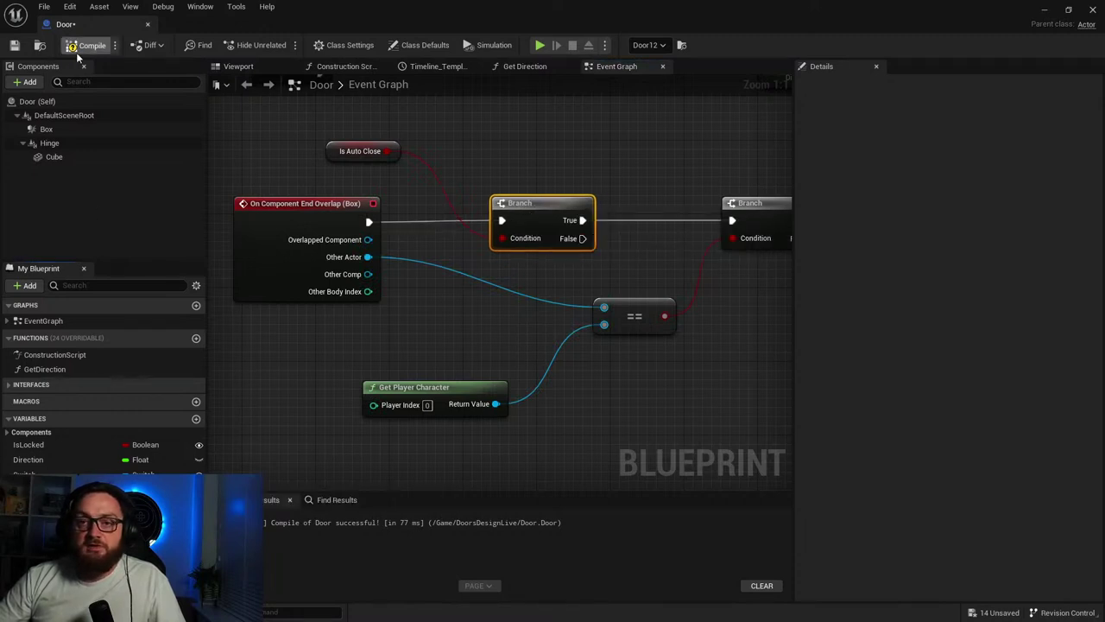
left_click(14, 45)
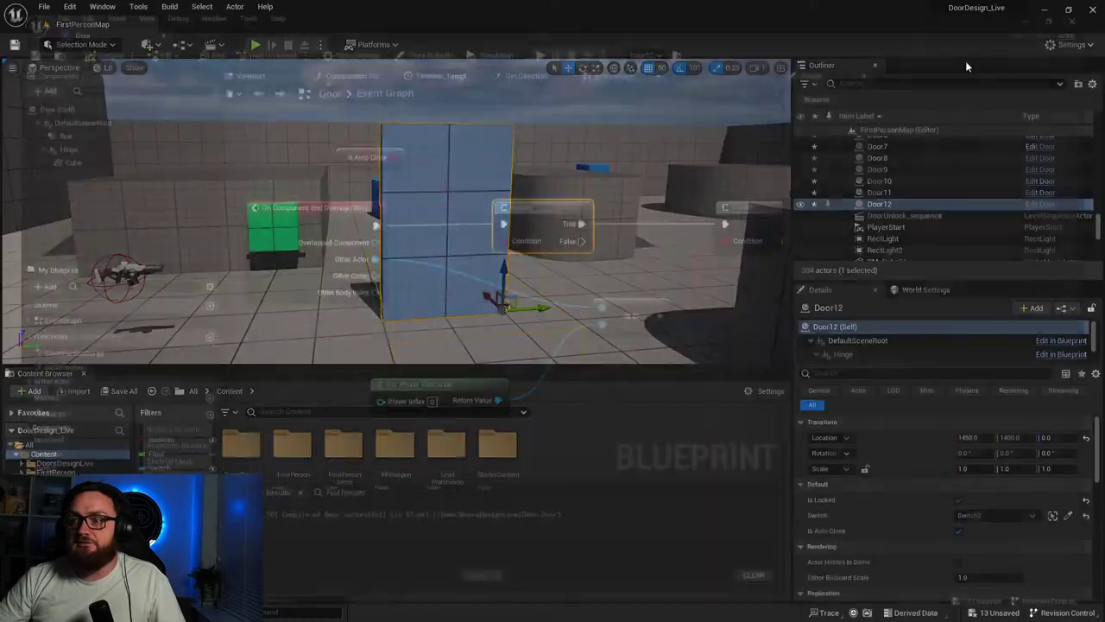
left_click(1092, 9)
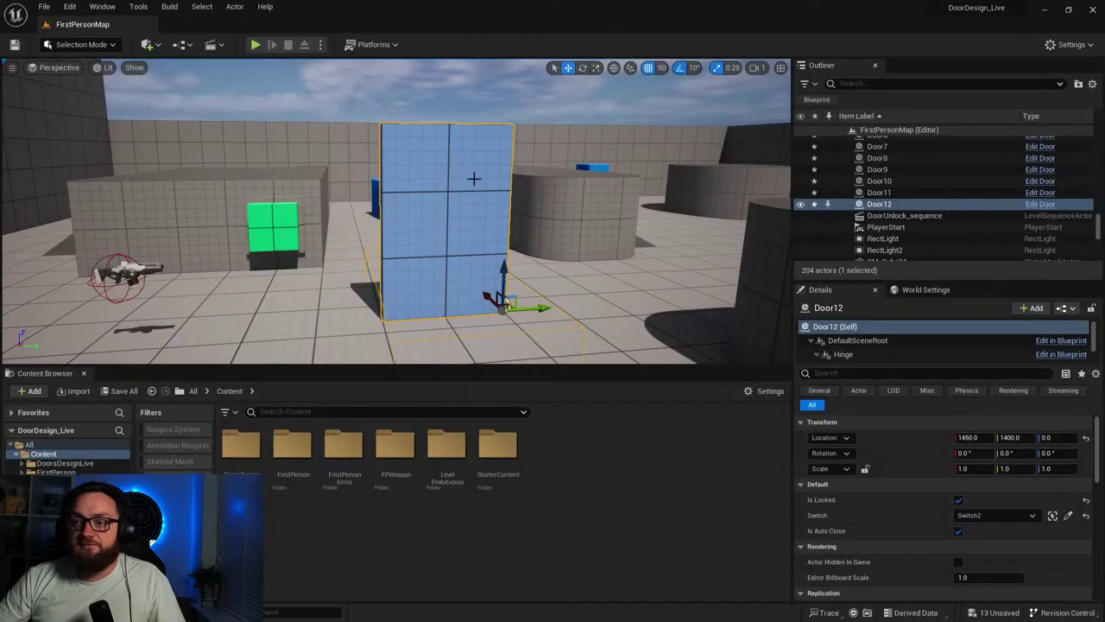
left_click(957, 531)
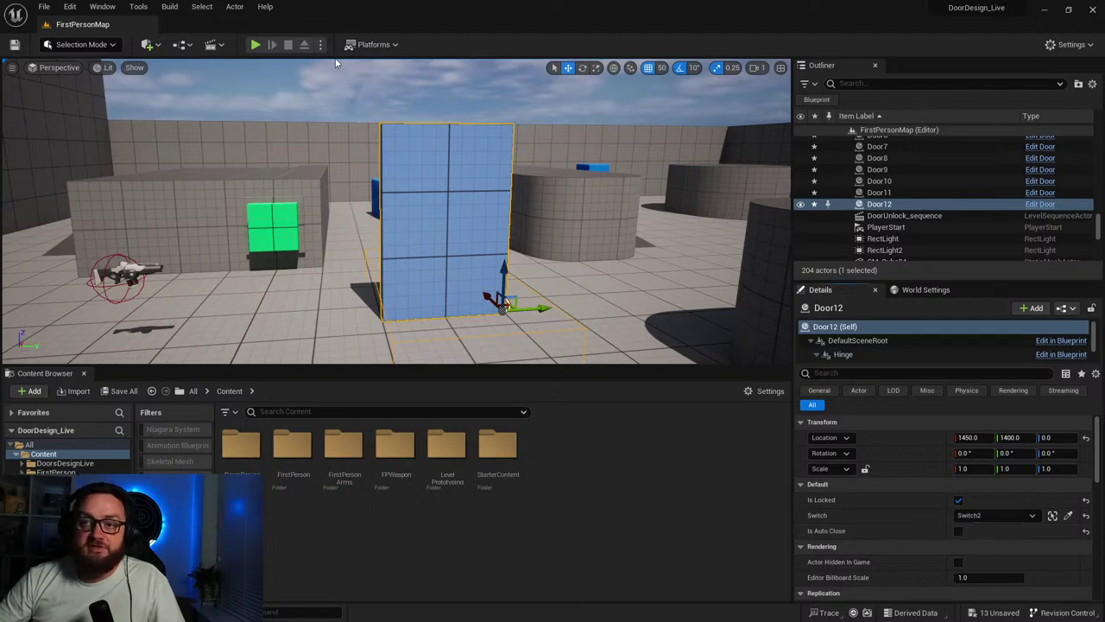
Play-test Door12 with auto close disabled by using the green switch and passing the door, and end the session.
left_click(257, 44)
key("w")
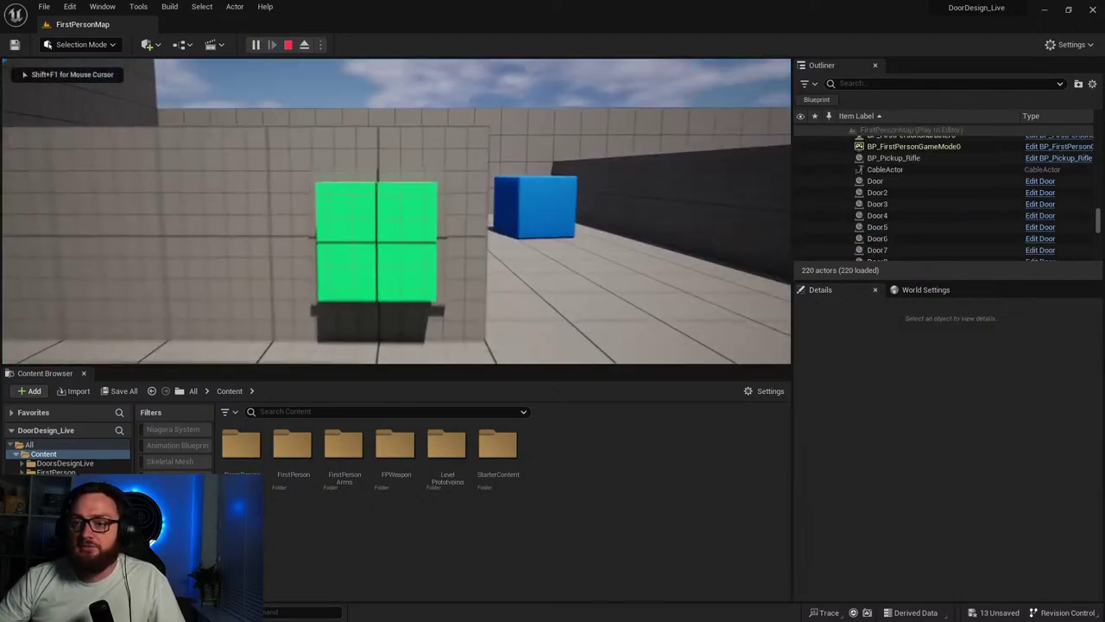
key("s")
key("w")
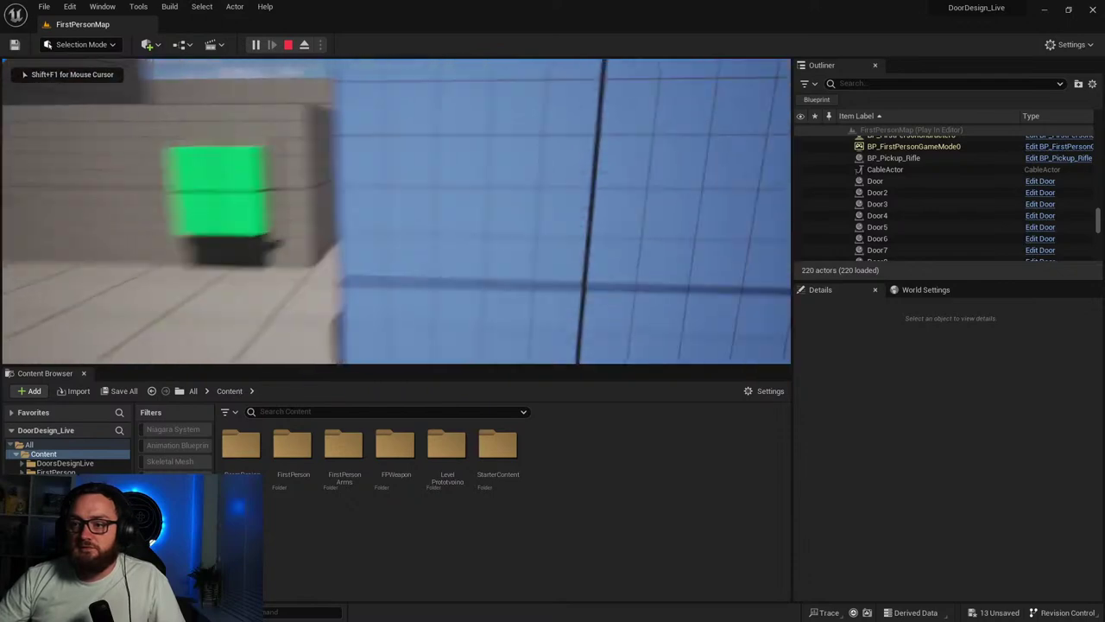
key("w")
key("s")
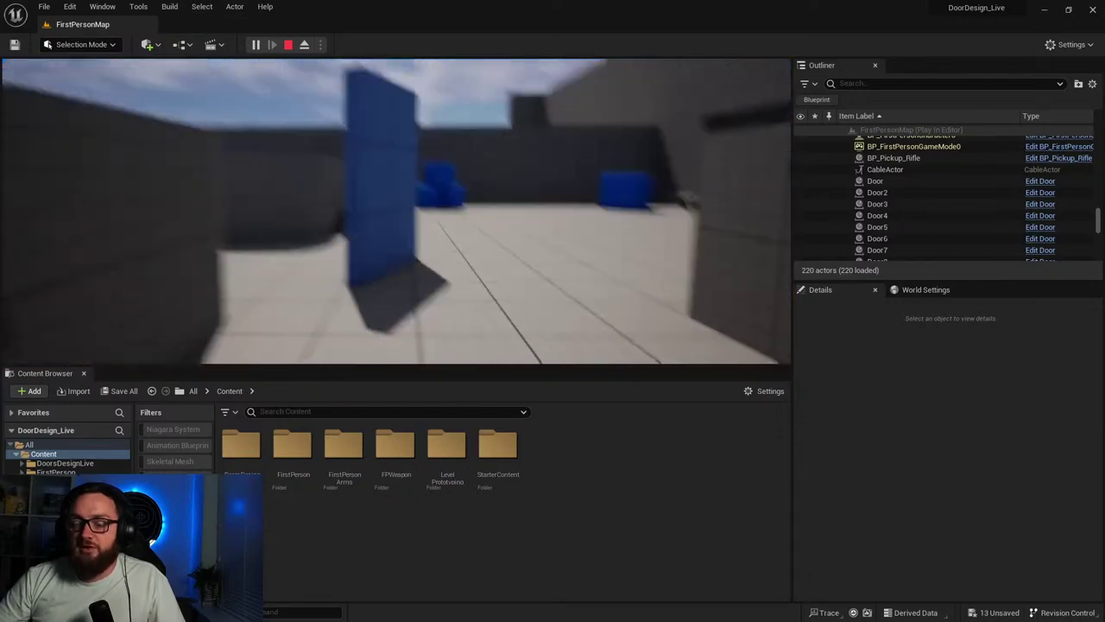
key("w")
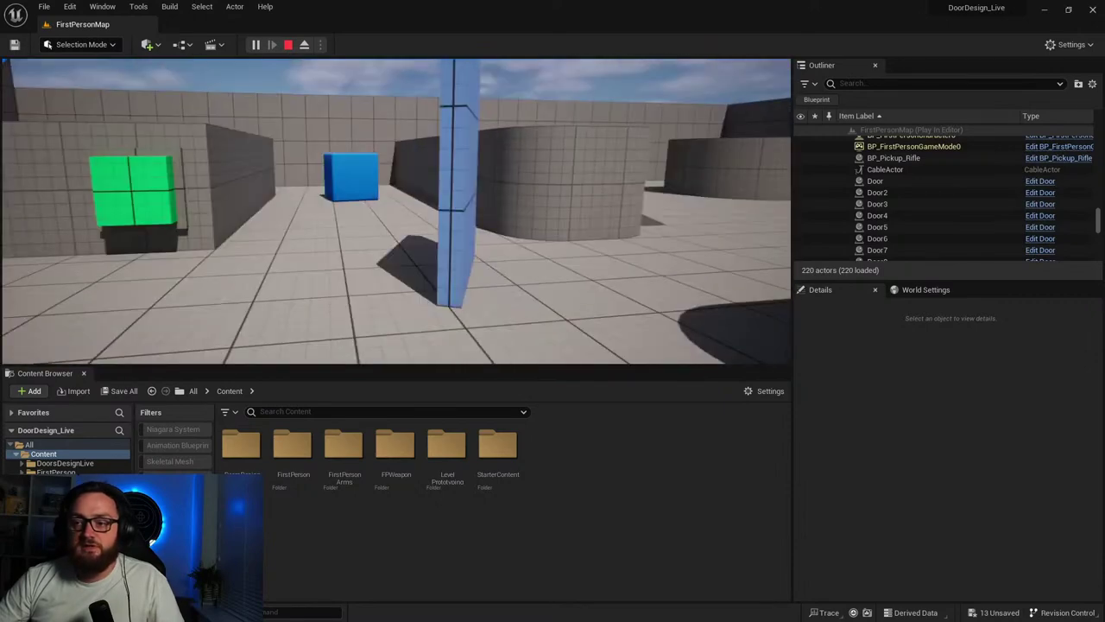
key("Escape")
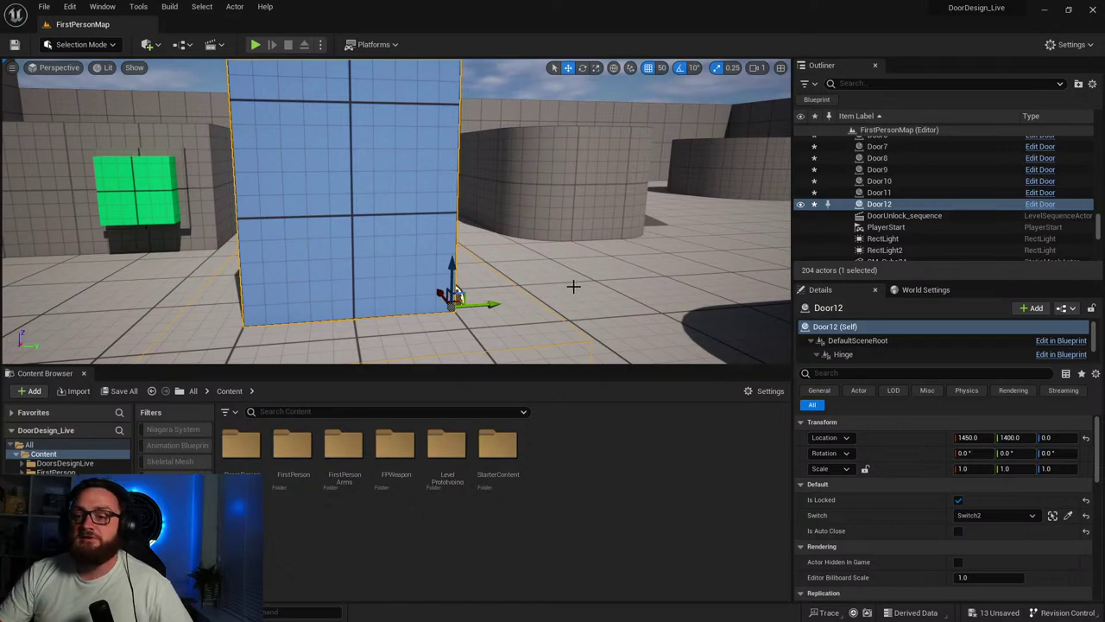
Play the level and walk past the blue cube into the Signposting room to examine its blue doors, ending the session there.
right_click_drag(545, 271, 380, 250)
right_click_drag(531, 238, 546, 263)
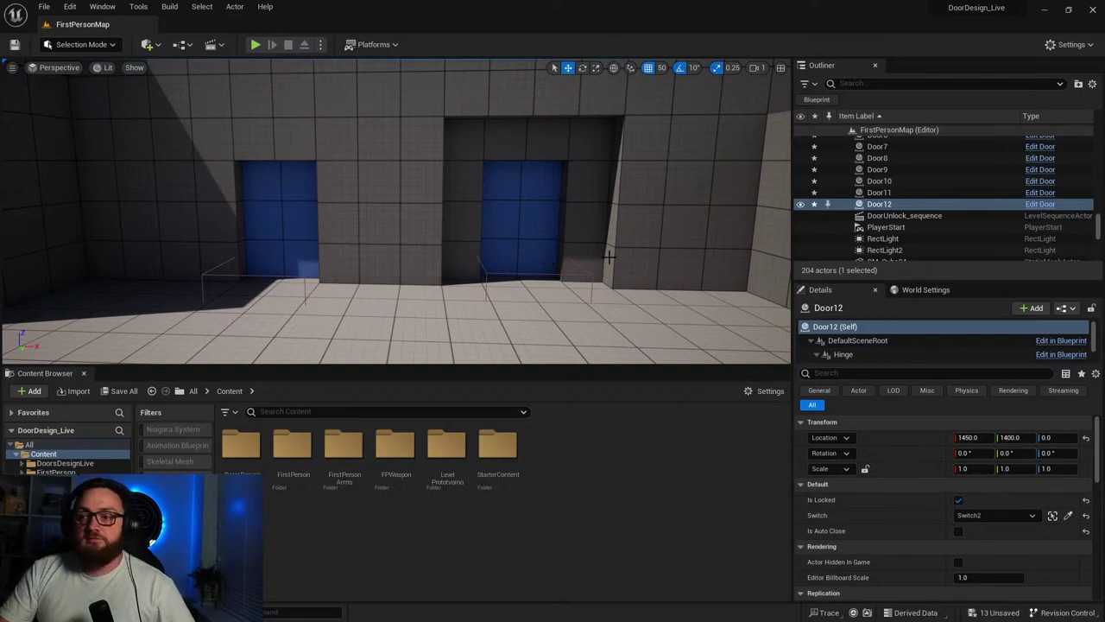
right_click_drag(608, 257, 608, 257)
key("w")
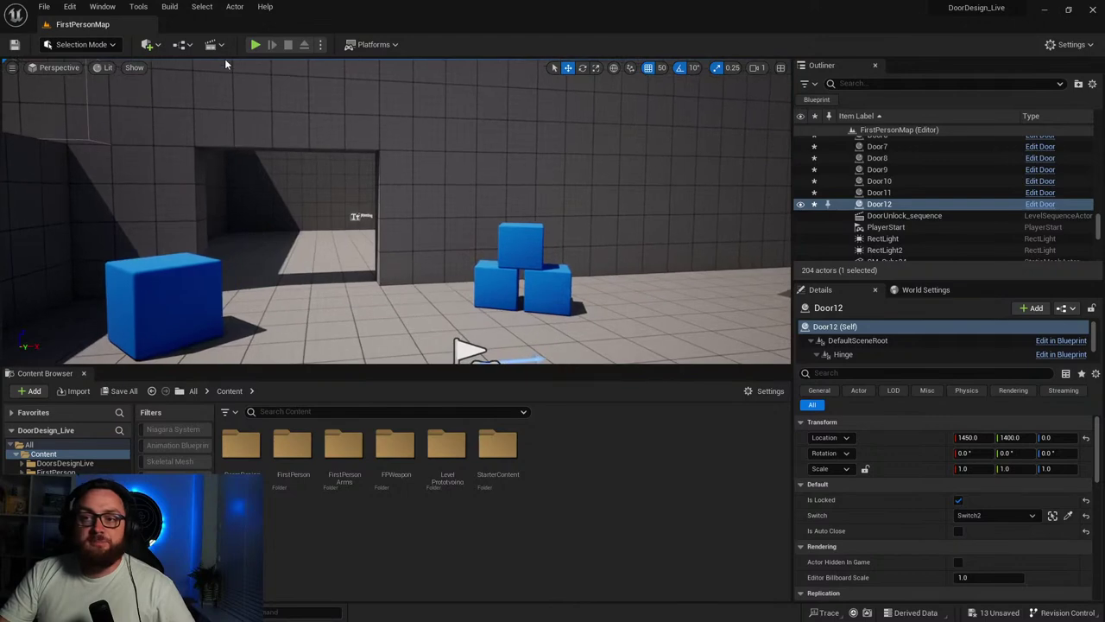
left_click(256, 45)
left_click(367, 84)
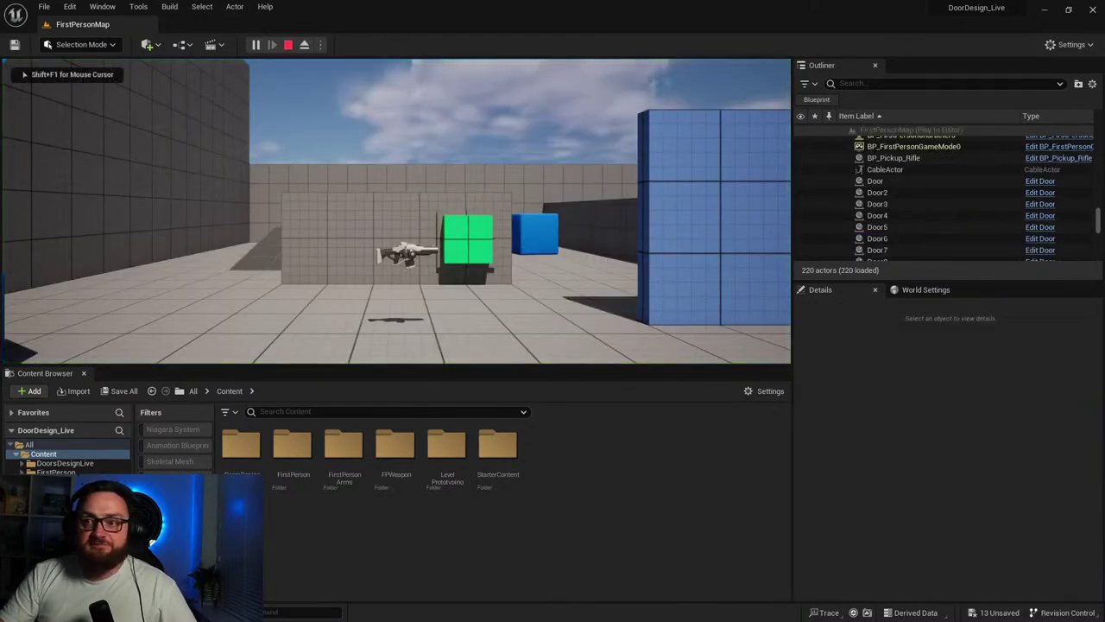
key("a")
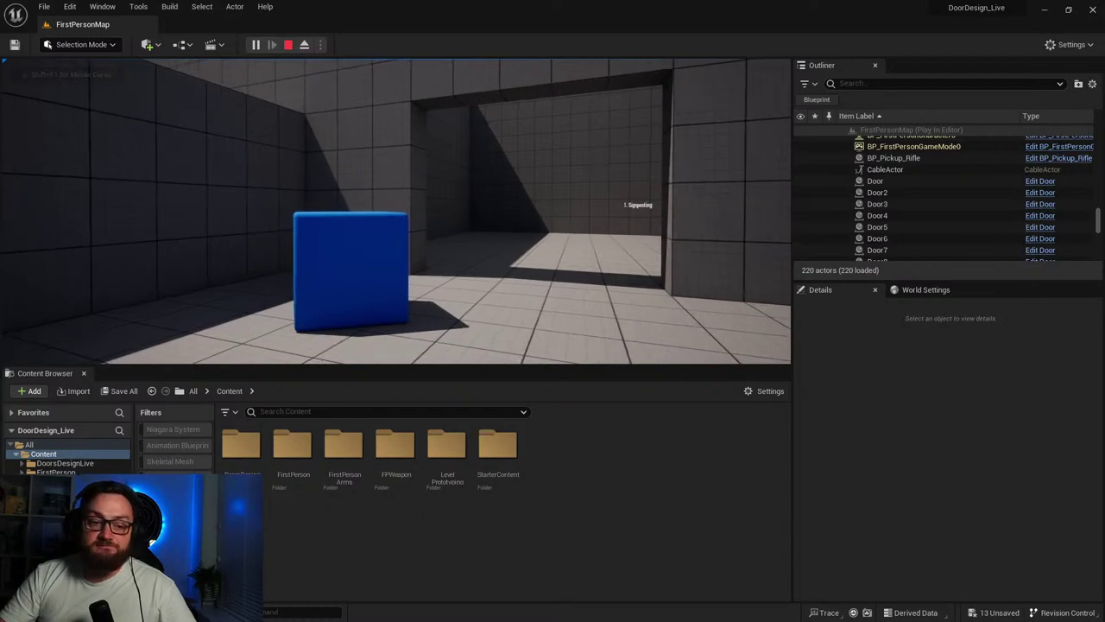
key("w")
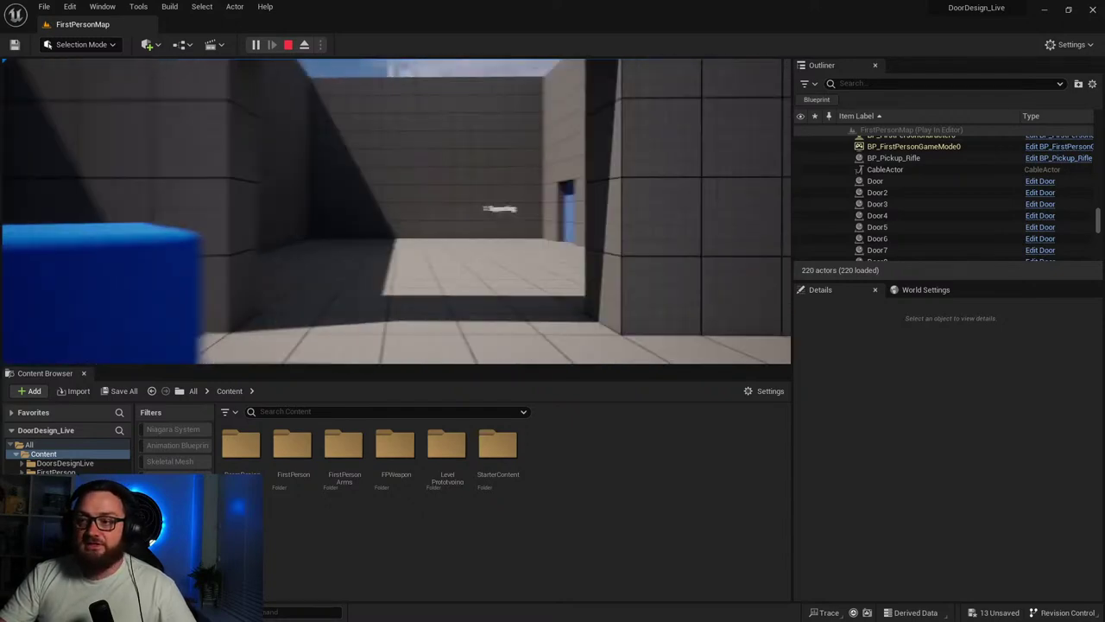
key("w")
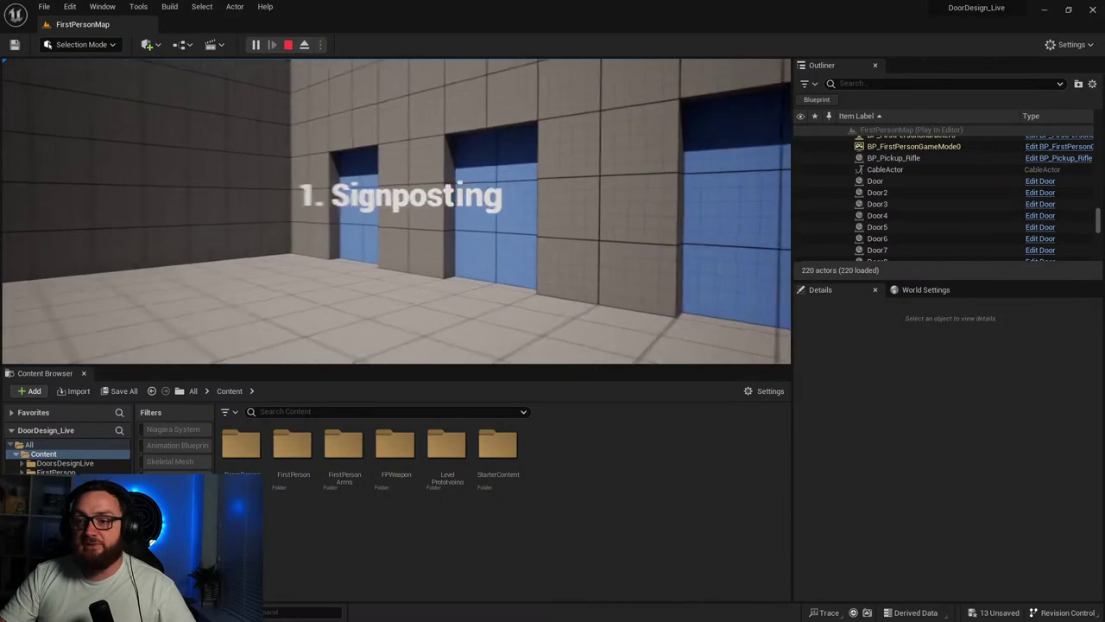
key("a")
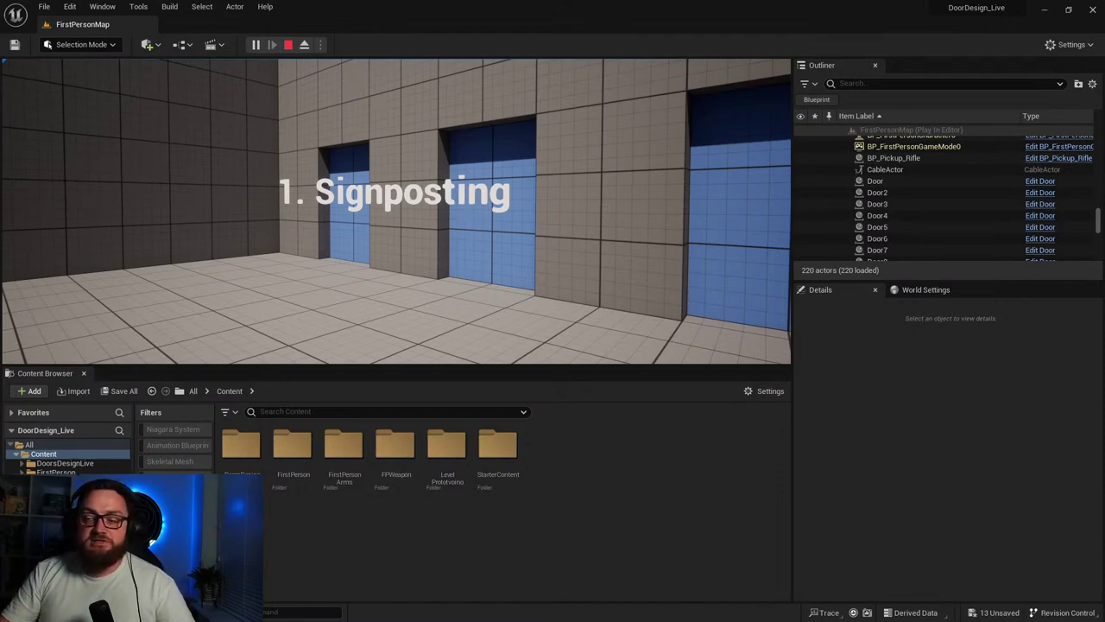
key("Escape")
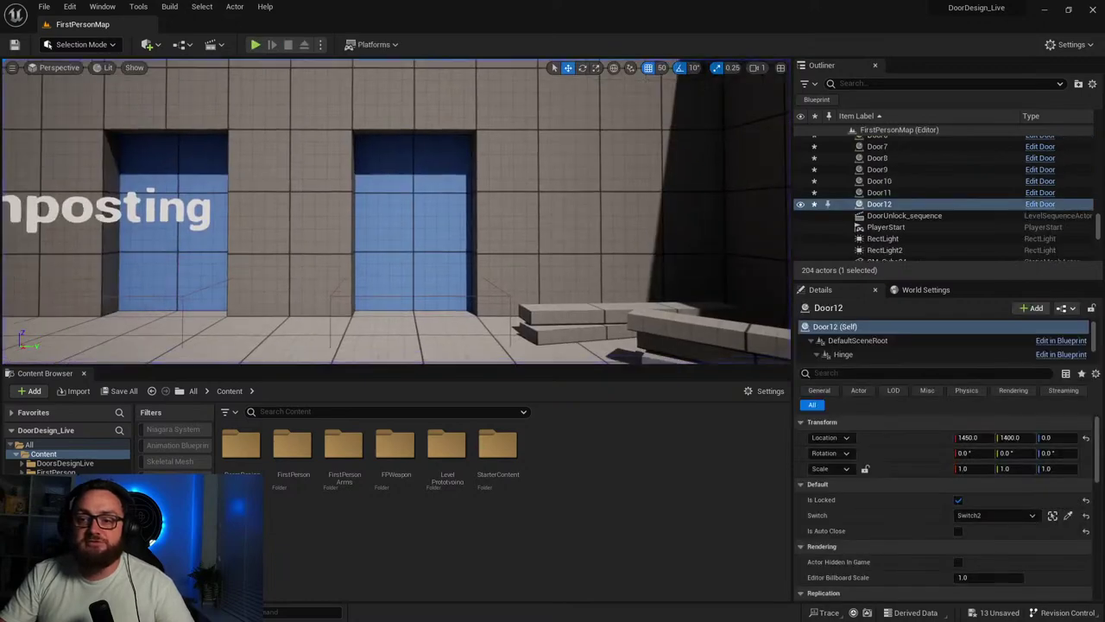
Duplicate the plank SM_Cube69 from the rubble pile and place the copy in front of the middle blue door.
right_click_drag(376, 177, 285, 203)
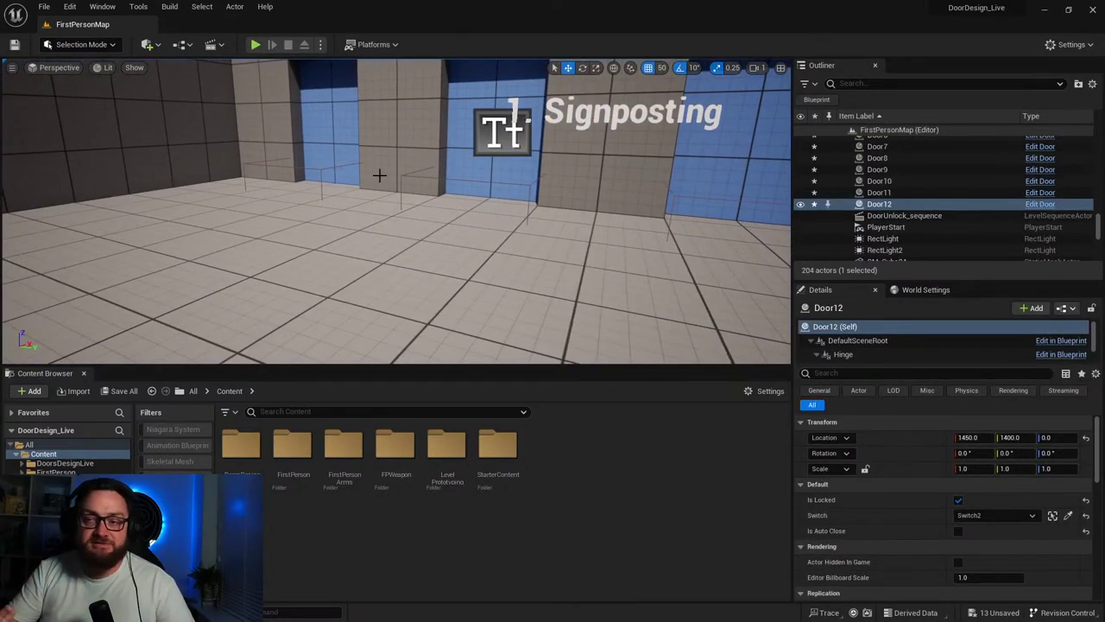
right_click_drag(375, 264, 467, 257)
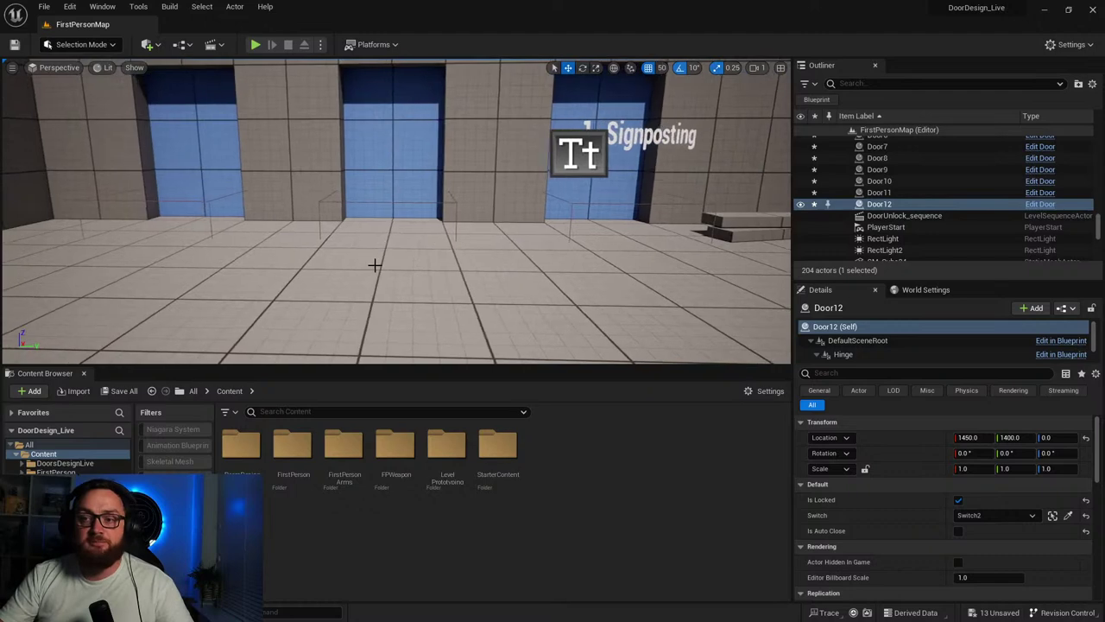
right_click_drag(501, 187, 537, 223)
left_click(444, 214)
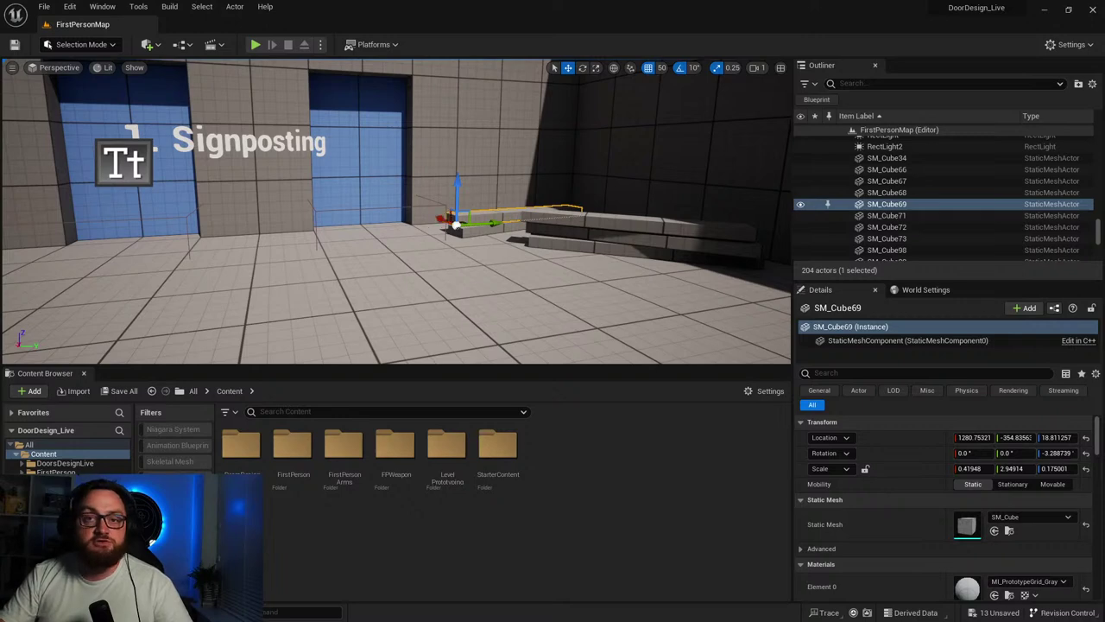
mouse_move(444, 222)
right_mouse_down()
mouse_move(526, 208)
mouse_move(458, 226)
right_mouse_up()
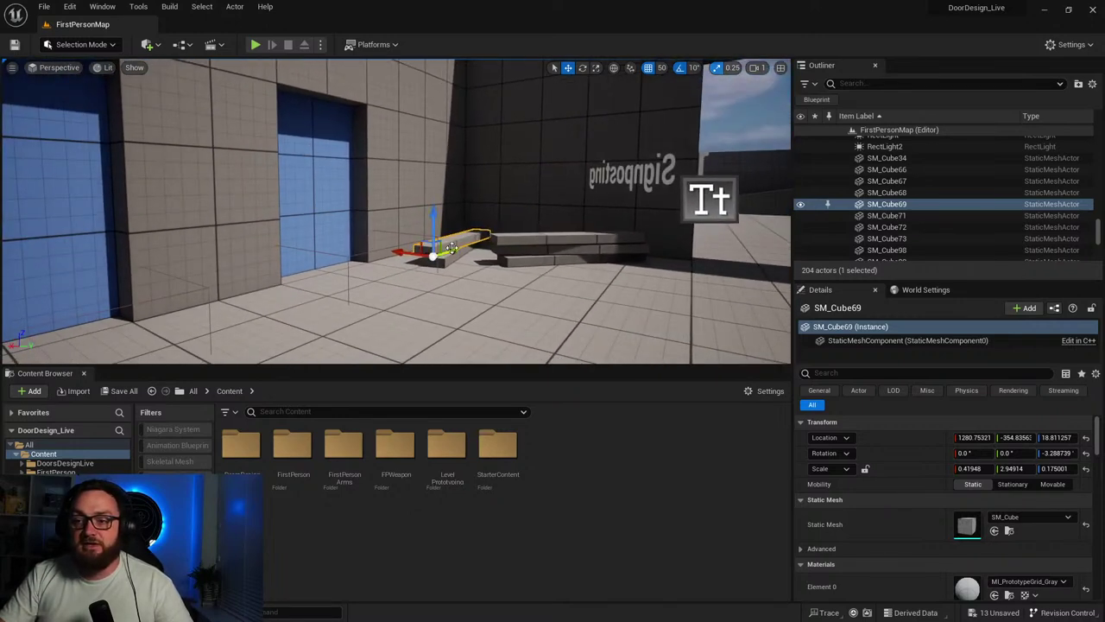
left_click_drag(451, 251, 112, 356, "alt")
right_click_drag(158, 320, 52, 320)
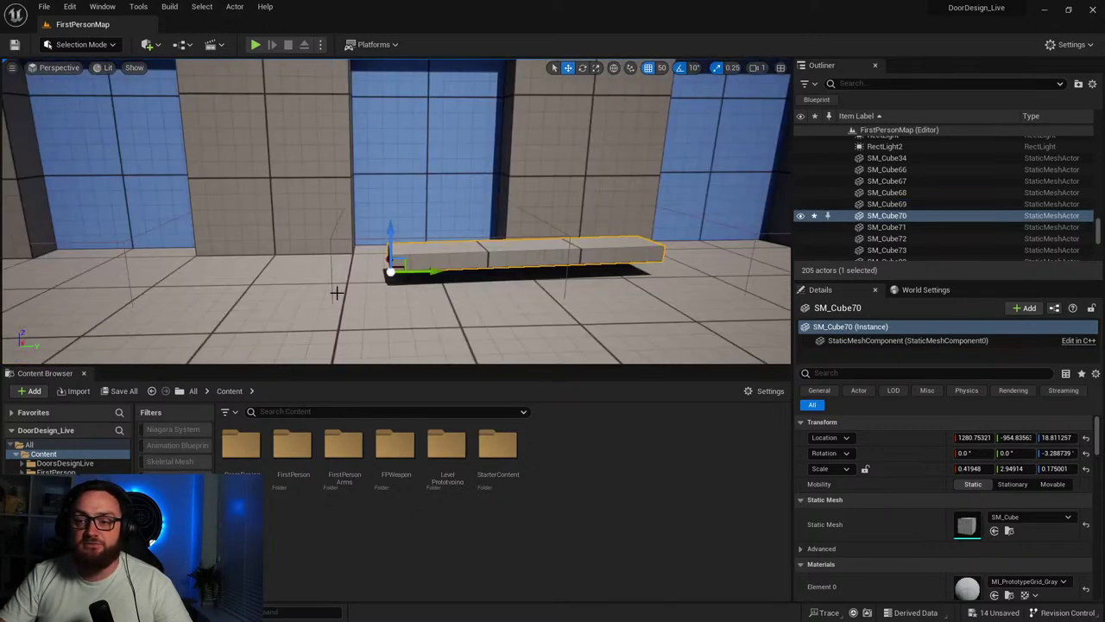
Shift the copied plank 100 units sideways in front of the middle door and rotate it onto its edge.
key("e")
key("w")
left_click_drag(398, 273, 289, 311)
key("e")
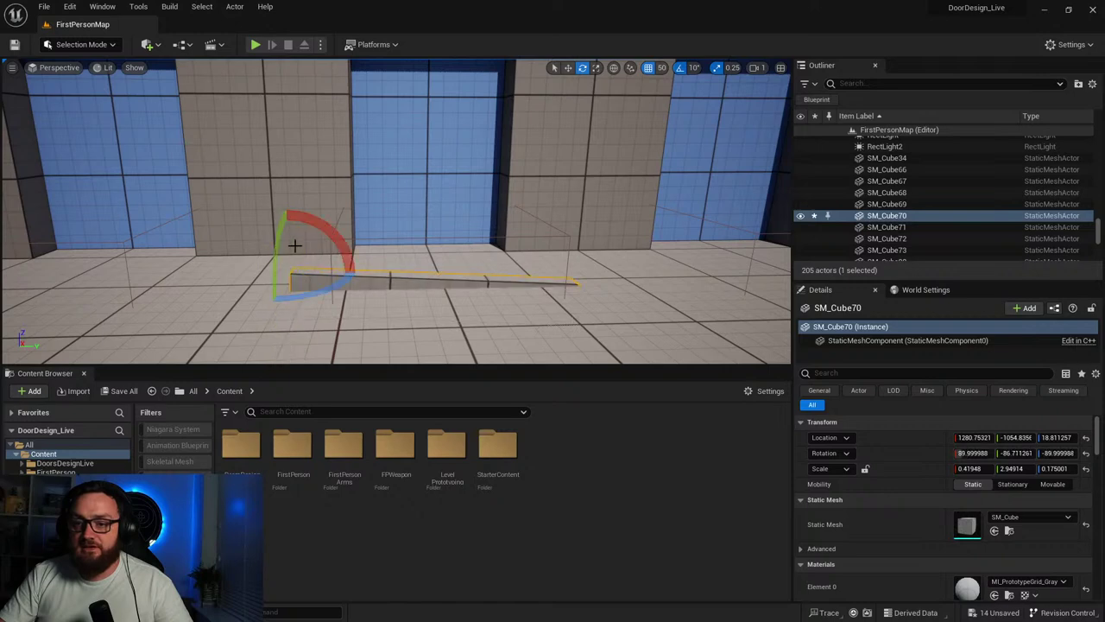
Raise the plank to a height of about 169 and push it back to X about 1431, across the middle blue door.
key("w")
left_click_drag(288, 217, 282, 89)
key("a")
right_click_drag(281, 90, 523, 97)
left_click_drag(318, 188, 193, 188)
key("d")
mouse_move(323, 227)
right_mouse_down()
mouse_move(199, 229)
mouse_move(354, 227)
mouse_move(333, 227)
right_mouse_up()
key("w")
Duplicate the plank across the blue door nearest the rubble, raise it to about 219, and tilt it upward.
left_click_drag(112, 191, 451, 210, "alt")
key("e")
key("w")
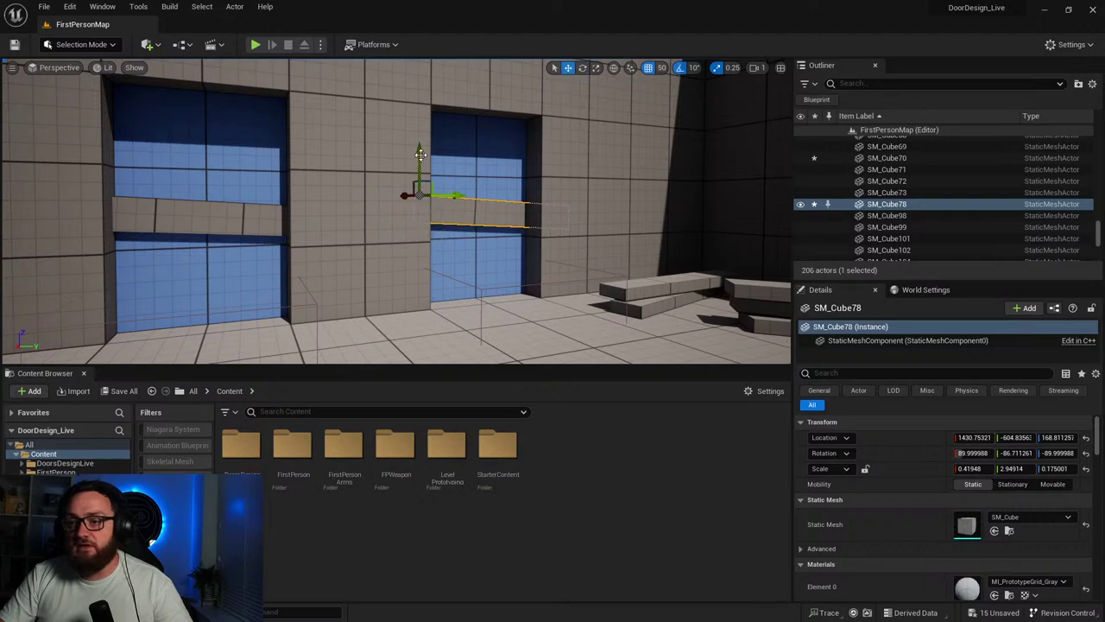
left_click_drag(421, 176, 423, 144)
key("e")
left_click_drag(371, 186, 378, 204)
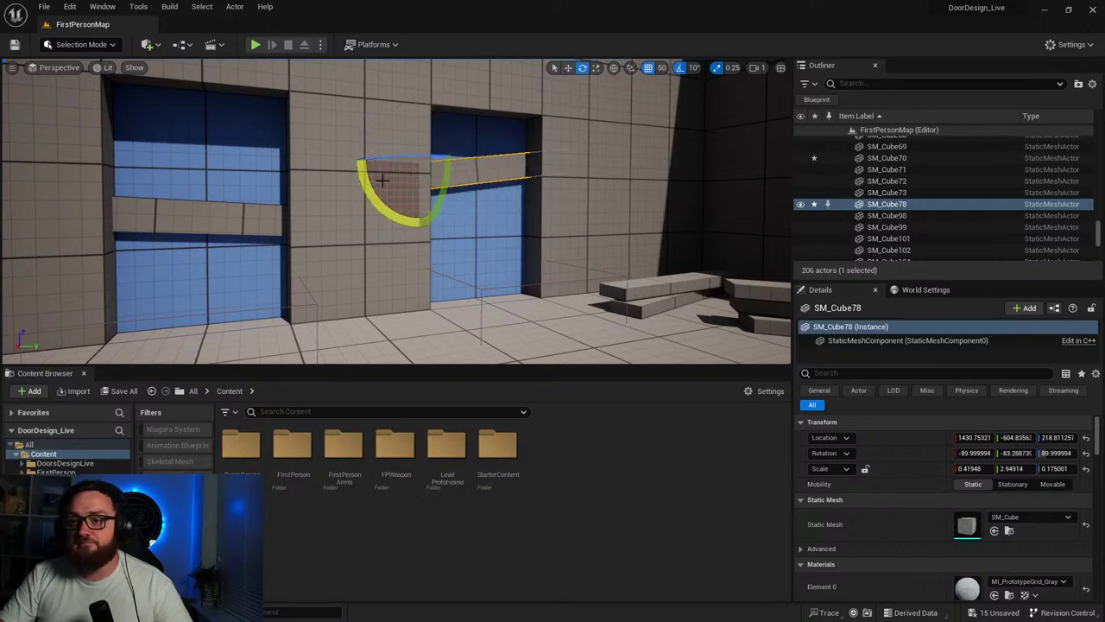
Duplicate the tilted plank down to a height of about 119 on the same door and tilt the copy the opposite way.
key("w")
left_click_drag(420, 142, 426, 204, "alt")
key("e")
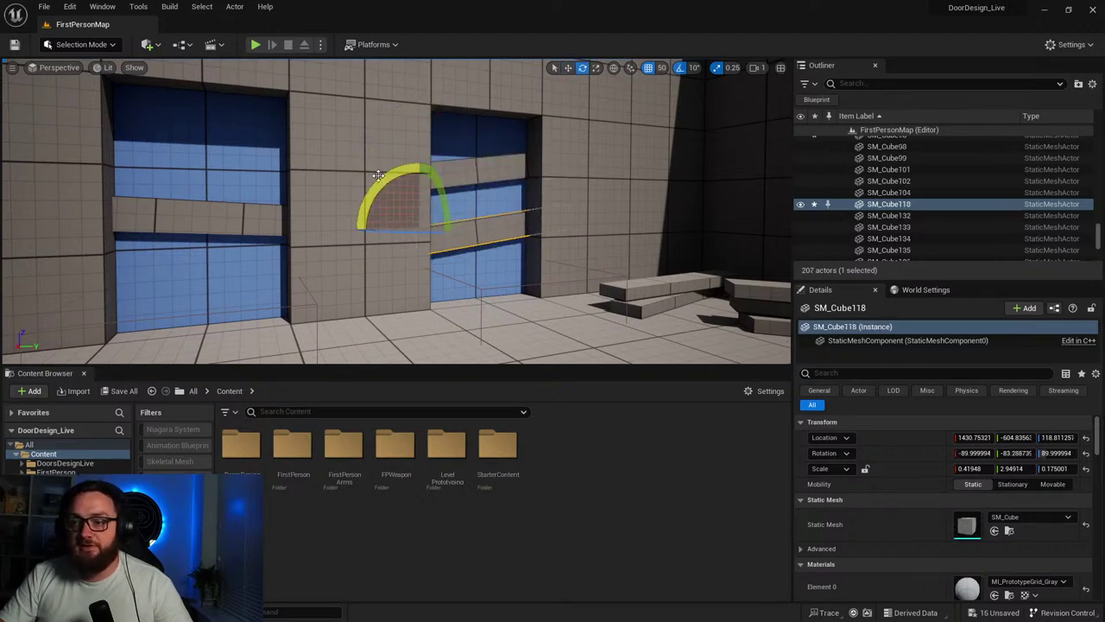
left_click_drag(375, 178, 392, 161)
Play-test the level, walking past the boarded-up doors in the Signposting room and on to the entrance of the Composition area.
key("s")
mouse_move(342, 264)
right_mouse_down()
mouse_move(285, 264)
mouse_move(354, 261)
right_mouse_up()
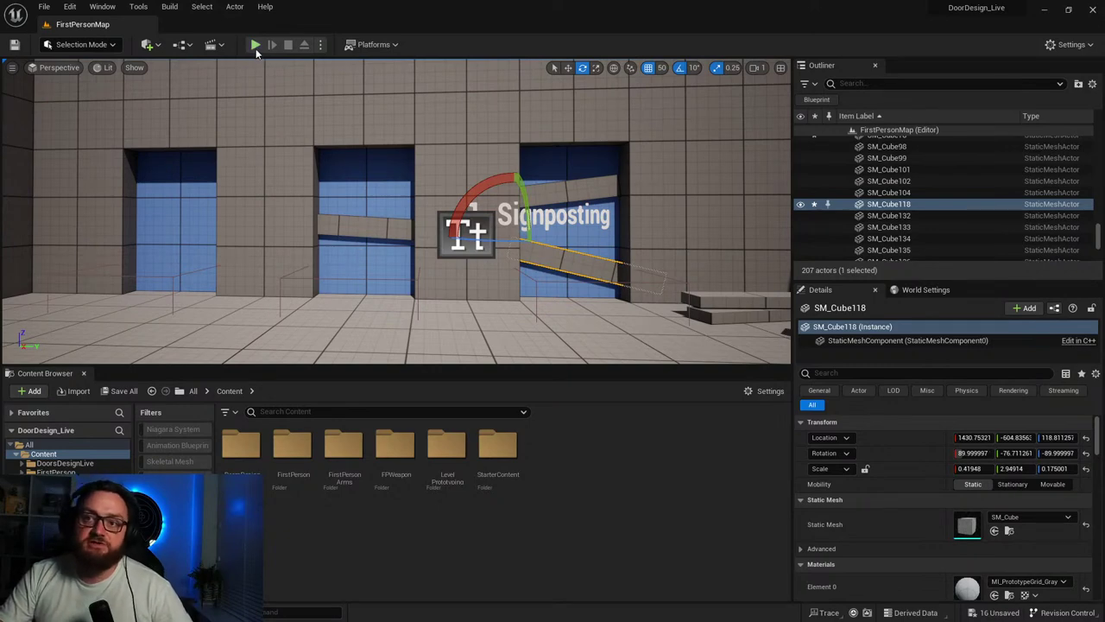
left_click(256, 44)
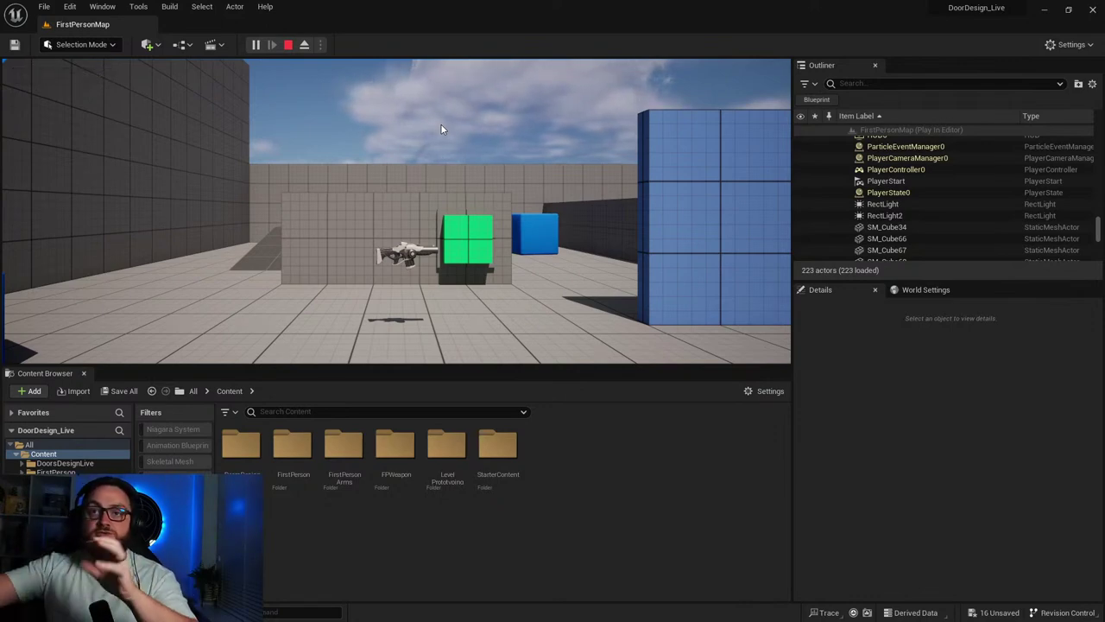
left_click(440, 129)
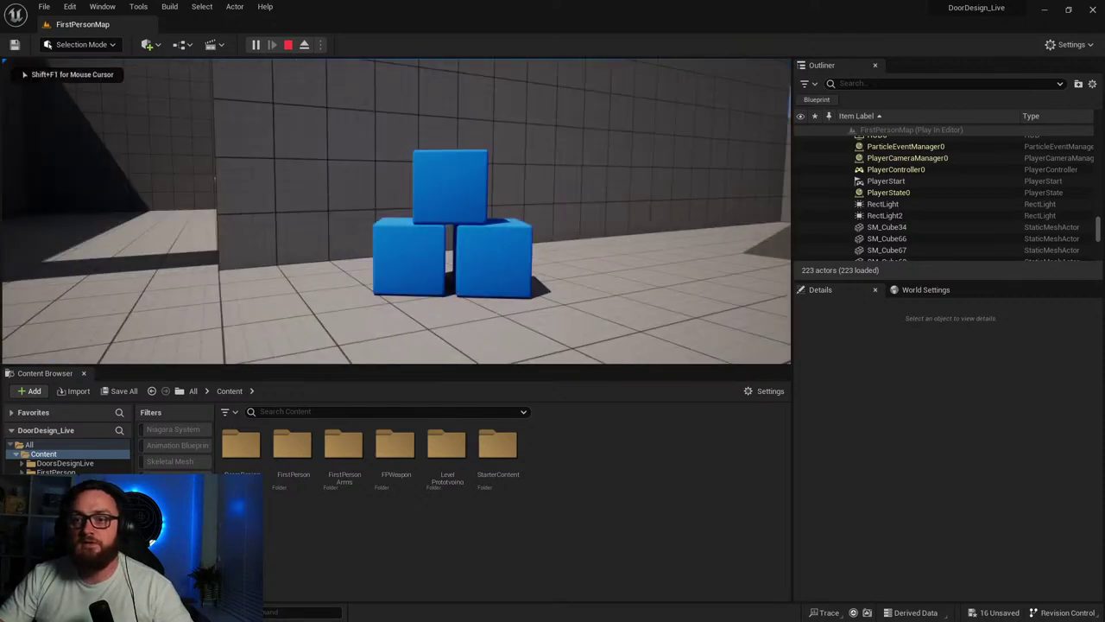
key("w")
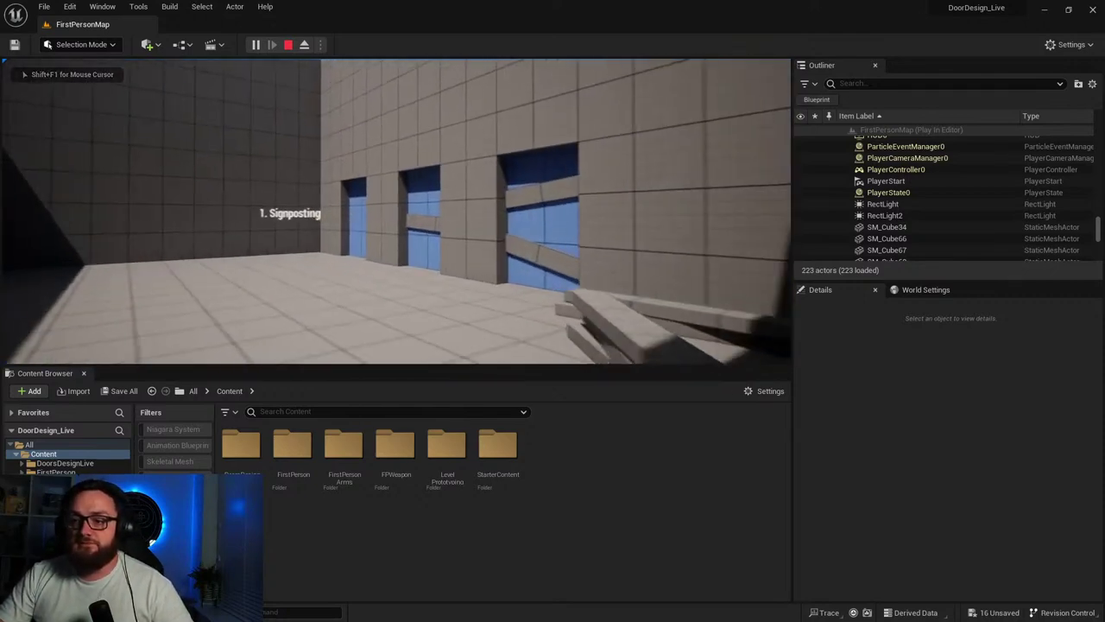
key("w")
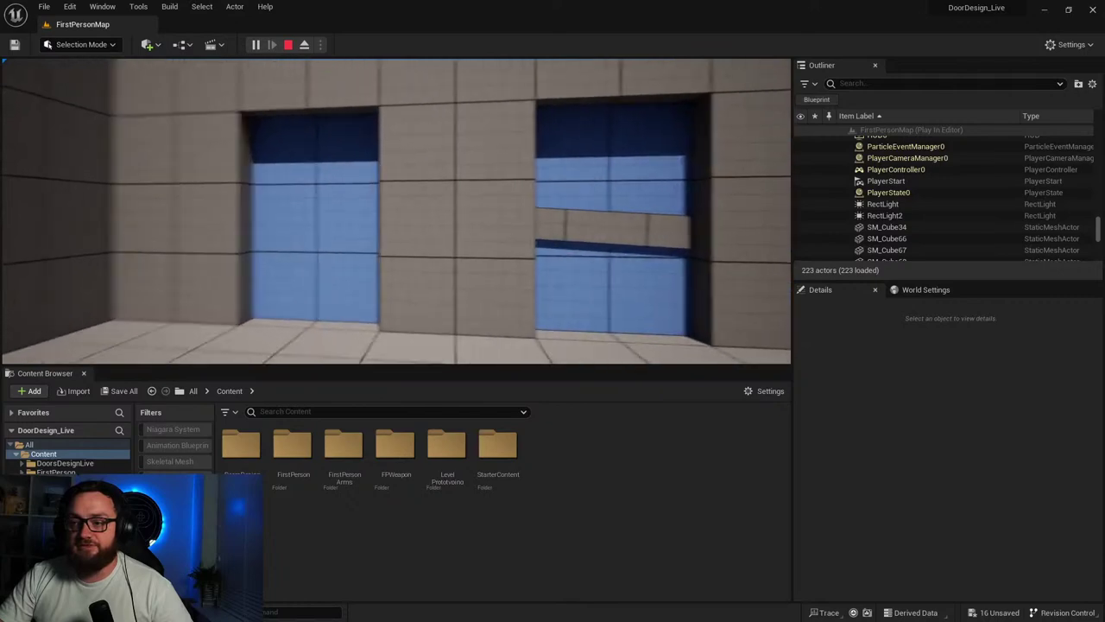
key("w")
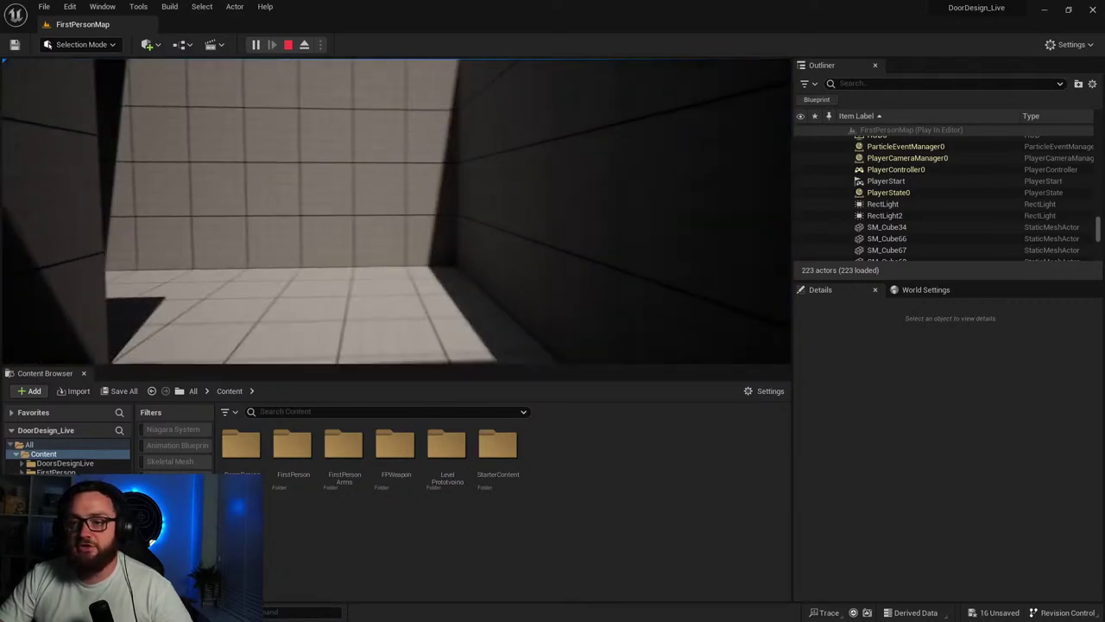
key("w")
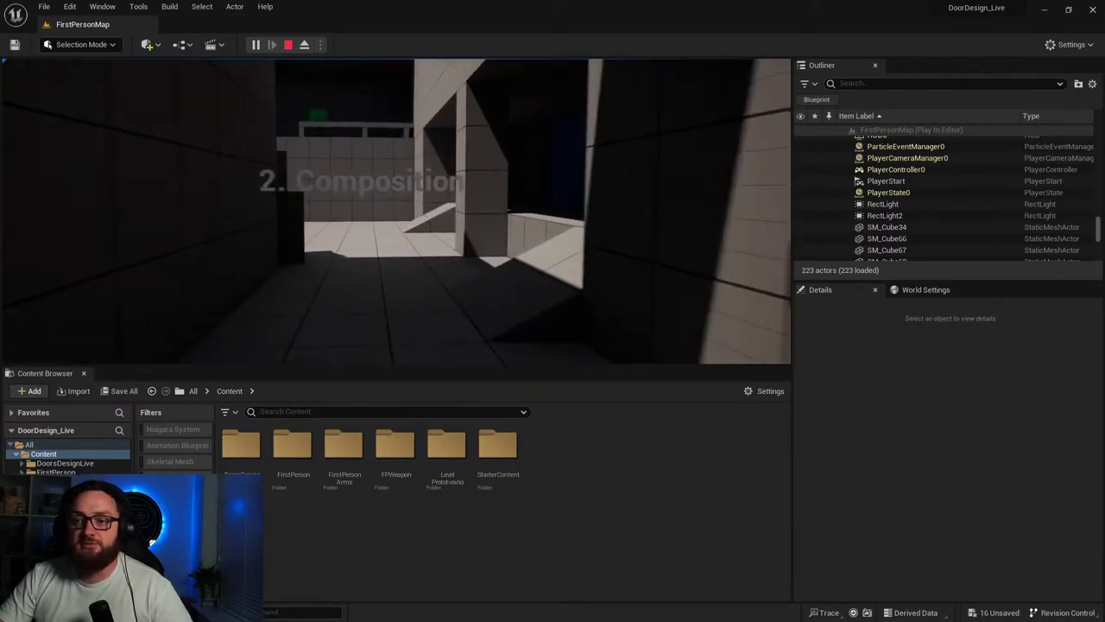
key("s")
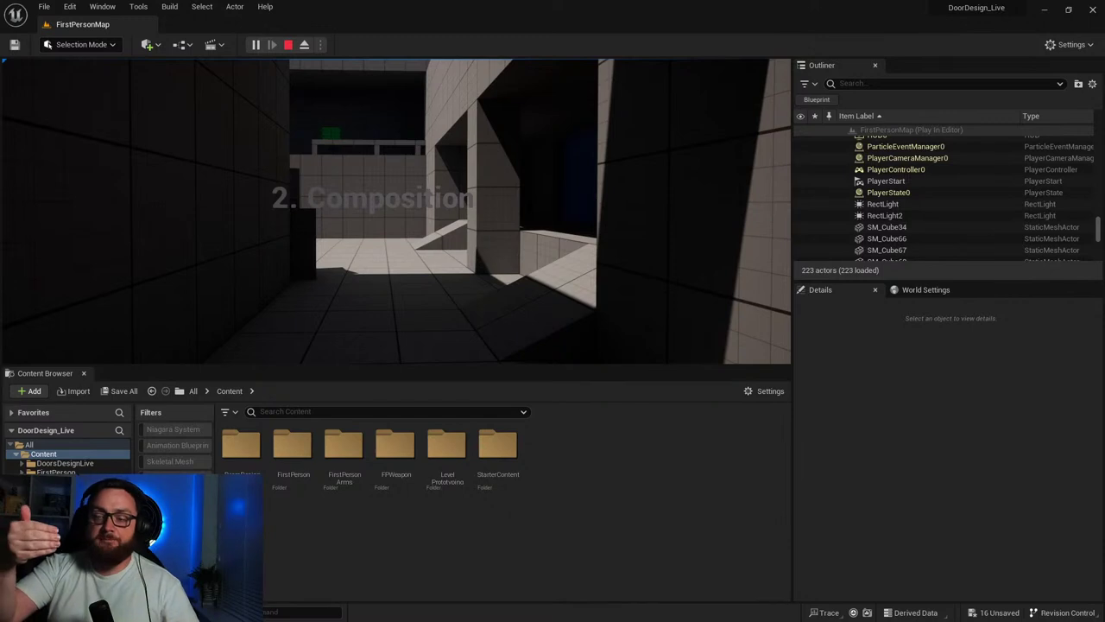
key("Escape")
Hide the ramp leading up to the low wall near the Composition area's entrance.
left_click(553, 295)
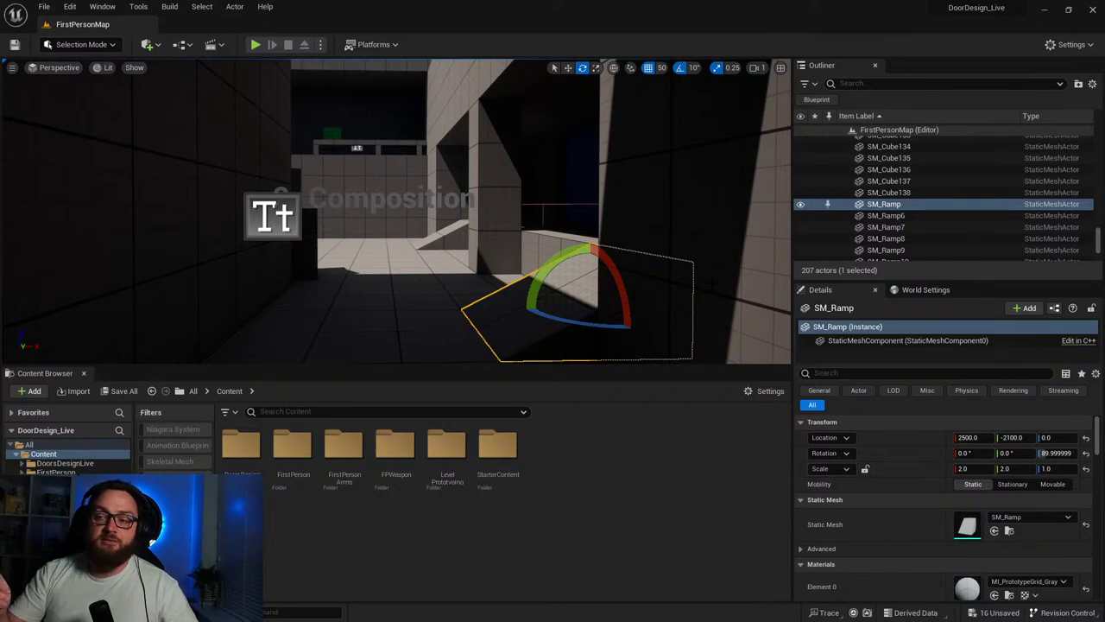
right_click_drag(552, 207, 561, 185)
key("w")
key("s")
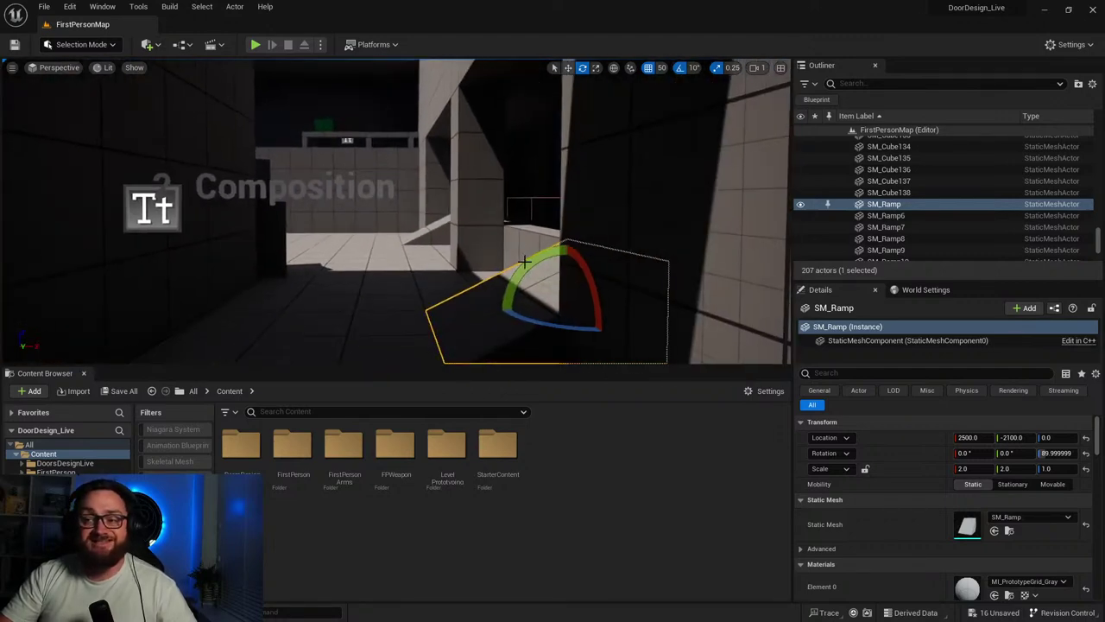
left_click(800, 204)
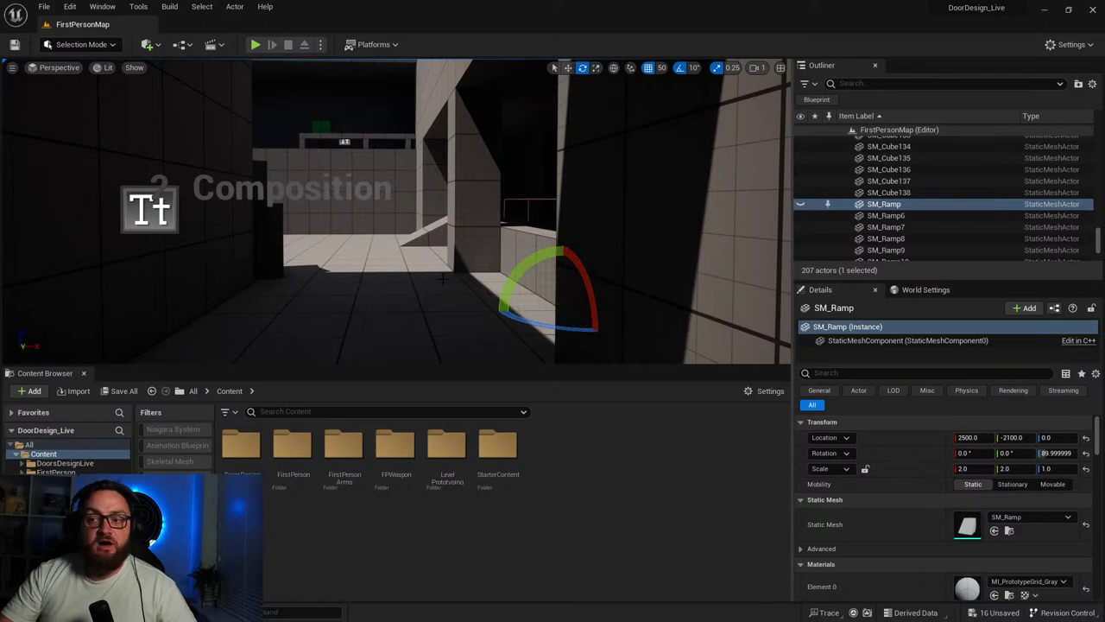
right_click_drag(539, 271, 525, 262)
key("w")
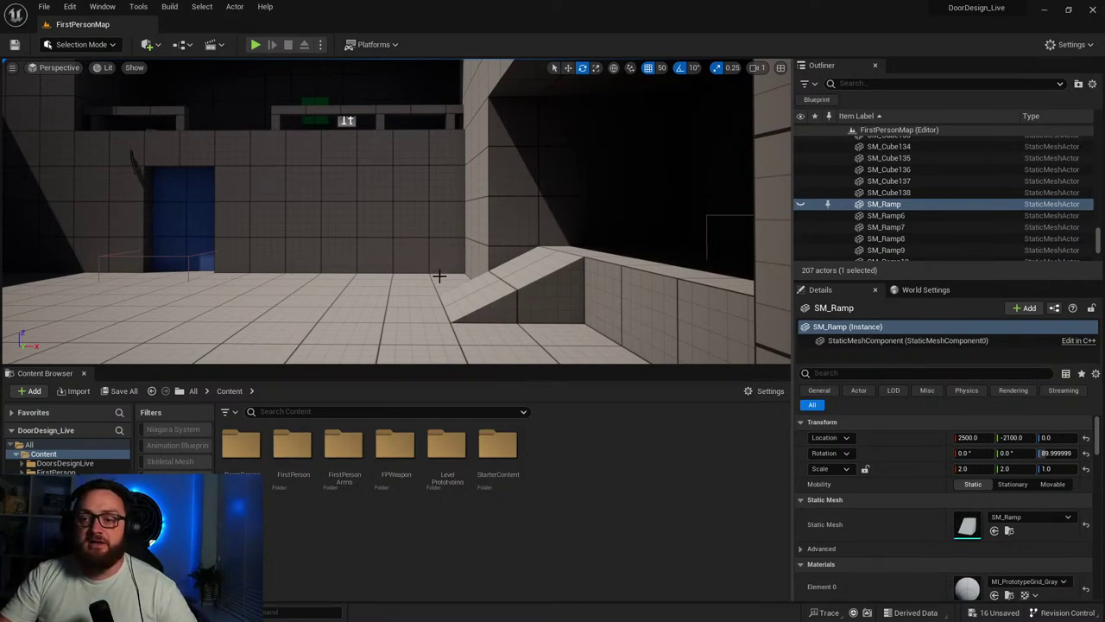
Inspect the Composition area without the entrance ramp and make the hidden ramp visible again.
key("w")
right_click_drag(439, 277, 596, 327)
key("s")
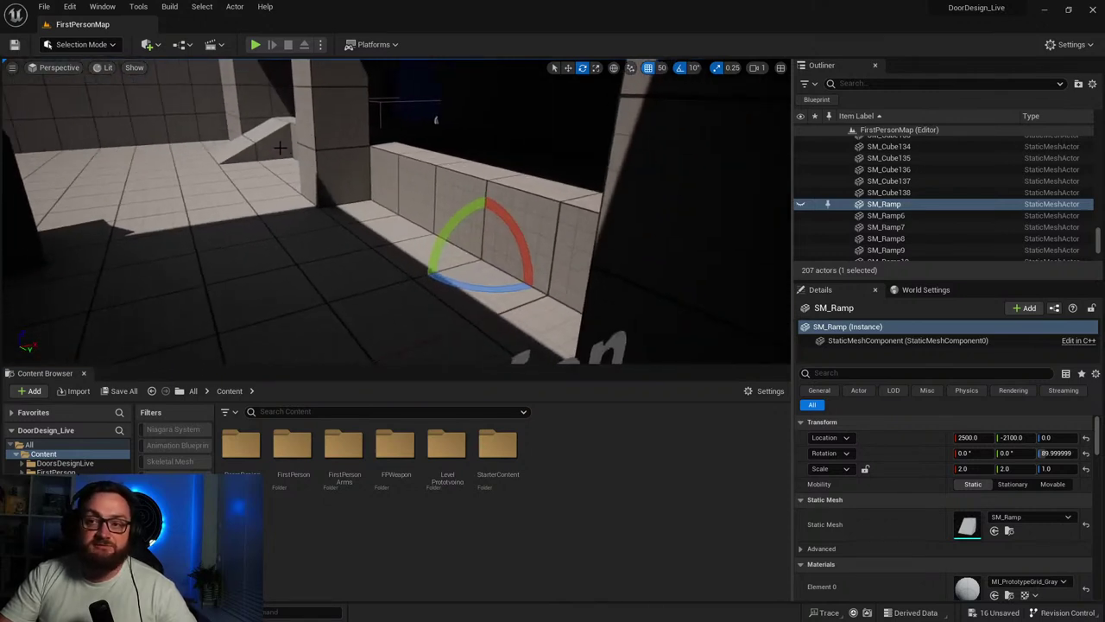
left_click(800, 201)
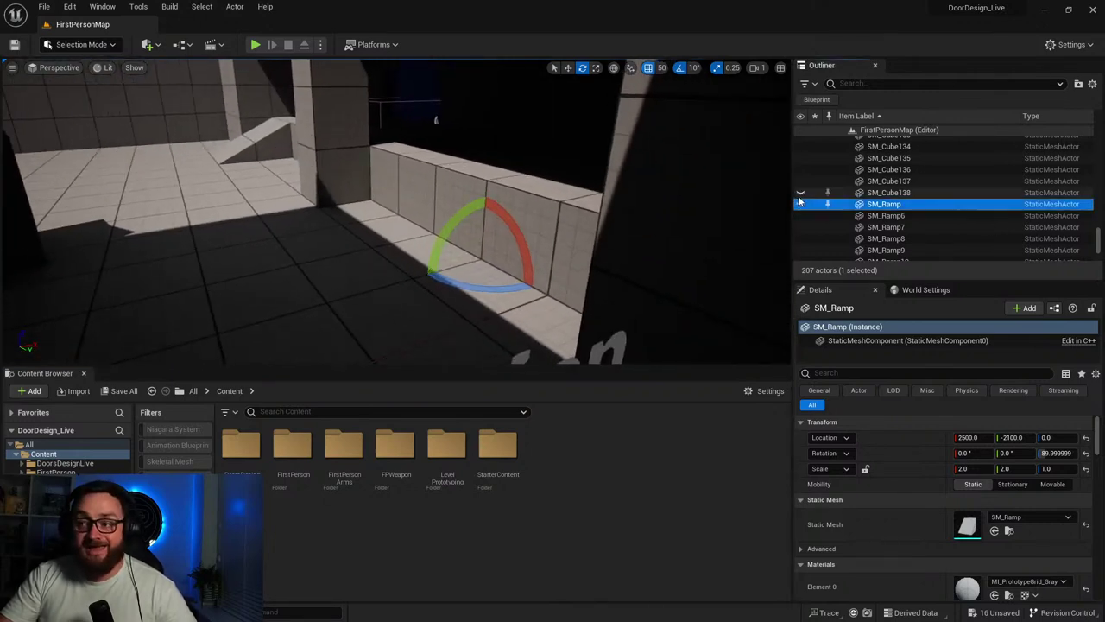
left_click(800, 204)
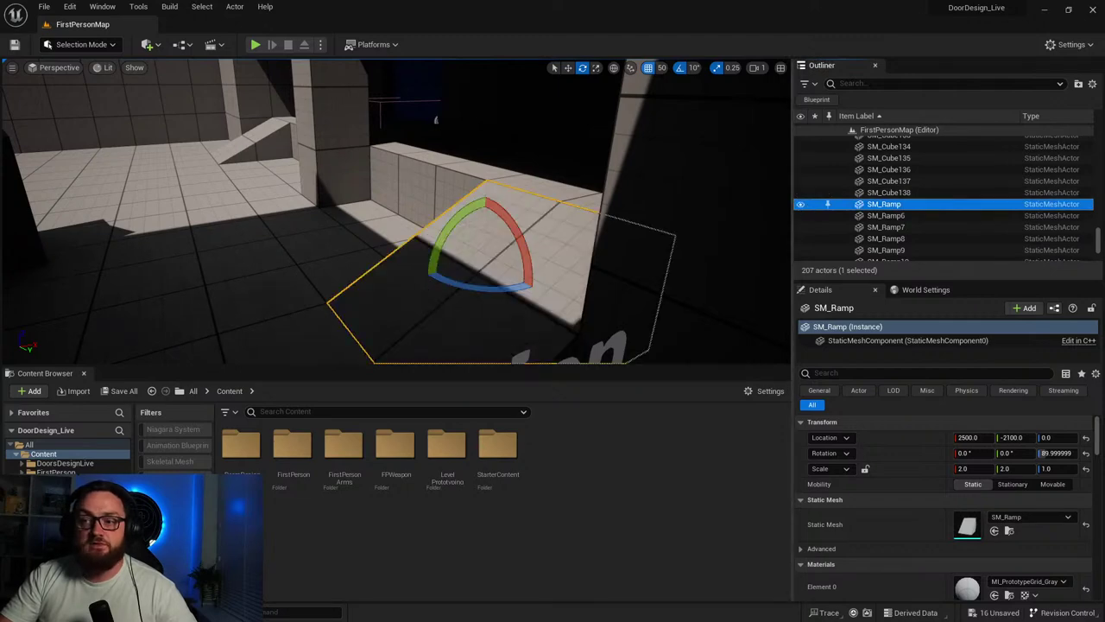
Place a Spot Light near the dark blue door behind the low wall and tilt it to a pitch of -50°.
right_click_drag(483, 233, 363, 168)
key("w")
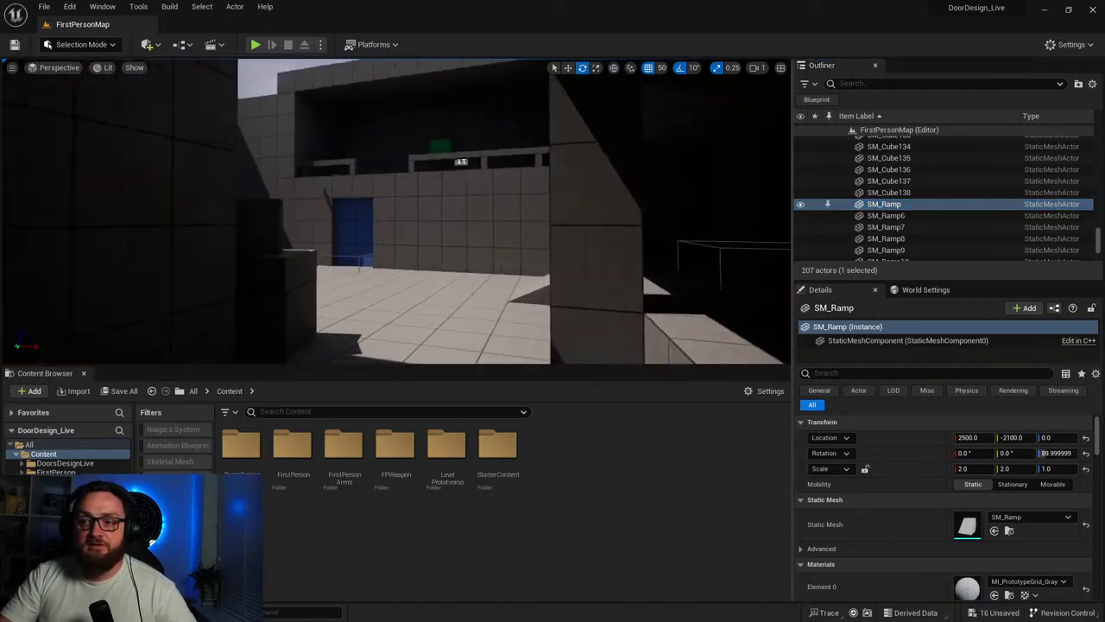
right_click_drag(436, 119, 436, 119)
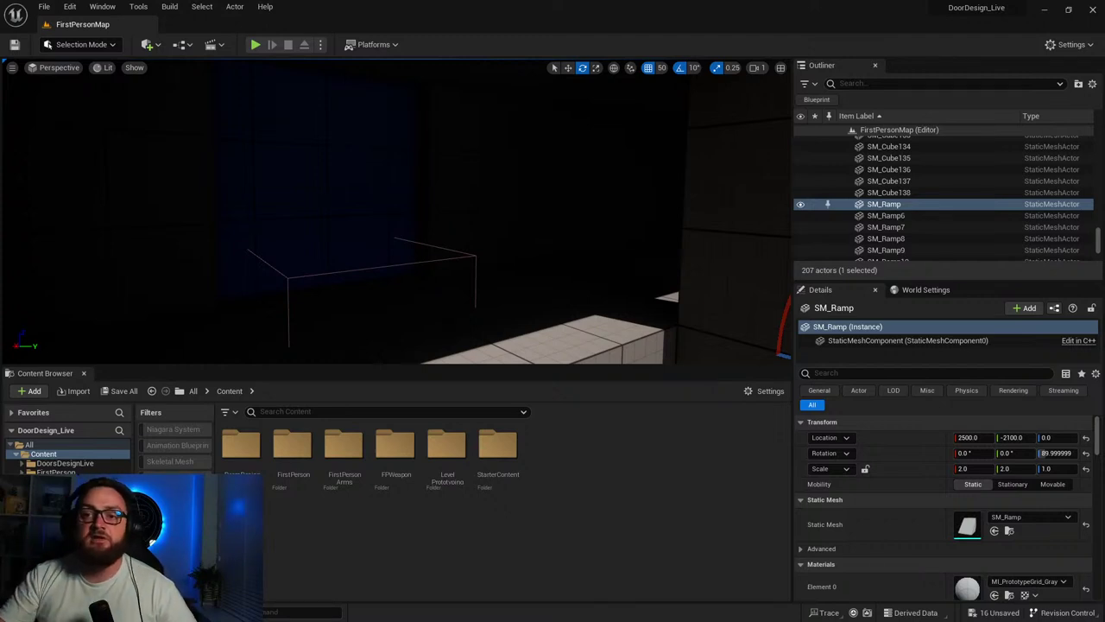
left_click(155, 45)
mouse_move(212, 151)
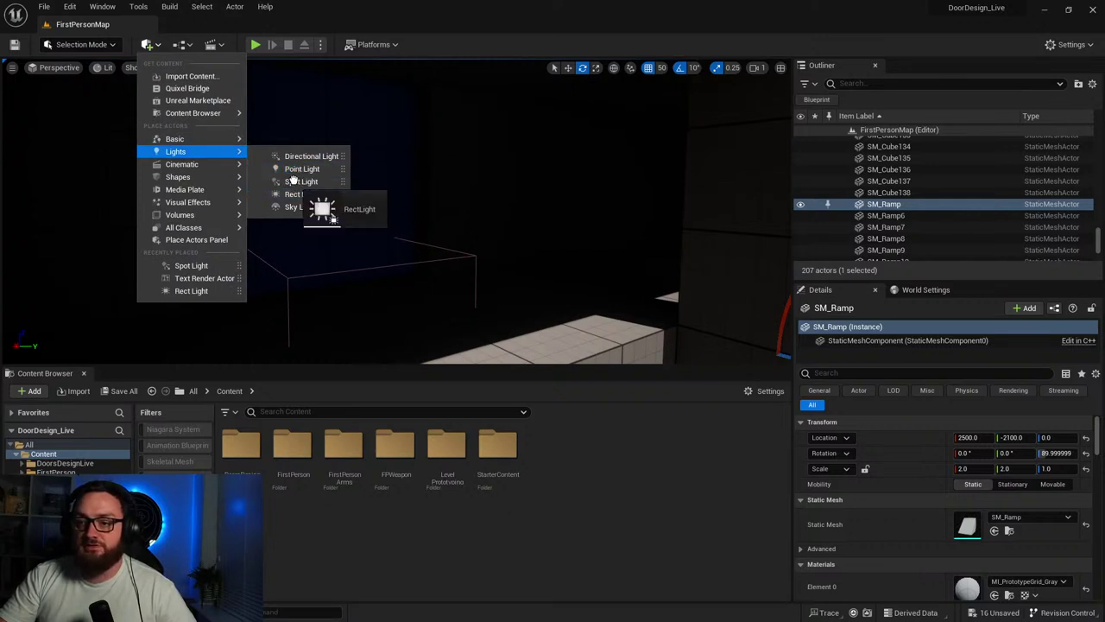
left_click_drag(302, 193, 437, 335)
right_click_drag(438, 335, 542, 342)
left_click_drag(413, 218, 429, 258)
key("w")
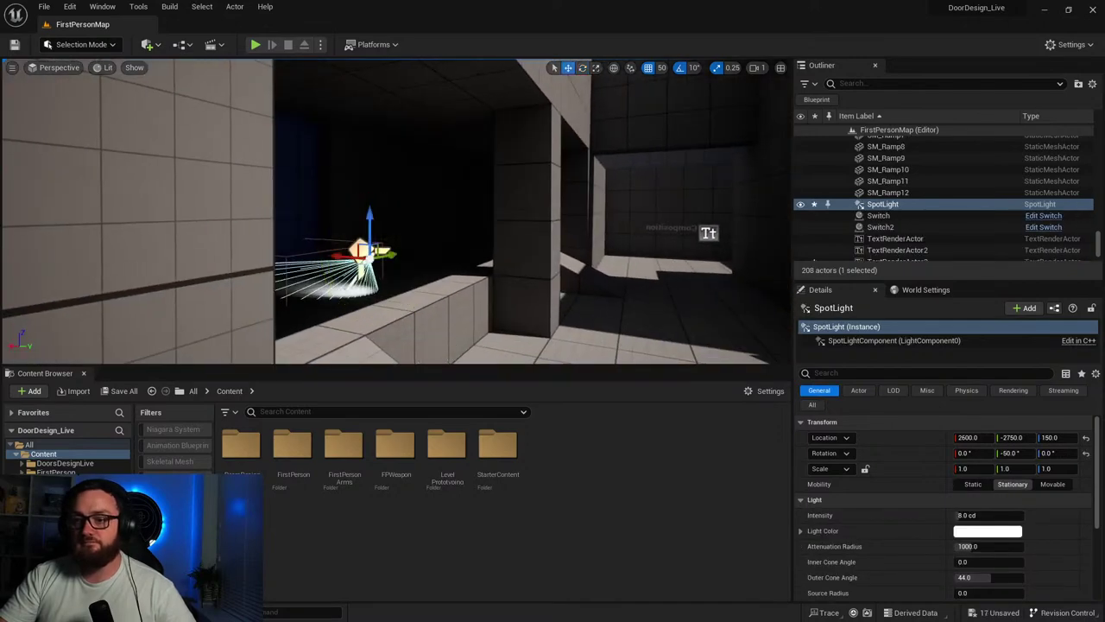
Raise the Spot Light high above the wall and nudge it sideways so that it lights the dark blue door.
left_click_drag(370, 232, 369, 65)
right_click_drag(370, 69, 371, 23)
mouse_move(352, 202)
left_mouse_down()
mouse_move(352, 169)
mouse_move(358, 199)
left_mouse_up()
right_click_drag(358, 199, 200, 267)
Start a play-test from the Composition area's entrance and walk across the open floor to the unlit blue door.
right_click_drag(433, 199, 431, 221)
right_click(431, 221)
left_click(486, 528)
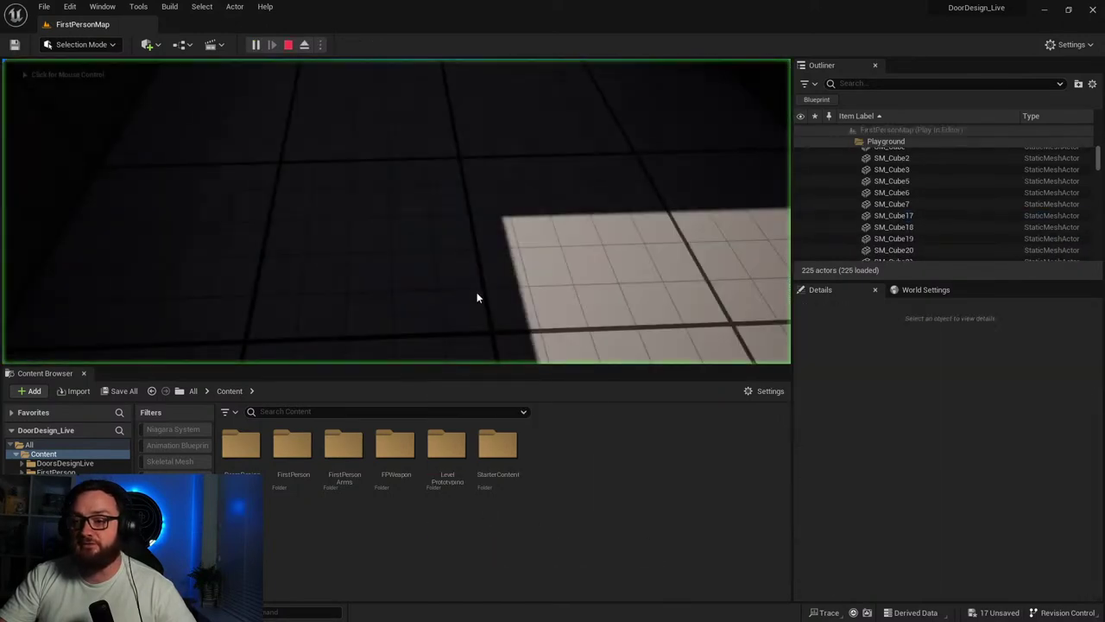
key("w")
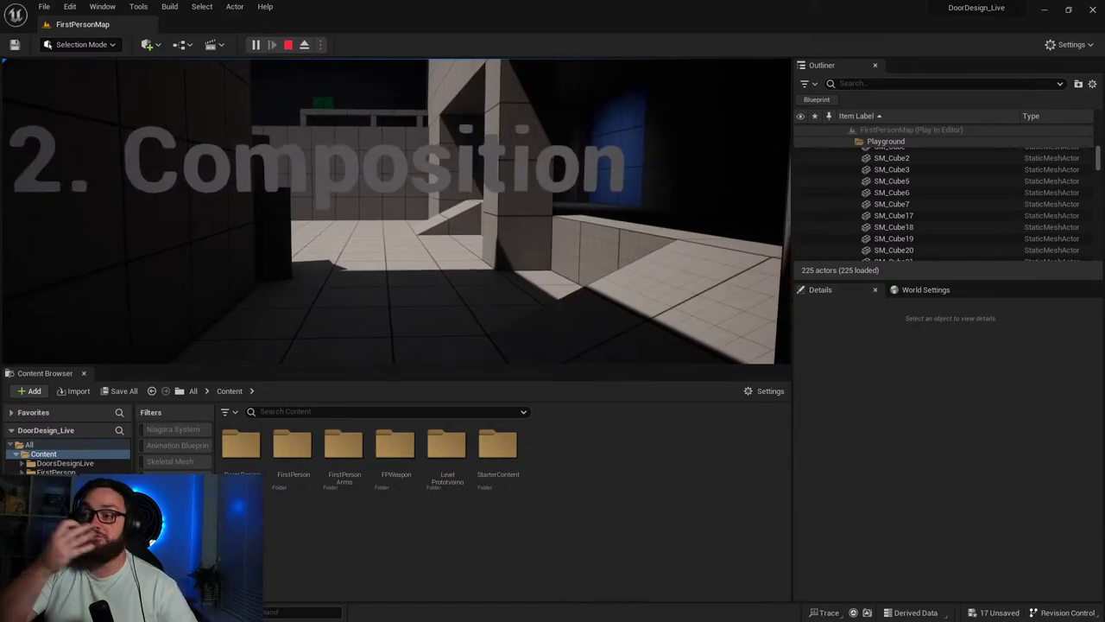
key("w")
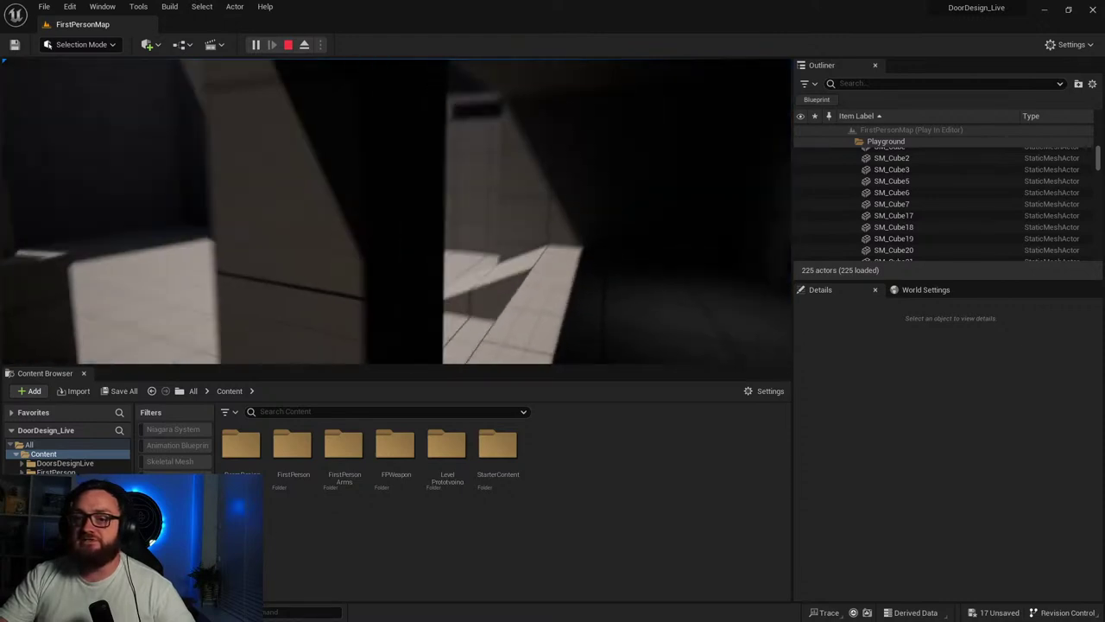
key("w")
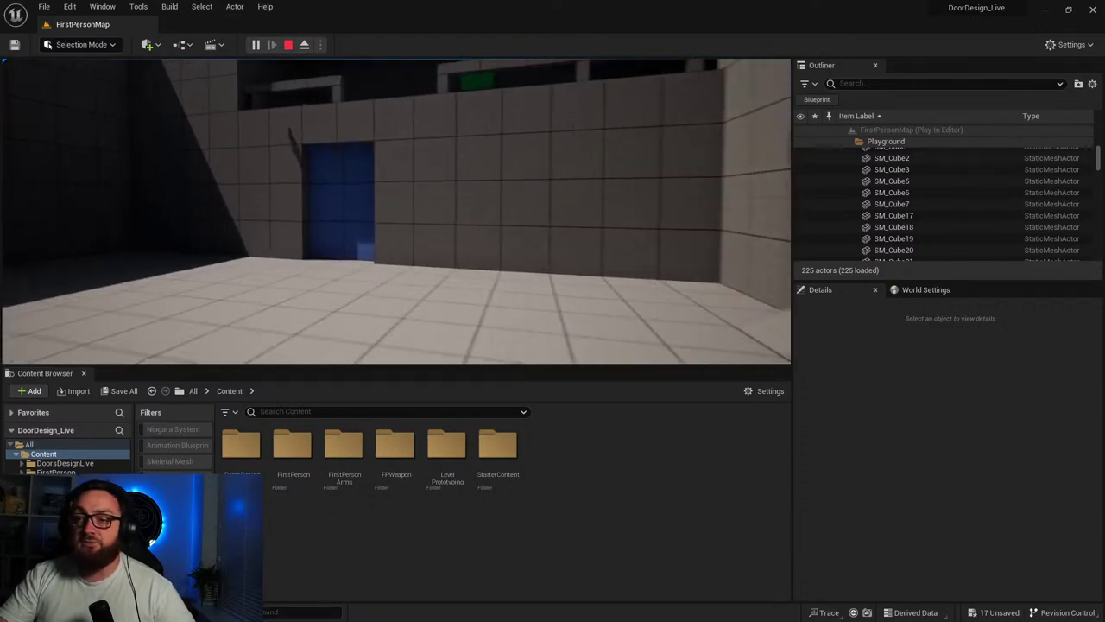
key("w")
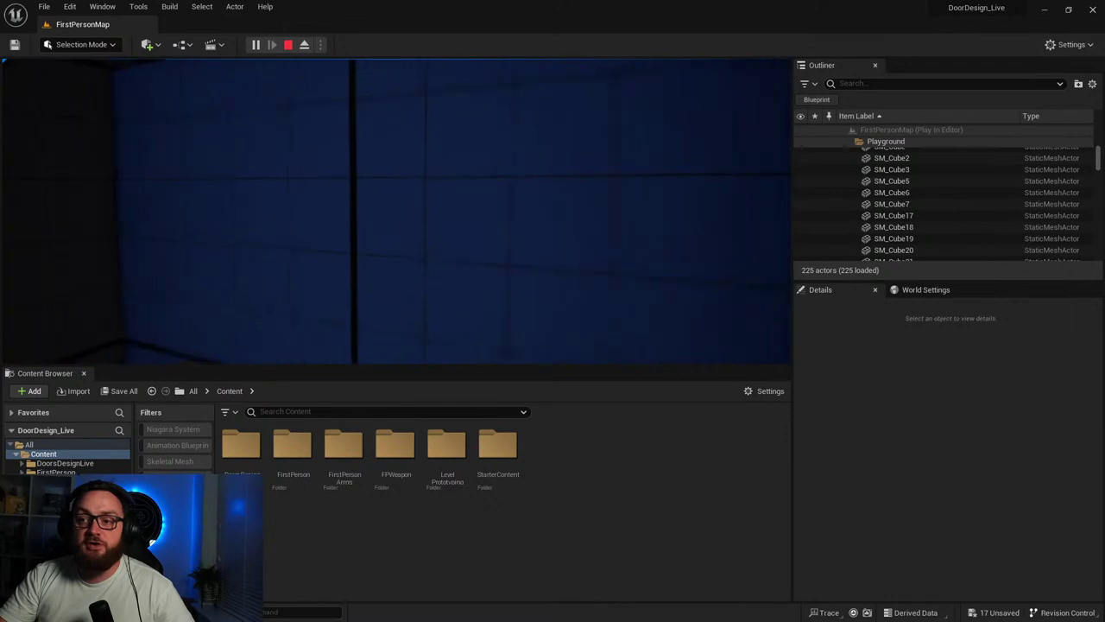
key("w")
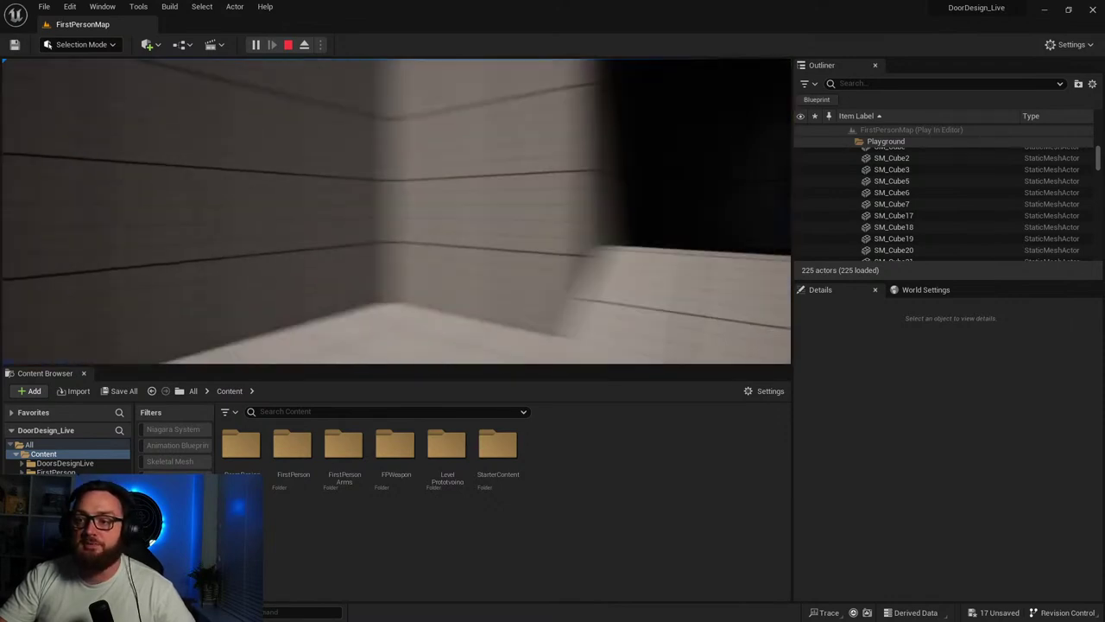
Walk to the spotlit blue door, go through it and follow the corridor to the Linking area.
key("w")
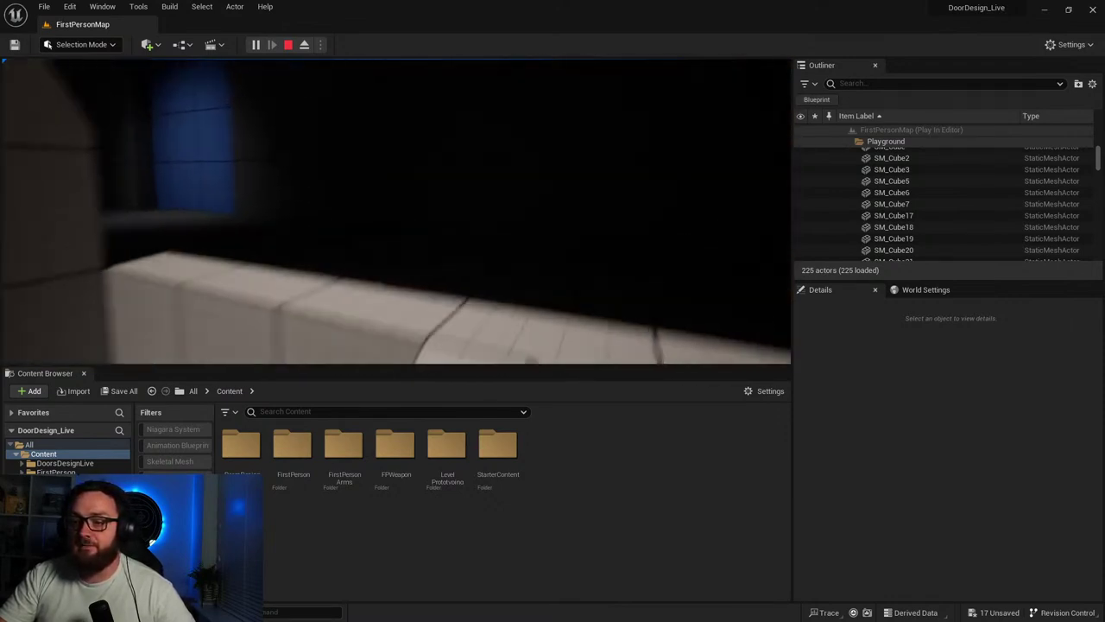
key("w")
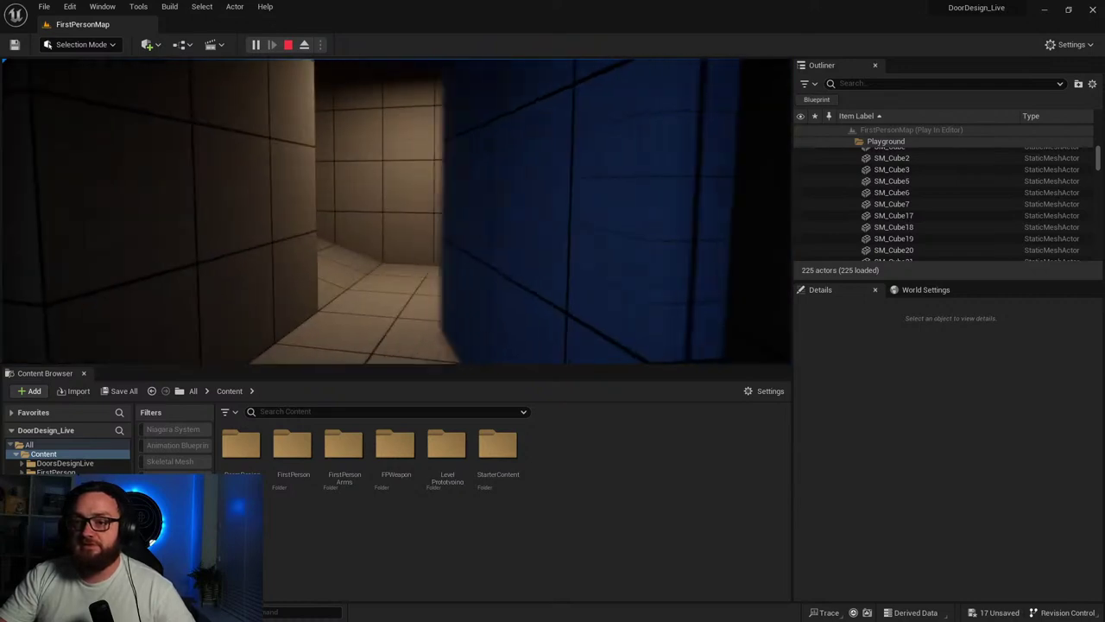
key("w")
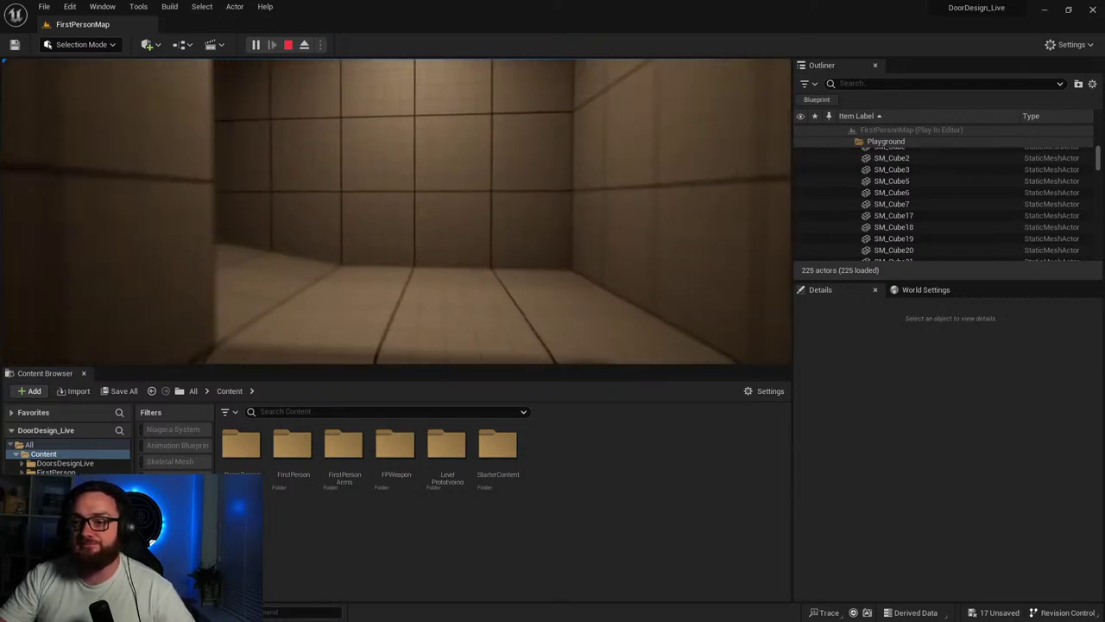
key("w")
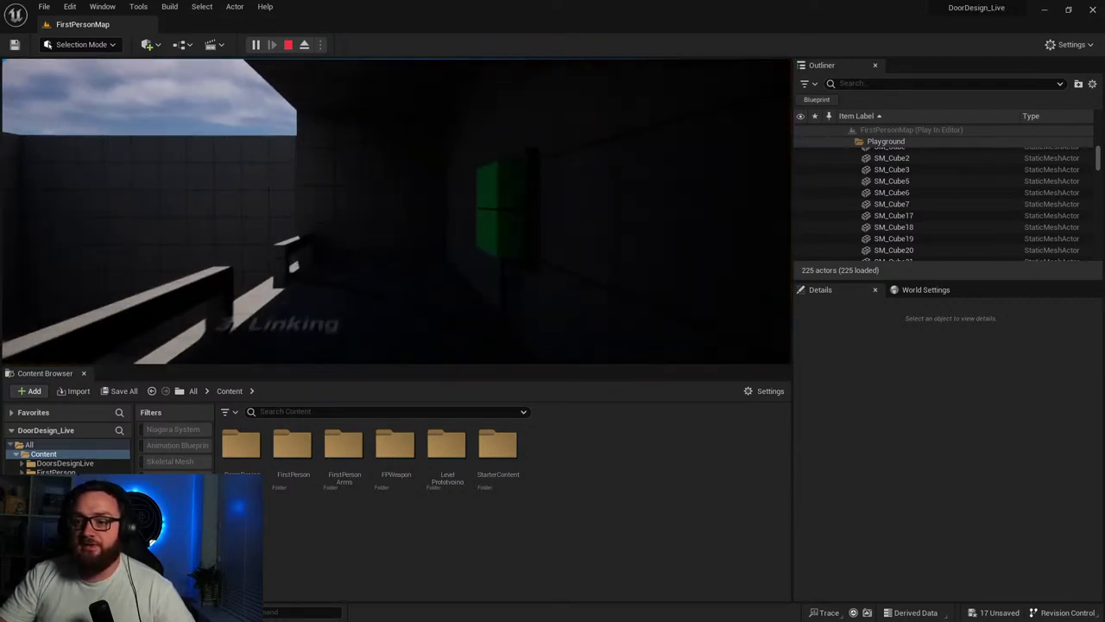
Look around the Linking area in play mode, examining the floor label, the railings and the green block on the wall.
key("w")
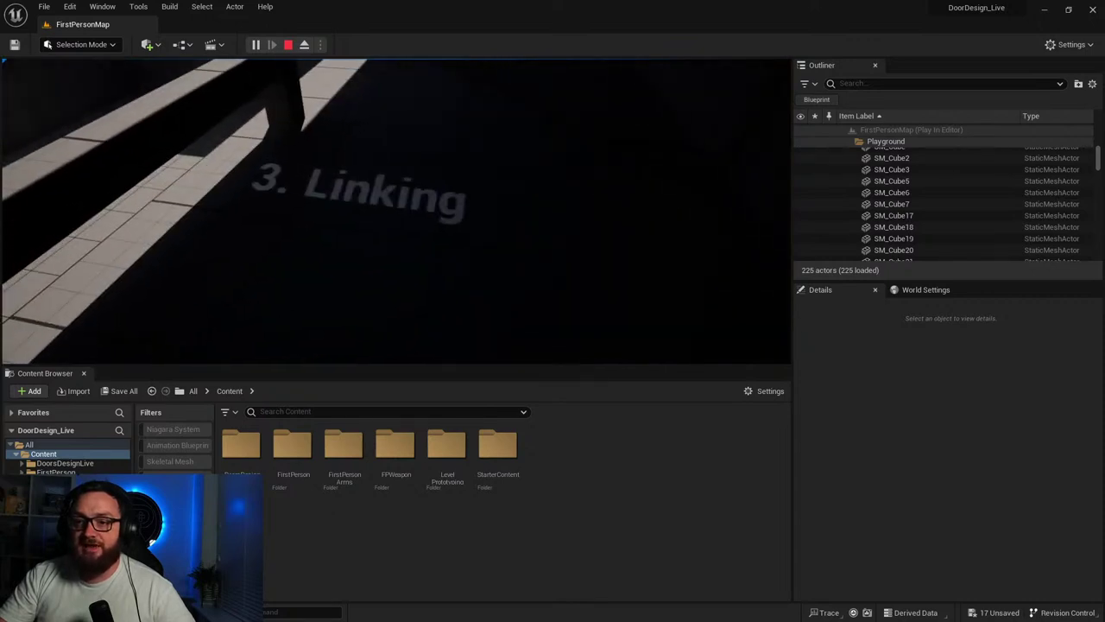
key("w")
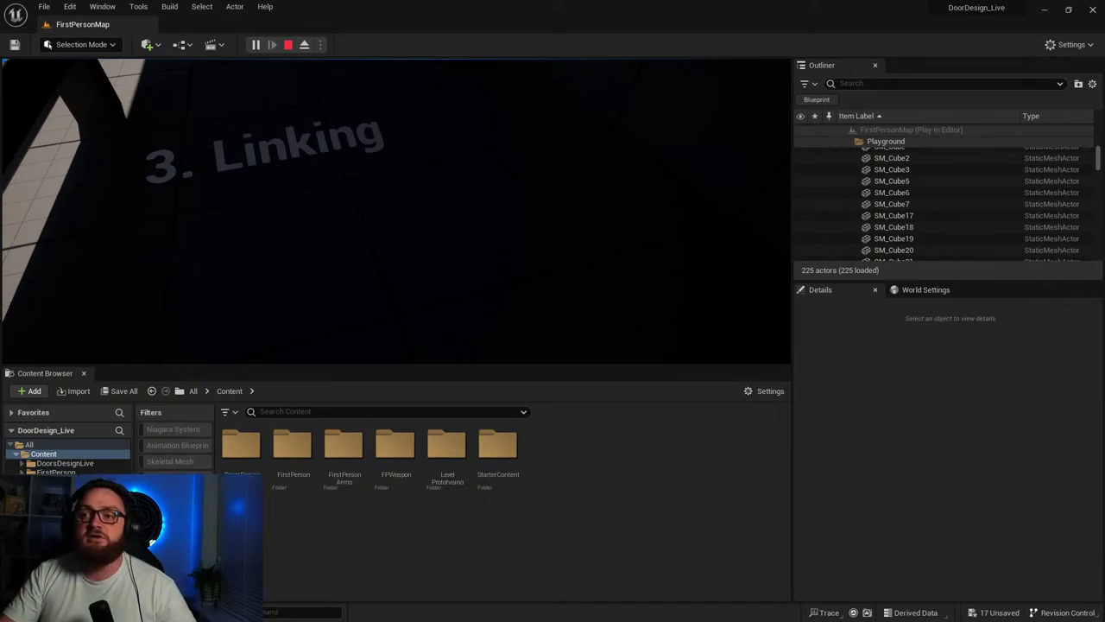
key("w")
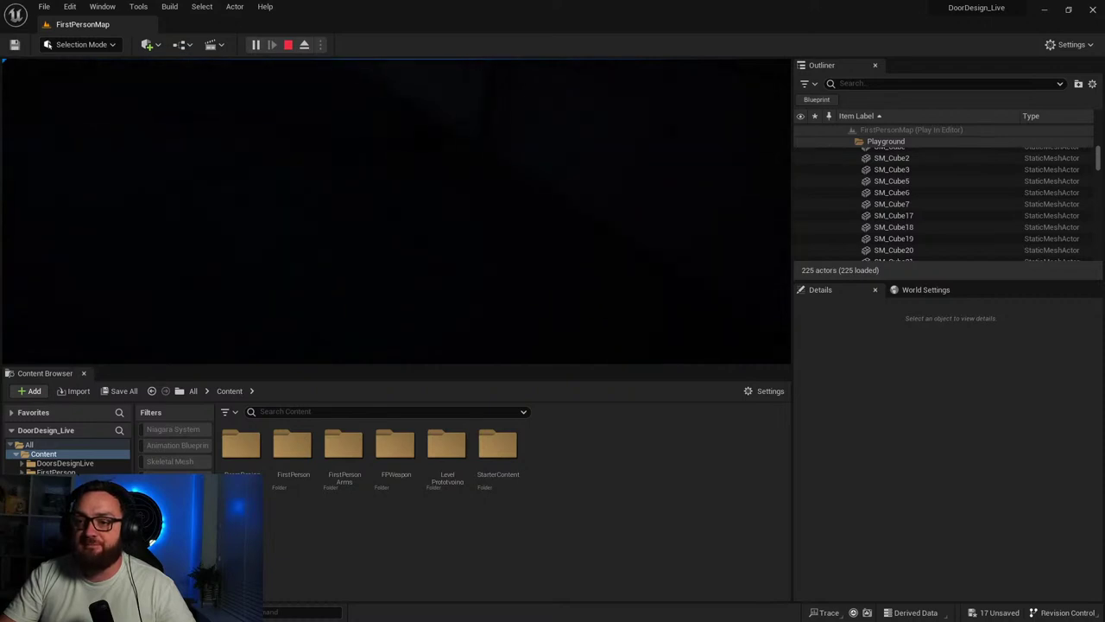
key("w")
key("w")
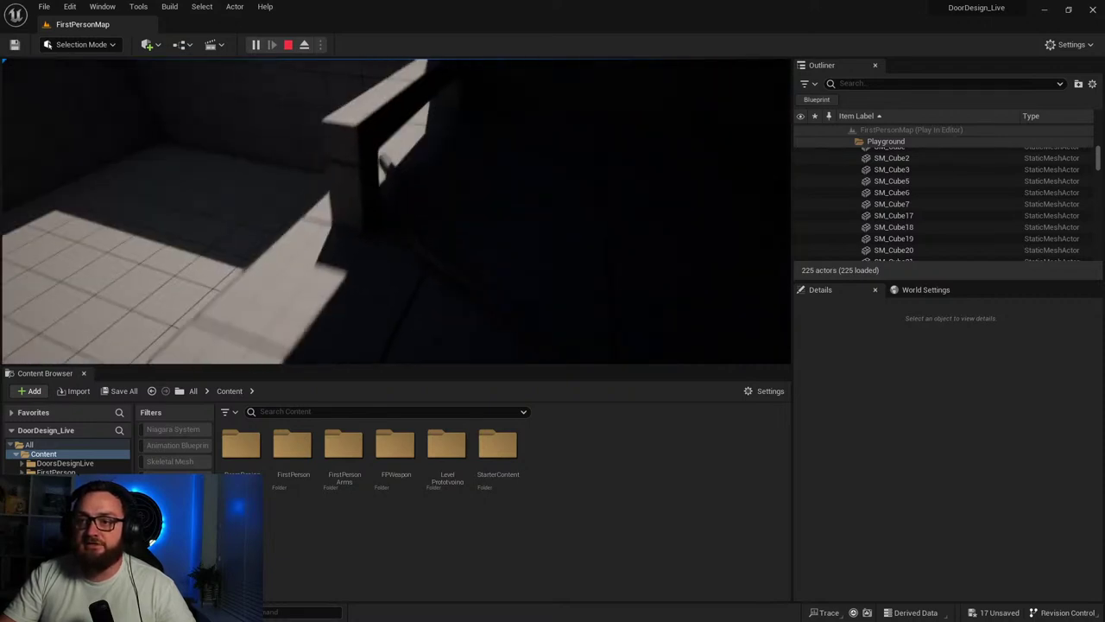
key("s")
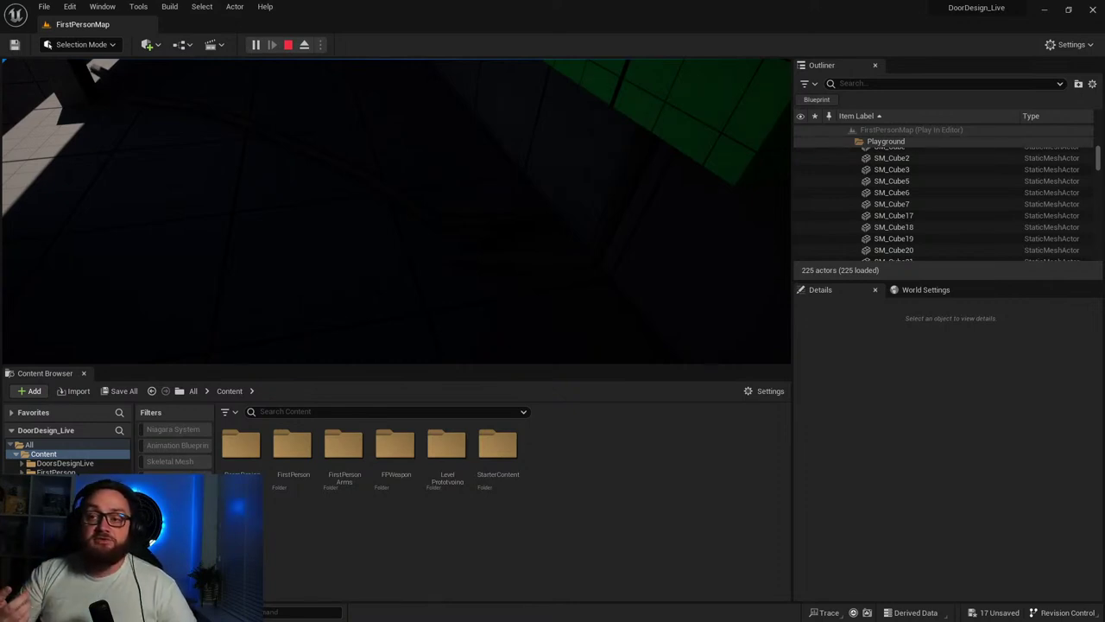
key("s")
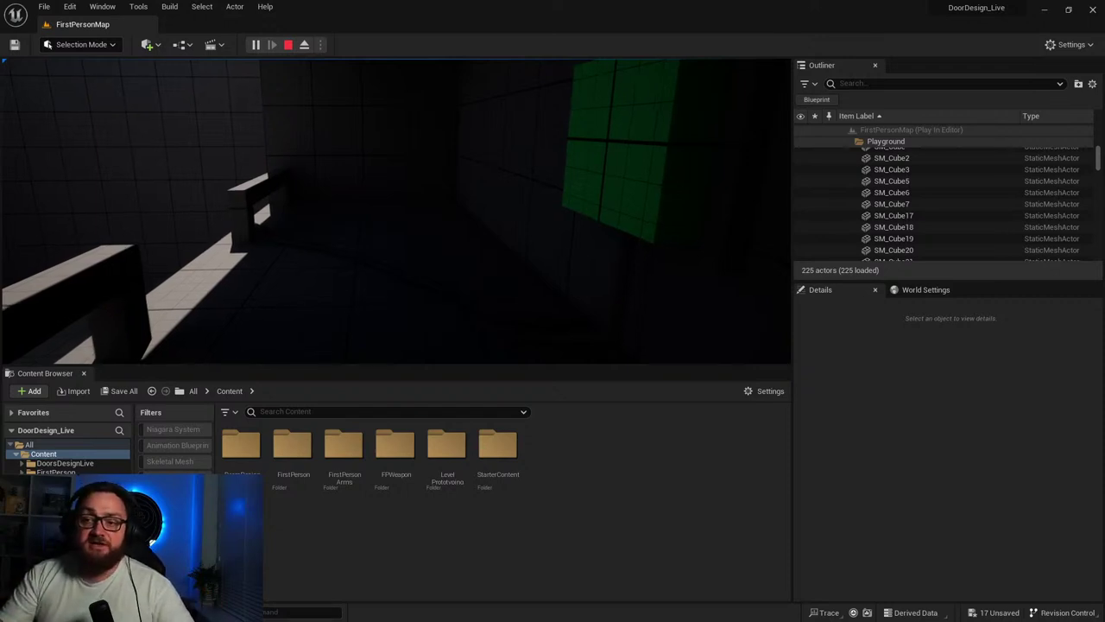
Walk up to the green wall block, then past the Linking floor label to the ledge overlooking the Flow area.
key("s")
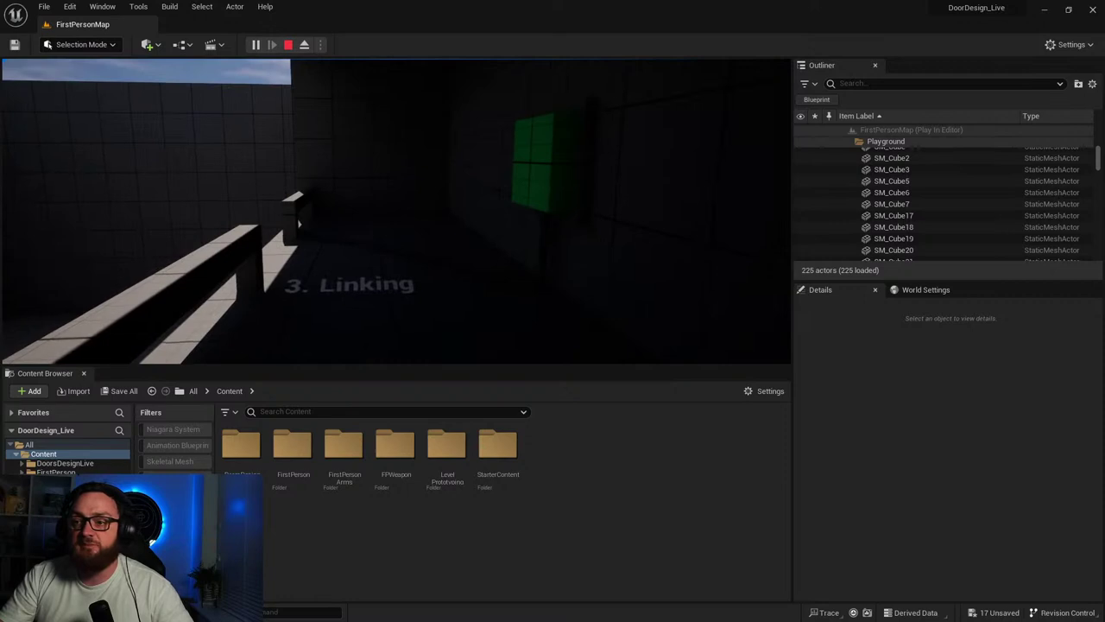
key("w")
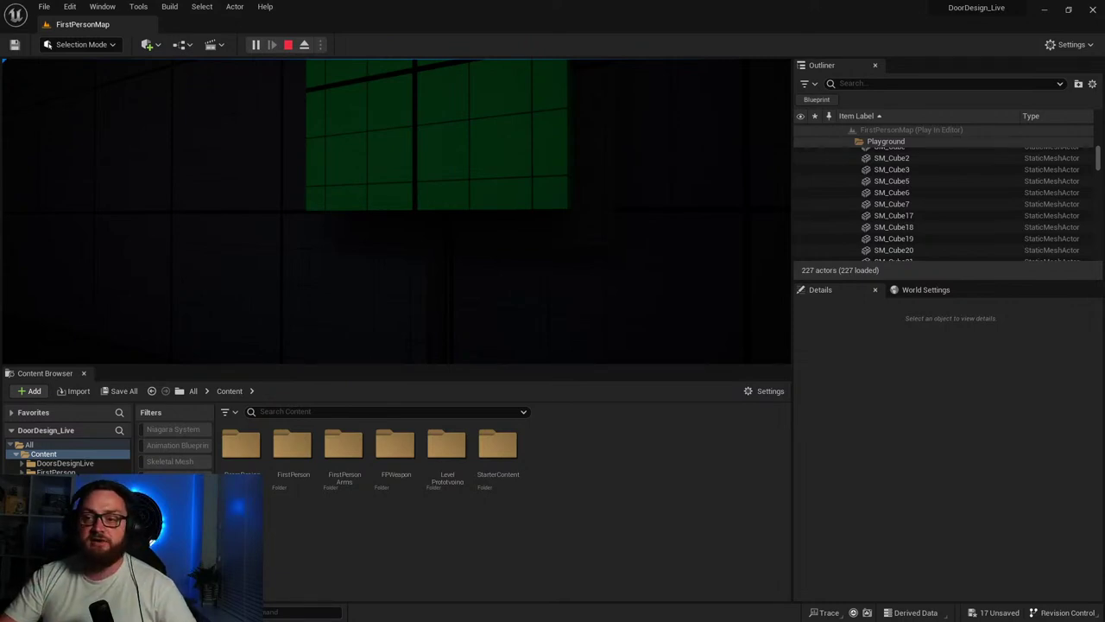
key("w")
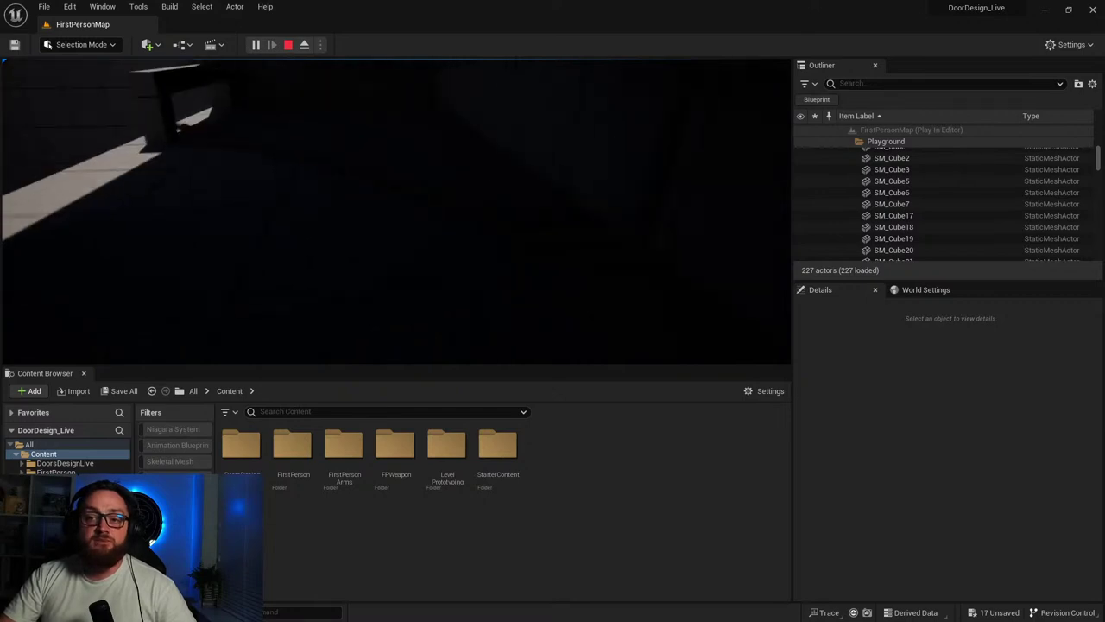
key("w")
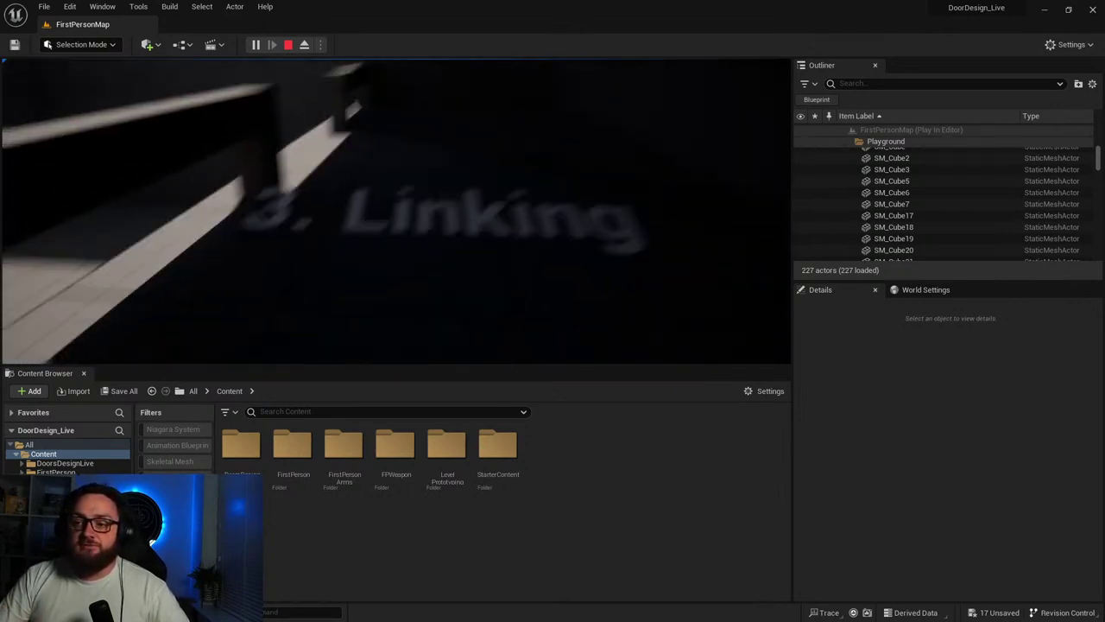
key("w")
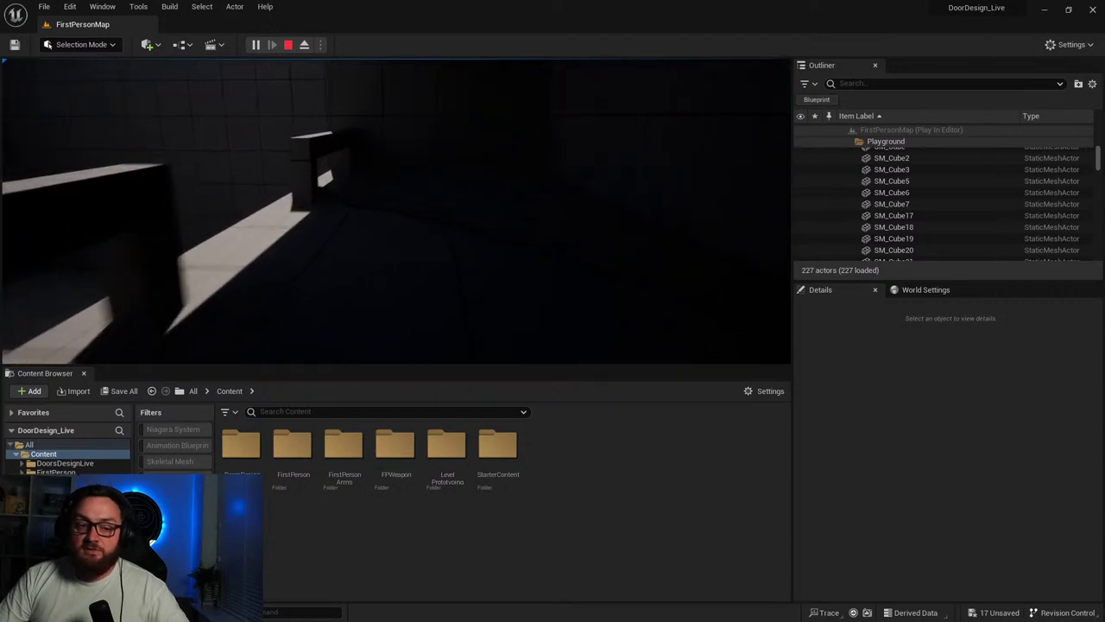
key("w")
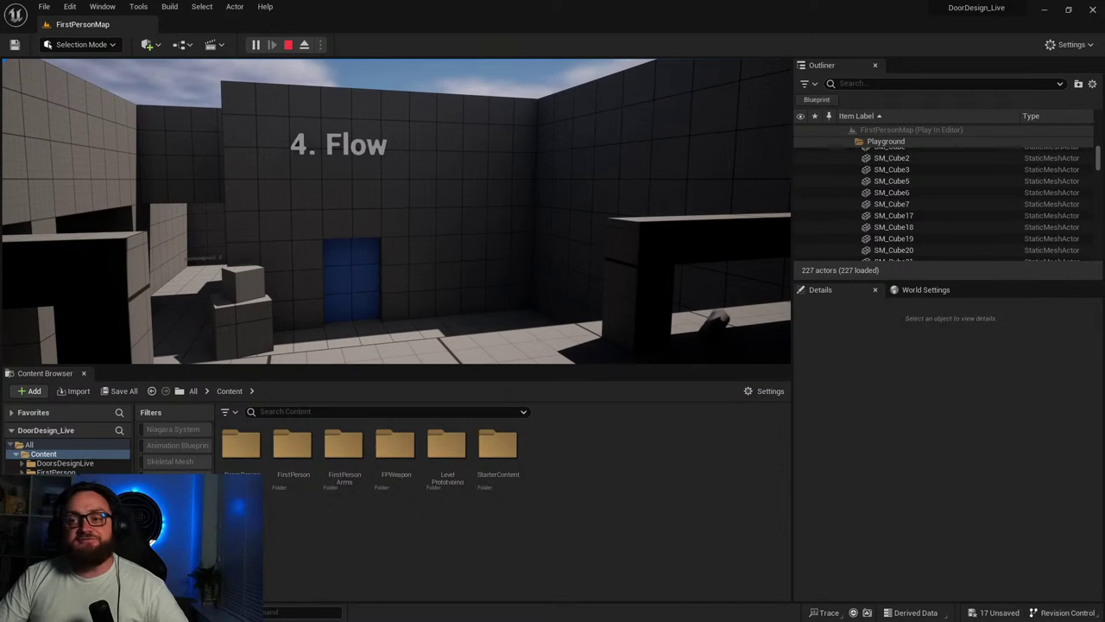
key("a")
key("d")
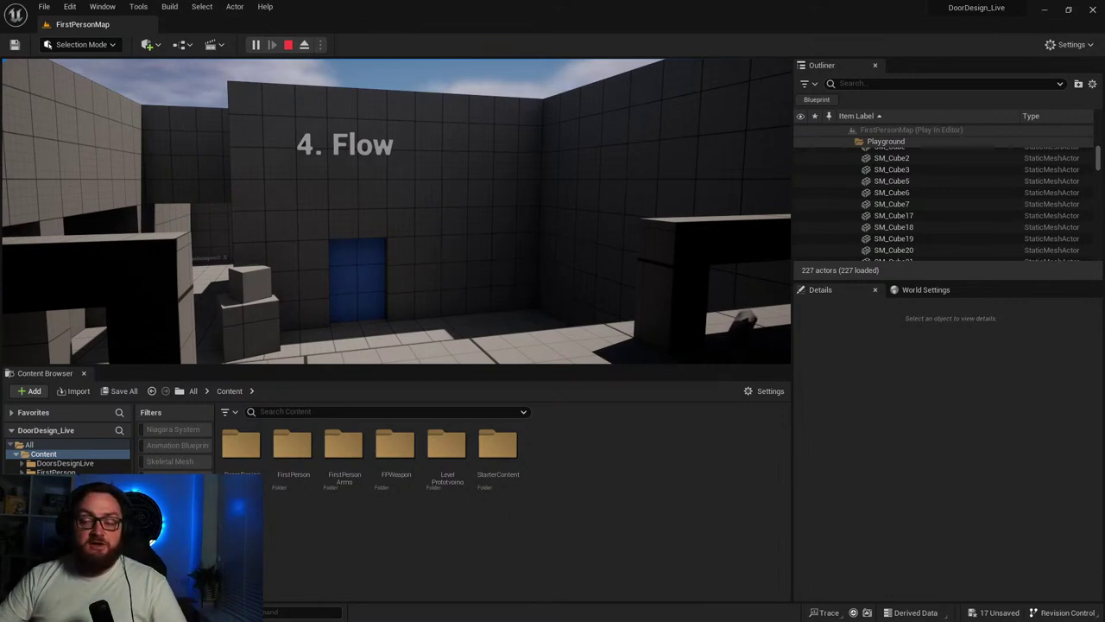
Leave the ledge, cross to the blue door beneath the "4. Flow" sign and enter the Save Game Room / Map Room.
key("w")
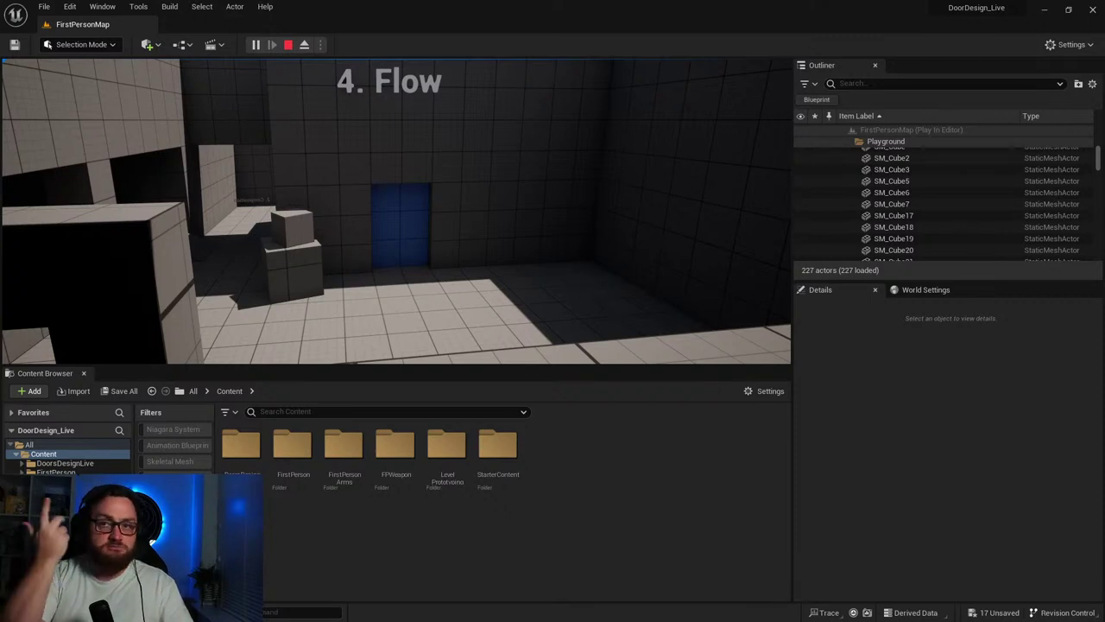
key("w")
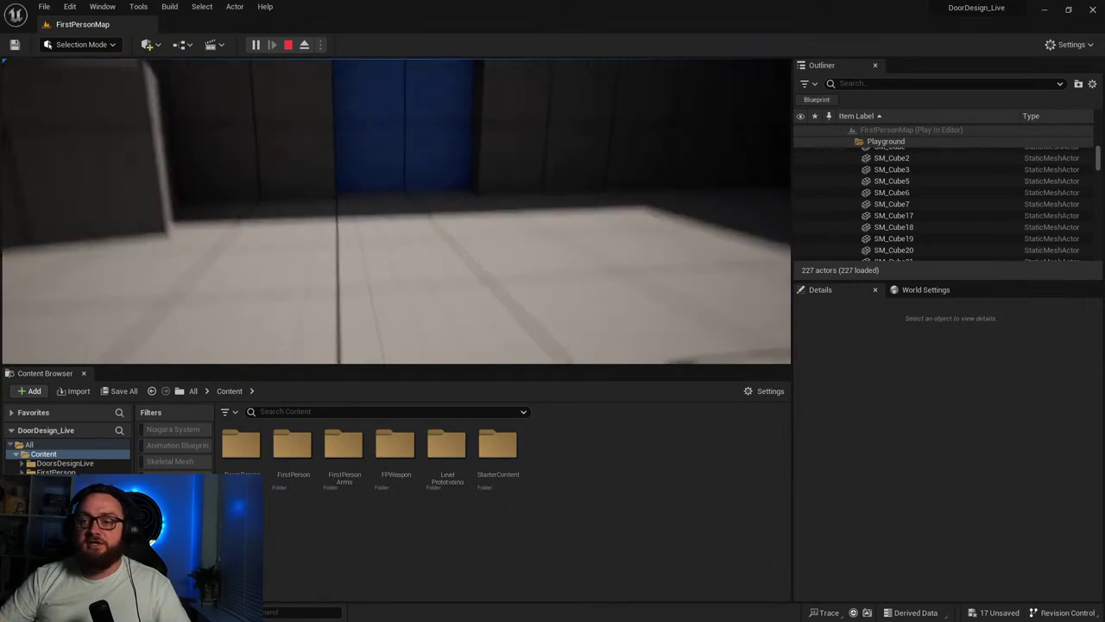
key("w")
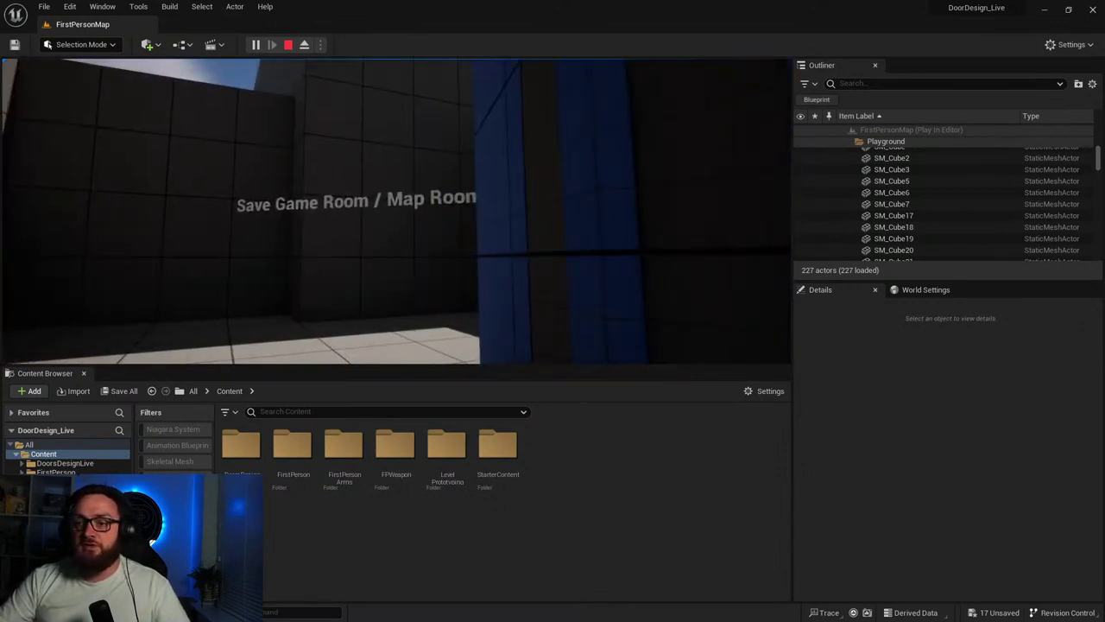
key("w")
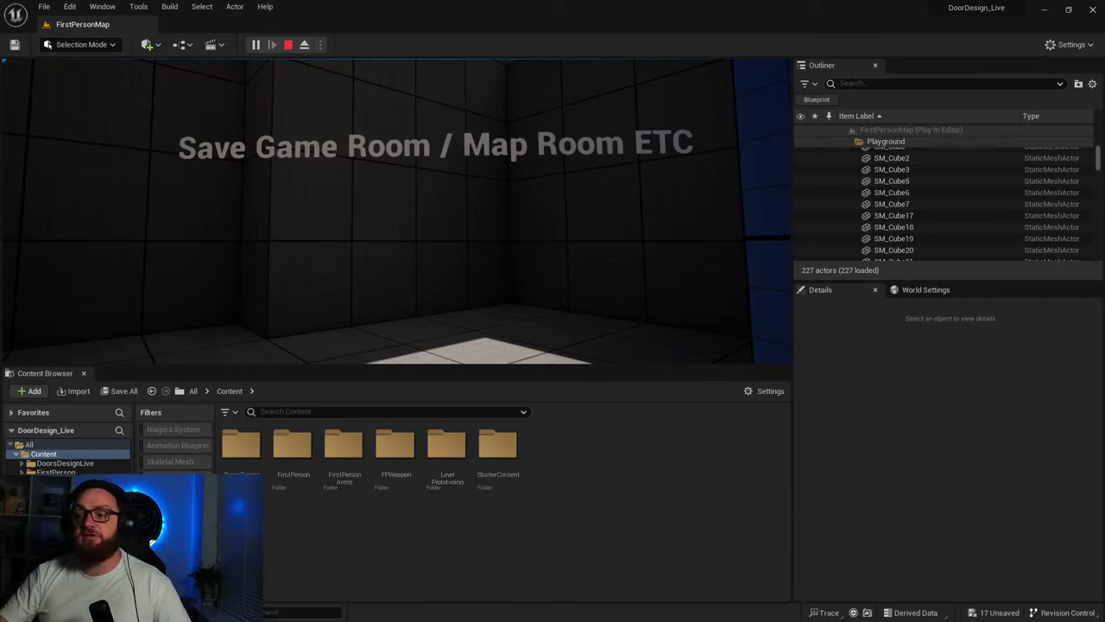
Walk out of the save room and view the facing wall with the blue door below the railings and green block.
key("w")
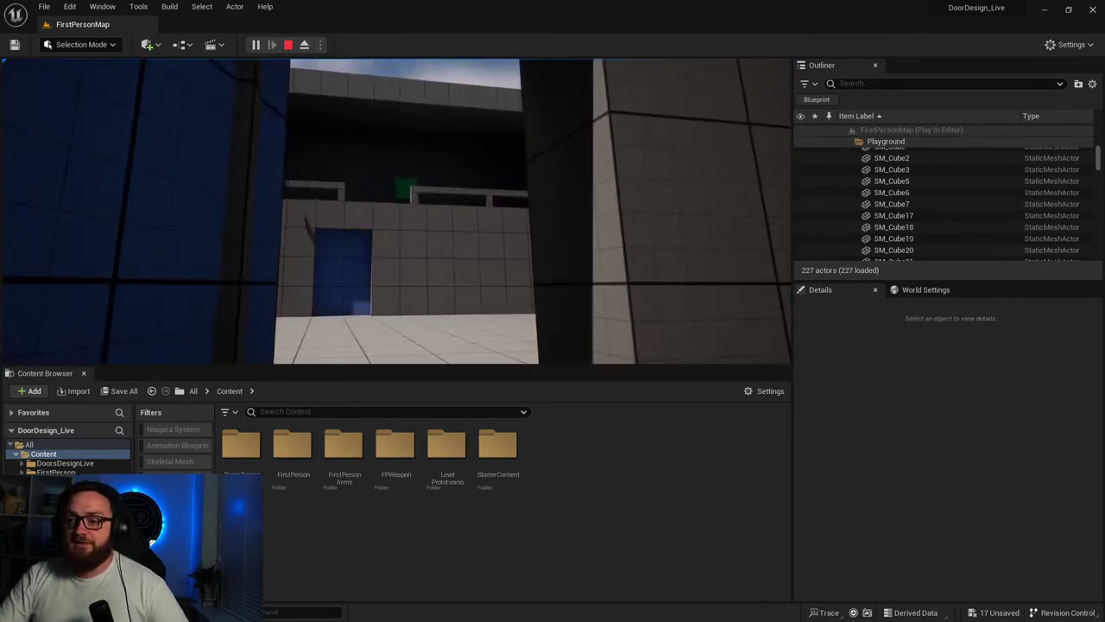
key("w")
key("s")
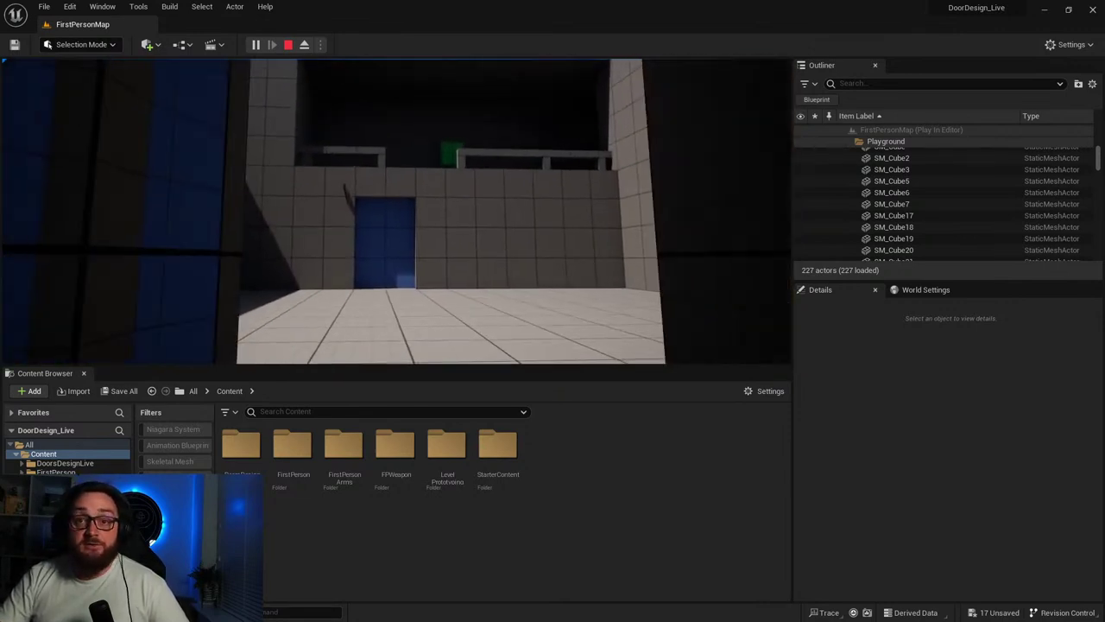
key("w")
key("w")
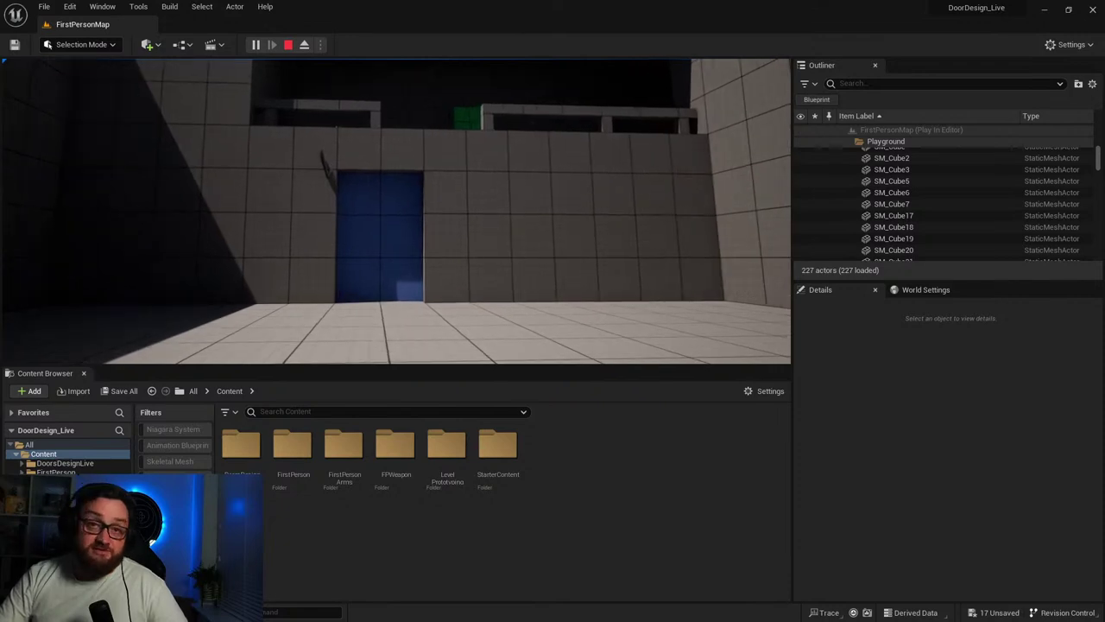
key("s")
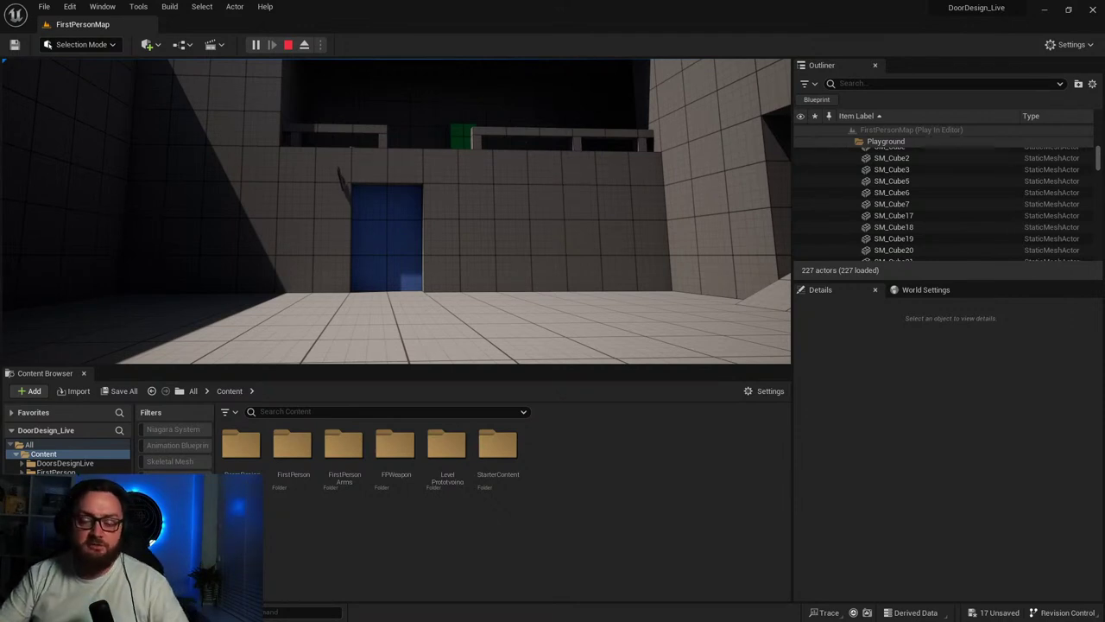
Go through the blue door below the railings, follow the corridor and pass the tall blue door into the monster arena.
key("w")
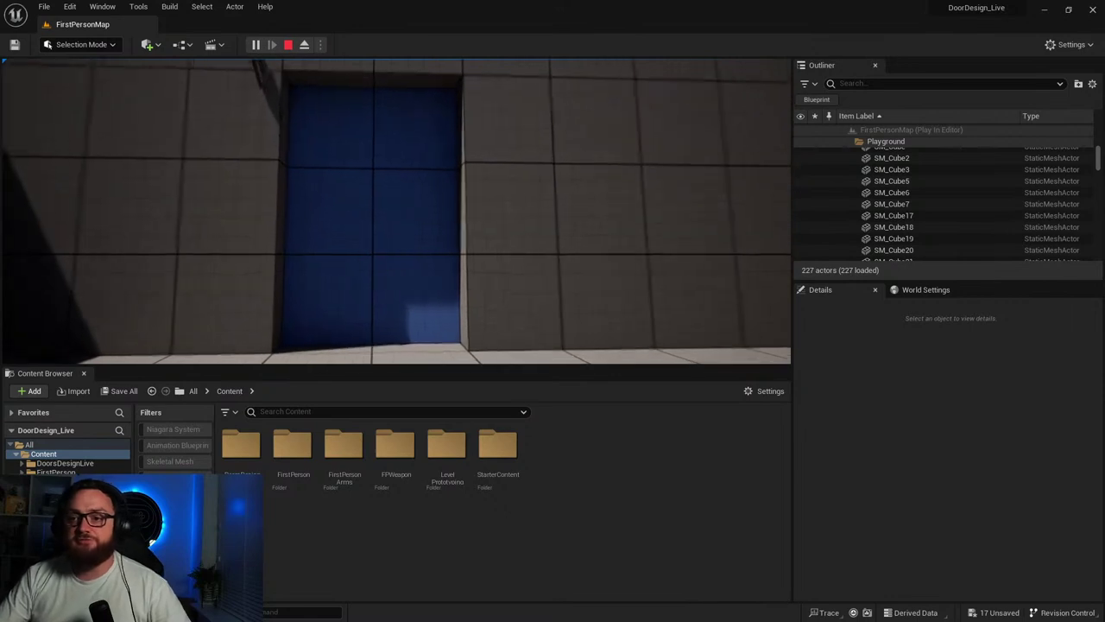
key("w")
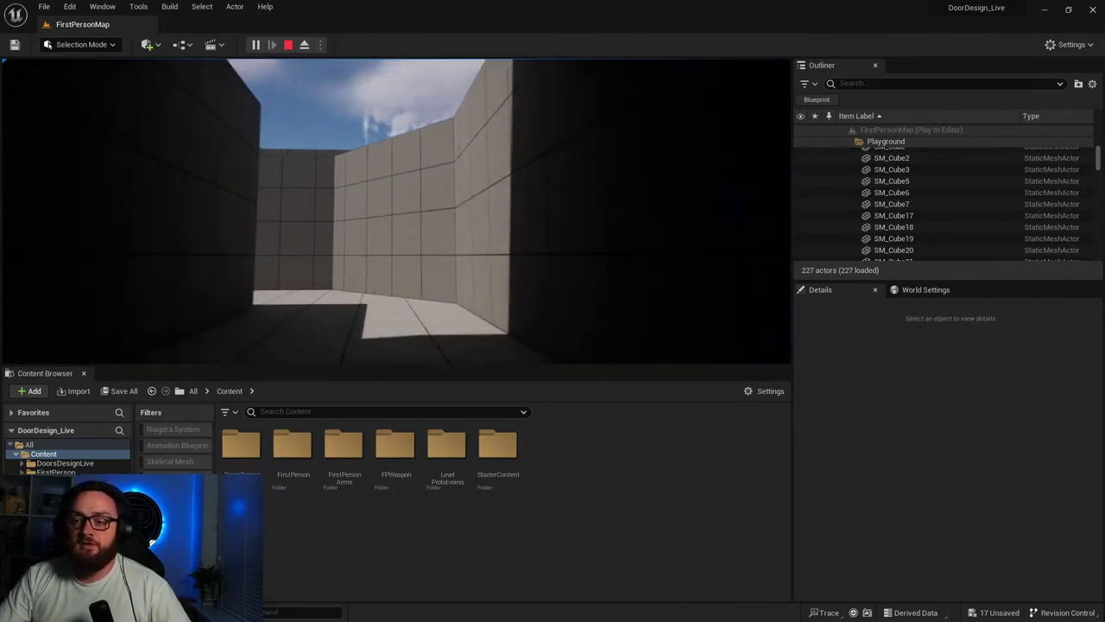
key("w")
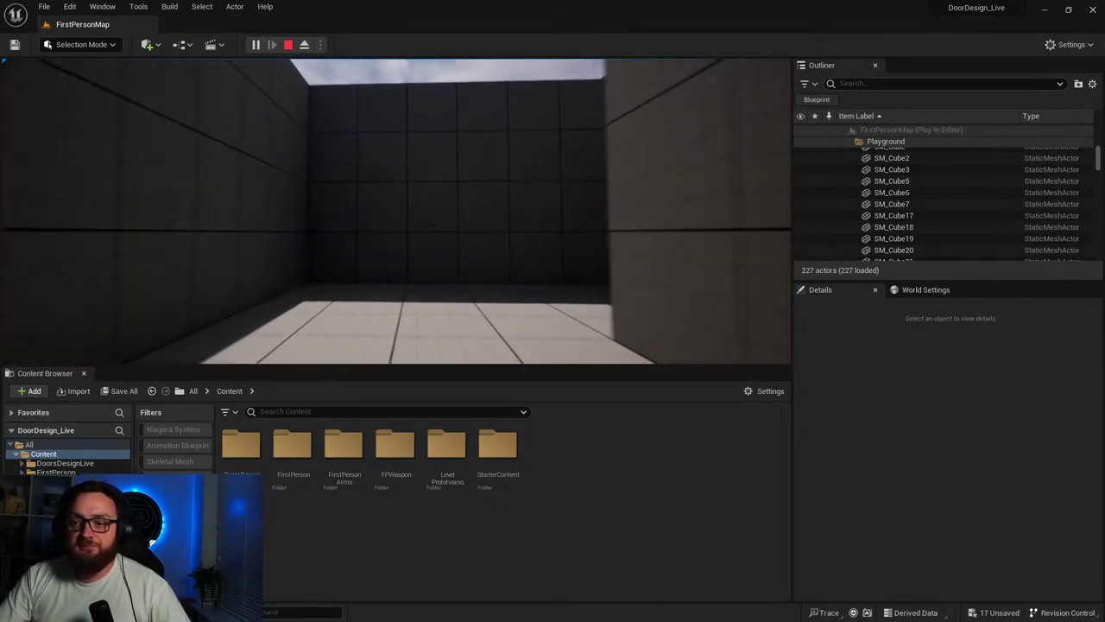
key("w")
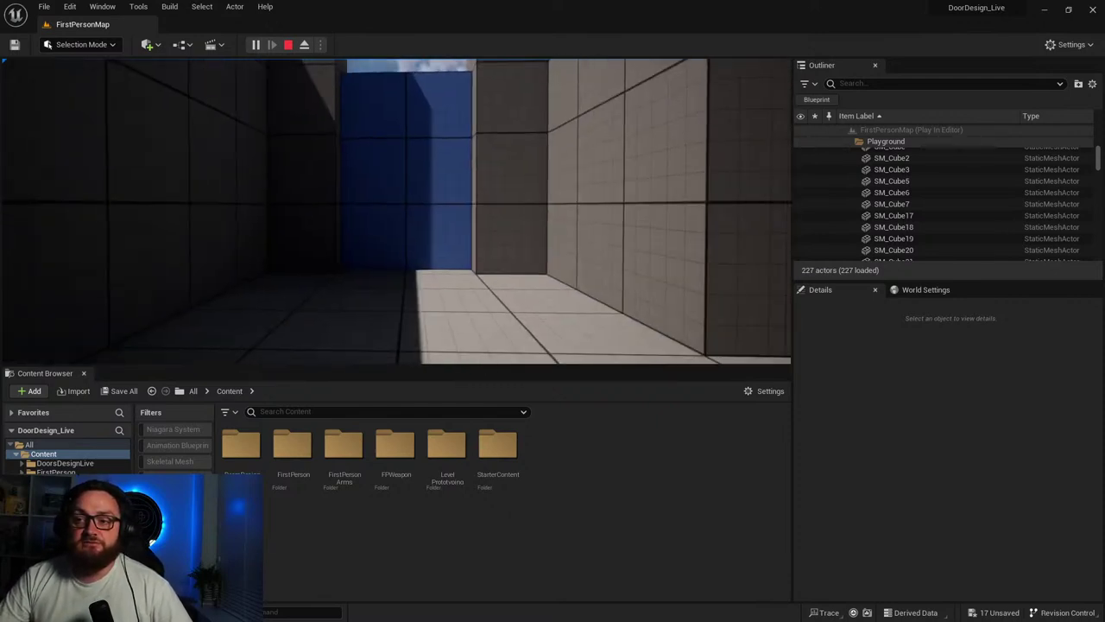
key("w")
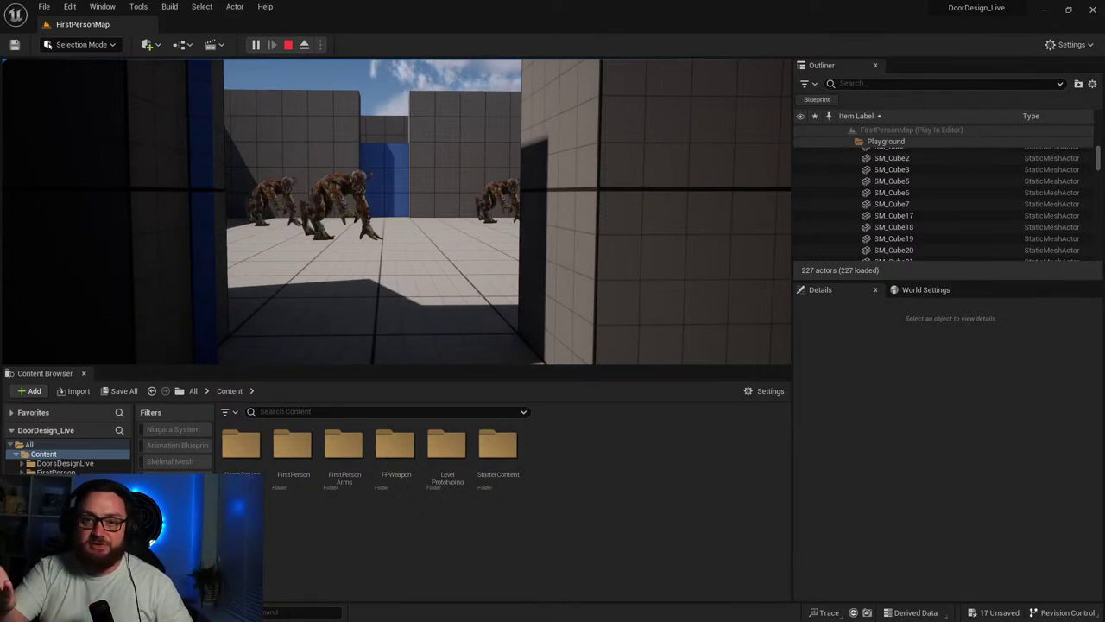
key("w")
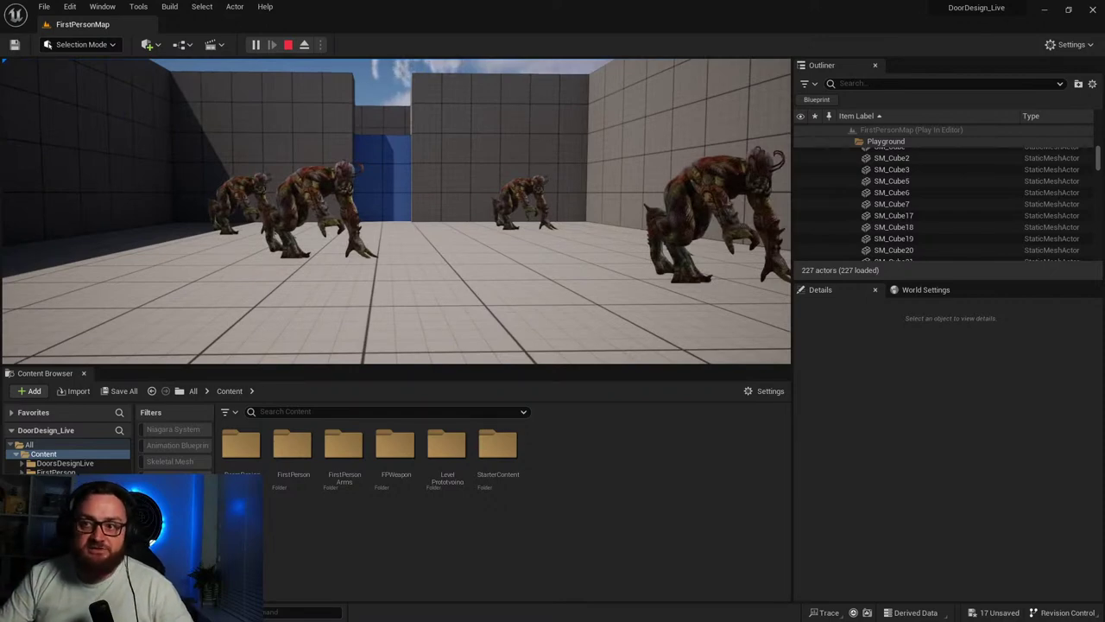
Back out of the monster arena and strafe in and out of cover behind the wall beside its open door.
key("s")
key("d")
key("a")
key("d")
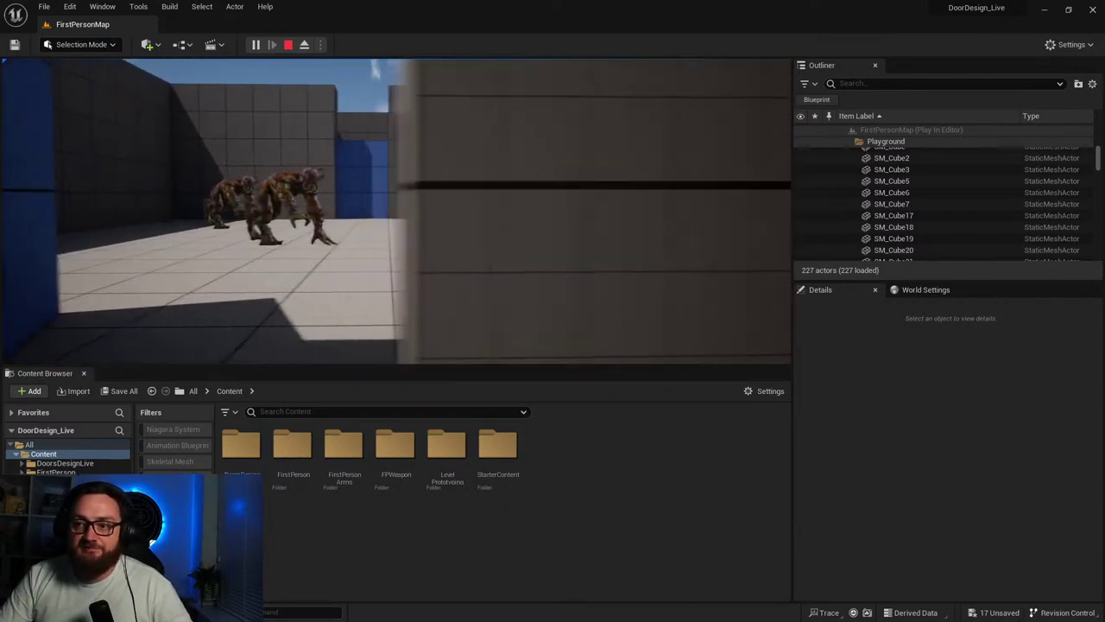
key("a")
key("d")
key("a")
key("d")
key("a")
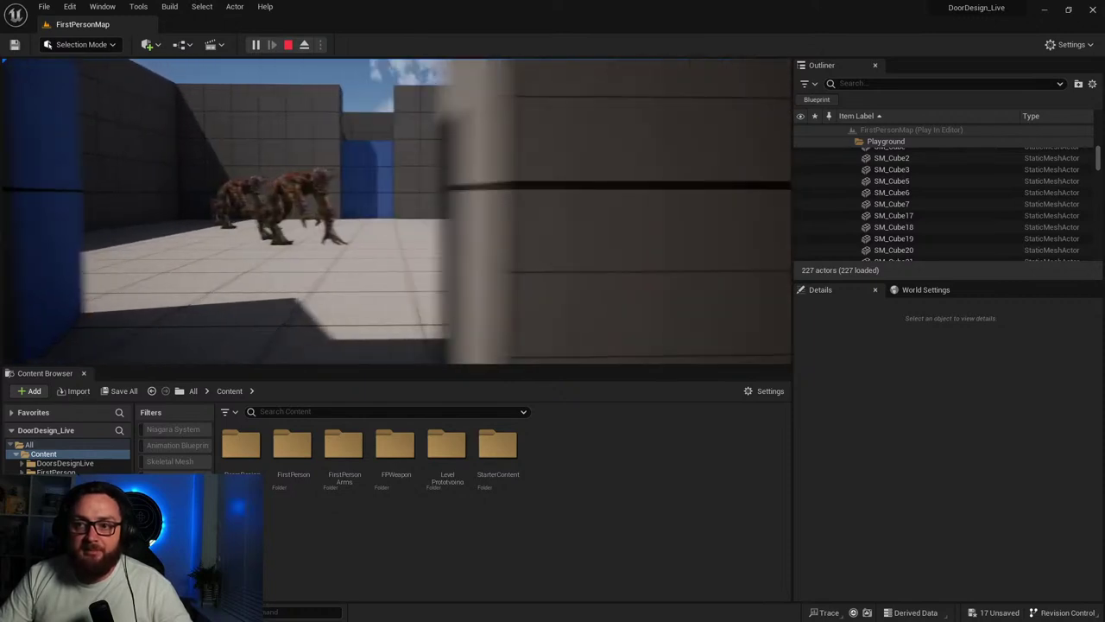
key("a")
key("d")
key("a")
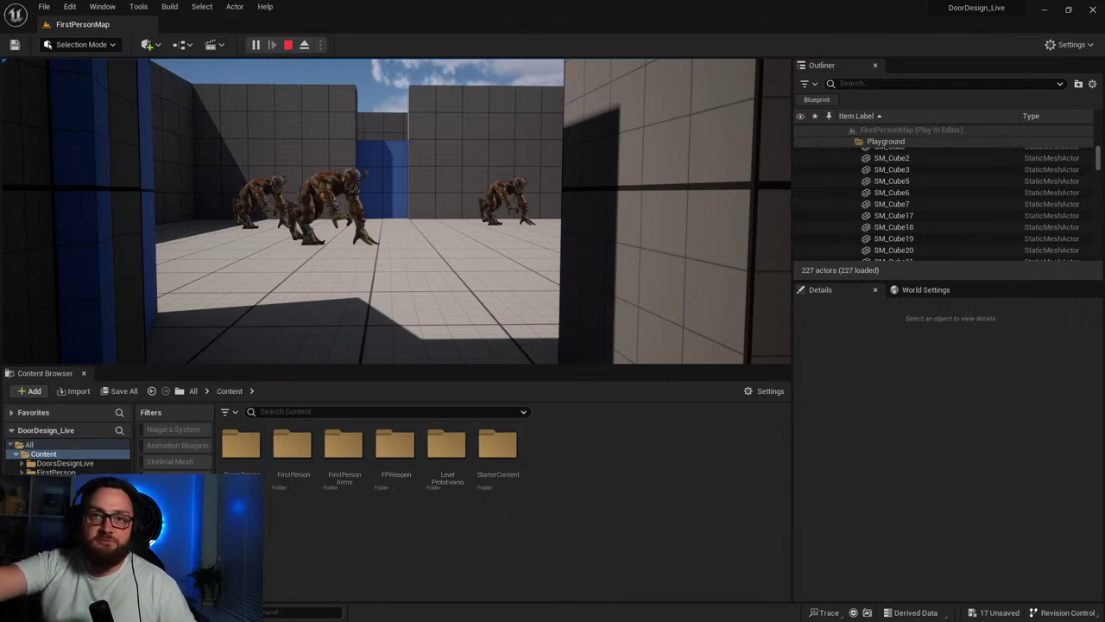
Peek around the door frame at the monsters, return to cover, and step briefly forward and back at the threshold.
key("d")
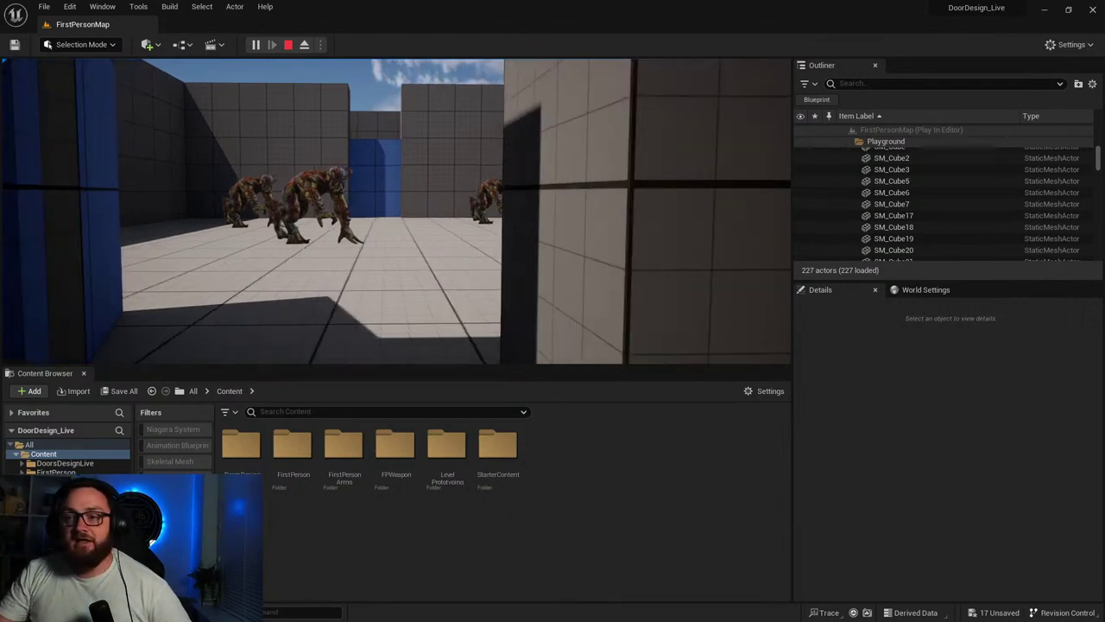
key("a")
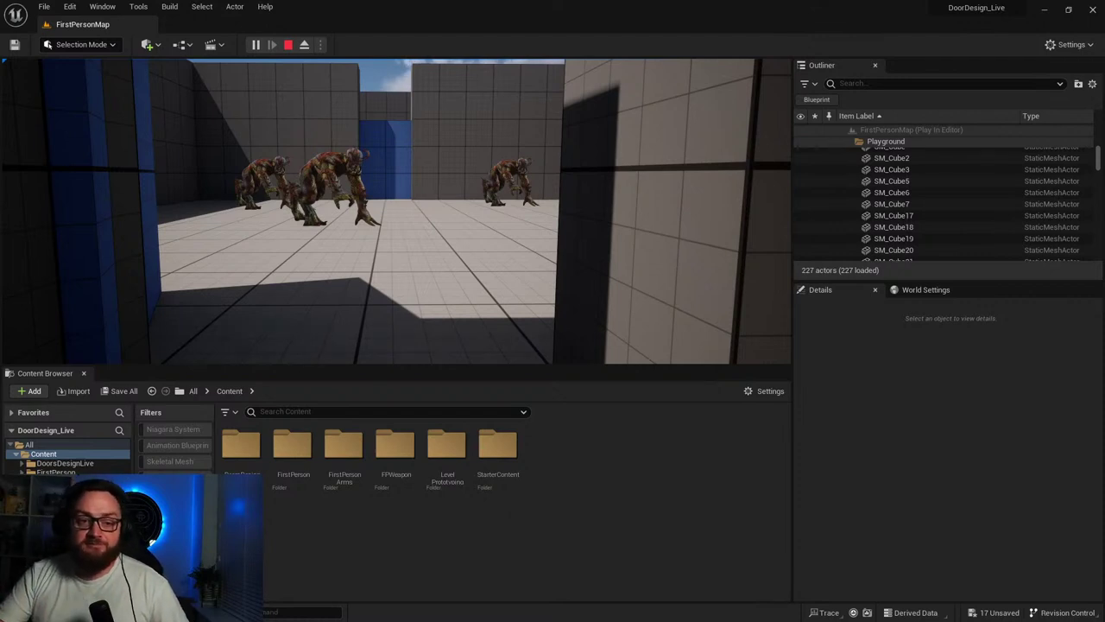
key("d")
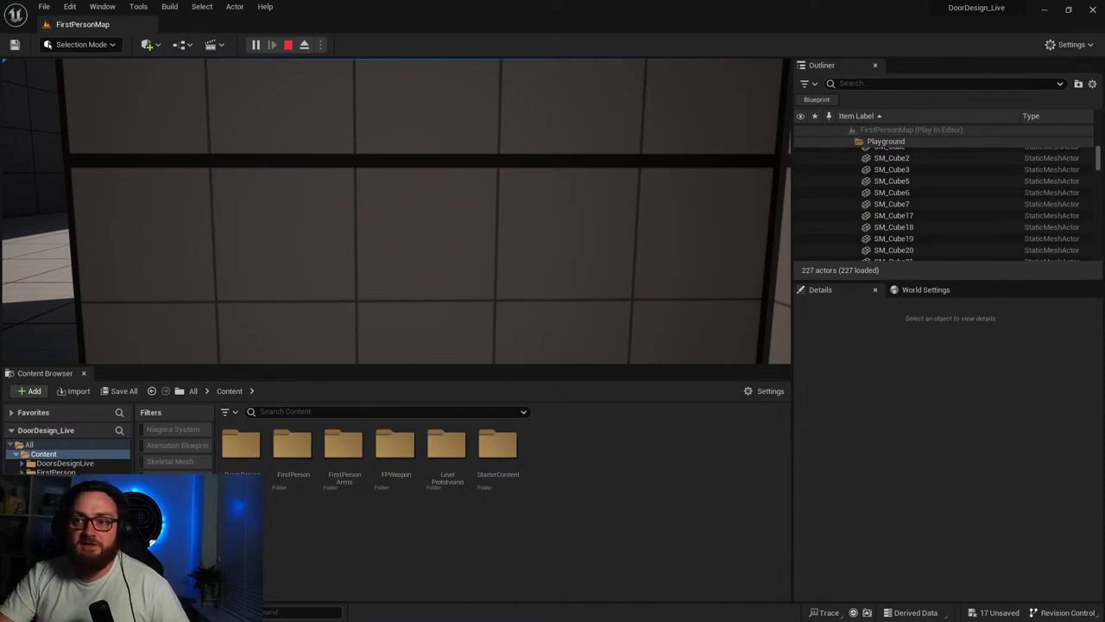
key("a")
key("d")
key("a")
key("d")
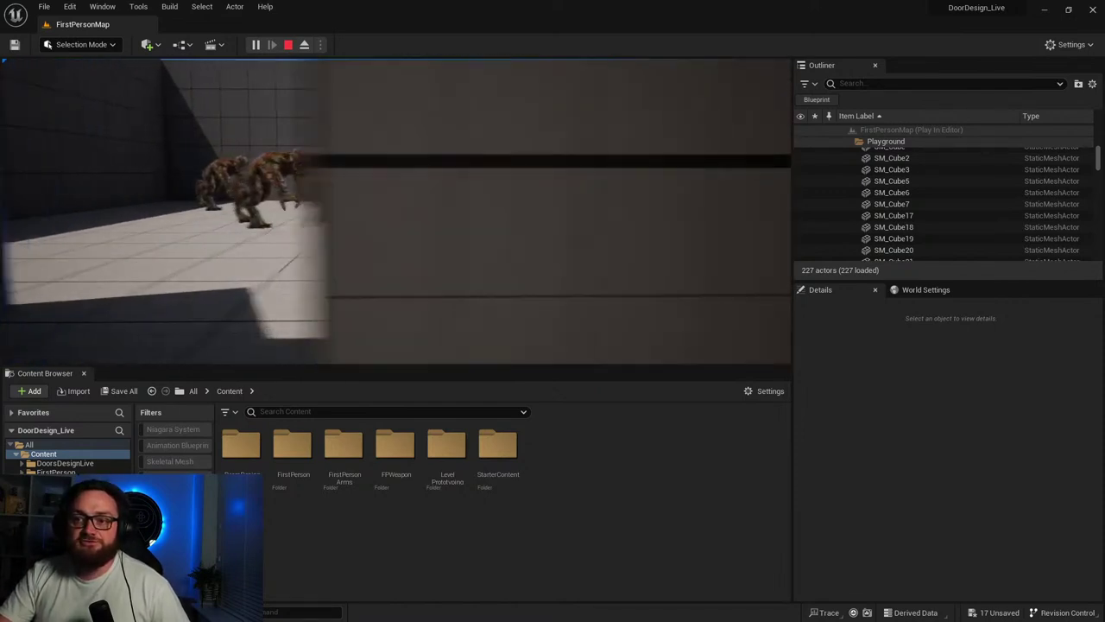
key("a")
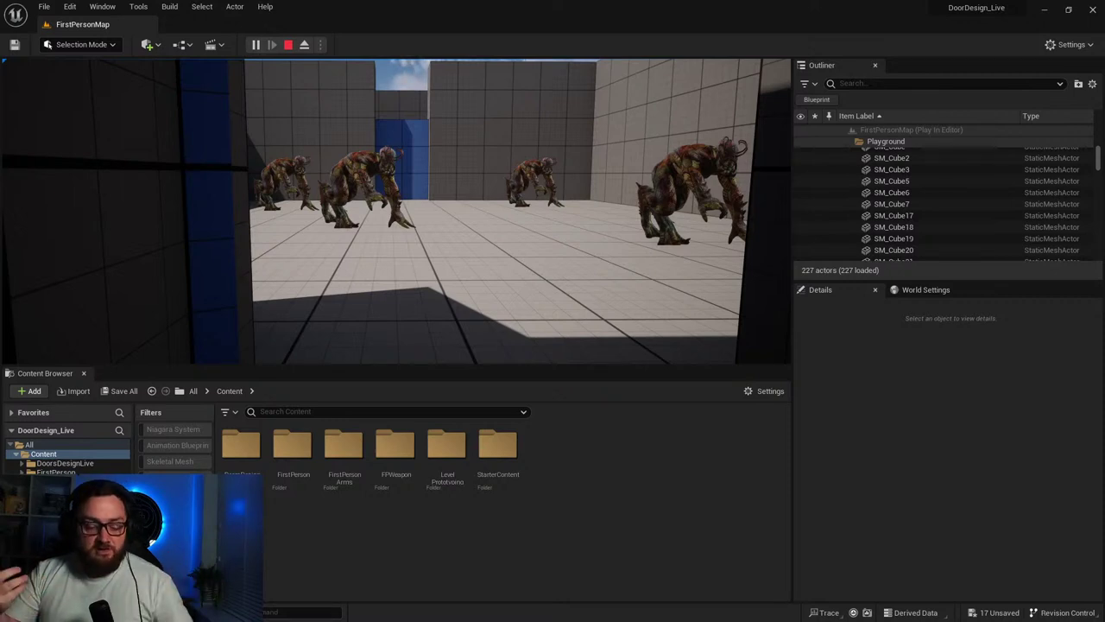
key("d")
key("w")
key("s")
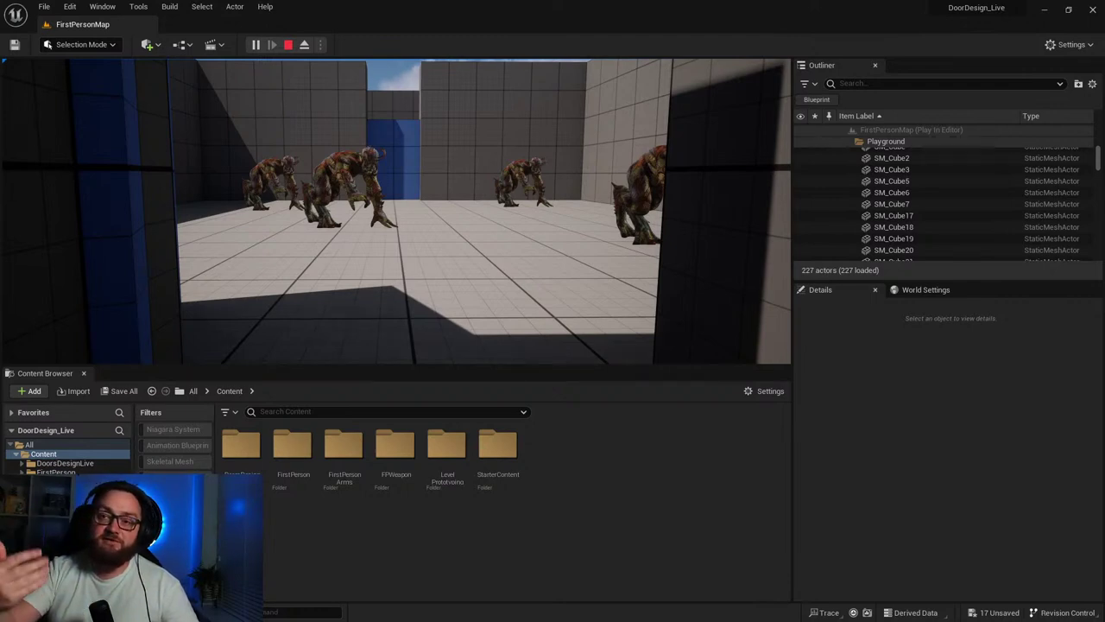
Play-test door fighting by sidestepping repeatedly between the arena's open doorway and the cover of its side wall.
key("d")
key("a")
key("d")
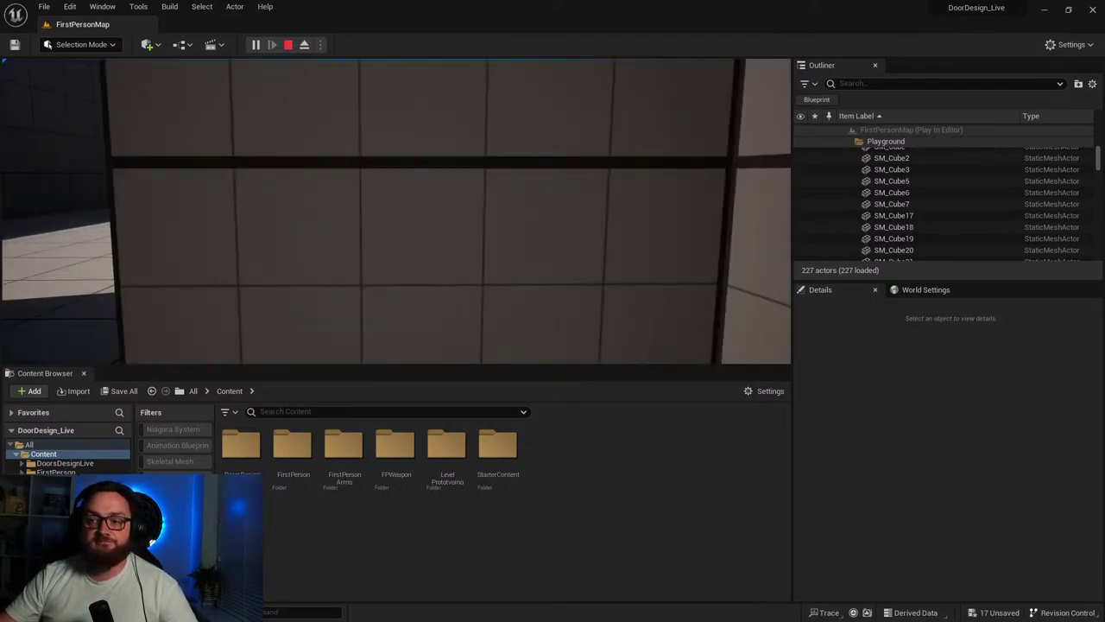
key("a")
key("d")
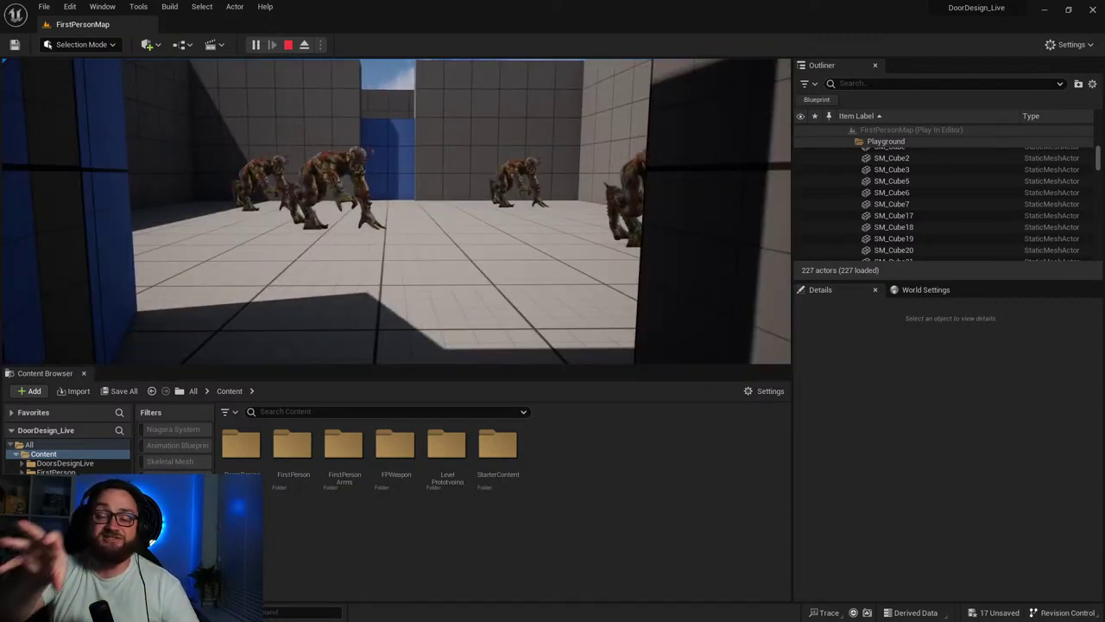
key("d")
key("a")
key("d")
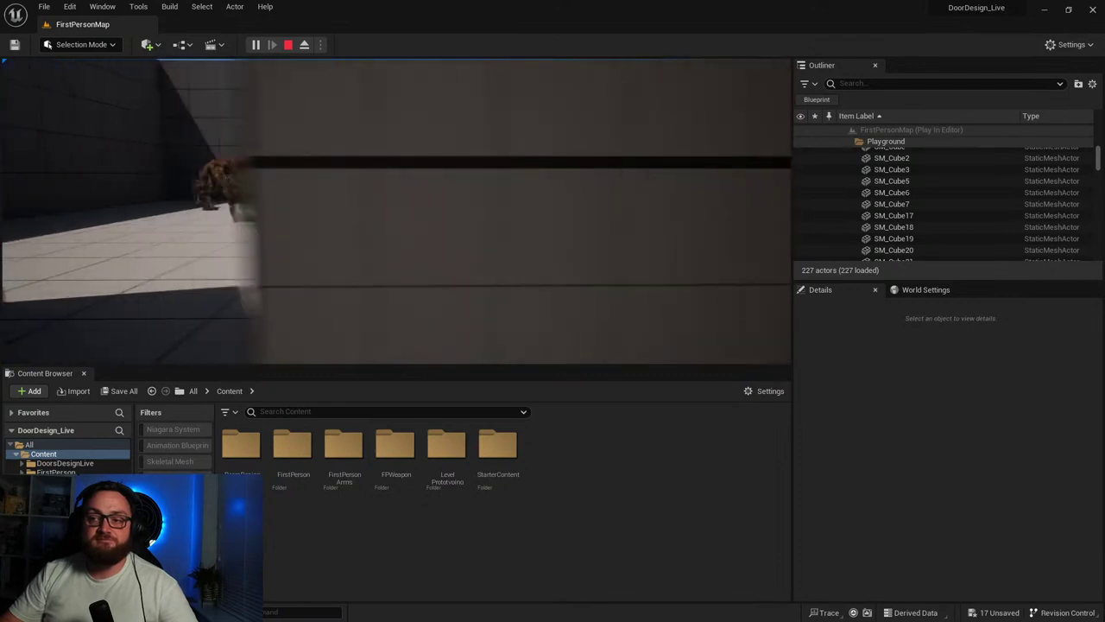
key("a")
key("d")
key("a")
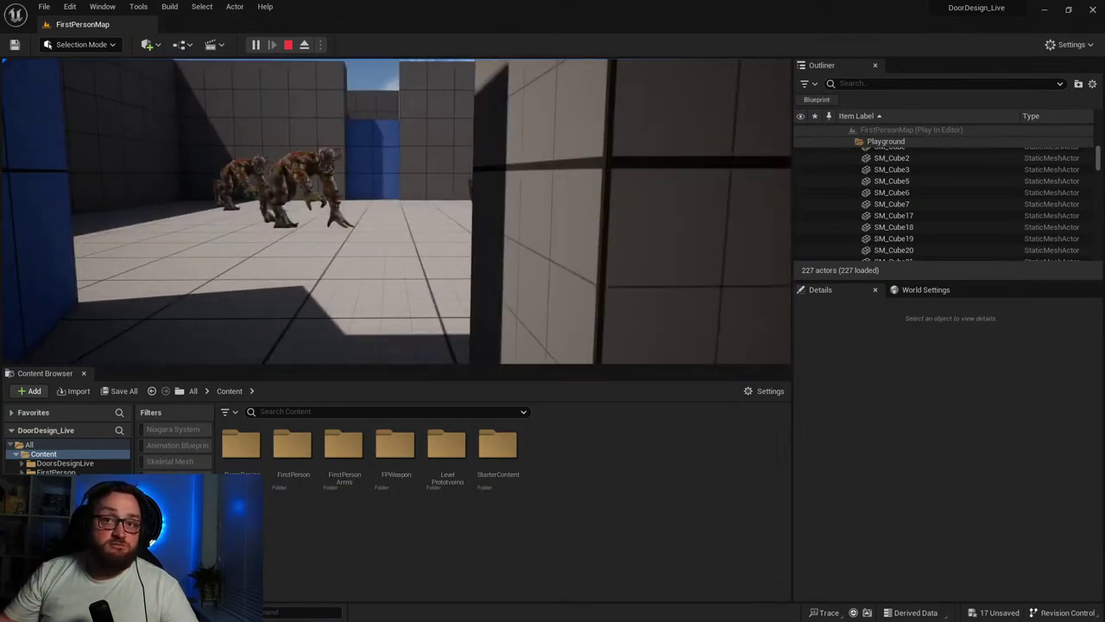
key("a")
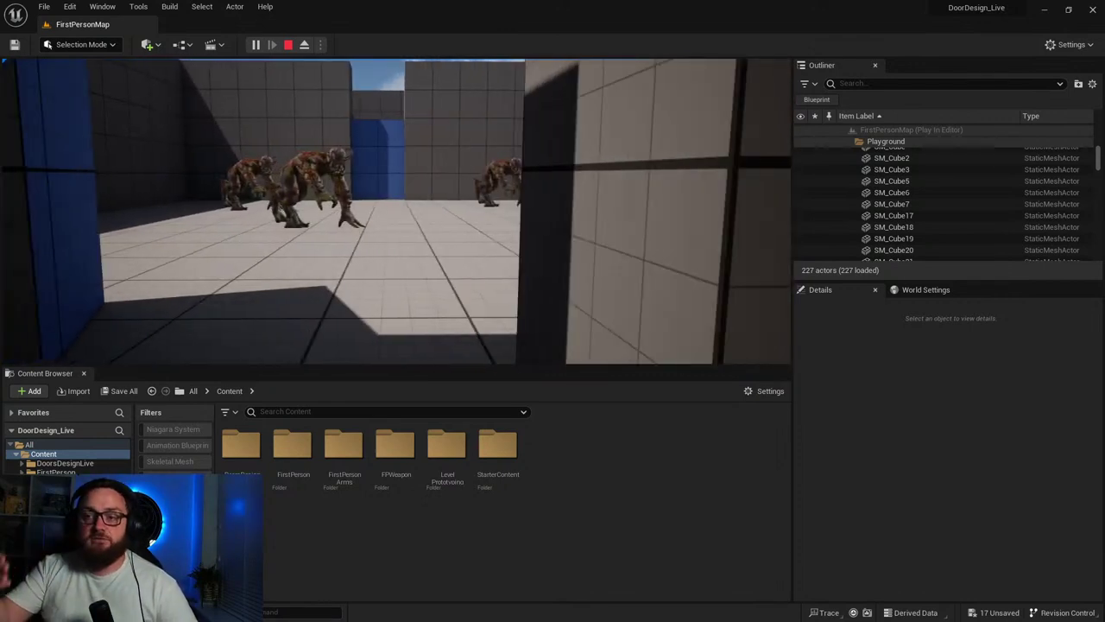
Sidestep once more between the arena's open doorway and the cover of its wall, and end the play session.
key("d")
key("a")
key("d")
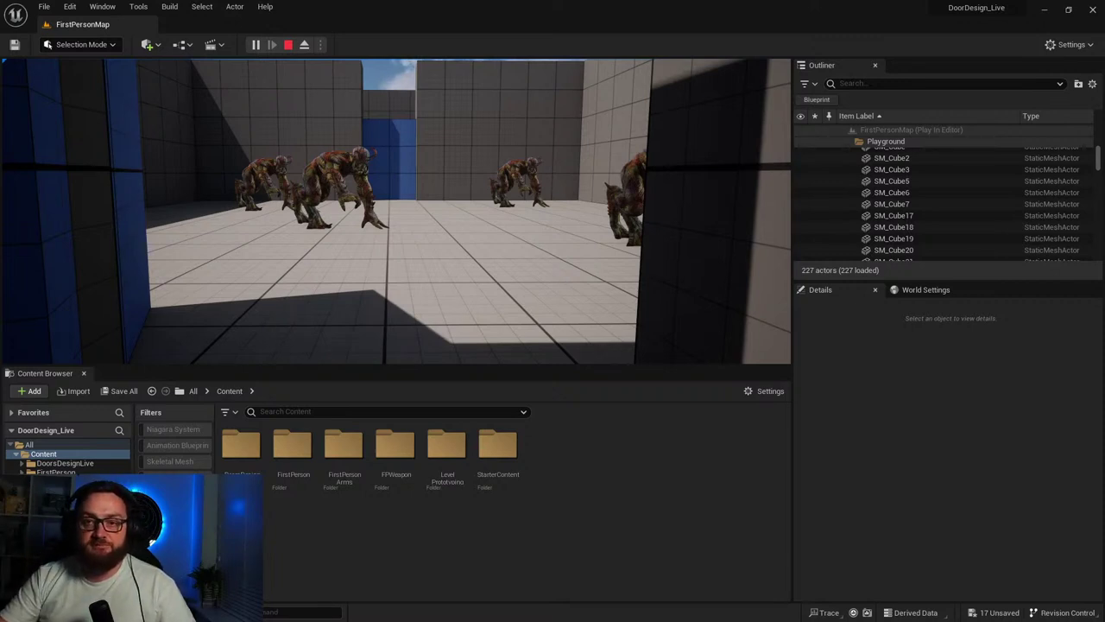
key("Escape")
Place an SM_Cube from the LevelPrototyping Meshes folder on the arena floor inside the entrance door.
right_click_drag(575, 187, 595, 207)
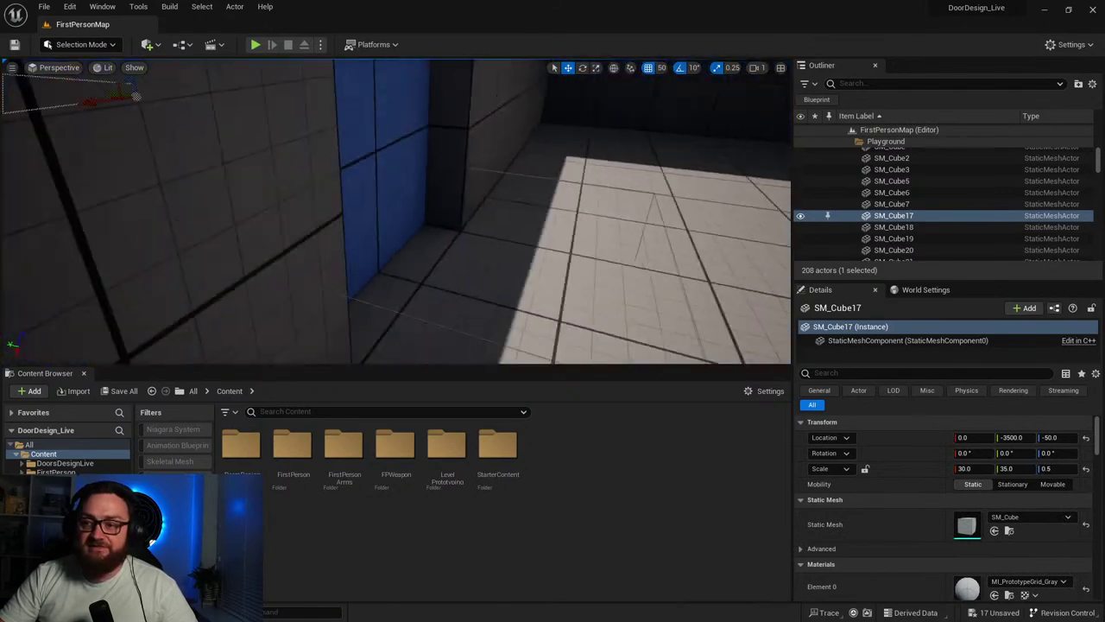
right_click_drag(530, 195, 561, 221)
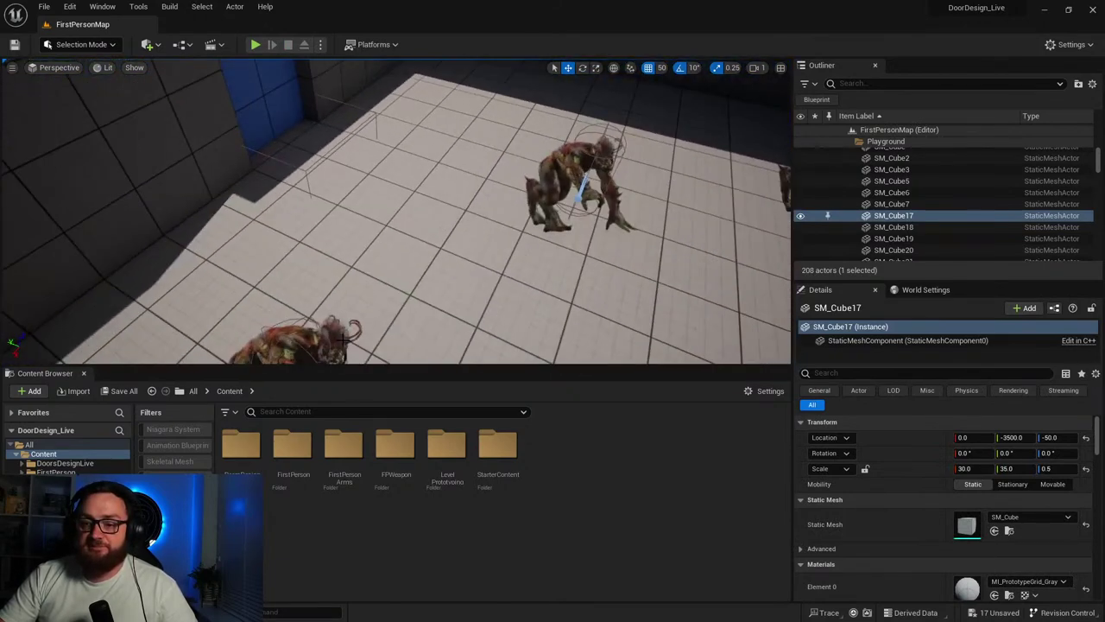
left_click(446, 453)
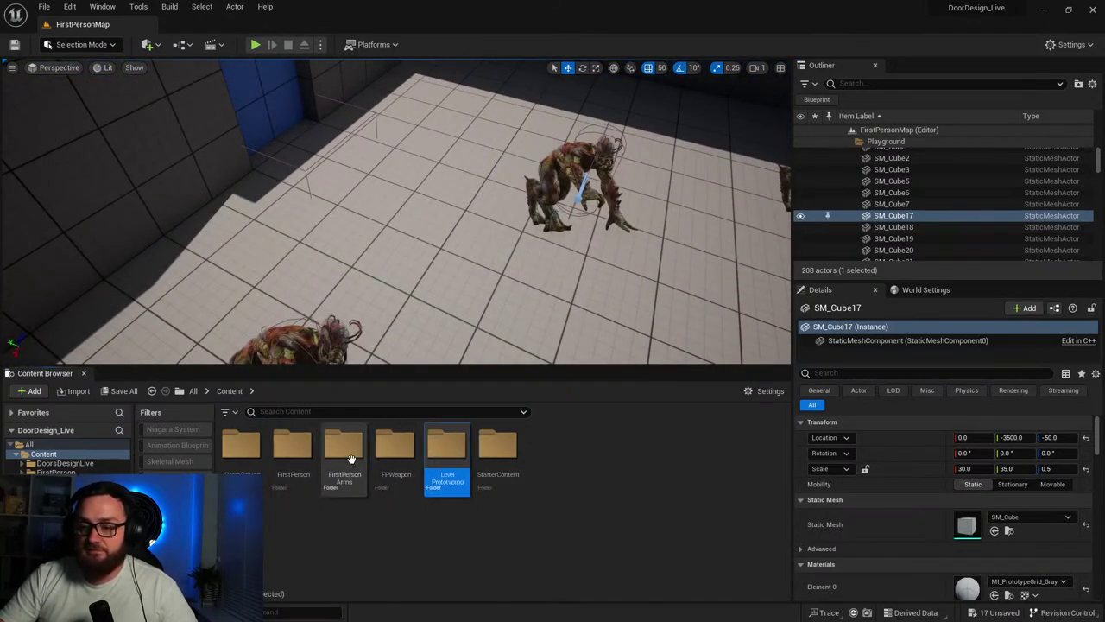
double_click(446, 447)
double_click(292, 445)
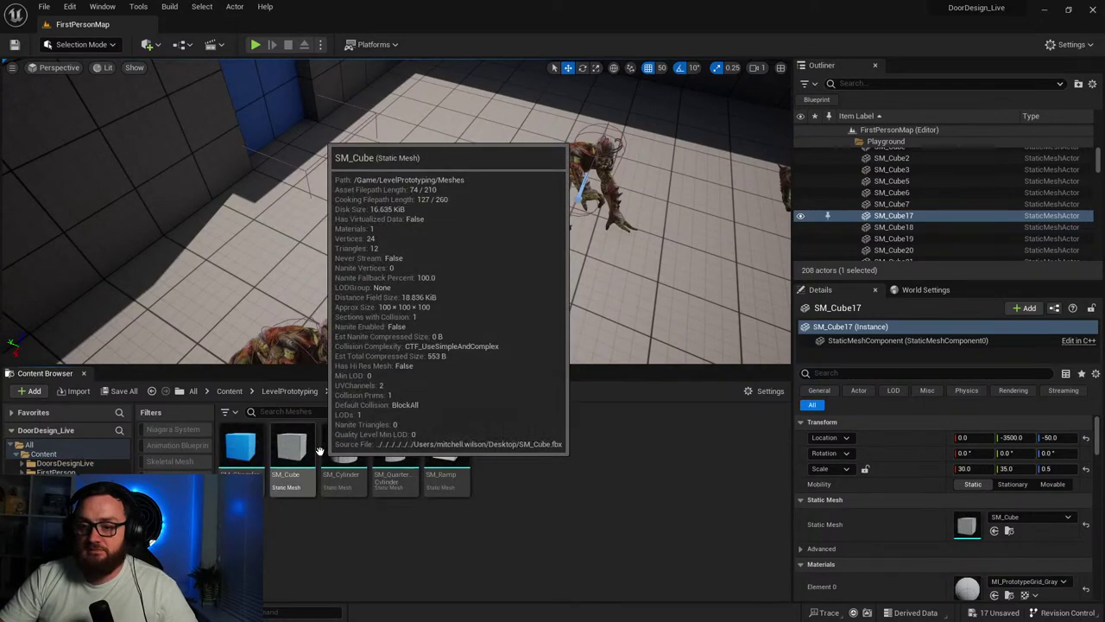
left_click_drag(318, 451, 404, 247)
Stretch the new block to an X scale of 4.25 so it forms low cover across the arena entrance.
right_click_drag(449, 194, 328, 191)
key("w")
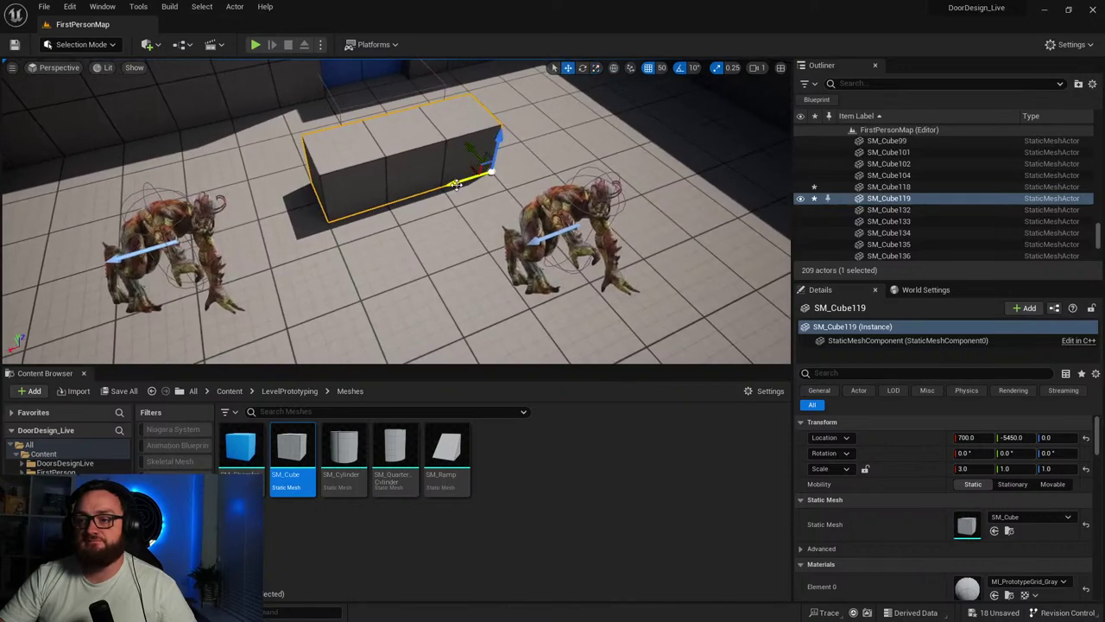
key("r")
left_click_drag(461, 179, 483, 172)
key("w")
Play from the corridor floor outside the arena and move through the open doorway towards the low cover block.
right_click_drag(483, 173, 418, 186)
right_click(417, 187)
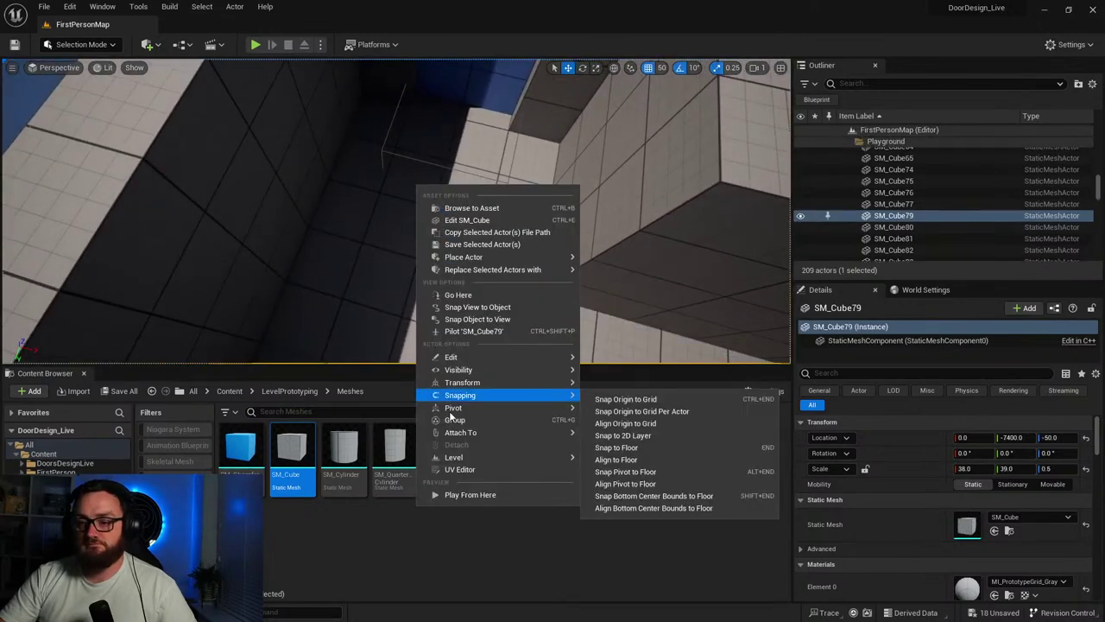
left_click(472, 495)
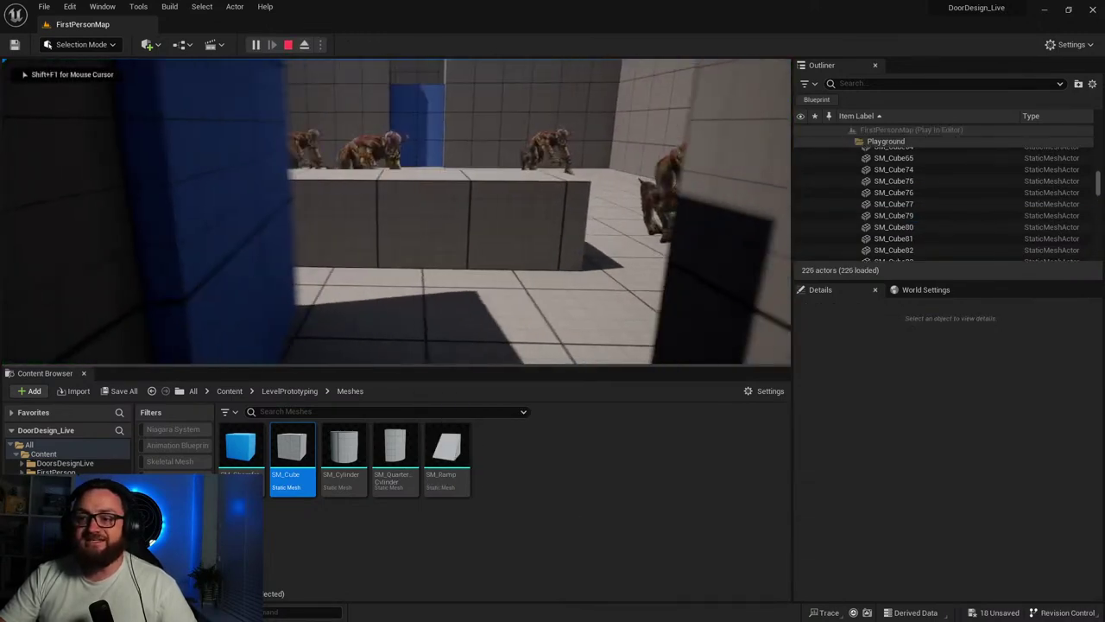
key("d")
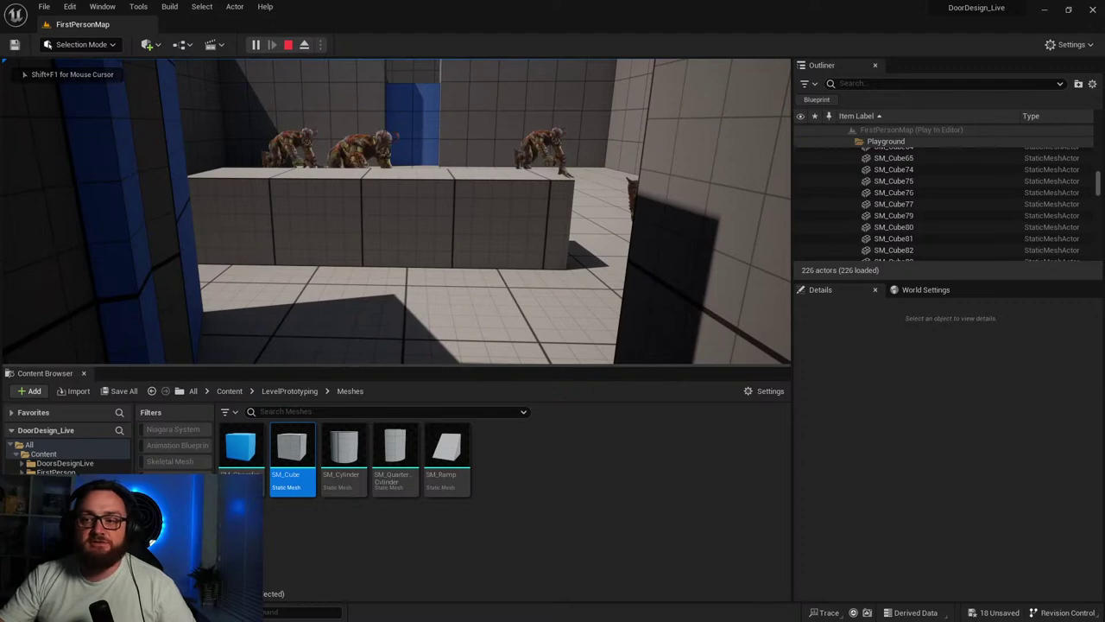
key("w")
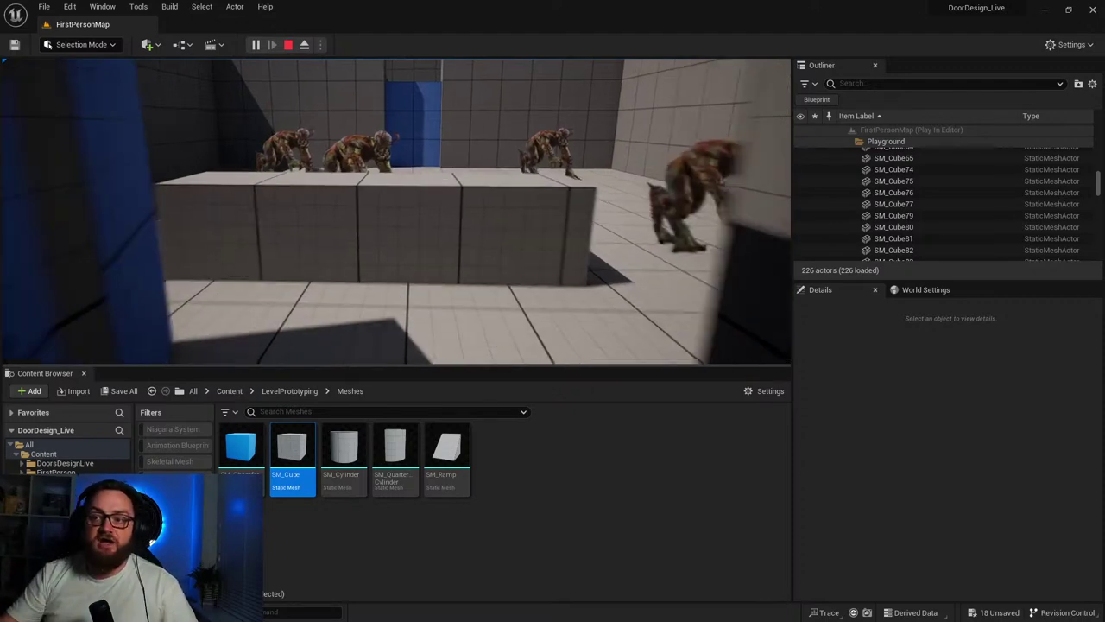
Jump over the low cover block, circle back to the entrance side, jump at the block again and end the play session.
key("space")
key("d")
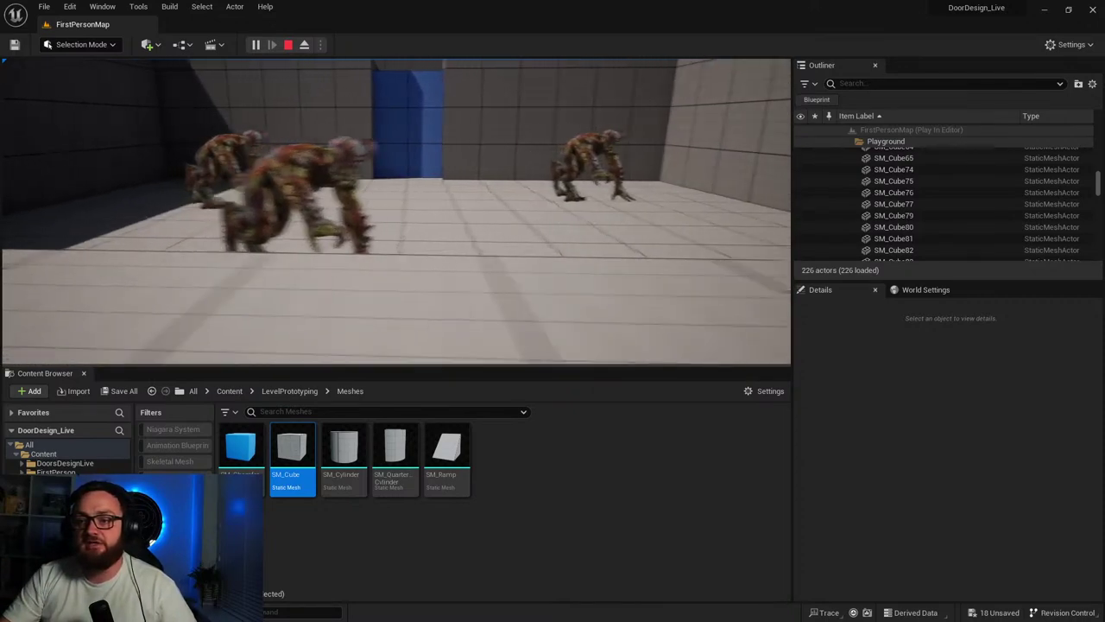
key("s")
key("w")
key("w")
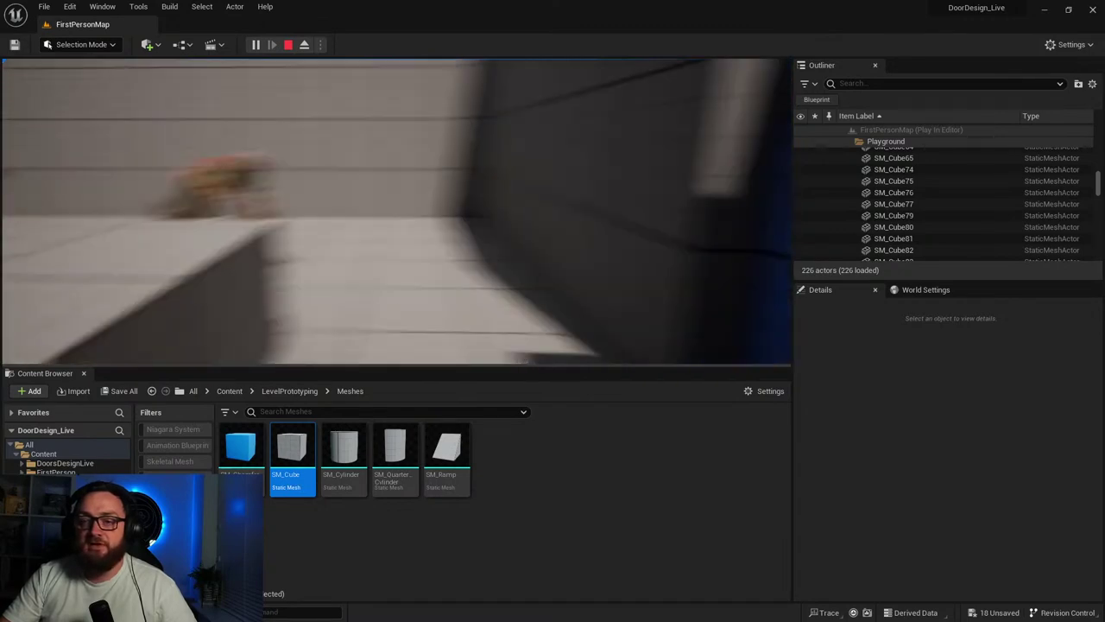
key("space")
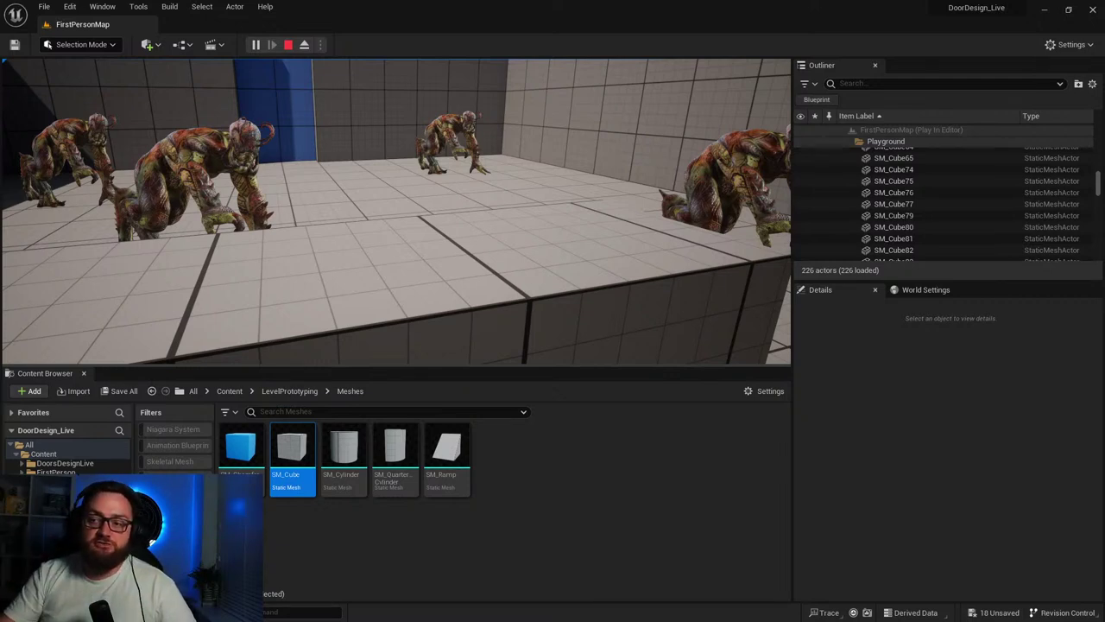
key("Escape")
Place an SM_Cylinder on the arena floor beyond the low block and shift it between the monsters as extra cover.
left_click(488, 213)
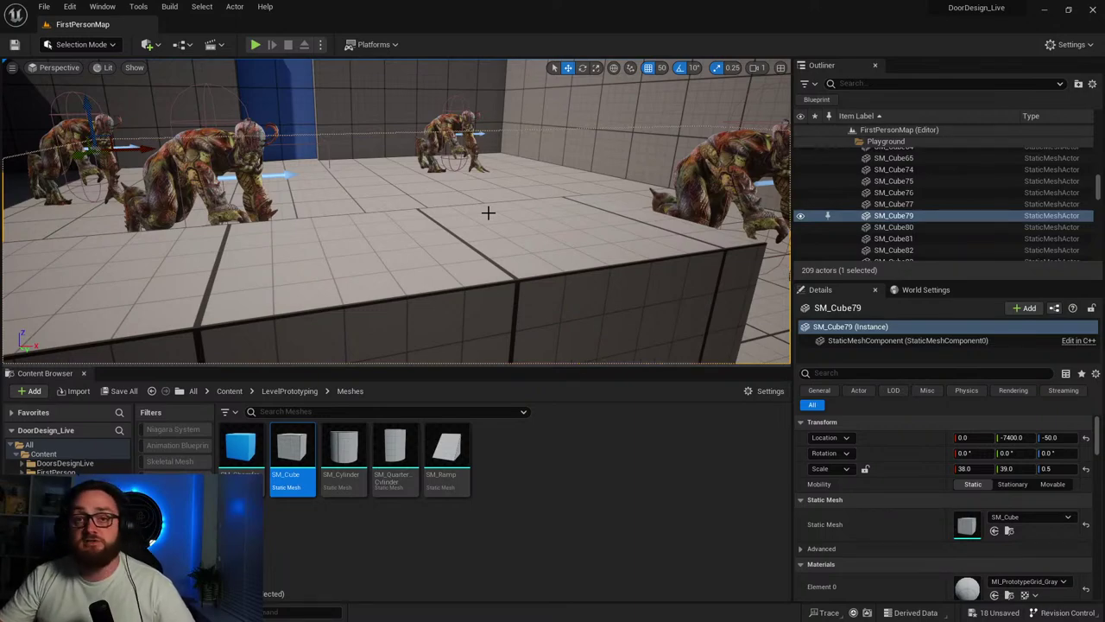
right_click_drag(488, 212, 457, 280)
left_click_drag(345, 451, 413, 190)
right_click_drag(508, 226, 406, 203)
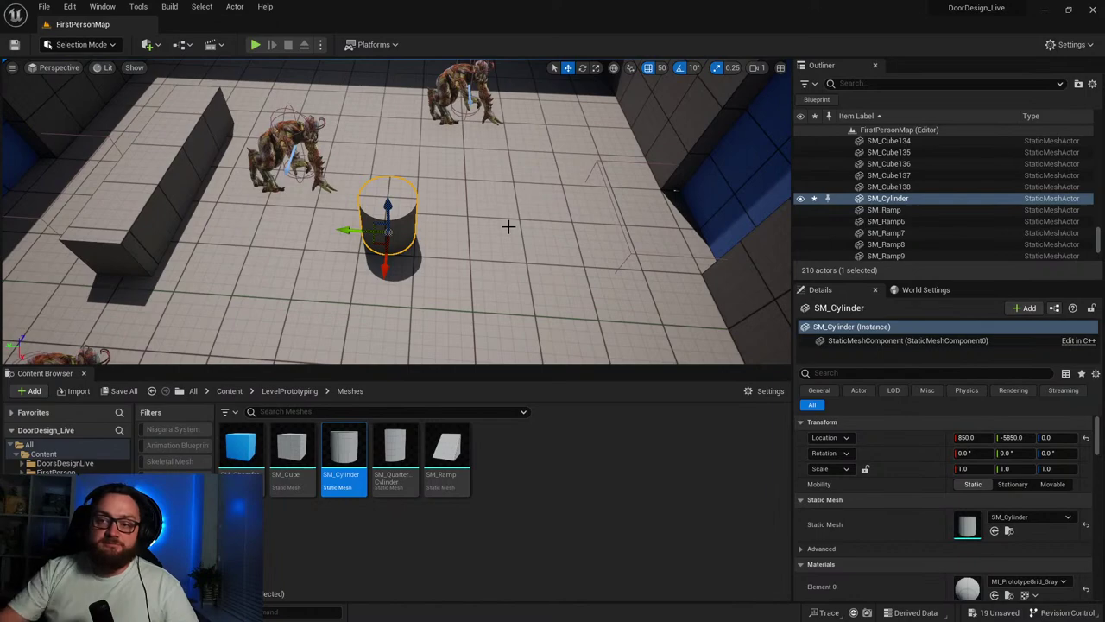
right_click_drag(508, 226, 471, 246)
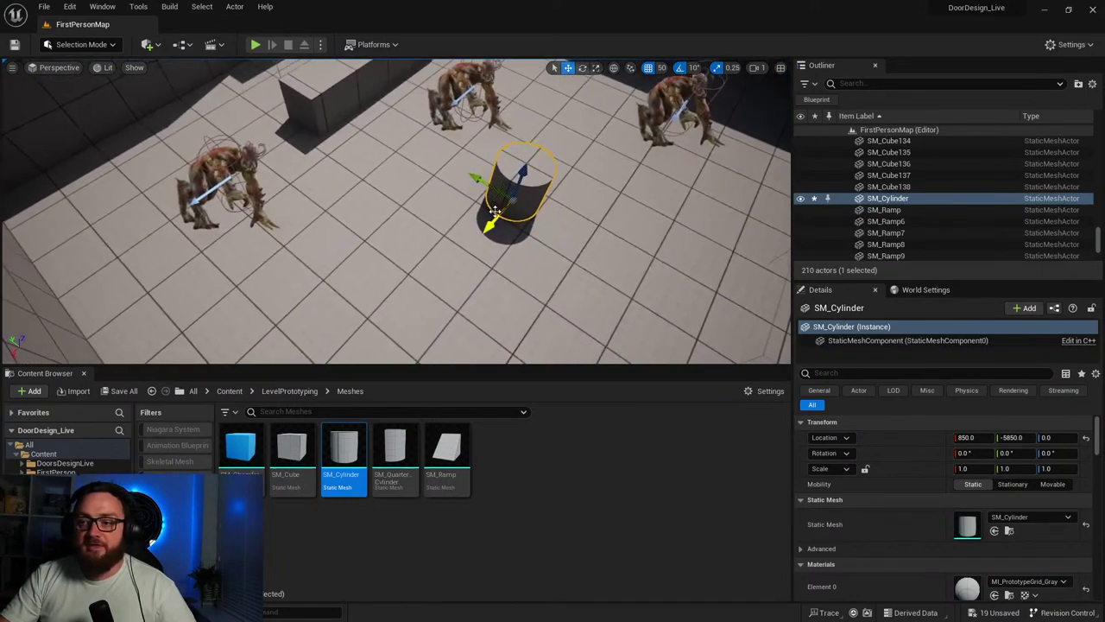
left_click_drag(491, 221, 442, 259)
Duplicate the low cover block rotated -40° about Z and position the copy deeper in the arena at X 650, Y -5850.
left_click(332, 110)
key("s")
right_click_drag(392, 161, 442, 159)
key("e")
left_click_drag(362, 138, 389, 139, "alt")
key("w")
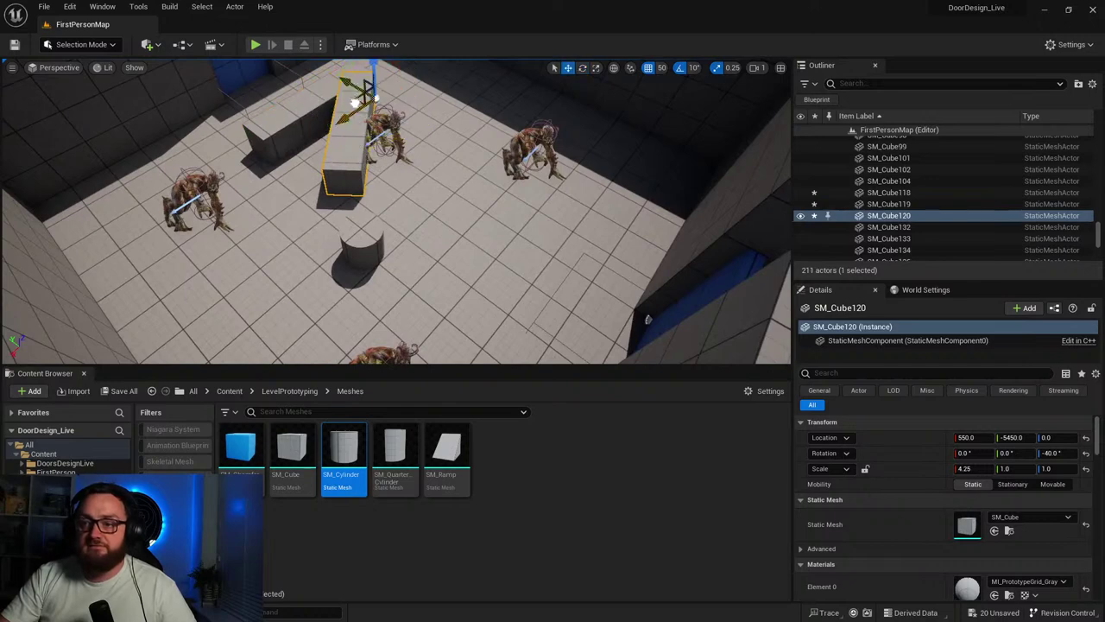
left_click_drag(355, 104, 430, 183)
right_click_drag(389, 268, 376, 259)
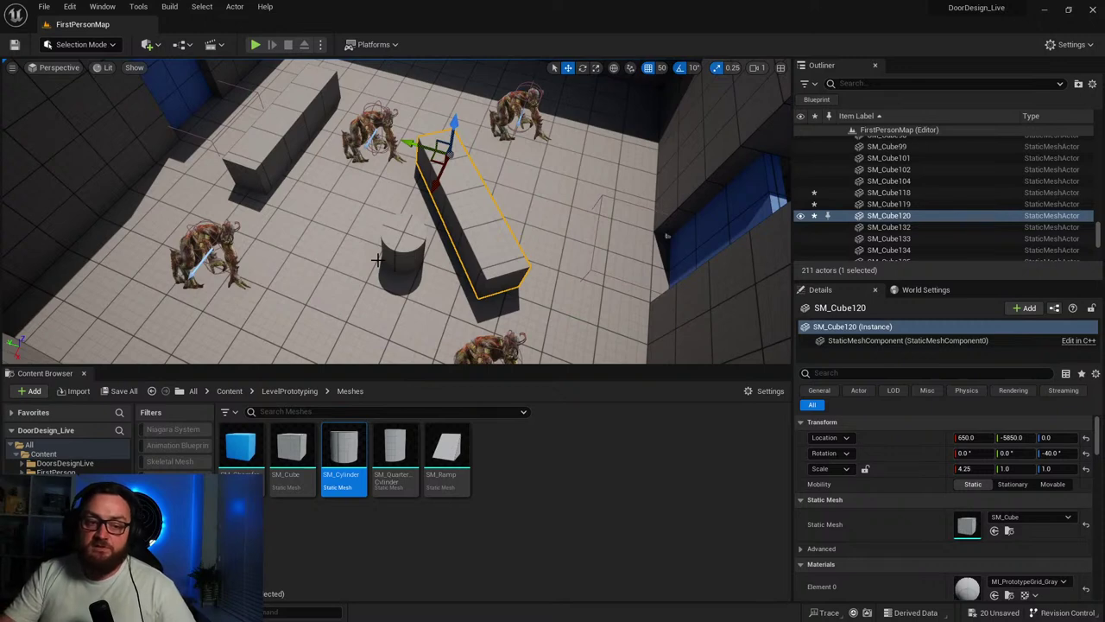
right_click_drag(293, 229, 296, 228)
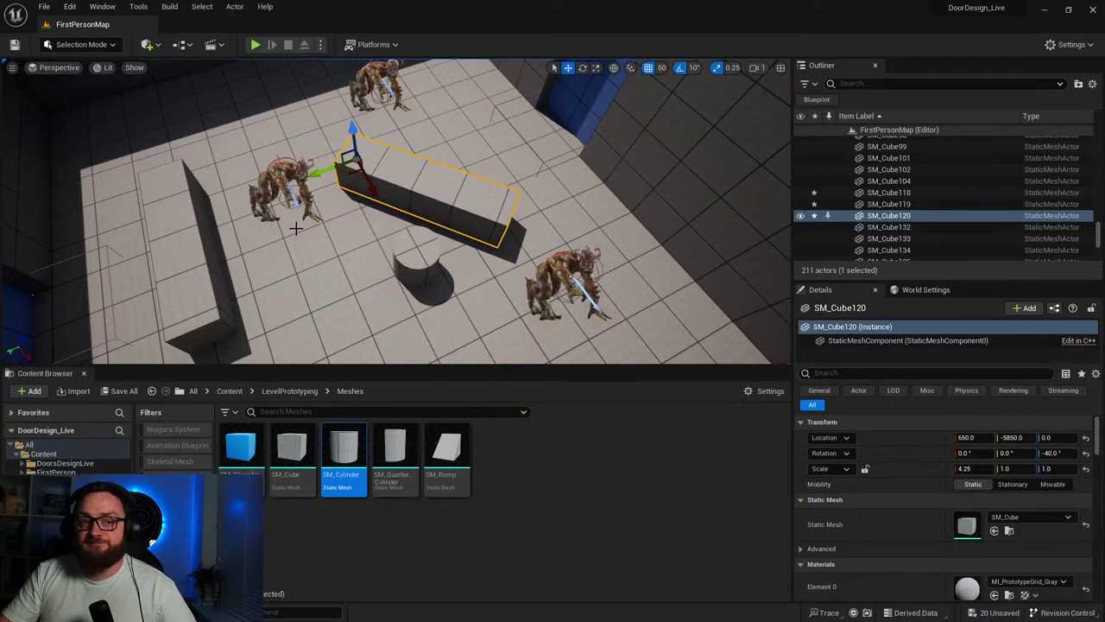
Delete the angled block copy and the cylinder from the arena.
key("Delete")
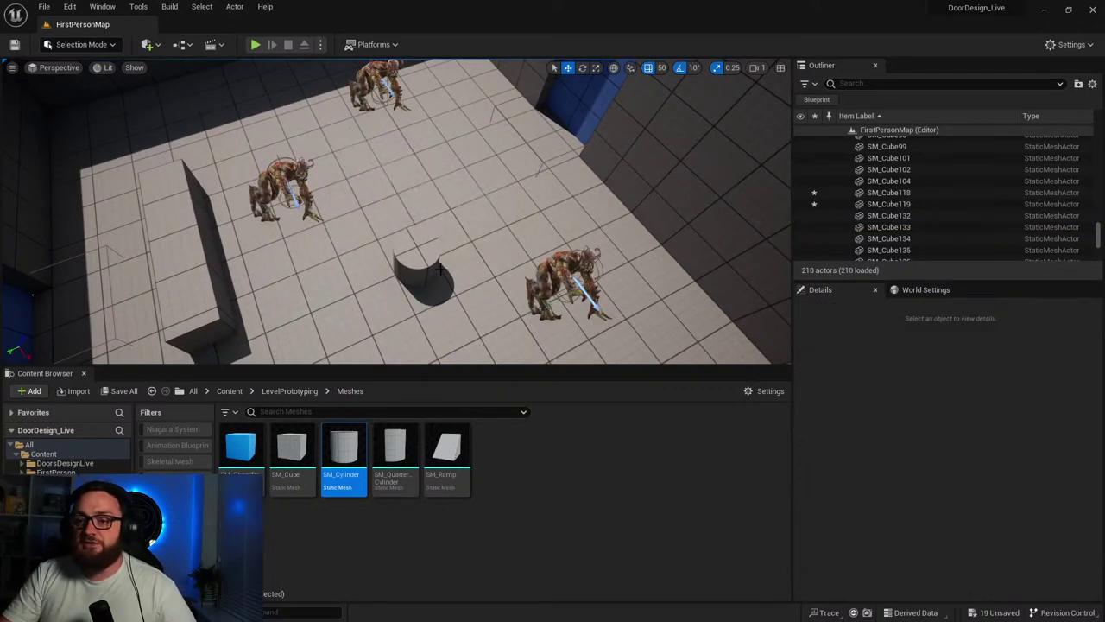
left_click(416, 248)
key("Delete")
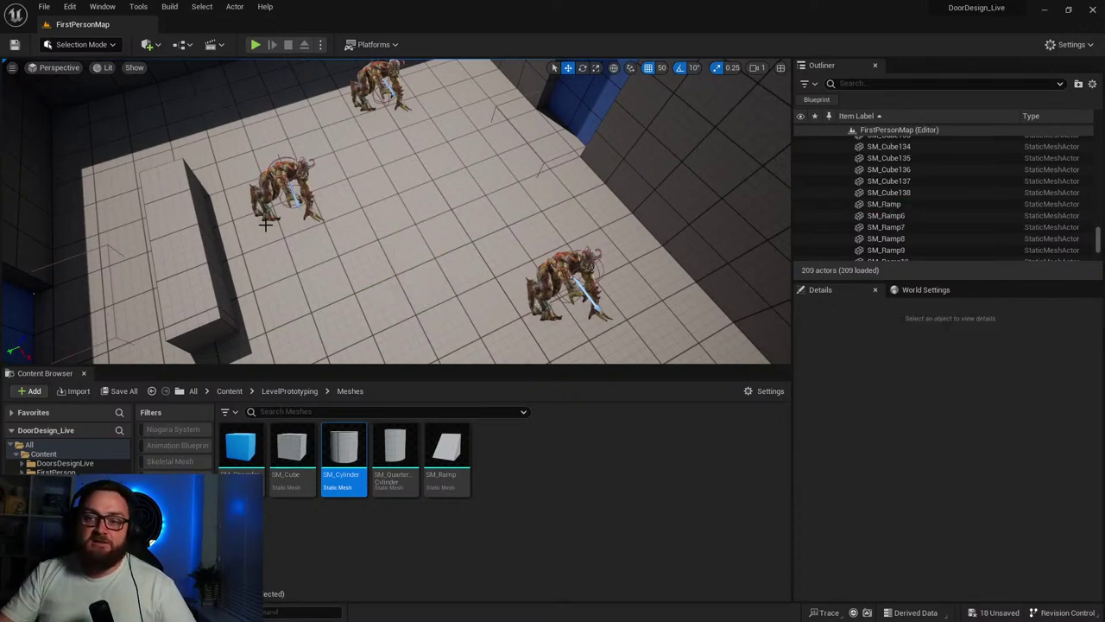
Place an SM_Cube in the arena corner near the far blue door and enlarge it into a tall platform.
right_click_drag(372, 239, 173, 203)
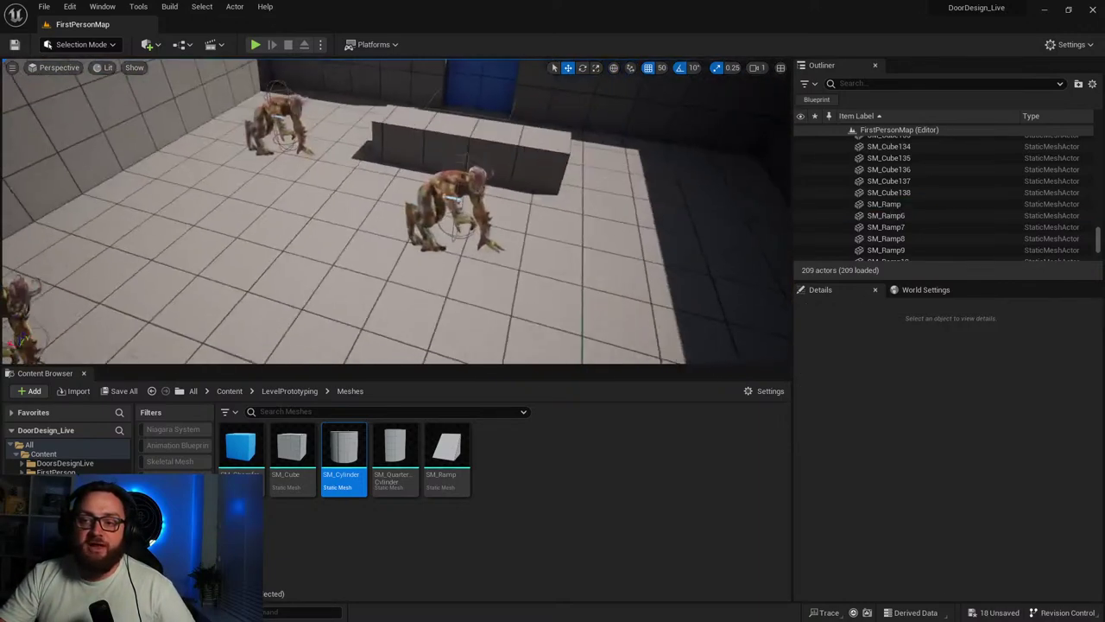
right_click_drag(457, 172, 462, 173)
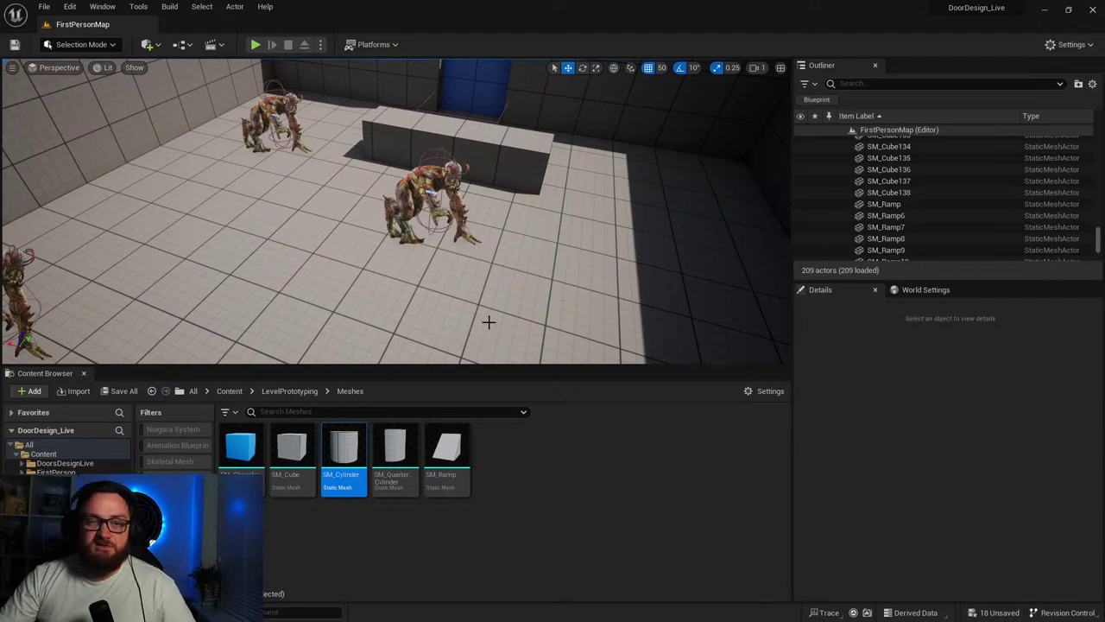
right_click_drag(572, 267, 578, 281)
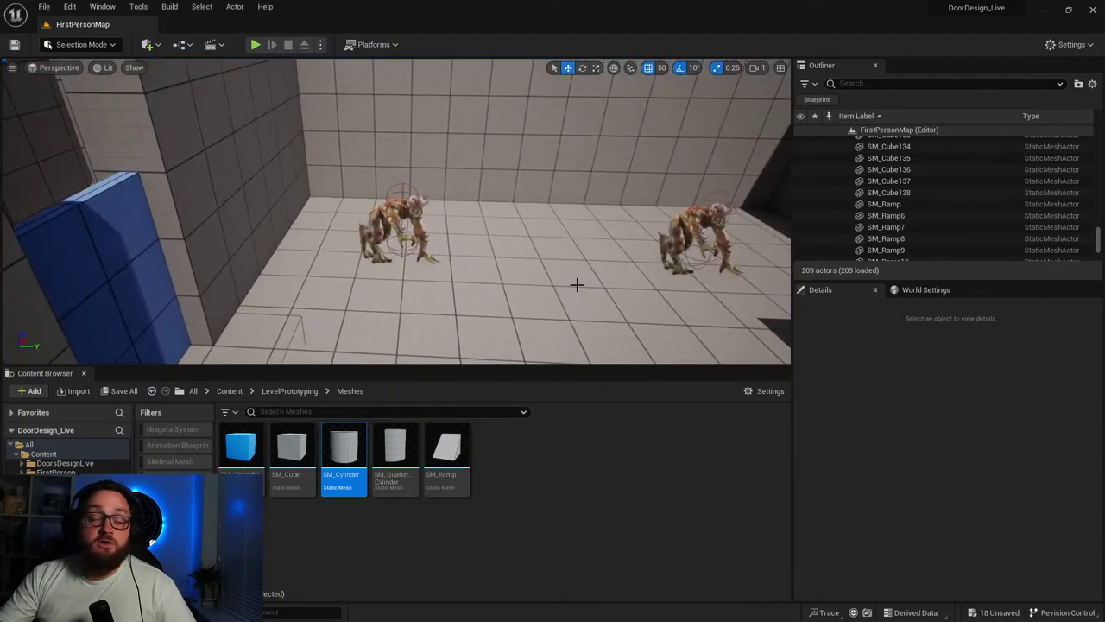
left_click_drag(292, 449, 304, 230)
key("r")
key("w")
Duplicate the monster beside the tall platform, raise the copy 250 units and set it on top of the platform.
left_click(398, 230)
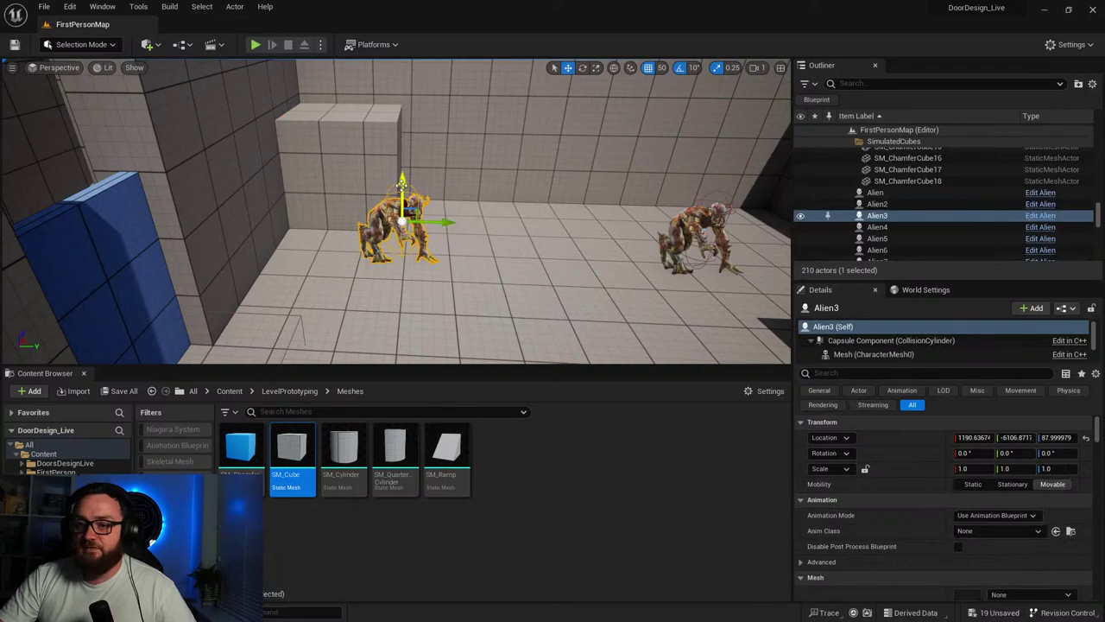
left_click_drag(402, 185, 402, 62, "alt")
right_click_drag(387, 96, 250, 120)
key("d")
key("s")
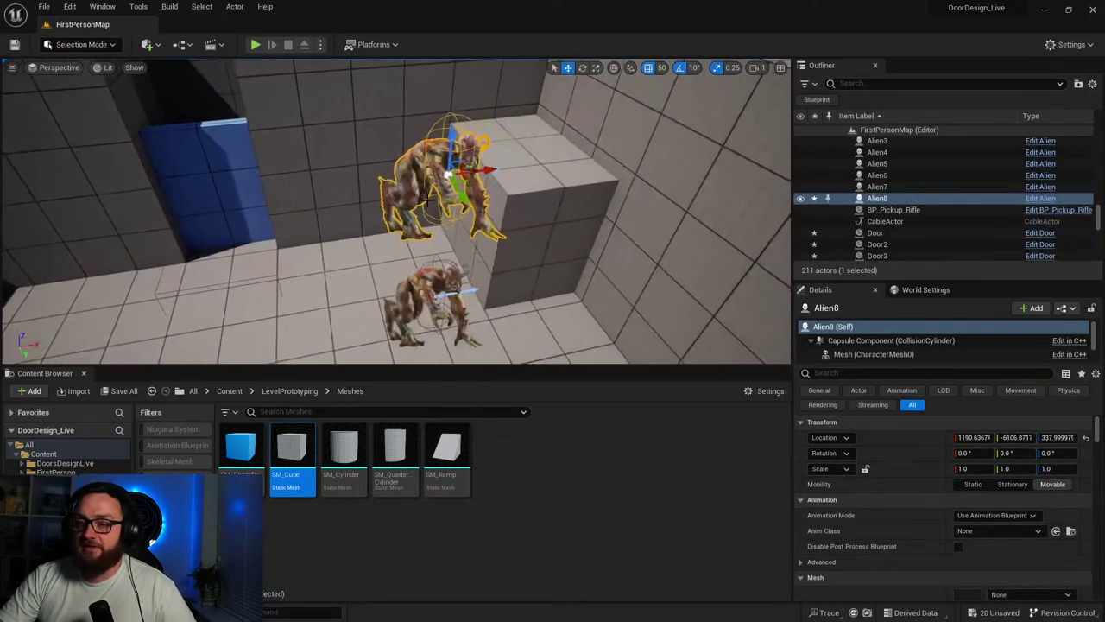
left_click_drag(463, 180, 557, 115)
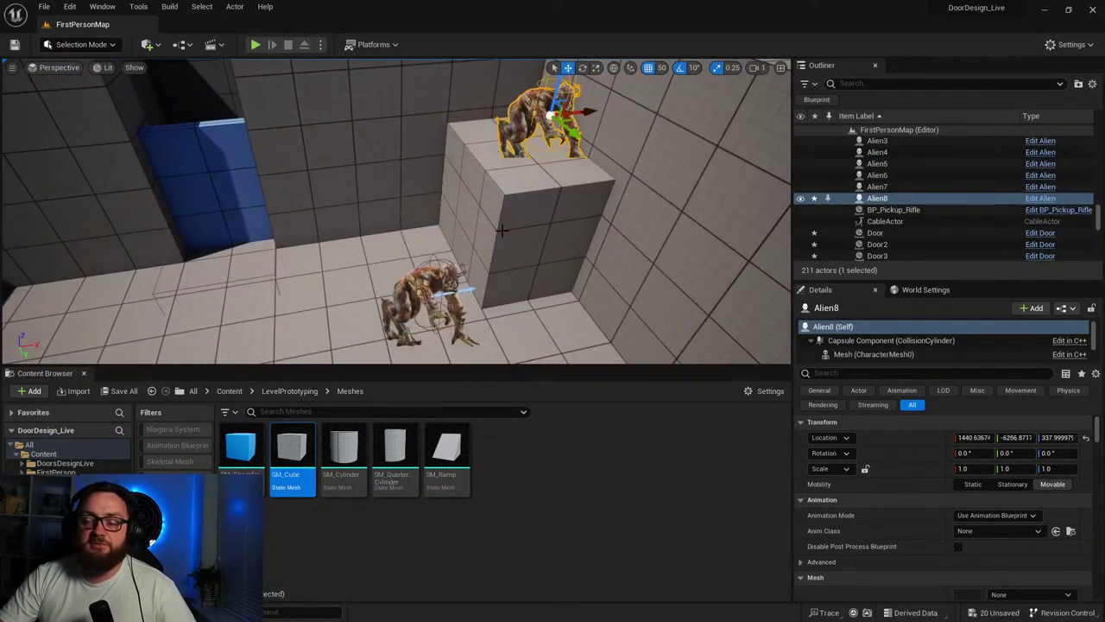
right_click_drag(498, 229, 480, 211)
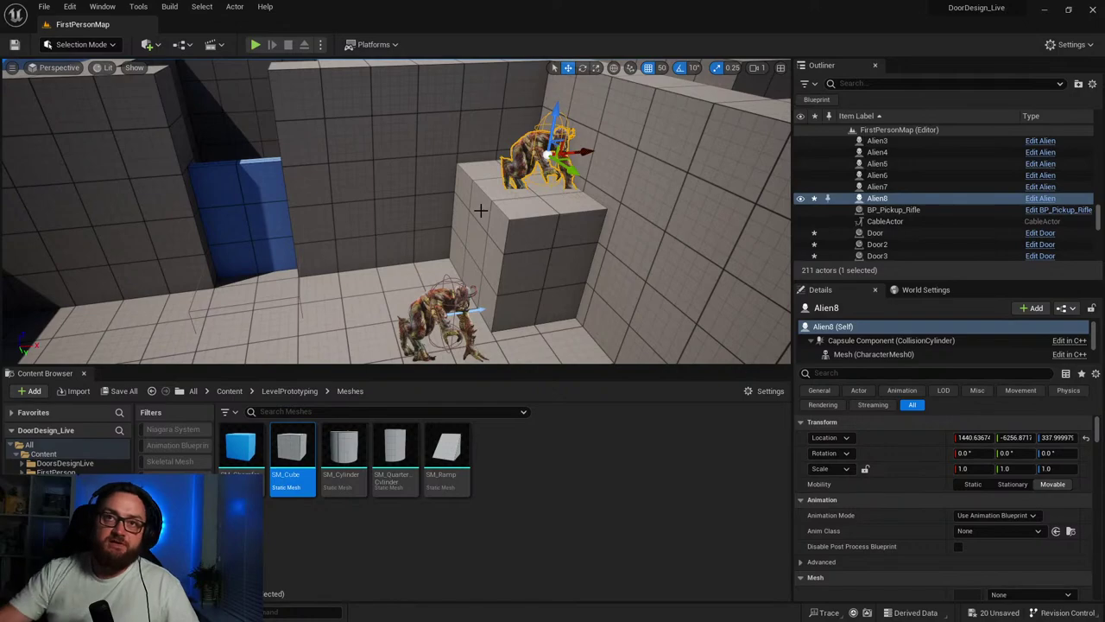
Play from the floor outside the arena and strafe repeatedly between its open doorway and the side wall's cover.
key("w")
right_click_drag(354, 216, 409, 276)
key("s")
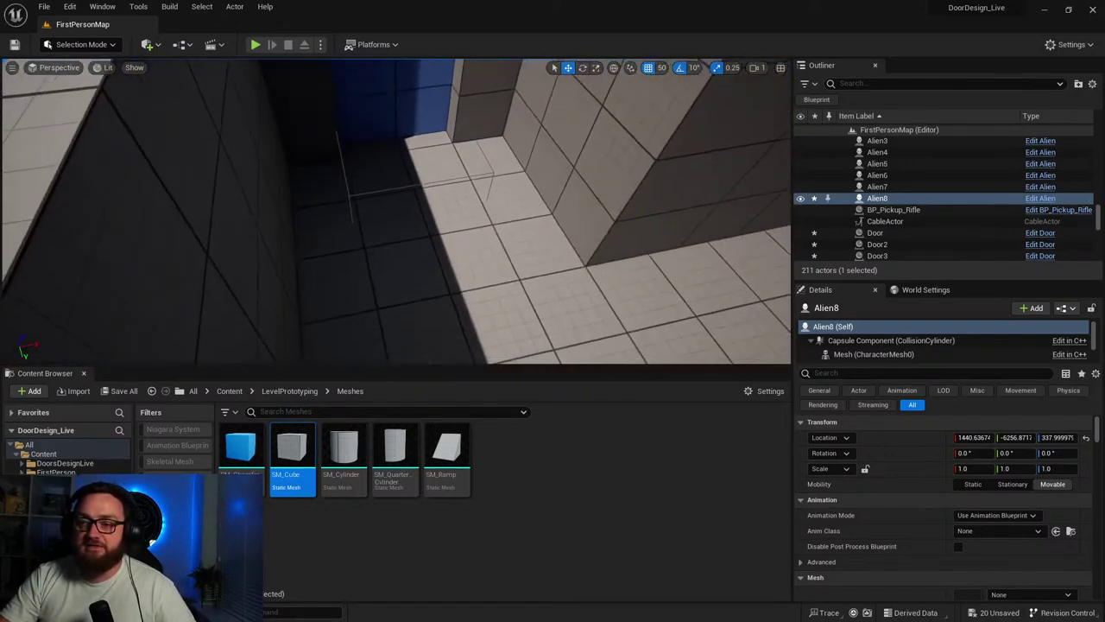
right_click(410, 242)
left_click(465, 552)
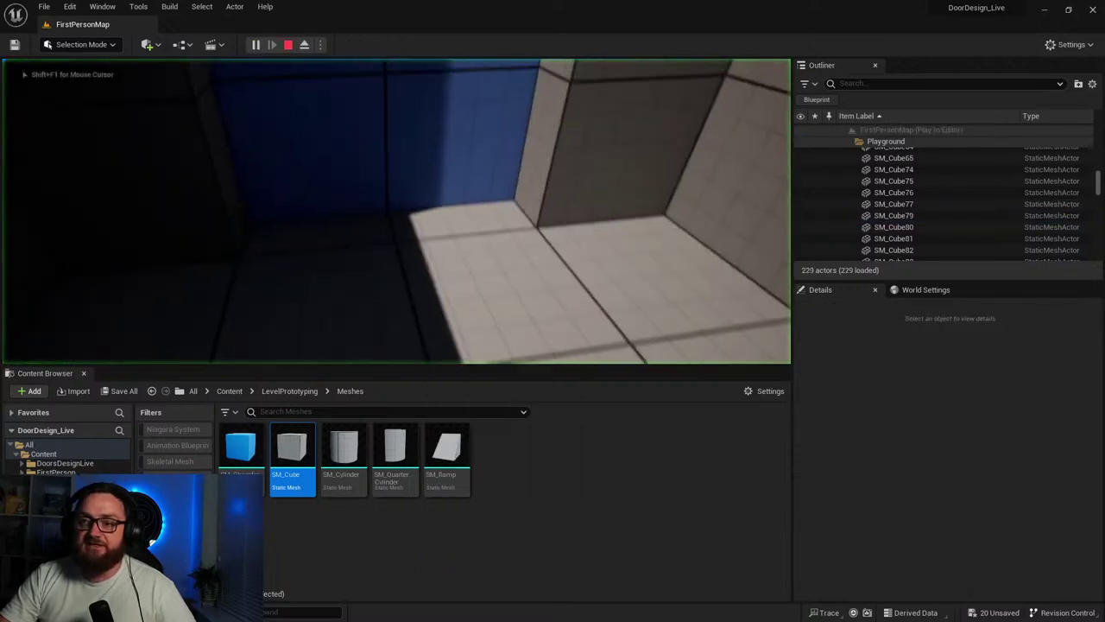
key("a")
key("d")
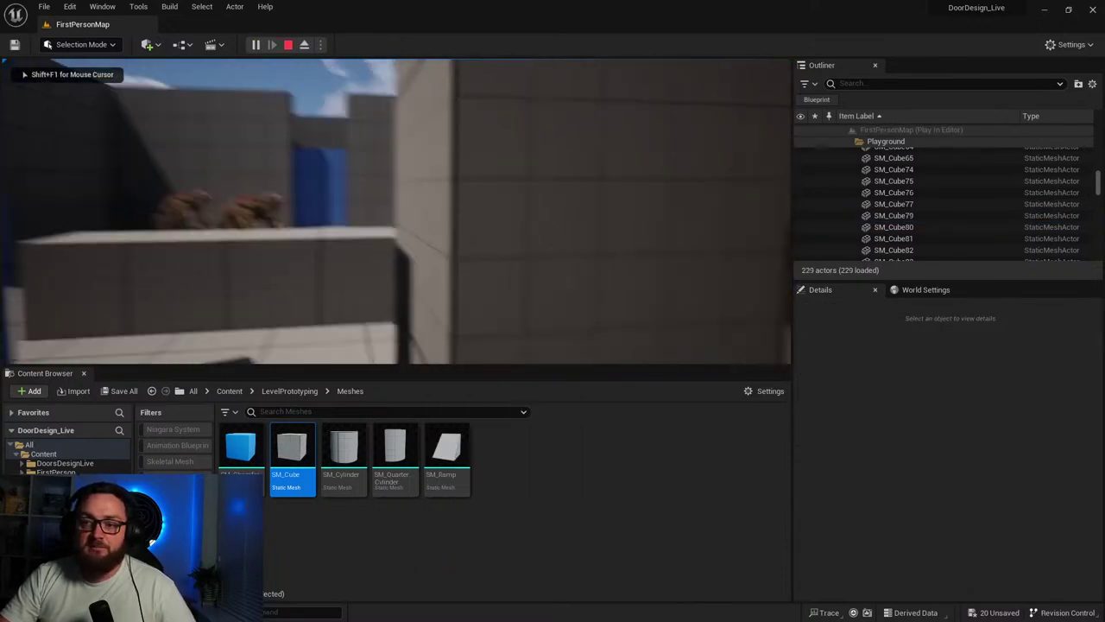
key("a")
key("d")
key("a")
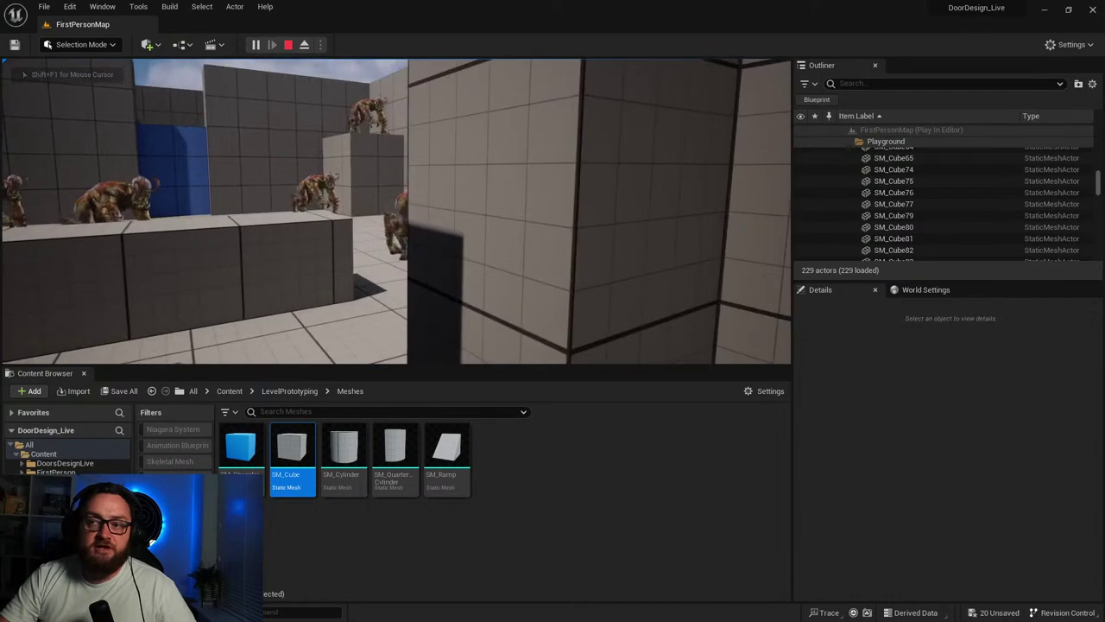
key("d")
key("a")
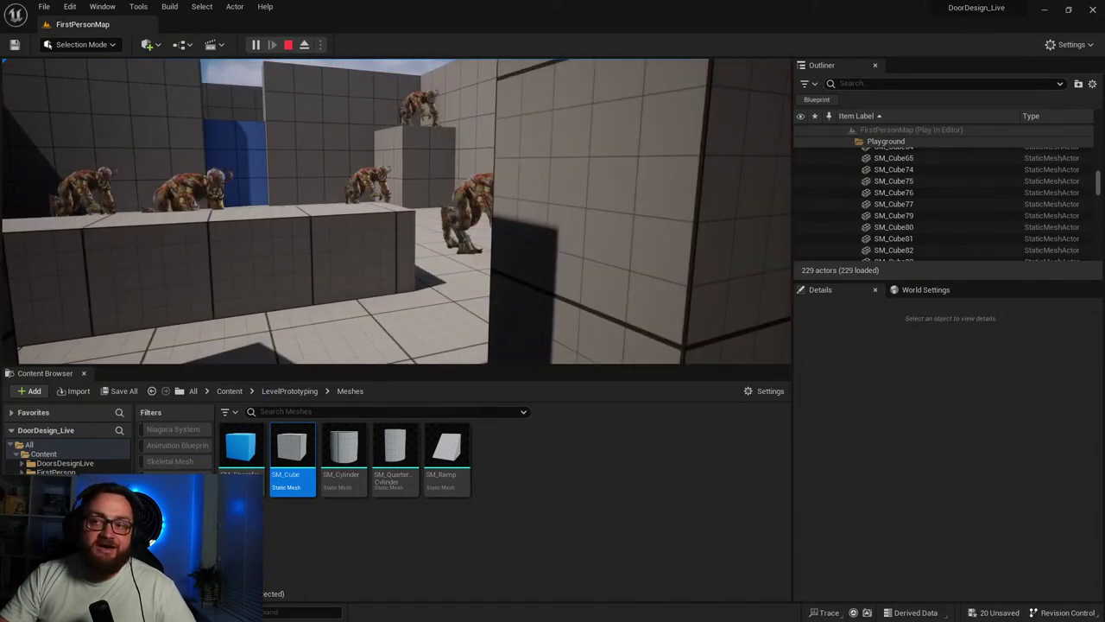
Advance into the arena past the end of the low block towards the nearest monster, and end the play session.
key("w")
key("w")
key("d")
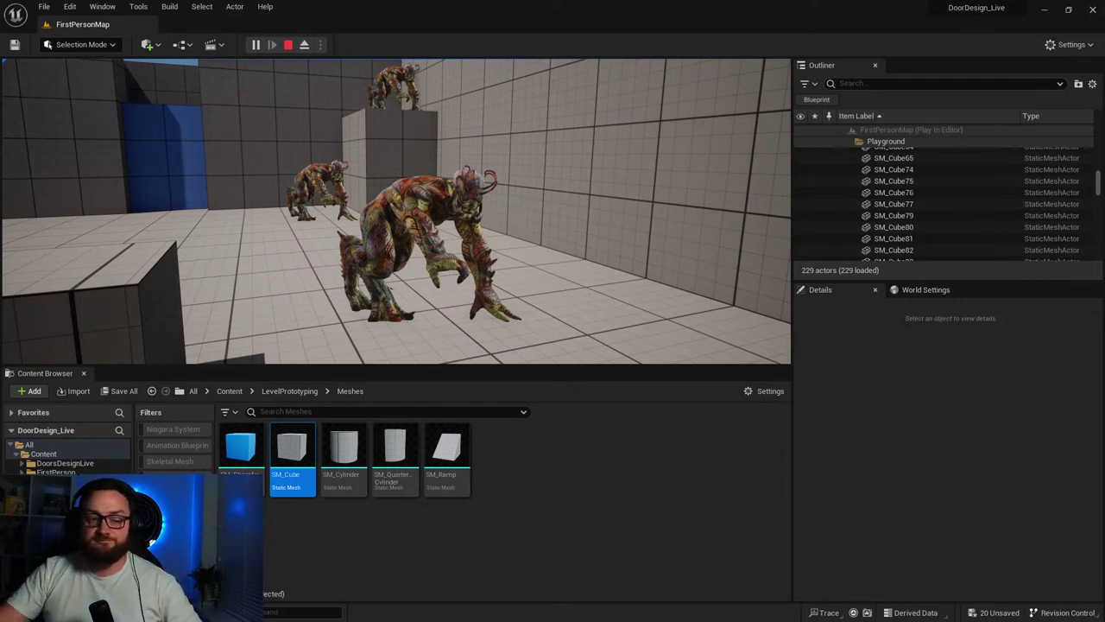
key("Escape")
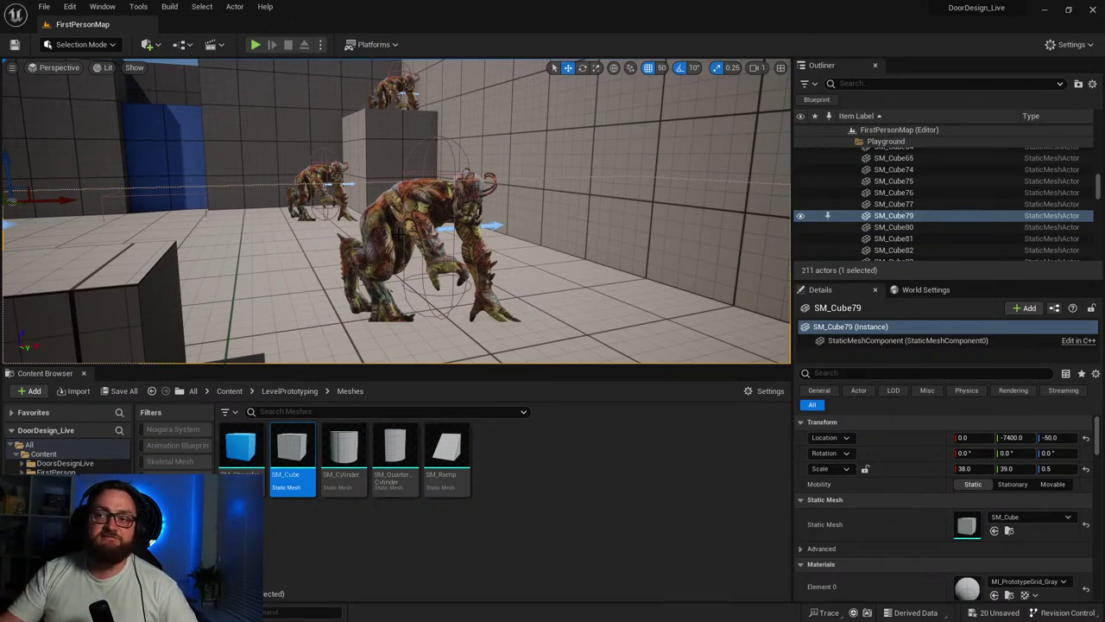
Play from the floor inside the arena, go through the far blue door and follow the corridor to the next arena.
mouse_move(334, 211)
right_mouse_down()
mouse_move(242, 202)
mouse_move(287, 203)
mouse_move(285, 216)
mouse_move(371, 237)
mouse_move(331, 222)
right_mouse_up()
key("w")
key("w")
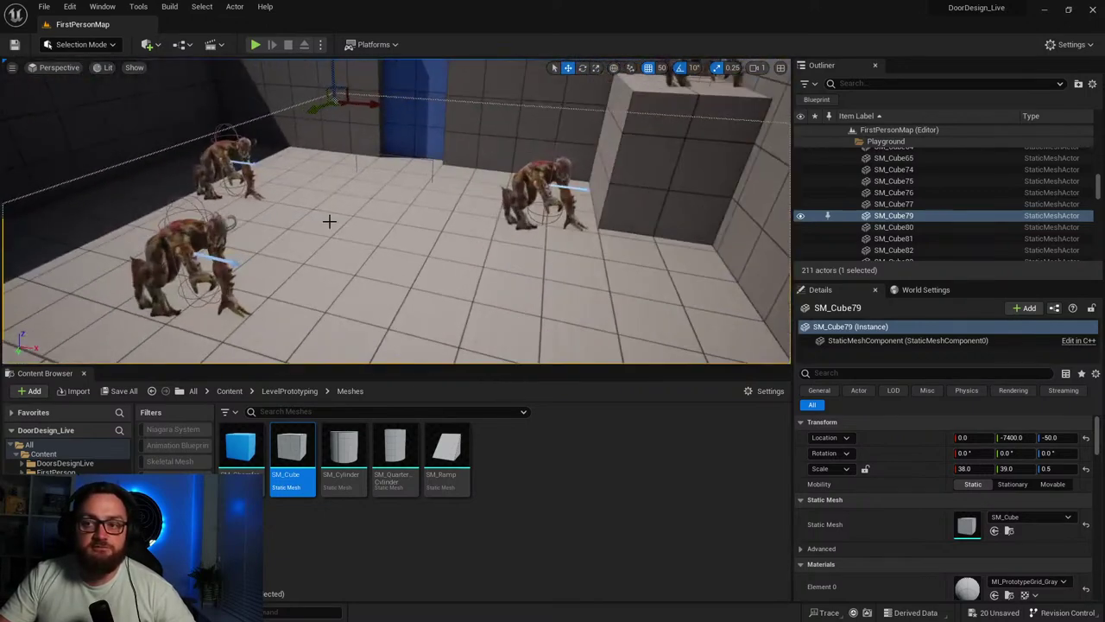
right_click(353, 268)
left_click(405, 578)
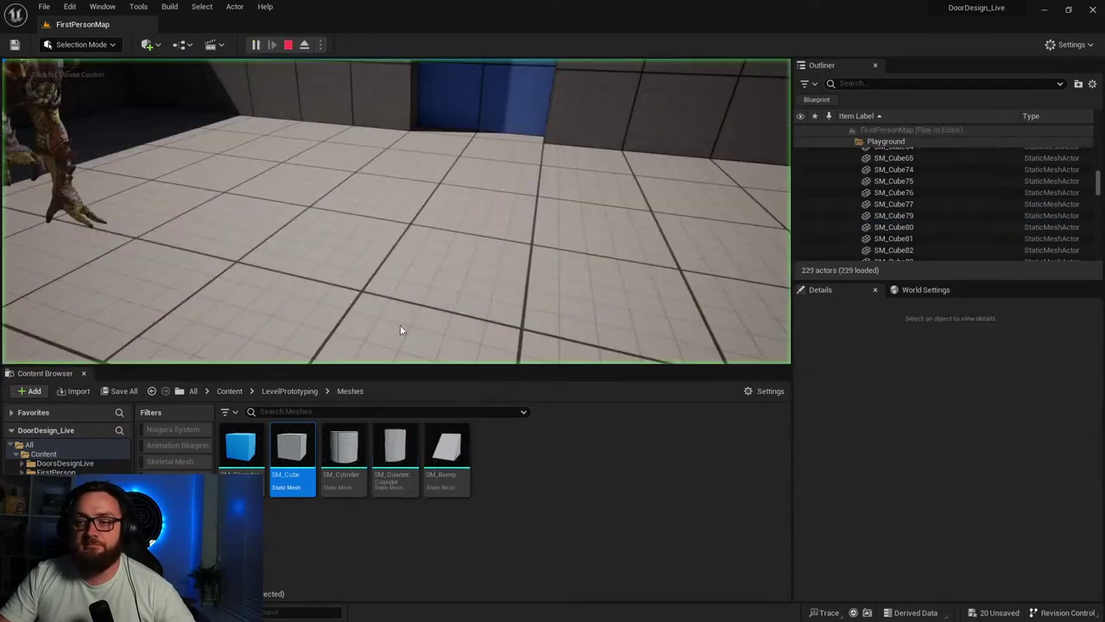
key("w")
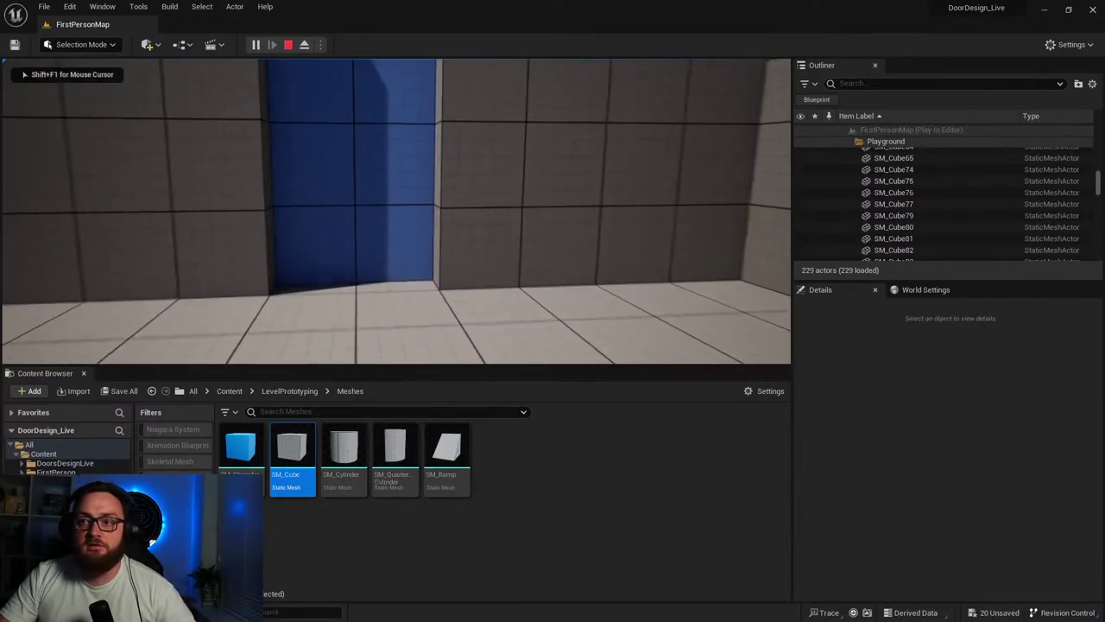
key("w")
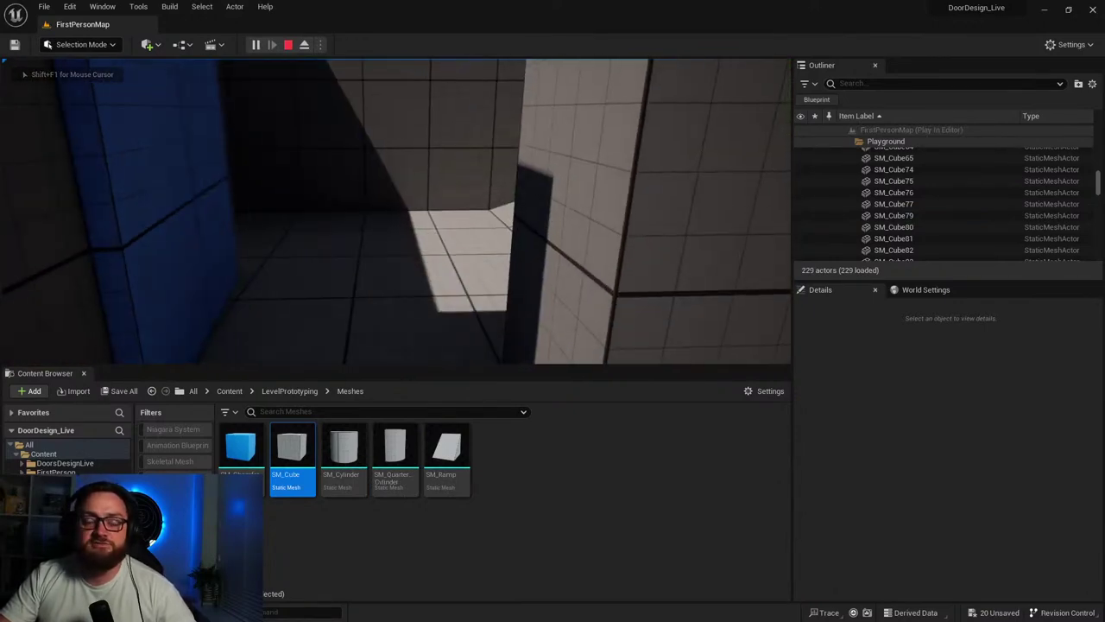
key("w")
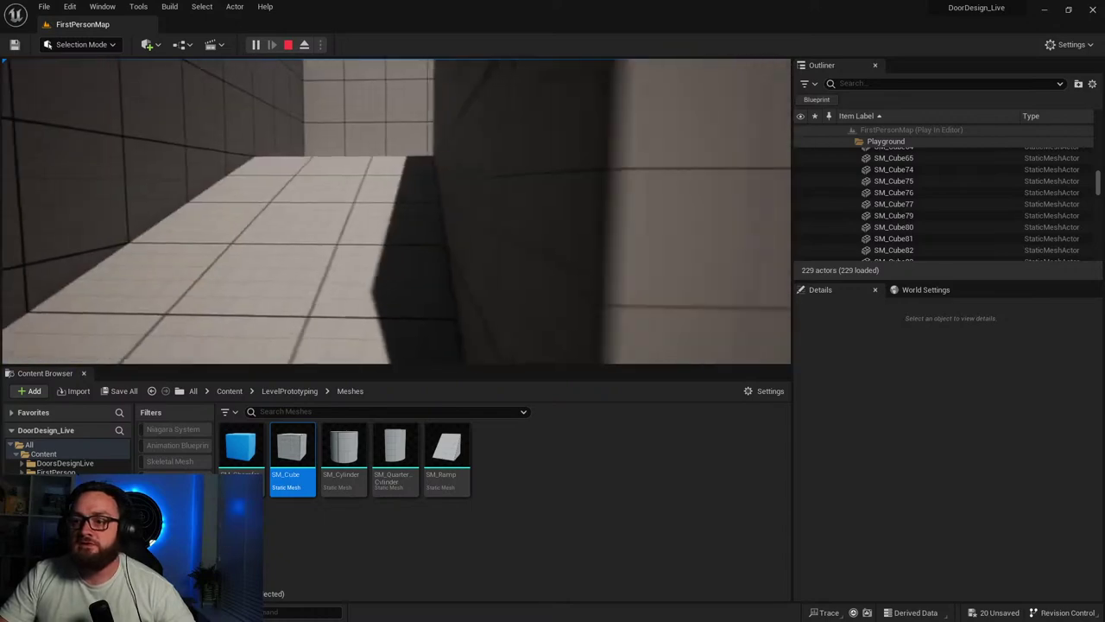
key("w")
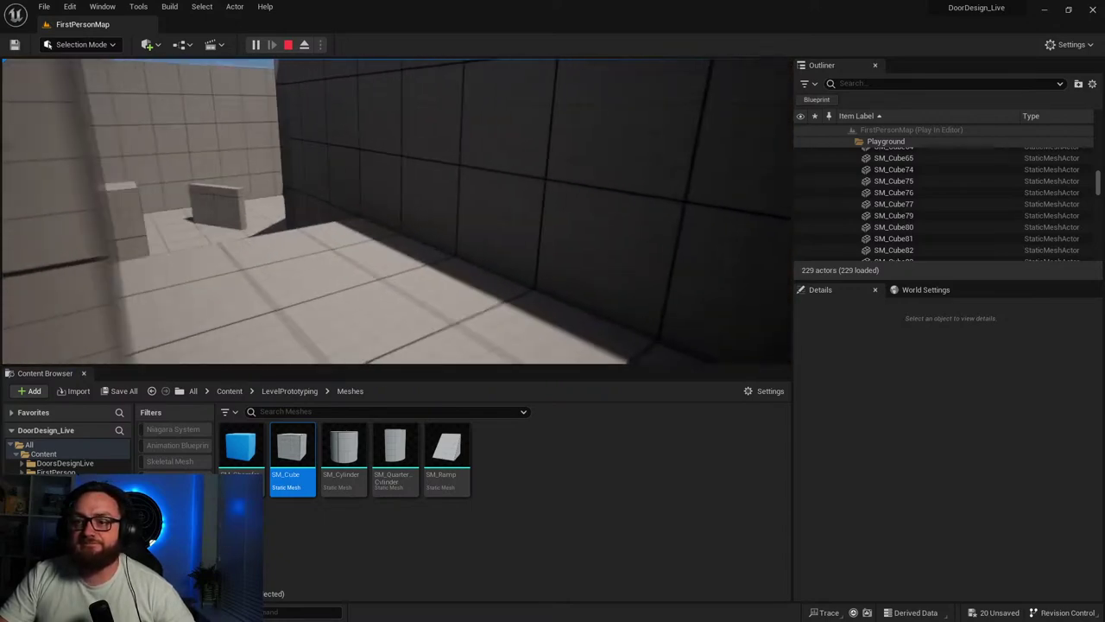
key("w")
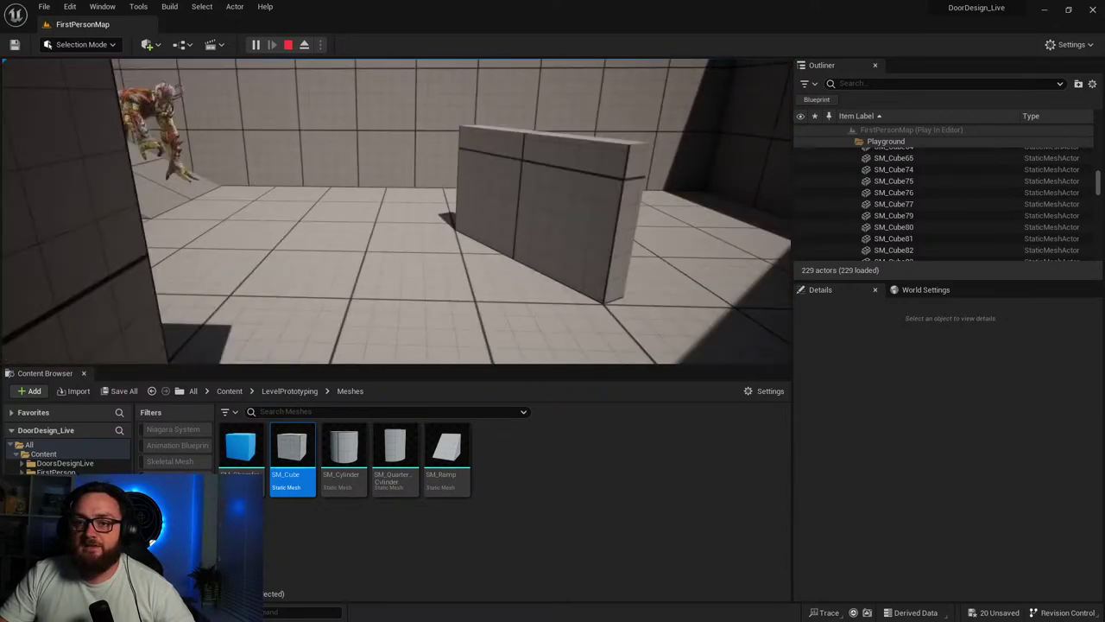
Advance to the tall cover block at the next arena's entrance and strafe around it facing the monsters.
key("w")
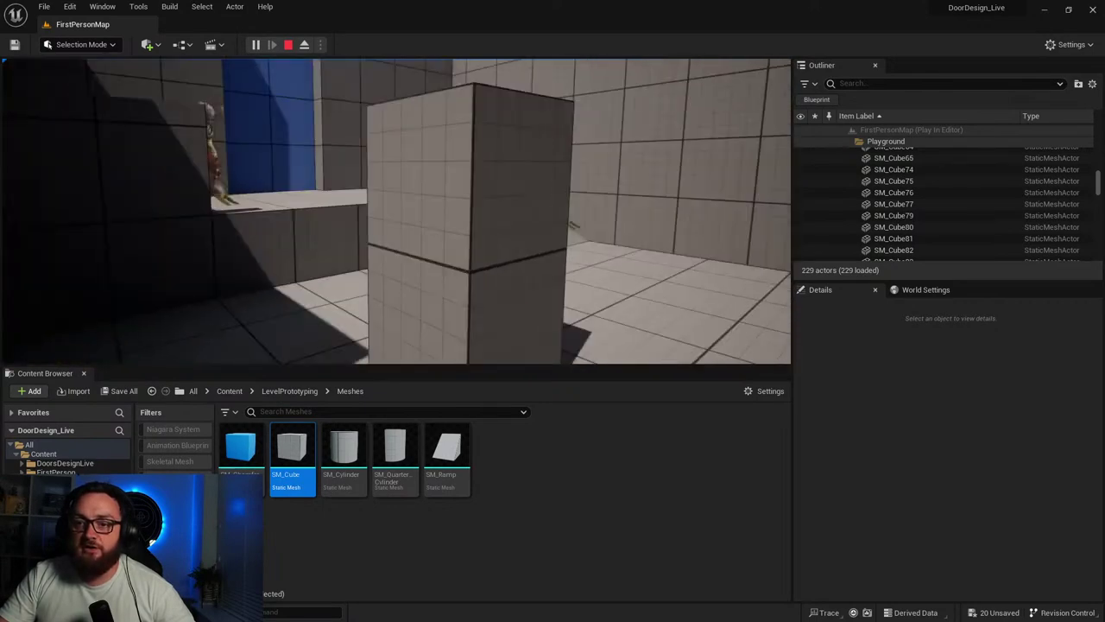
key("a")
key("s")
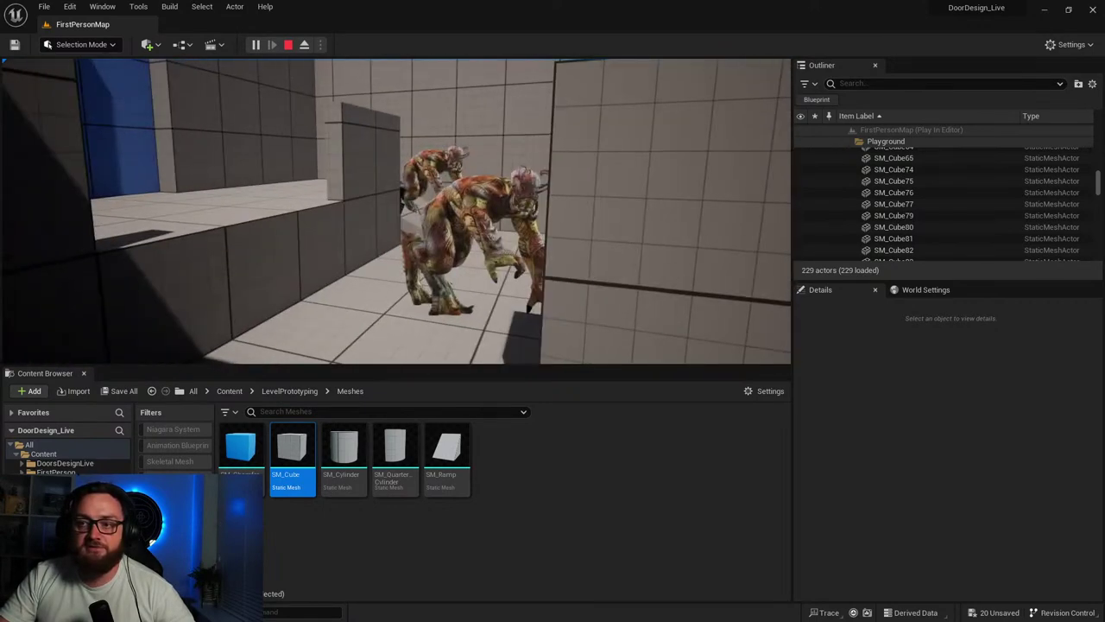
key("d")
key("d")
key("a")
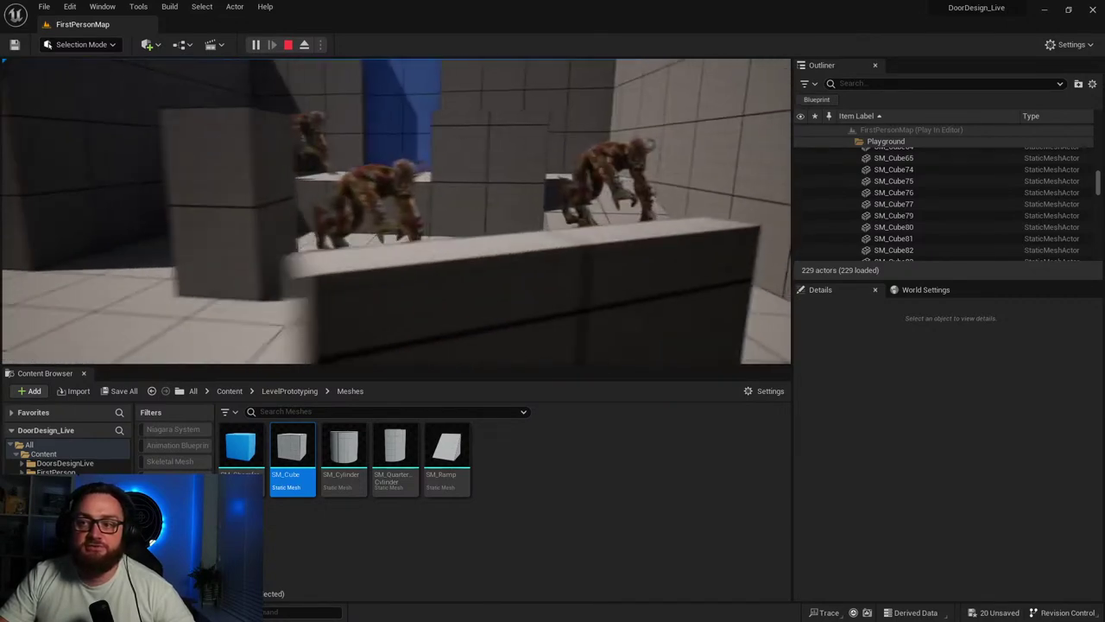
Walk from the arena entrance up to the low cover wall facing the monsters, then back away from it.
key("w")
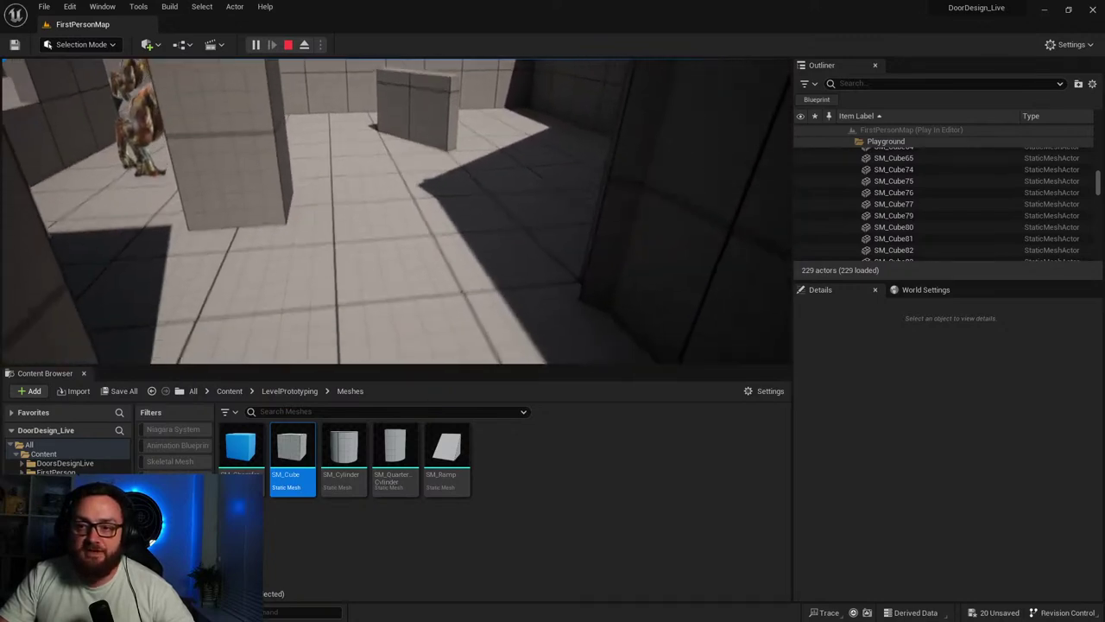
key("w")
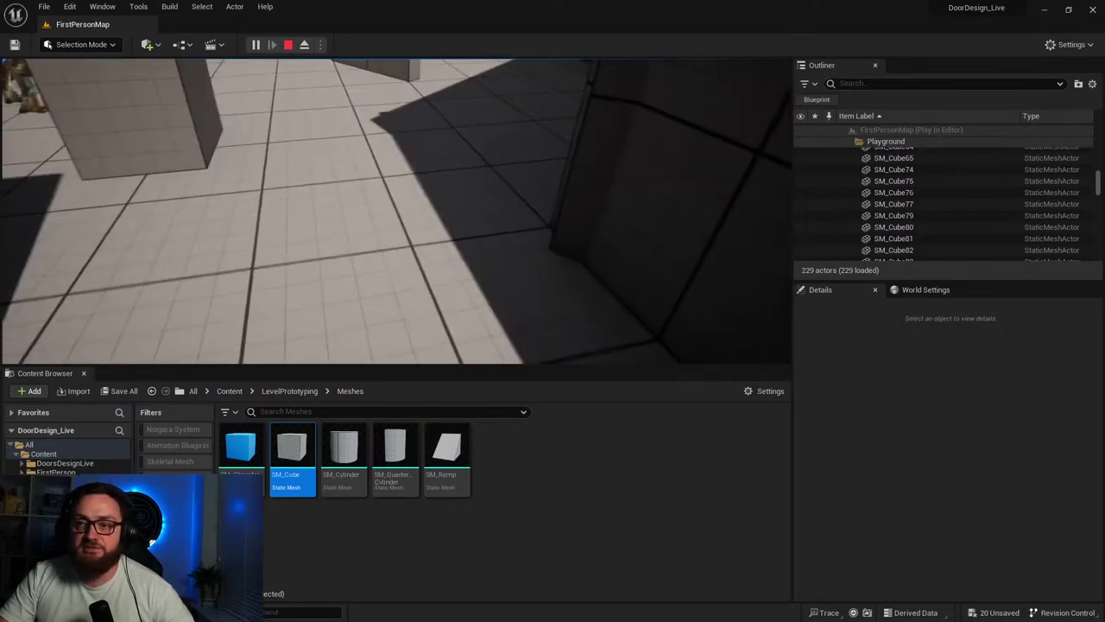
key("w")
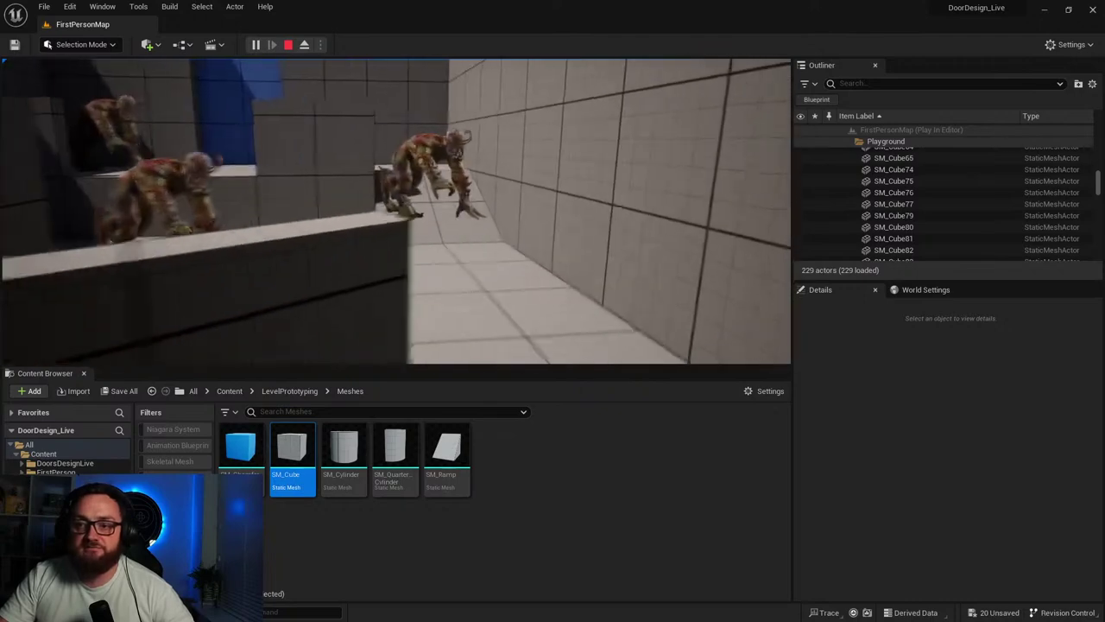
key("w")
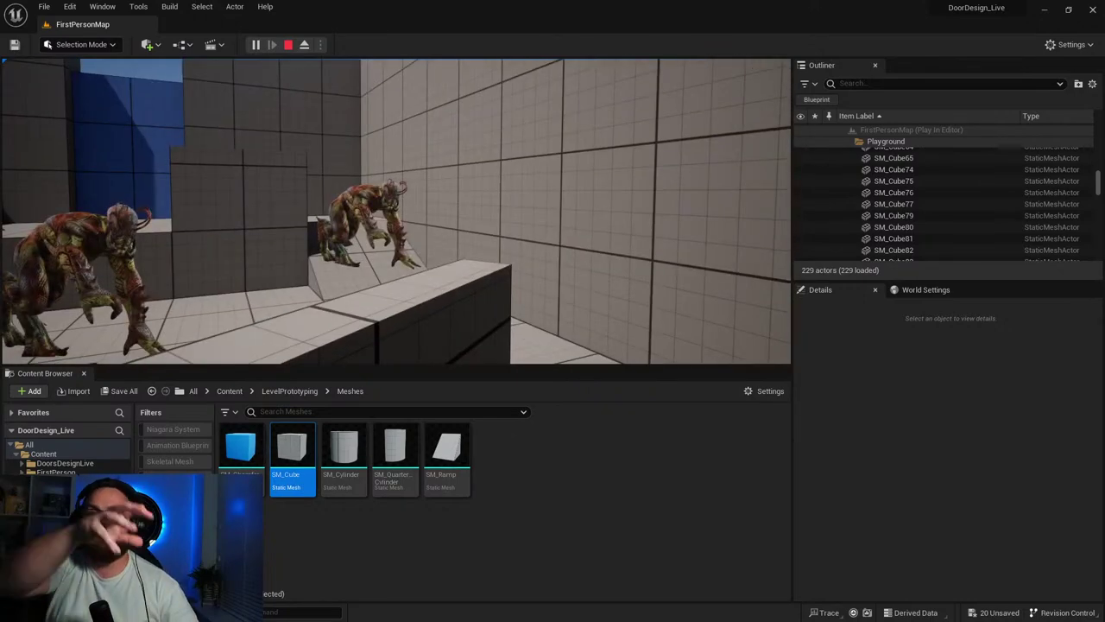
key("s")
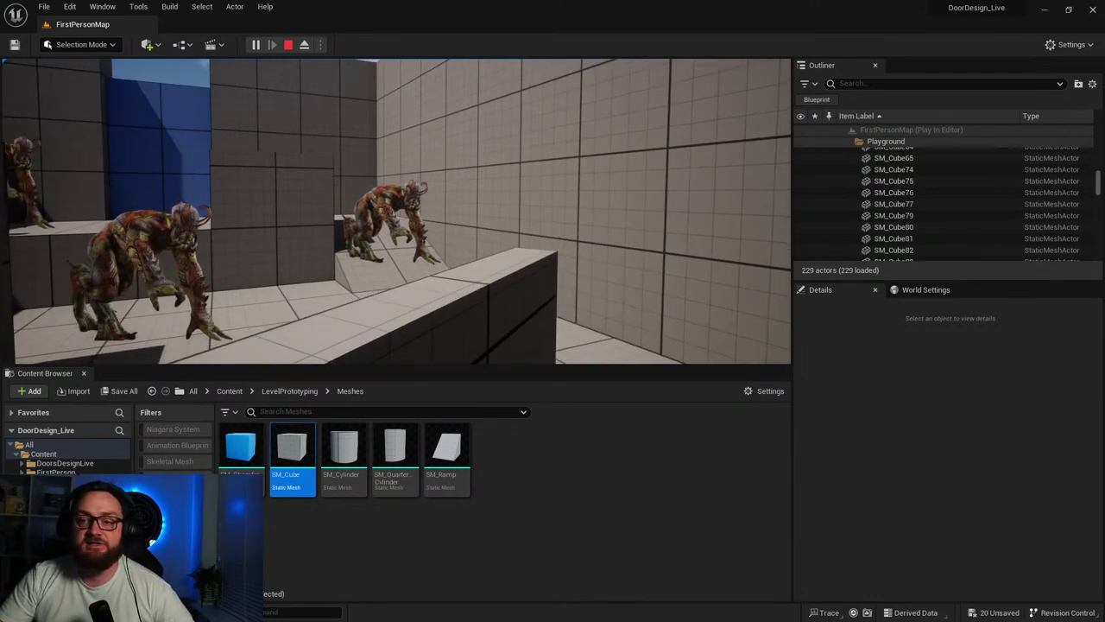
key("s")
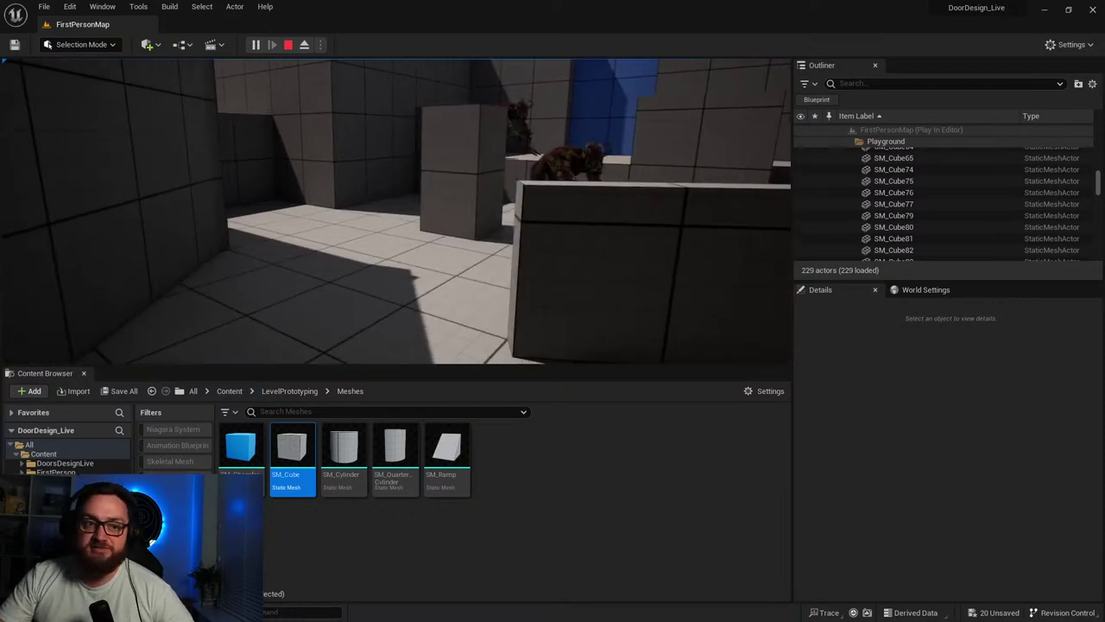
key("d")
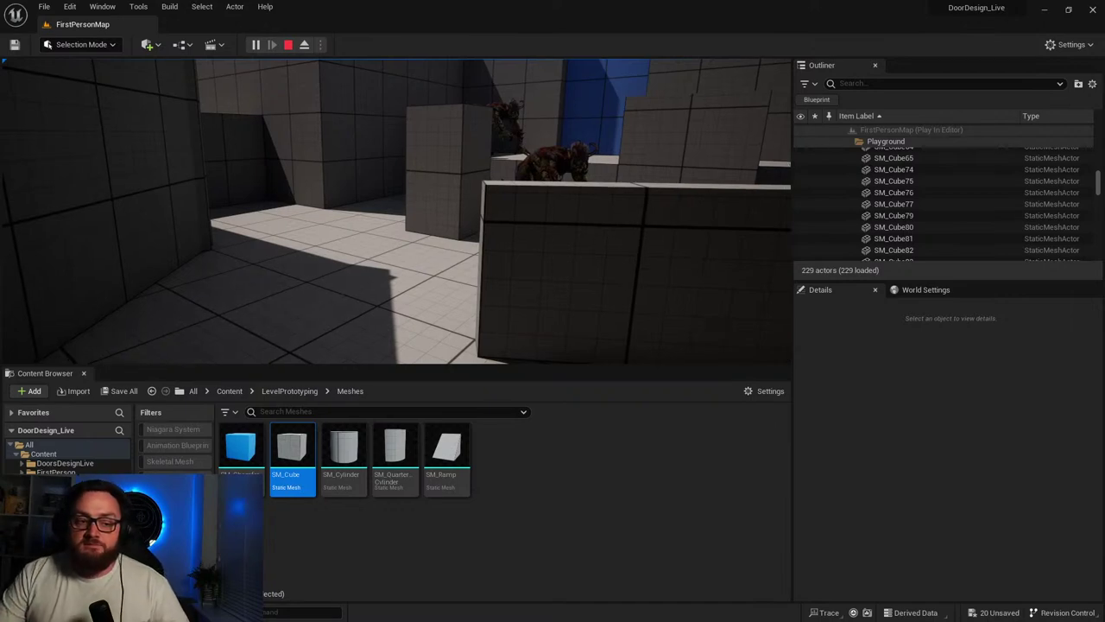
Strafe behind the low wall, advance past it among the monsters, jump beside the nearest one and end the play session.
key("a")
key("d")
key("s")
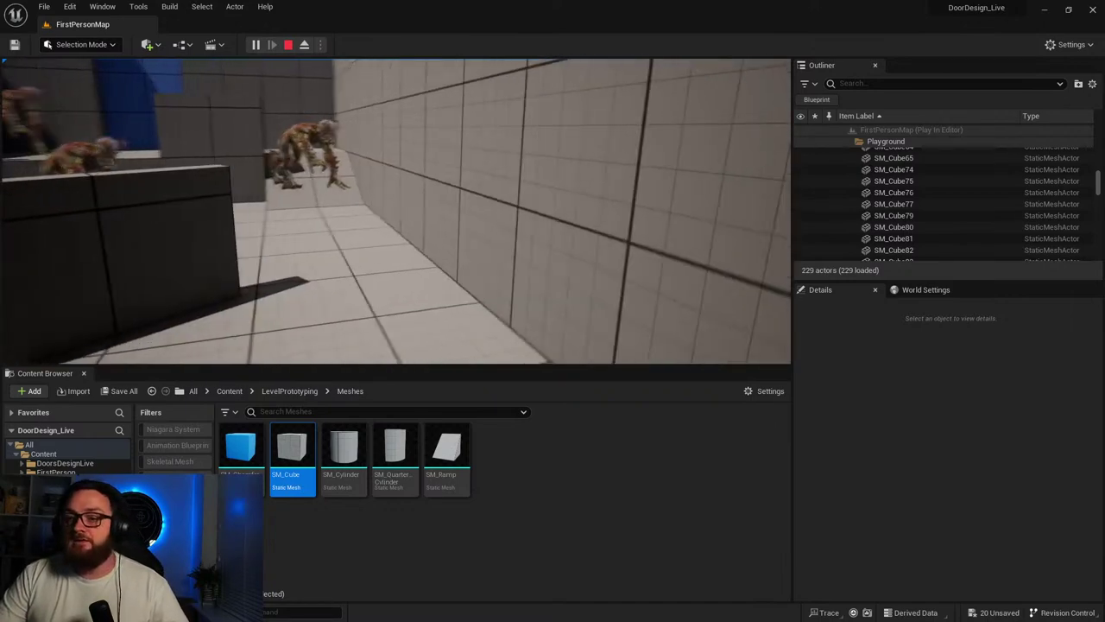
key("w")
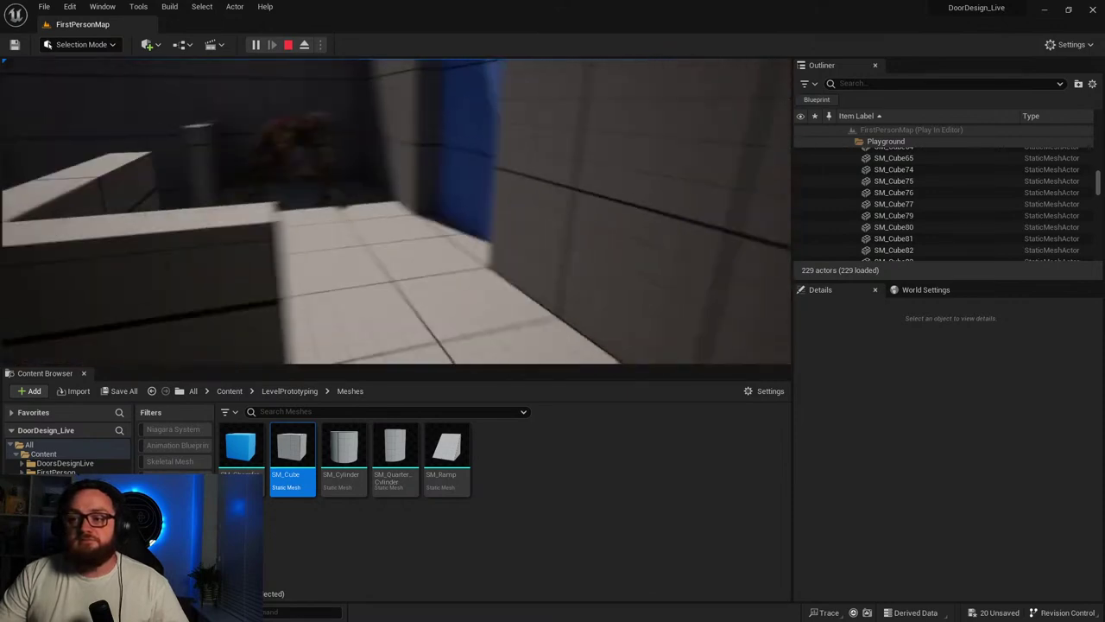
key("w")
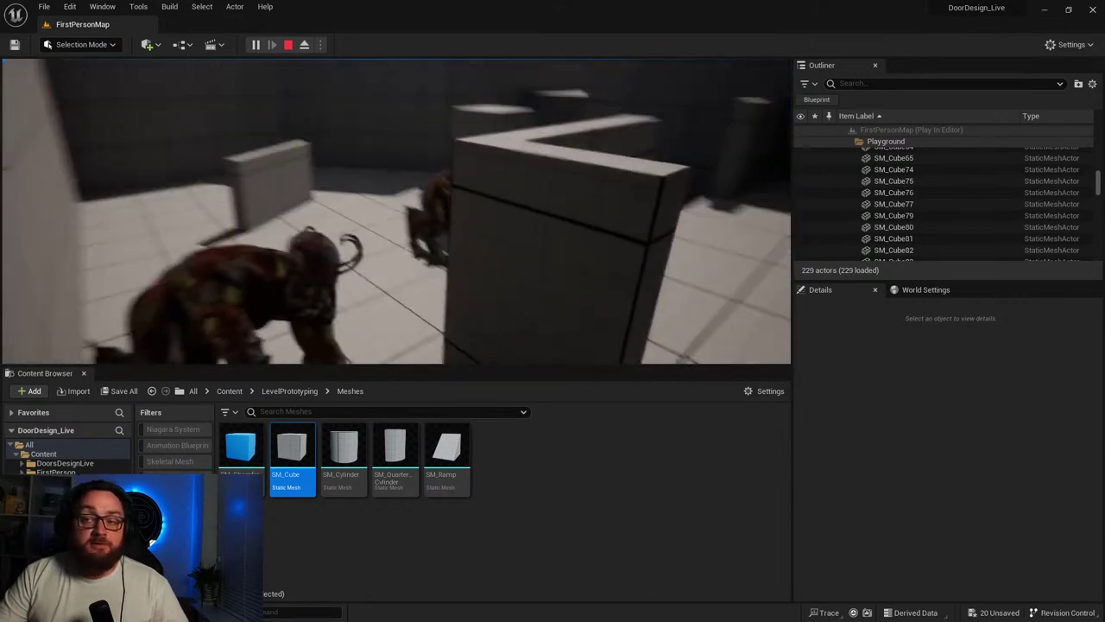
key("space")
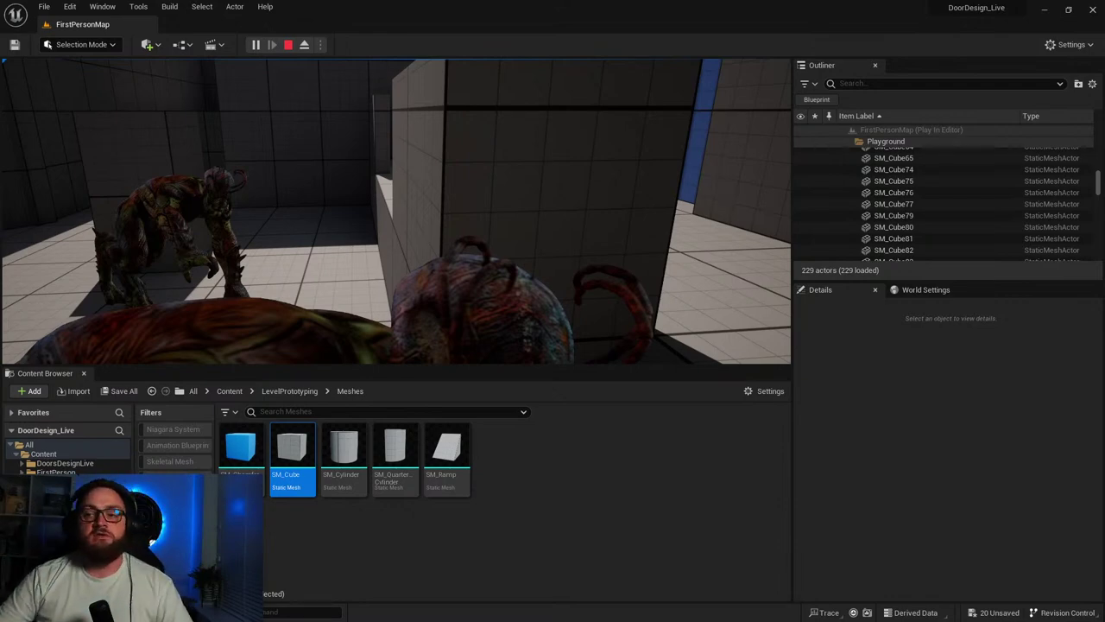
key("Escape")
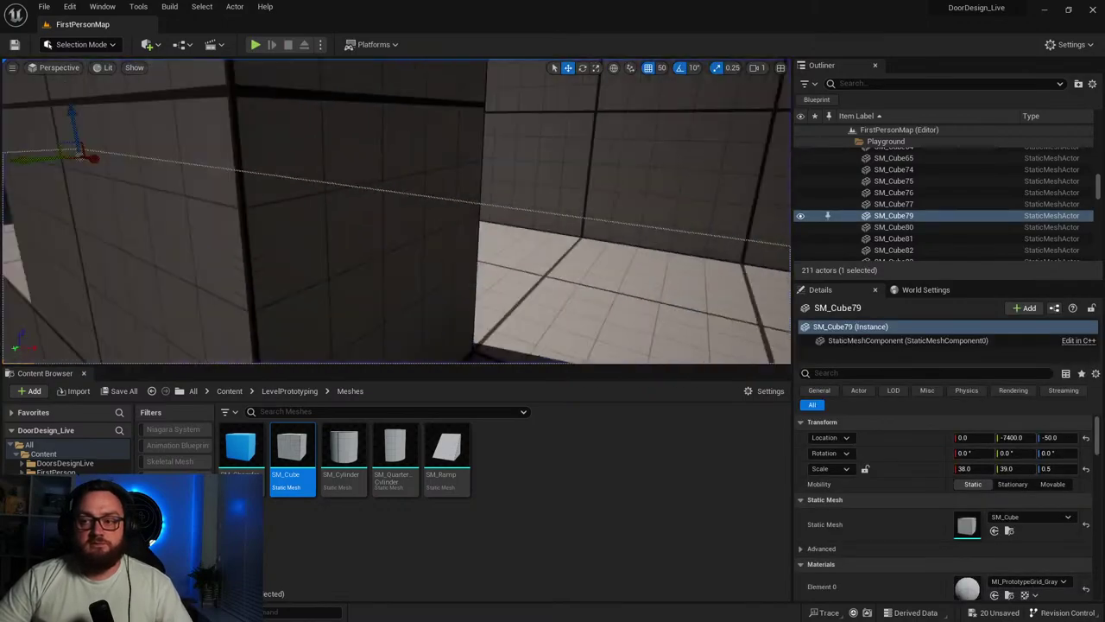
Review the monster arenas, the Signposting room's blue doors and the arena with the raised monster at eye level.
right_click_drag(397, 212, 329, 276)
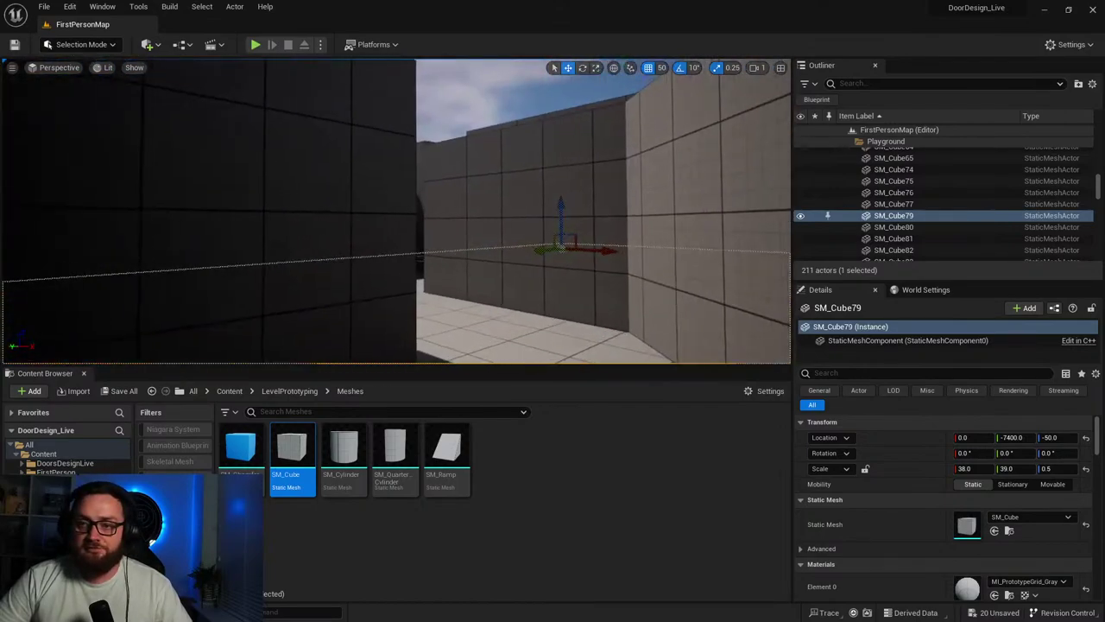
key("w")
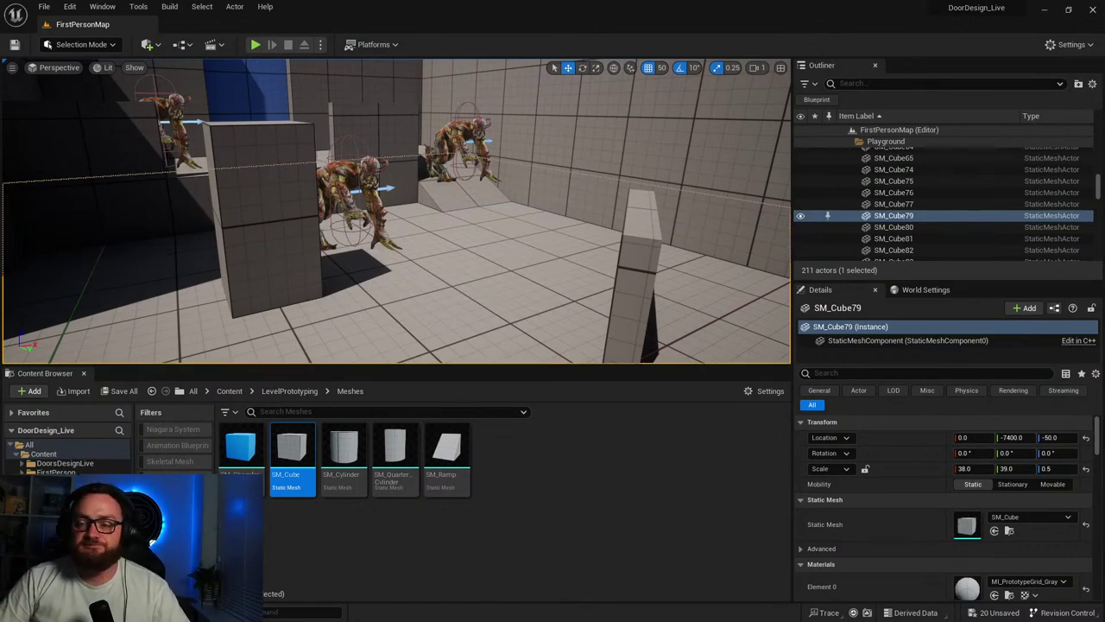
key("f")
right_click_drag(397, 212, 352, 201)
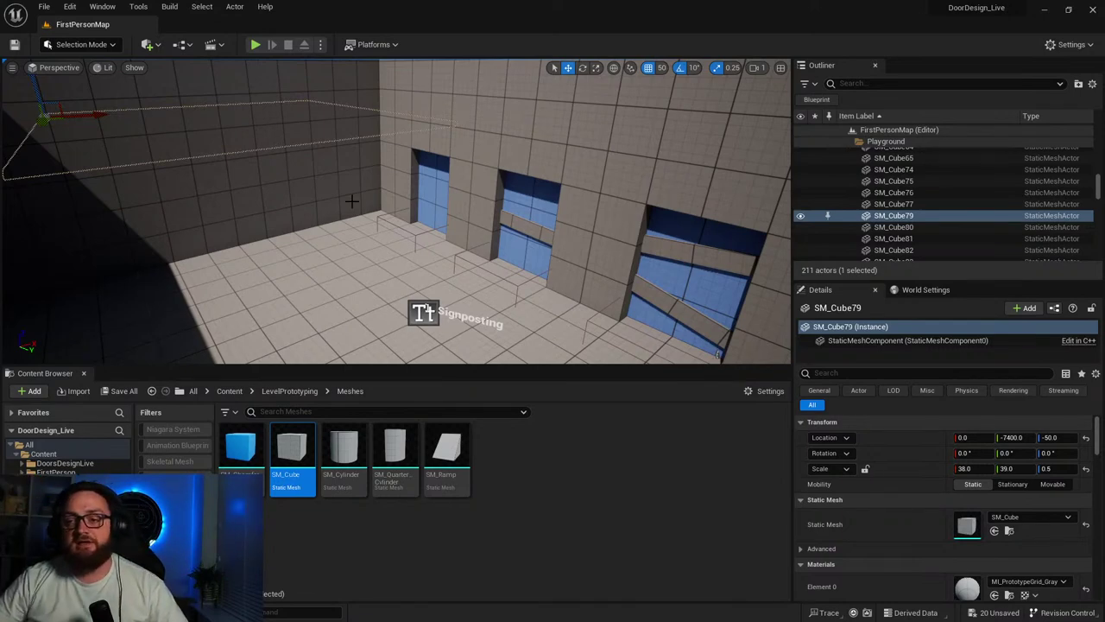
right_click_drag(426, 259, 501, 251)
right_click_drag(395, 212, 328, 182)
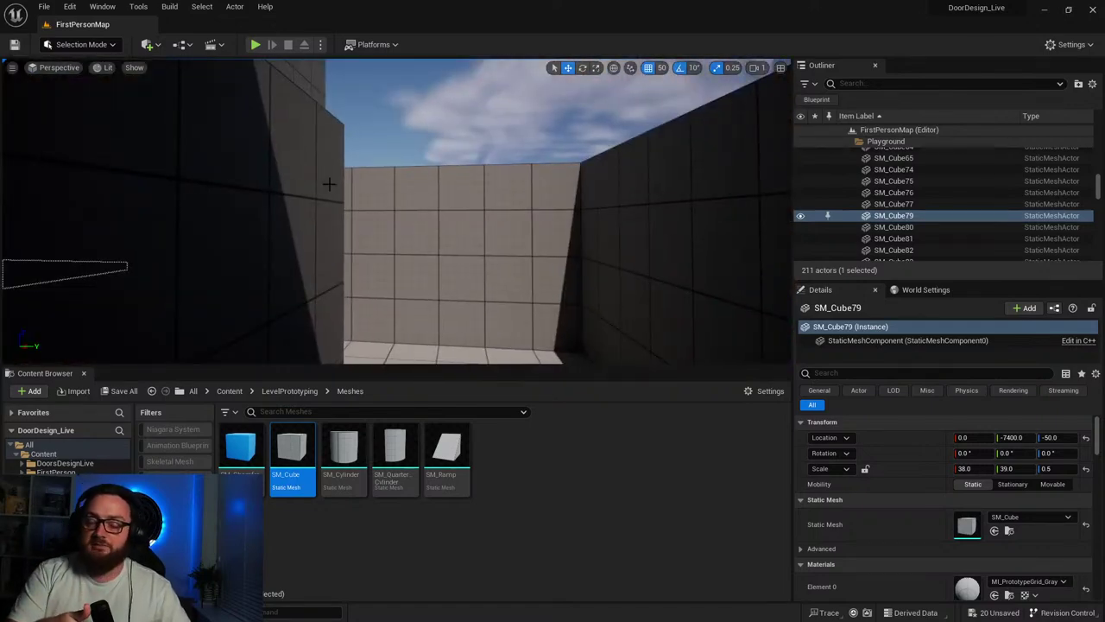
right_click_drag(329, 182, 423, 196)
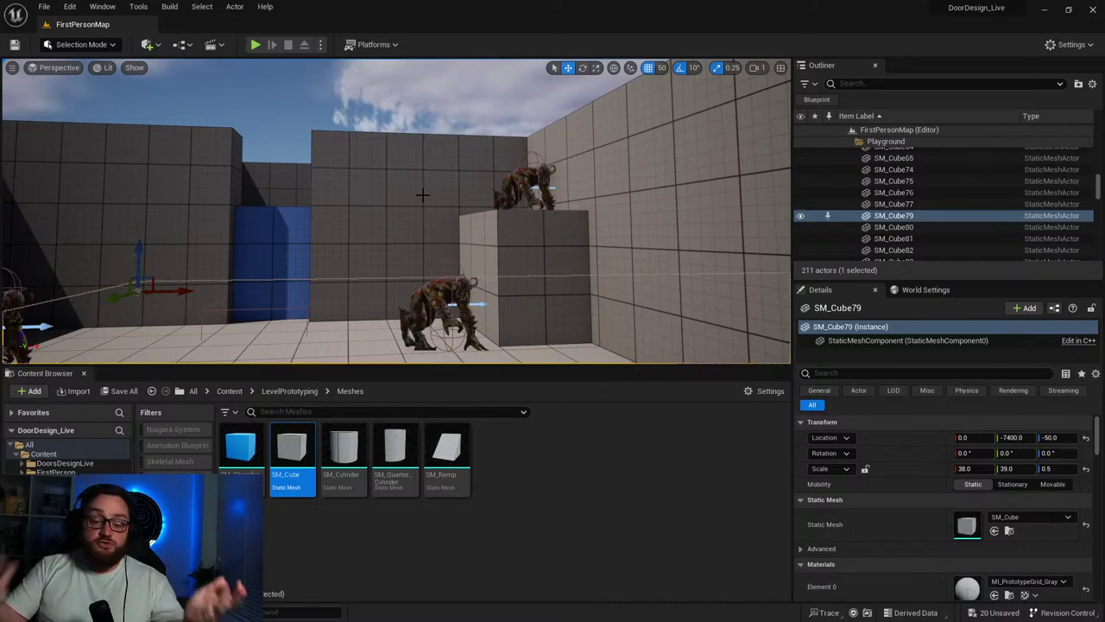
Examine the linked arenas, corridors and doorways of the door fighting examples from above.
right_click_drag(422, 195, 604, 196)
right_click_drag(371, 201, 411, 203)
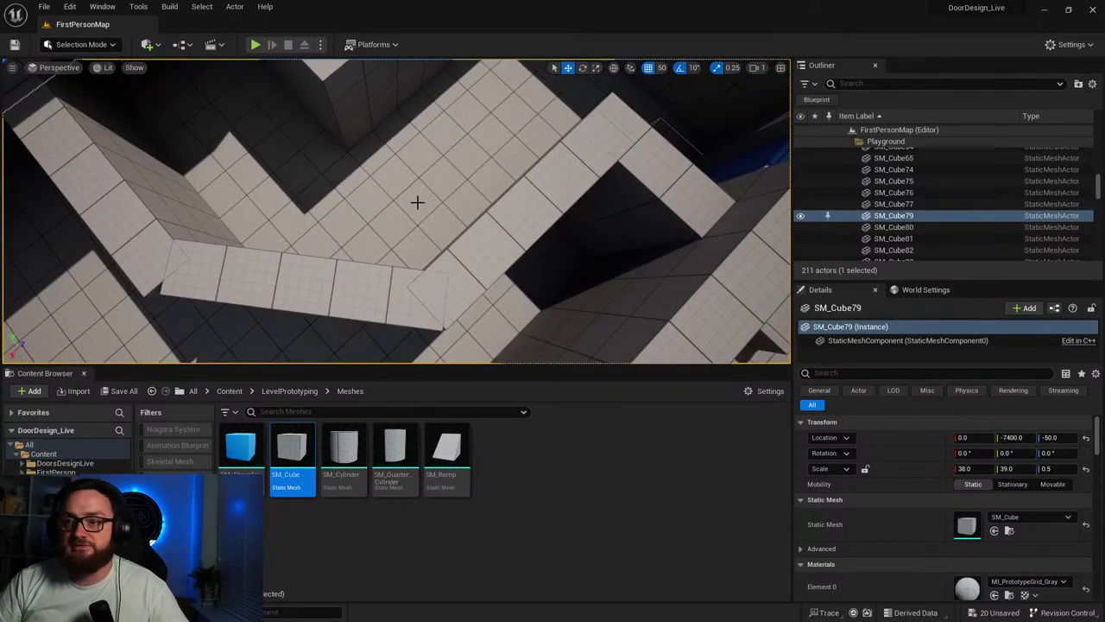
right_click_drag(418, 203, 477, 217)
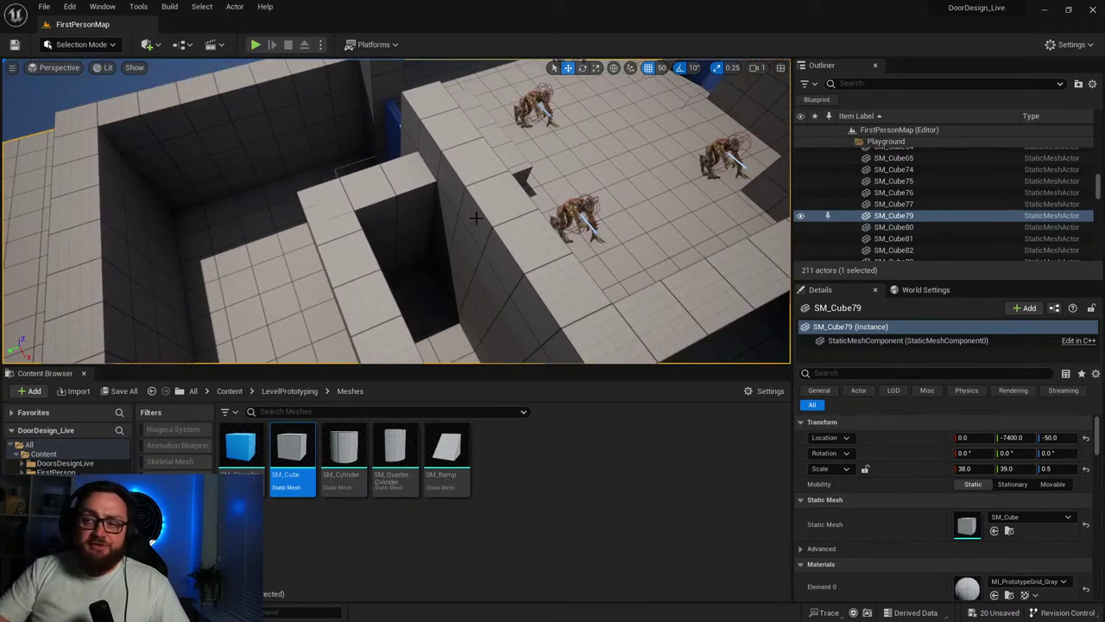
right_click_drag(476, 218, 493, 197)
right_click_drag(415, 204, 480, 239)
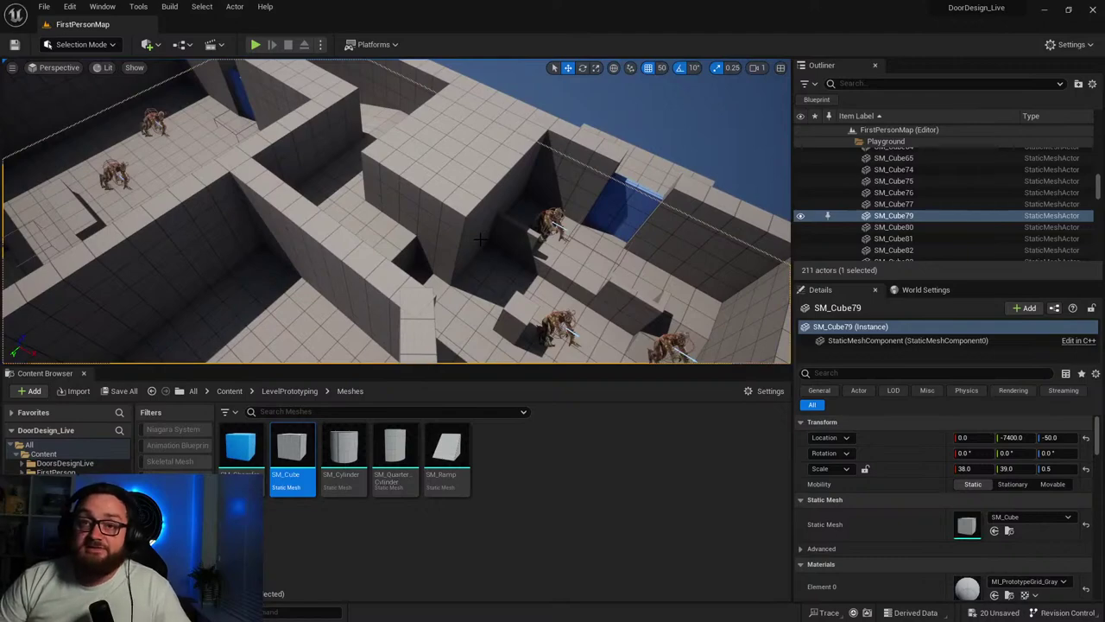
right_click_drag(426, 233, 539, 225)
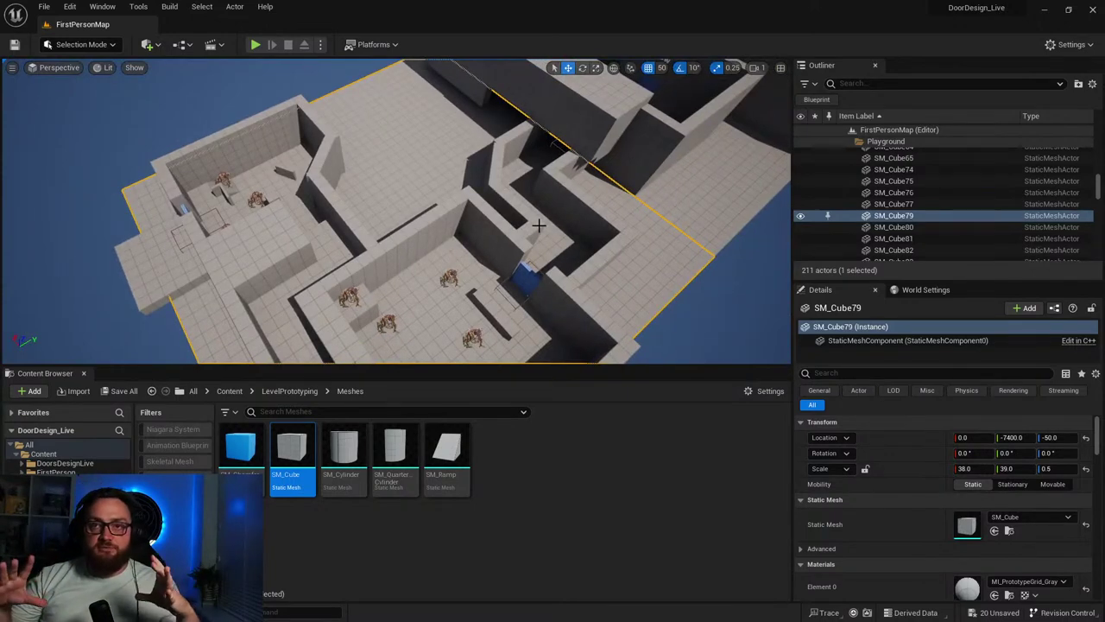
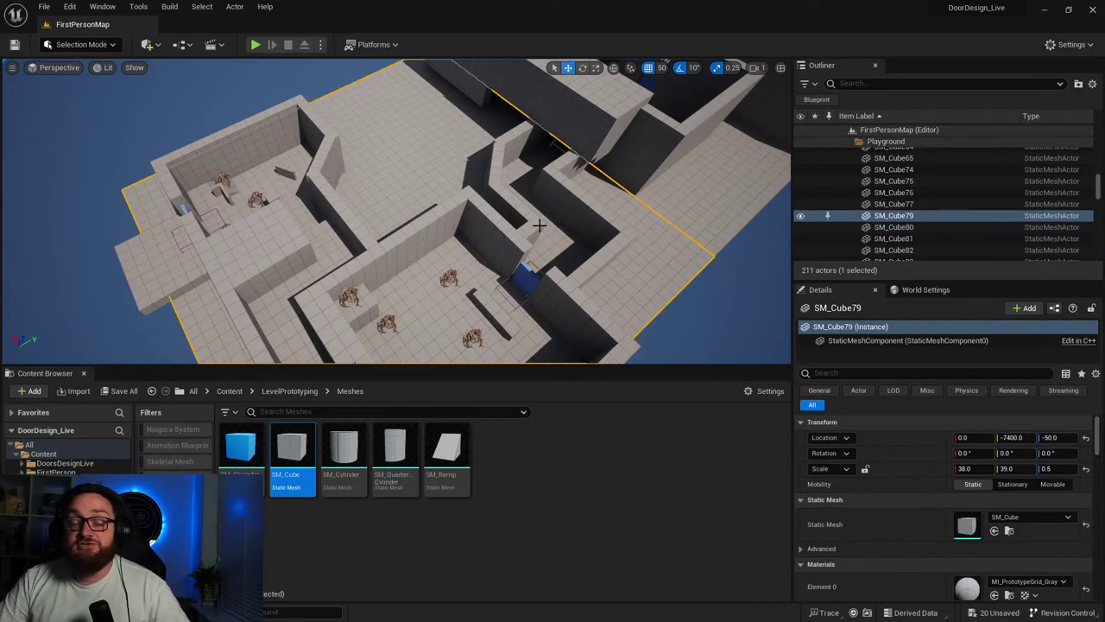
Move the corridor's outer side wall SM_Cube117 away from the arena along Y to -3600.
key("d")
right_click_drag(540, 225, 590, 233)
key("w")
key("s")
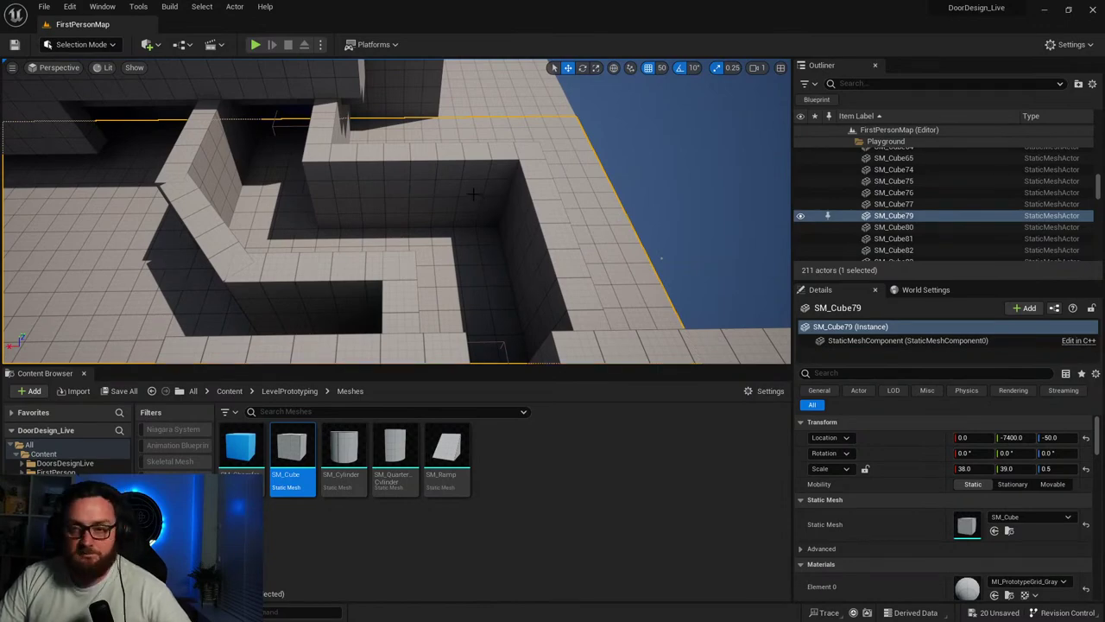
key("w")
right_click_drag(456, 157, 255, 155)
left_click(412, 136)
key("s")
right_click_drag(412, 136, 466, 134)
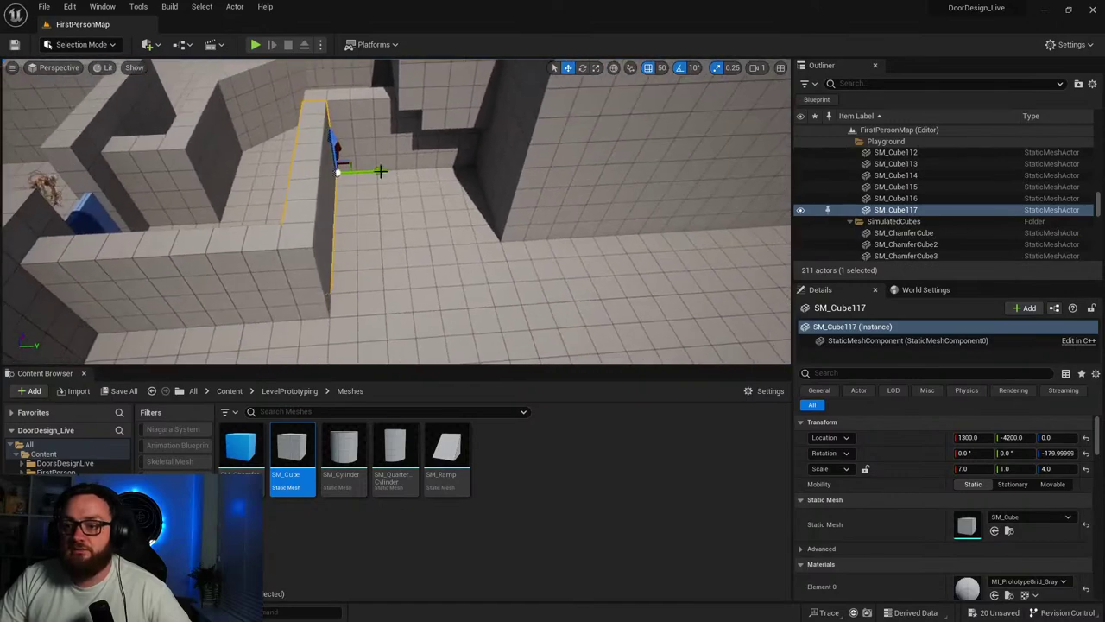
left_click_drag(380, 170, 498, 163)
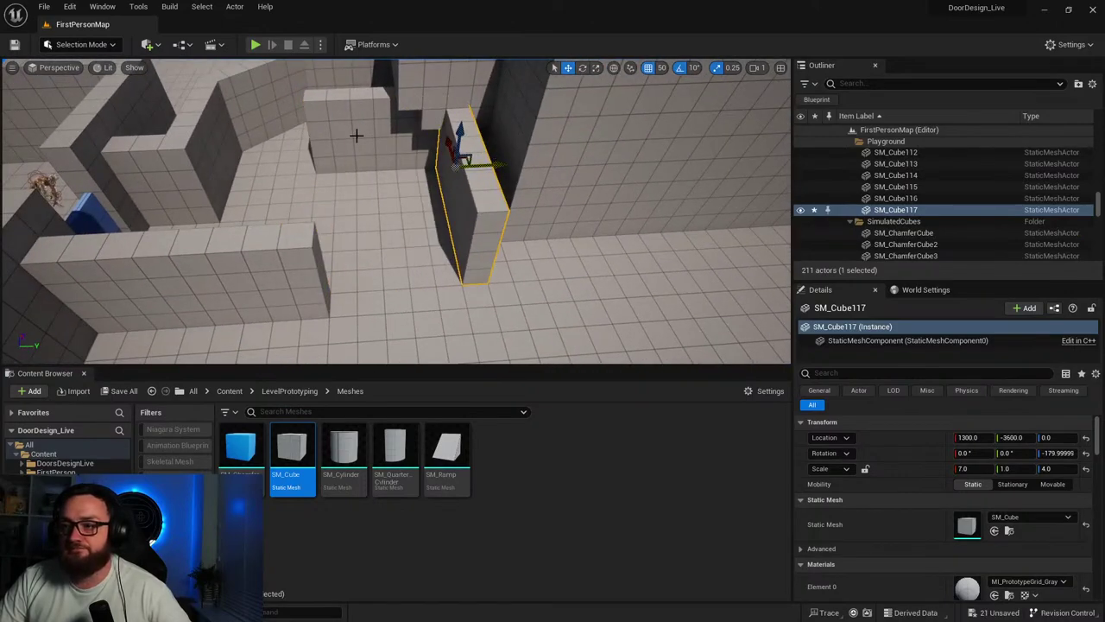
Shorten the wall SM_Cube74 beside the corridor opening to an X scale of 2.0.
left_click(343, 148)
right_click_drag(334, 181, 276, 194)
key("r")
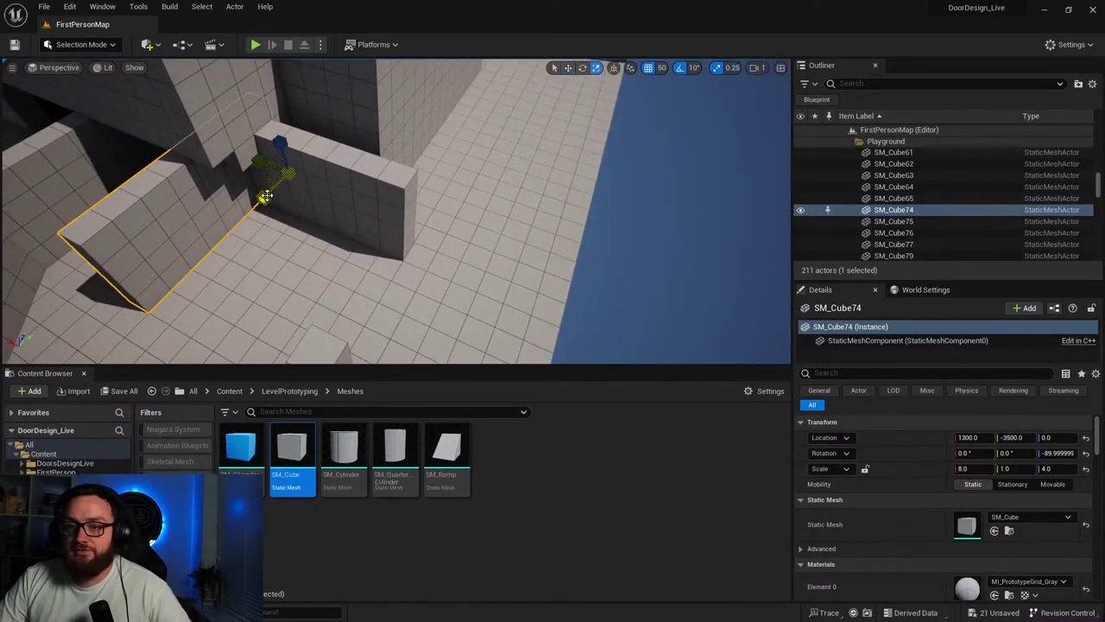
left_click_drag(276, 195, 261, 201)
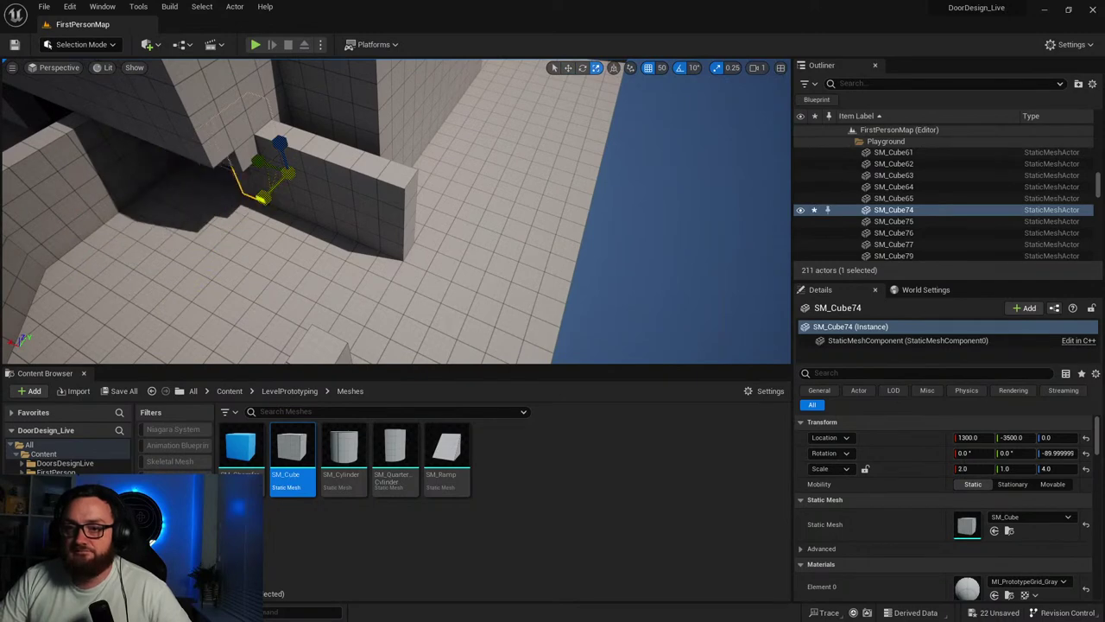
Lengthen the outer wall SM_Cube116 to an X scale of 14.0 so it reaches the far wall.
right_click_drag(325, 245, 276, 252)
left_click(345, 228)
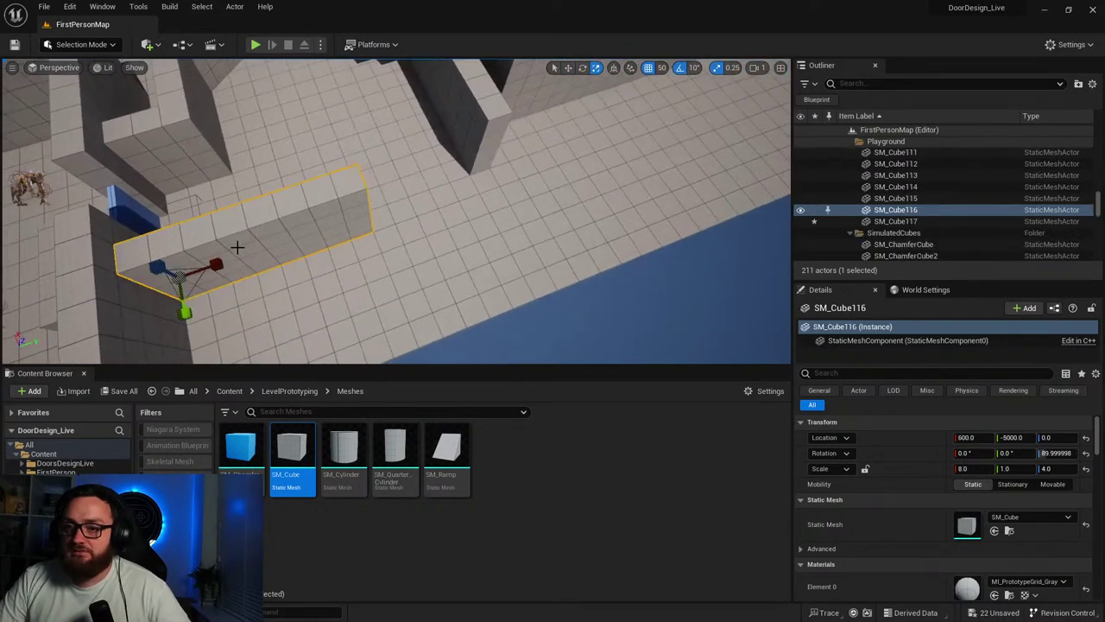
left_click_drag(216, 263, 272, 242)
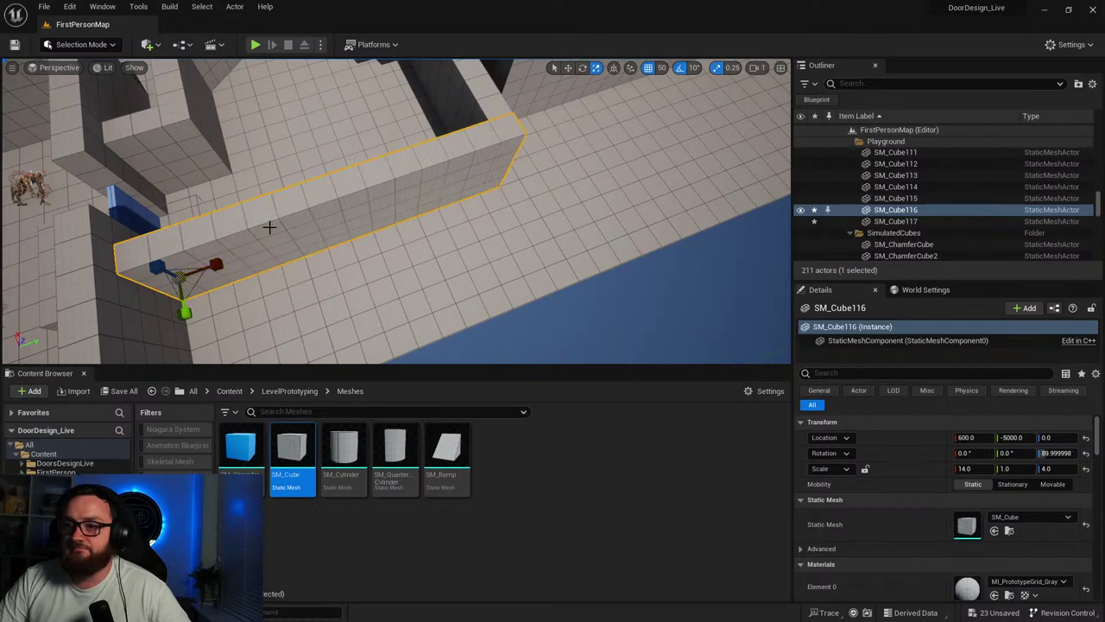
Add an SM_Cube as a low platform in the enclosed corner at X 600, Y -3900, scaled to 6 × 2 × 1.
right_click_drag(271, 227, 267, 267)
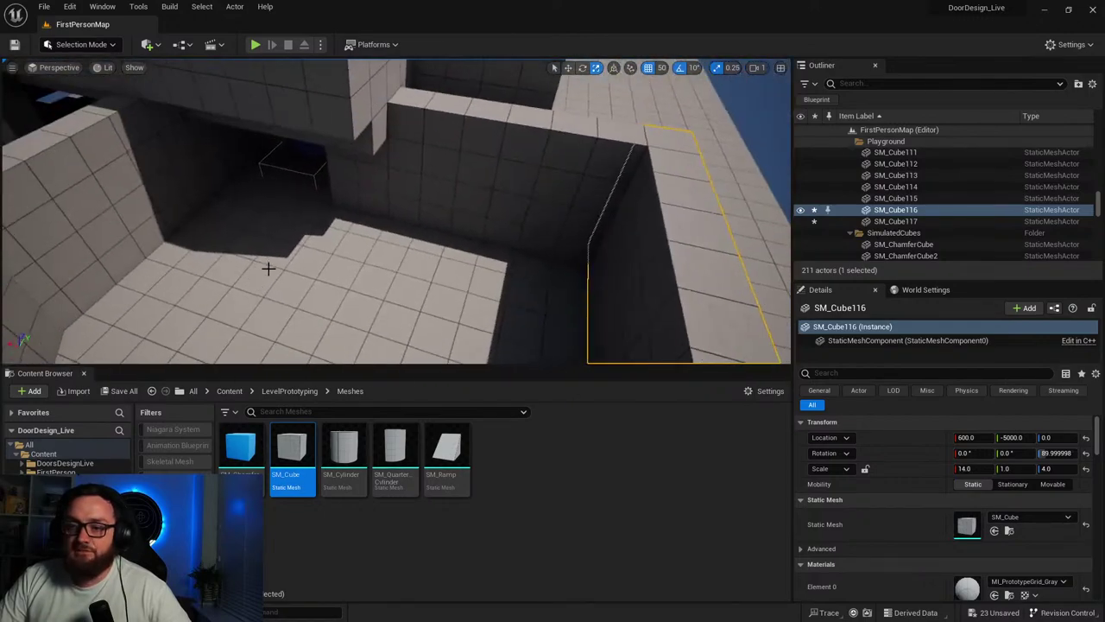
left_click_drag(292, 449, 226, 225)
key("w")
key("w")
key("r")
key("w")
left_click_drag(348, 251, 476, 296)
key("r")
right_click_drag(476, 296, 471, 291)
Duplicate the low platform rotated -90° along the adjoining wall and shorten the copy to an X scale of 3.0.
key("e")
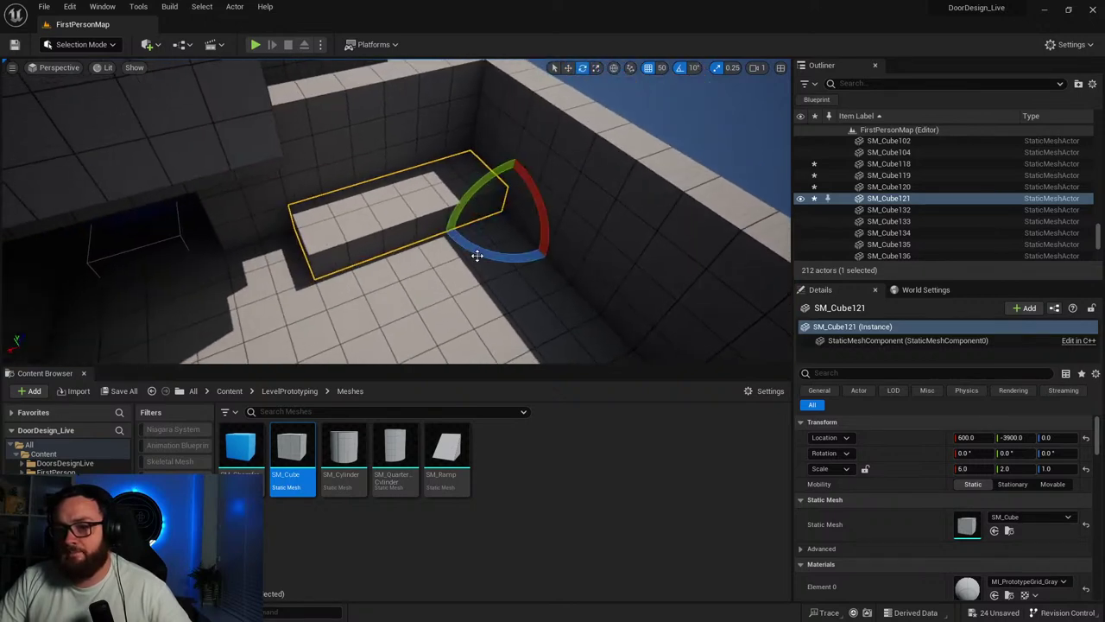
left_click_drag(476, 254, 550, 259, "alt")
right_click_drag(544, 259, 483, 224)
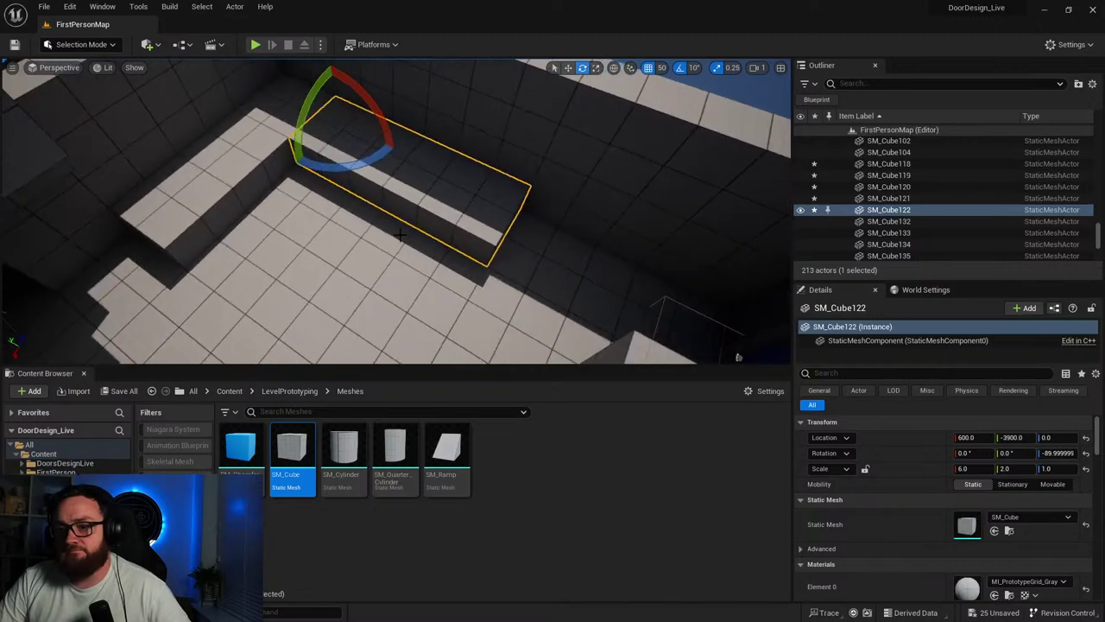
key("r")
left_click_drag(368, 132, 369, 135)
right_click_drag(369, 136, 225, 125)
Add an SM_Ramp at the door end of the platform, rotated -90°, scaled to 2 × 1.25 × 1, at X 1200, Y -3700.
right_click_drag(699, 329, 308, 358)
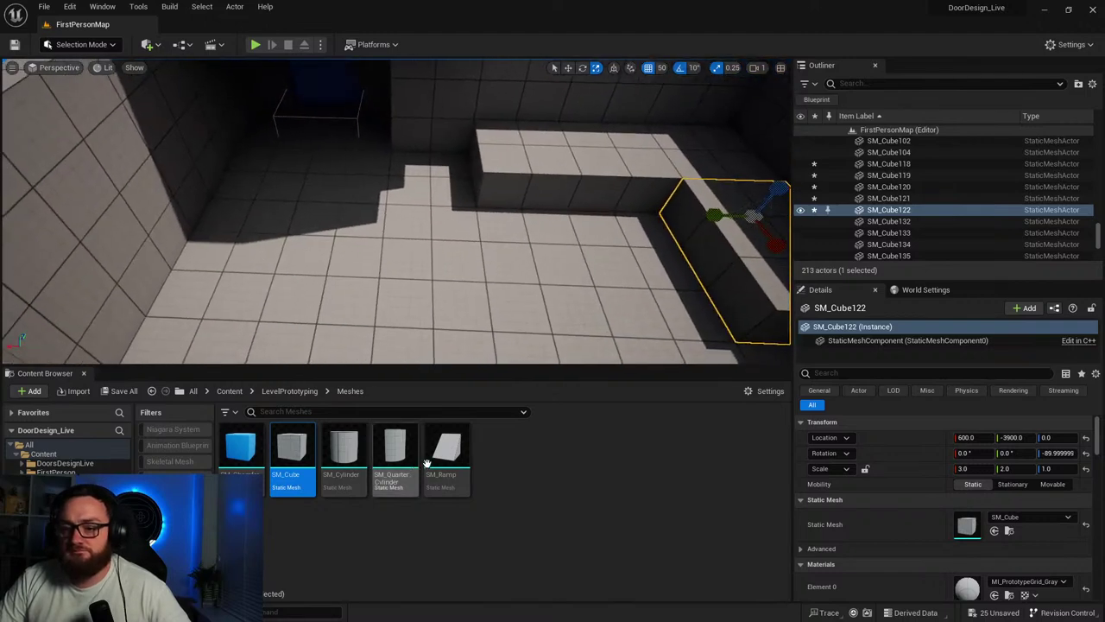
left_click_drag(447, 453, 428, 250)
key("e")
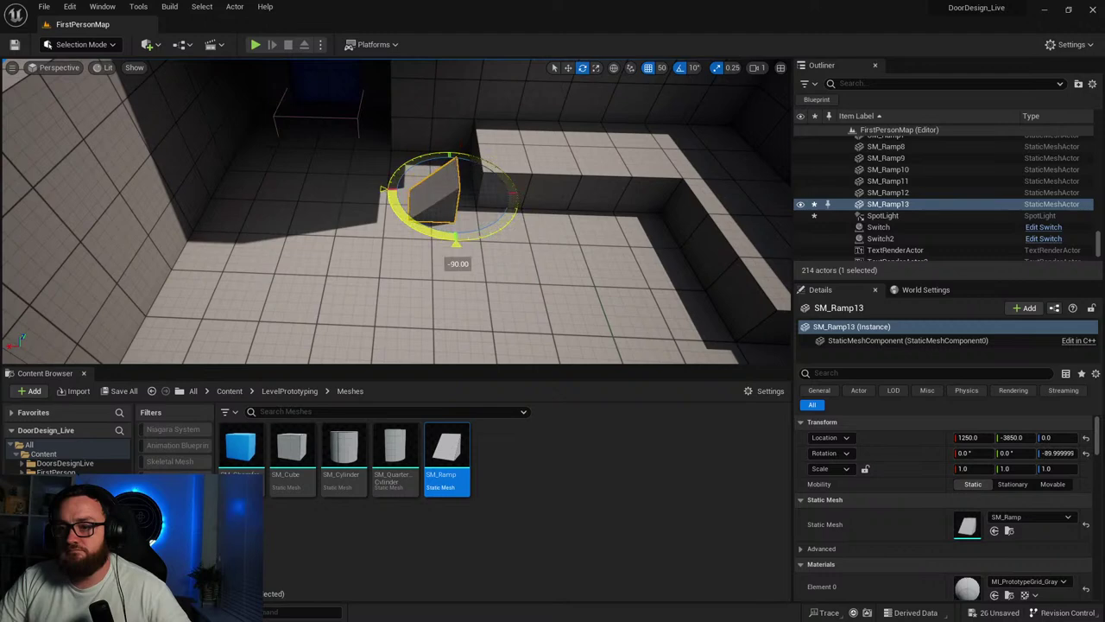
mouse_move(414, 291)
right_mouse_down()
mouse_move(510, 298)
mouse_move(414, 291)
right_mouse_up()
key("r")
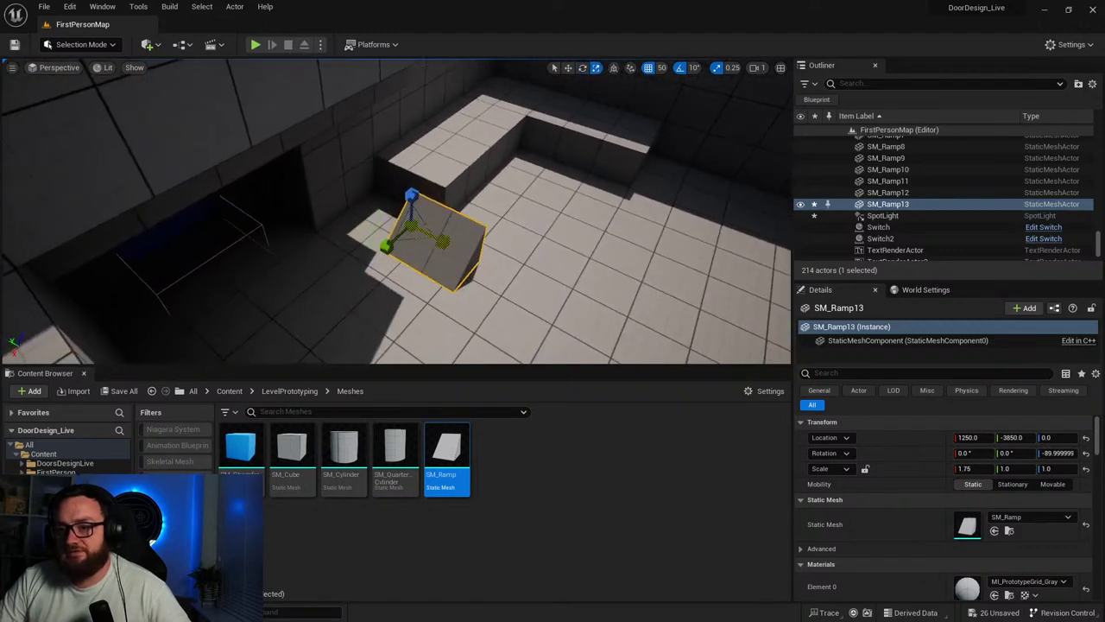
key("w")
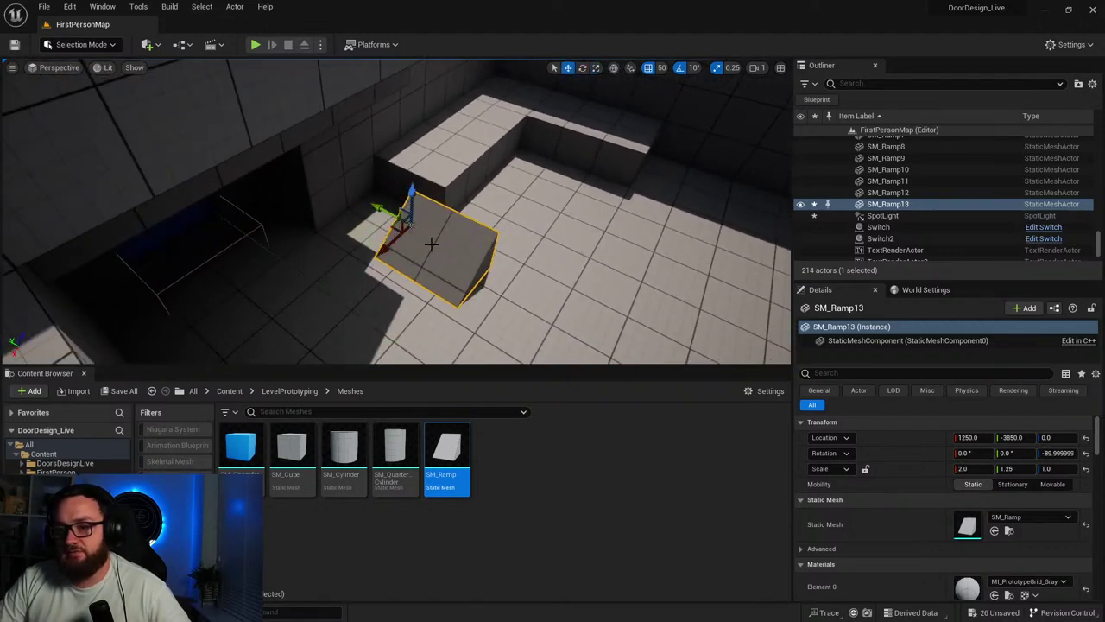
left_click_drag(333, 196, 343, 217)
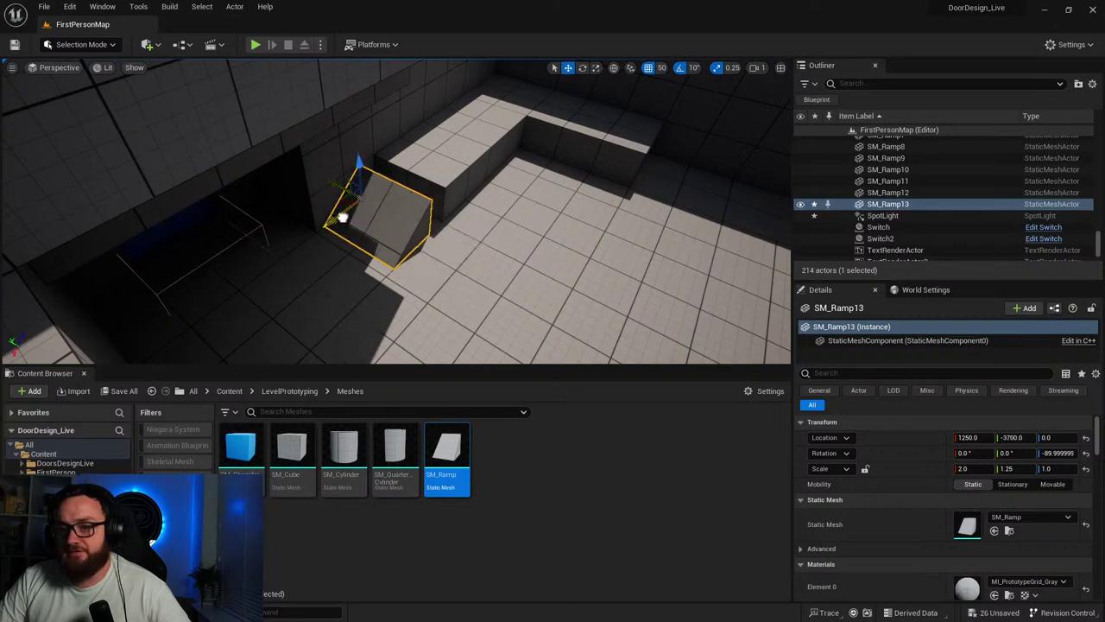
Duplicate the ramp with a Z rotation of -180° and place the copy at the platform's other end, X 800, Y -4200.
right_click_drag(433, 245, 295, 163)
key("e")
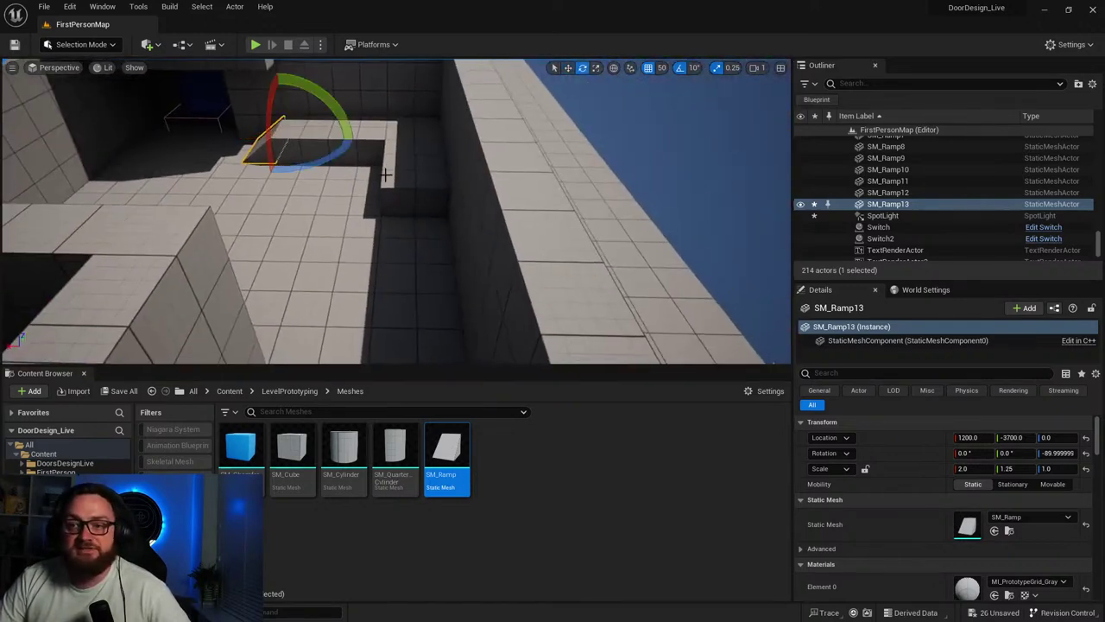
left_click_drag(296, 162, 223, 173, "alt")
key("w")
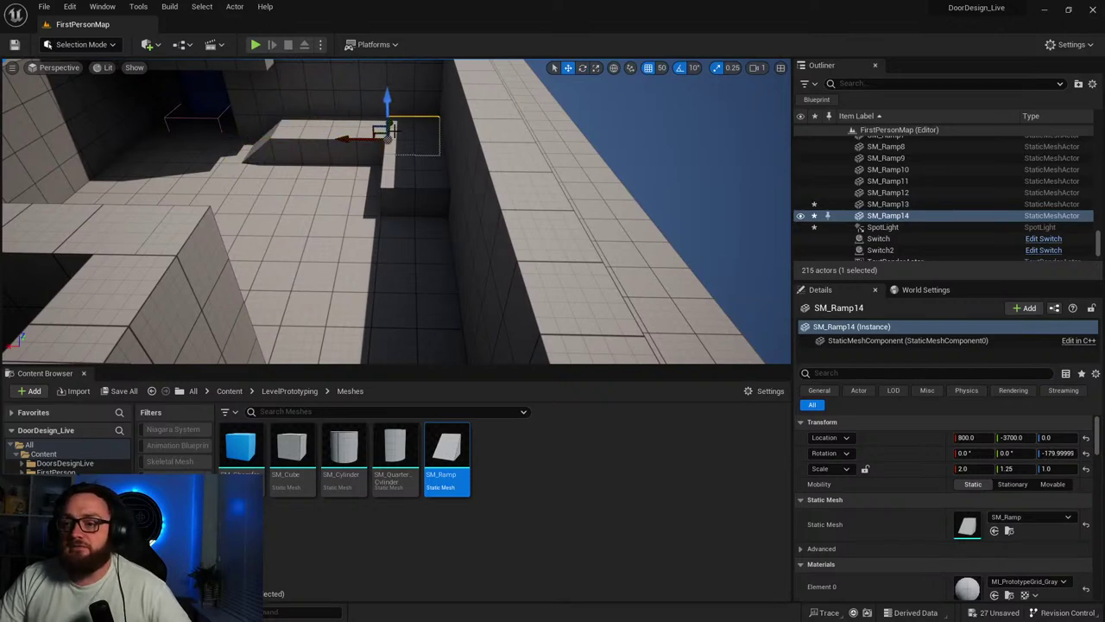
left_click_drag(392, 198, 389, 195)
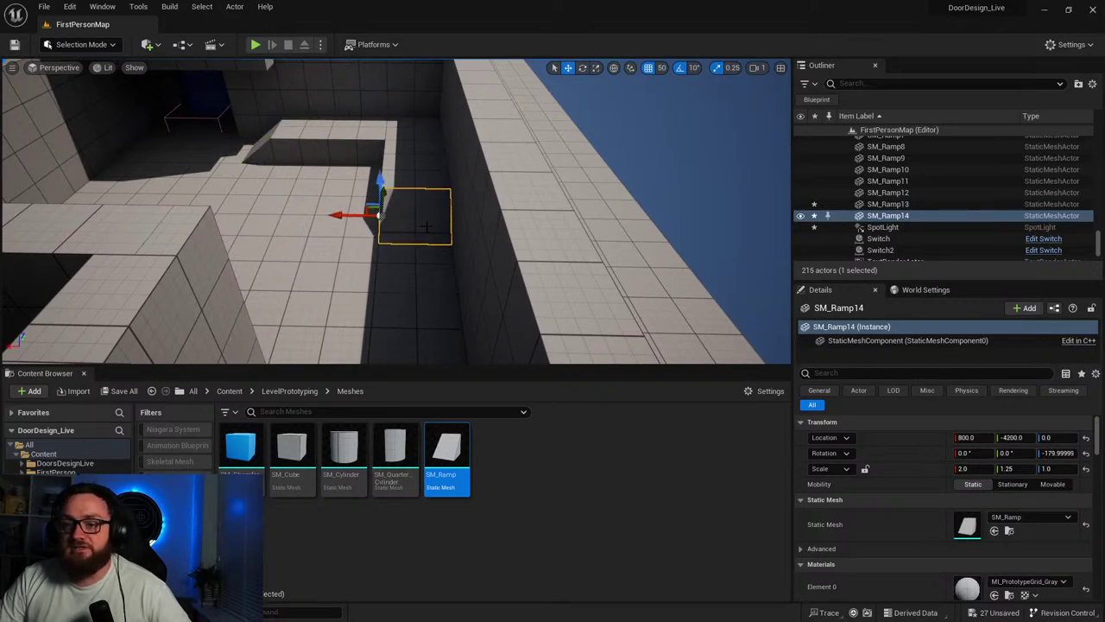
Add an SM_Cylinder pillar on the arena floor at X 1300, Y -4400 with a Z scale of 4.5.
right_click_drag(503, 261, 380, 264)
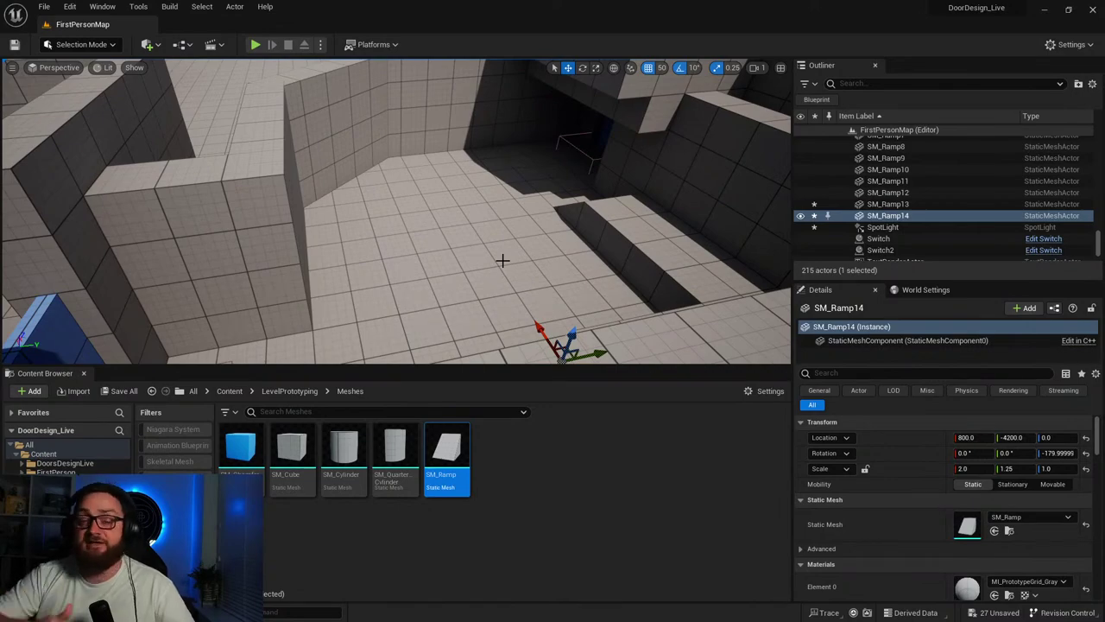
right_click_drag(512, 219, 534, 233)
key("w")
key("s")
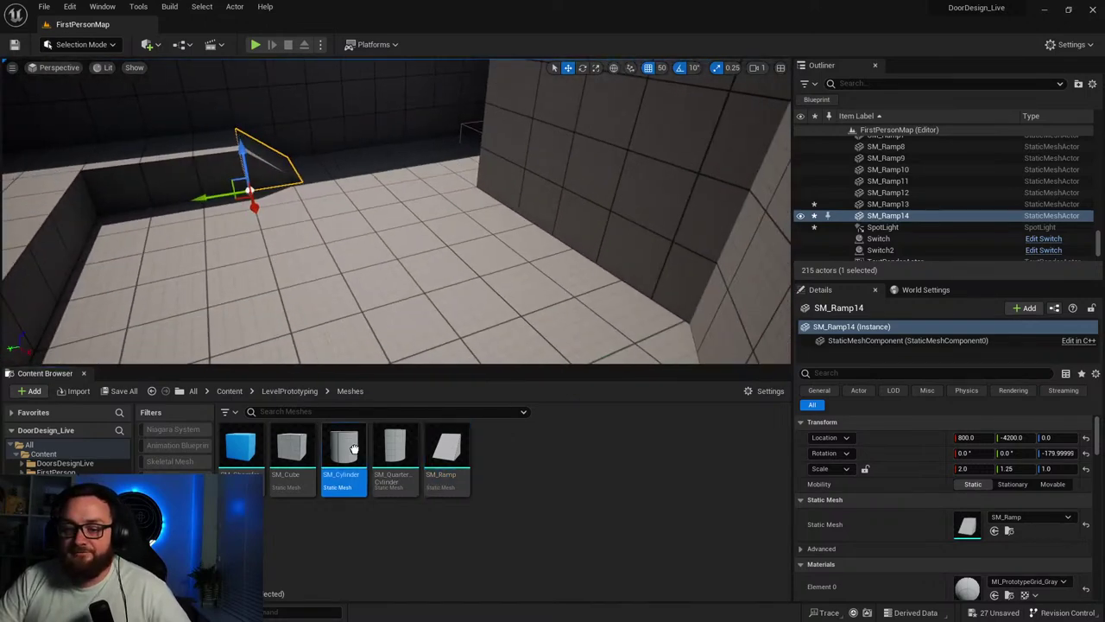
left_click_drag(354, 448, 427, 147)
right_click_drag(391, 342, 513, 375)
Move the pillar to Y -4650 against the wall and duplicate it to X 1800, Y -4350.
key("w")
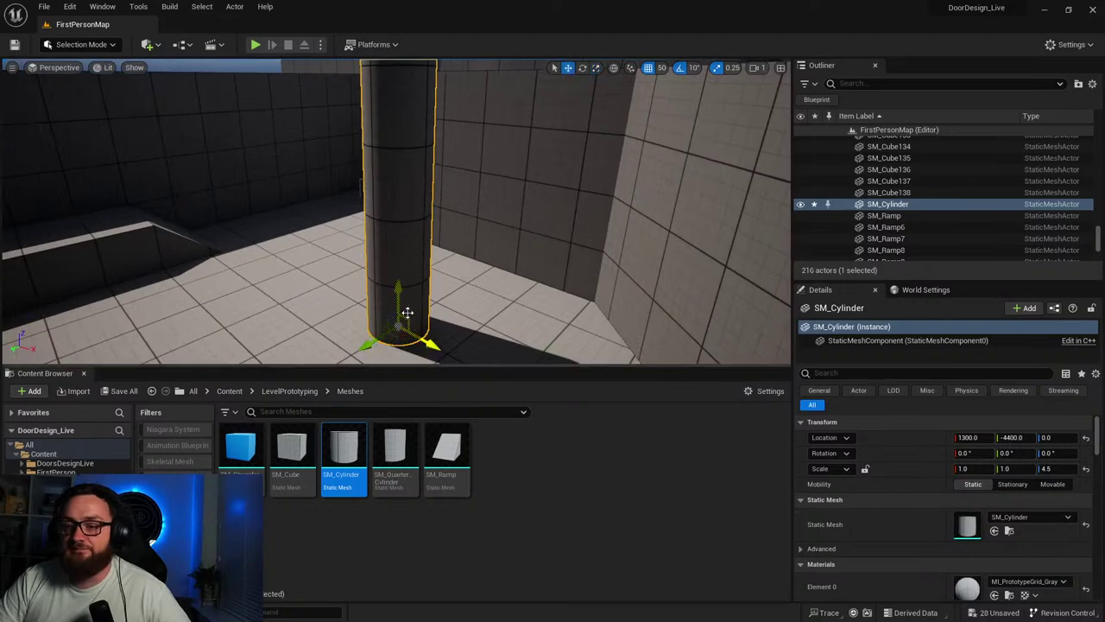
left_click_drag(373, 337, 459, 345)
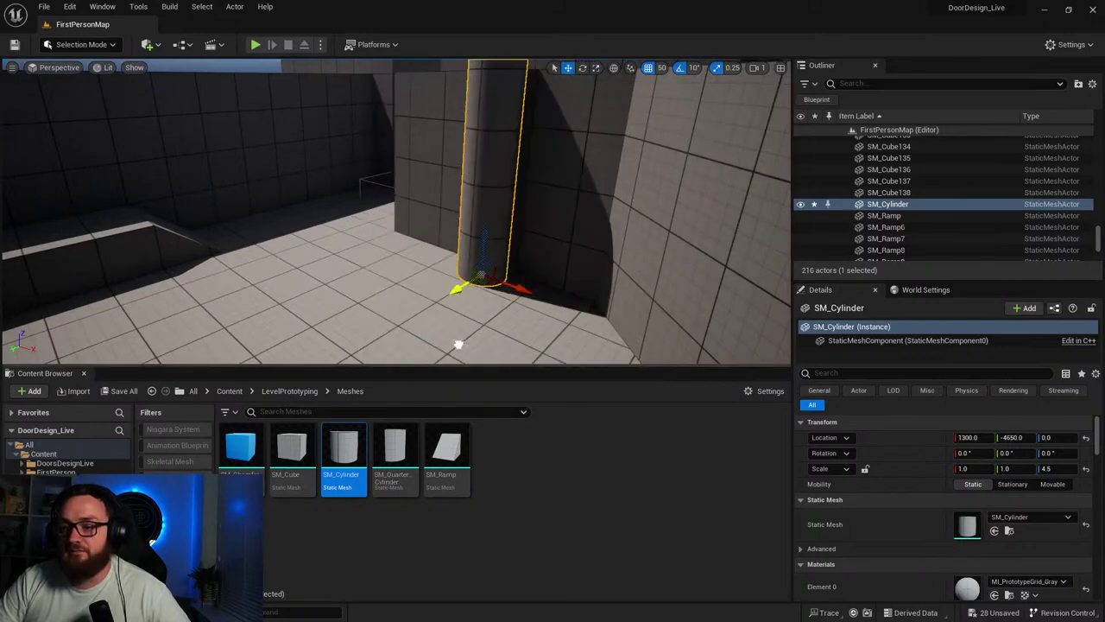
right_click_drag(454, 294, 596, 321)
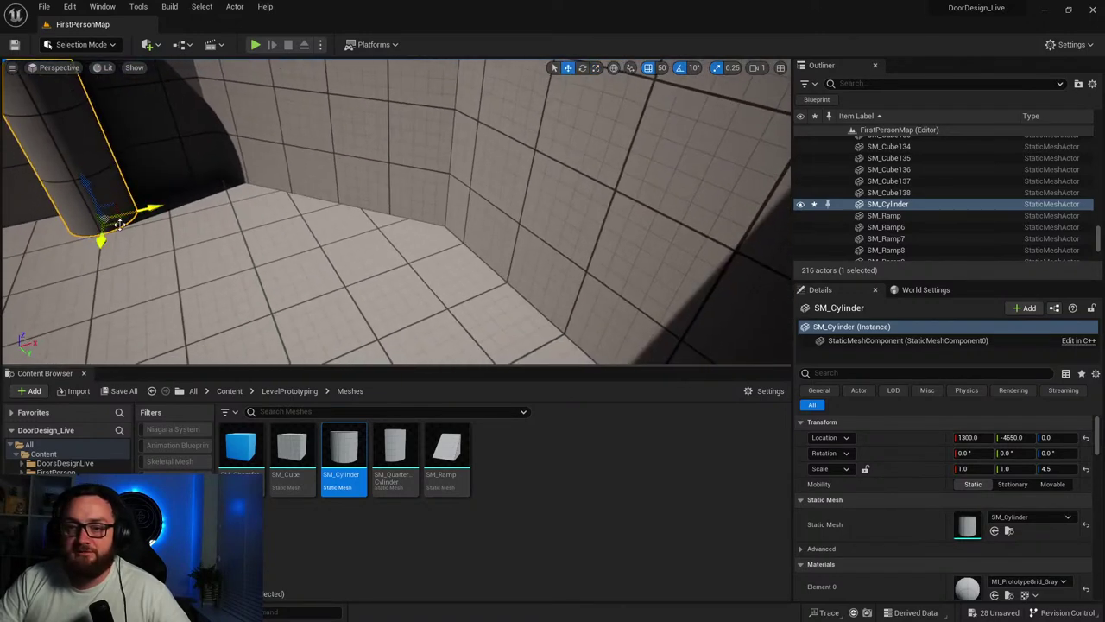
left_click_drag(120, 224, 458, 242, "alt")
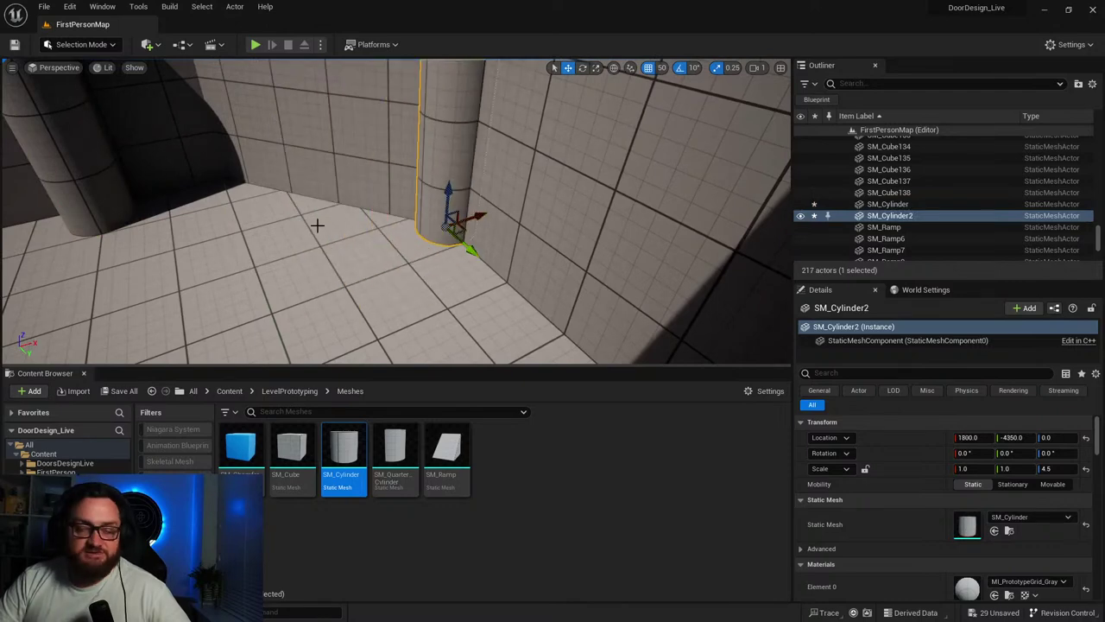
Review the pillared arena, the Signposting room's blue doors and the ramped platform at eye level.
right_click_drag(312, 225, 83, 112)
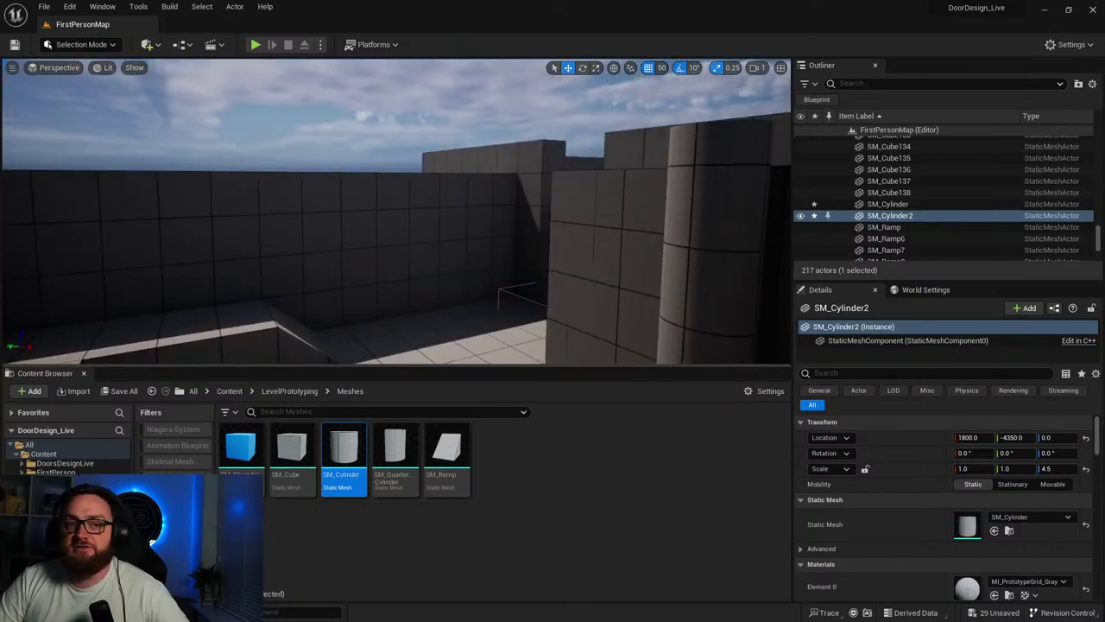
right_click_drag(83, 112, 405, 207)
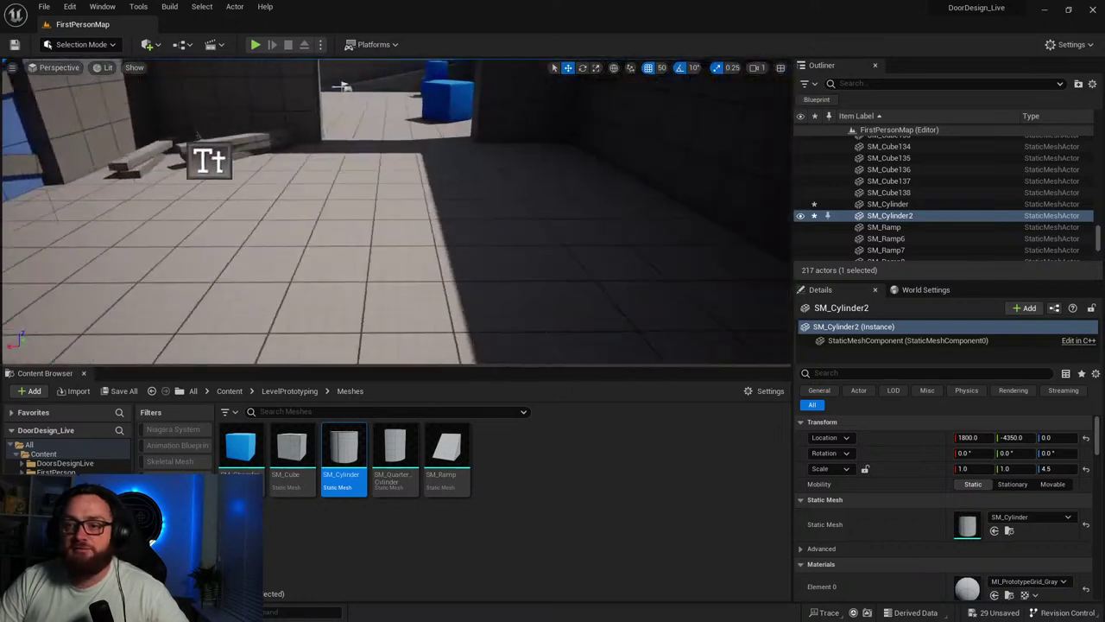
right_click_drag(34, 215, 346, 247)
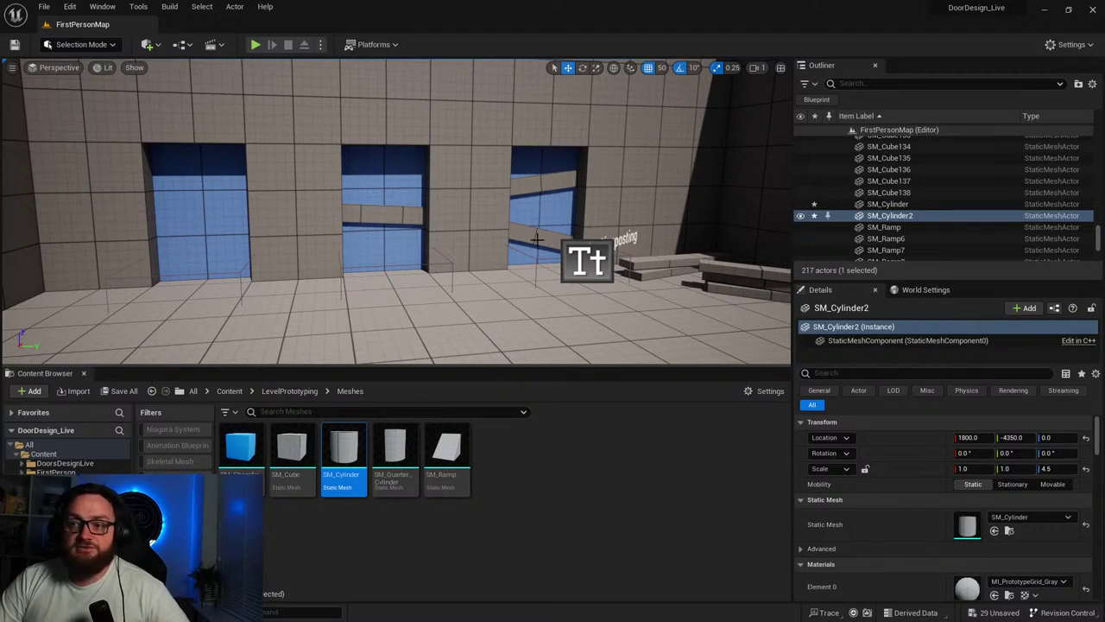
right_click_drag(537, 240, 437, 279)
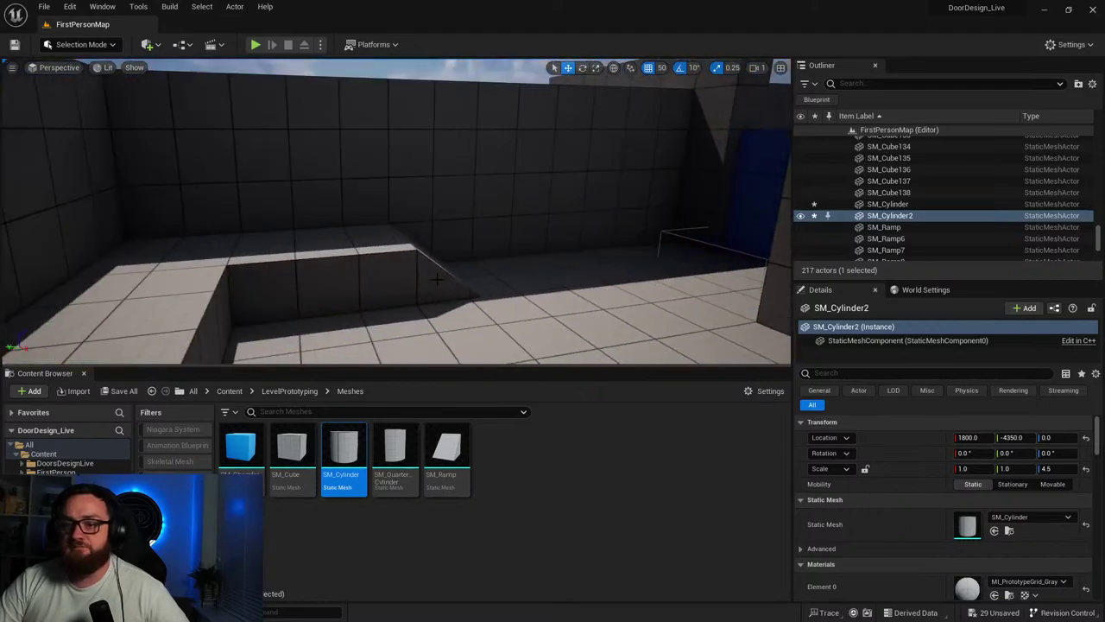
right_click_drag(468, 316, 733, 362)
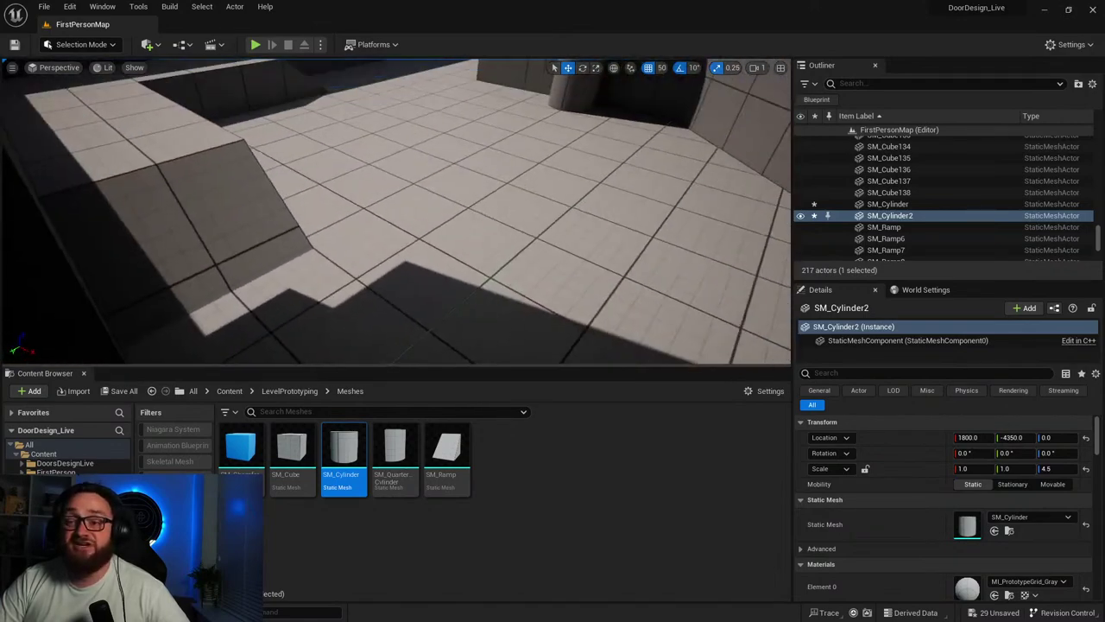
Play from the arena floor near the ramp, walk around the blue door and raised platform, and end the session.
right_click(464, 253)
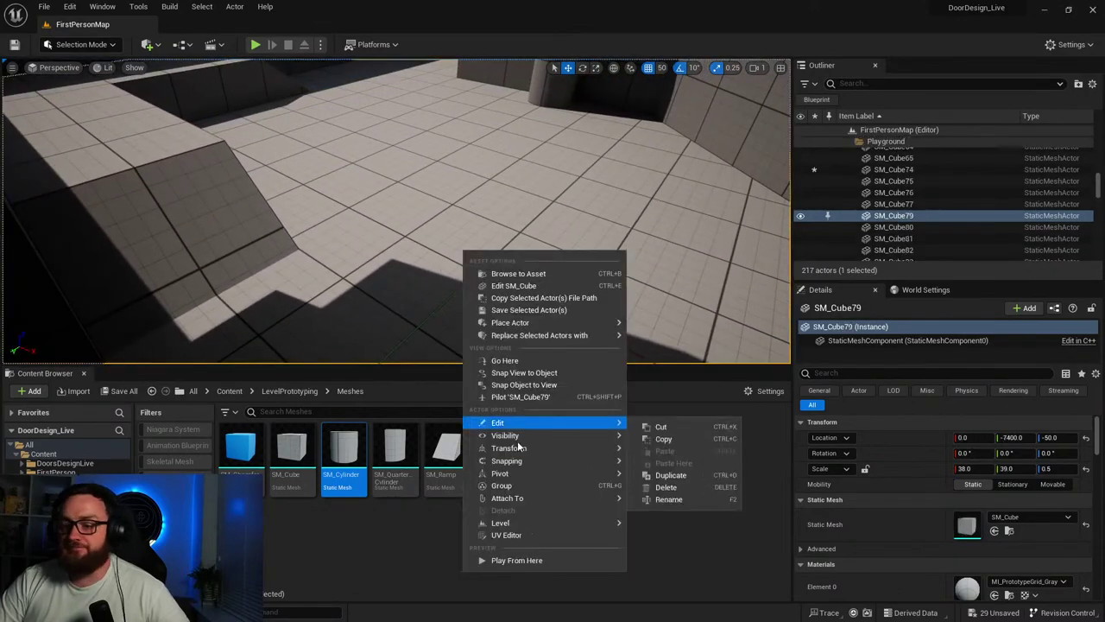
left_click(520, 557)
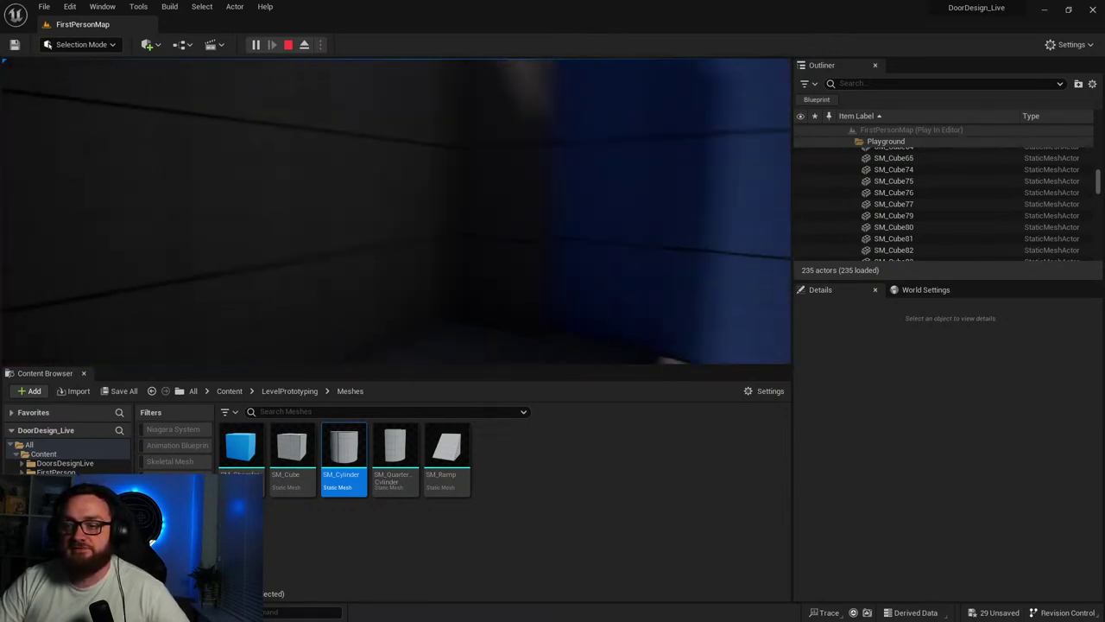
key("w")
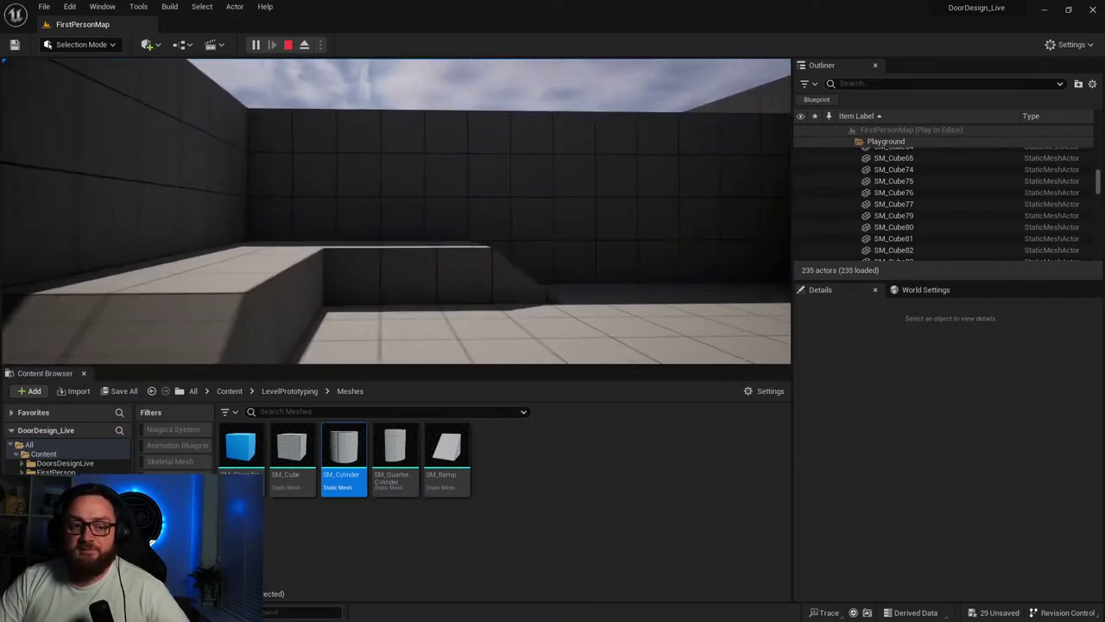
key("Escape")
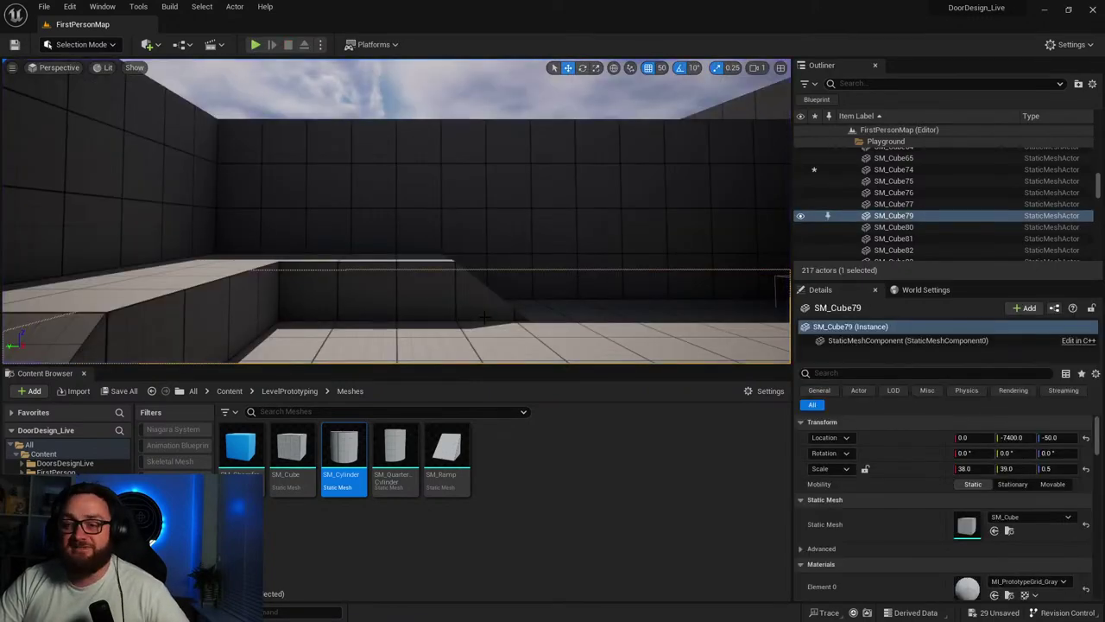
Add an SM_Cube on the floor strip outside the arena at X 50, Y -4700 and scale it uniformly to 12.
right_click_drag(484, 318, 423, 349)
left_click_drag(302, 445, 321, 313)
right_click_drag(365, 299, 369, 296)
key("r")
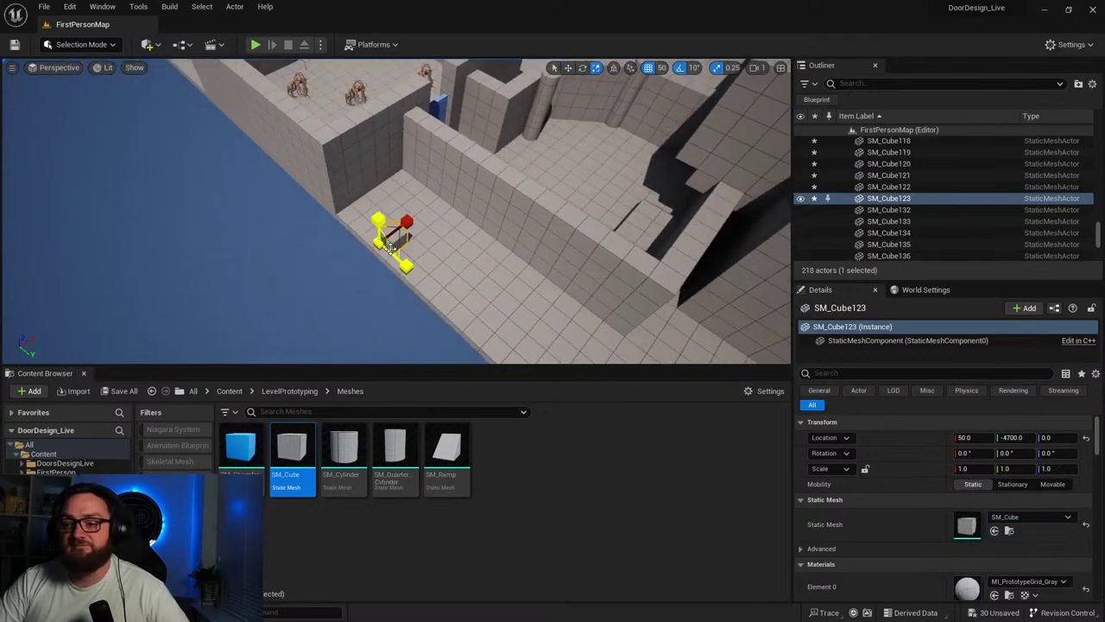
left_click_drag(381, 242, 475, 194)
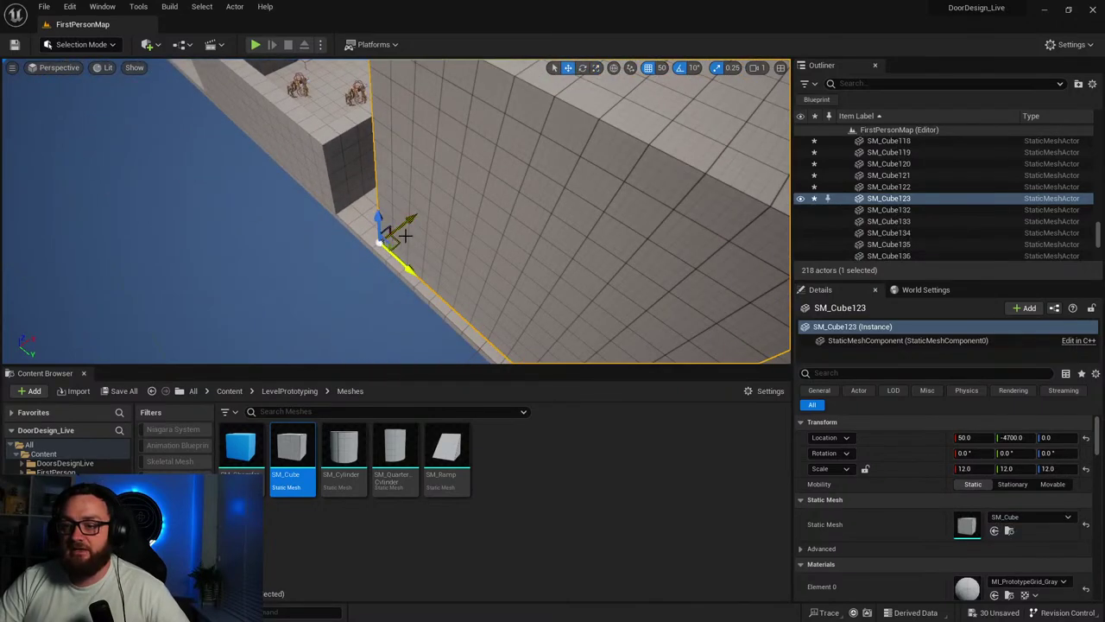
Move the large block away from the level to X -1850, Y -6100.
left_click_drag(410, 223, 226, 358)
right_click_drag(439, 279, 444, 256)
left_click_drag(440, 192, 402, 111)
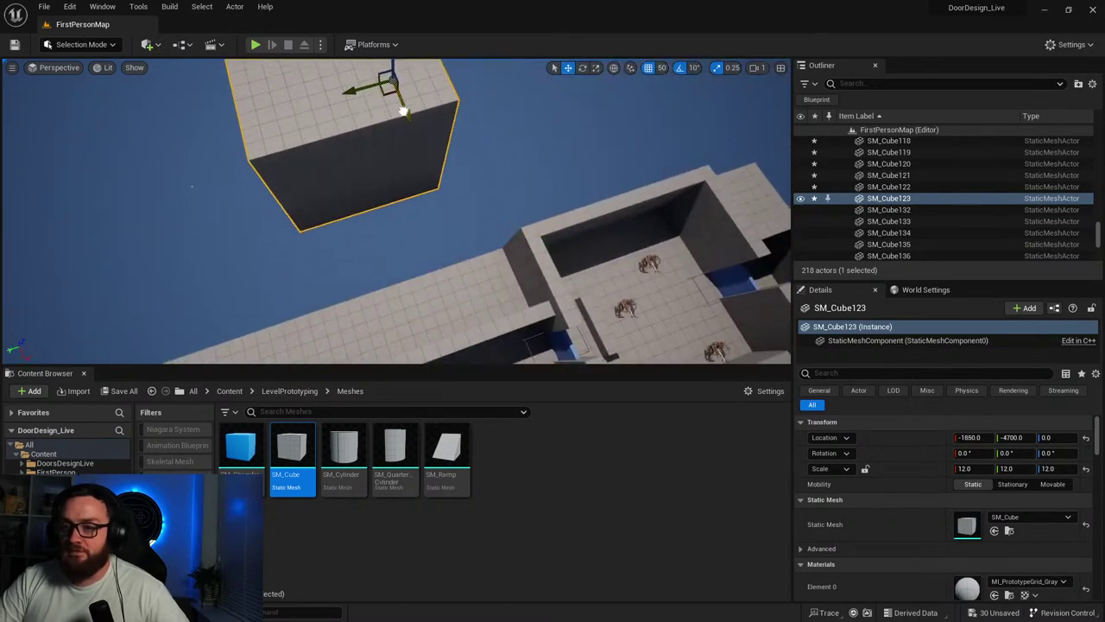
right_click_drag(399, 121, 445, 76)
left_click_drag(285, 249, 423, 210)
Stretch the large block vertically to a Z scale of 20.0.
key("r")
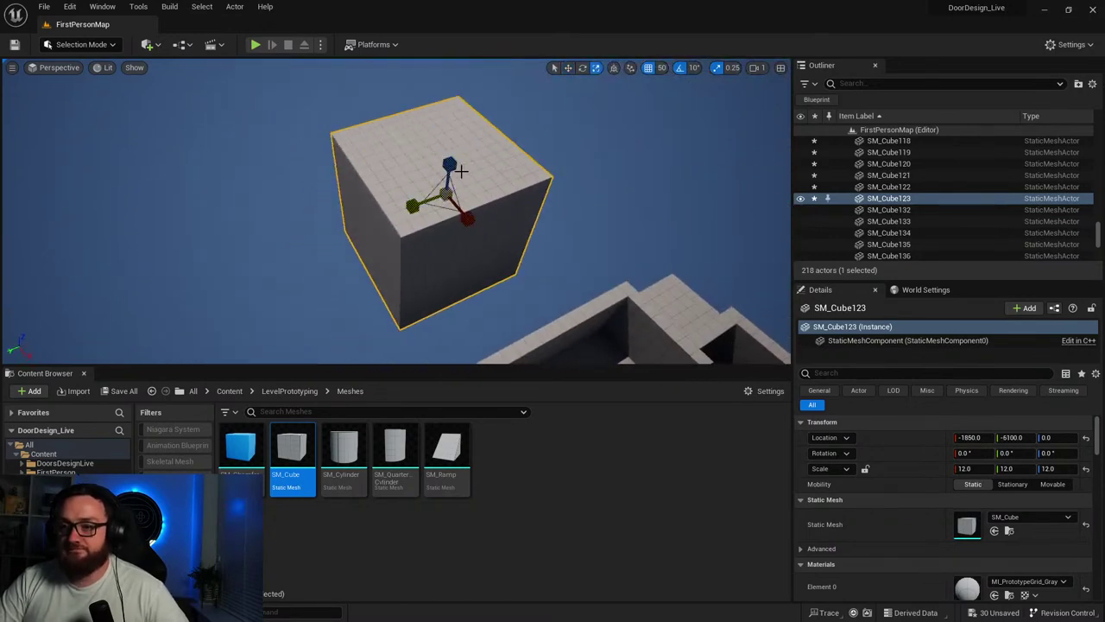
left_click_drag(448, 164, 449, 117)
mouse_move(436, 275)
right_mouse_down()
mouse_move(446, 234)
mouse_move(436, 274)
right_mouse_up()
key("w")
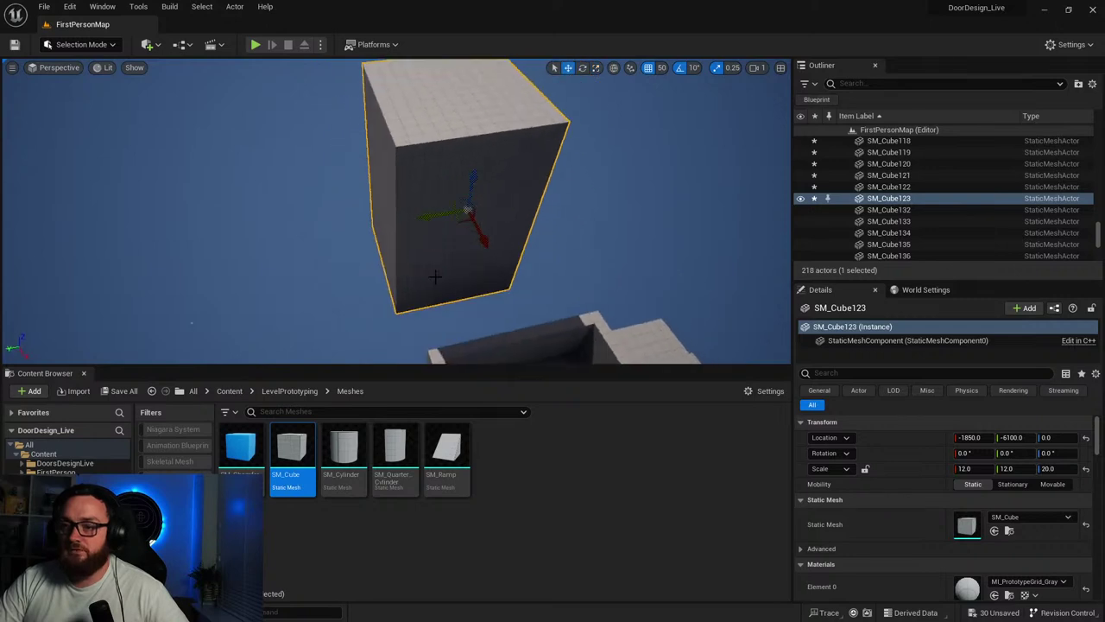
Duplicate the large block to further spots outside the level, including one at X 4450, Y -5550 with a Z scale of 19.0.
left_click_drag(428, 217, 245, 190, "alt")
right_click_drag(255, 280, 419, 289)
right_click_drag(163, 328, 163, 328)
left_click_drag(163, 328, 794, 179, "alt")
right_click_drag(658, 223, 777, 224)
Place the farthest block copy at X 6650, Y -6750 and enlarge it to a Y scale of 19.5 and Z scale of 29.0.
left_click_drag(525, 184, 482, 161)
key("r")
left_click_drag(434, 110, 434, 91)
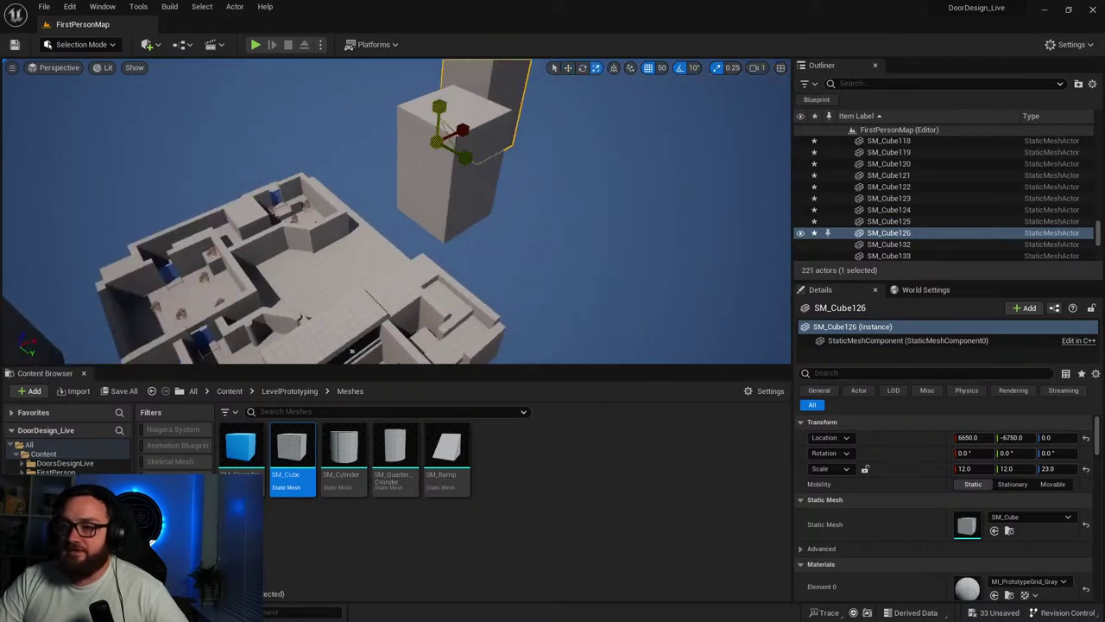
left_click_drag(462, 161, 488, 170)
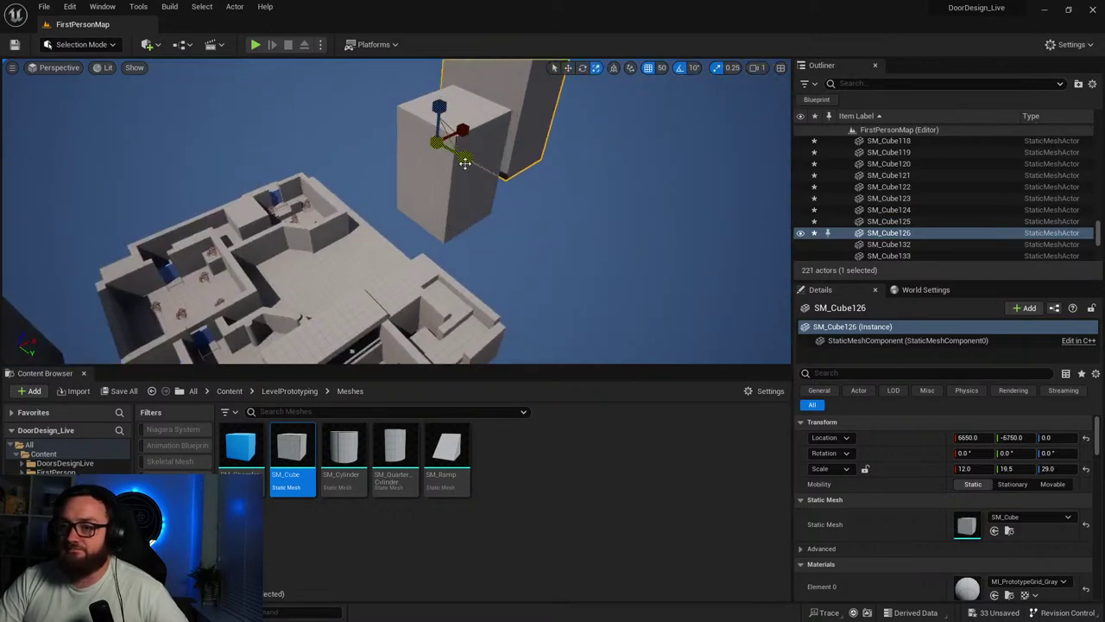
Duplicate the block at X 4450, Y -5550 to X 3600, Y -4600 and shorten the copy vertically.
left_click(446, 204)
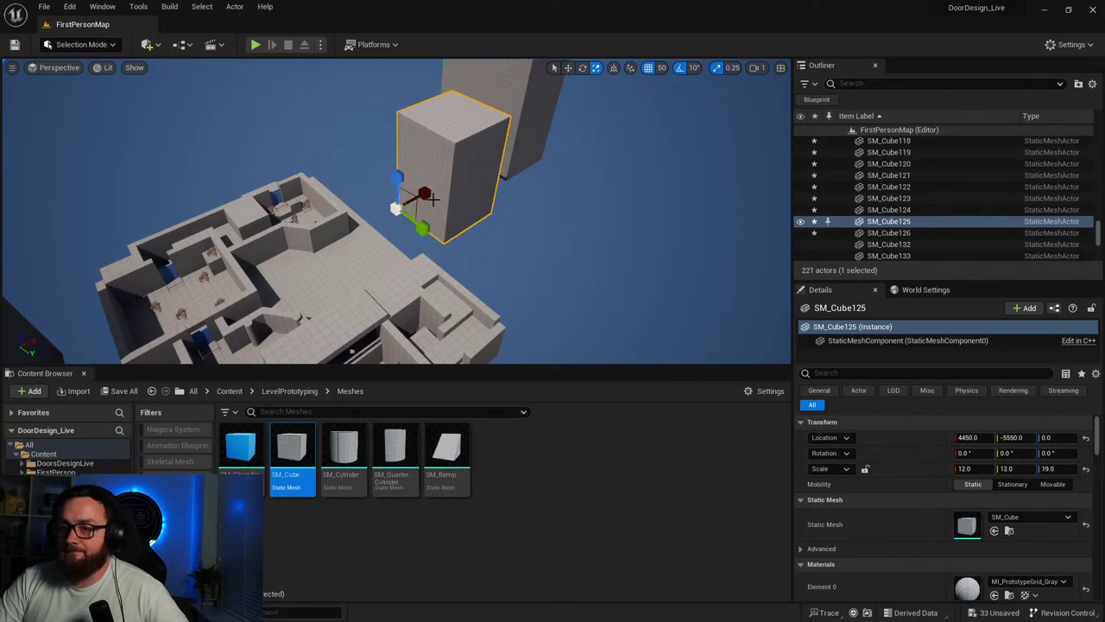
left_click_drag(432, 239, 457, 268, "alt")
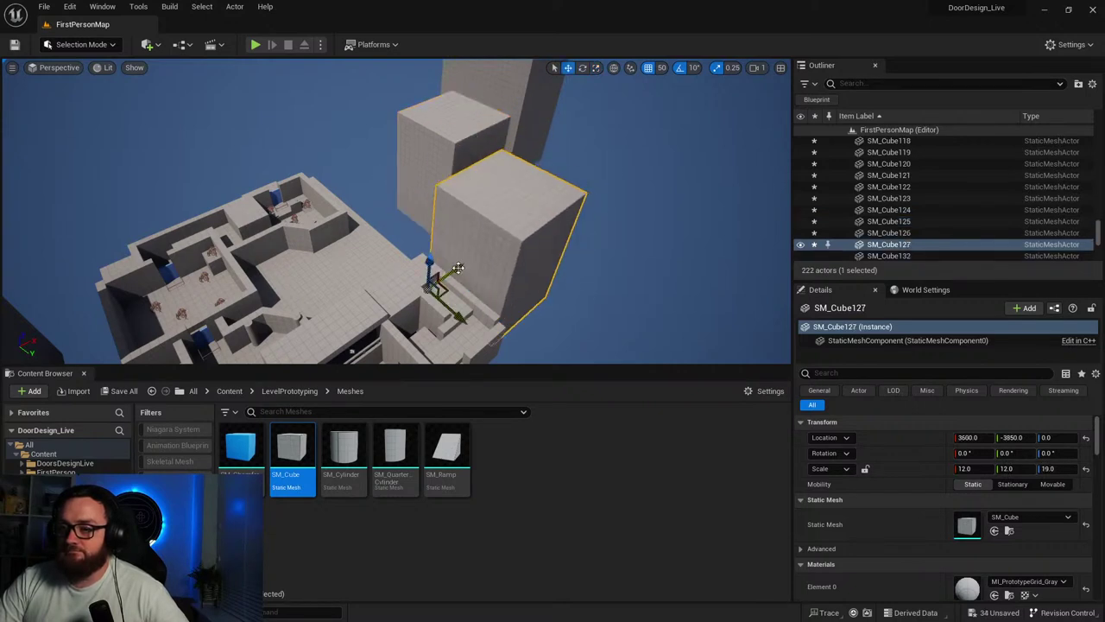
left_click_drag(459, 318, 421, 286)
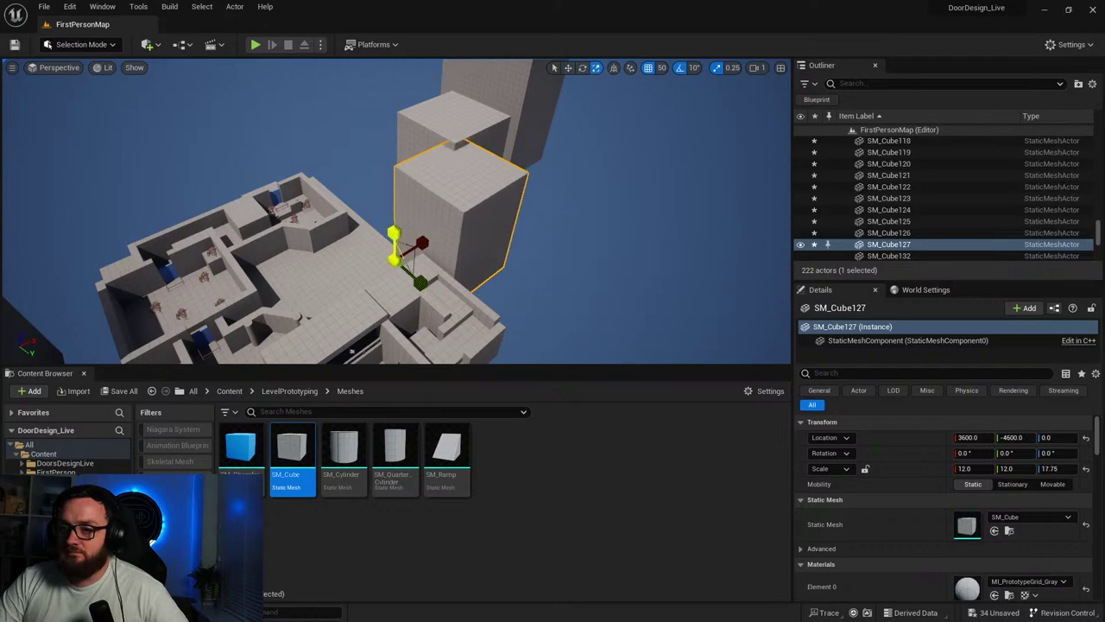
left_click_drag(394, 233, 394, 250)
Play from the arena floor, look at the tall blocks rising beyond the walls, and end the session.
right_click_drag(442, 231, 552, 242)
right_click_drag(371, 302, 388, 285)
right_click(422, 253)
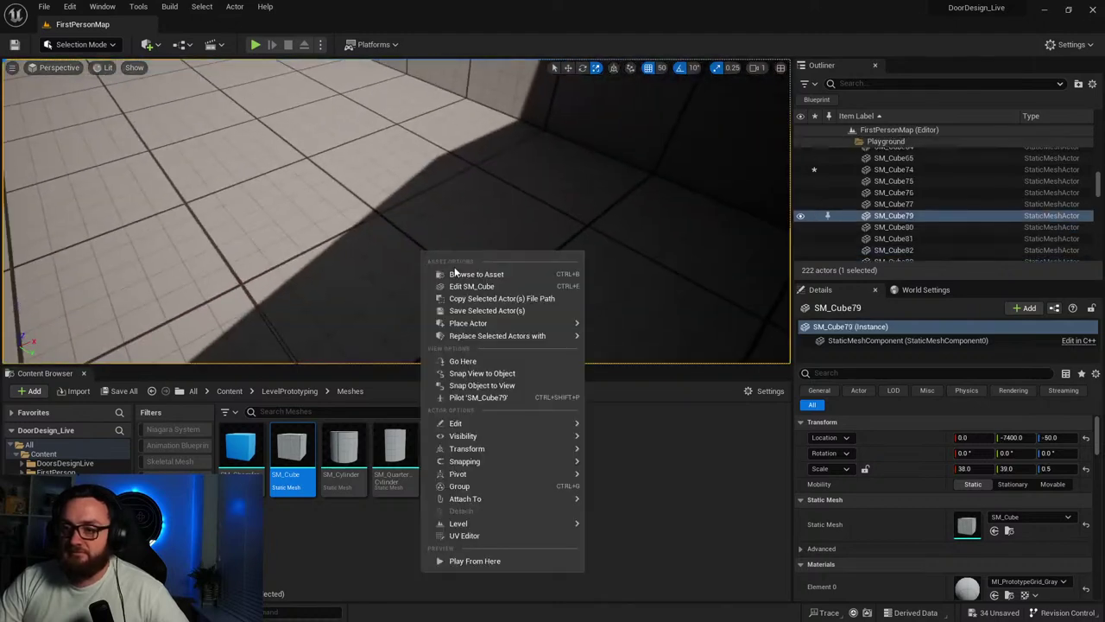
left_click(474, 562)
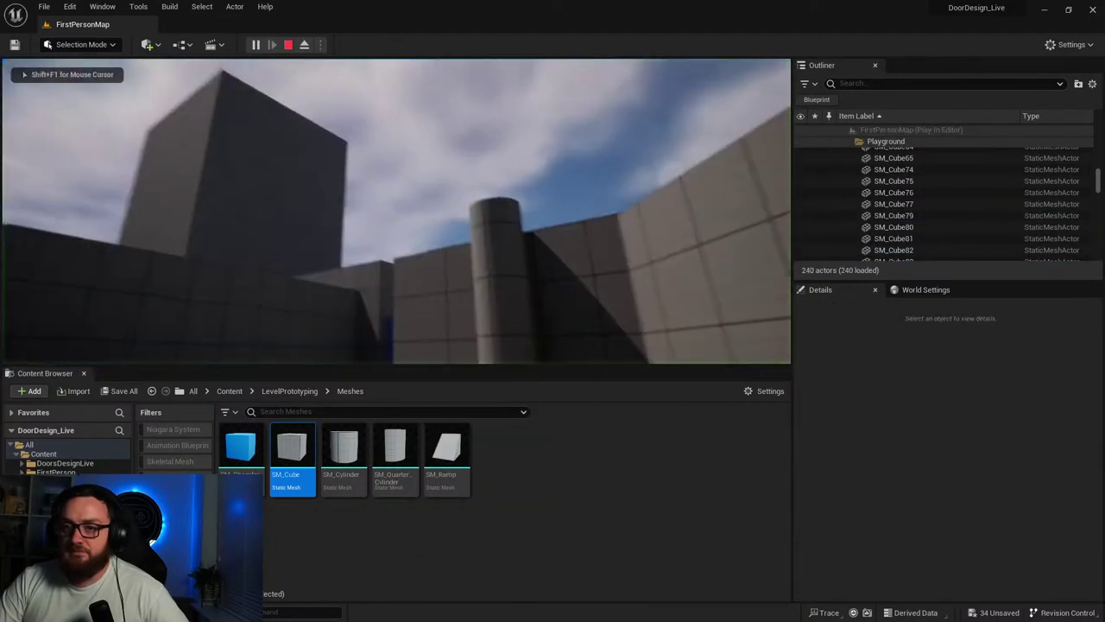
key("w")
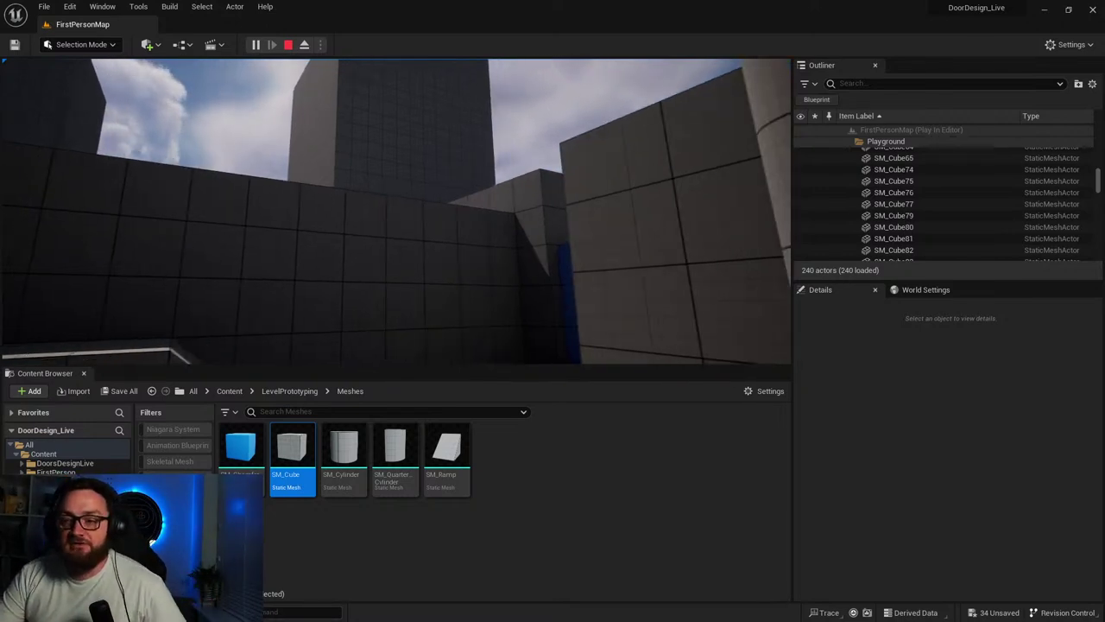
key("Escape")
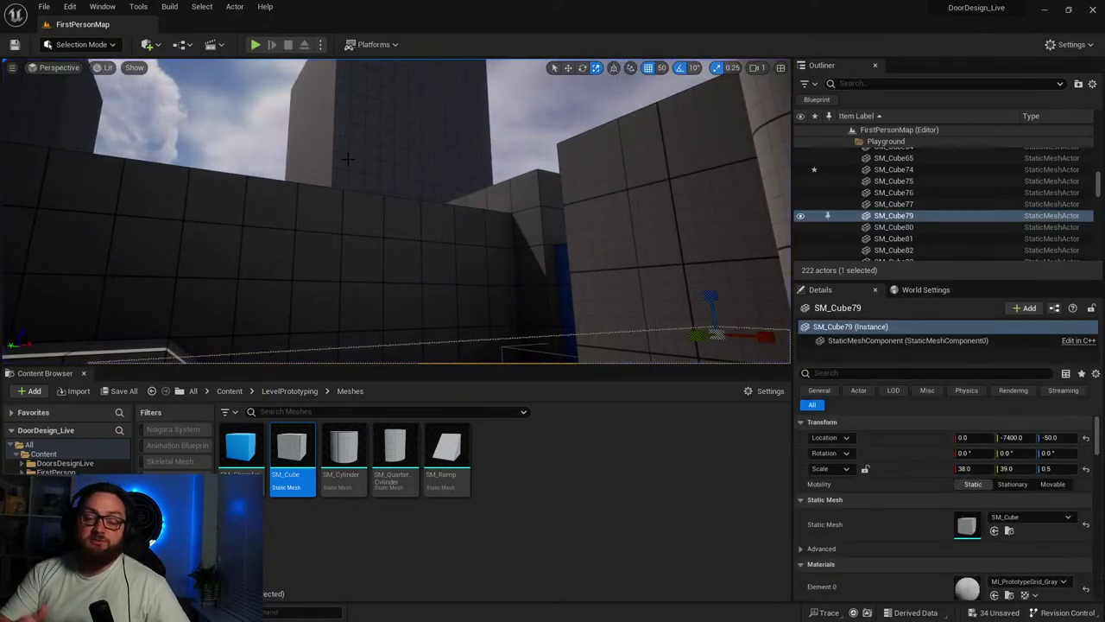
Open a gap in the long arena wall by shortening it to an X scale of 3.0 and adding a duplicate at Y -4400 scaled to 7.5.
right_click_drag(309, 214, 253, 164)
key("w")
left_click(274, 224)
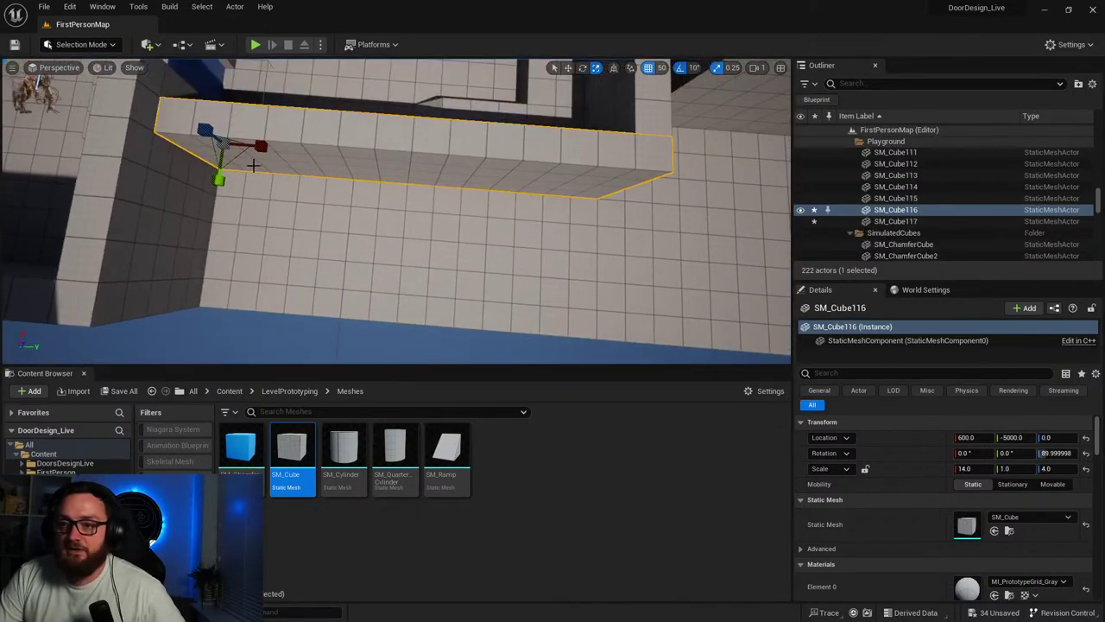
left_click_drag(263, 152, 147, 154)
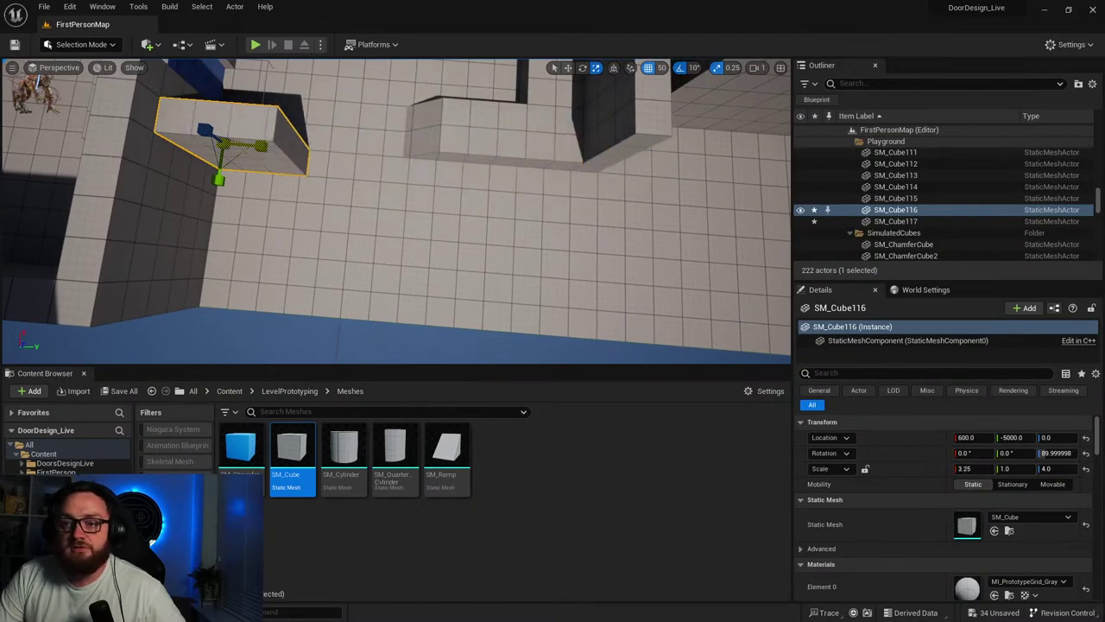
left_click_drag(284, 148, 423, 157, "alt")
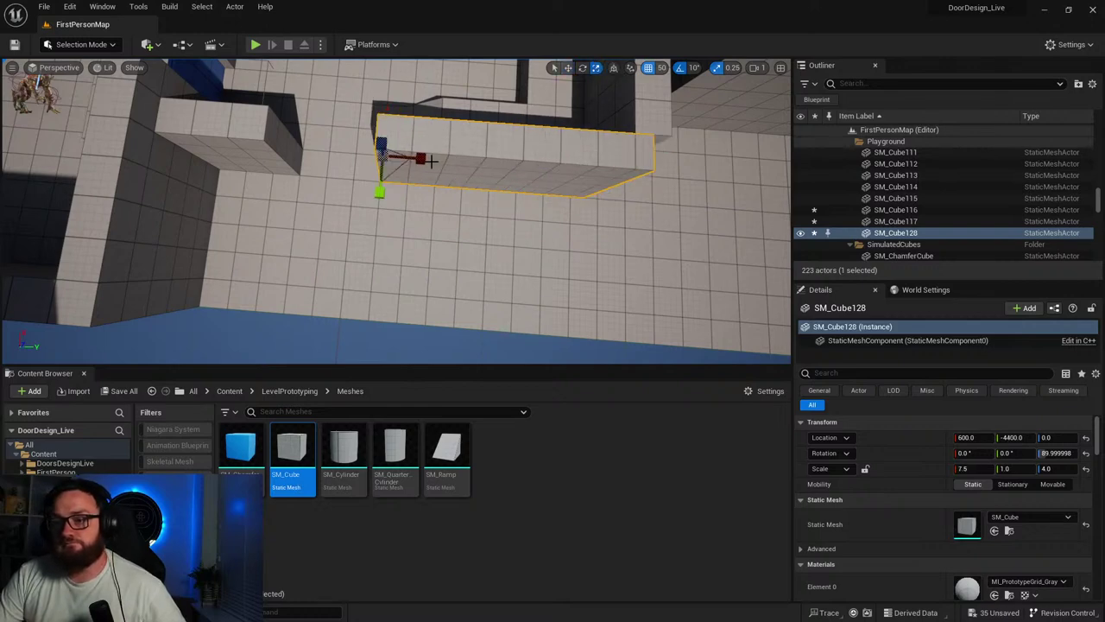
right_click_drag(385, 204, 313, 204)
Duplicate the short wall segment with a 90° rotation and position the copy as a side wall behind the gap.
left_click(324, 109)
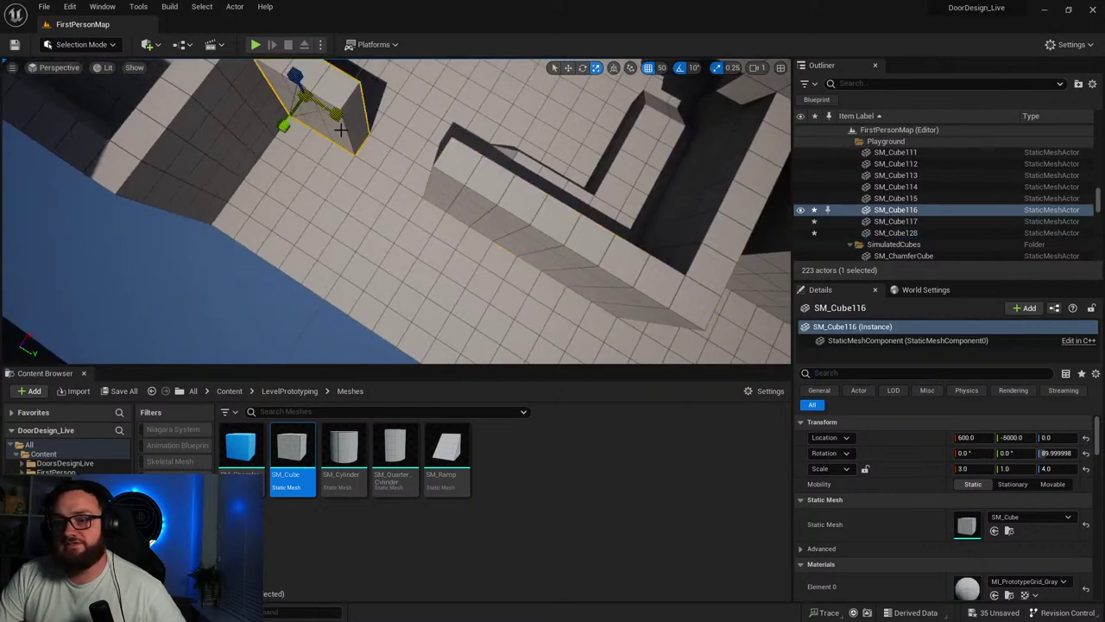
key("e")
left_click_drag(314, 157, 356, 140, "alt")
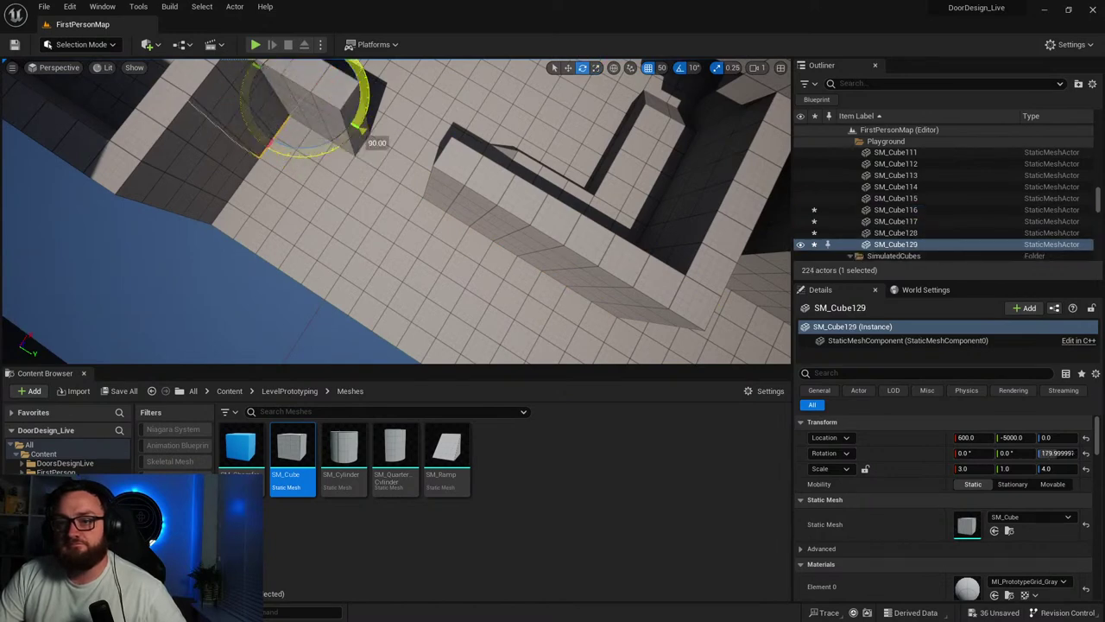
key("w")
left_click_drag(320, 93, 383, 167)
Duplicate the side wall with a 90° rotation, place it at X 200, Y -4800 behind the gap and stretch its X scale to 17.5.
key("e")
left_click_drag(359, 214, 399, 200, "alt")
key("w")
left_click_drag(371, 130, 313, 192)
left_click_drag(344, 250, 399, 280)
key("r")
right_click_drag(400, 280, 582, 266)
key("s")
left_click_drag(202, 222, 242, 213)
Add an SM_Cube by the wall gap at X 600, Y -4550 and scale it to X -0.25 and Y 5.25.
right_click_drag(388, 169, 446, 263)
left_click(348, 550)
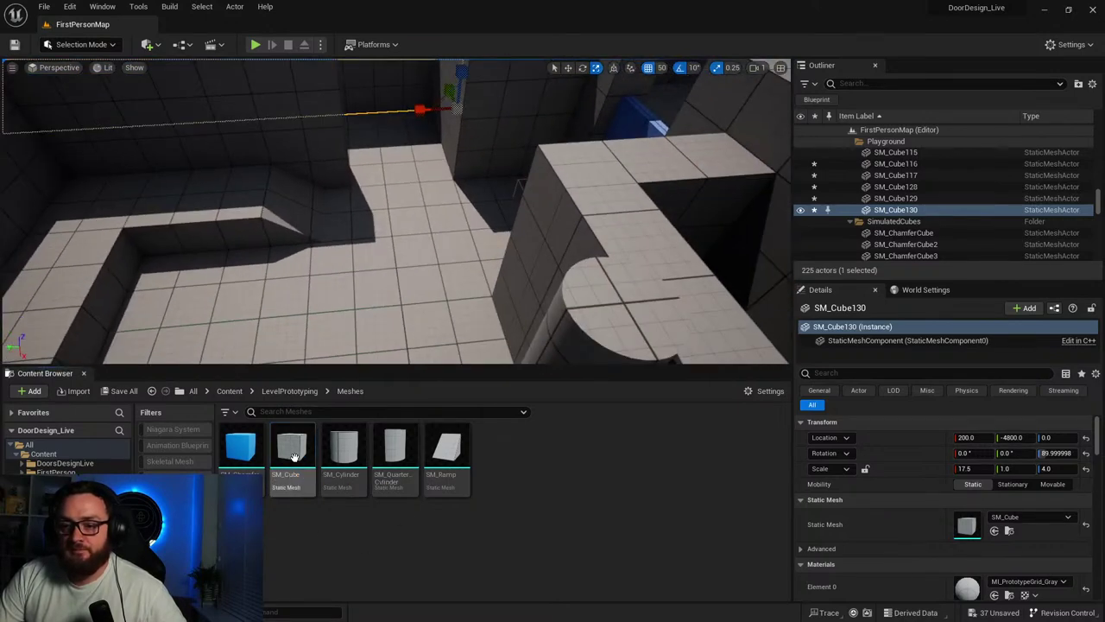
left_click_drag(293, 456, 357, 177)
key("f")
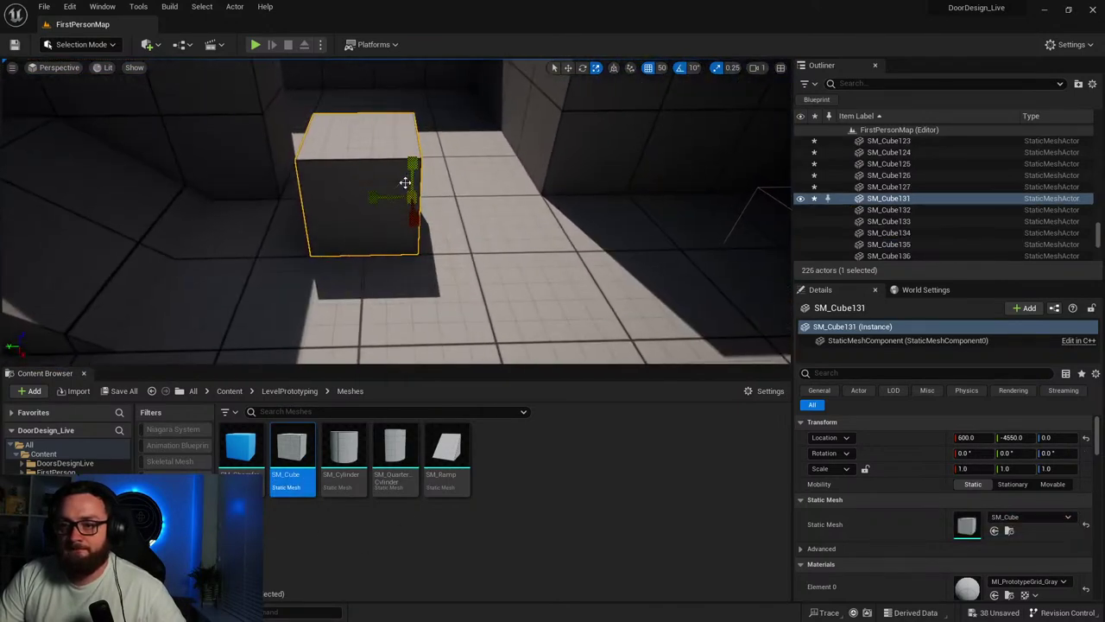
right_click_drag(405, 183, 385, 197)
left_click_drag(394, 176, 425, 159)
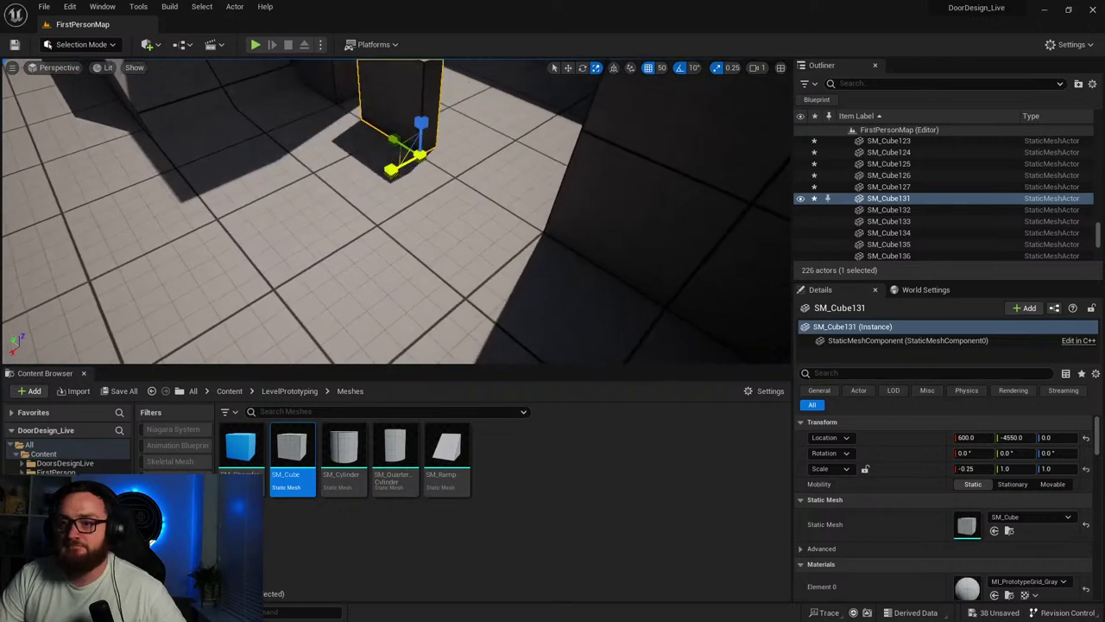
right_click_drag(390, 175, 344, 191)
left_click_drag(296, 172, 207, 141)
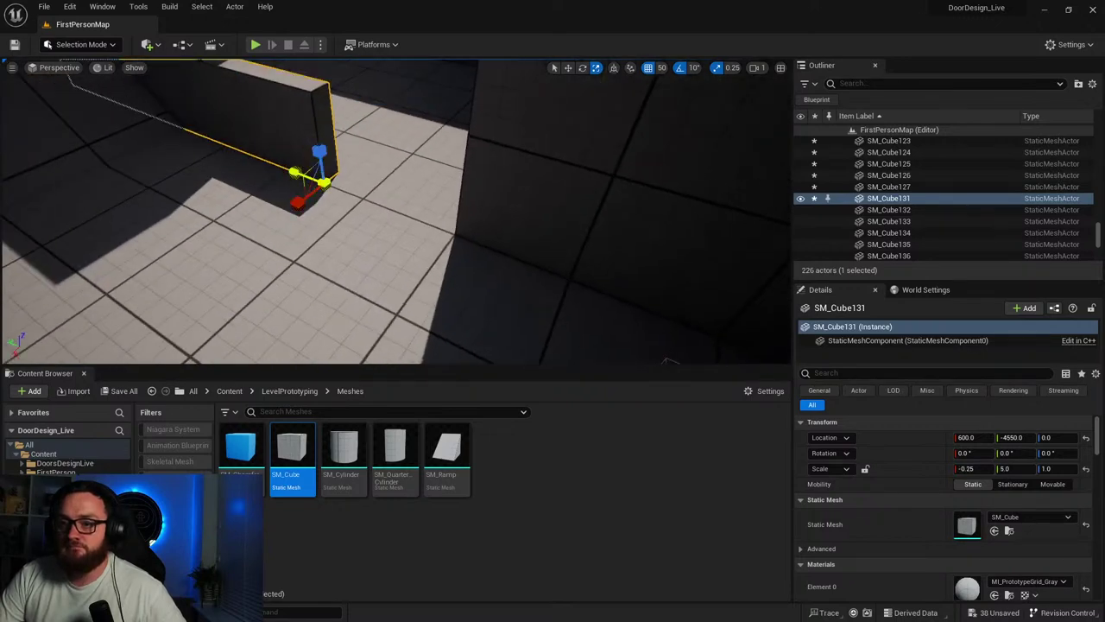
right_click_drag(294, 173, 379, 192)
Flatten the cube into a bar with a Z scale of 0.25 and stack copies across the gap at Y -4750, up to Z 200.
key("w")
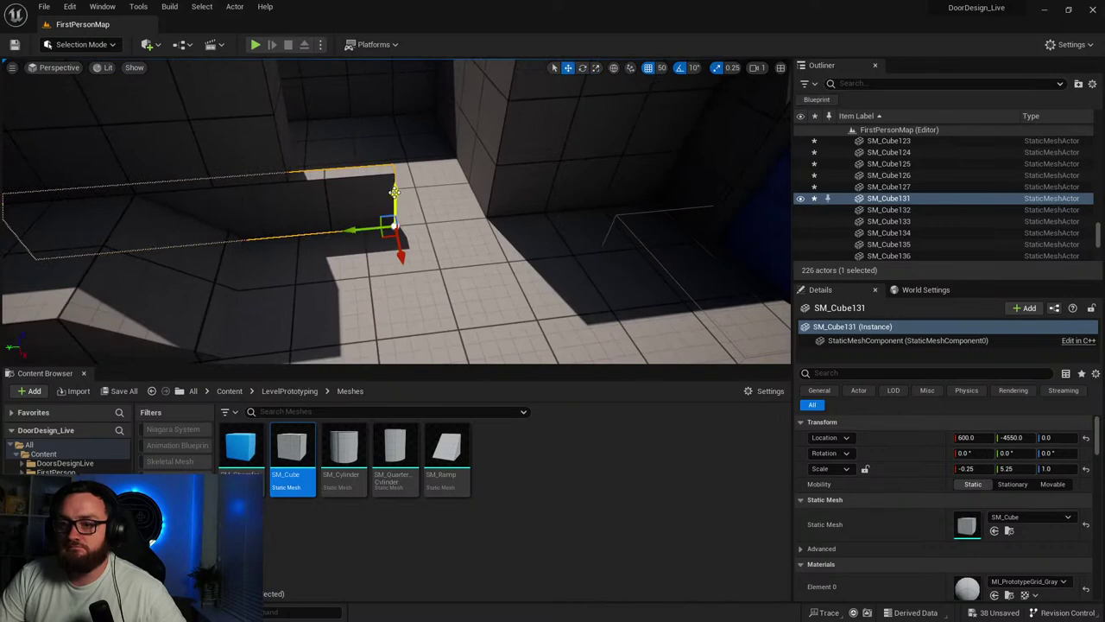
key("r")
left_click_drag(394, 192, 536, 109)
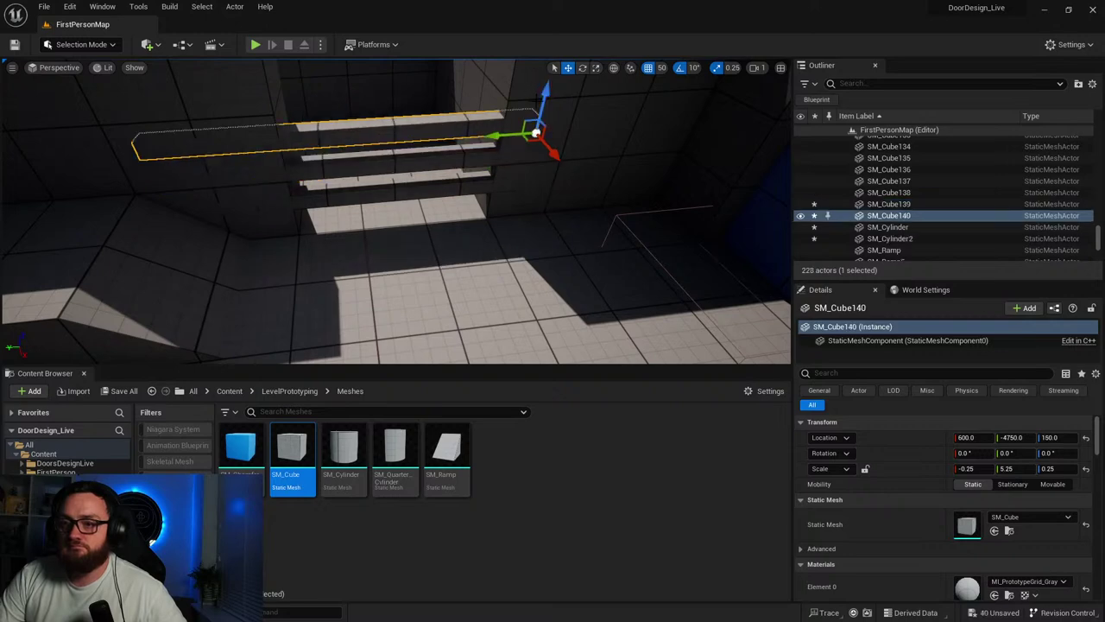
left_click_drag(543, 97, 551, 61, "alt")
Raise and space out the stacked bars over the height of the gap, with the highest one at Z 350.
right_click_drag(484, 213, 436, 184)
key("s")
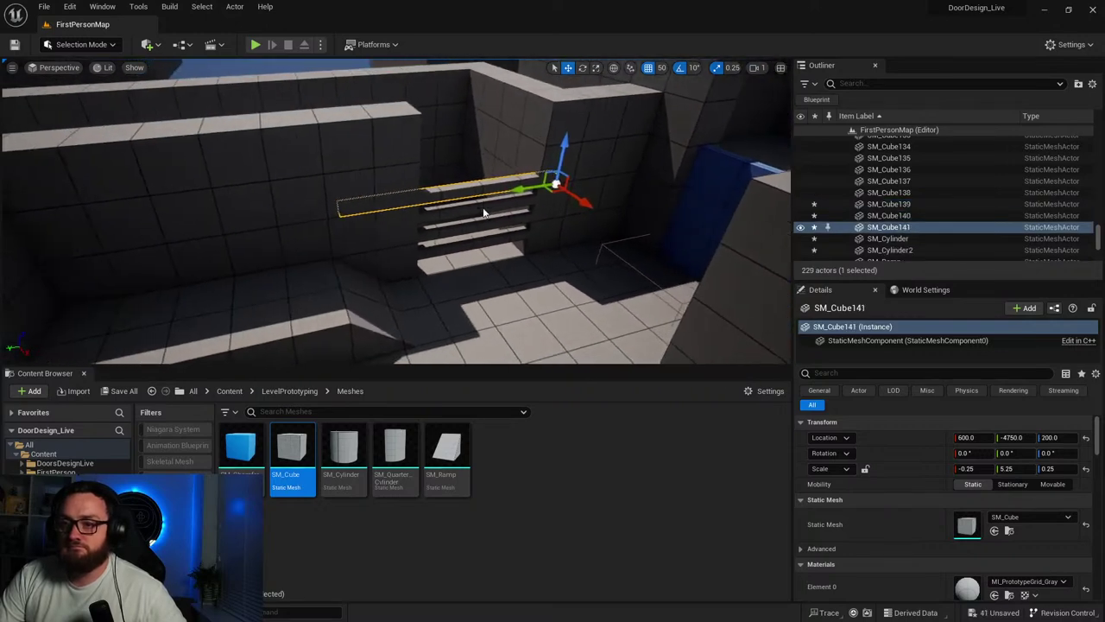
left_click(484, 211, "ctrl")
left_click(486, 230, "ctrl")
left_click_drag(550, 191, 552, 170)
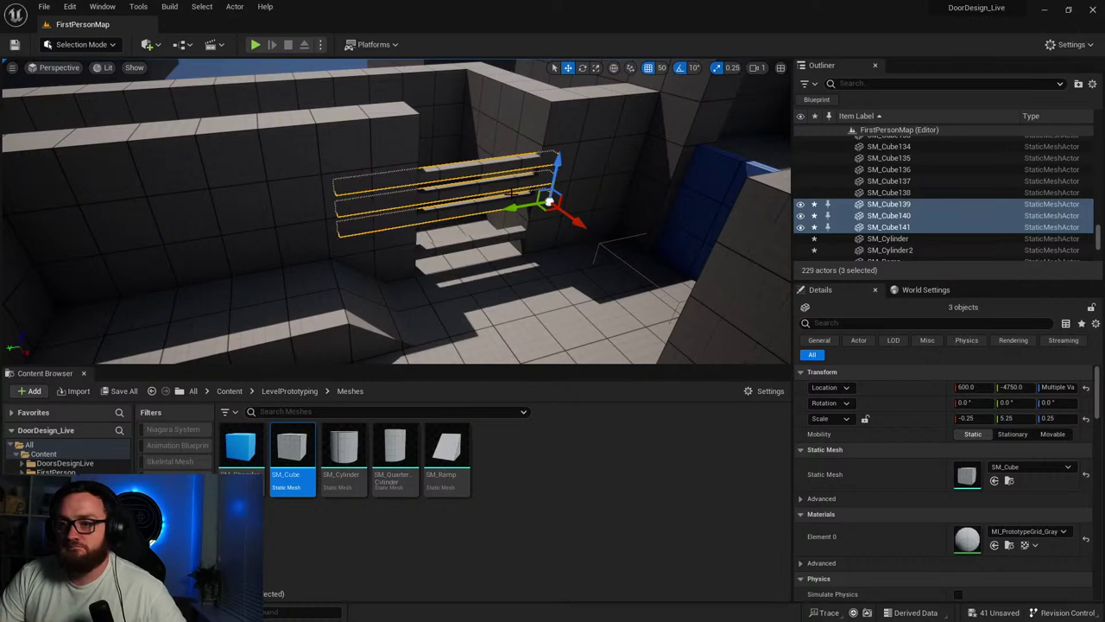
left_click(513, 194)
left_click(533, 157, "ctrl")
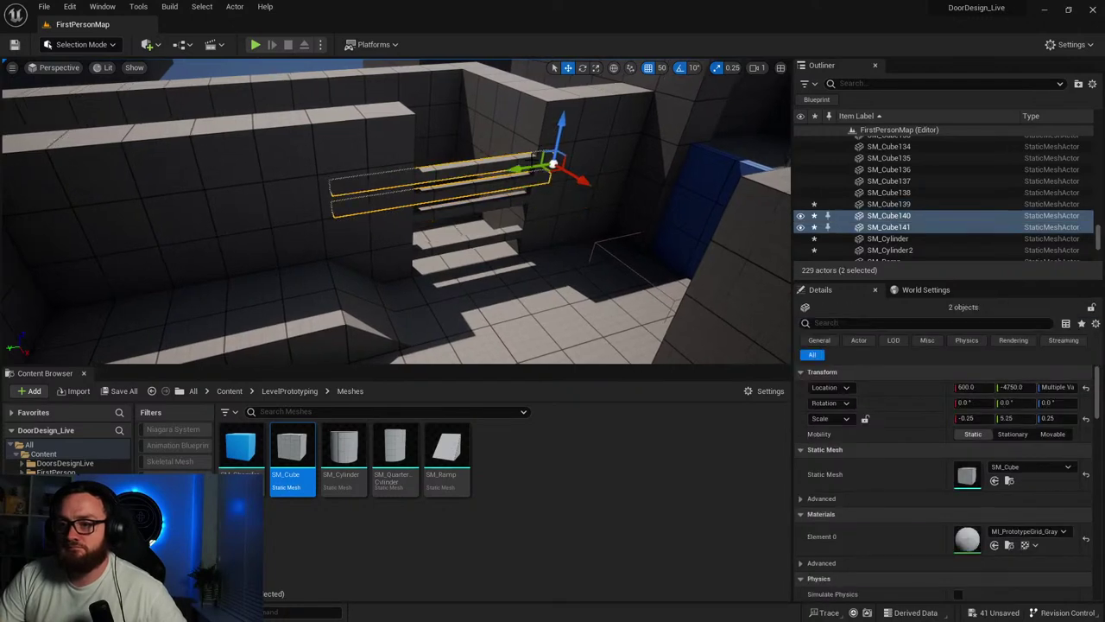
left_click_drag(554, 126, 567, 82)
left_click(537, 135)
Play from the arena floor, walk up to the barred opening and look through the bars from different distances.
mouse_move(504, 212)
right_mouse_down()
mouse_move(504, 250)
mouse_move(503, 213)
right_mouse_up()
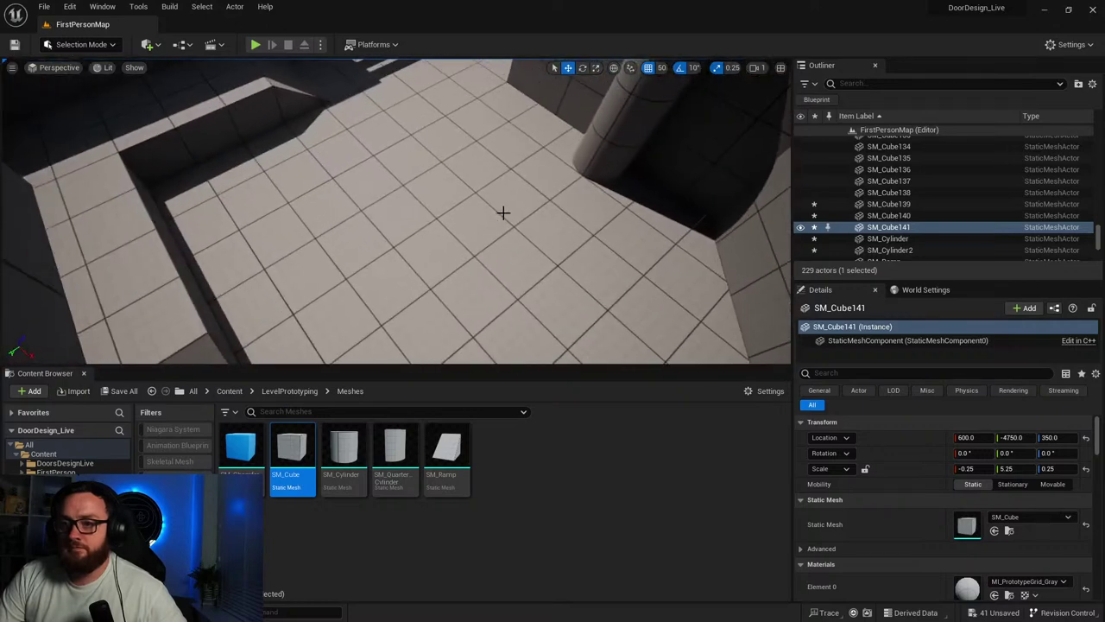
right_click(503, 213)
left_click(535, 527)
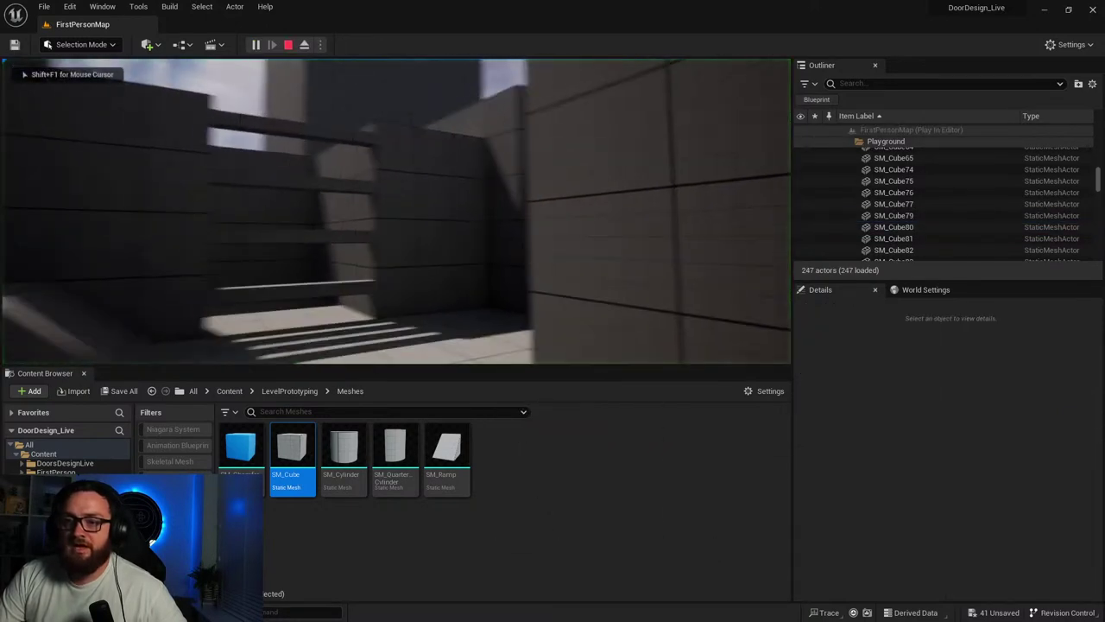
key("s")
key("w")
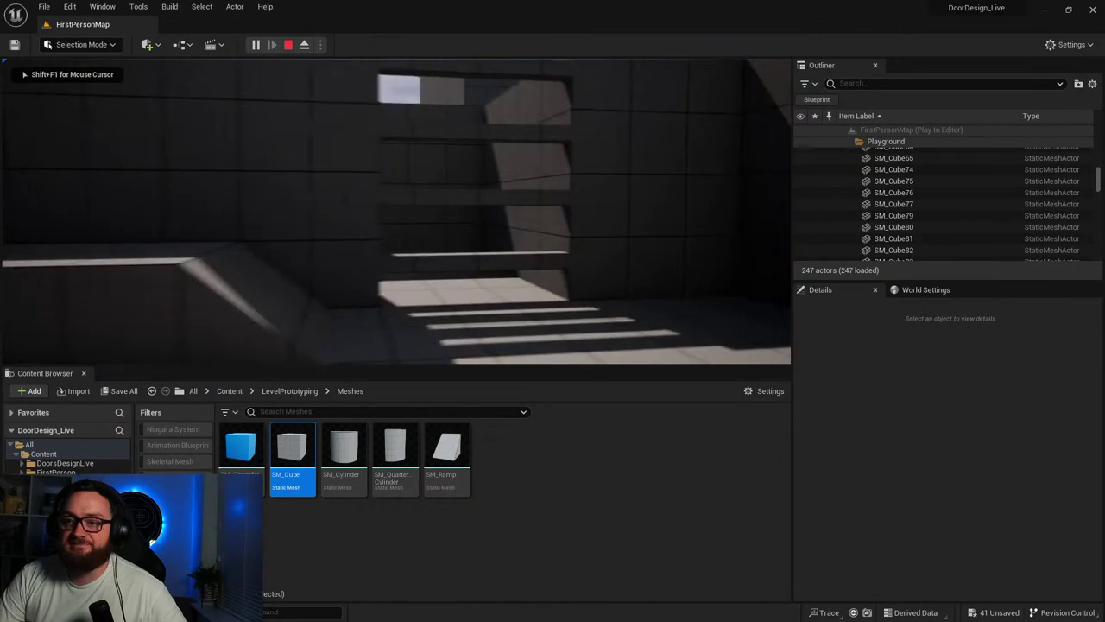
key("w")
key("s")
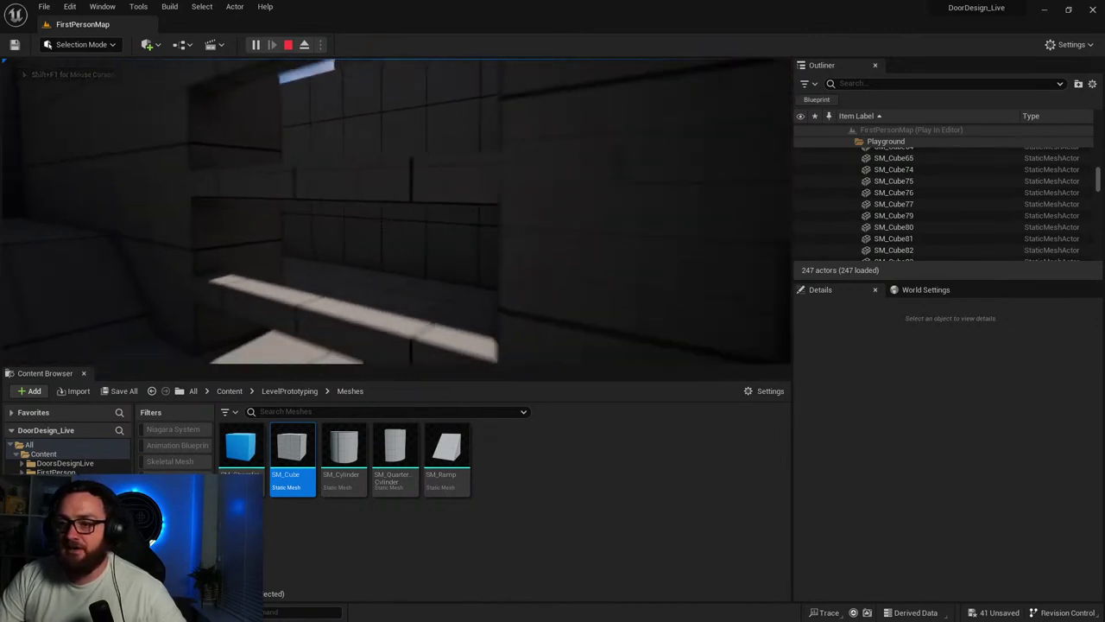
key("w")
key("s")
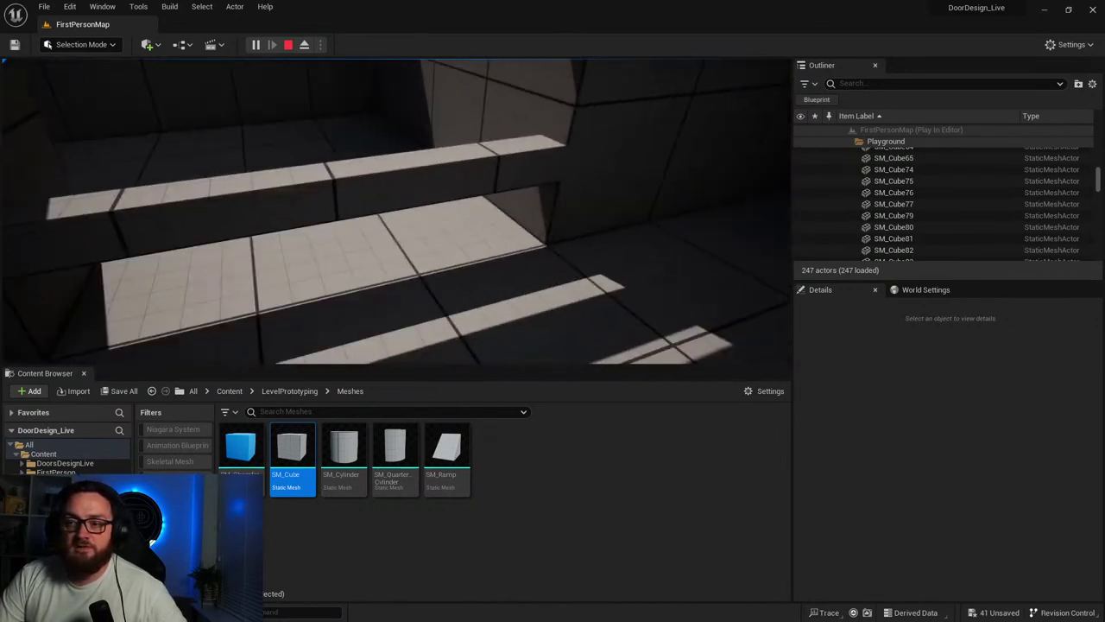
key("s")
key("w")
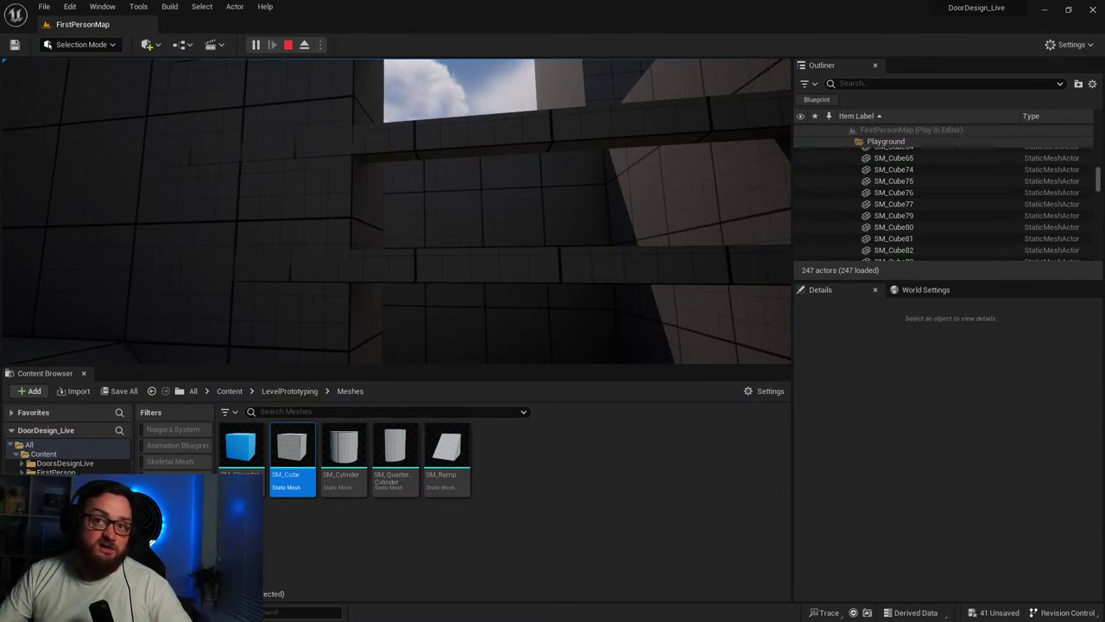
Walk through the playground in play mode past the barred openings into the courtyard, and end the play session.
key("a")
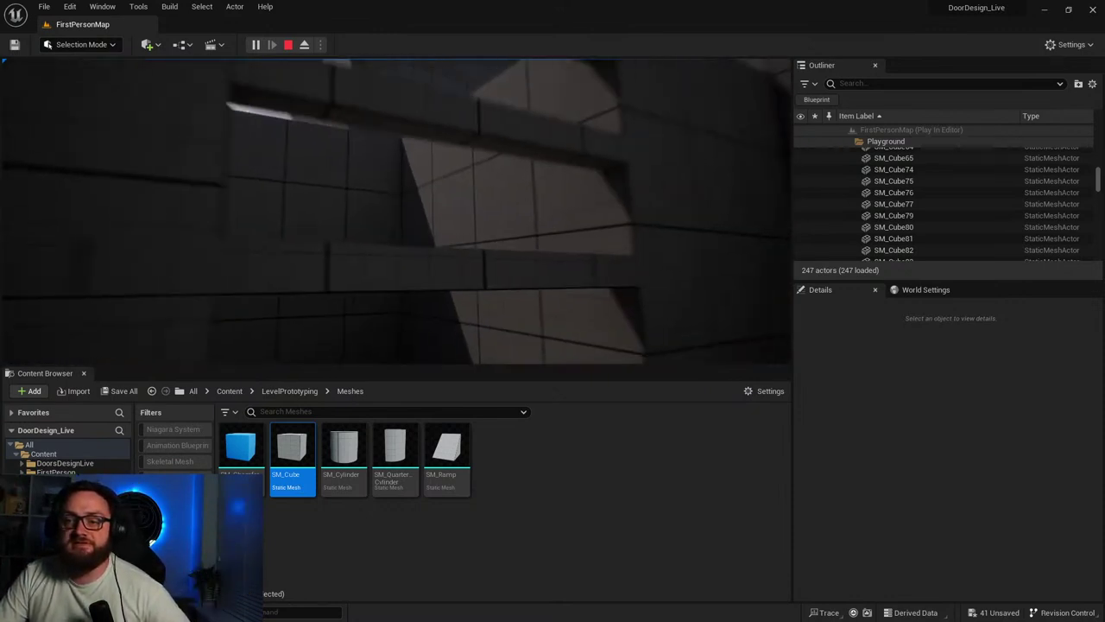
key("d")
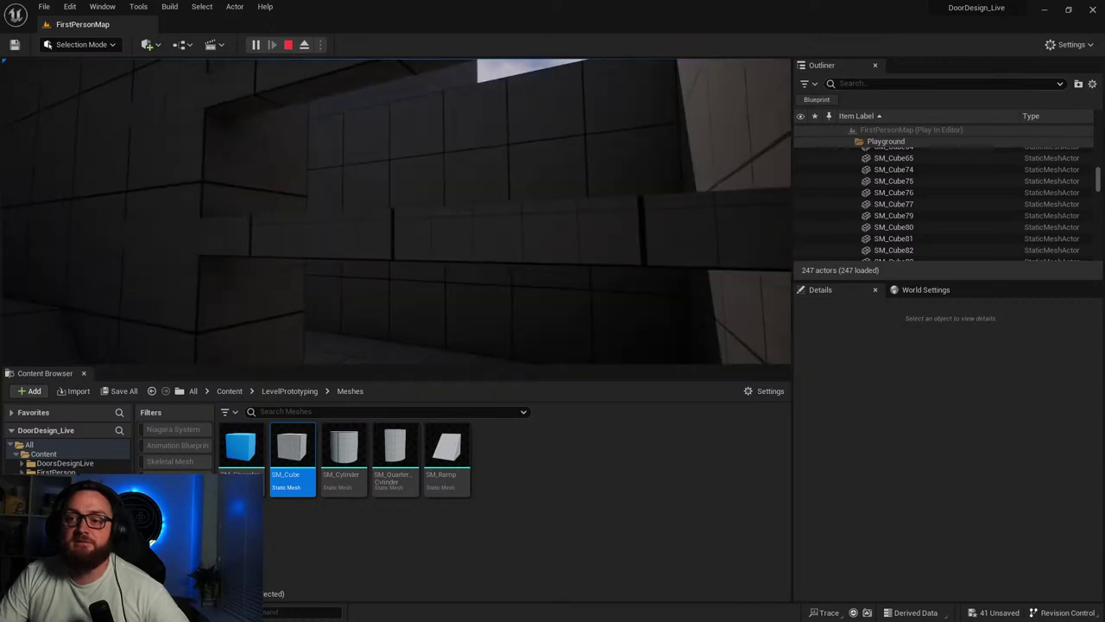
key("w")
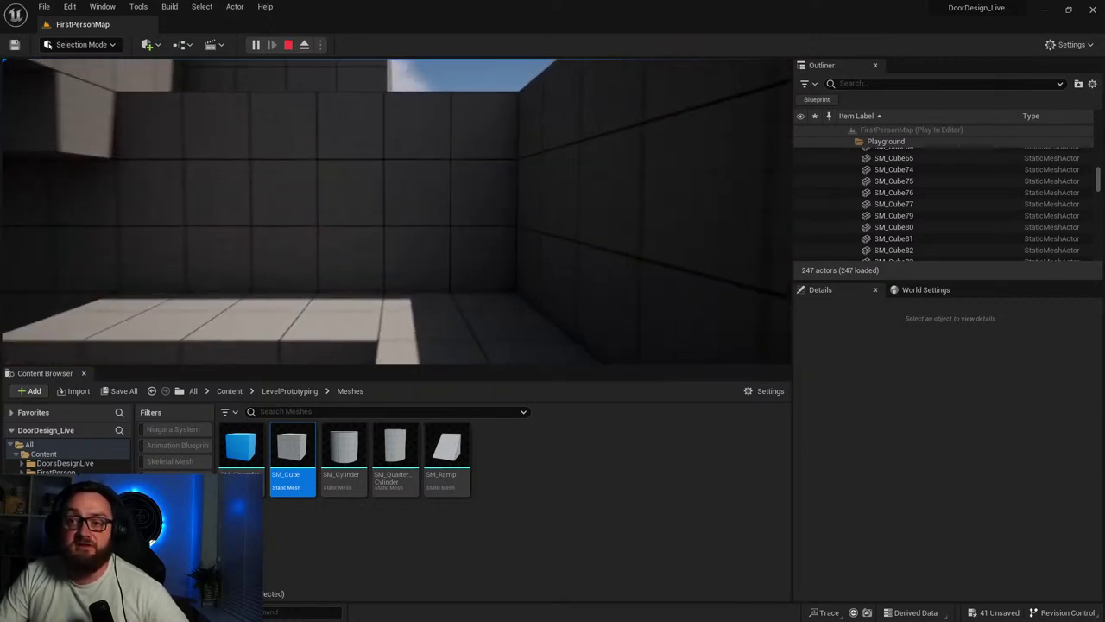
key("w")
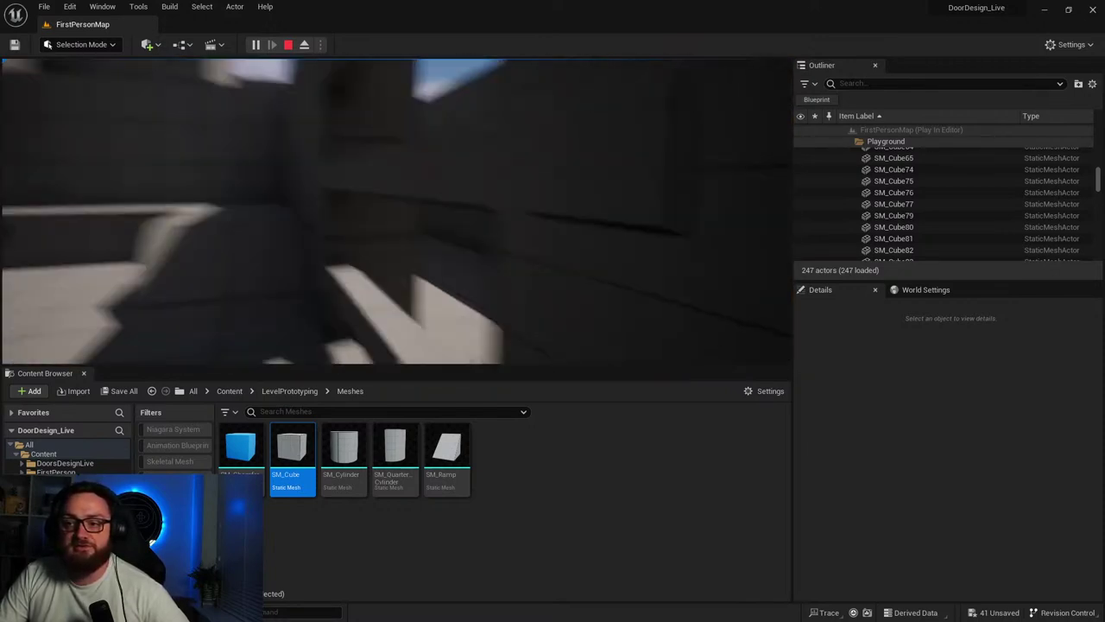
key("w")
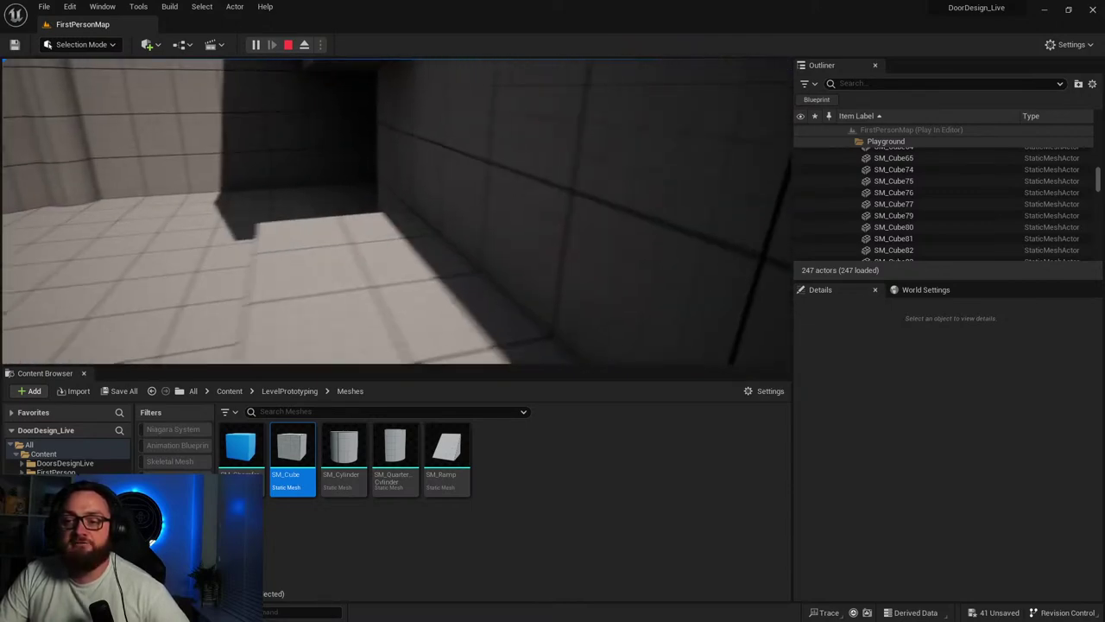
key("w")
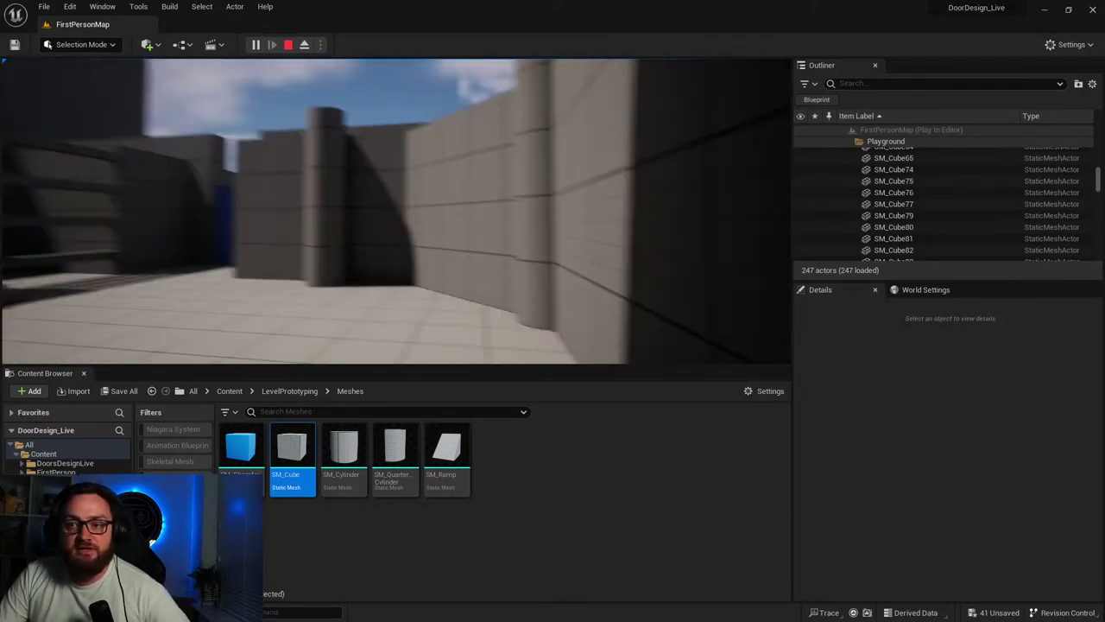
key("w")
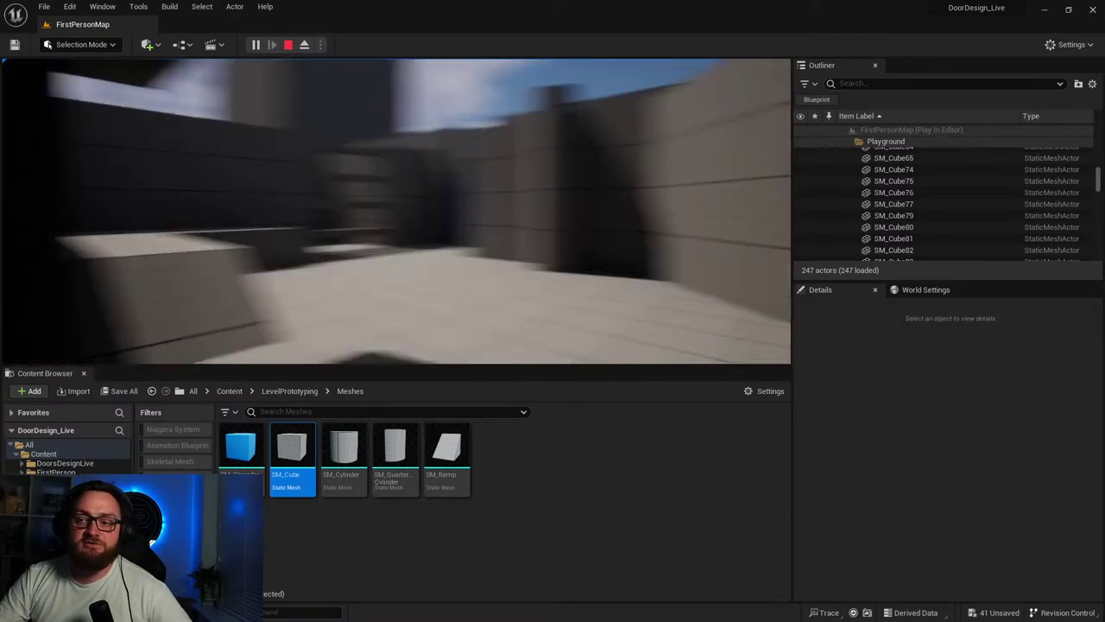
key("w")
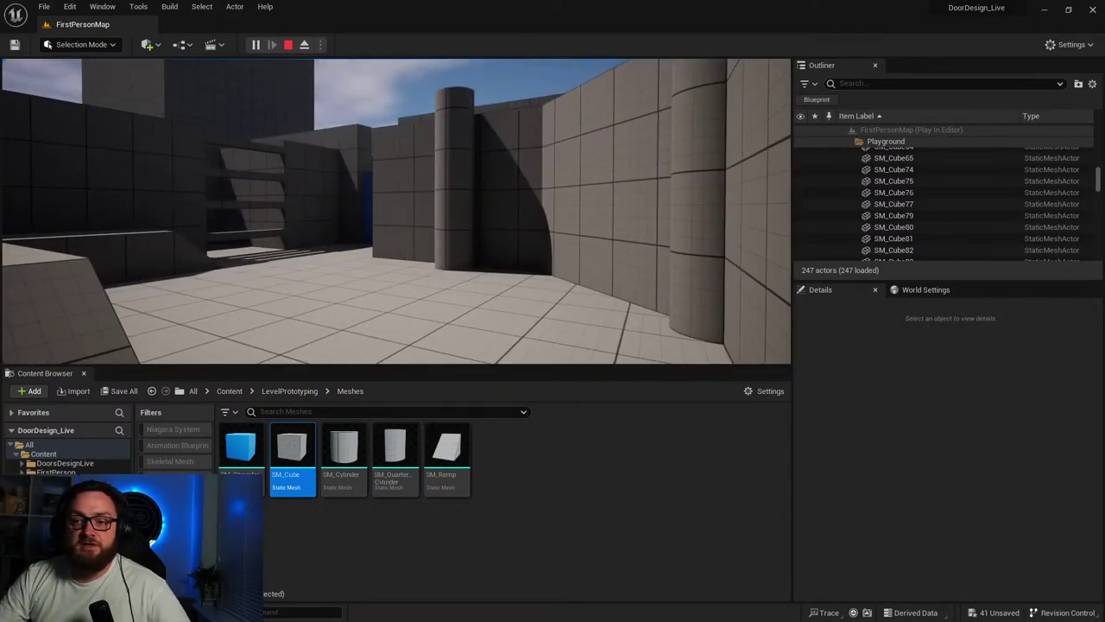
key("Escape")
Inspect the courtyard's pillars, ramps, overhang and surrounding walls in the editor viewport.
key("w")
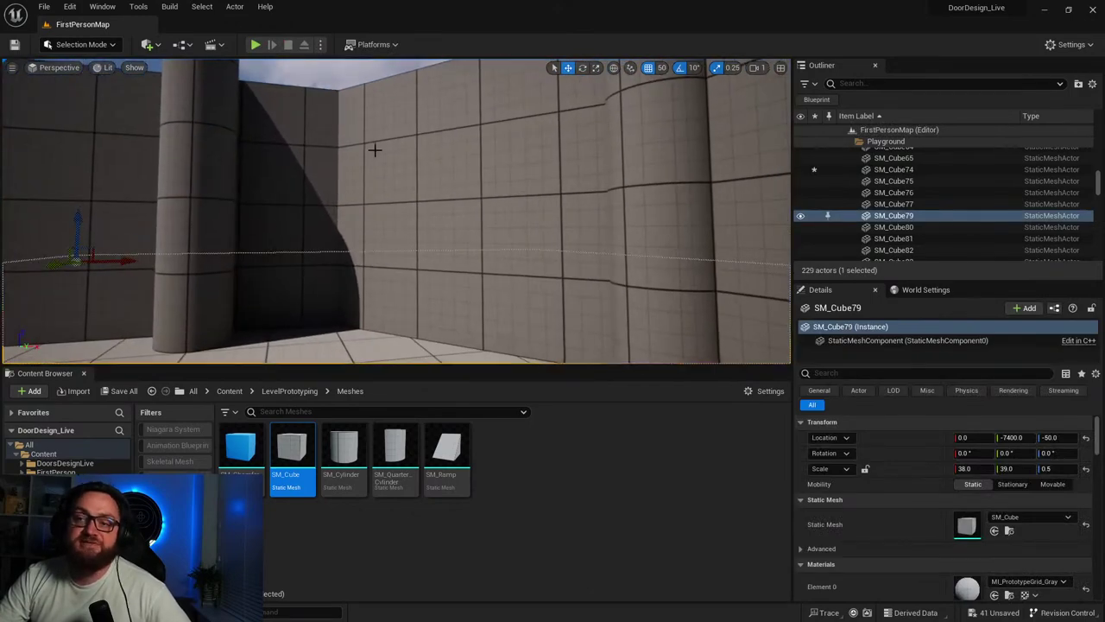
key("f")
right_click_drag(355, 216, 173, 216)
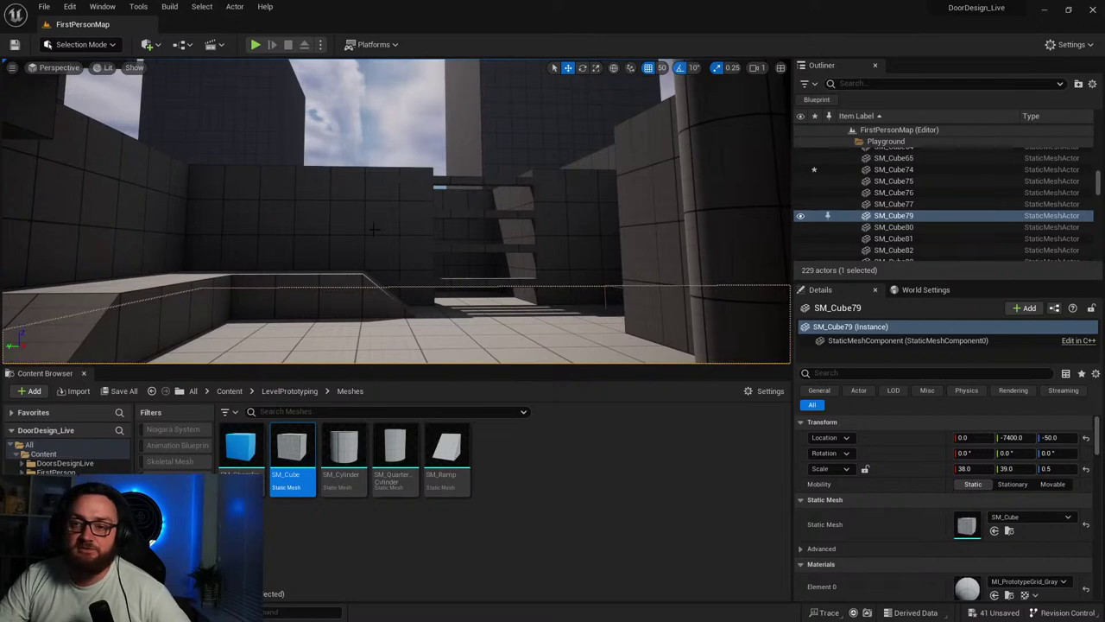
mouse_move(375, 230)
right_mouse_down()
mouse_move(405, 207)
mouse_move(470, 203)
mouse_move(432, 229)
mouse_move(377, 231)
right_mouse_up()
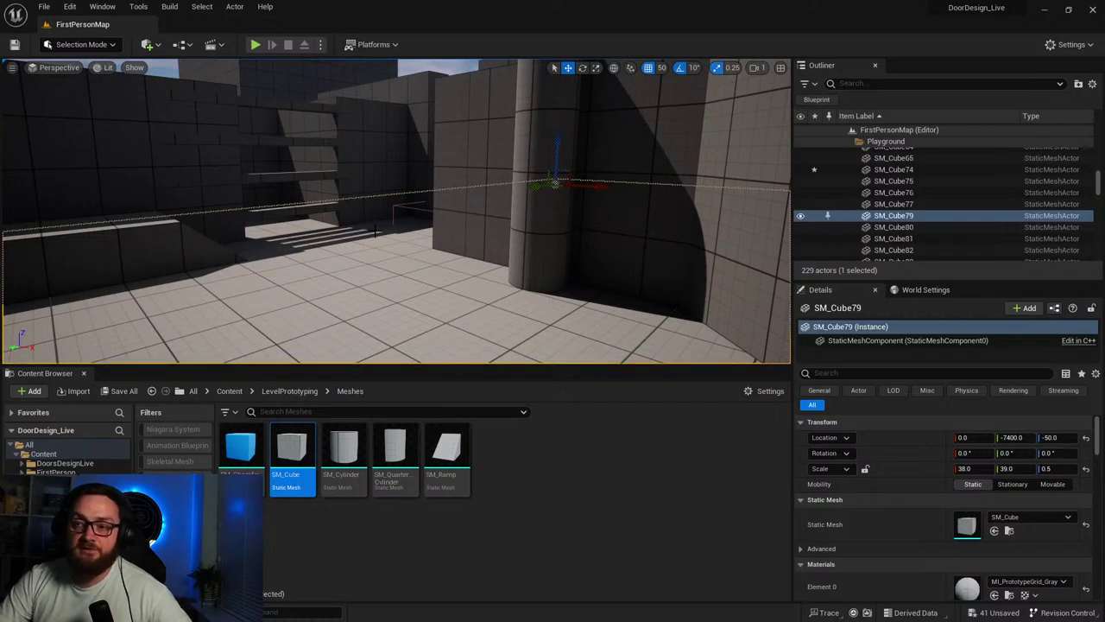
right_click_drag(375, 230, 562, 177)
right_click_drag(399, 213, 398, 253)
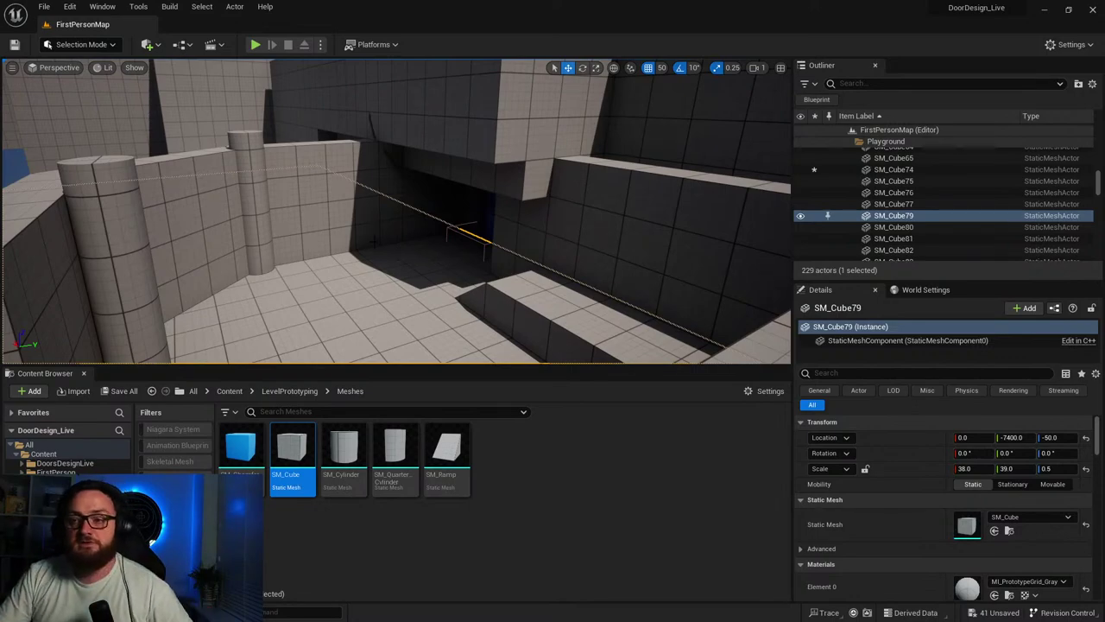
right_click_drag(397, 212, 233, 220)
right_click_drag(311, 215, 211, 216)
right_click_drag(373, 279, 372, 279)
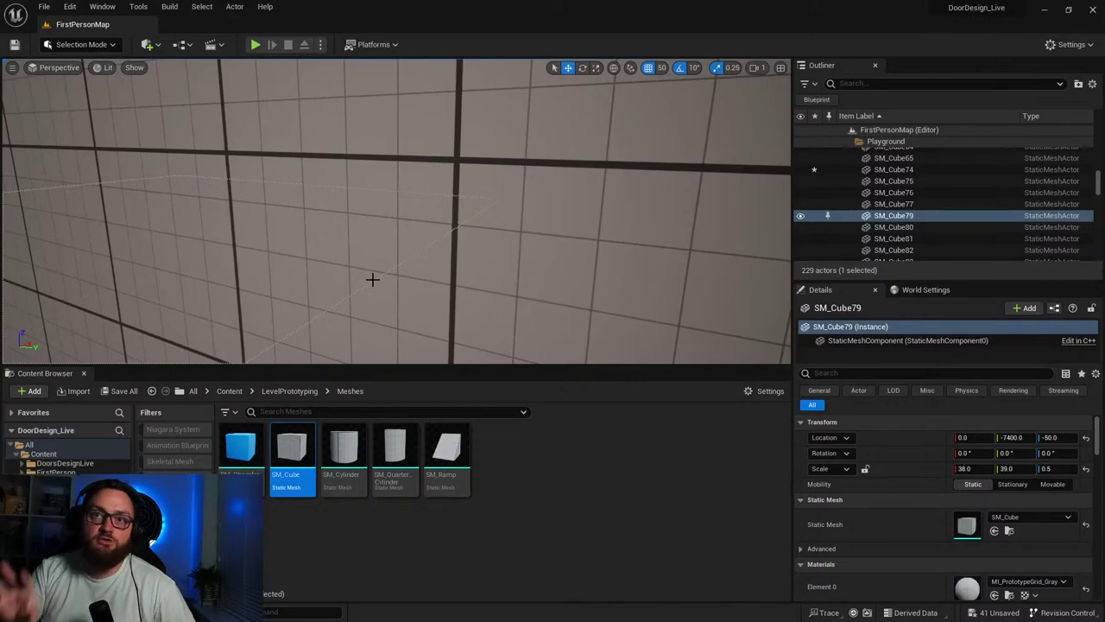
Examine the blue door in its wall and the boarded-up blue doors in the Signposting room.
right_click_drag(395, 259, 395, 259)
right_click_drag(461, 230, 461, 230)
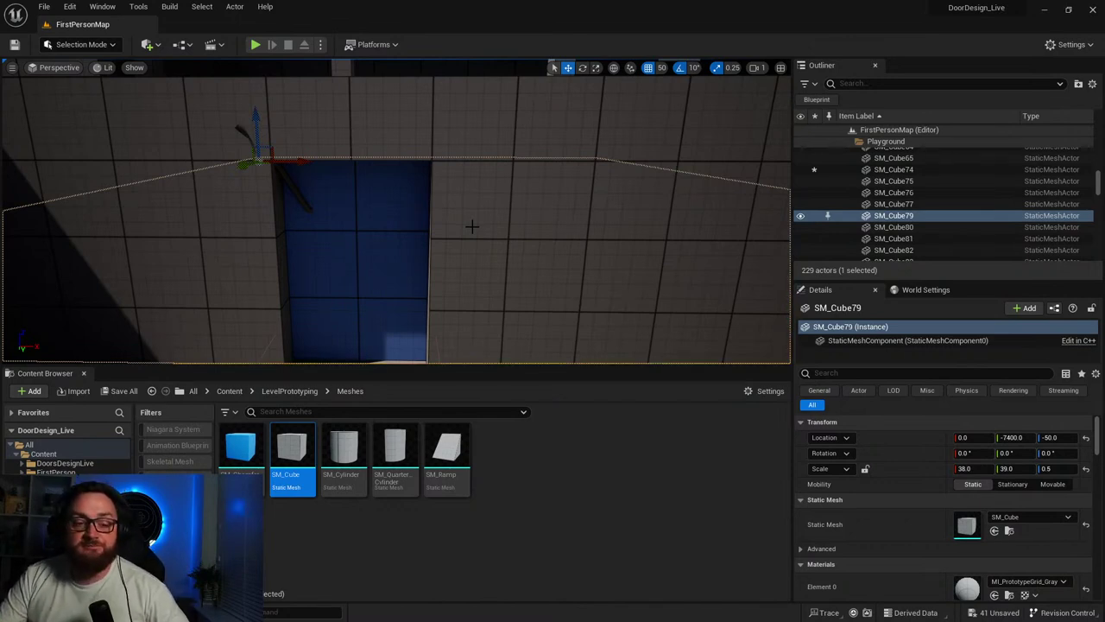
mouse_move(483, 231)
right_mouse_down()
mouse_move(587, 268)
mouse_move(475, 231)
right_mouse_up()
right_click_drag(557, 78, 520, 250)
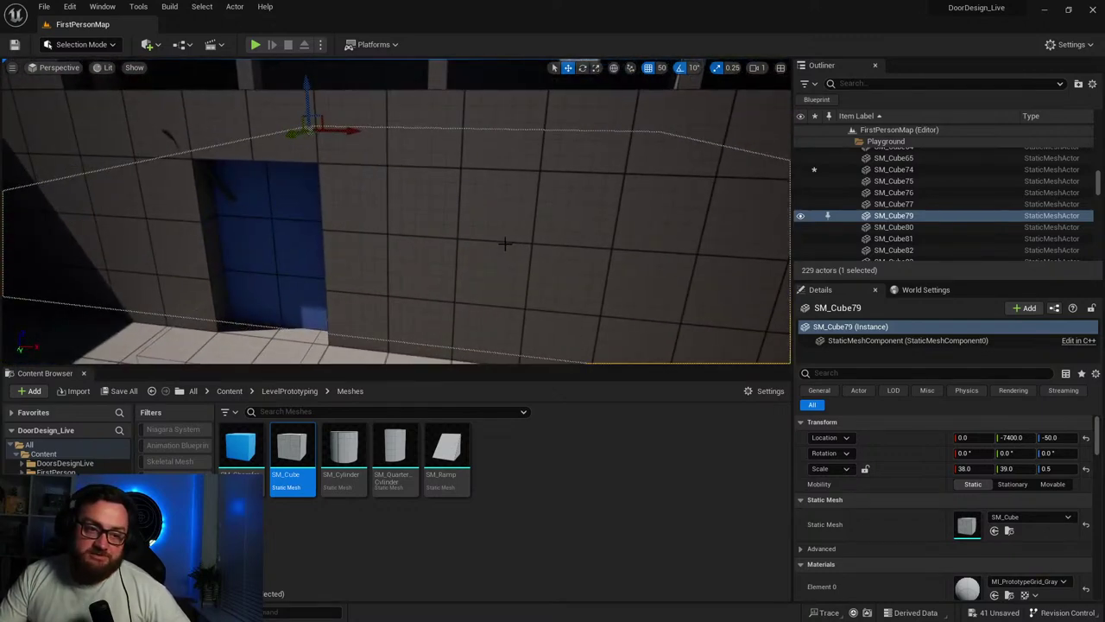
right_click_drag(455, 285, 497, 254)
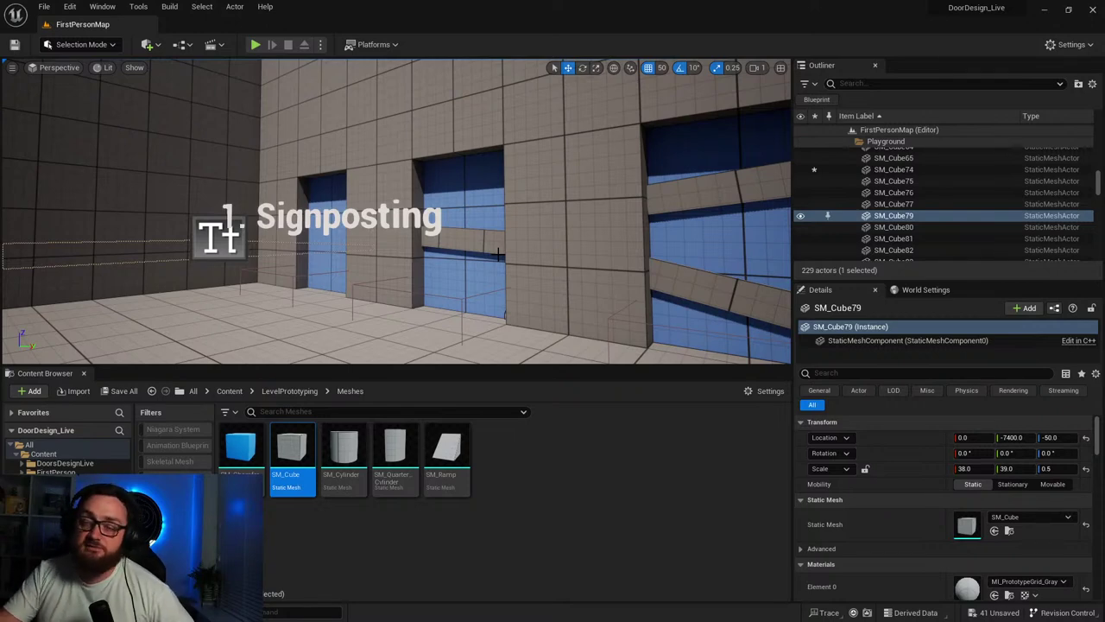
key("w")
Examine how the Composition corridor frames the ramp, ledge and distant blue door from several viewpoints.
right_click_drag(498, 253, 302, 253)
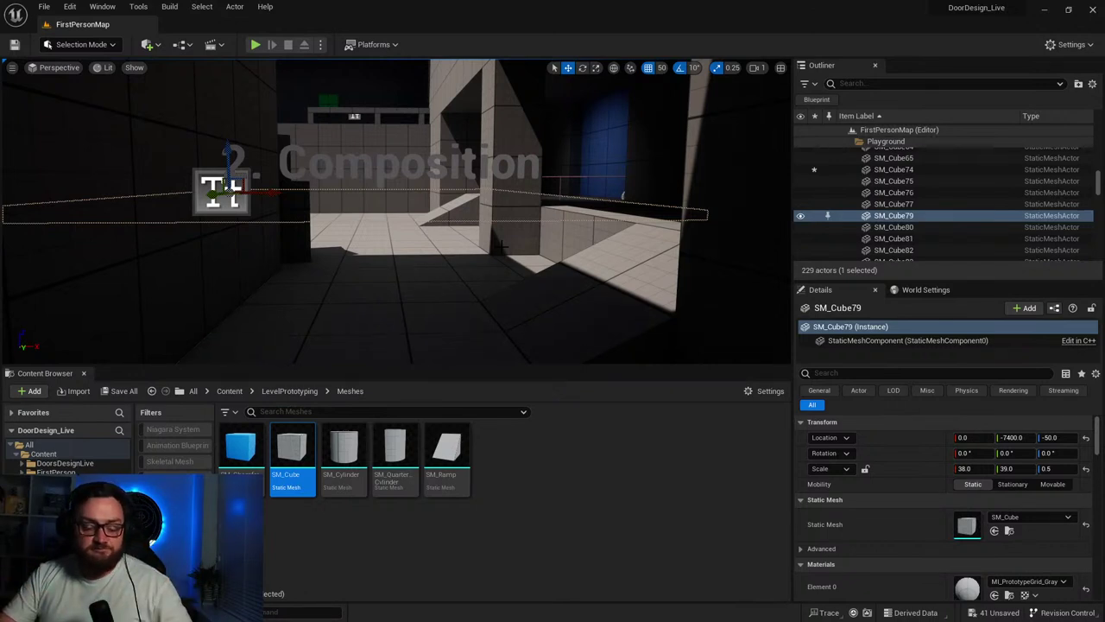
right_click_drag(503, 247, 459, 229)
key("w")
key("s")
key("s")
key("w")
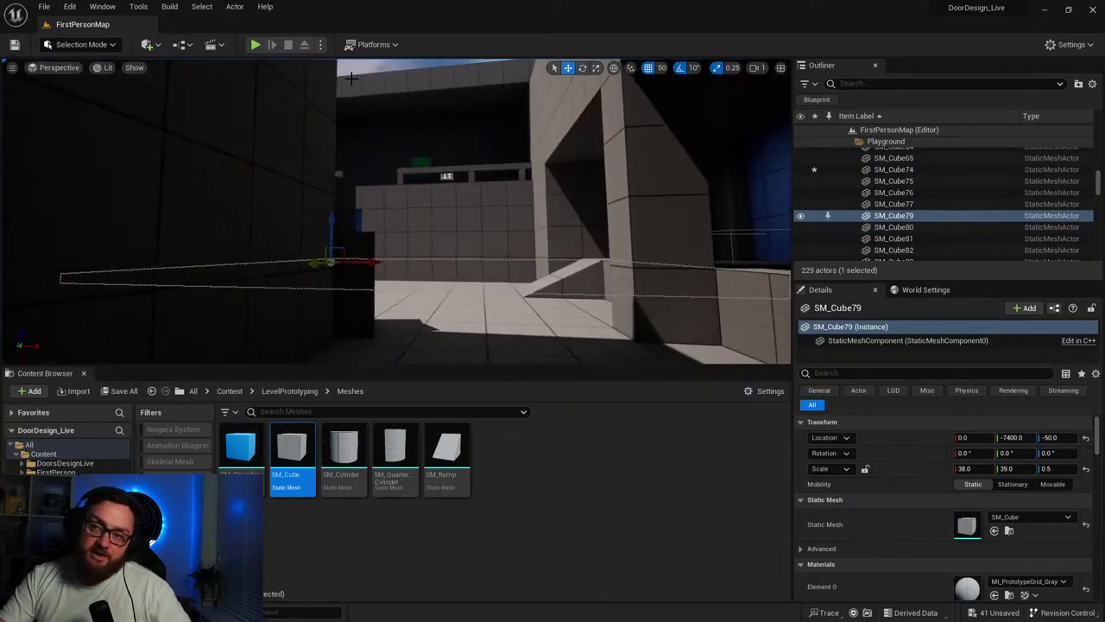
right_click_drag(425, 316, 447, 320)
key("w")
right_click_drag(349, 209, 423, 223)
key("s")
key("s")
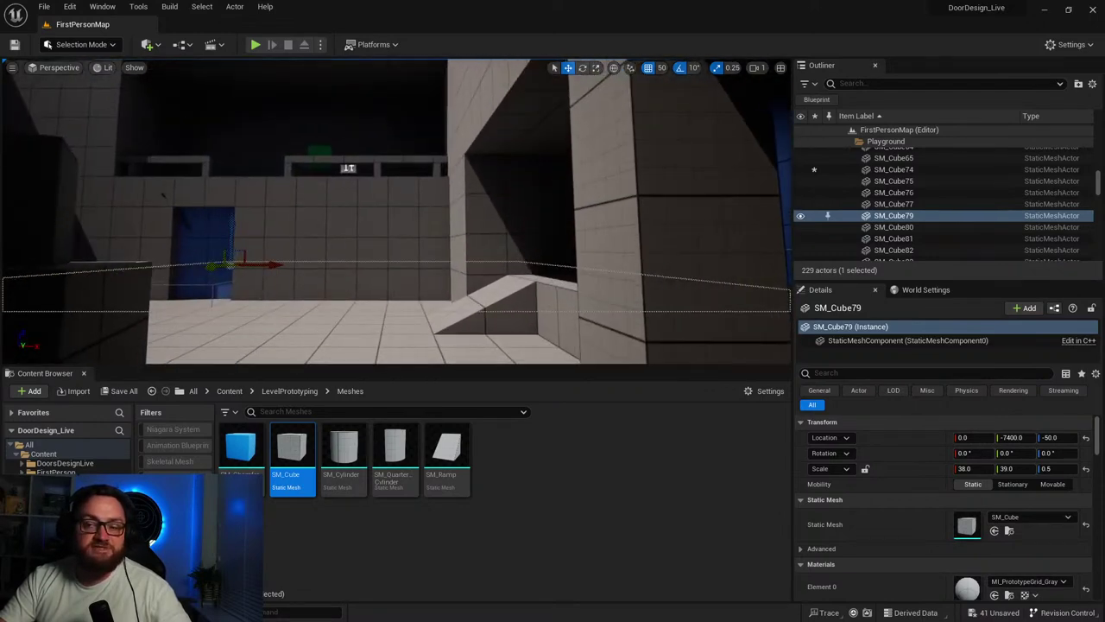
key("w")
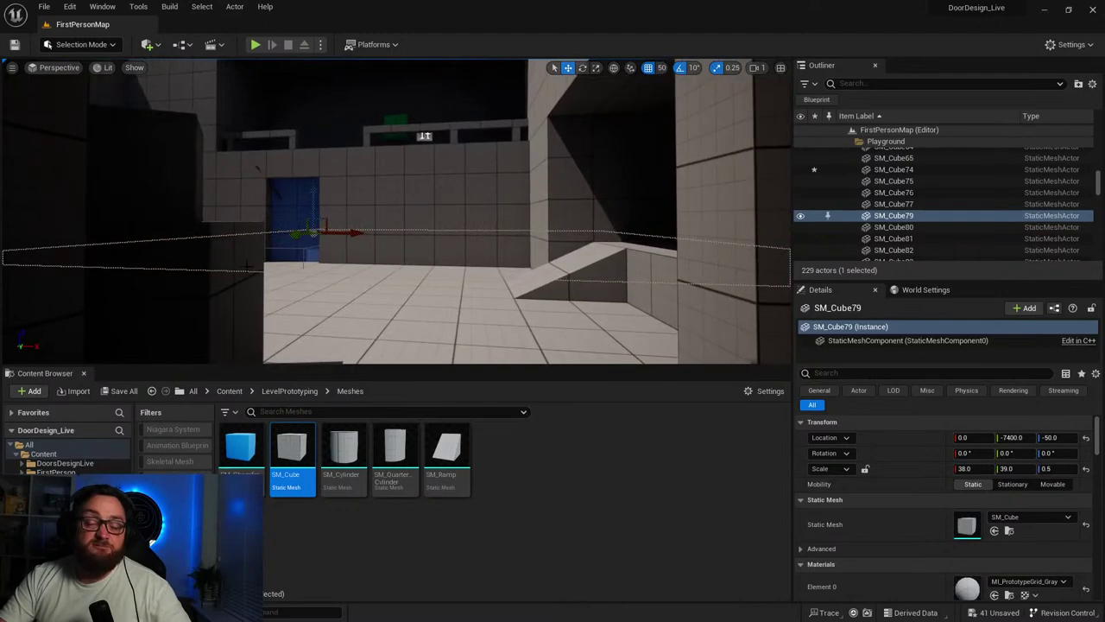
key("w")
mouse_move(346, 214)
right_mouse_down()
mouse_move(216, 218)
mouse_move(346, 214)
mouse_move(358, 228)
right_mouse_up()
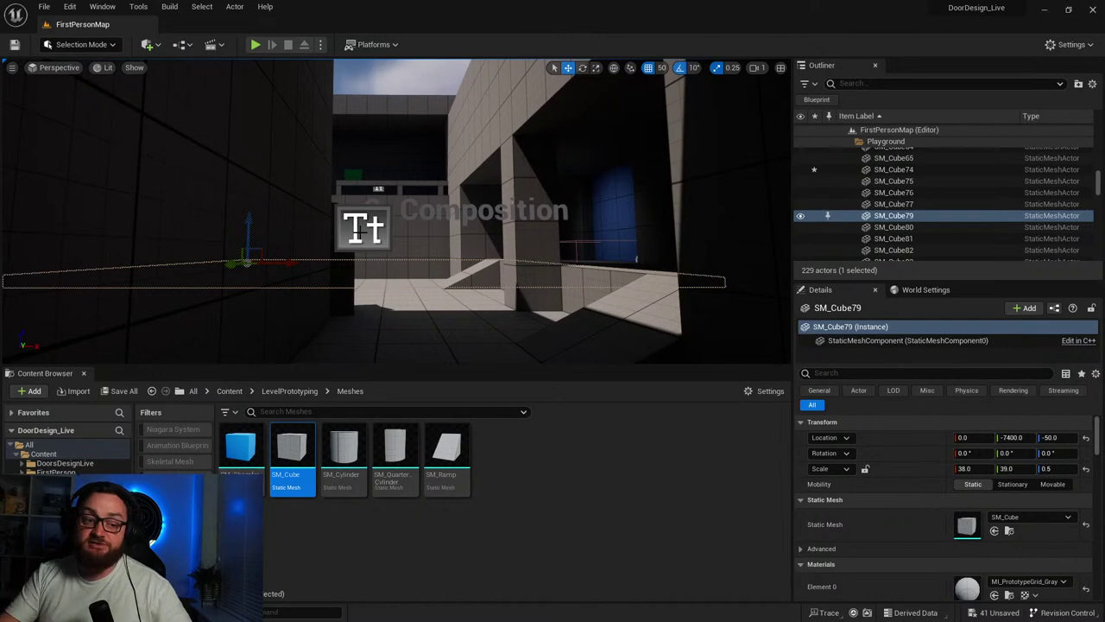
Place an SM_Cube on the open floor and duplicate it along X into a row of two separated pairs.
right_click_drag(361, 229, 498, 271)
right_click_drag(246, 84, 246, 84)
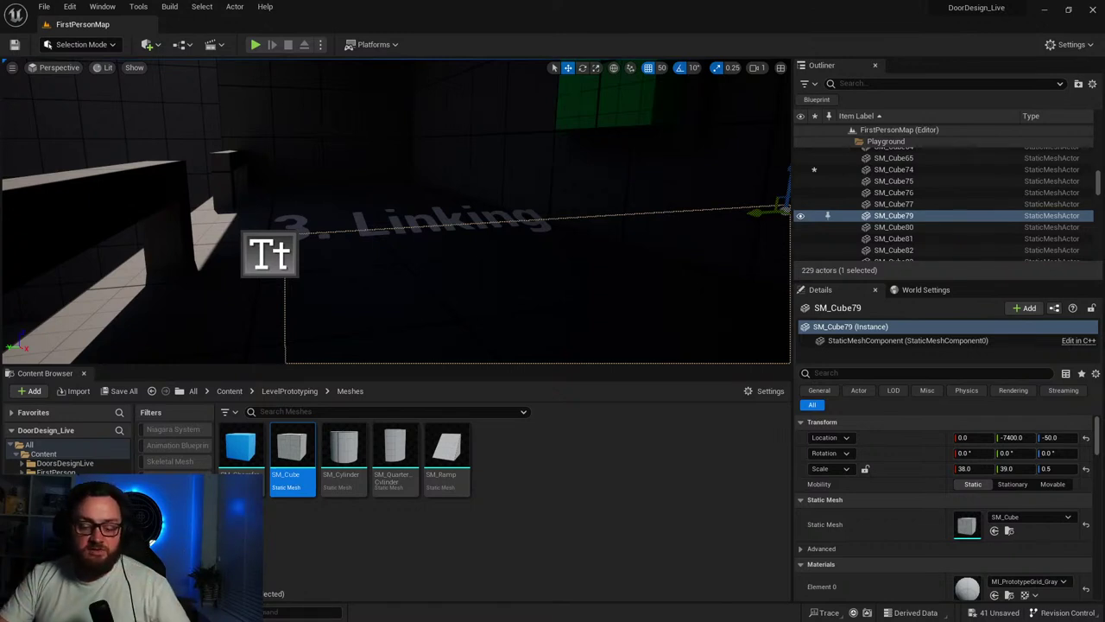
right_click_drag(395, 211, 246, 302)
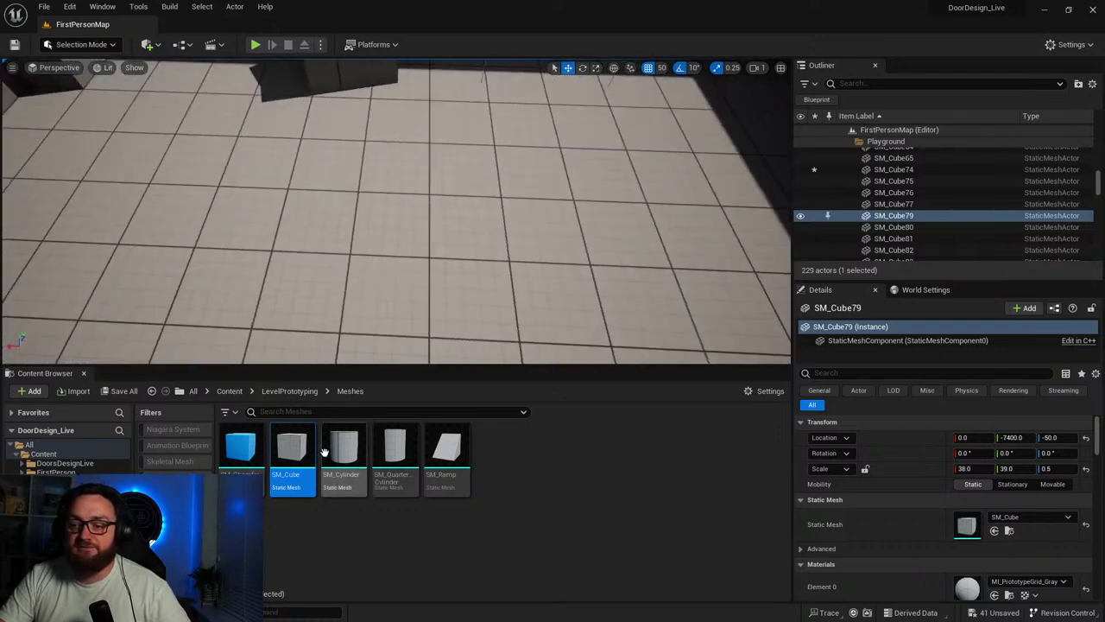
left_click_drag(298, 458, 526, 261)
middle_click_drag(532, 303, 307, 264)
left_click_drag(306, 264, 629, 279, "alt")
middle_click_drag(630, 279, 397, 279)
left_click_drag(397, 266, 558, 264, "alt")
middle_click_drag(558, 264, 460, 298)
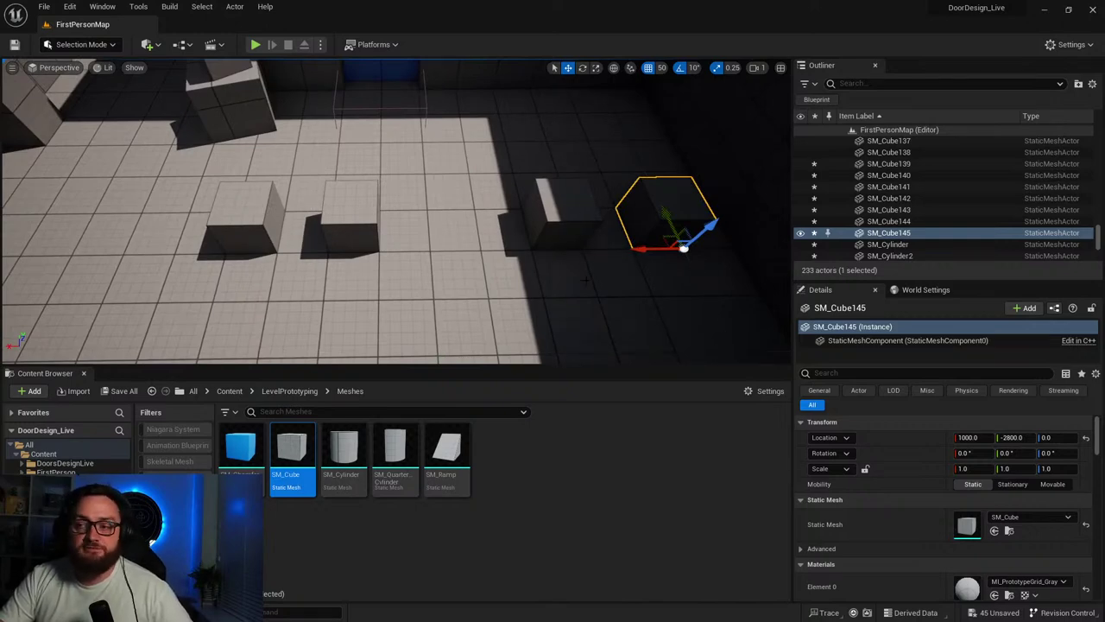
Move the two partly shadowed cubes together along X toward the other pair to even out the row's spacing.
left_click(561, 241)
left_click(673, 211, "ctrl")
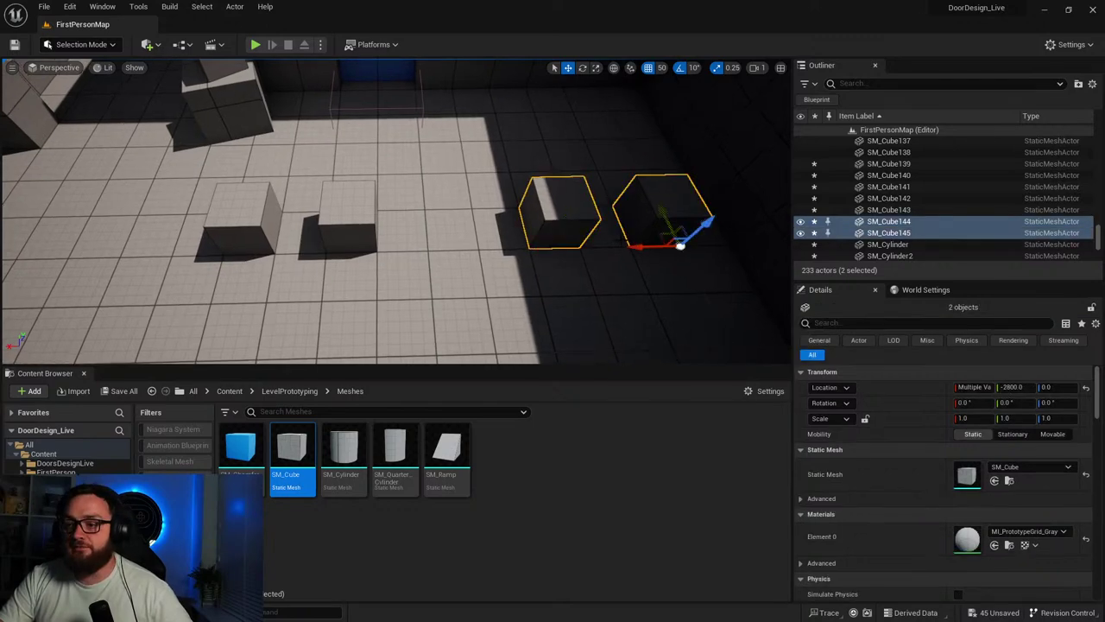
left_click_drag(656, 248, 549, 249)
key("w")
right_click_drag(549, 248, 500, 252)
key("s")
right_click_drag(380, 270, 408, 272)
Move the end cube SM_Cube142 away from the other three along X to 2200.
right_click_drag(485, 237, 323, 217)
left_click(326, 220)
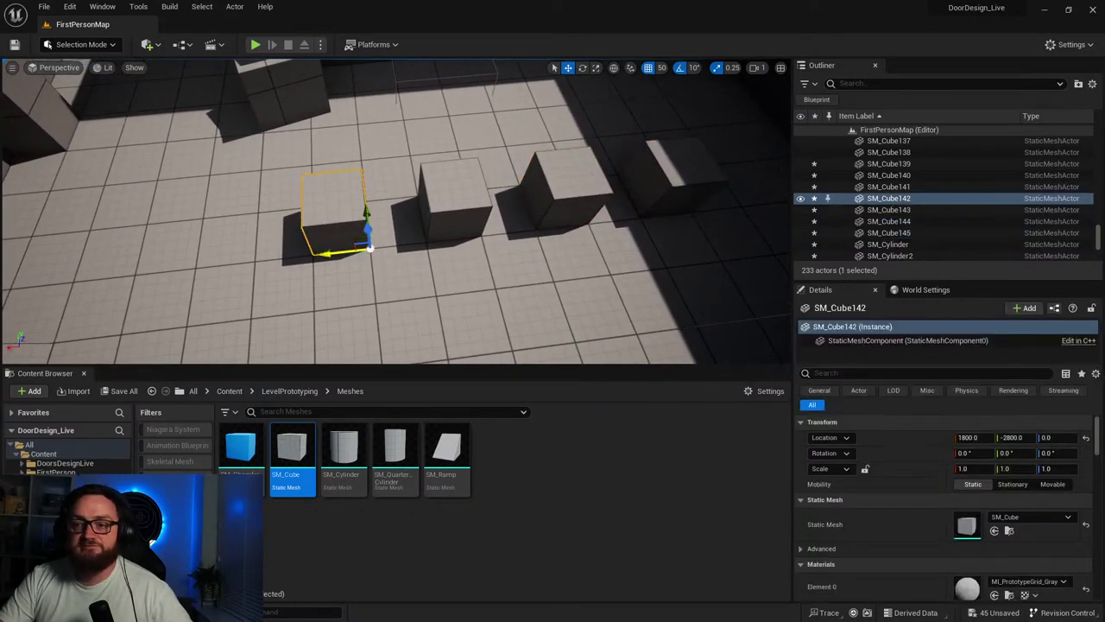
left_click_drag(337, 253, 100, 272)
right_click_drag(100, 270, 34, 269)
right_click_drag(130, 259, 227, 288)
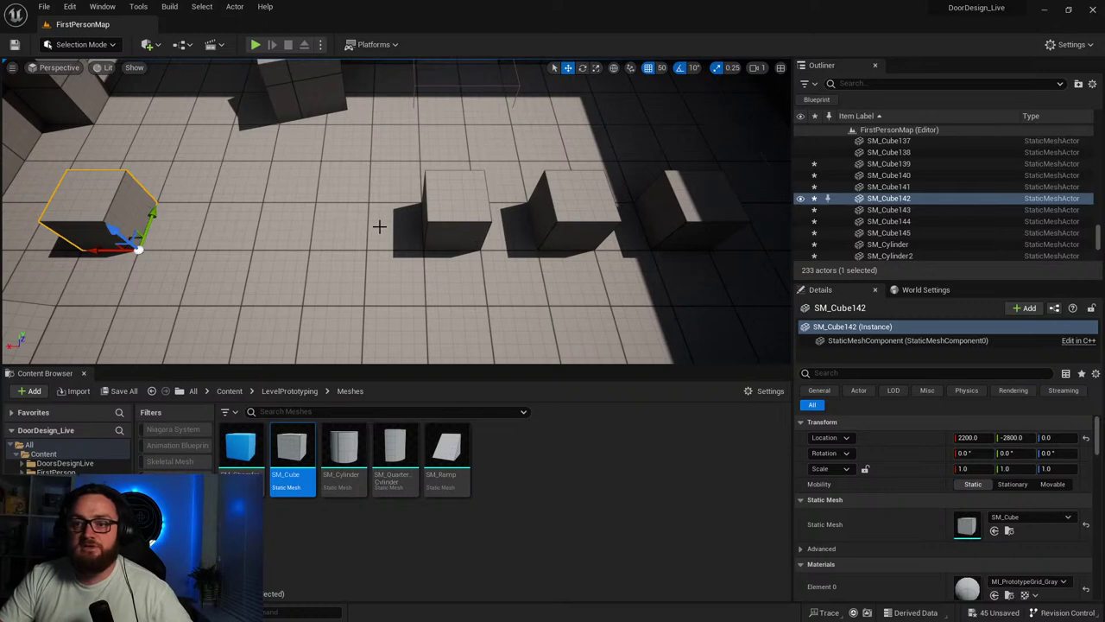
Move the neighbouring cube SM_Cube143 along X to 1800, into the gap beside the isolated cube.
left_click(472, 229)
left_click_drag(442, 249, 331, 252)
right_click_drag(556, 242, 558, 238)
right_click_drag(479, 257, 485, 199)
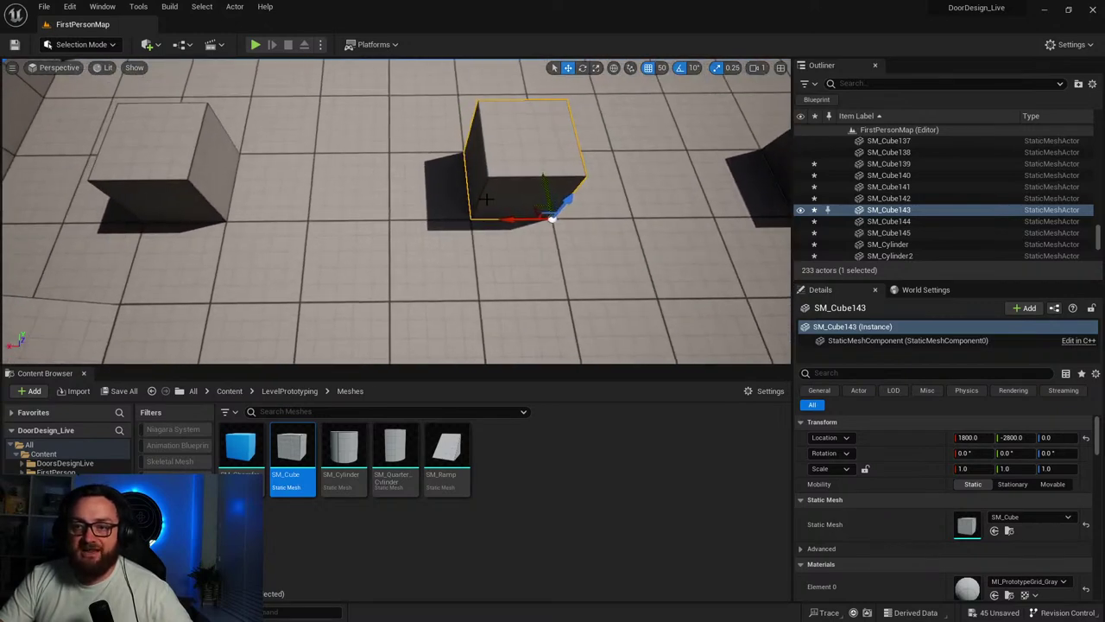
right_click_drag(455, 158, 482, 183)
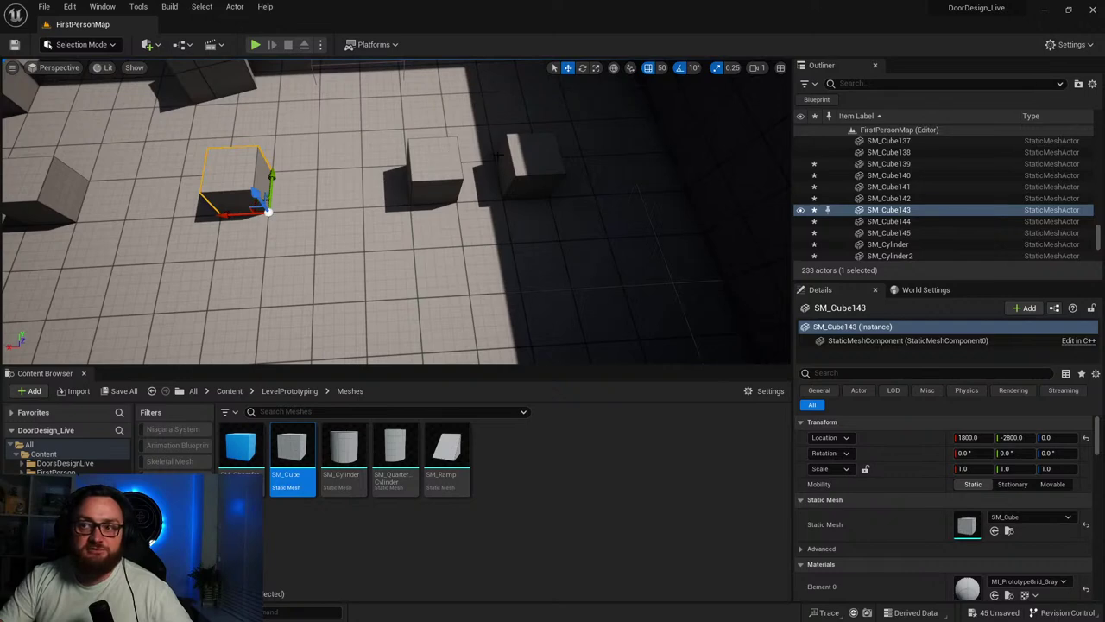
key("a")
right_click_drag(412, 161, 447, 154)
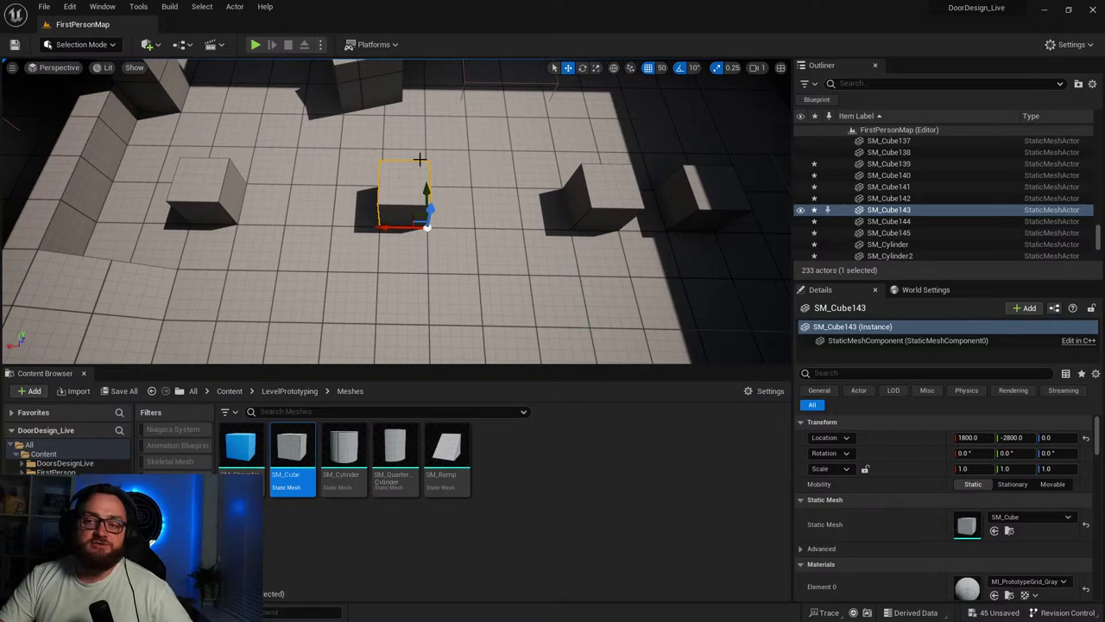
Select all four demonstration cubes on the floor and delete them.
mouse_move(226, 197)
right_mouse_down()
mouse_move(242, 202)
mouse_move(223, 200)
mouse_move(235, 195)
right_mouse_up()
key("w")
key("a")
key("d")
key("s")
left_click(125, 221, "ctrl")
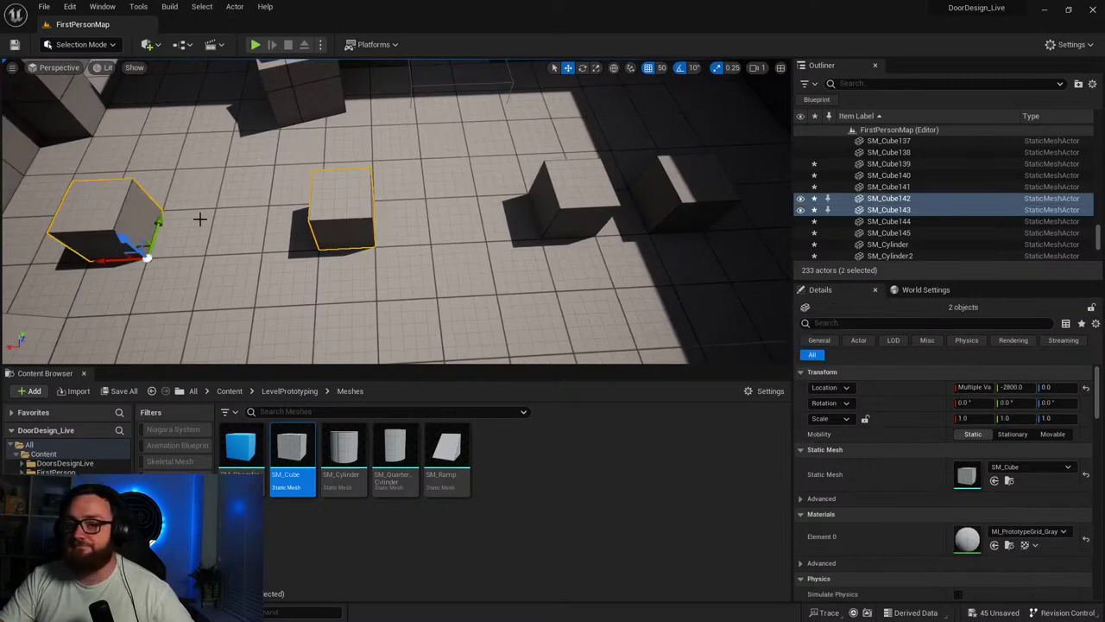
left_click(612, 202, "ctrl")
left_click(706, 195, "ctrl")
key("Delete")
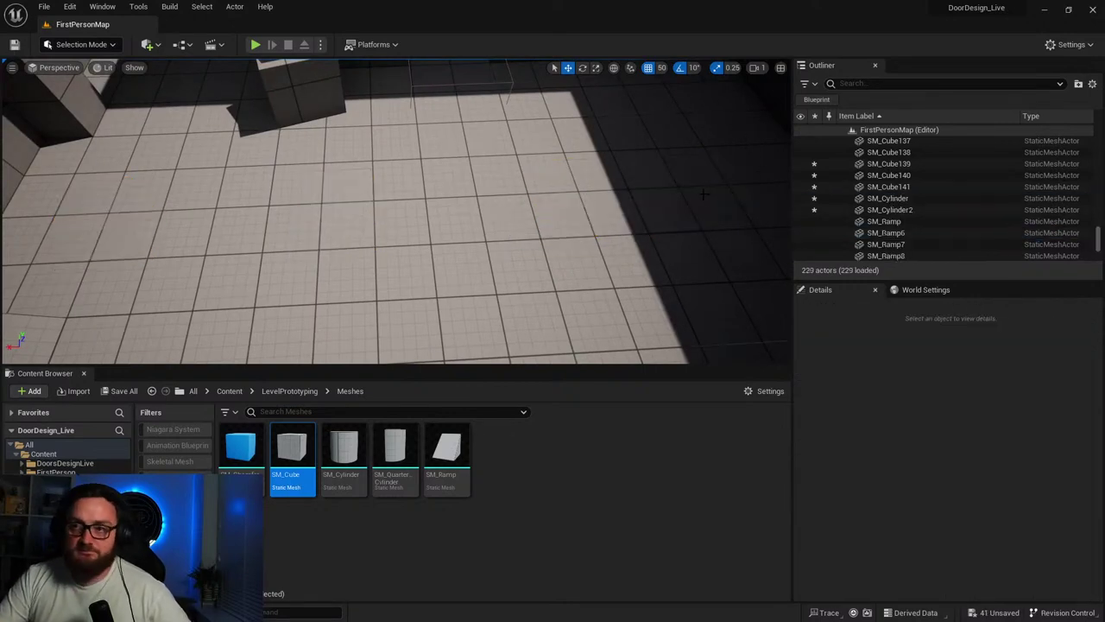
View the Flow area with its blue door and stacked cubes.
right_click_drag(635, 220, 675, 155)
key("s")
key("w")
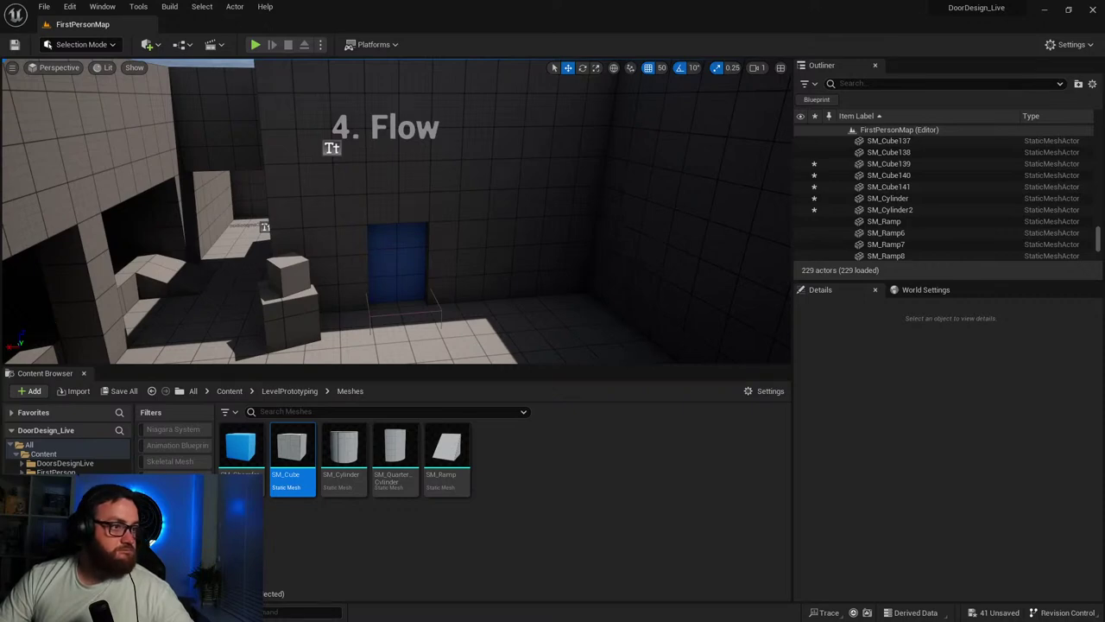
Switch to noclip.website in the browser, close its games list and look around Metroid Prime's Chozo Ruins.
left_click_drag(0, 164, 484, 4)
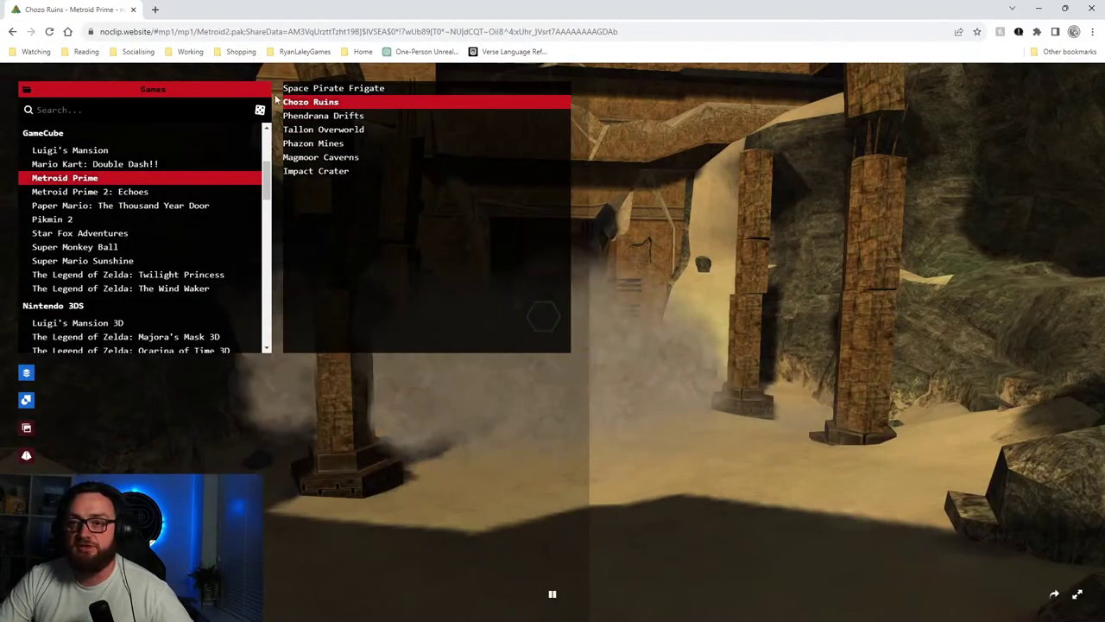
left_click(252, 93)
left_click_drag(621, 292, 704, 240)
key("s")
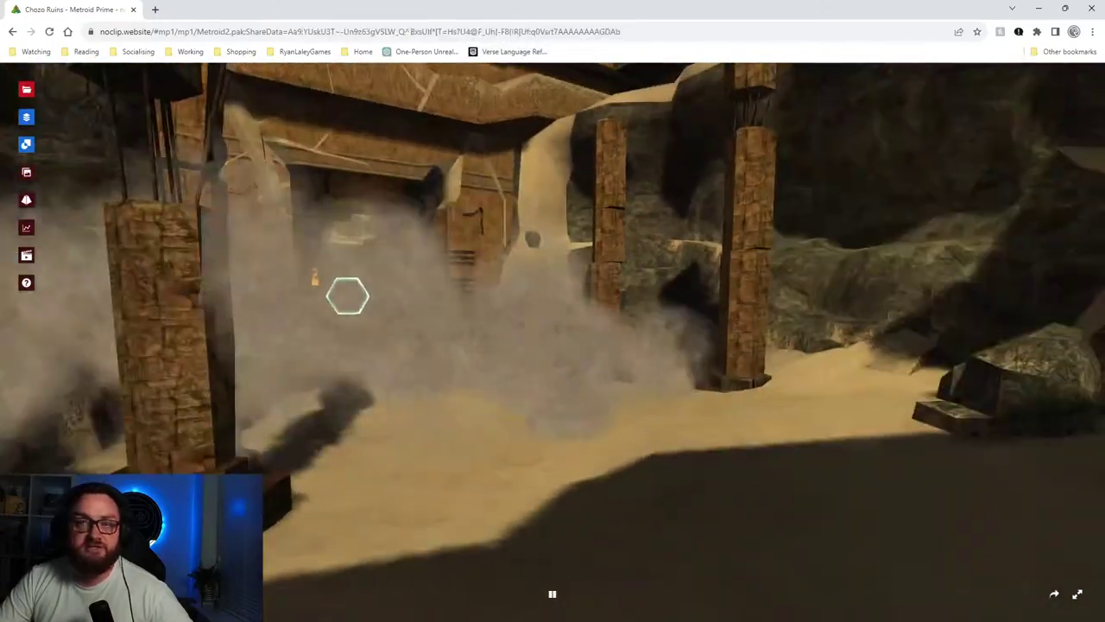
Fly through the dusty courtyard toward its hexagonal door and on into the plaza with the giant tree.
left_click_drag(639, 376, 595, 360)
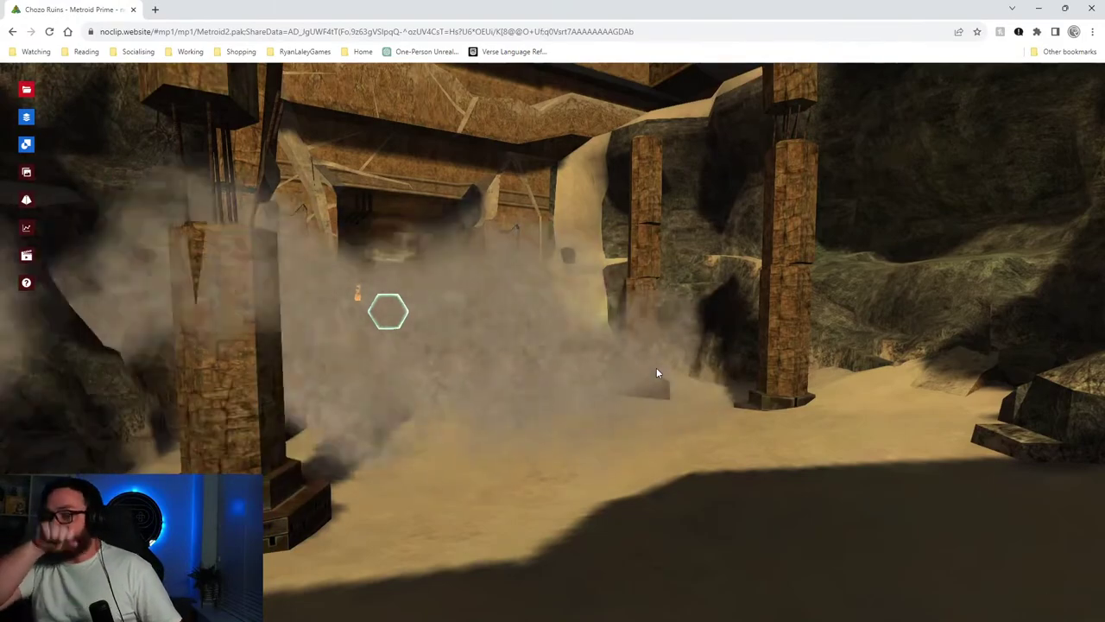
left_click(656, 373)
key("w")
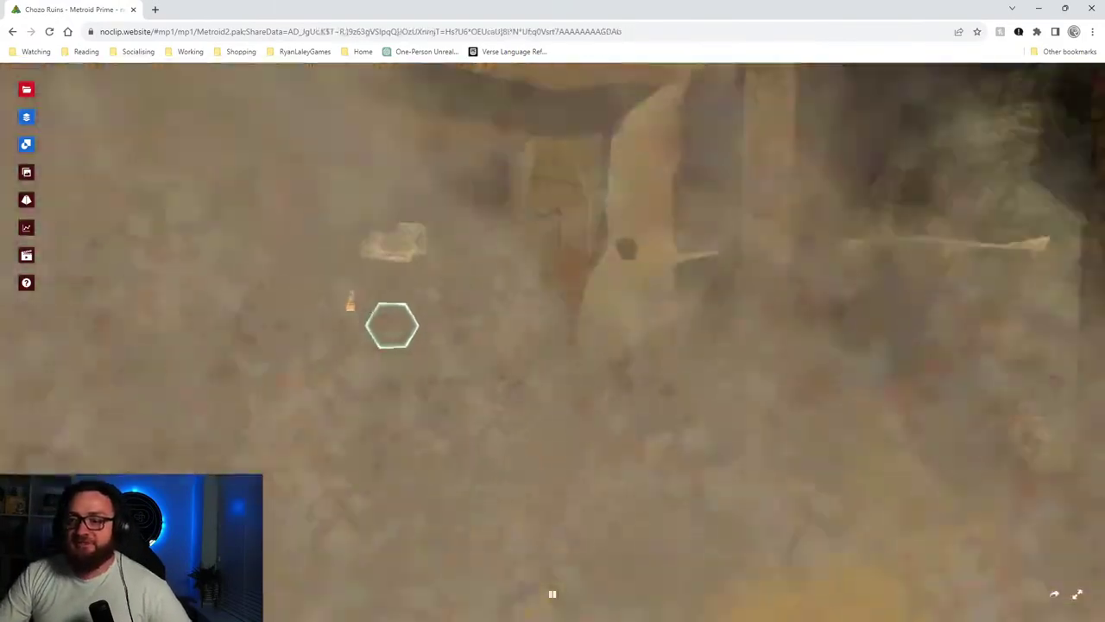
key("w")
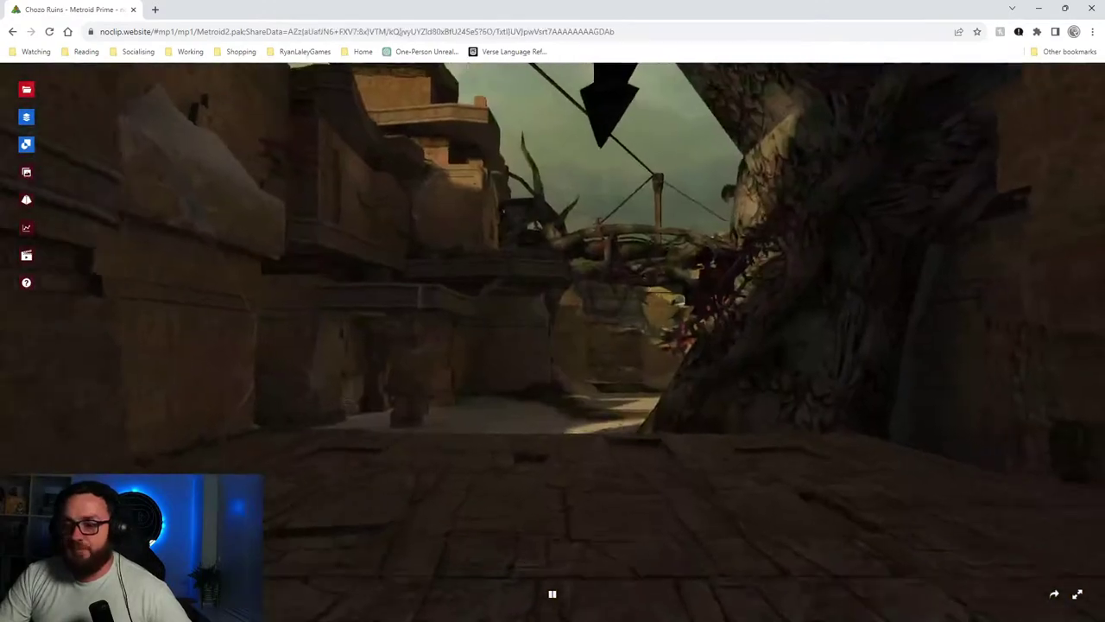
Examine the plaza's layout from beside the giant tree, looking toward the sunlit half-pipe.
mouse_move(656, 373)
left_mouse_down()
mouse_move(677, 267)
mouse_move(664, 373)
left_mouse_up()
key("s")
key("w")
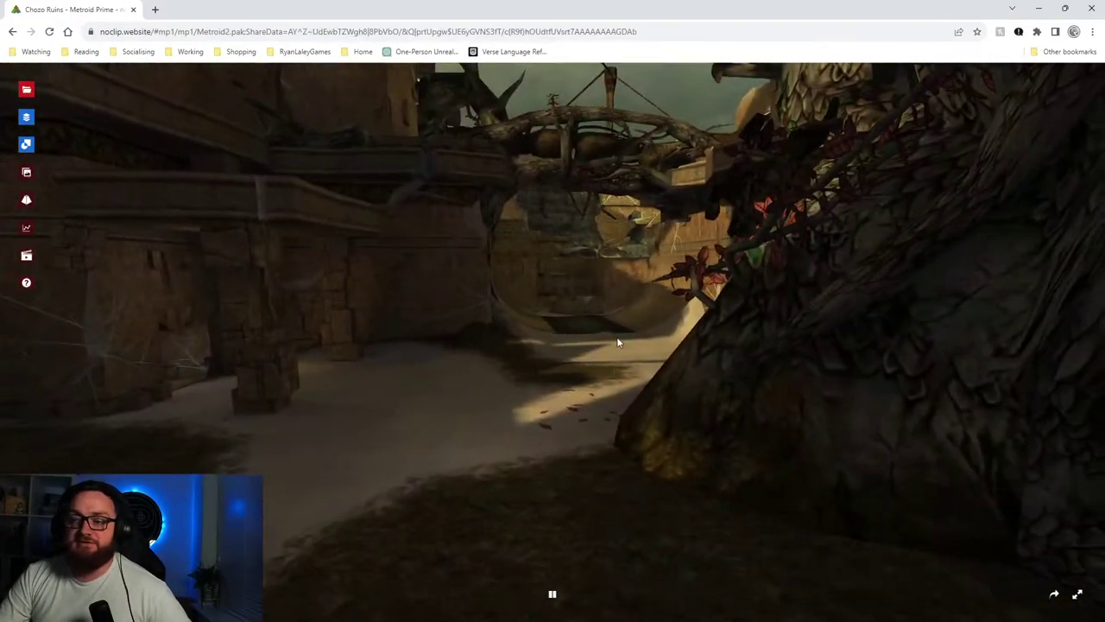
key("s")
key("w")
left_click_drag(673, 326, 617, 360)
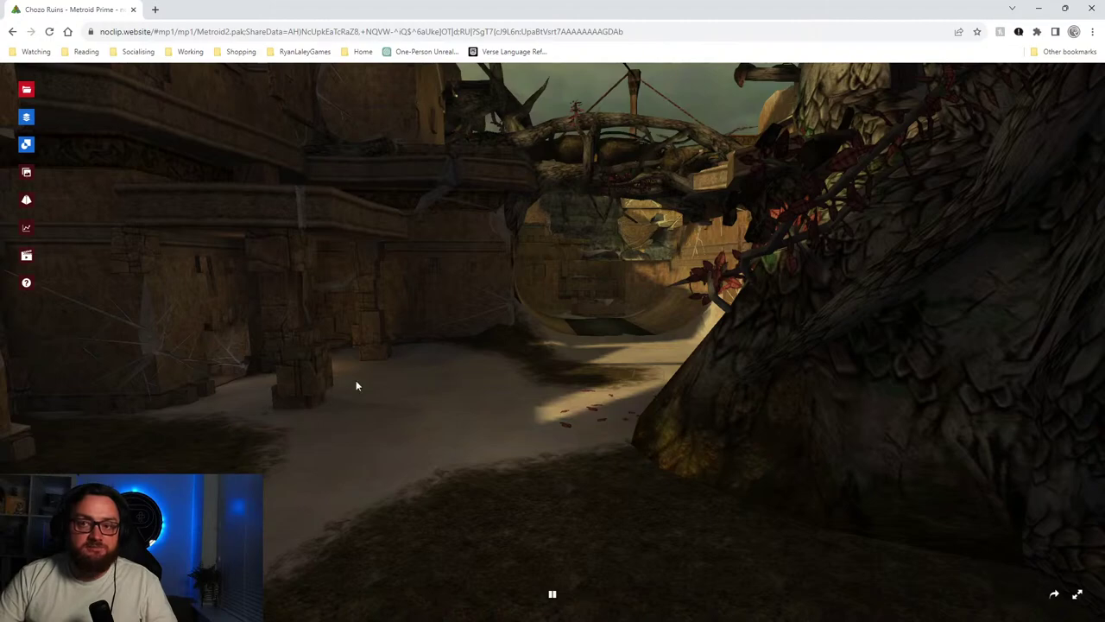
Inspect the red-marked hexagonal door beside the lit stone block, and turn back toward the half-pipe.
key("w")
left_click_drag(661, 357, 52, 358)
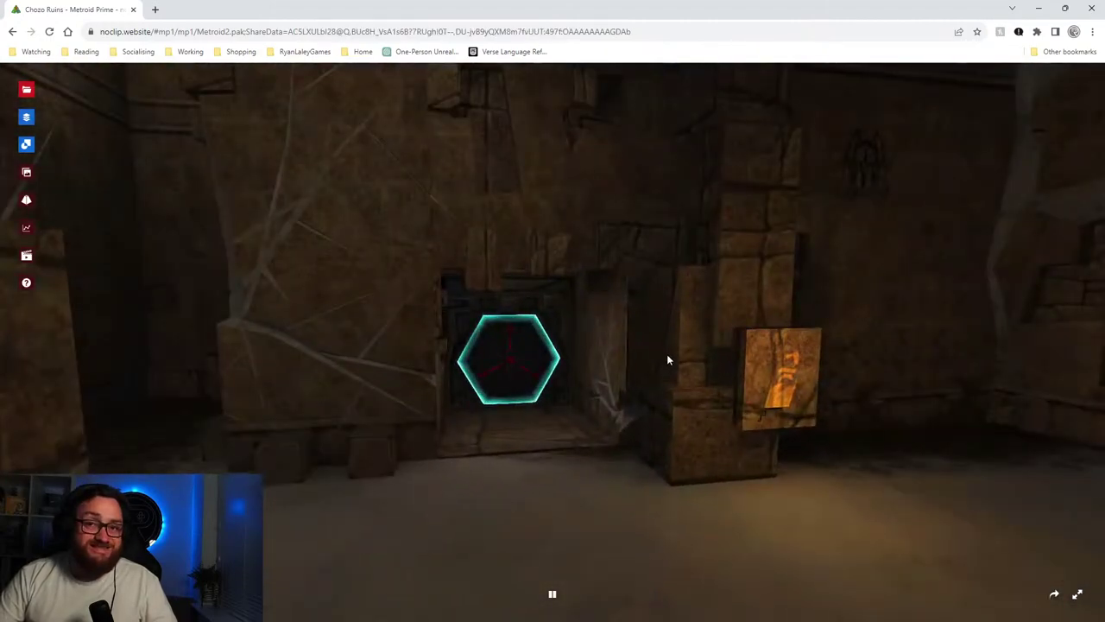
left_click_drag(649, 371, 1027, 371)
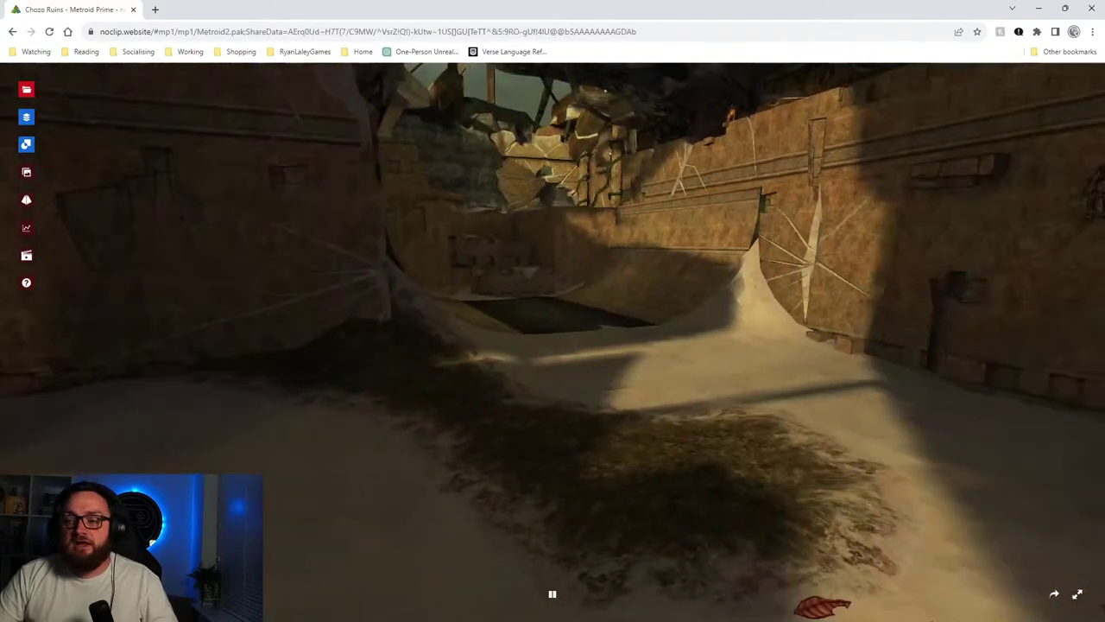
Fly along the sandy path into the half-pipe and examine its curved walls and the steps at its end.
key("s")
key("w")
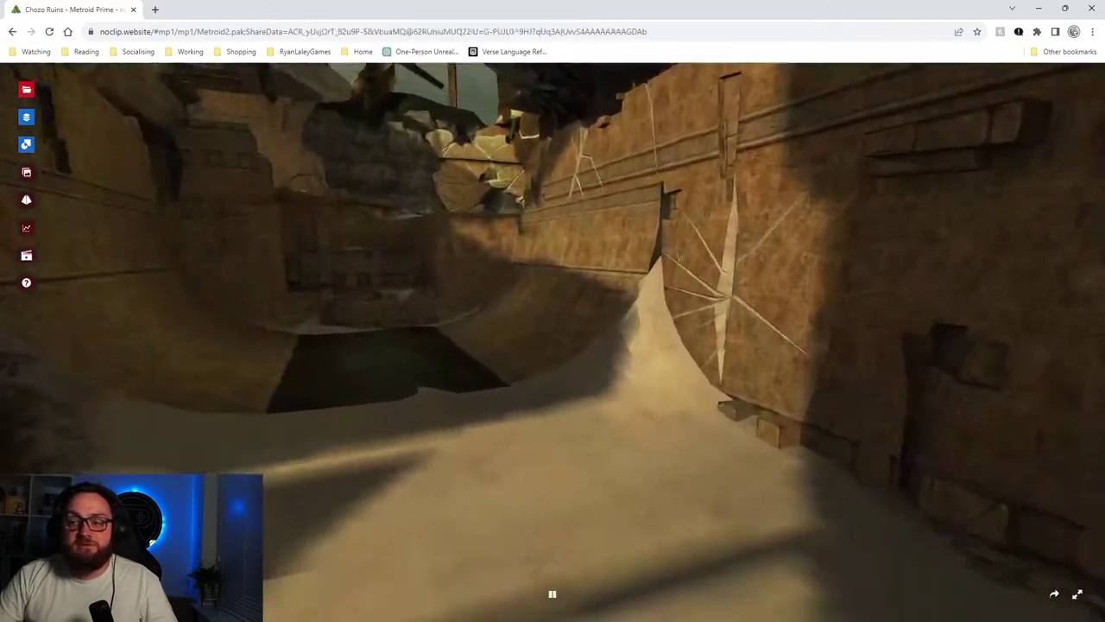
key("s")
left_click_drag(654, 371, 678, 315)
key("w")
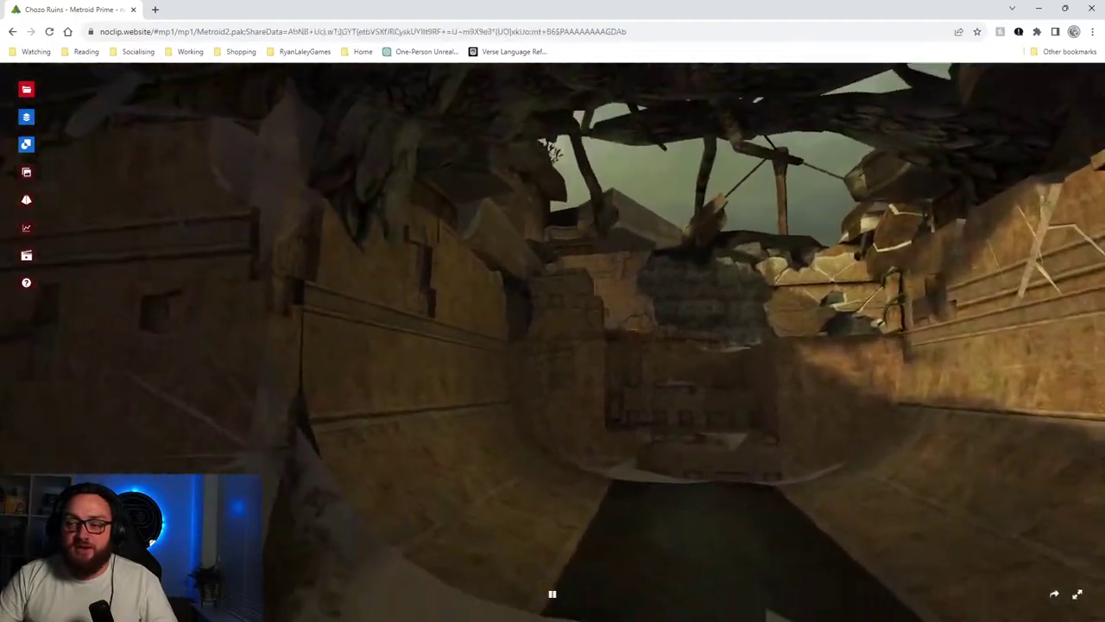
left_click_drag(553, 345, 678, 354)
key("w")
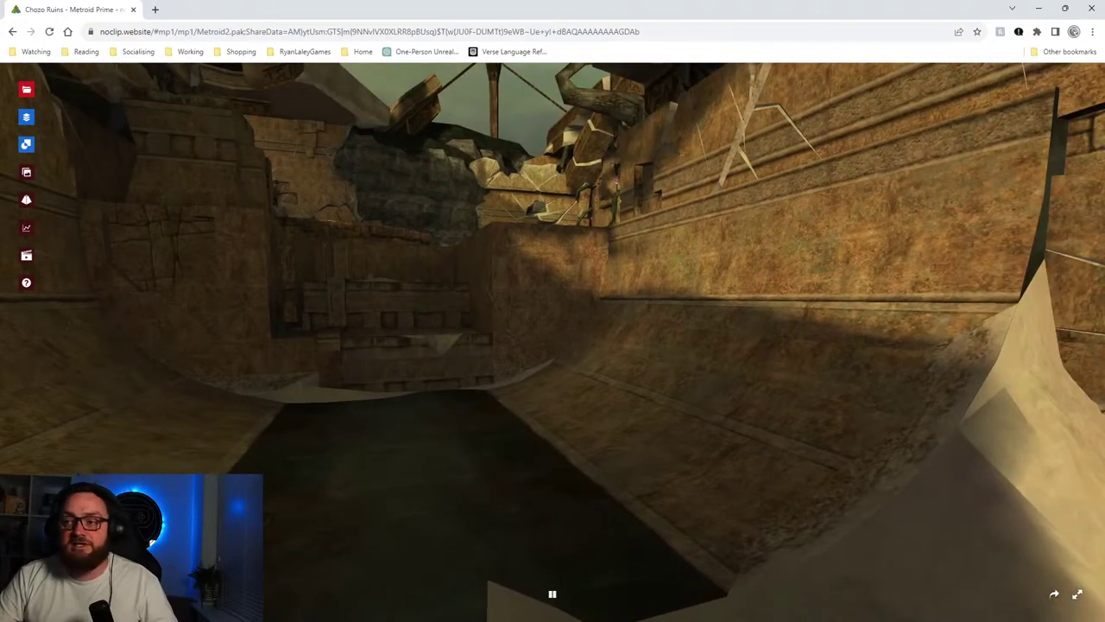
key("w")
left_click_drag(552, 345, 530, 312)
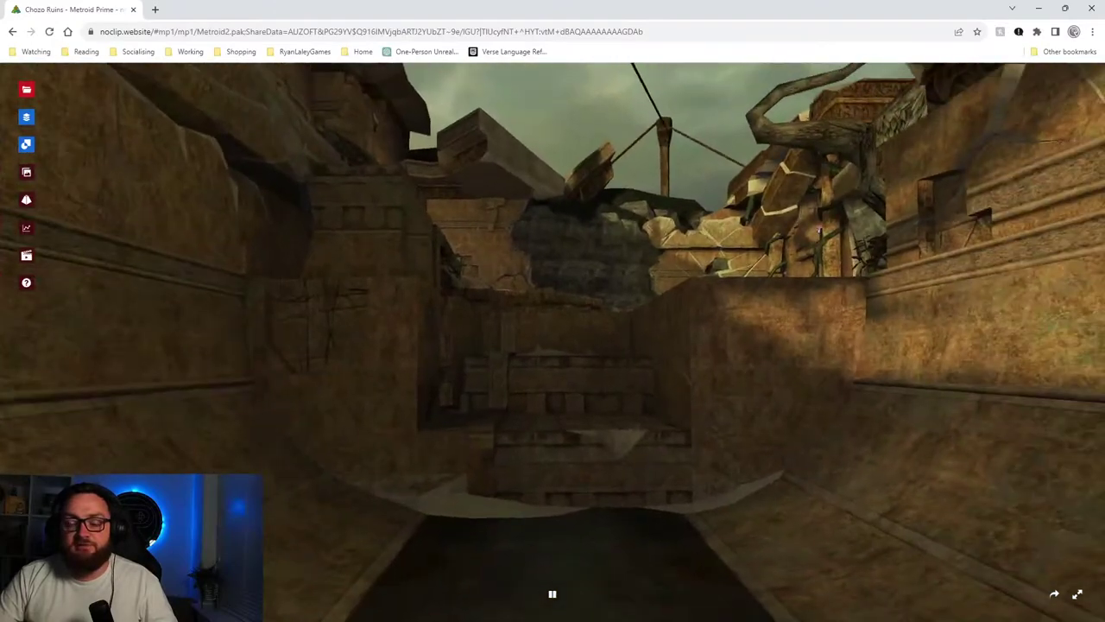
Fly over the stone steps to the sandy area and view its rock wall and vine-wrapped pillars.
key("w")
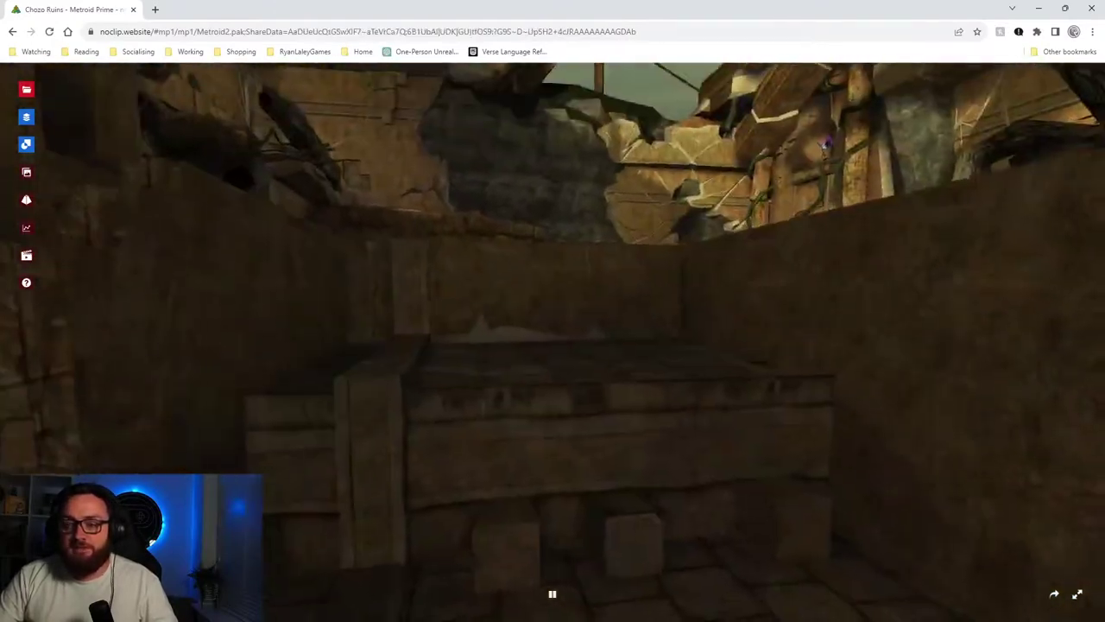
key("w")
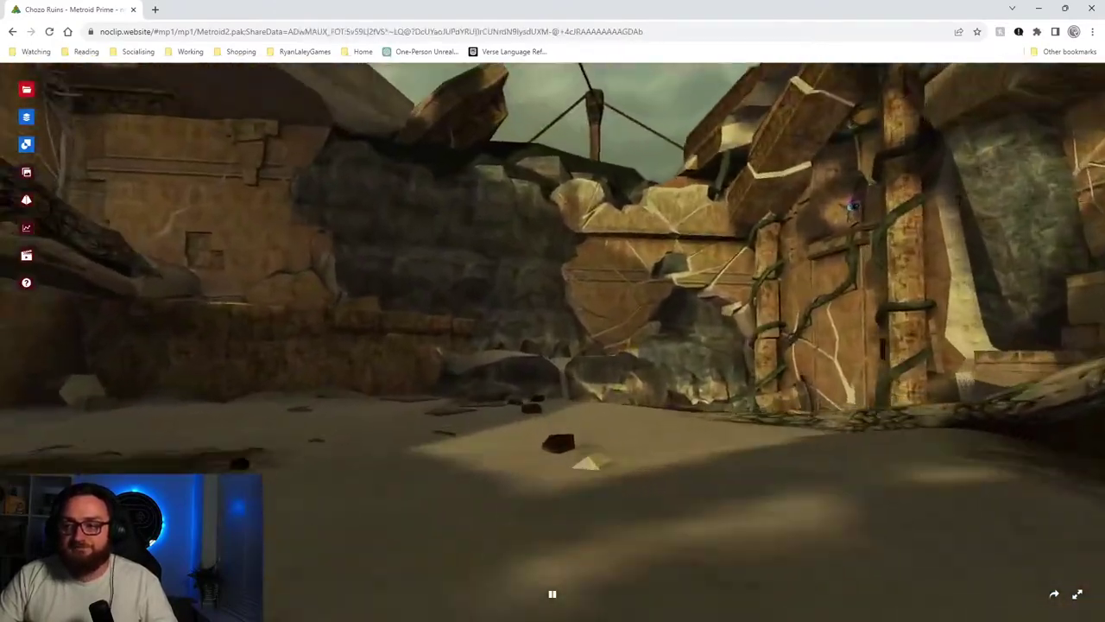
key("w")
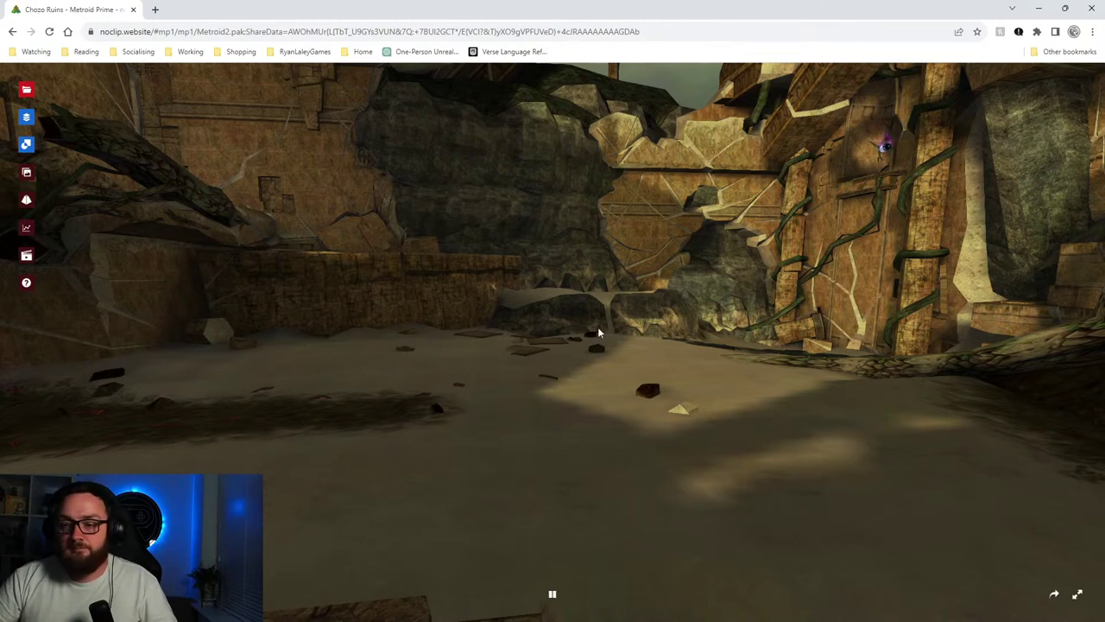
Cross the sandy area and inspect the hexagonal door set under the pointed stone arch.
key("w")
left_click_drag(537, 450, 233, 475)
key("w")
left_click_drag(328, 454, 293, 449)
key("w")
key("w")
left_click_drag(480, 416, 460, 411)
key("s")
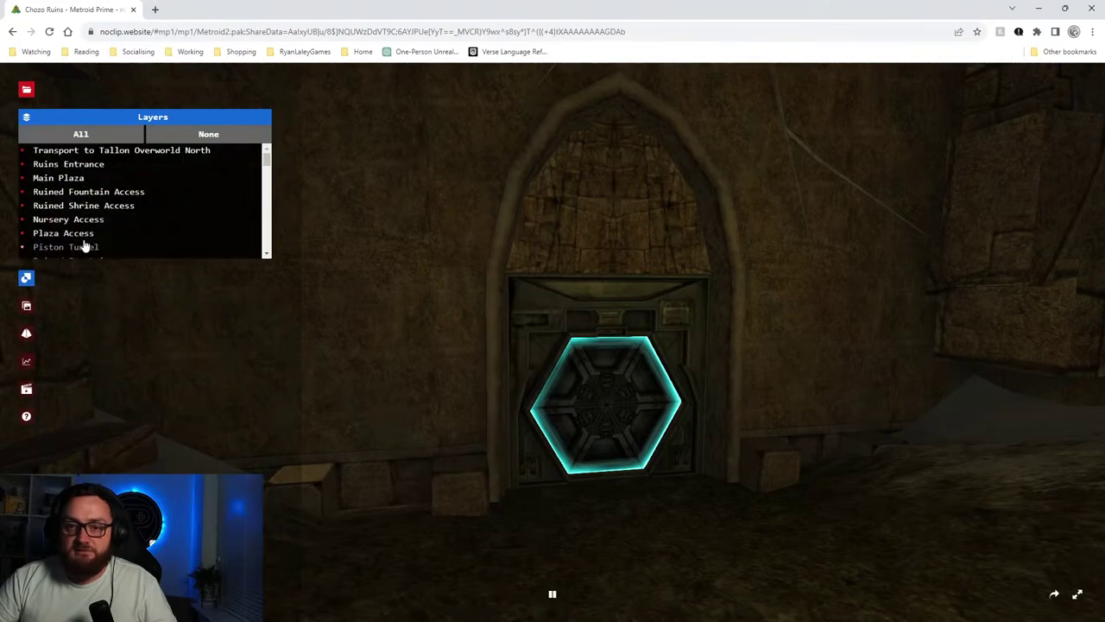
Fly through the arched door and the metal tunnel behind it, and enable all layers of the map.
key("w")
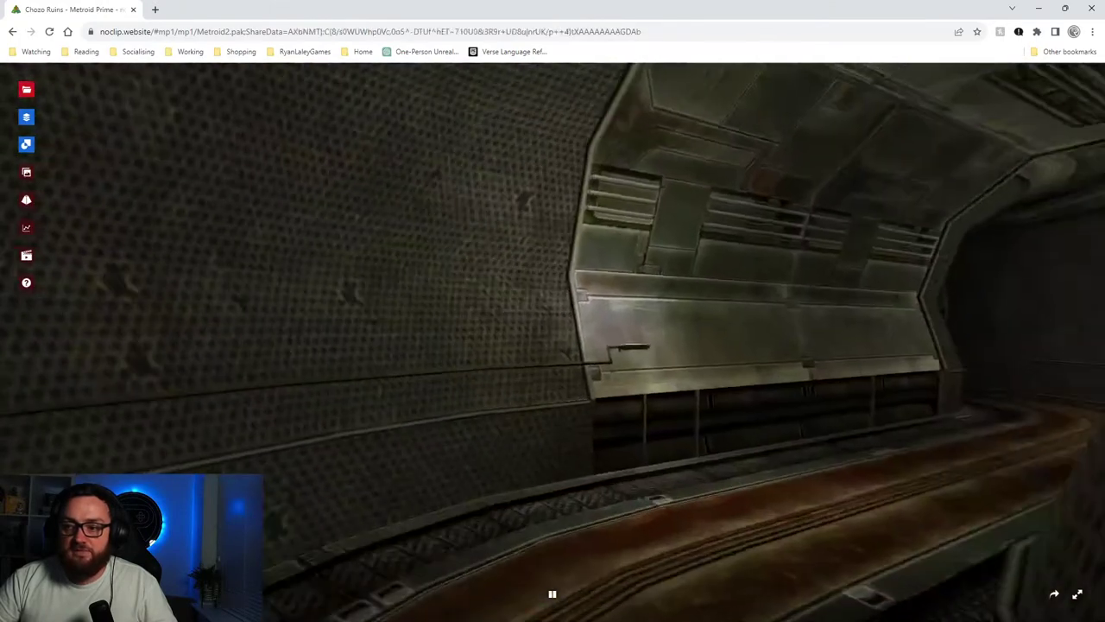
key("w")
key("w")
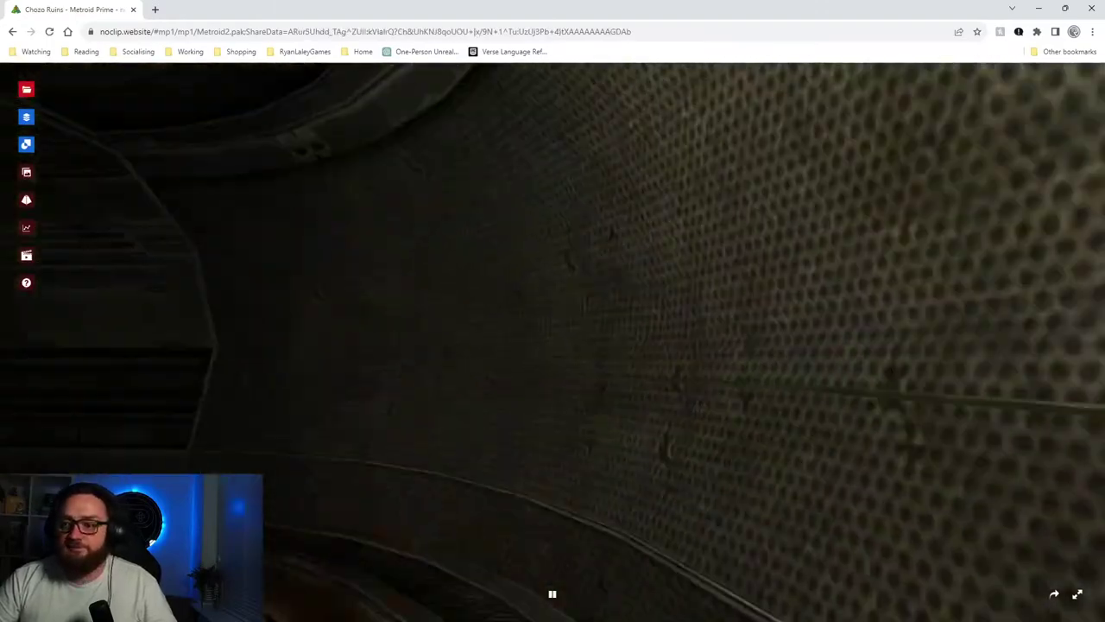
key("w")
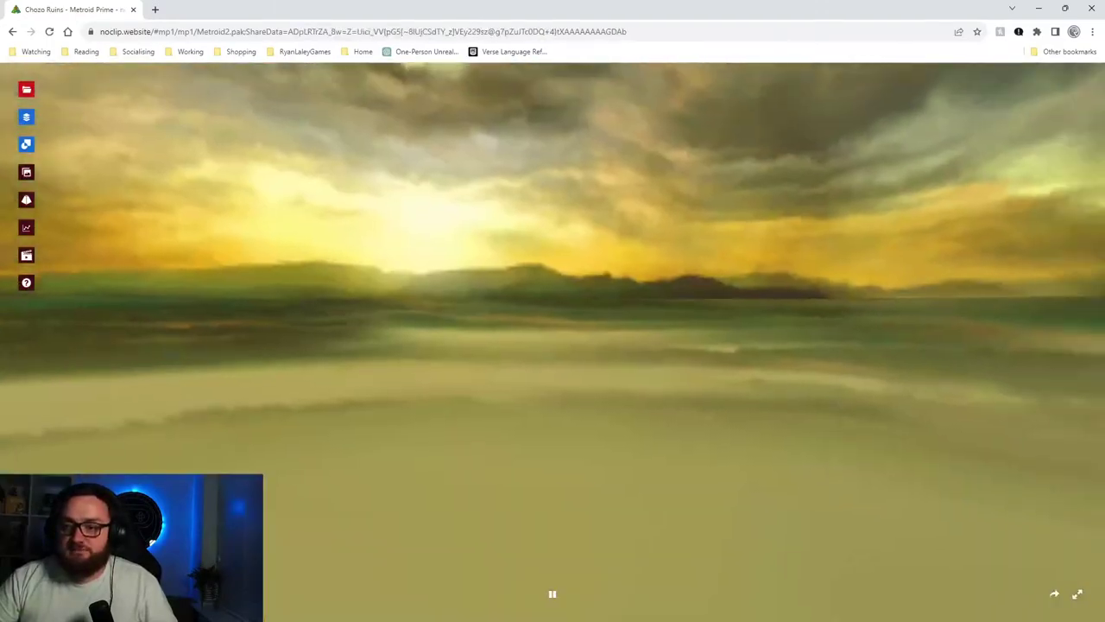
mouse_move(18, 145)
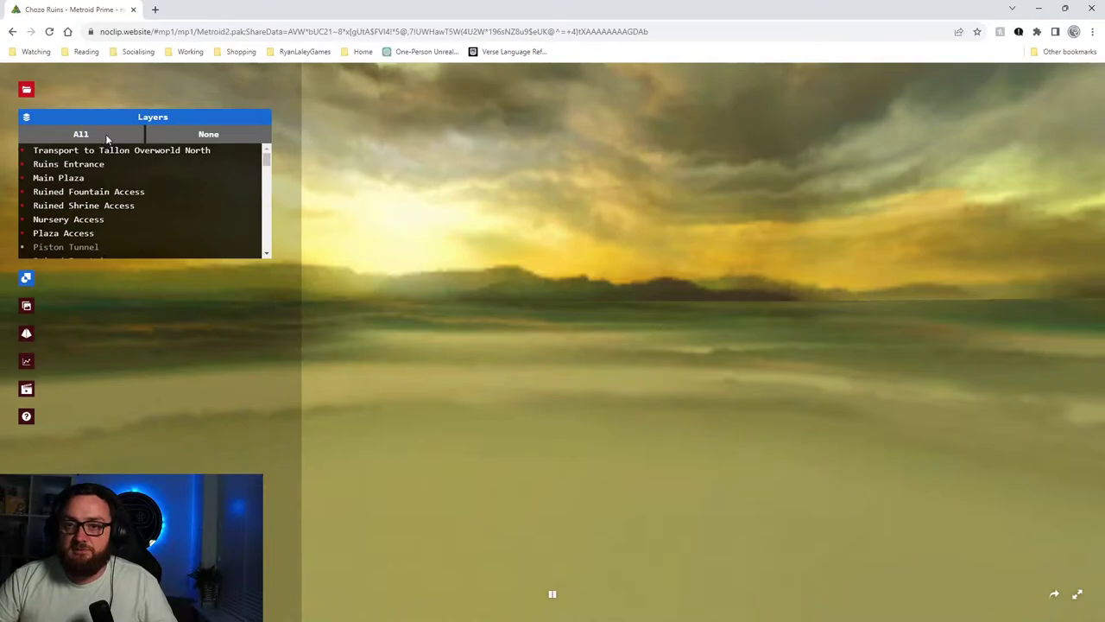
left_click(81, 134)
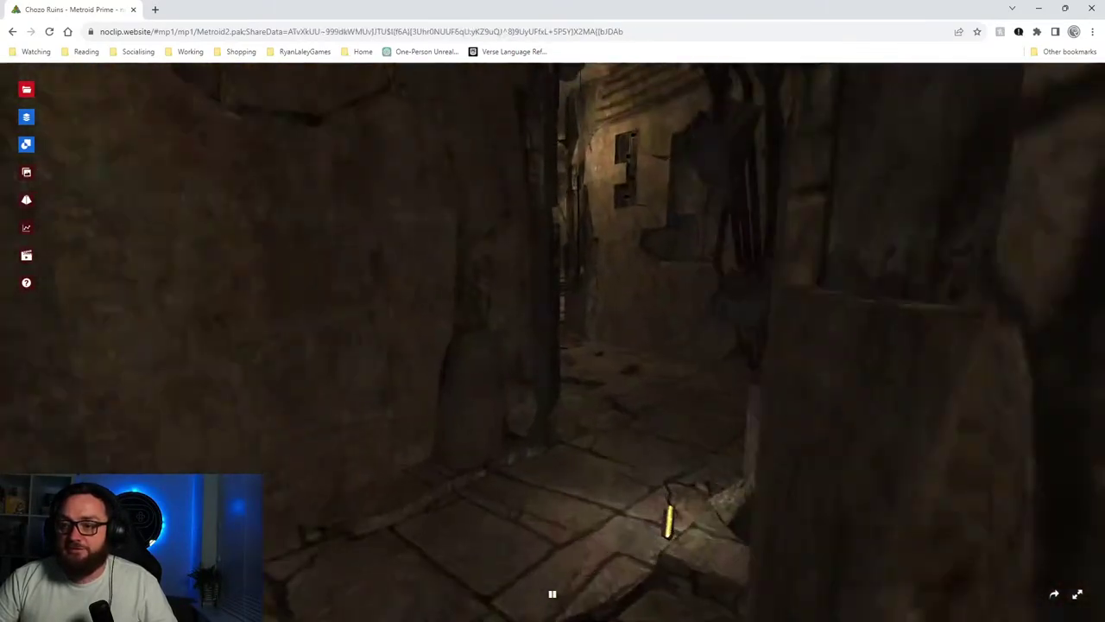
Fly through the ruined passage into the tree room and view the door on its raised ledge.
key("w")
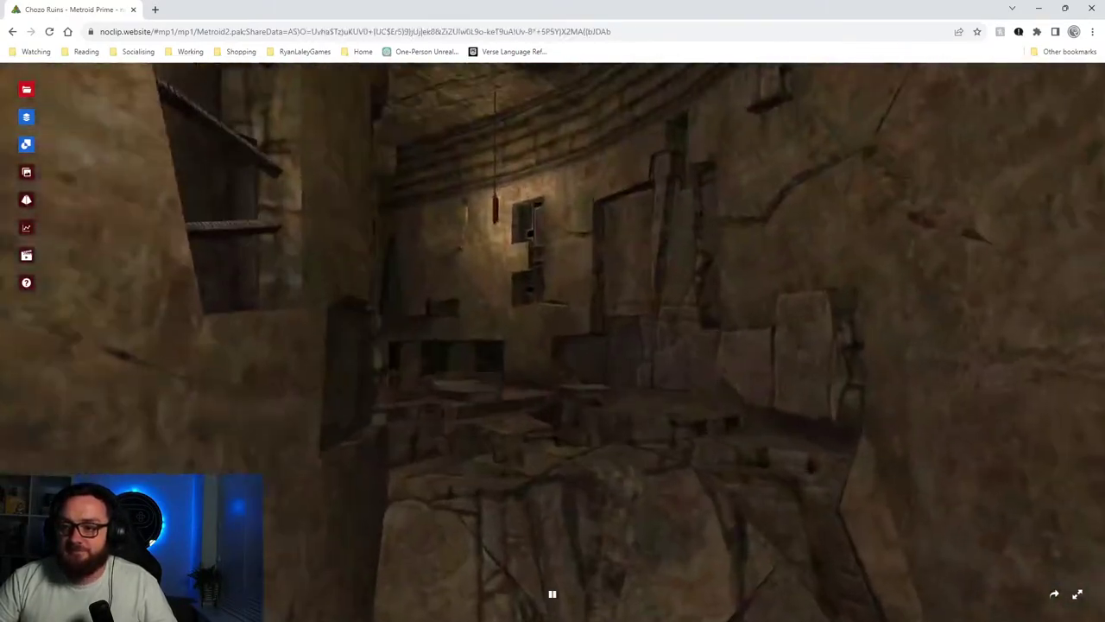
key("w")
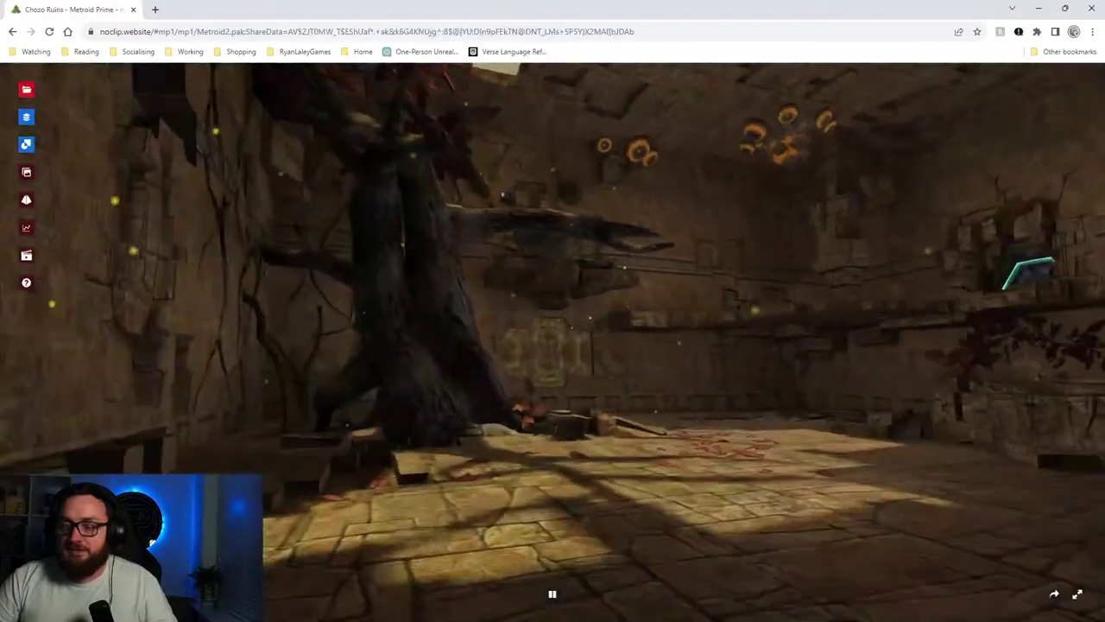
key("w")
left_click_drag(513, 343, 665, 343)
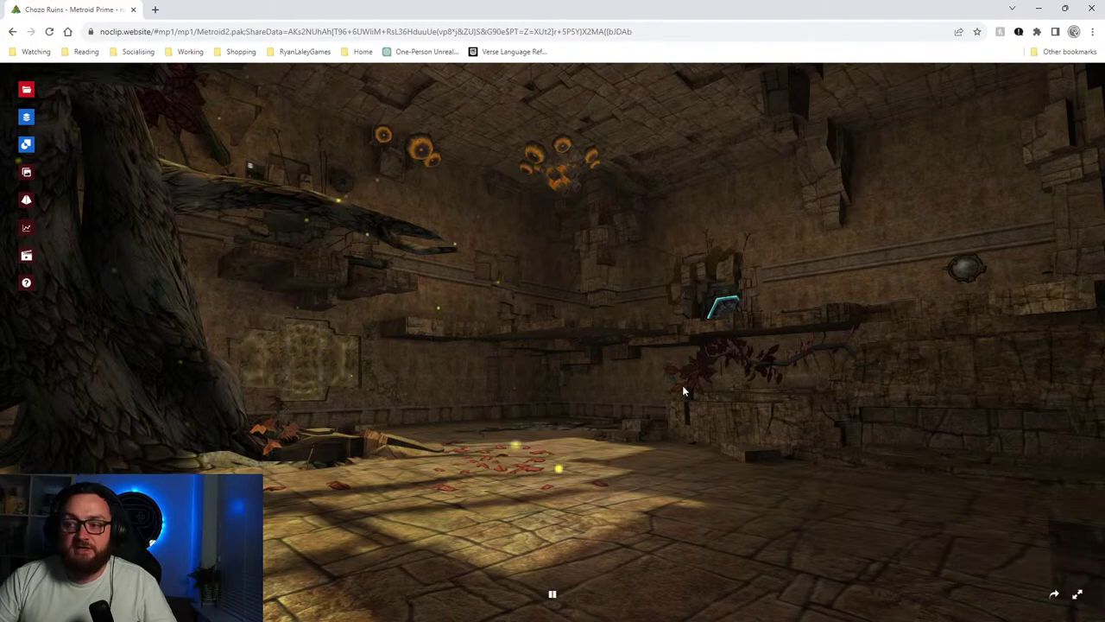
Leave the tree room and follow the curved stone corridor into the overgrown room.
key("w")
left_click_drag(250, 165, 155, 164)
key("w")
key("s")
key("w")
key("w")
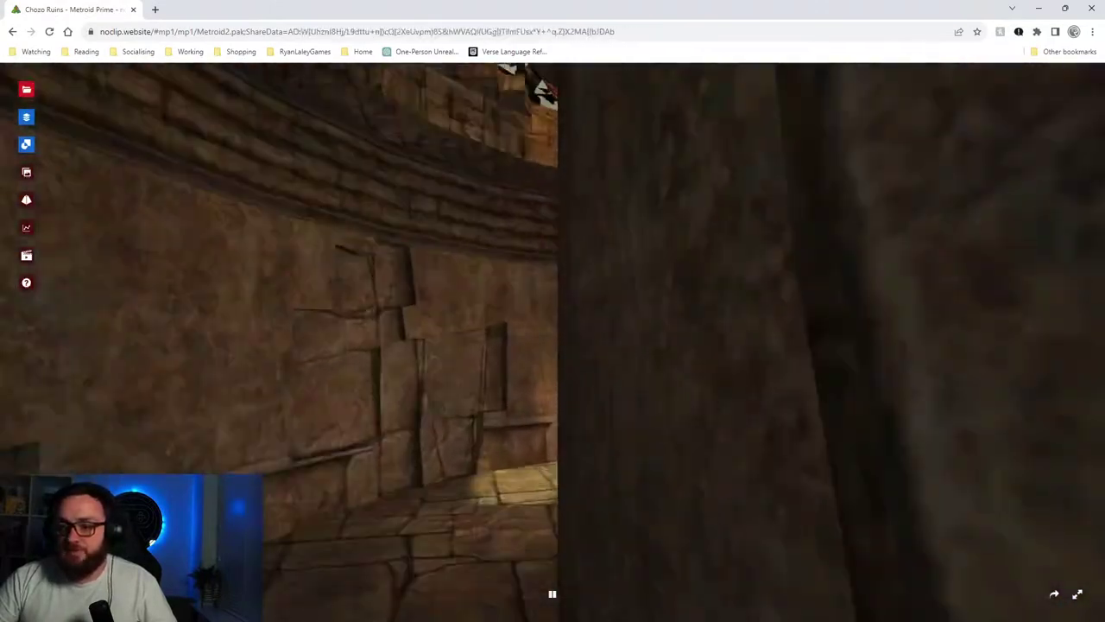
left_click_drag(552, 345, 759, 345)
key("w")
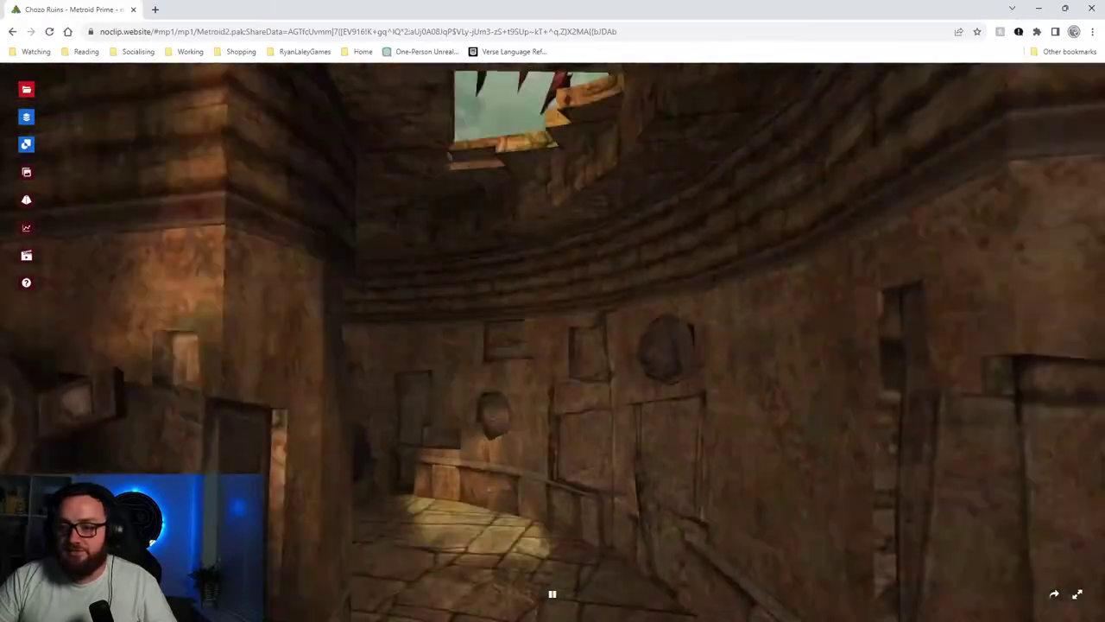
key("w")
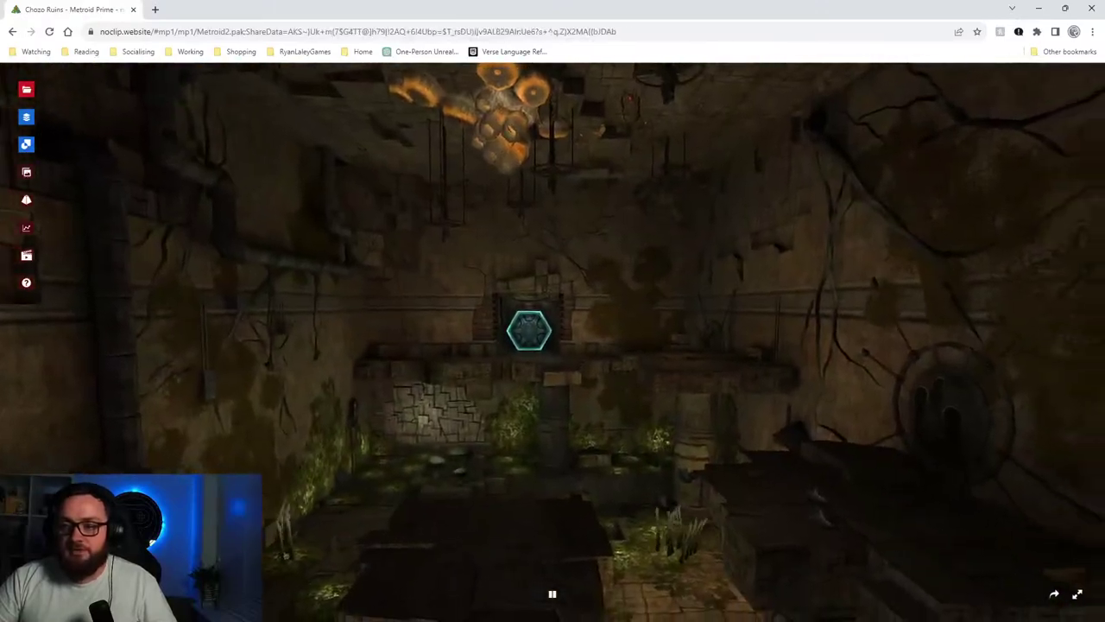
Examine how the overgrown room's platforms and pipes frame the hexagonal door on the far ledge.
key("s")
left_click_drag(473, 269, 457, 299)
key("w")
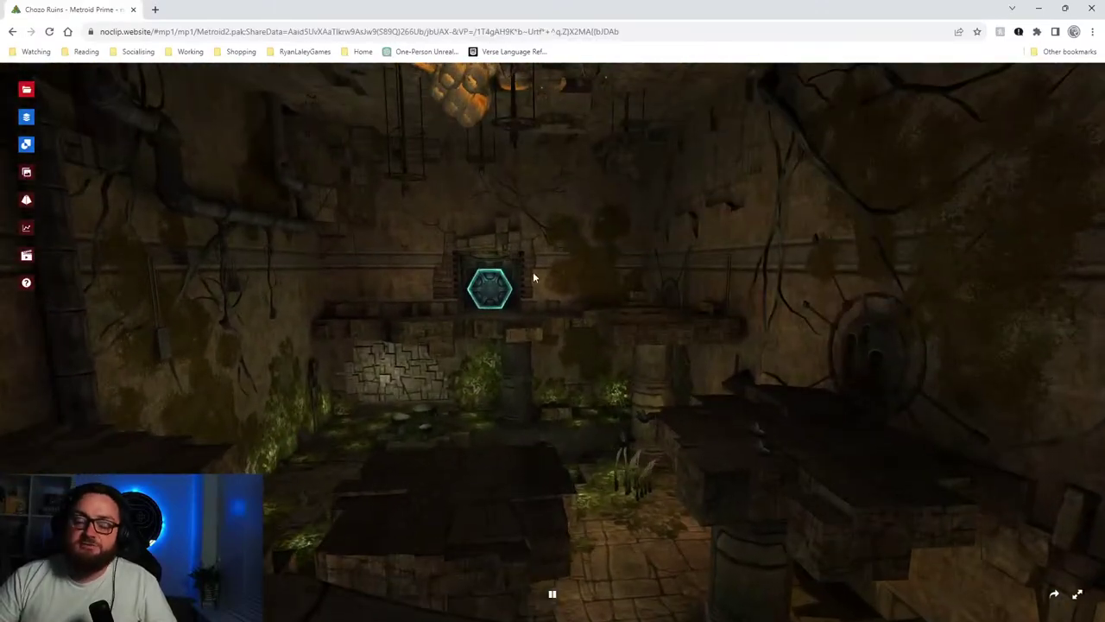
left_click_drag(520, 269, 507, 250)
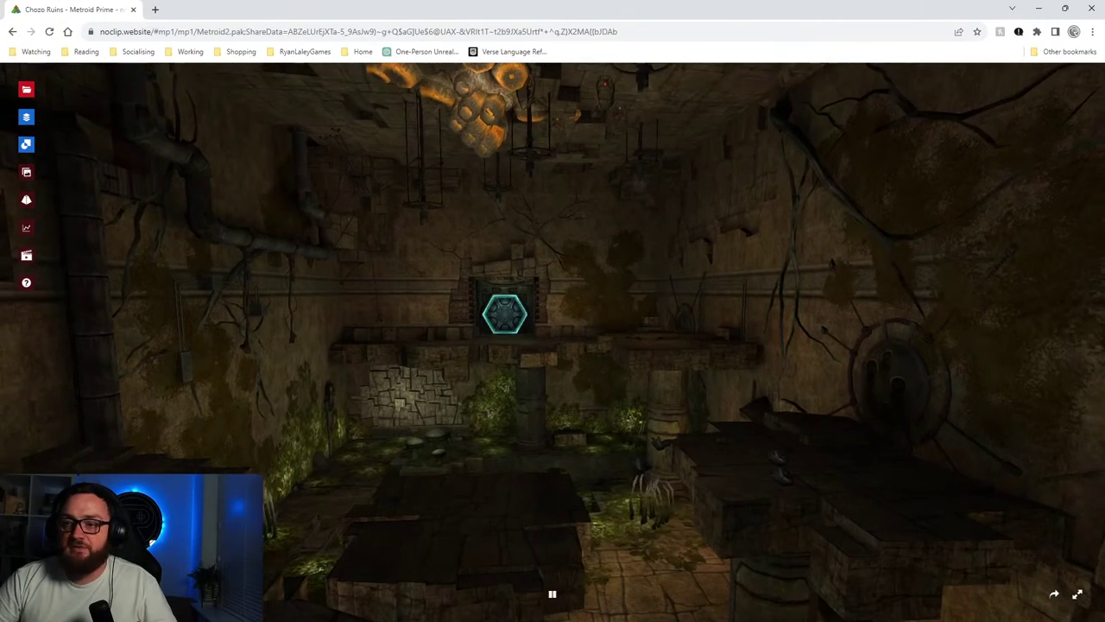
Fly through the next curved corridor into the dark hall and view the bridge leading to its far door.
left_click_drag(506, 327, 777, 190)
key("w")
key("w")
key("w")
key("w")
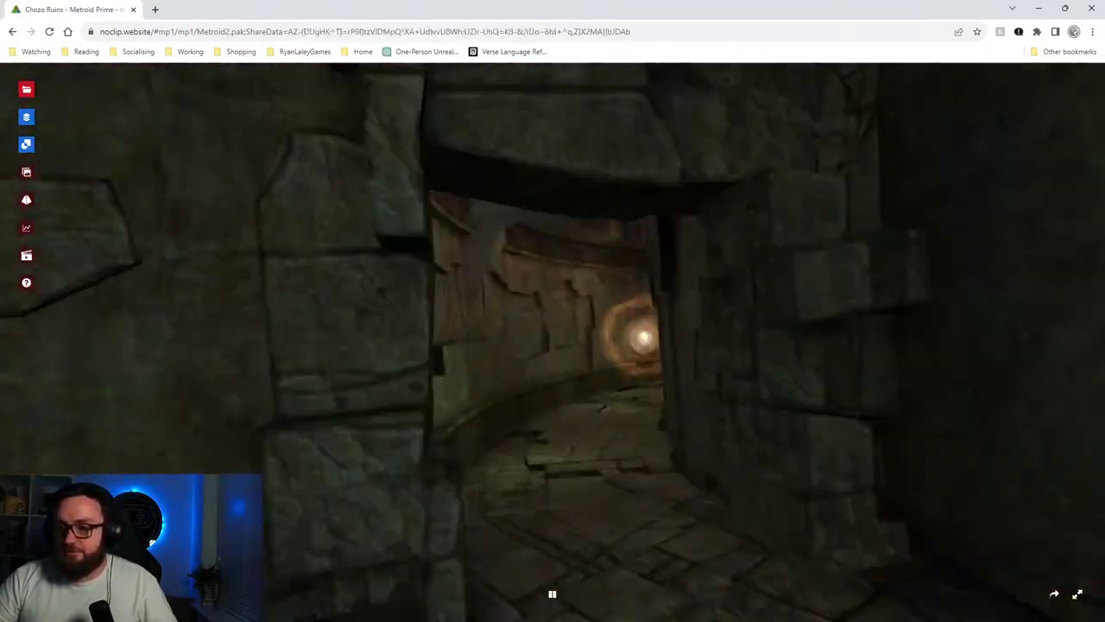
key("w")
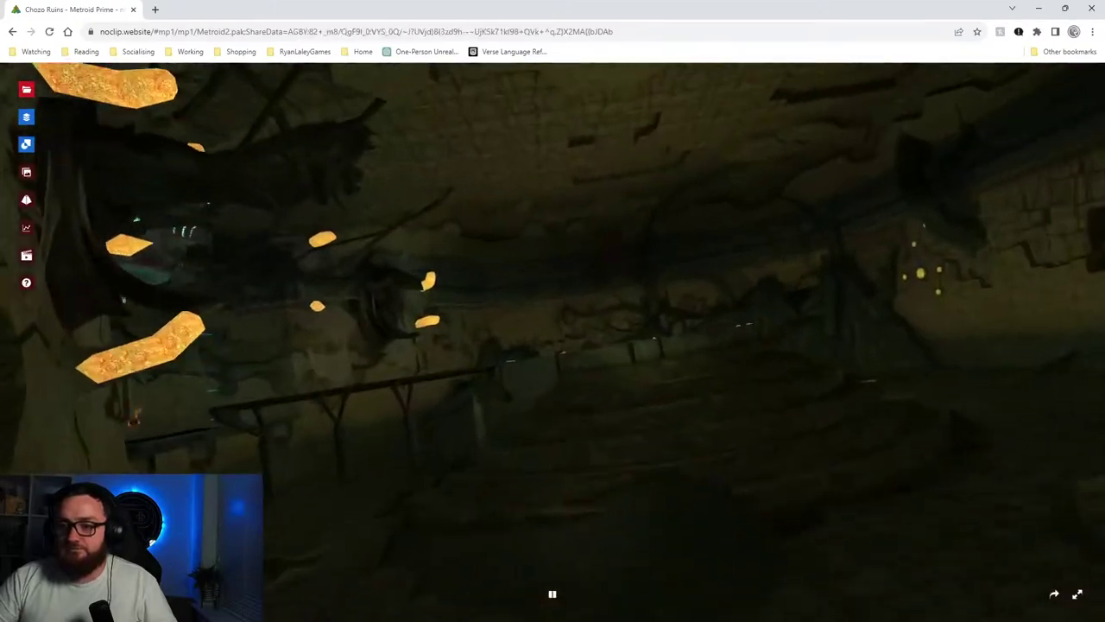
key("w")
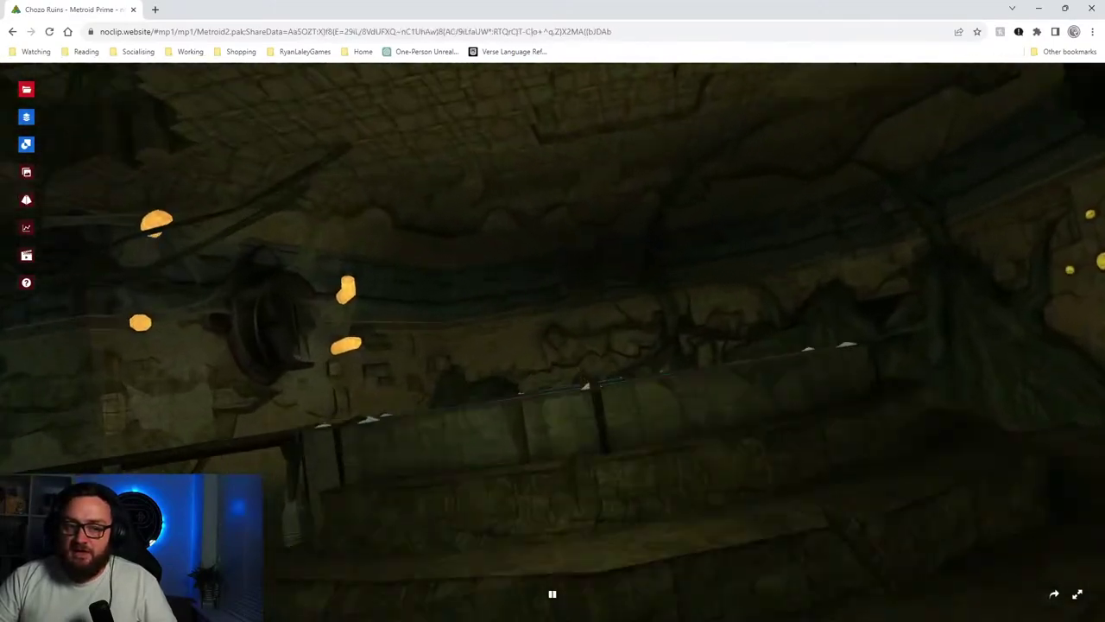
key("w")
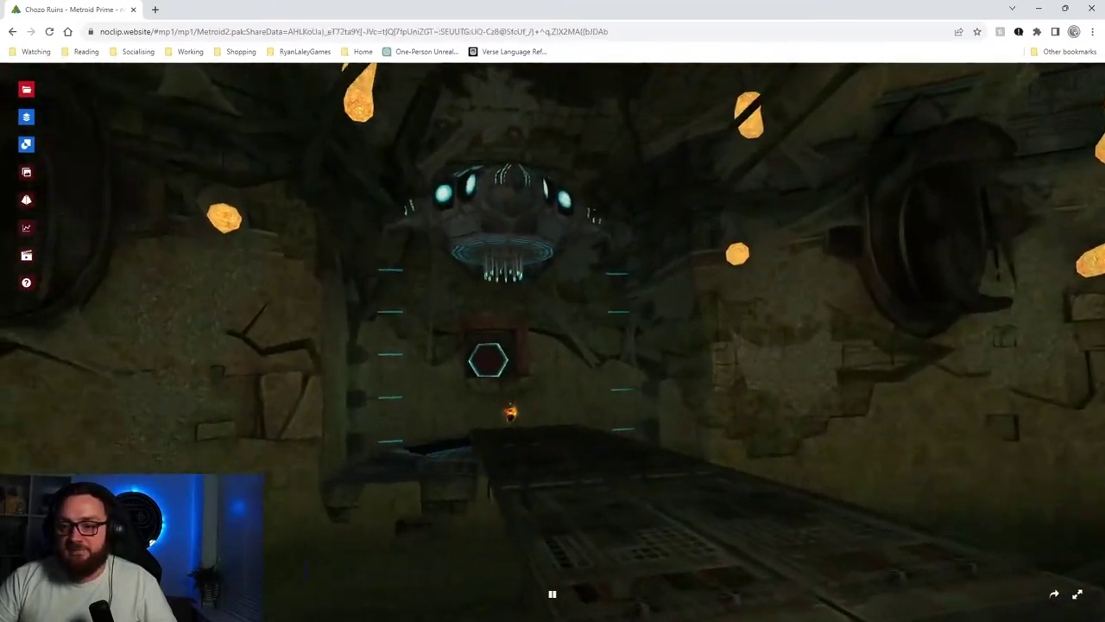
Inspect the missile pickup on the glowing platform and the red-marked door on the ledge above it.
key("w")
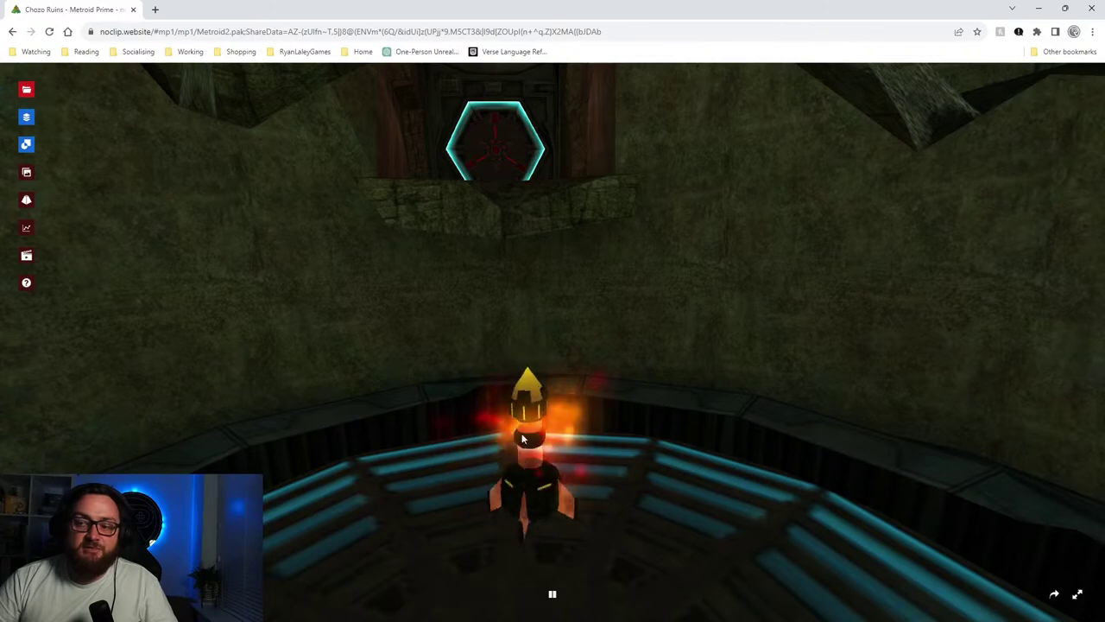
key("w")
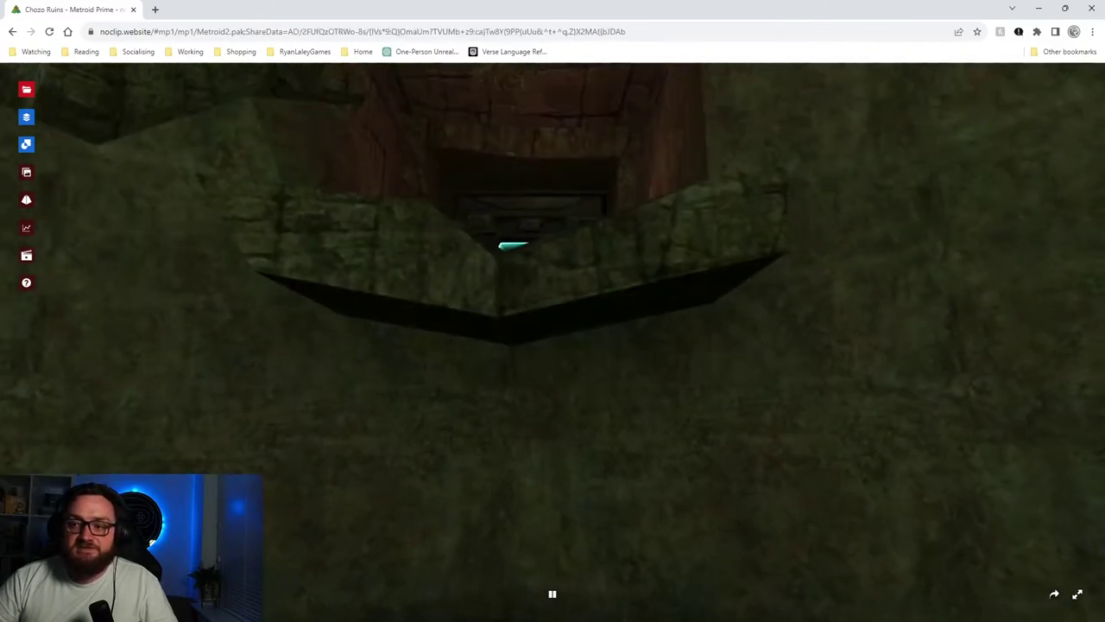
key("s")
key("w")
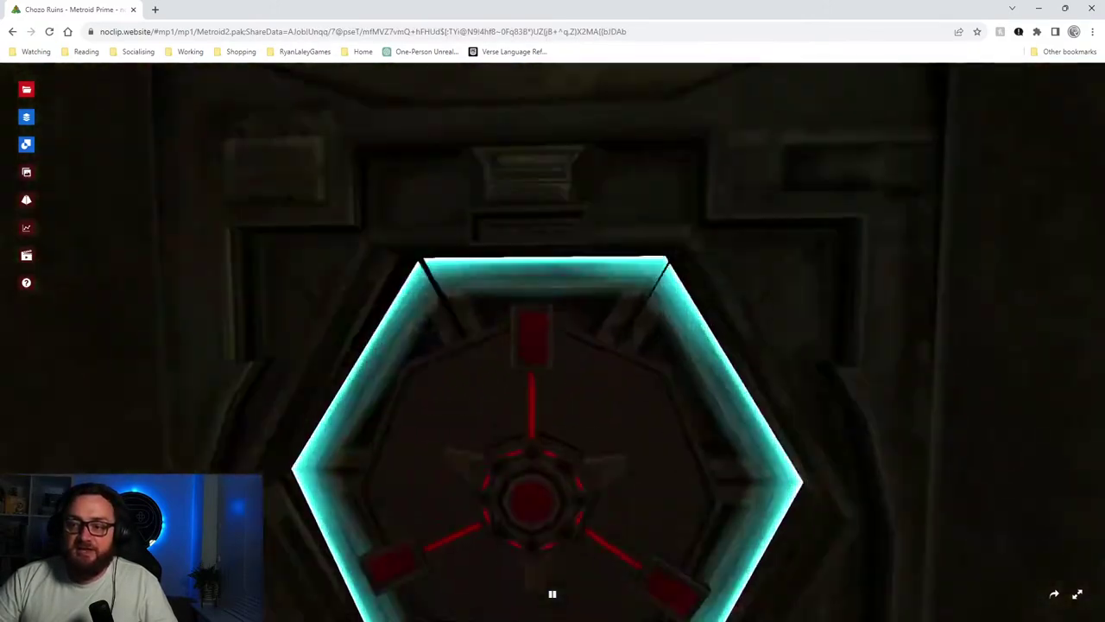
Pass through the red-marked hexagonal door and look around the dark stone chambers beyond it.
key("w")
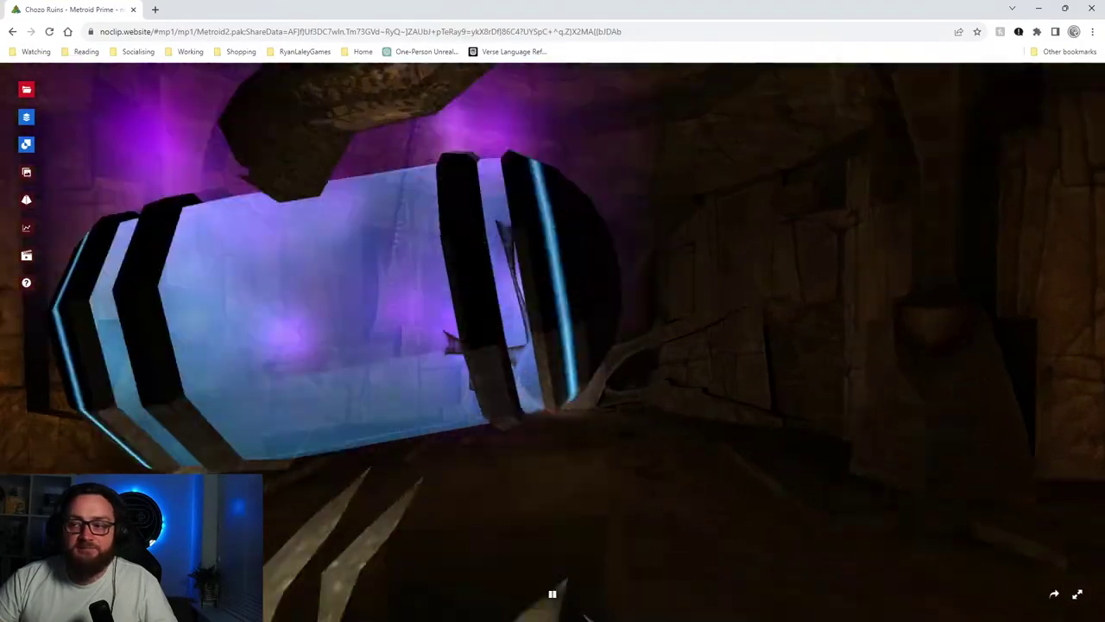
key("w")
key("s")
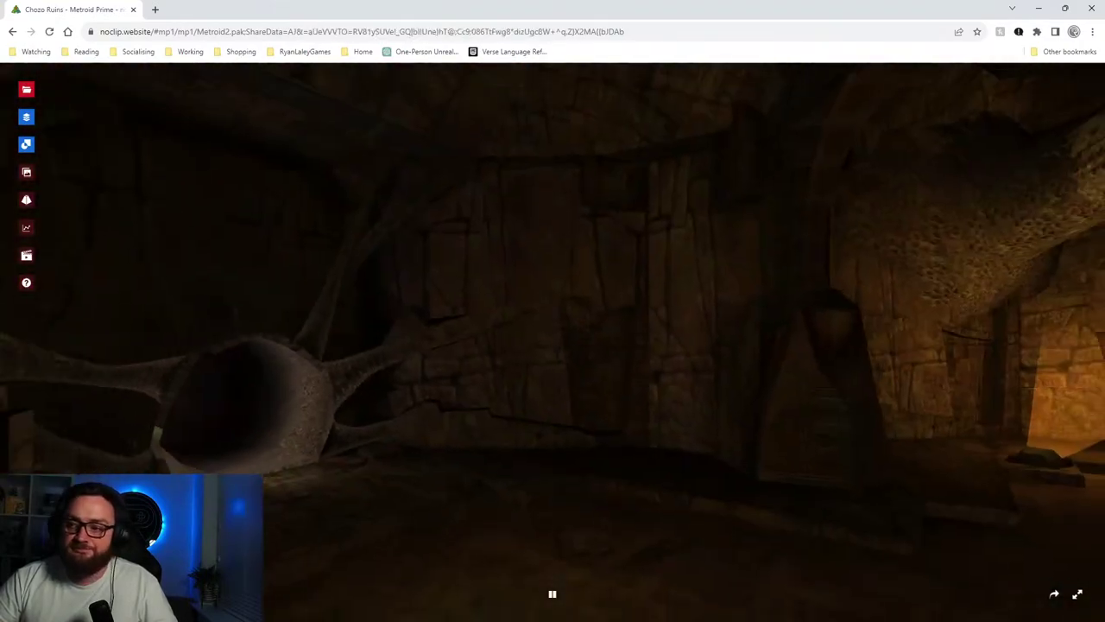
key("w")
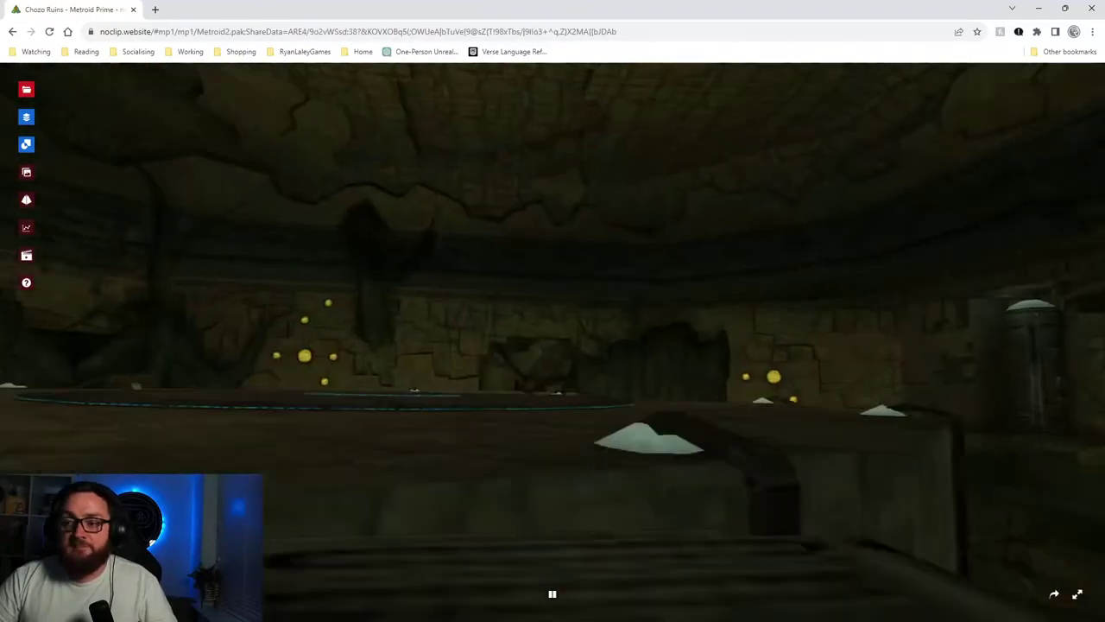
key("w")
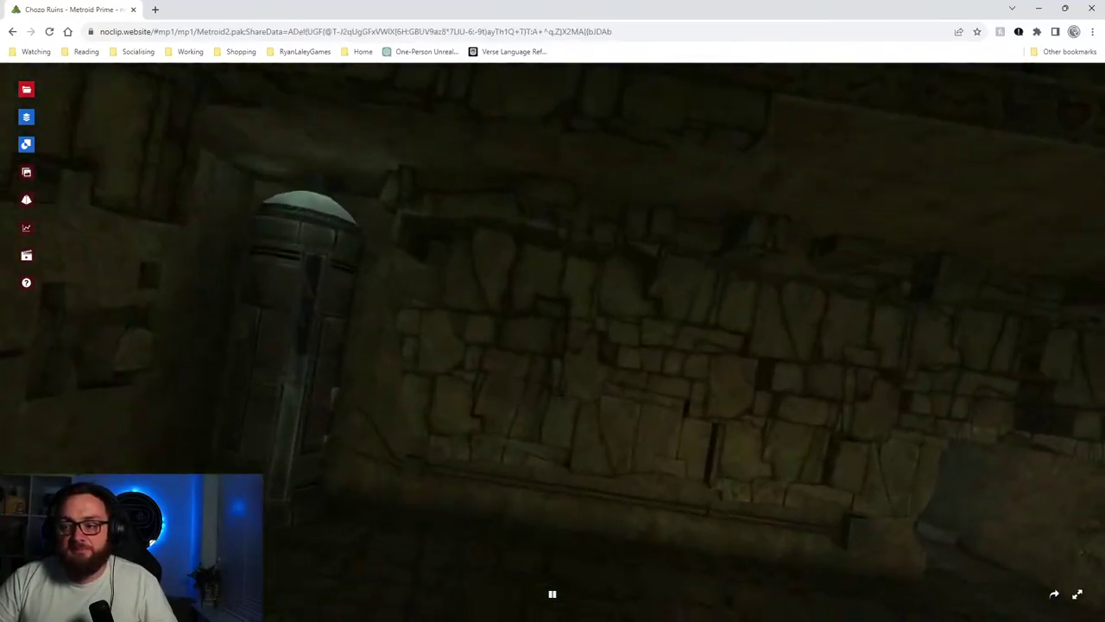
Fly back over the ruins and along the curved corridor to view both hexagonal doors in the overgrown room.
key("w")
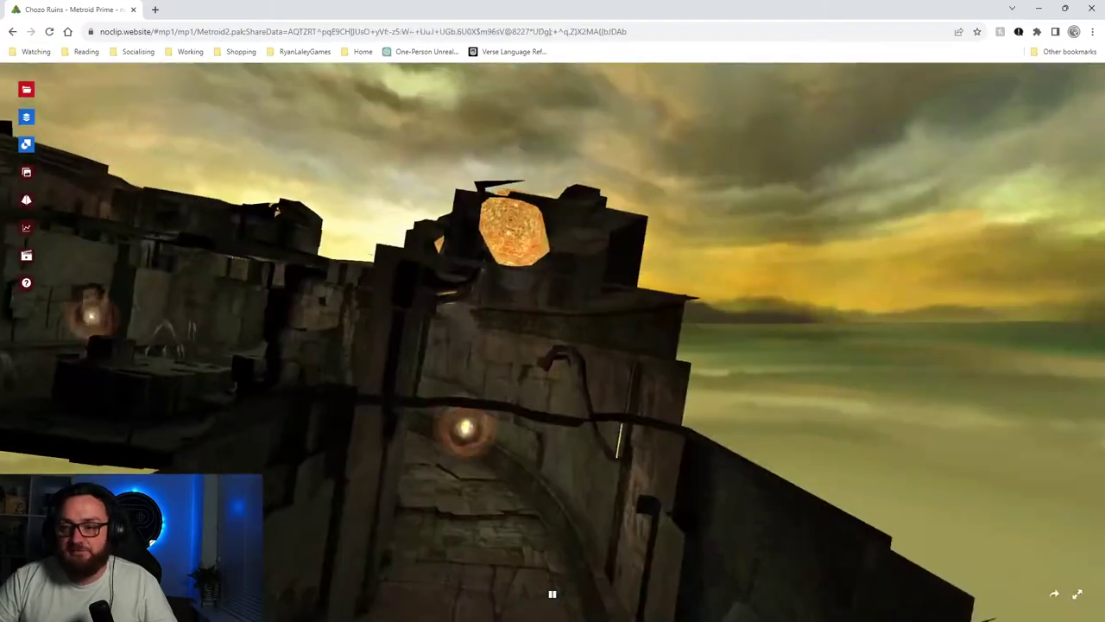
key("w")
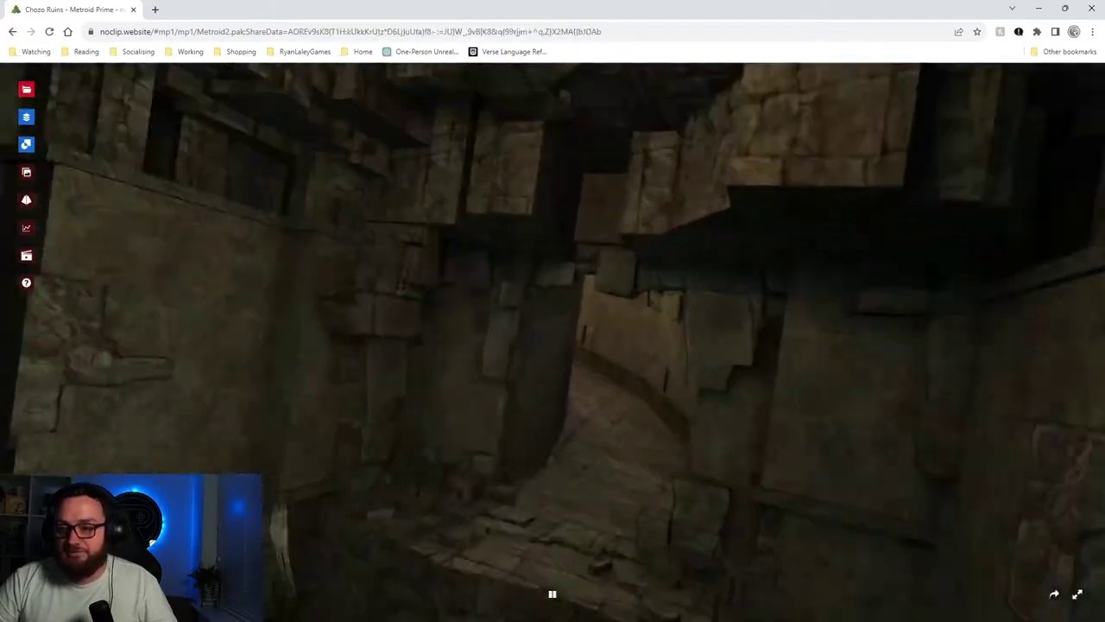
key("w")
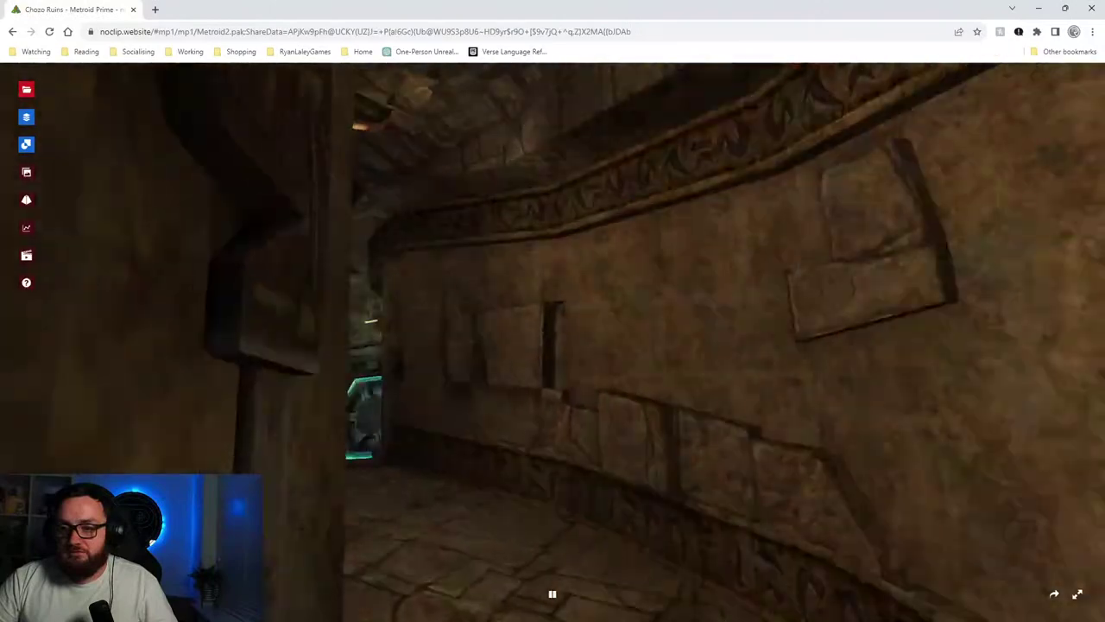
key("w")
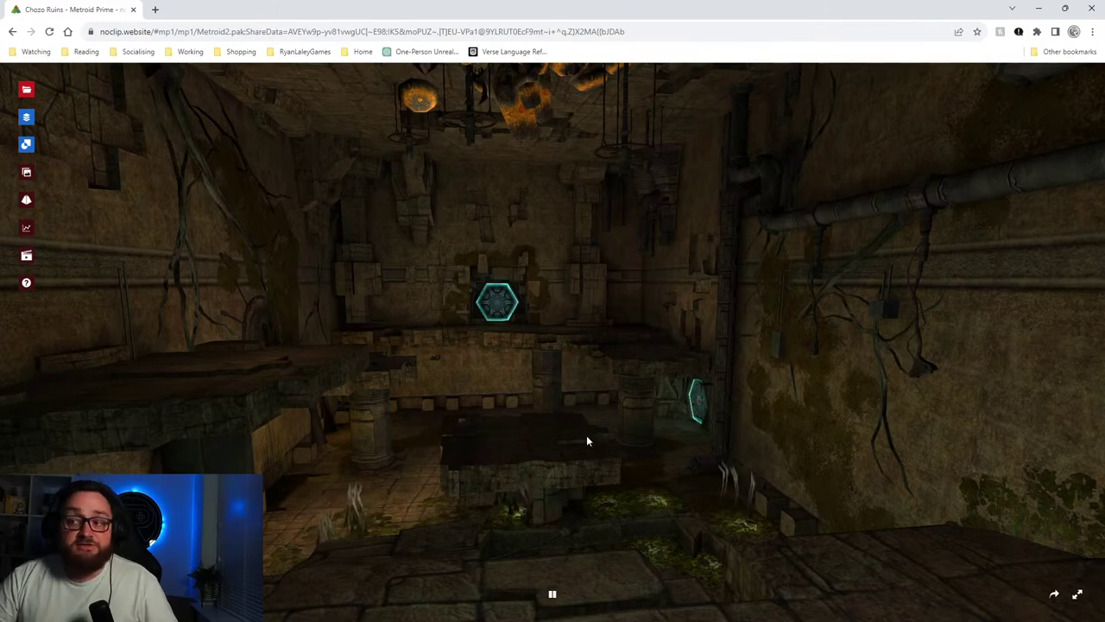
Approach the red-marked door beneath the overgrown room's ledge and enter the chamber with the orange pickup on its pedestal.
key("w")
key("w")
left_click_drag(518, 425, 561, 428)
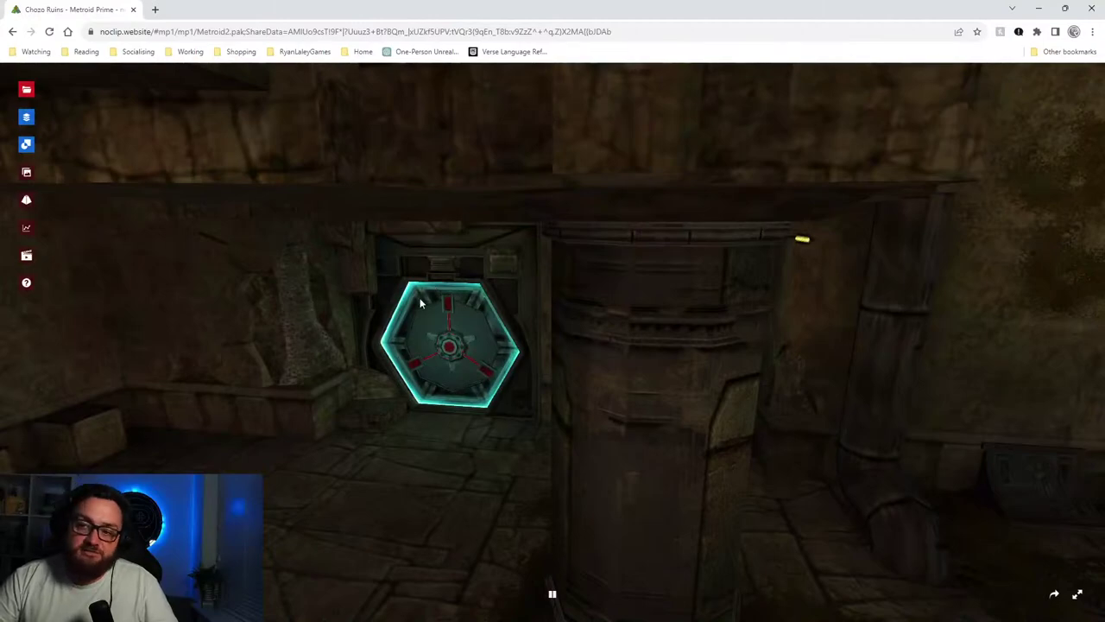
key("w")
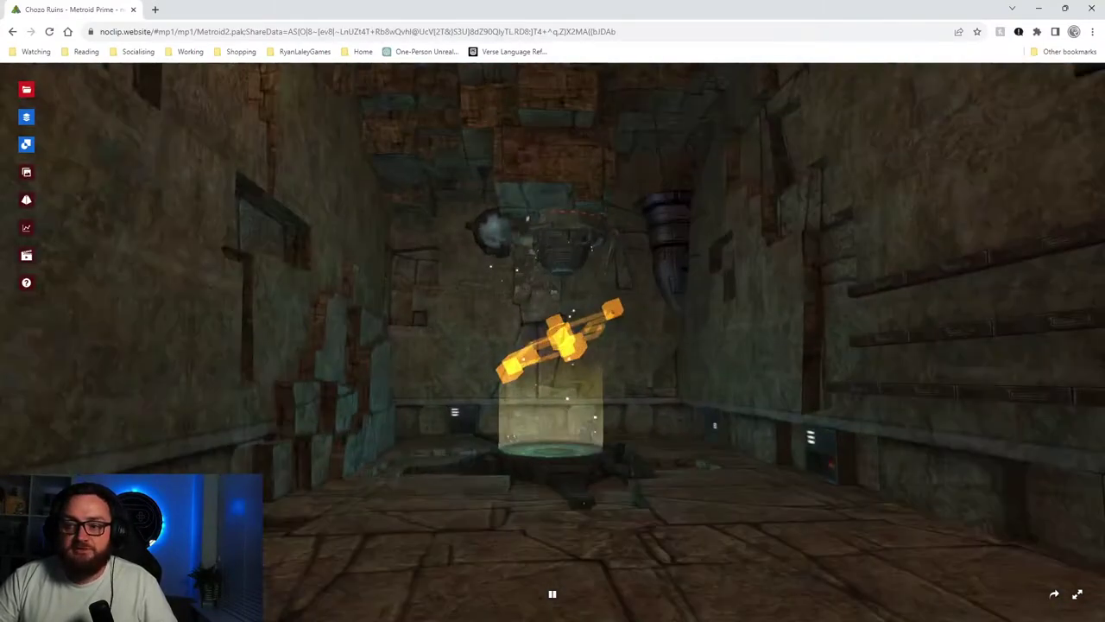
key("w")
left_click_drag(399, 384, 423, 384)
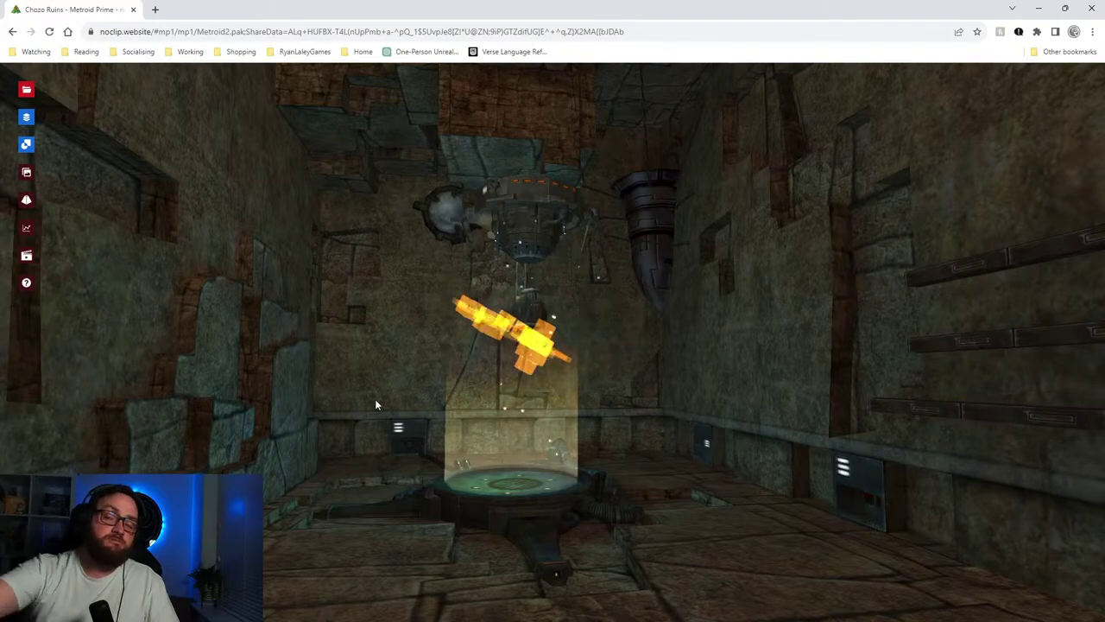
Leave the pickup chamber and compare the lower red-marked door with the upper ledge door from across the overgrown room.
left_click_drag(374, 399, 639, 414)
key("w")
key("w")
key("w")
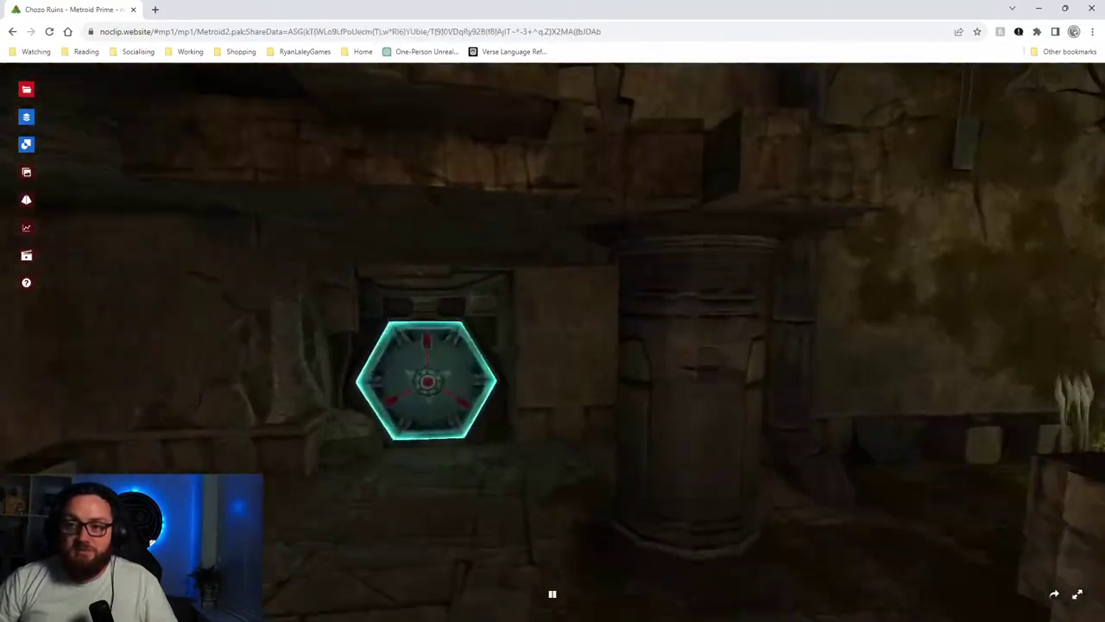
key("s")
left_click_drag(552, 346, 458, 337)
key("w")
key("w")
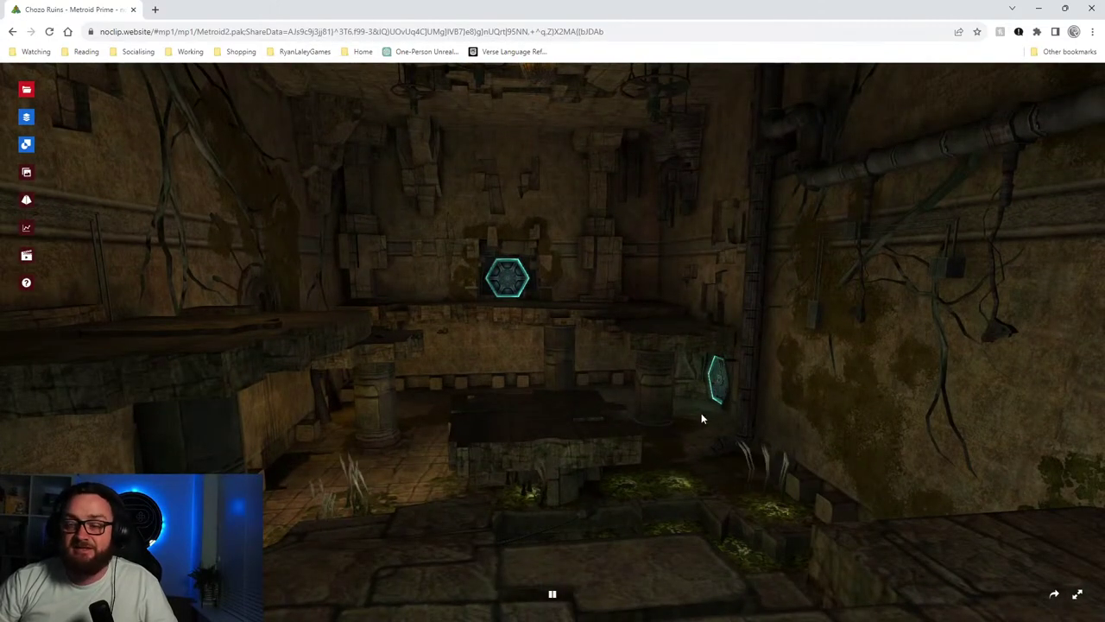
Fly out of the overgrown room and back to the overview of the red-leaved tree room.
key("w")
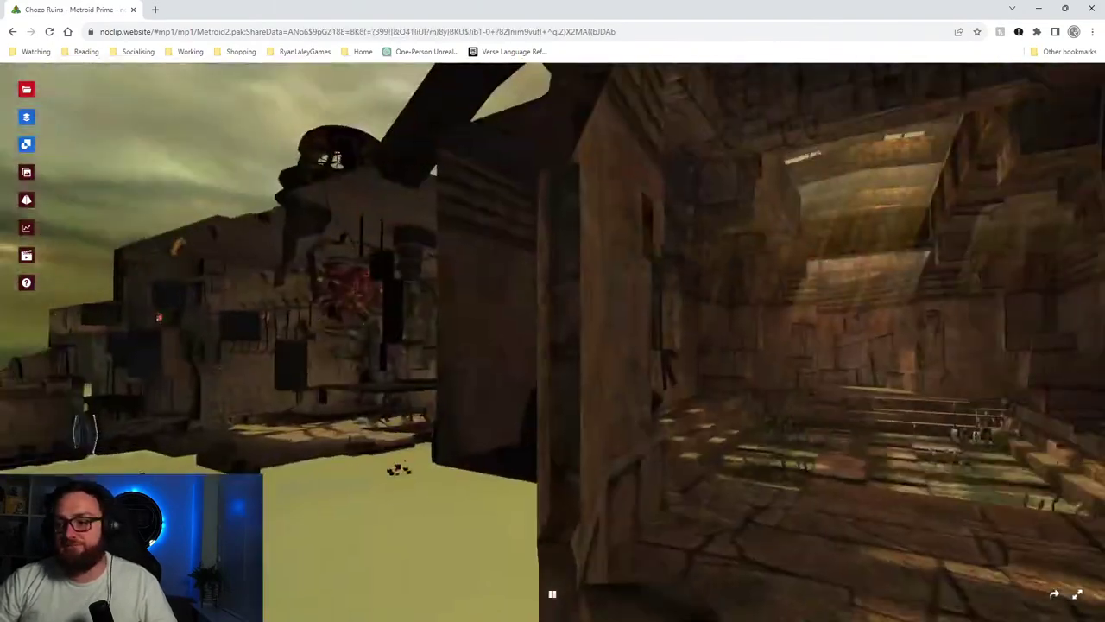
key("s")
key("w")
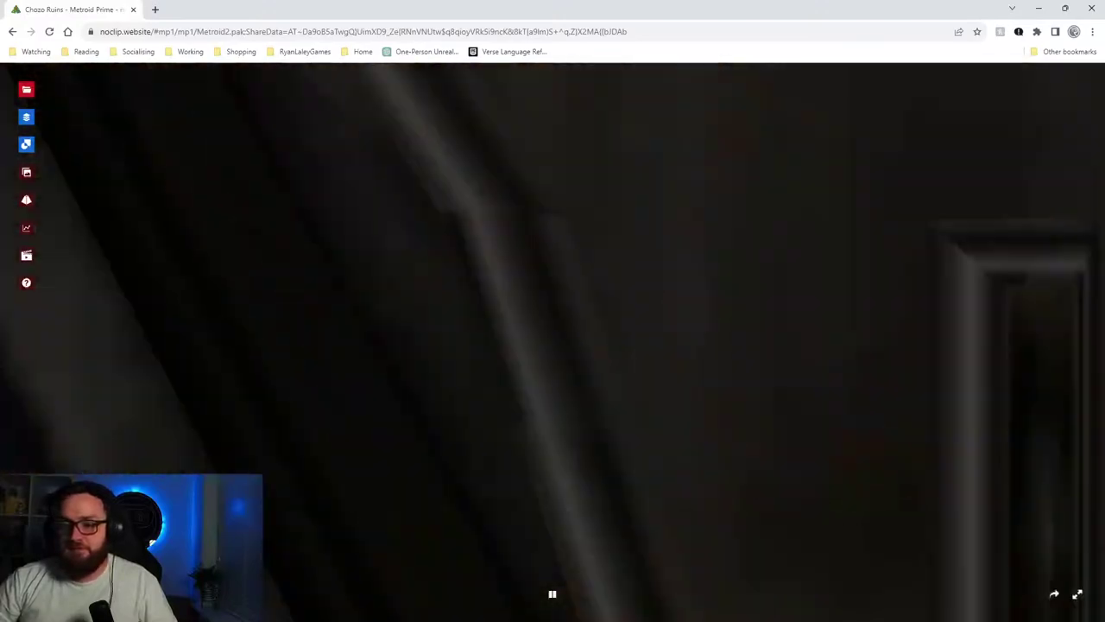
key("s")
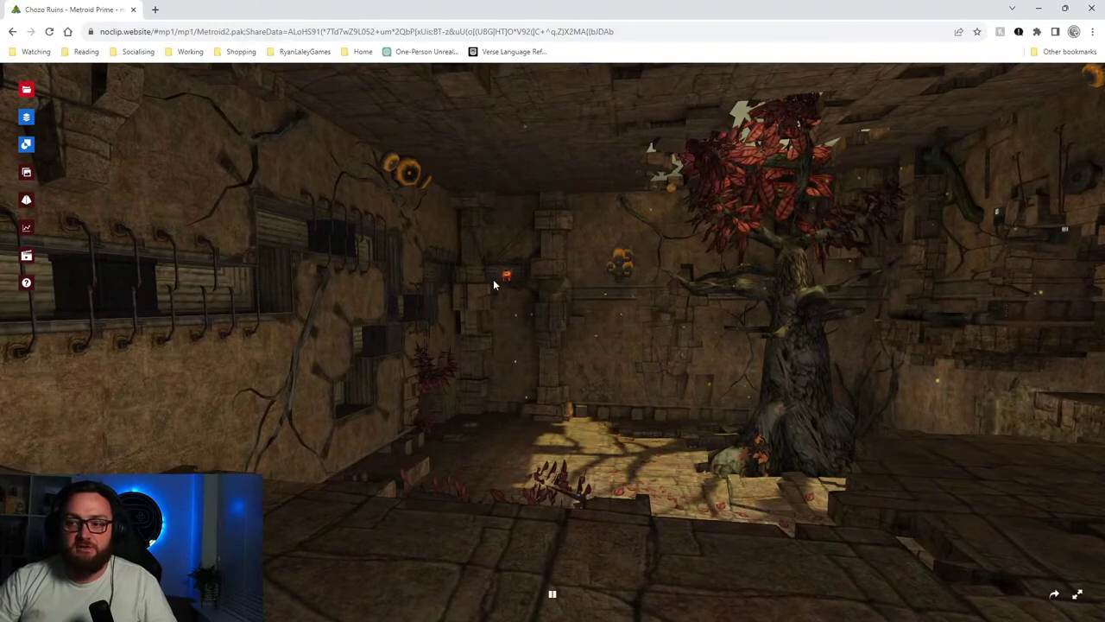
Leave the tree room and fly through the broken wall opening into the open courtyard with the giant roots.
key("w")
left_click_drag(494, 281, 319, 294)
key("w")
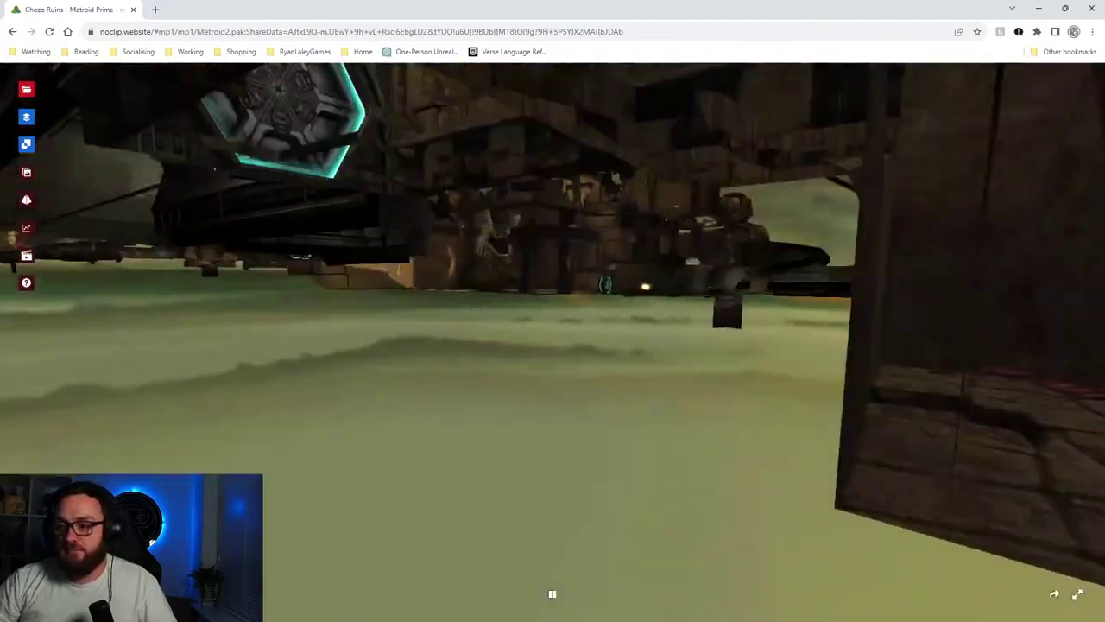
key("w")
left_click_drag(553, 345, 553, 293)
key("w")
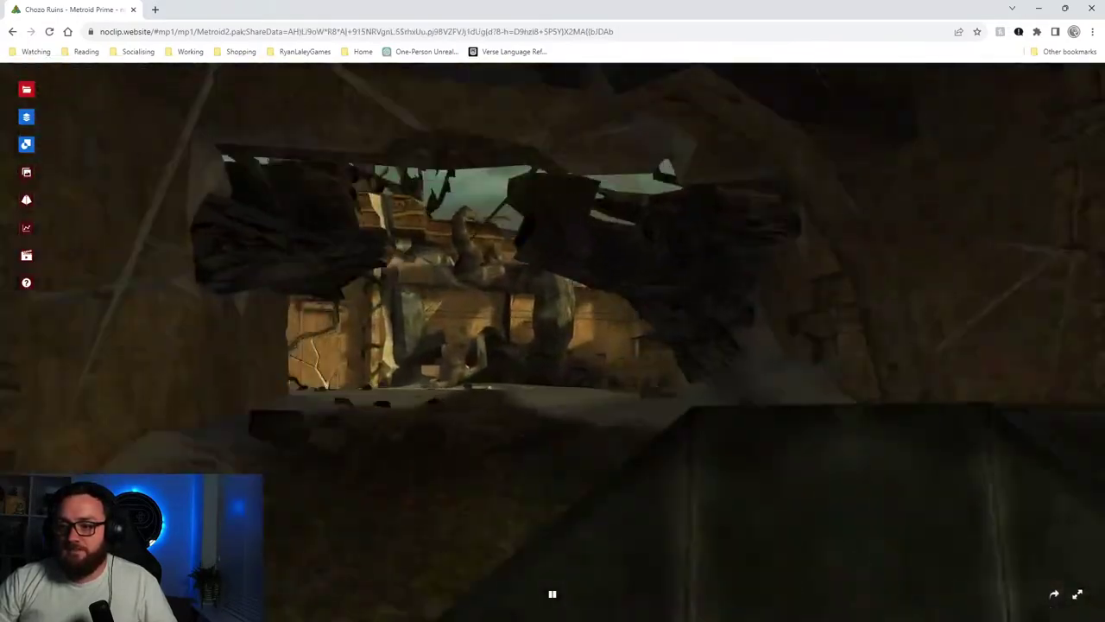
key("w")
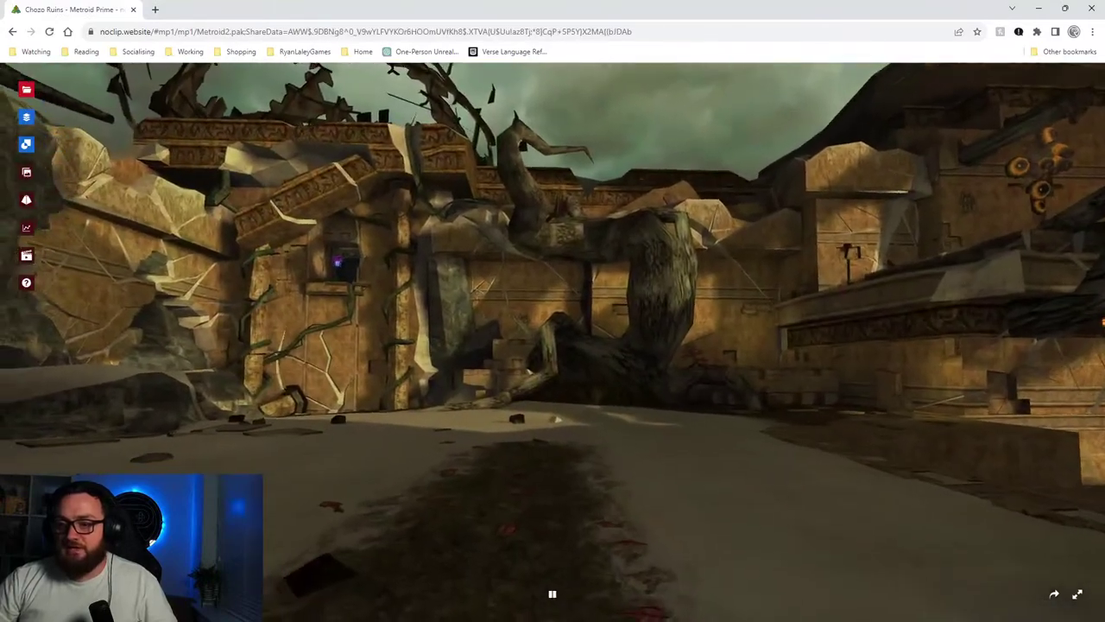
left_click_drag(567, 324, 634, 364)
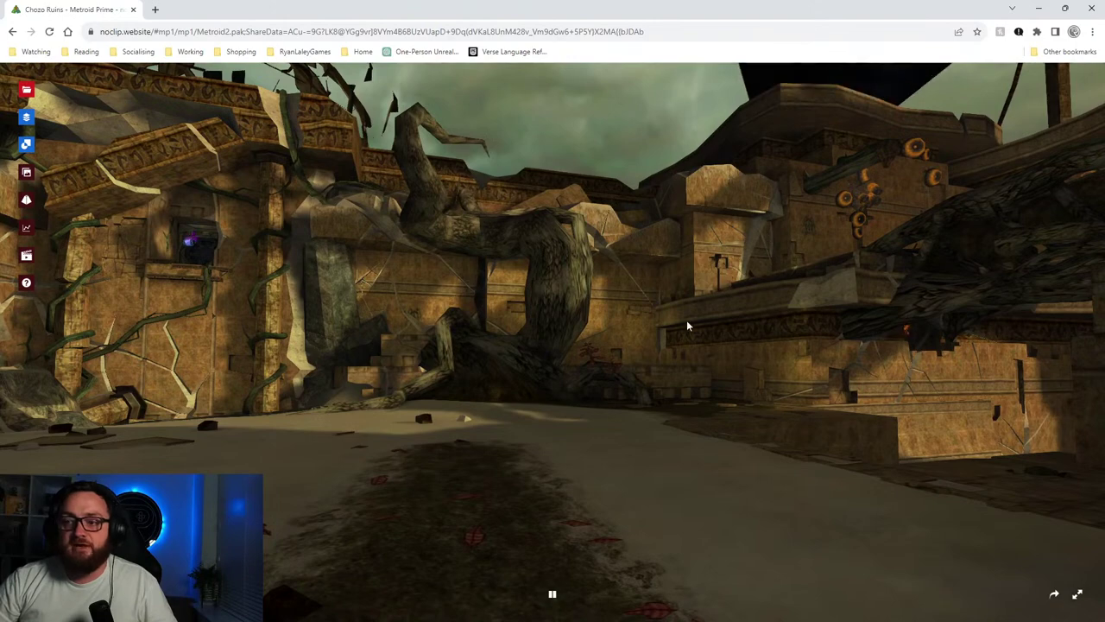
Turn across the courtyard and inspect the hexagonal door beside the glowing block under the ledge.
left_click_drag(687, 326, 812, 347)
key("w")
key("w")
key("s")
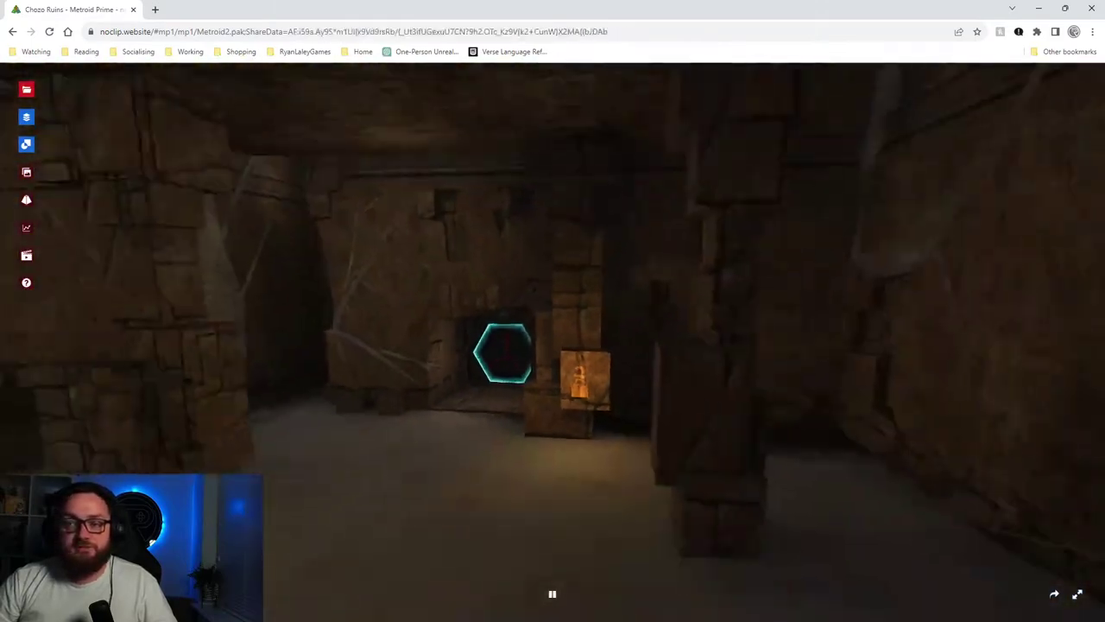
key("w")
key("w")
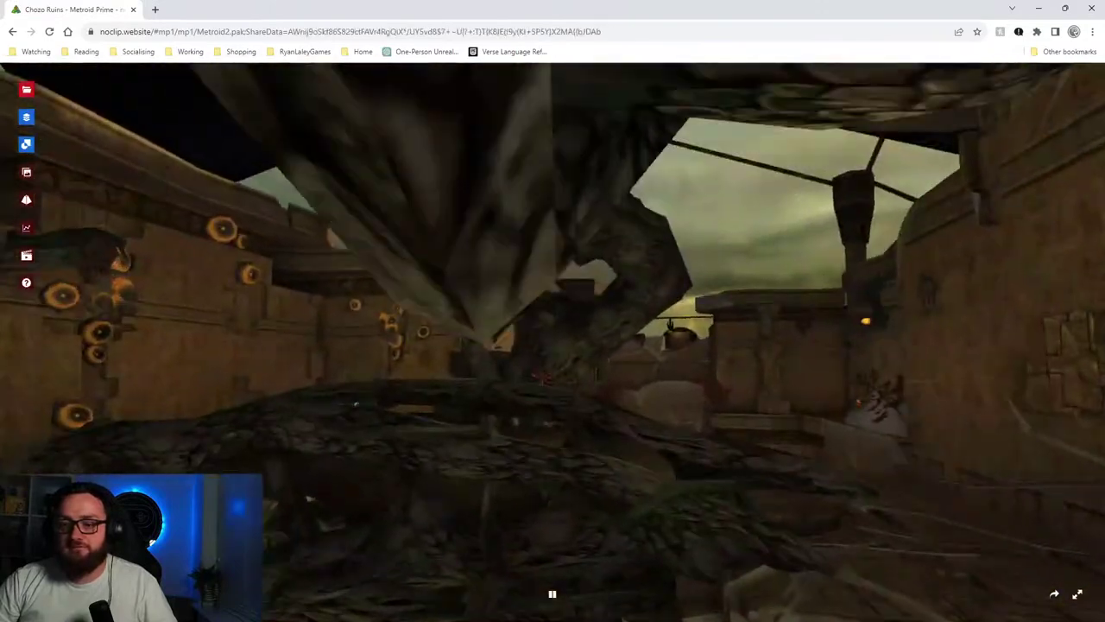
Look down on the courtyard's upper and lower doors and follow the mesh-walled tunnel to the next hexagonal door.
left_click_drag(438, 383, 587, 387)
key("w")
key("w")
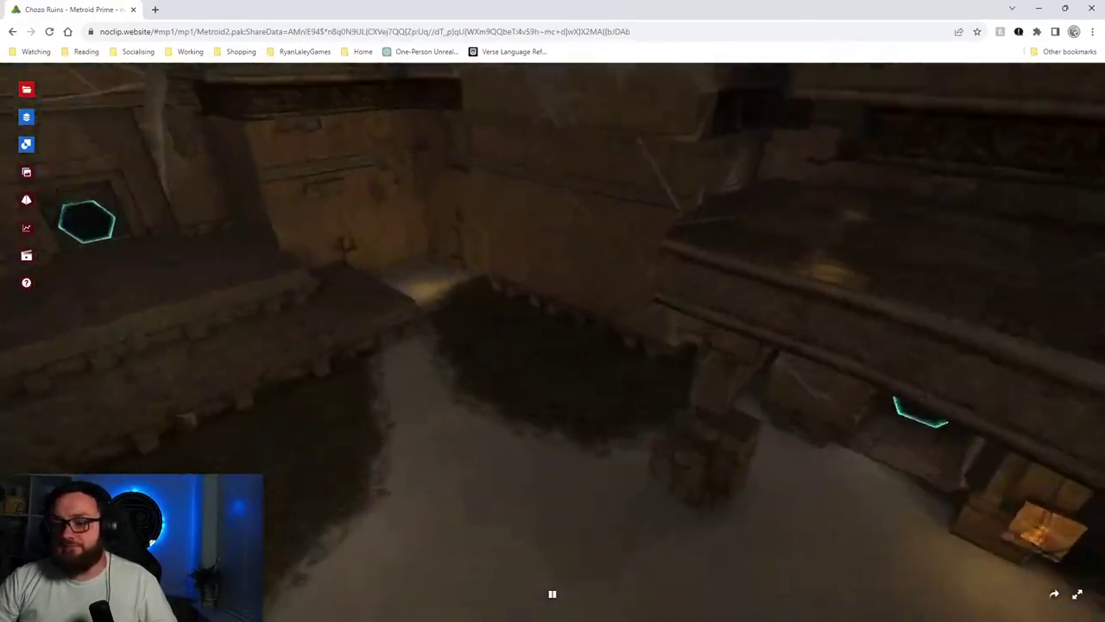
key("w")
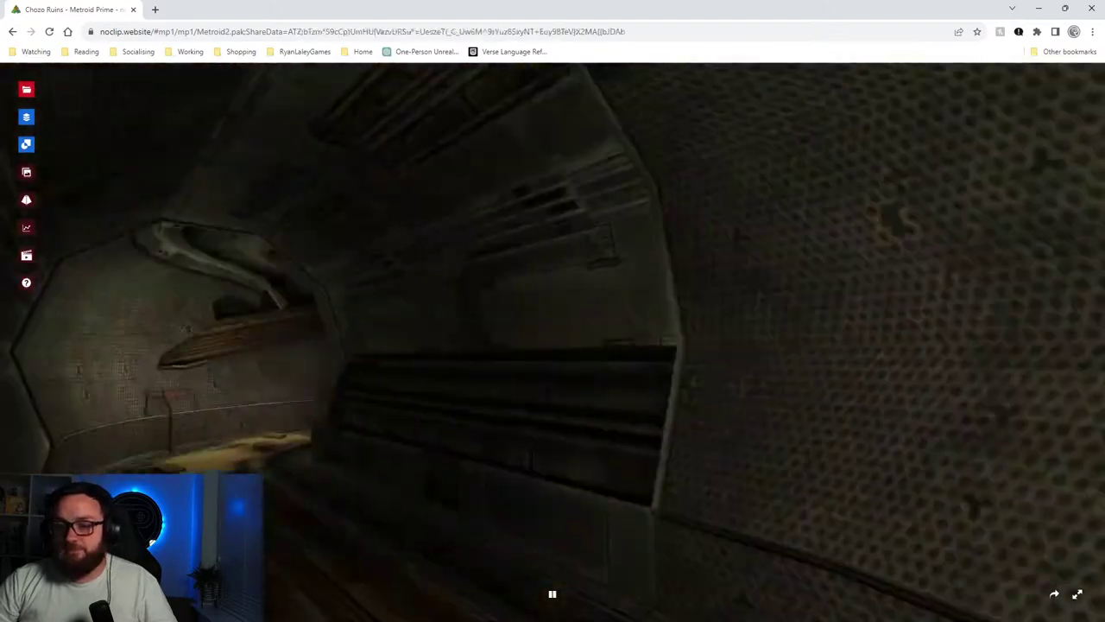
key("w")
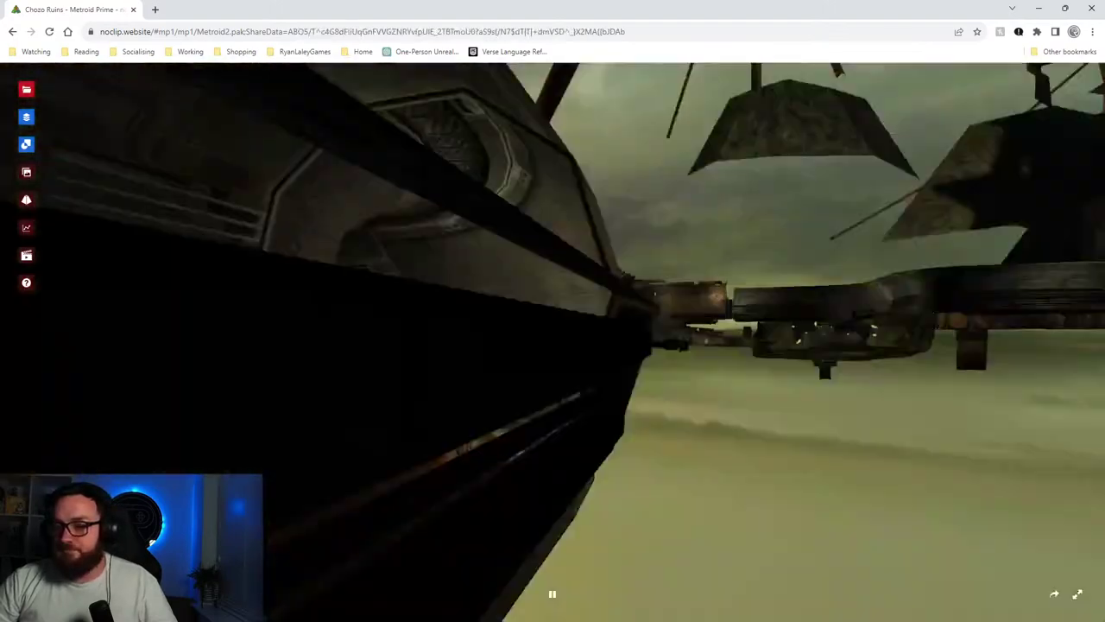
key("w")
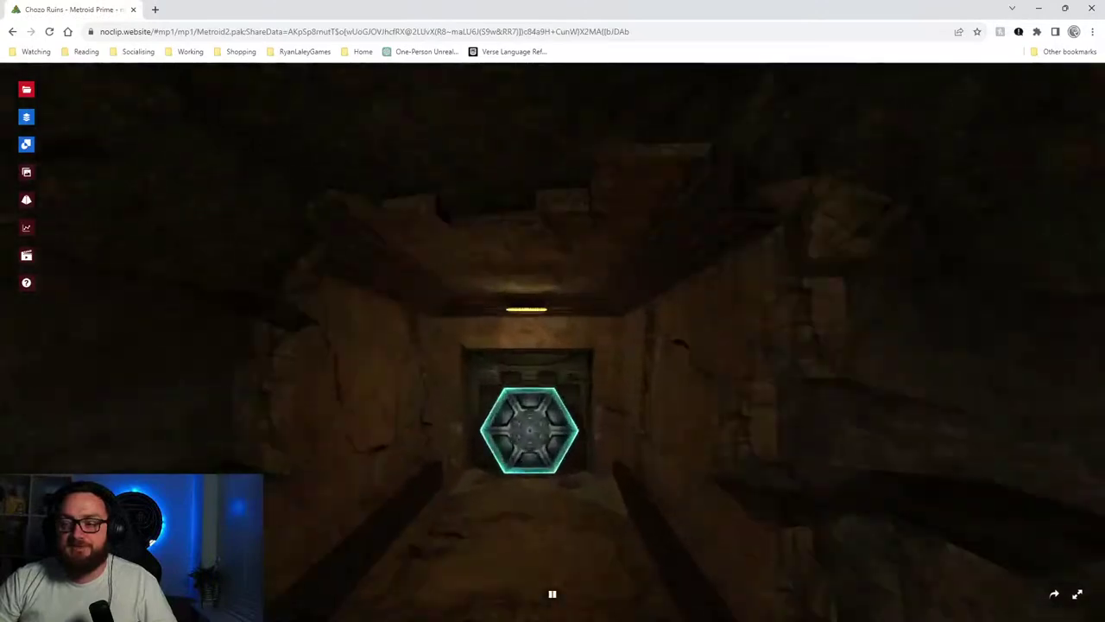
Go through the hexagonal door and examine the stone ledge, pipe opening and large hall with the arched alcove.
key("w")
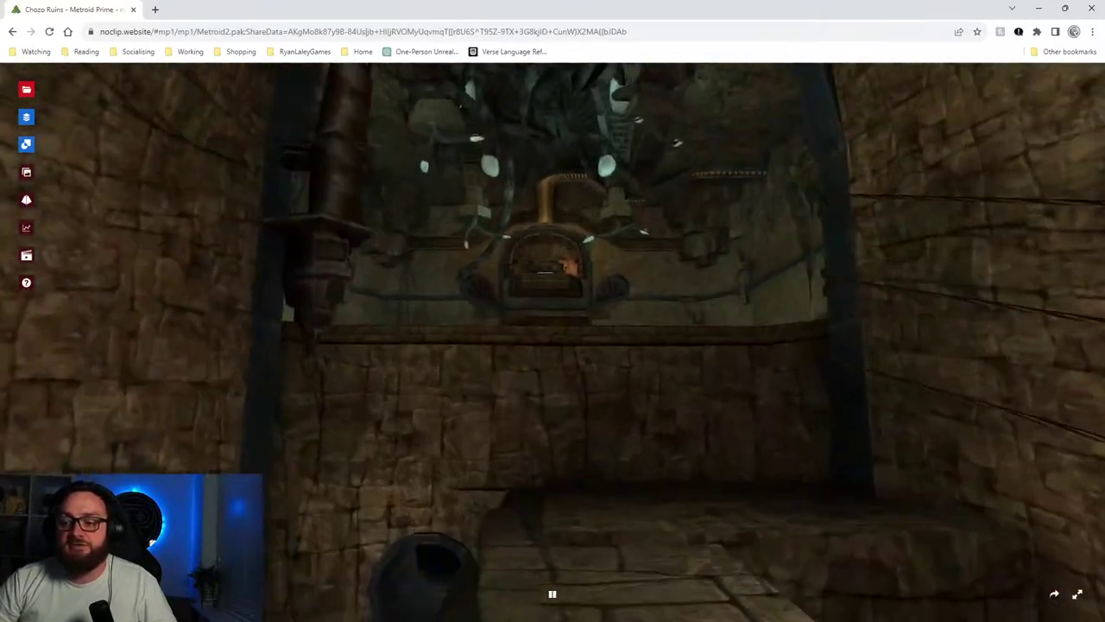
key("s")
key("w")
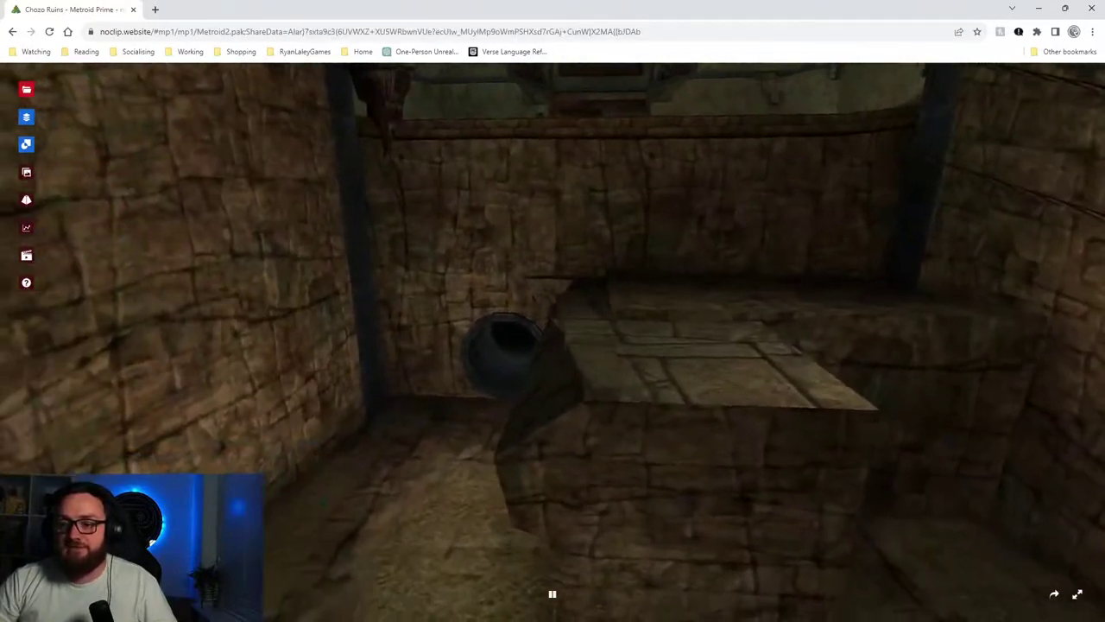
key("s")
key("w")
key("w")
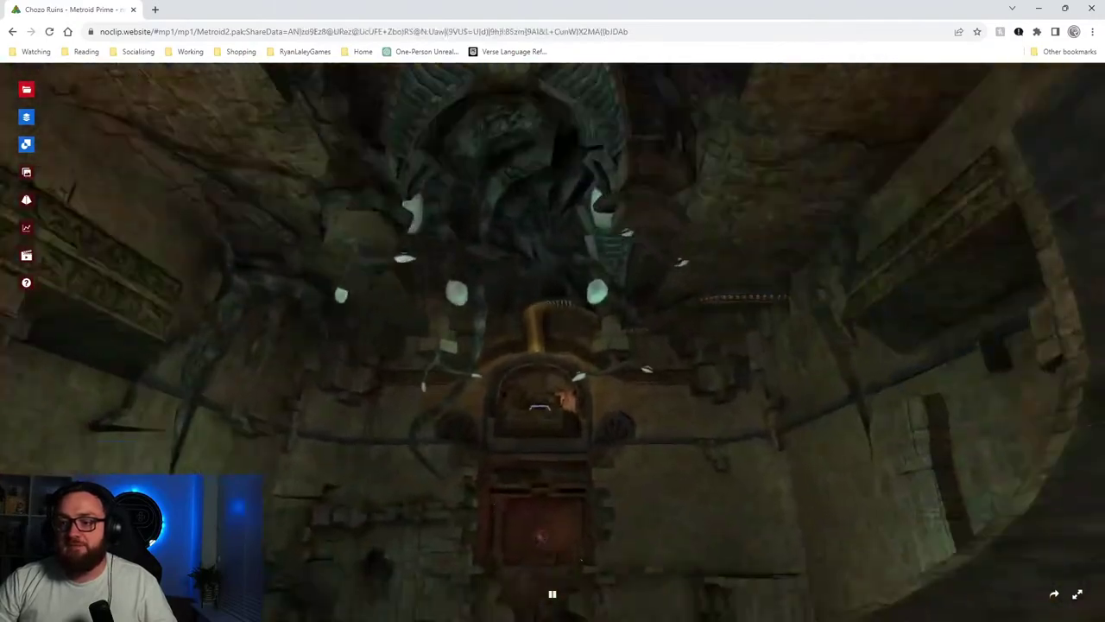
key("w")
key("w")
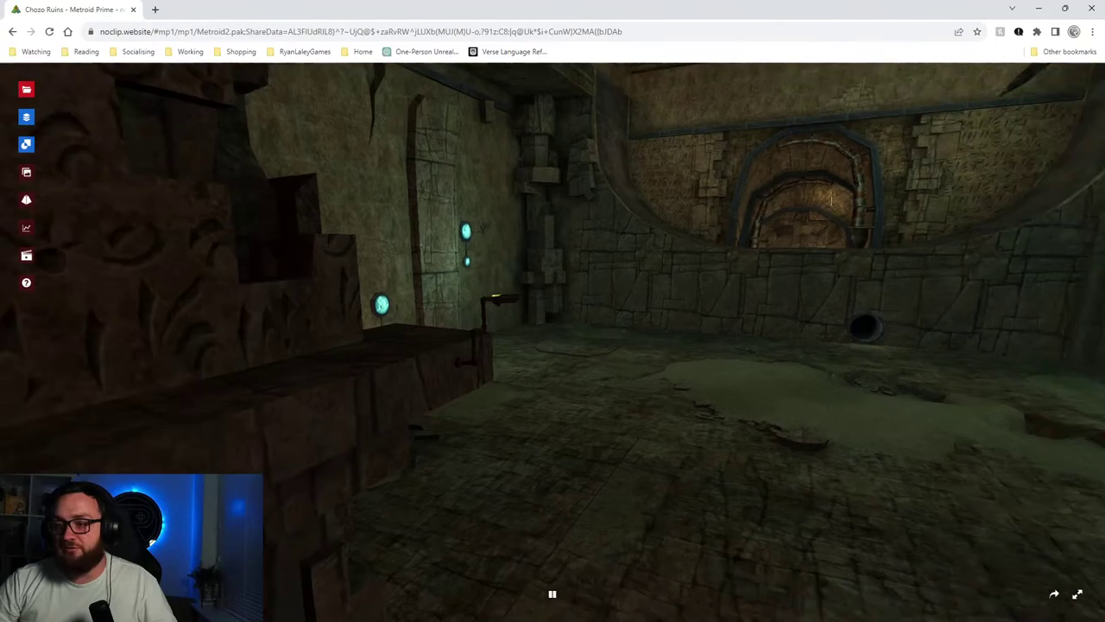
Cross the hall past its arched passage and return through the mesh-walled tunnel and hexagonal door to the courtyard.
key("w")
key("w")
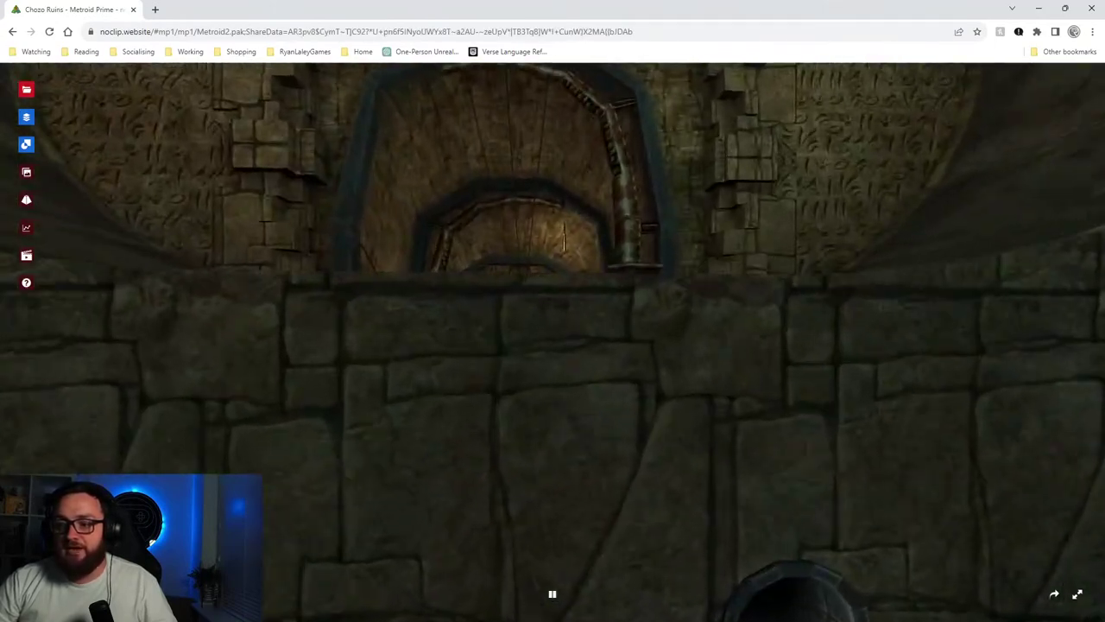
left_click_drag(552, 342, 548, 380)
key("w")
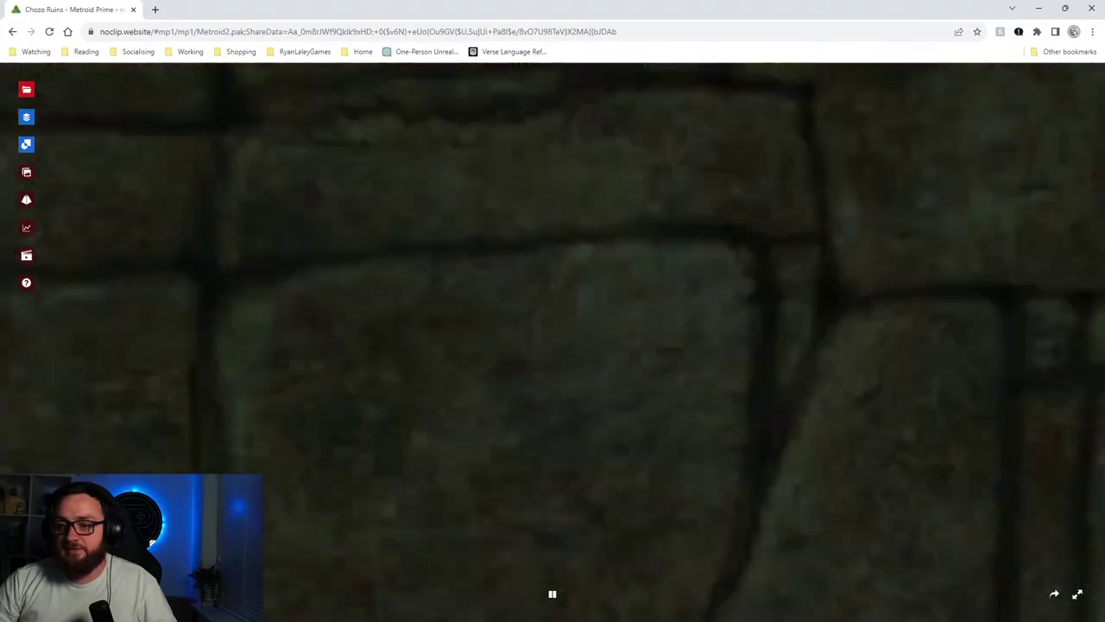
key("w")
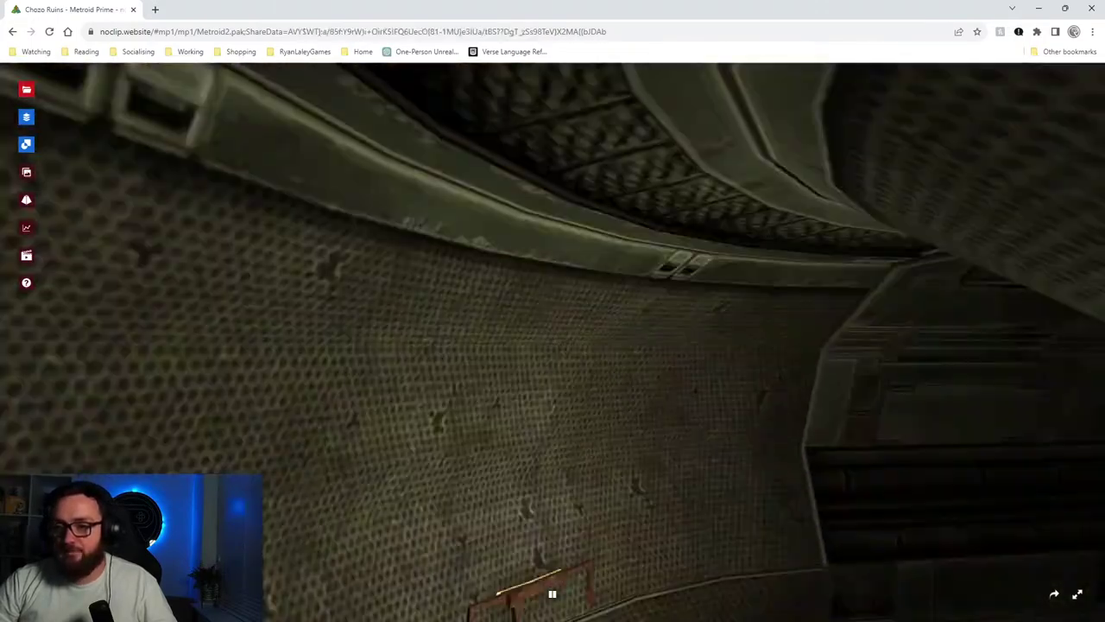
key("w")
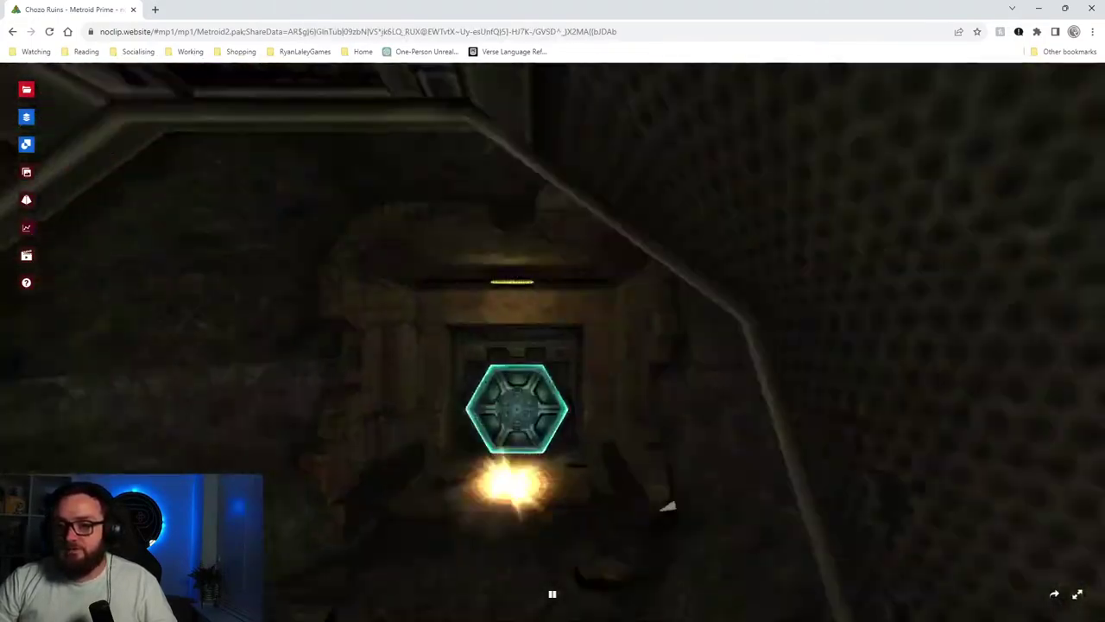
key("w")
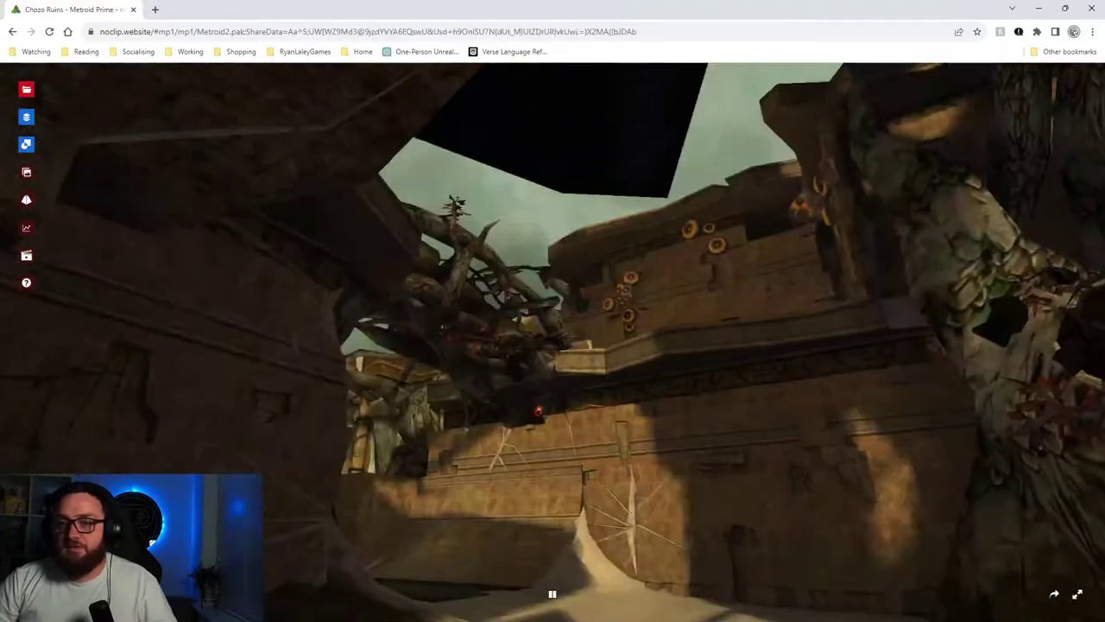
Fly past the courtyard's upper ledges and through the root-filled metal tunnel to a view down over the sandy courtyard.
key("w")
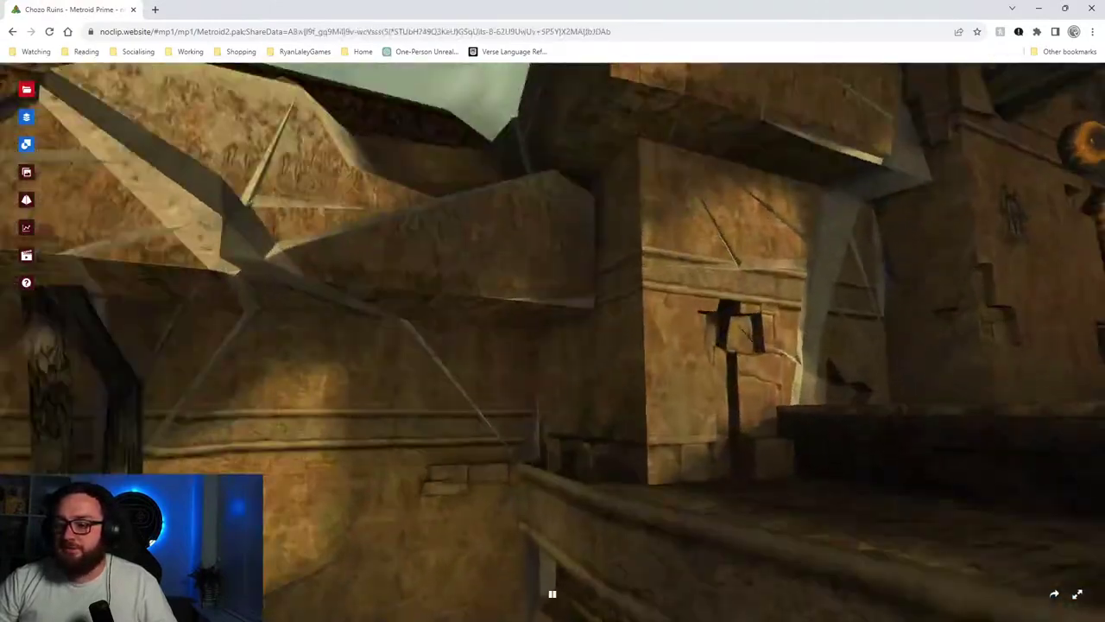
key("w")
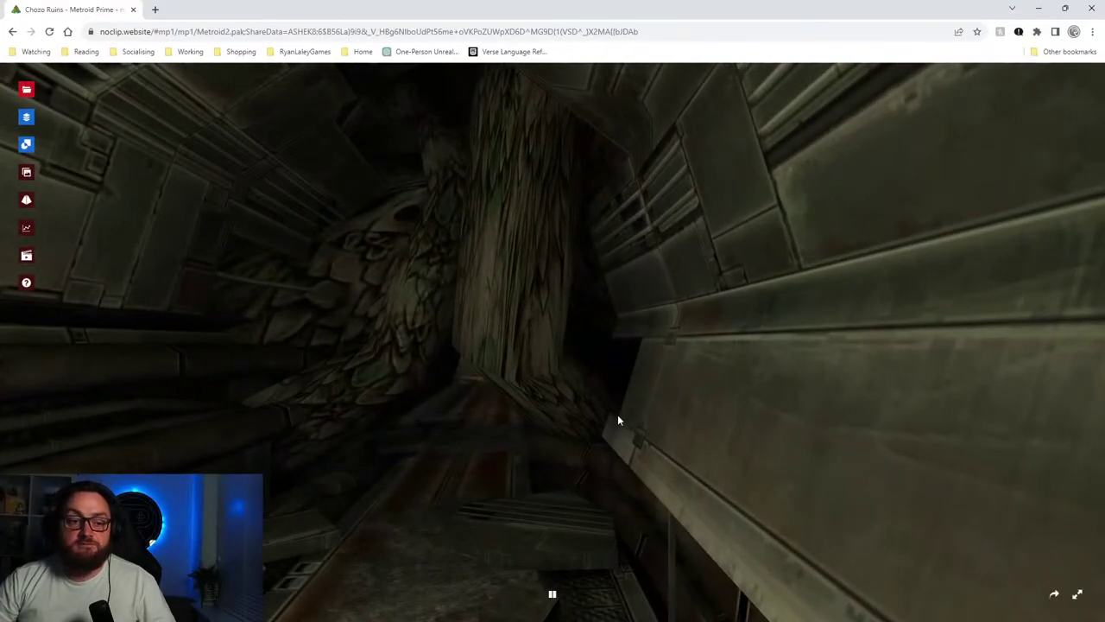
mouse_move(628, 347)
left_mouse_down()
mouse_move(103, 347)
mouse_move(625, 350)
left_mouse_up()
key("w")
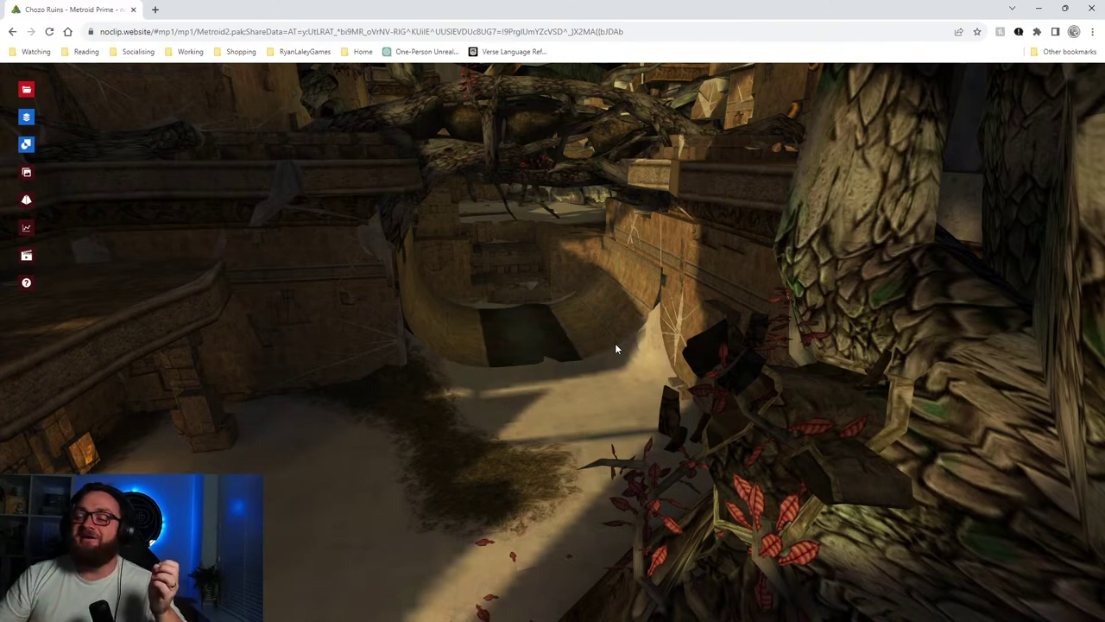
Switch to the Unreal editor and view the blue door under the "4. Flow" sign.
left_click(1039, 8)
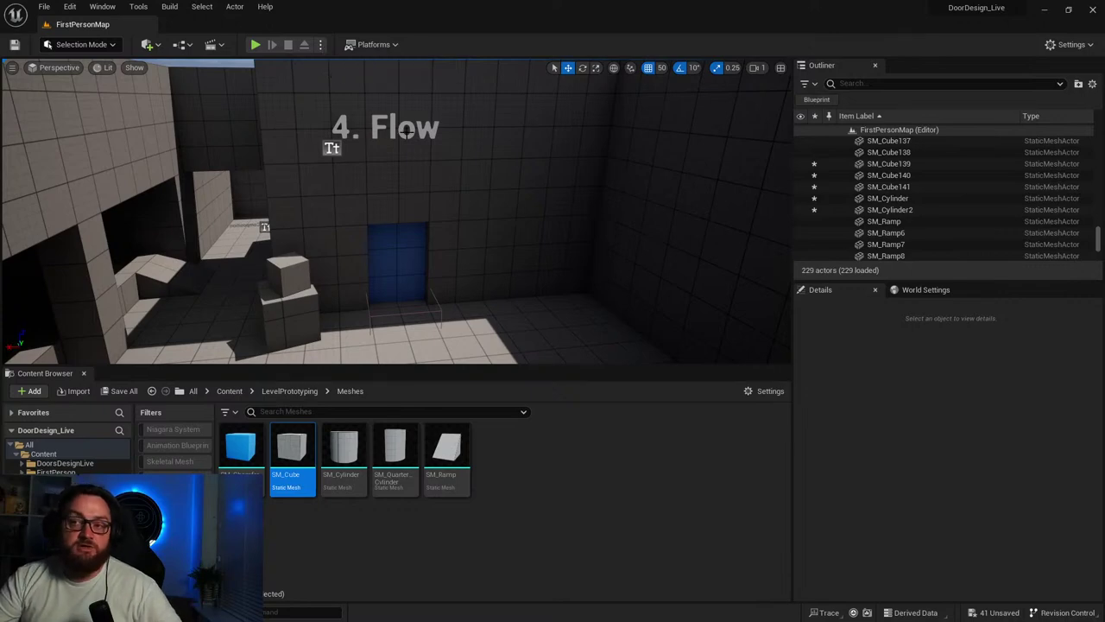
right_click_drag(496, 165, 497, 164)
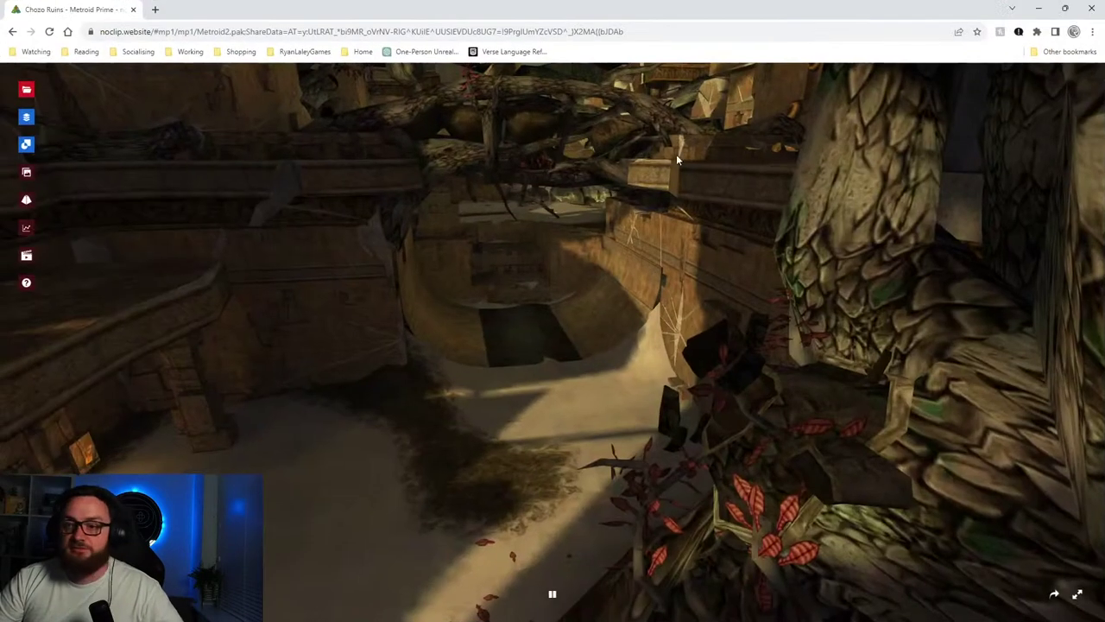
Switch back to noclip.website in the browser and load the Undead Asylum scene from Dark Souls.
left_click(25, 88)
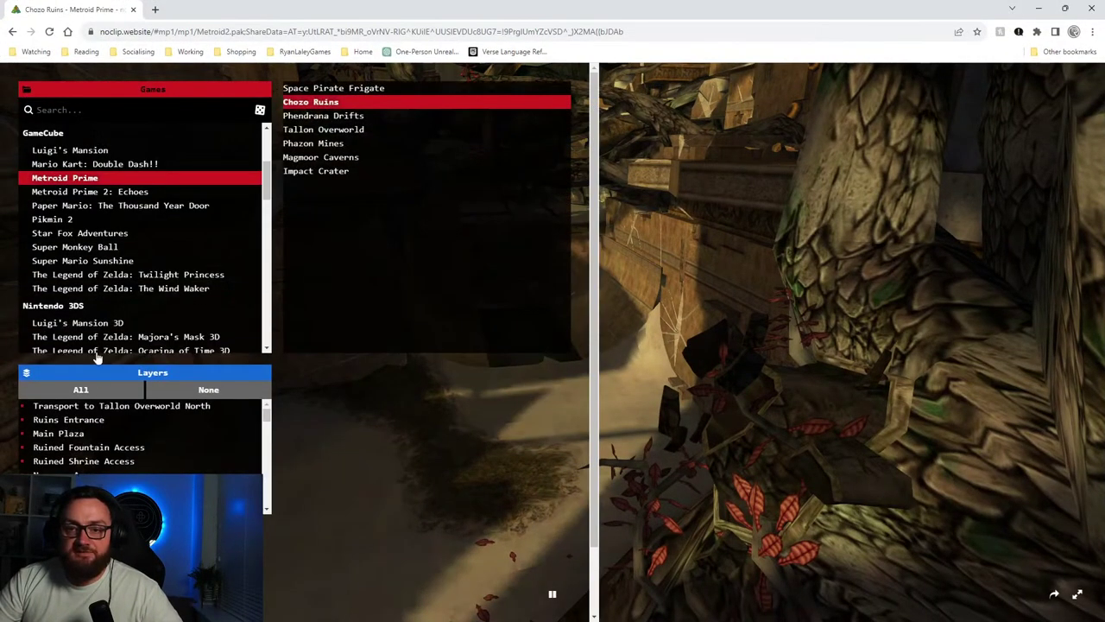
scroll(99, 350, "down", 3)
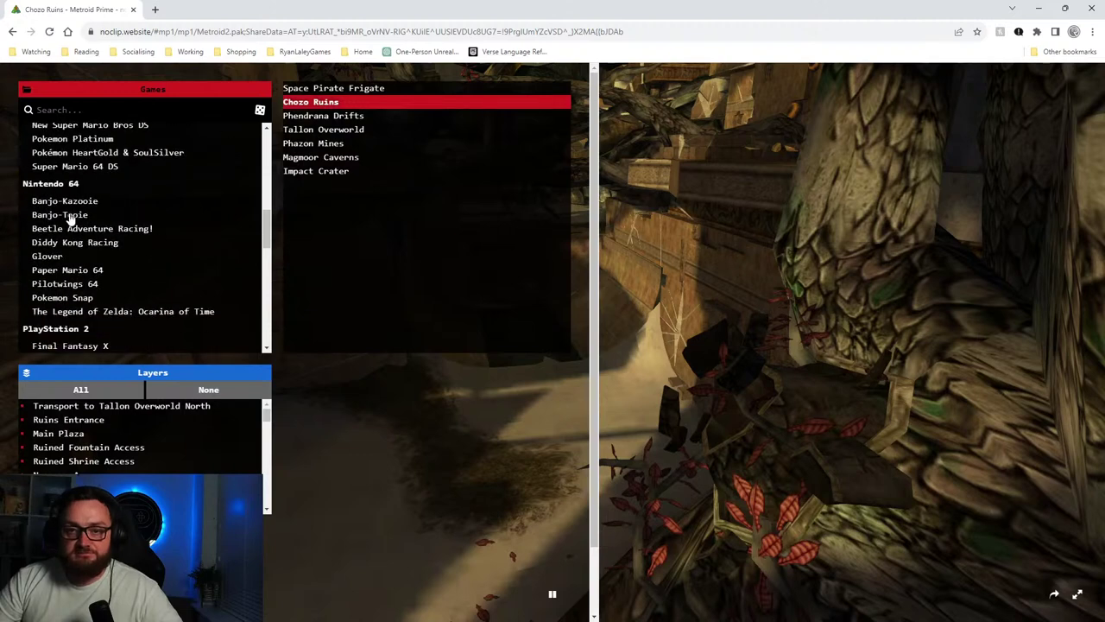
scroll(71, 219, "down", 5)
left_click(57, 256)
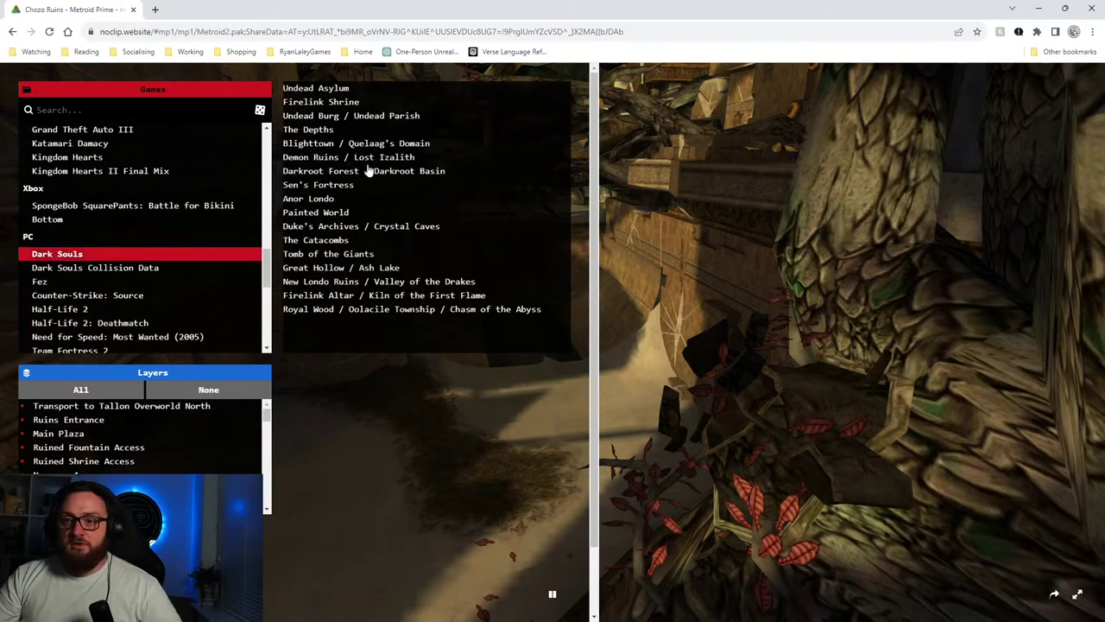
left_click(308, 90)
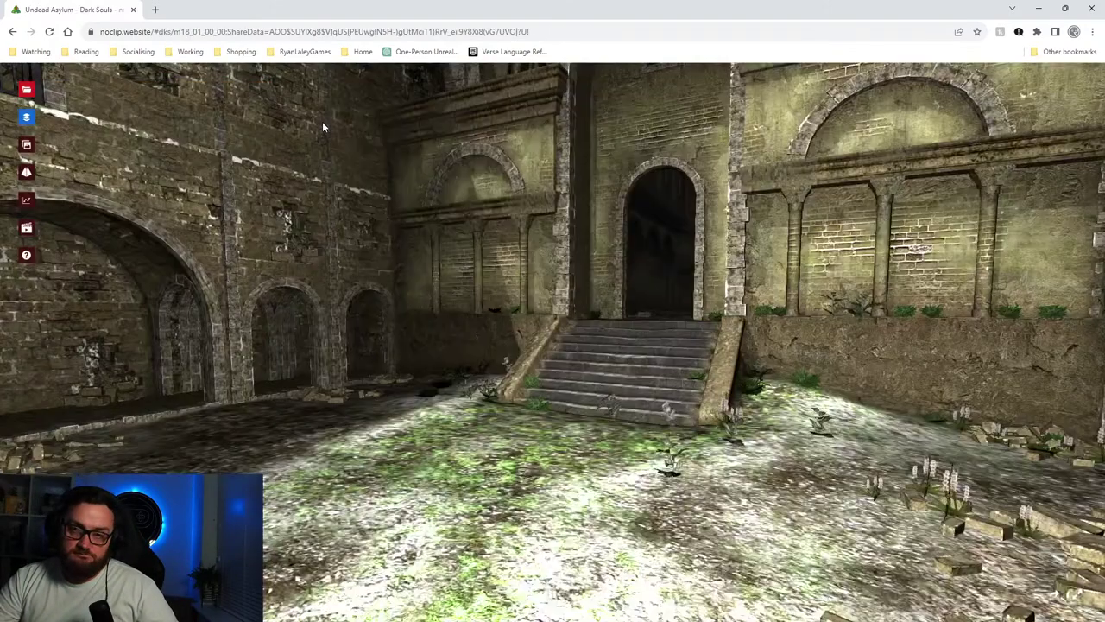
Look around the Undead Asylum courtyard and fly out to the ruined pillars and arches facing the mountains.
left_click_drag(322, 121, 26, 47)
key("w")
key("s")
key("w")
left_click_drag(605, 342, 424, 342)
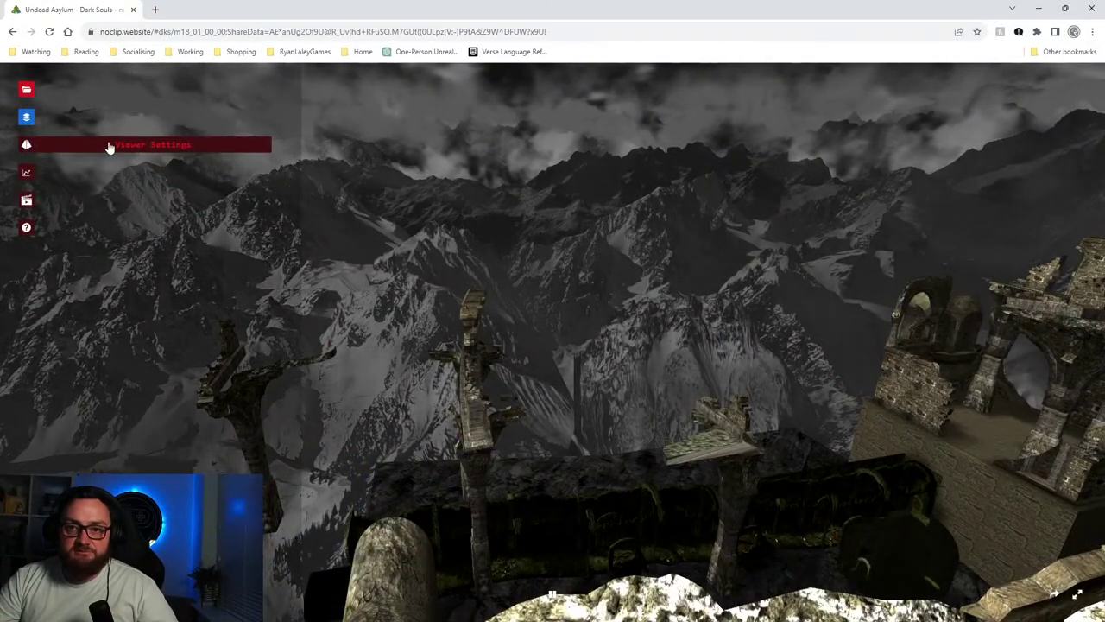
Check the viewer settings and fly far out over the mountains to view the whole Undead Asylum from a distance.
left_click(109, 145)
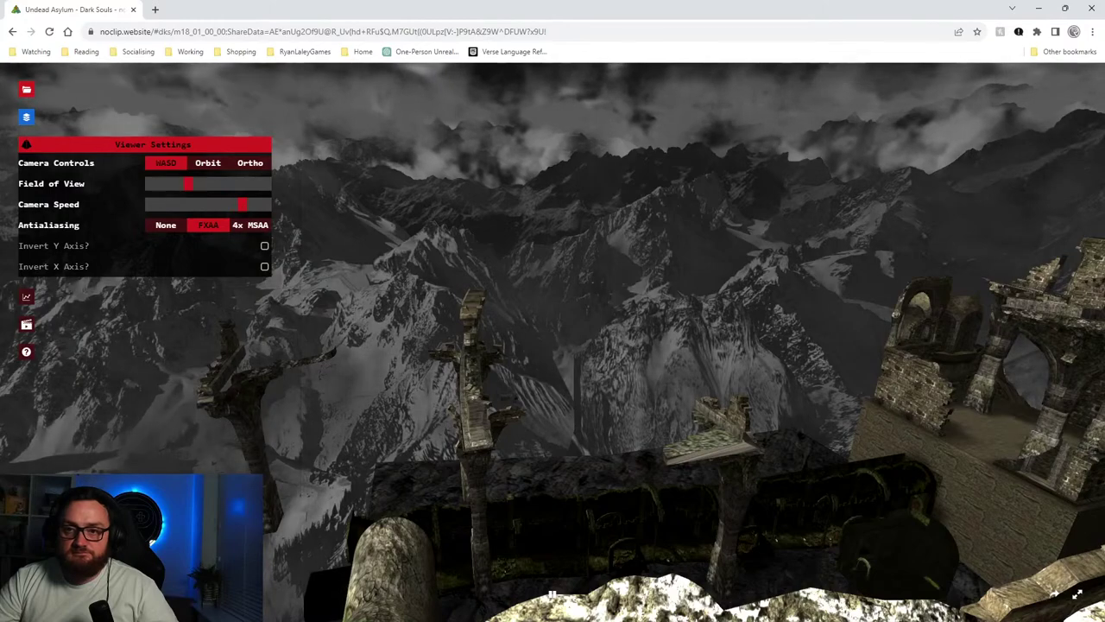
key("w")
key("w")
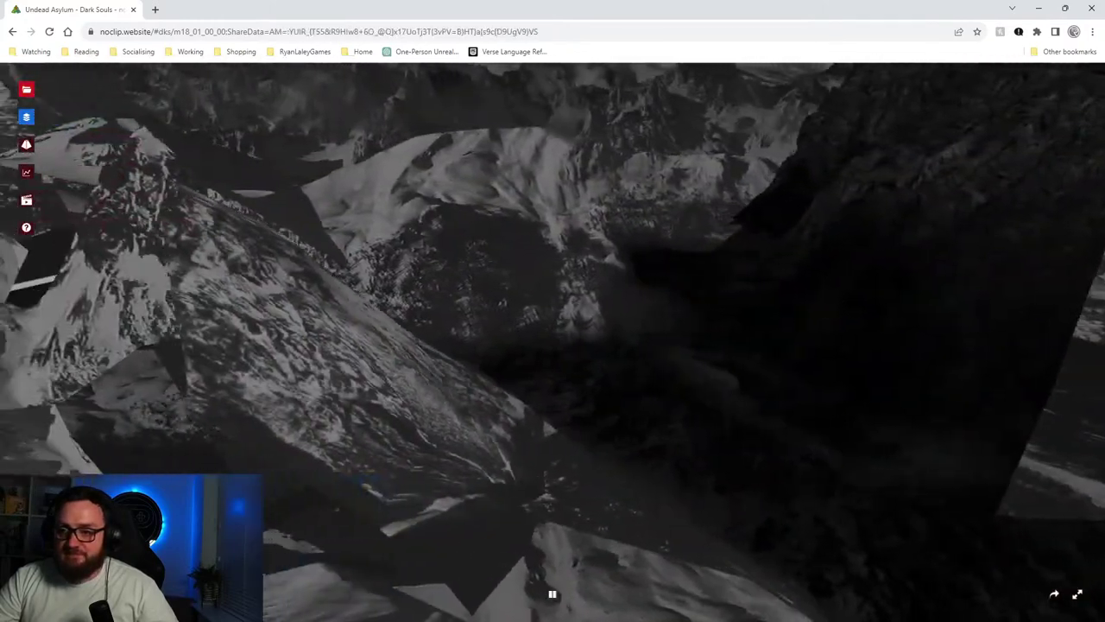
key("s")
key("w")
key("s")
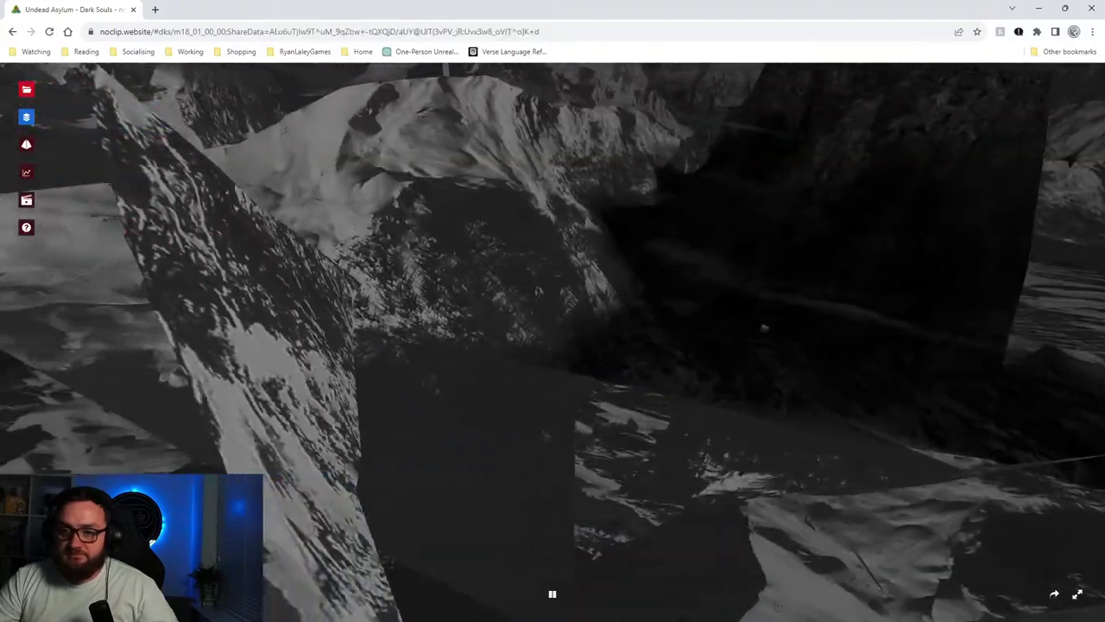
key("s")
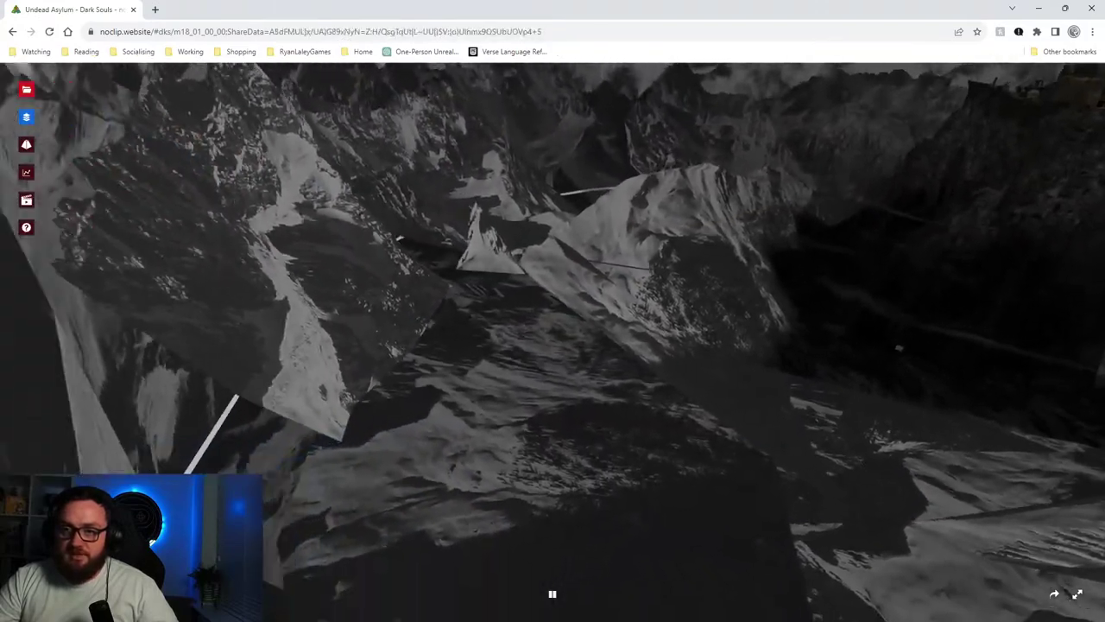
key("s")
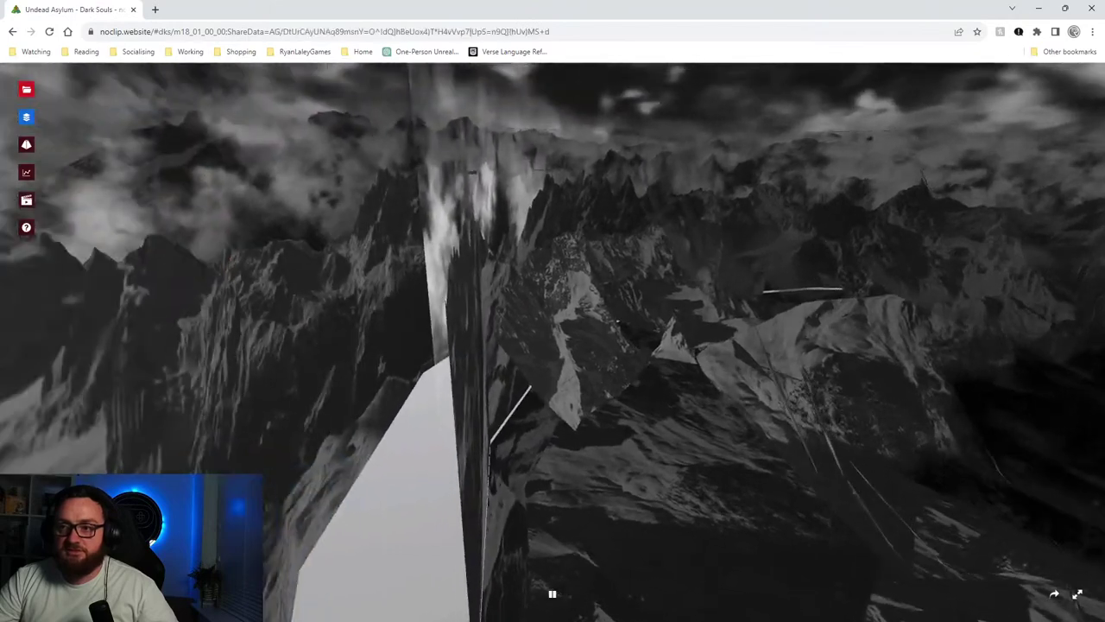
key("w")
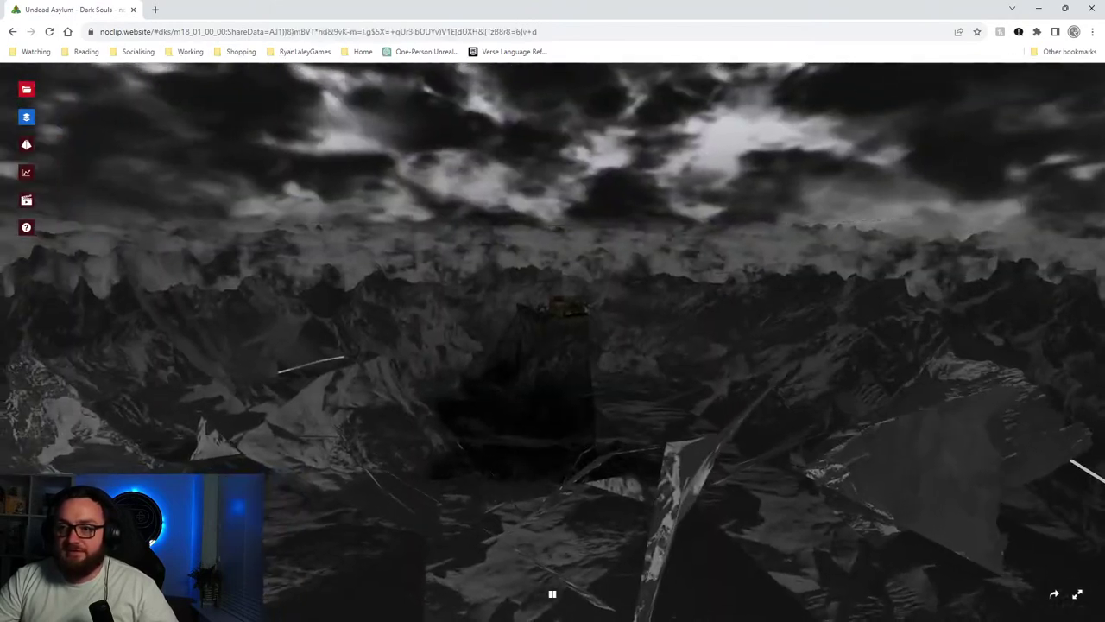
Fly back to the asylum and examine its cliffside ruins, stone arches and domed towers.
key("w")
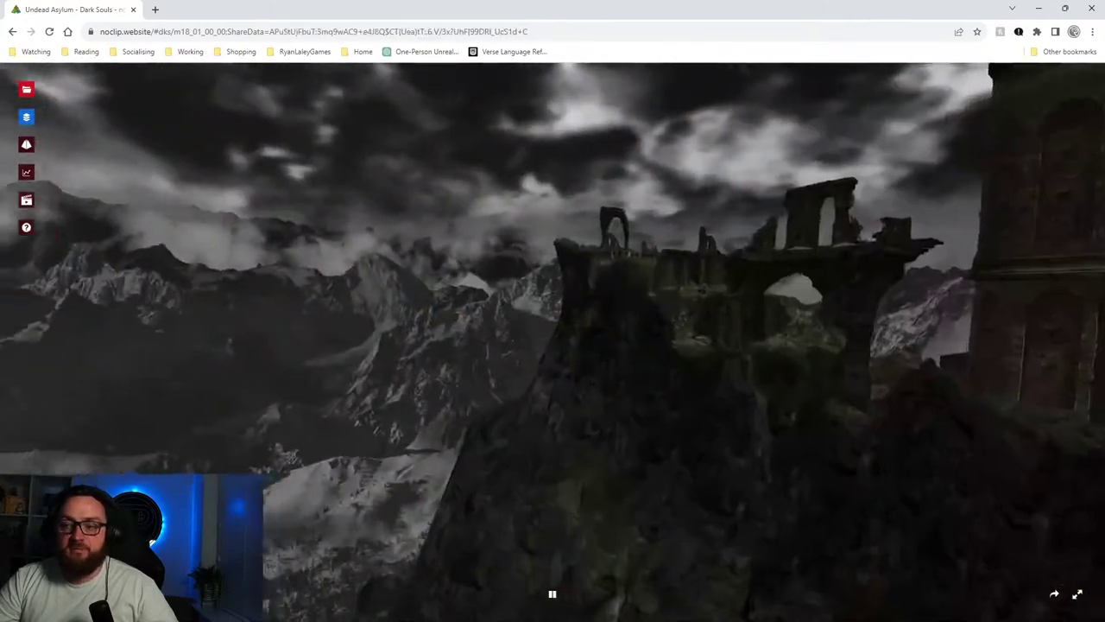
key("w")
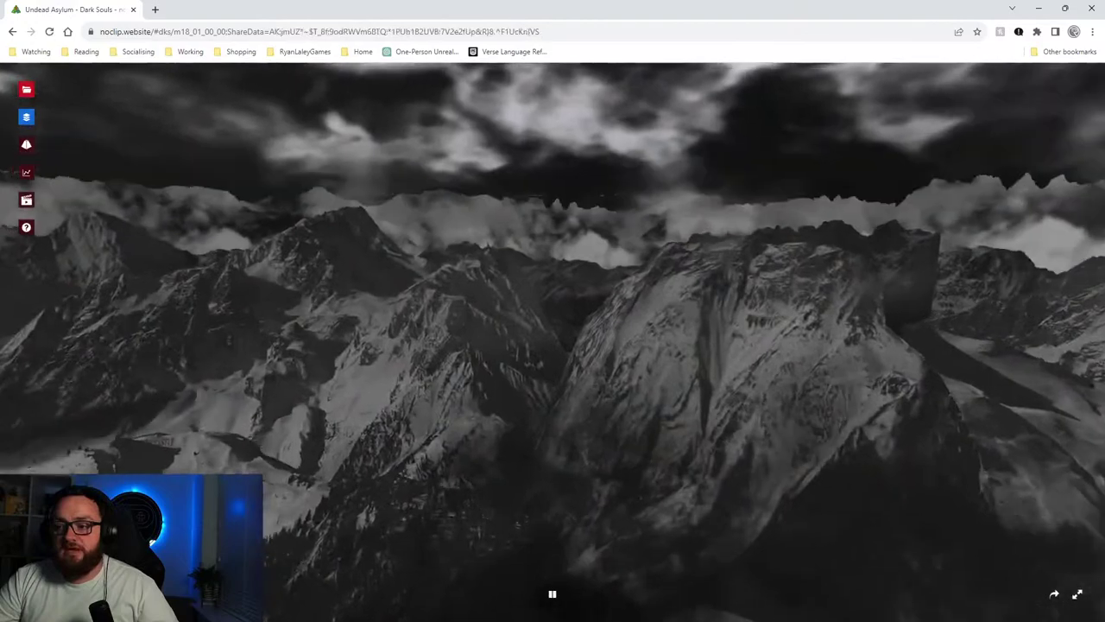
key("w")
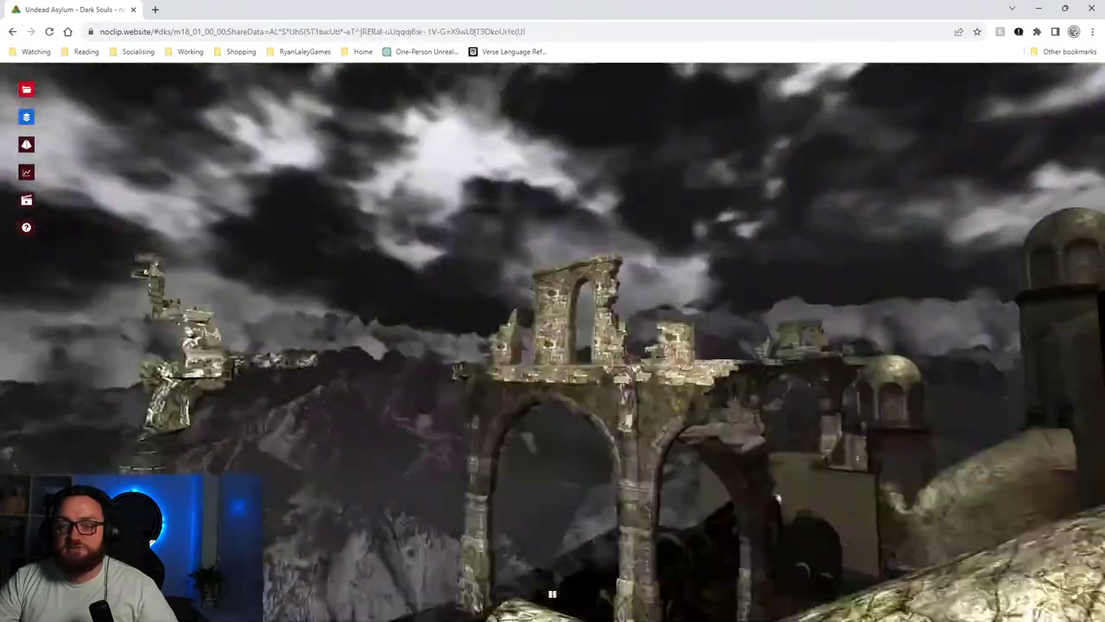
key("w")
mouse_move(428, 249)
left_mouse_down()
mouse_move(466, 249)
mouse_move(389, 250)
mouse_move(428, 249)
left_mouse_up()
Browse the available games and load Final Fantasy X's Zanarkand Ruins, followed by its Zanarkand - Overpass scene.
left_click(26, 144)
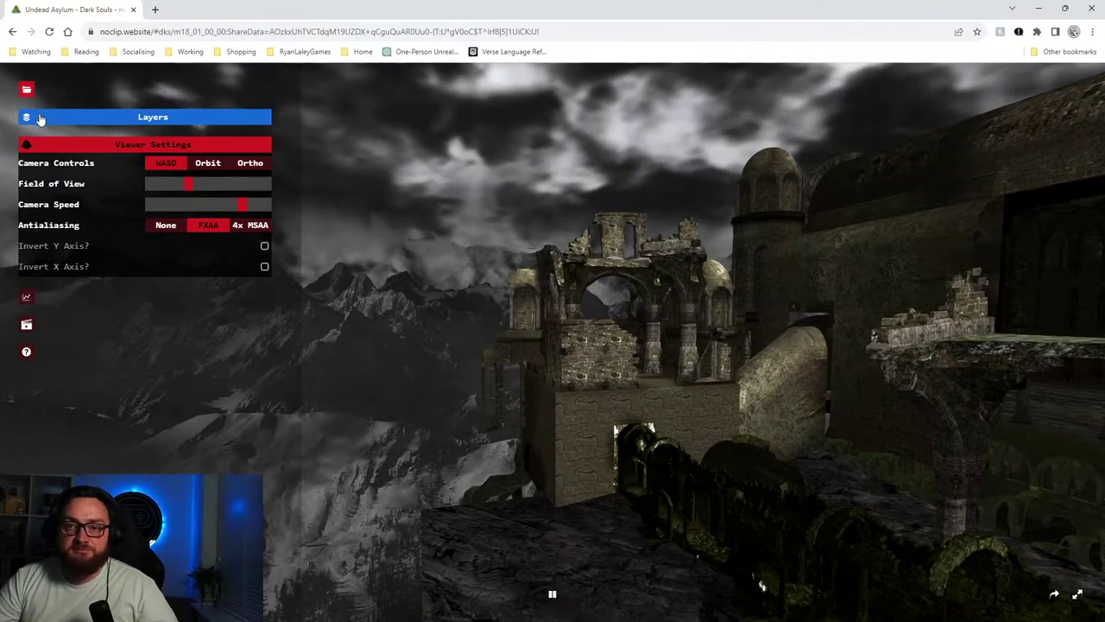
left_click(28, 116)
left_click(26, 89)
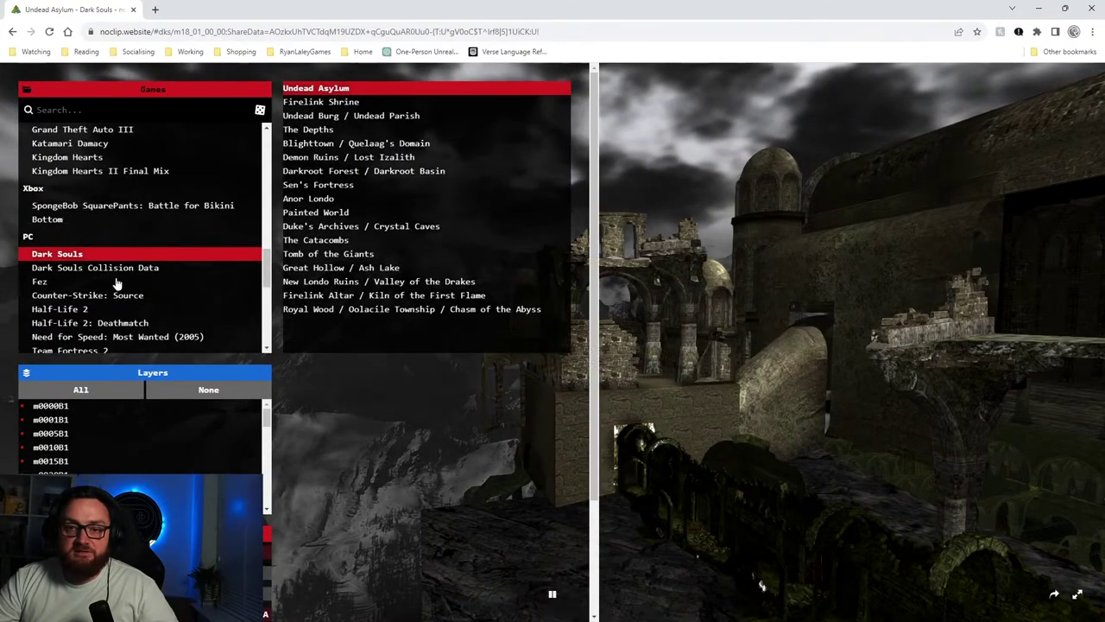
scroll(118, 283, "down", 1)
scroll(134, 307, "down", 2)
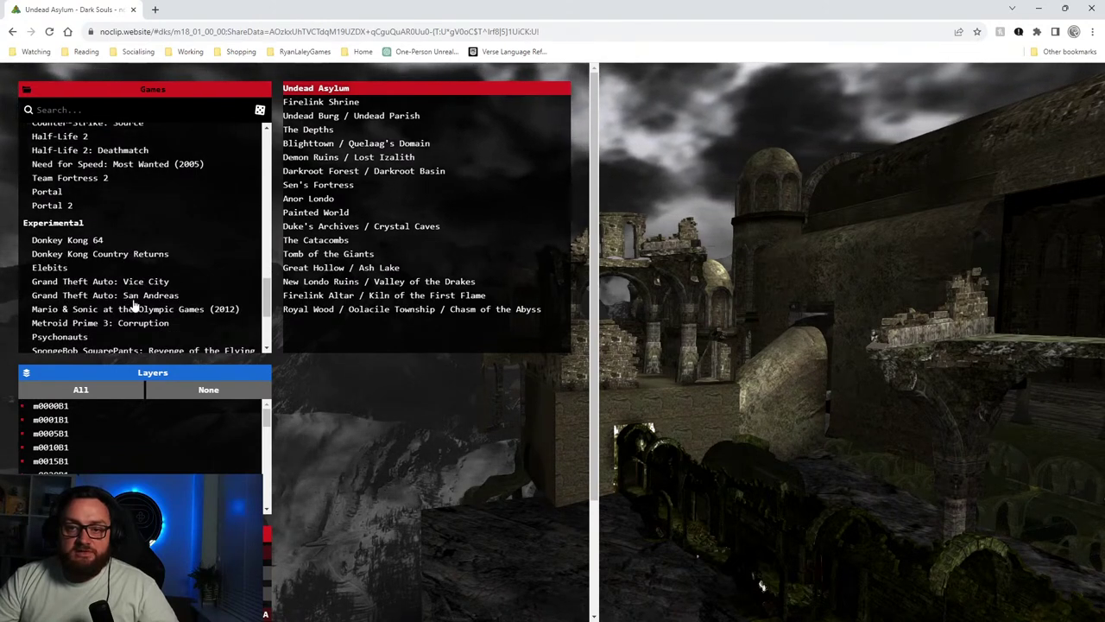
scroll(134, 307, "down", 1)
scroll(130, 304, "up", 5)
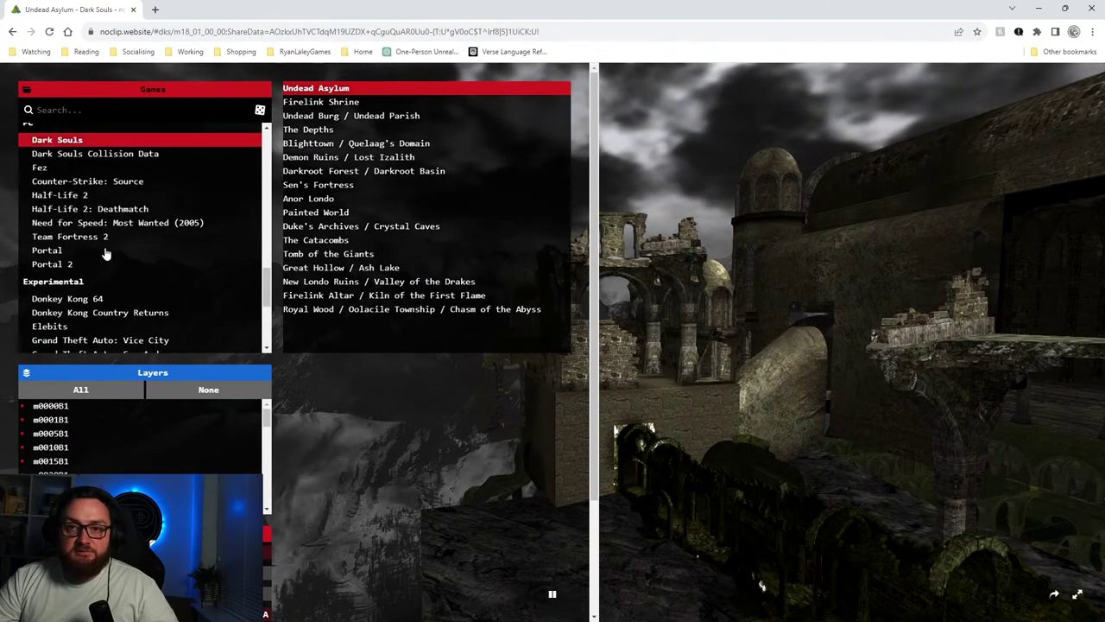
left_click(103, 175)
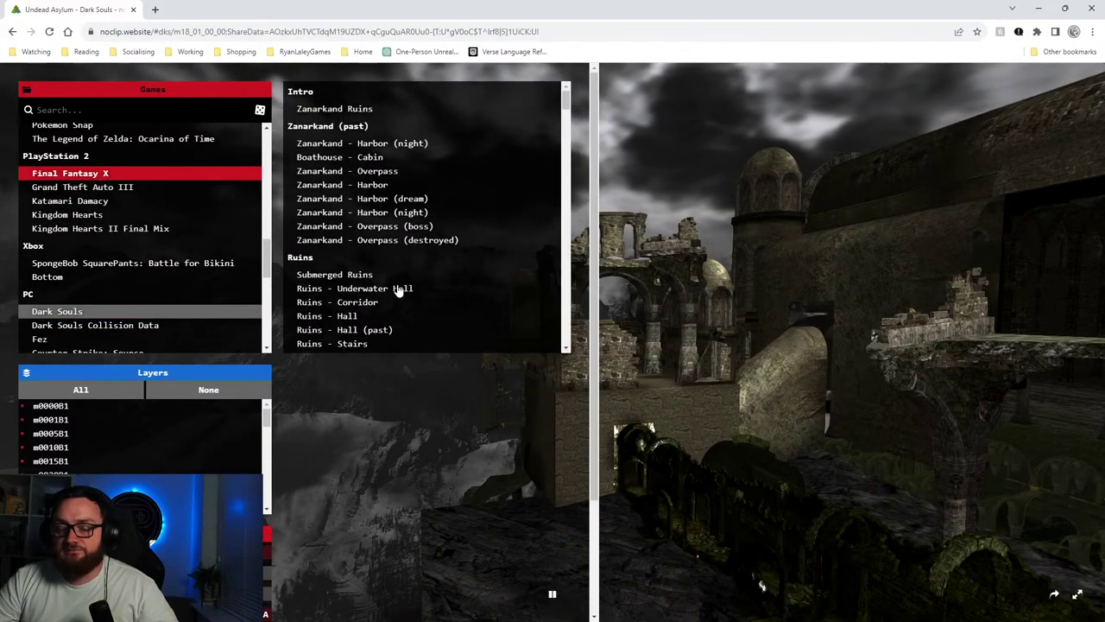
left_click(343, 111)
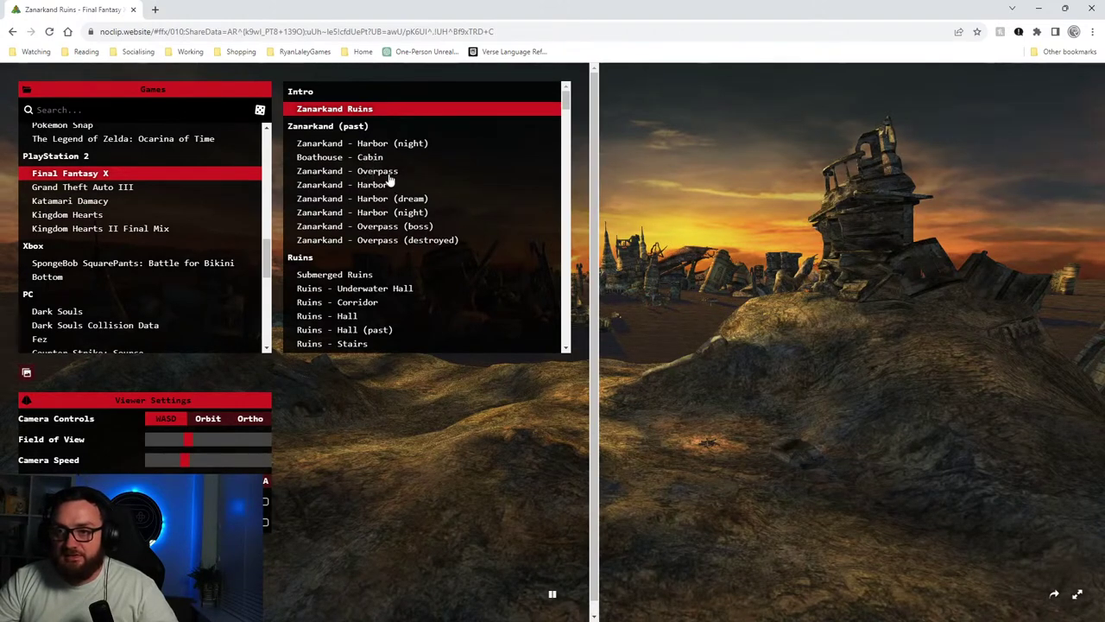
left_click(380, 171)
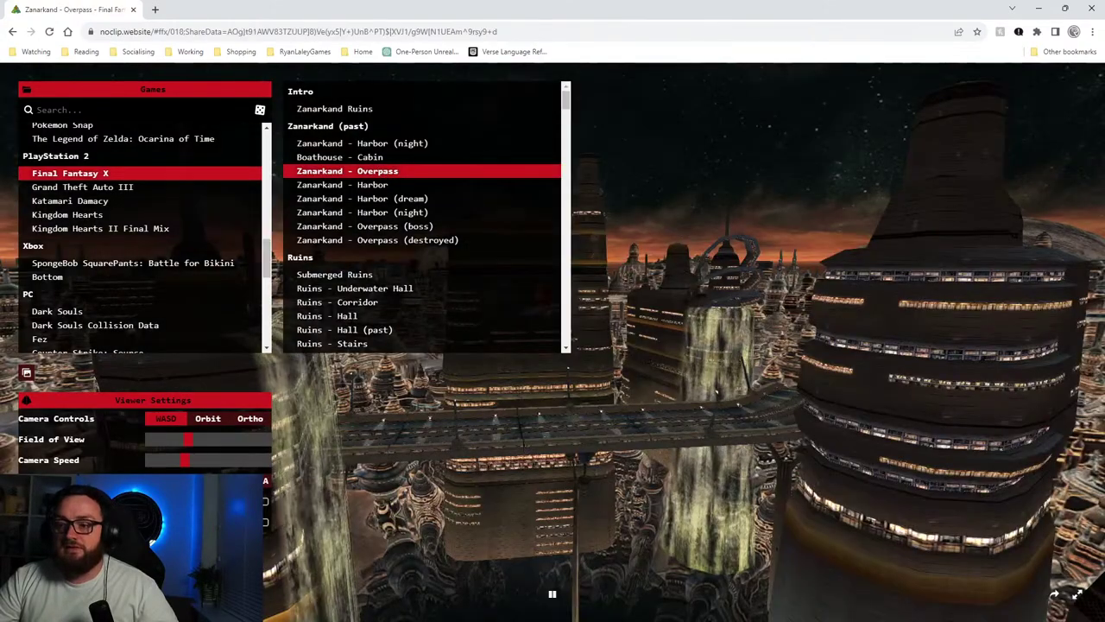
Fly across the Zanarkand Overpass scene past its towers and waterfalls to look over the city below.
left_click_drag(717, 392, 1049, 342)
key("w")
key("w")
key("w")
key("w")
key("w")
key("w")
key("w")
key("s")
key("w")
key("d")
key("w")
Hide the games list and fly back and forth around Zanarkand's lit high-rise towers.
mouse_move(61, 140)
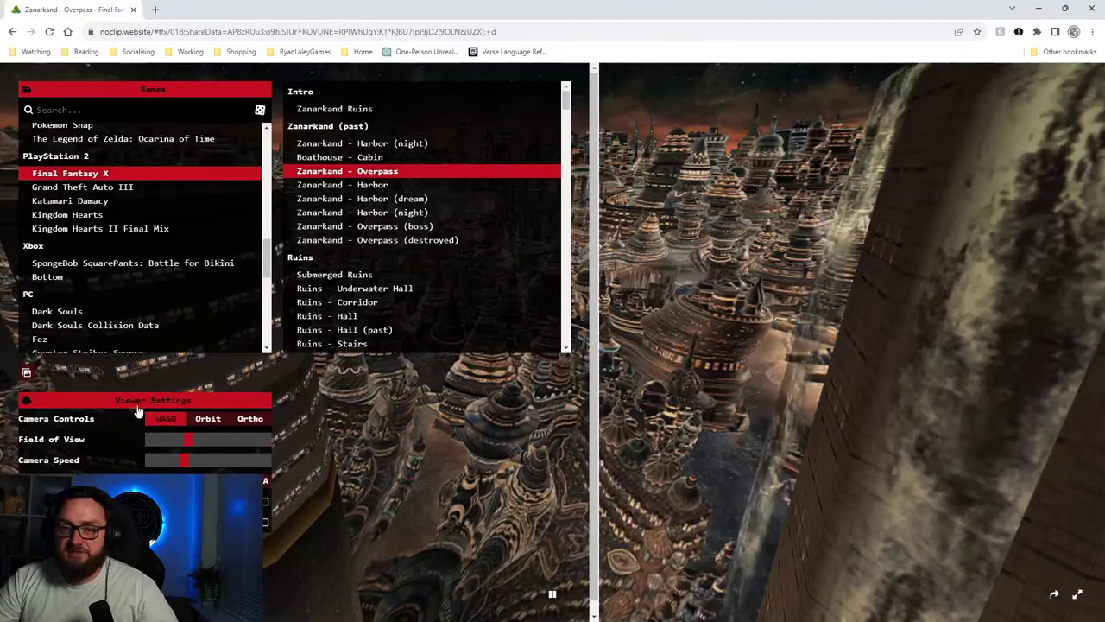
left_click(109, 95)
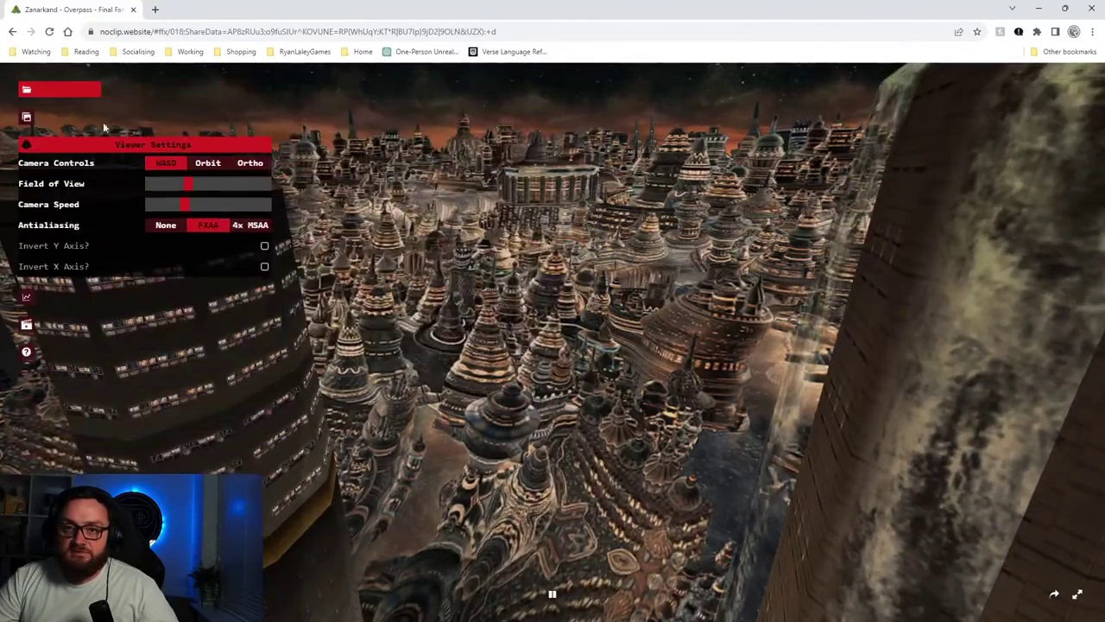
key("w")
left_click_drag(464, 276, 673, 156)
key("s")
key("s")
key("s")
key("w")
key("w")
key("w")
key("w")
key("w")
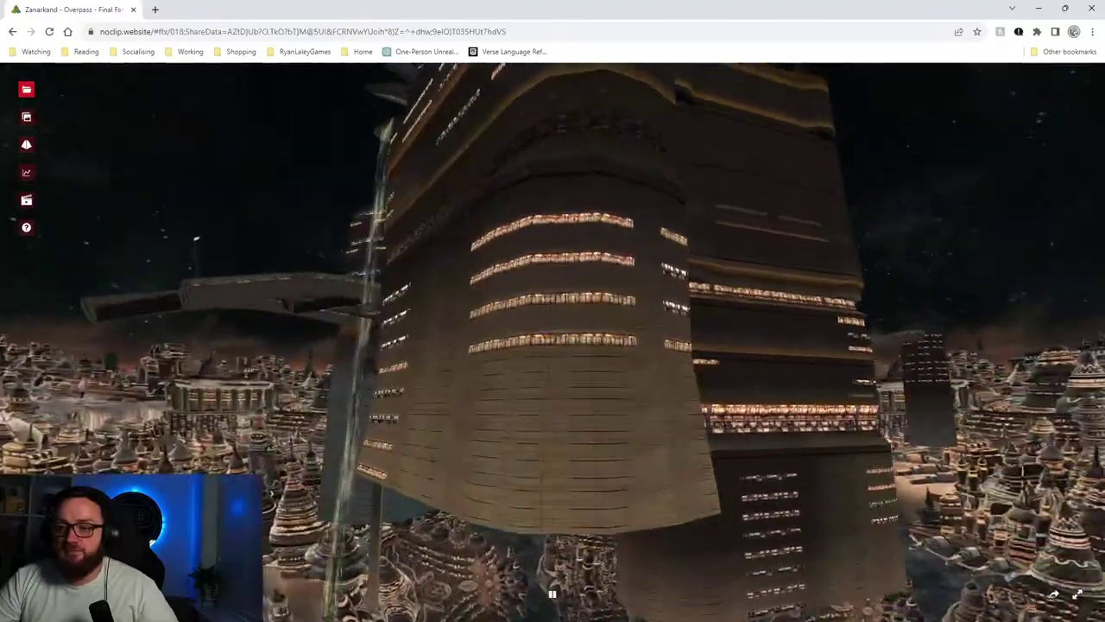
Fly close past the dark tower and its waterfalls to an elevated view over the city skyline and highway.
key("w")
left_click_drag(674, 155, 622, 320)
key("w")
key("s")
key("w")
key("w")
key("w")
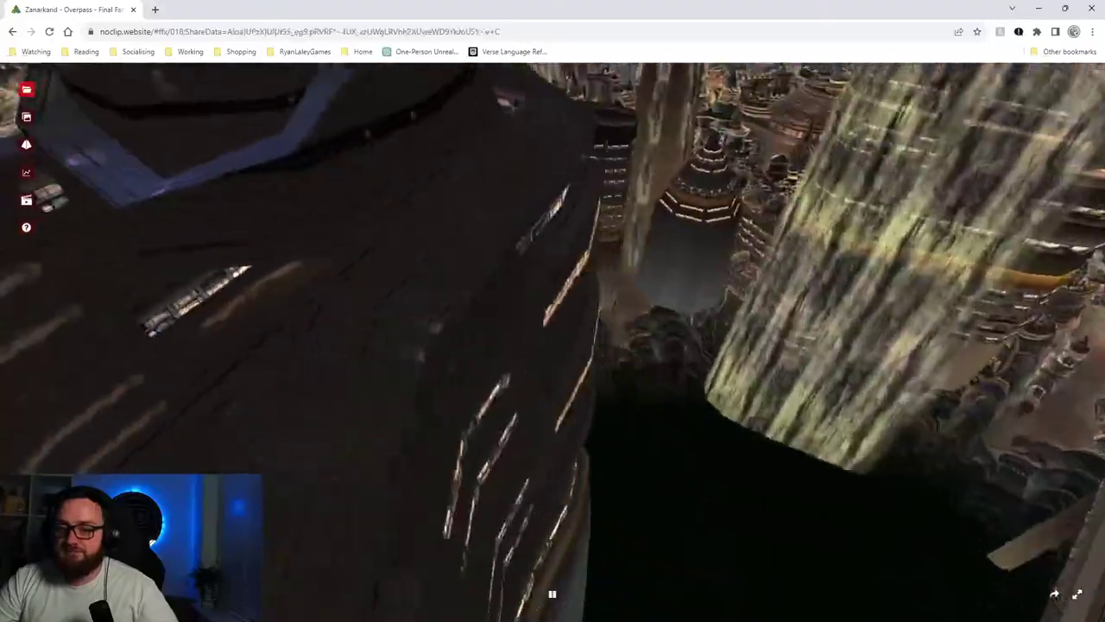
key("w")
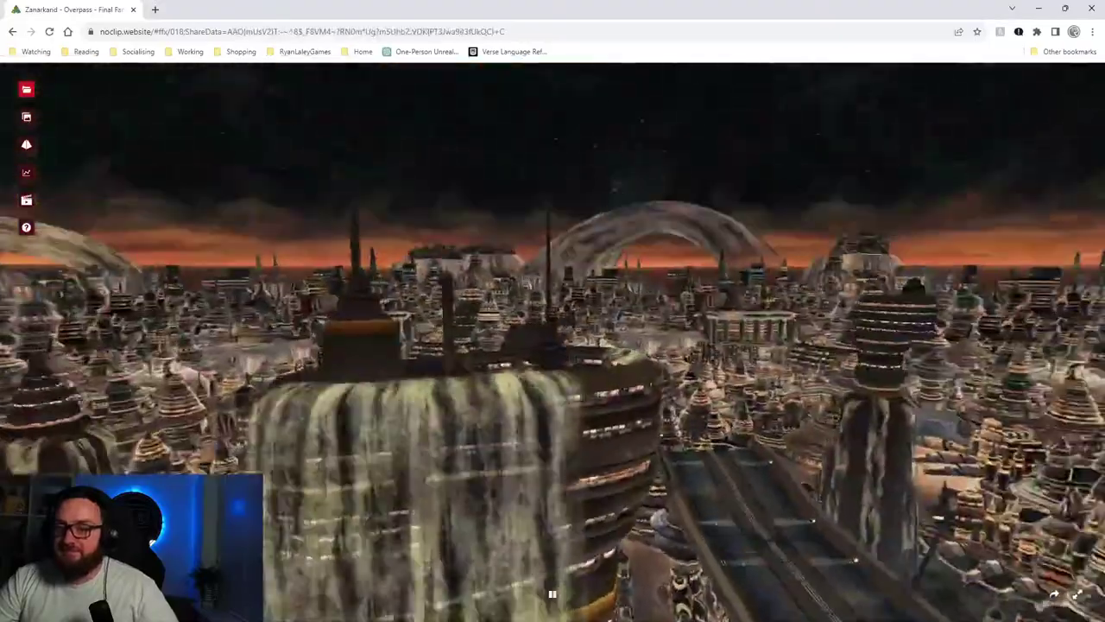
Look down on the overpass and descend beside its lit roadway in front of the tower with the character billboard.
key("w")
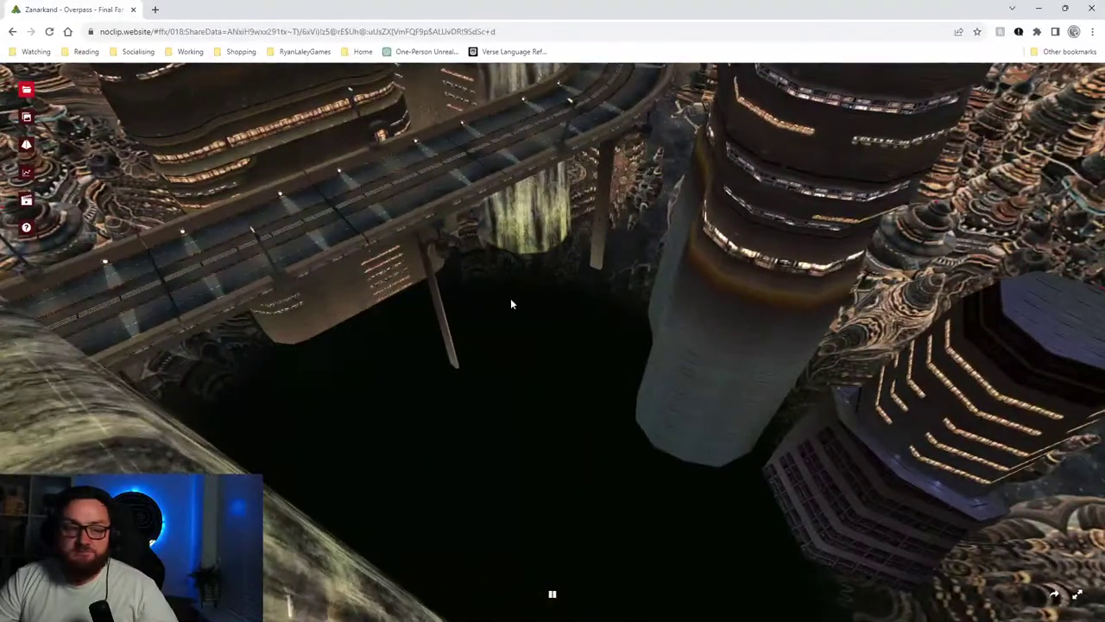
key("w")
left_click_drag(511, 300, 414, 207)
key("w")
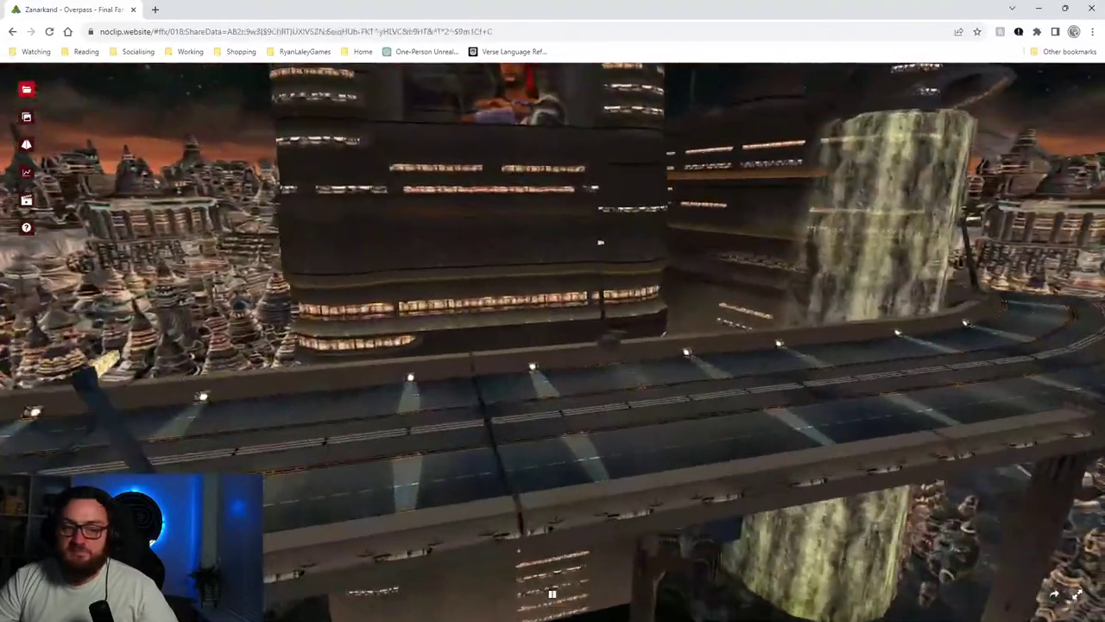
key("a")
Load the Besaid Village scene from the Final Fantasy X level list.
mouse_move(55, 94)
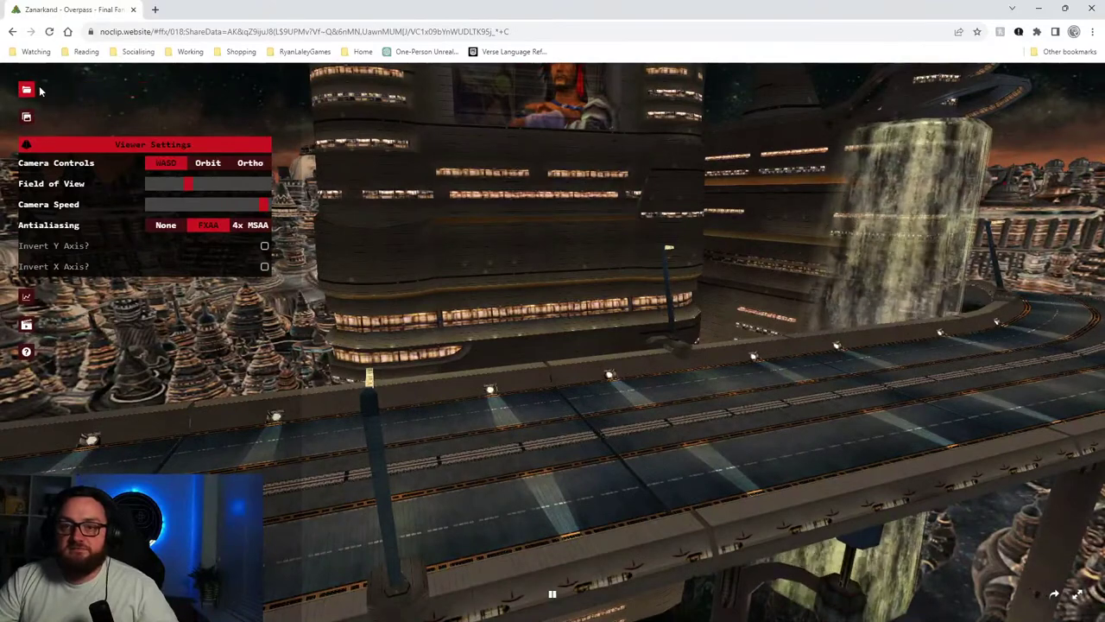
left_click(86, 93)
scroll(377, 294, "down", 5)
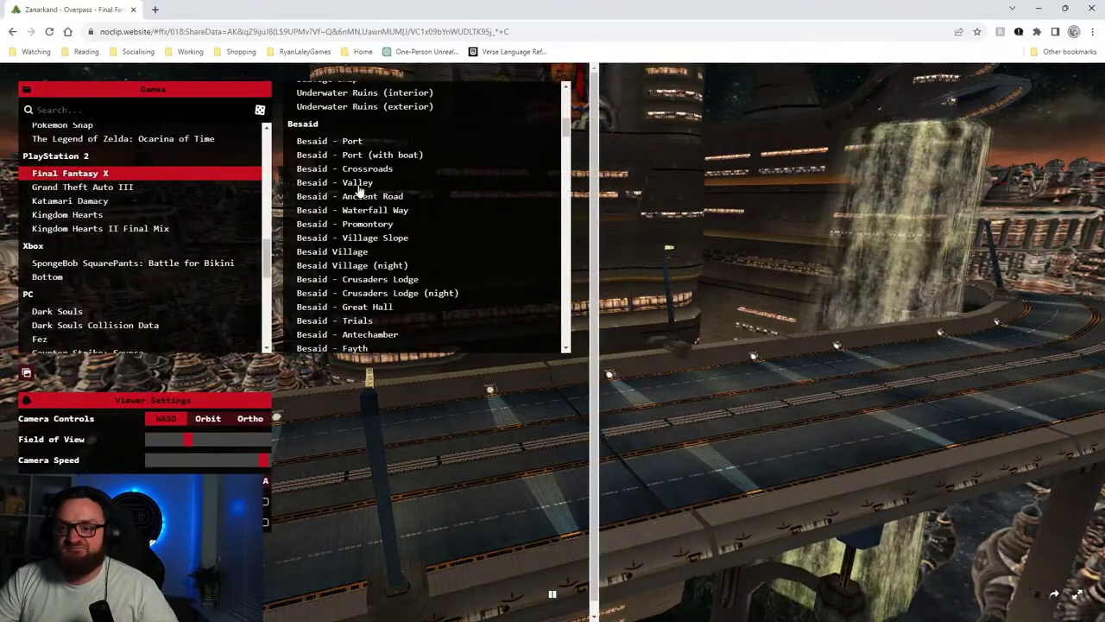
left_click(361, 252)
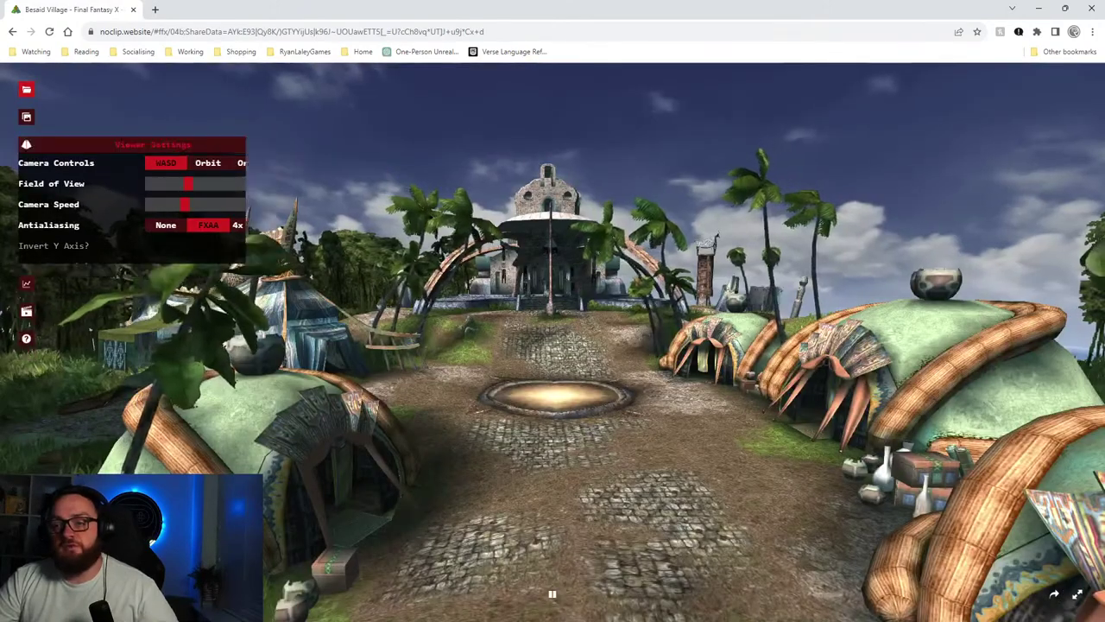
Fly back and forth along Besaid Village's path past the huts to view the temple on the hill.
key("w")
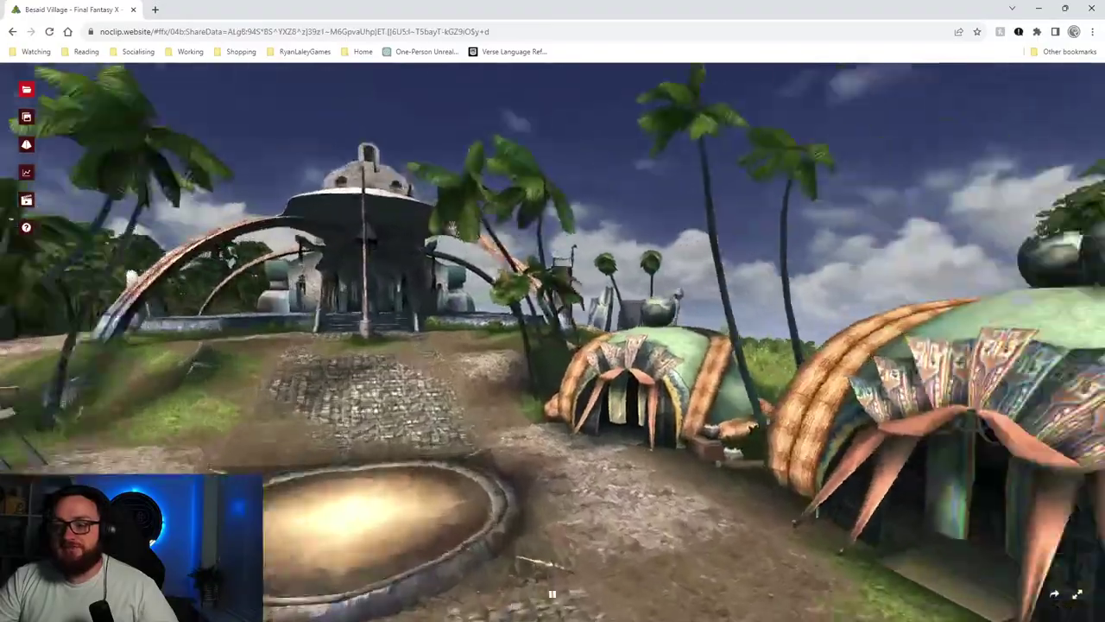
key("s")
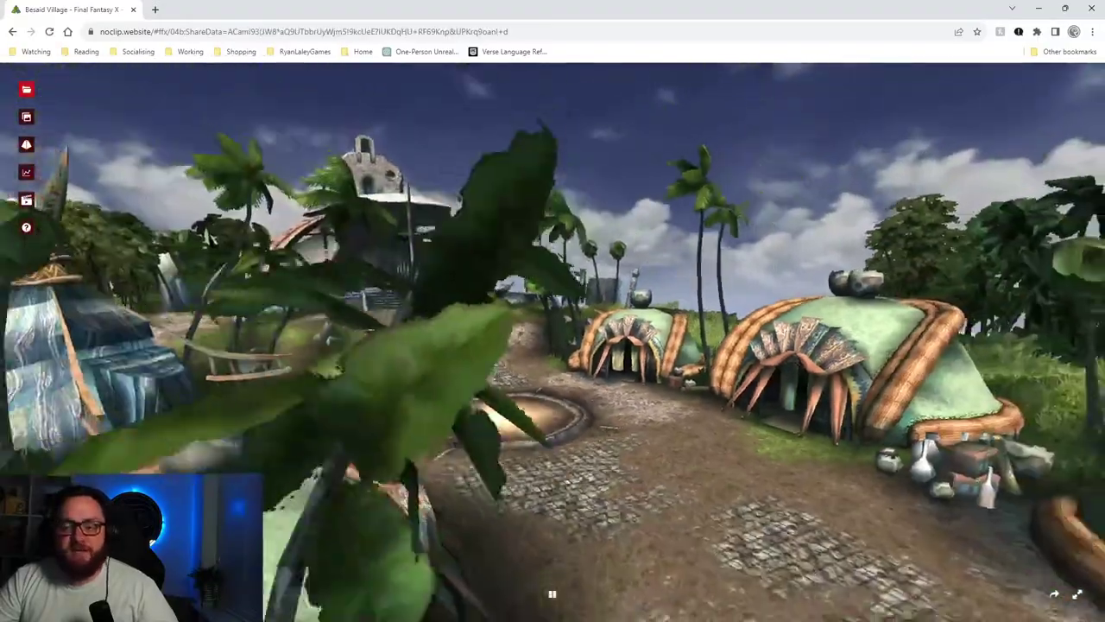
key("w")
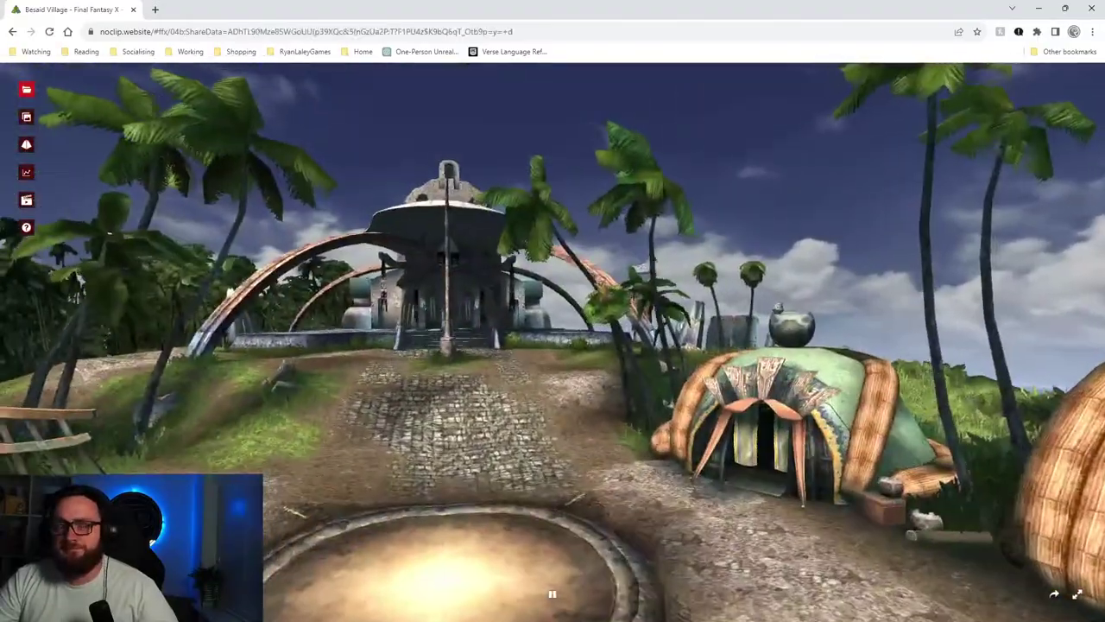
key("w")
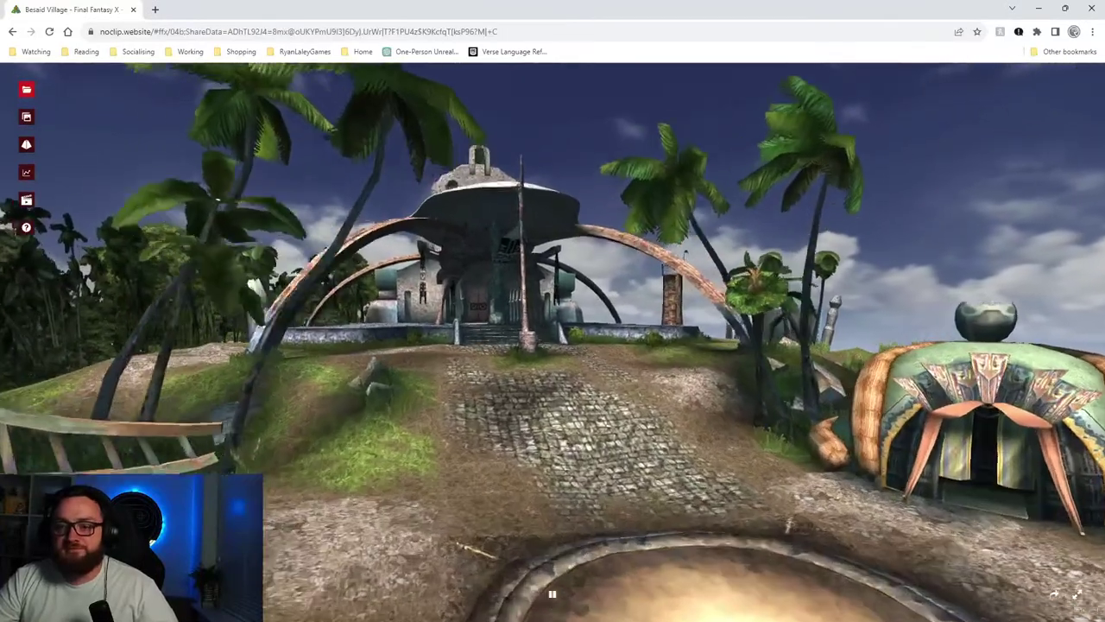
key("d")
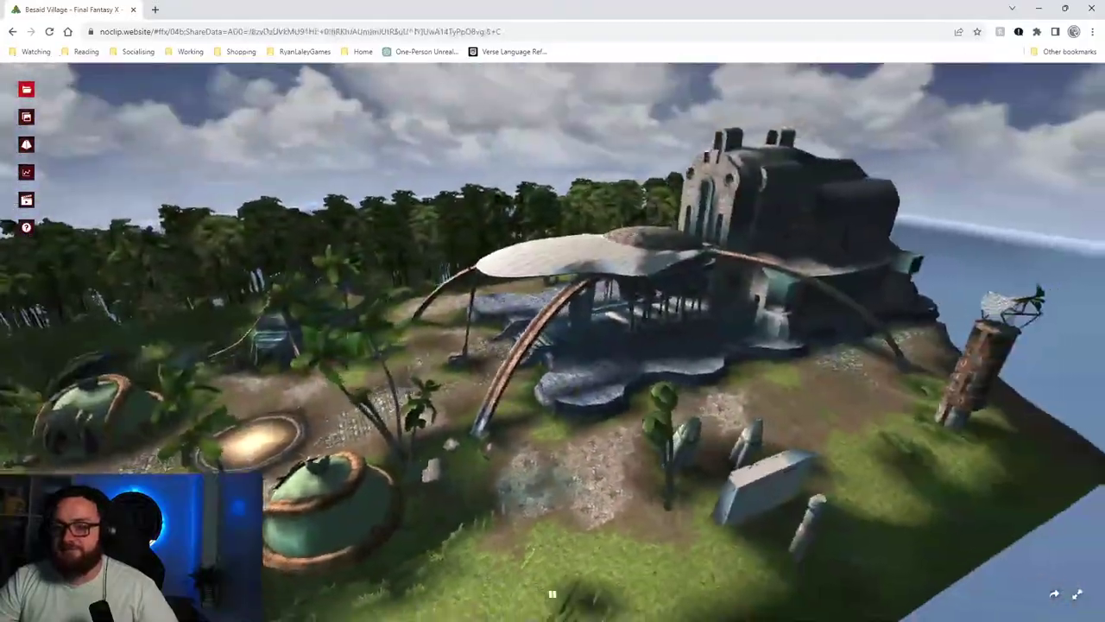
Look over Besaid Village from above the temple side and survey the island from out over the sea.
left_click_drag(552, 342, 276, 328)
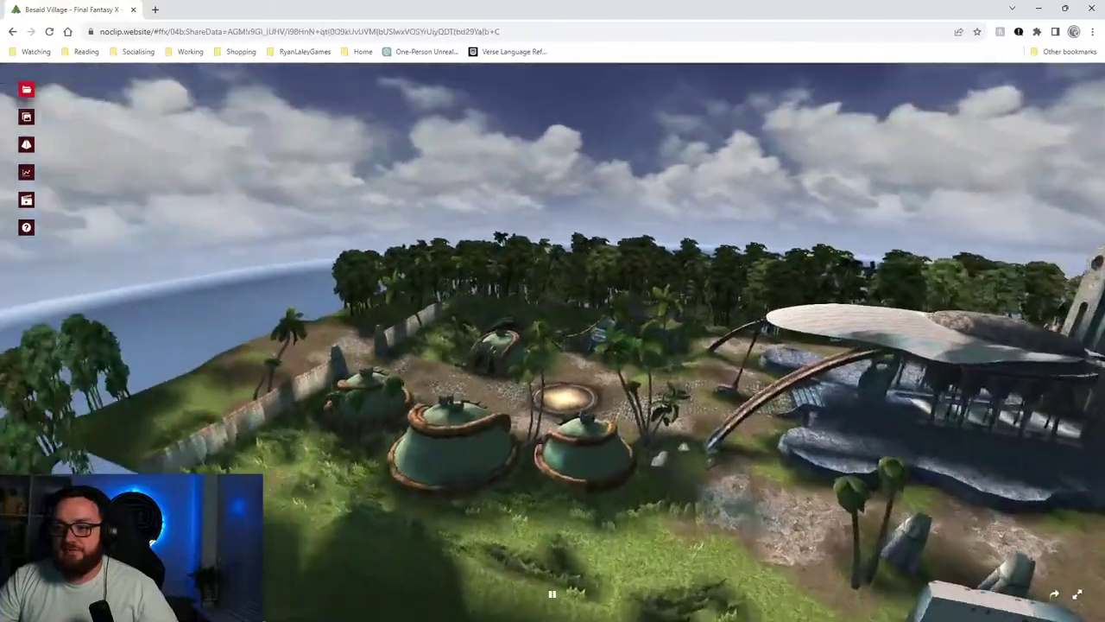
left_click_drag(553, 341, 345, 259)
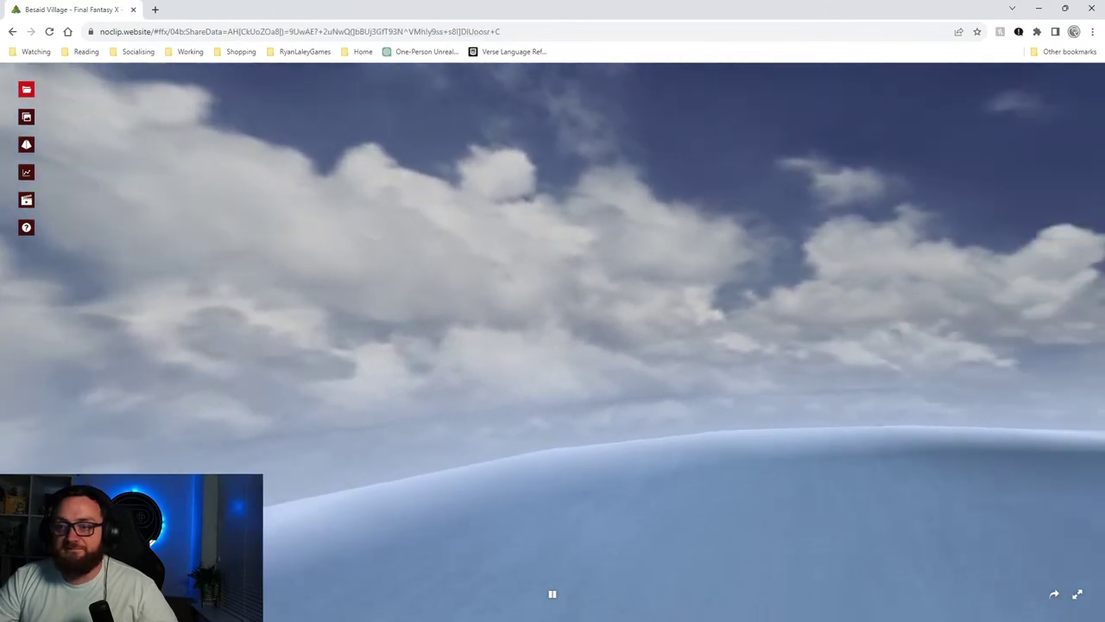
left_click_drag(552, 342, 828, 389)
key("a")
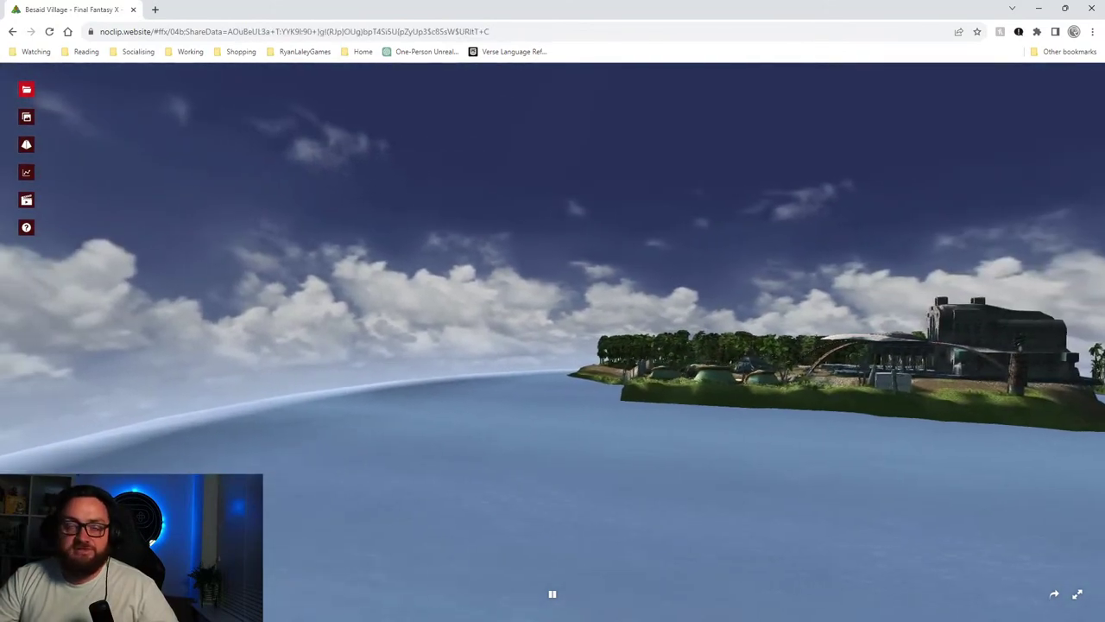
left_click_drag(553, 341, 310, 260)
key("w")
left_click_drag(592, 424, 837, 442)
left_click_drag(555, 372, 941, 369)
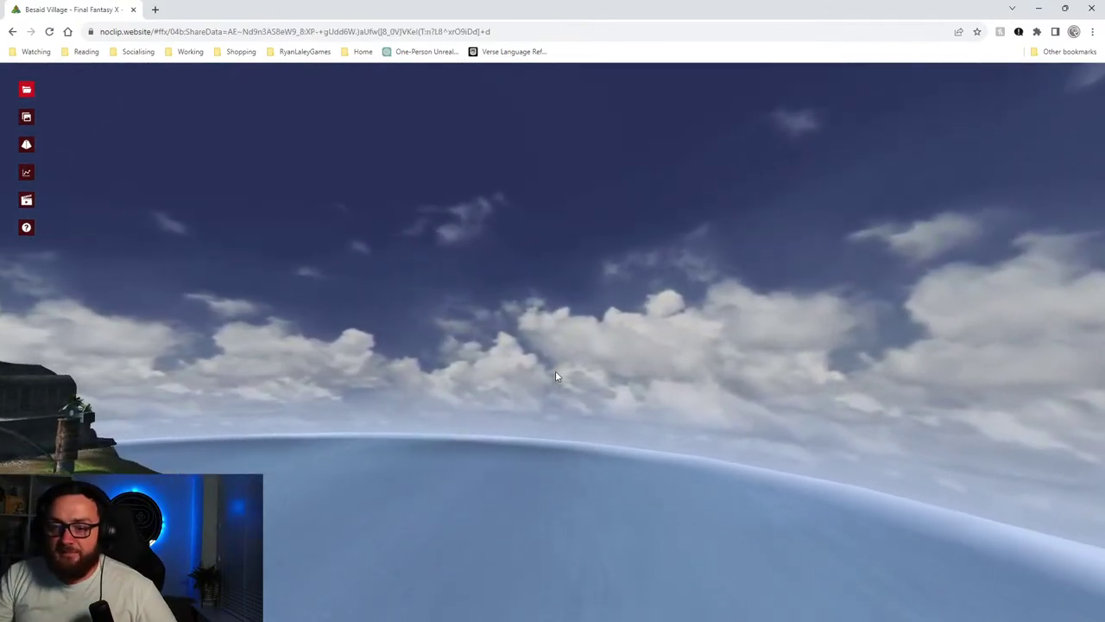
Fly back over the village huts to the glowing fire circle facing the temple.
left_click_drag(555, 373, 501, 399)
key("w")
key("w")
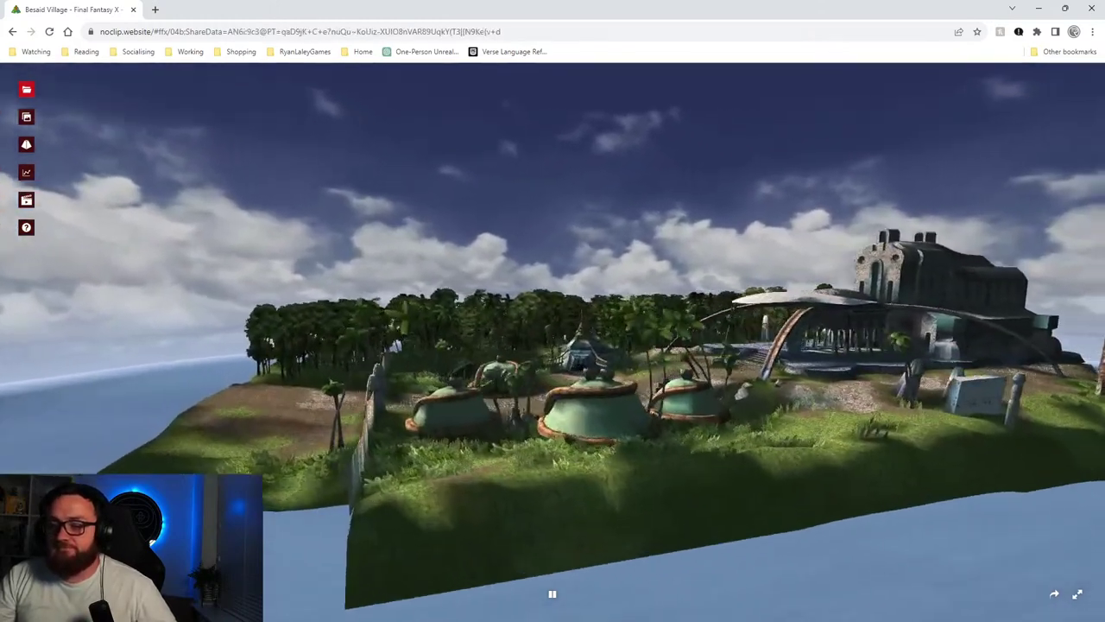
key("w")
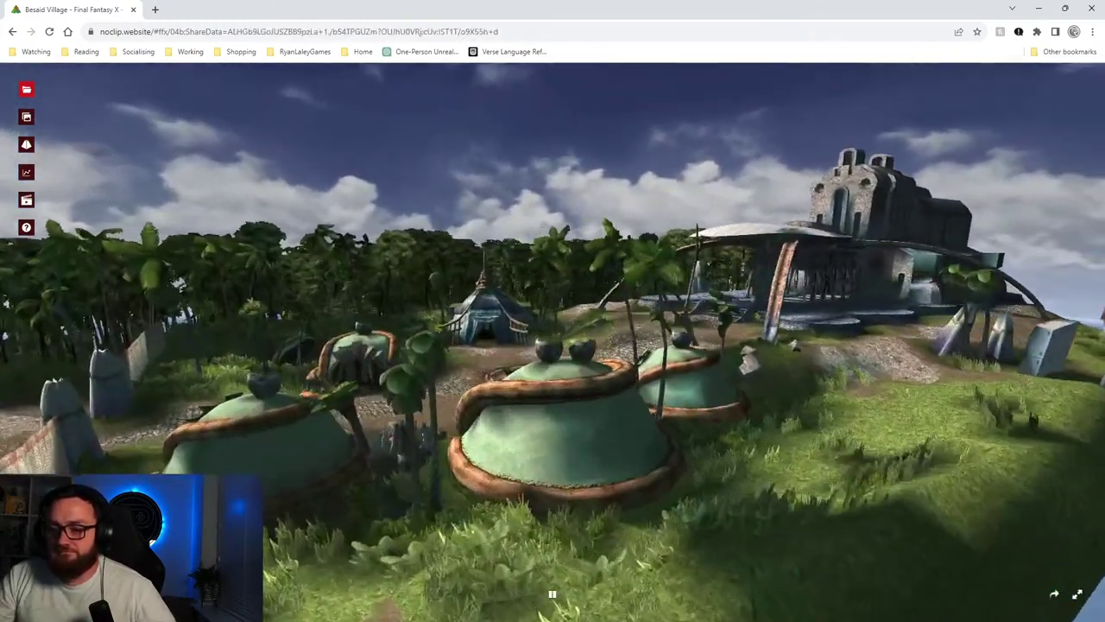
key("w")
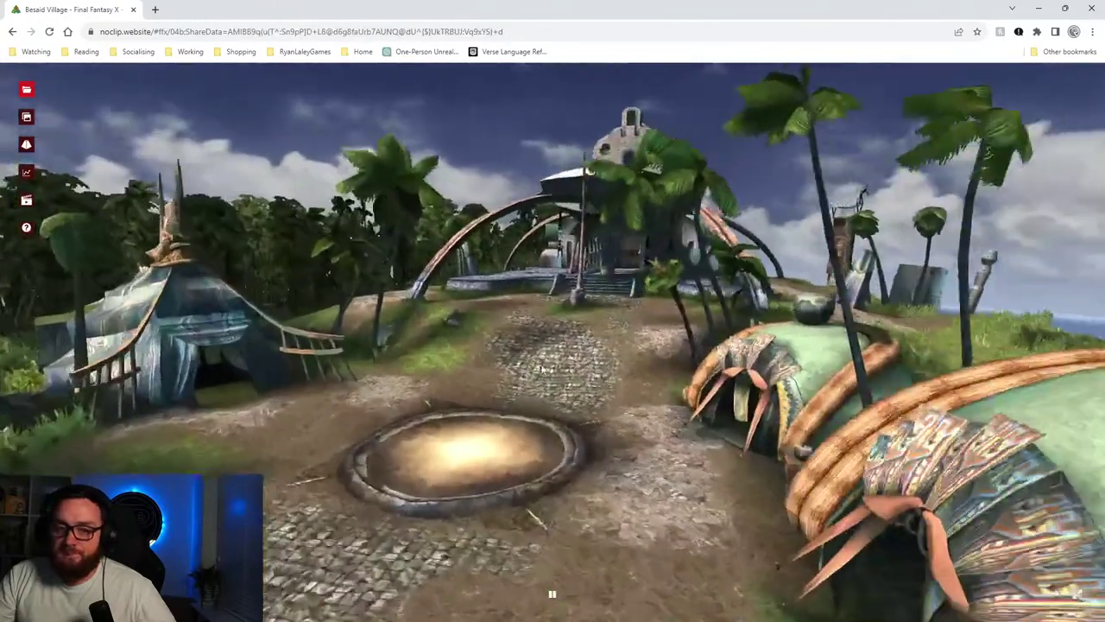
Load the Half-Life 2 level d1_trainstation_01 from the Point Insertion group.
left_click(27, 145)
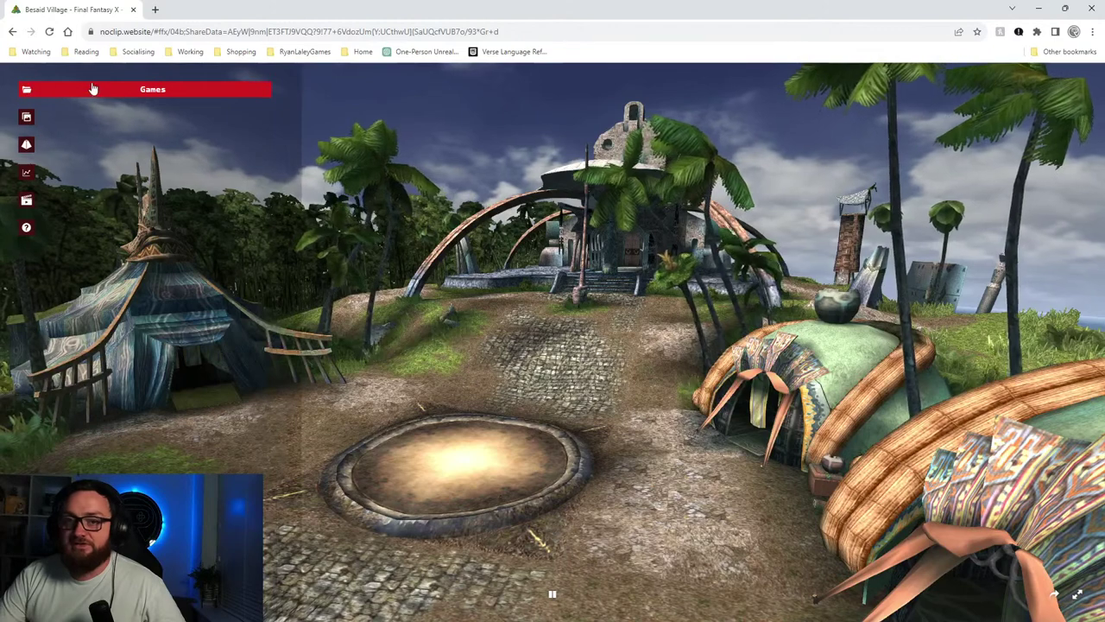
left_click(93, 90)
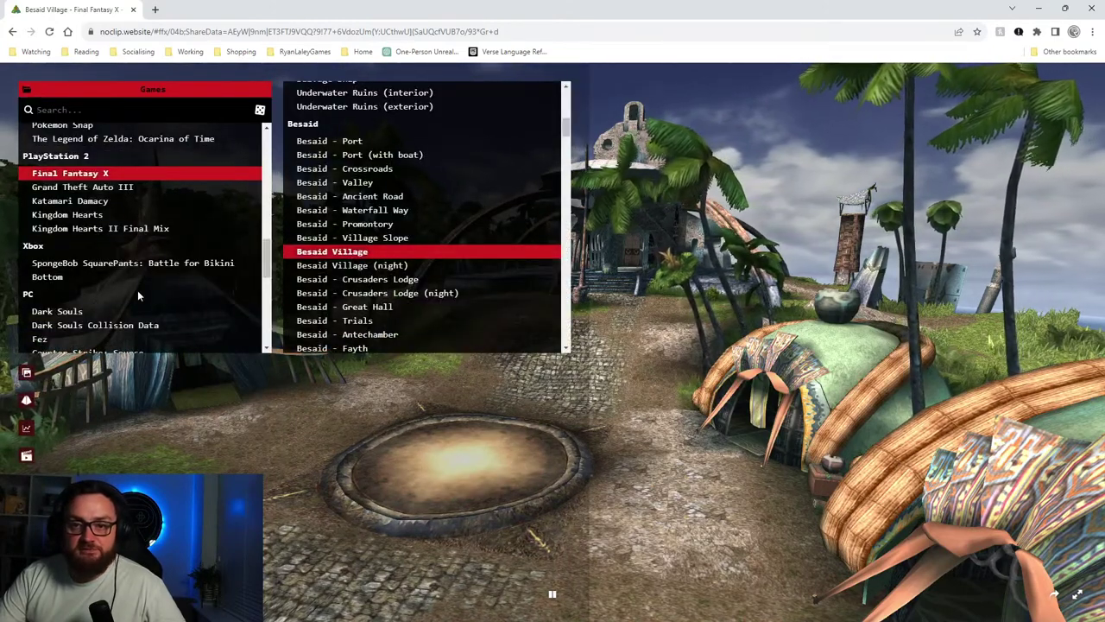
scroll(137, 285, "down", 3)
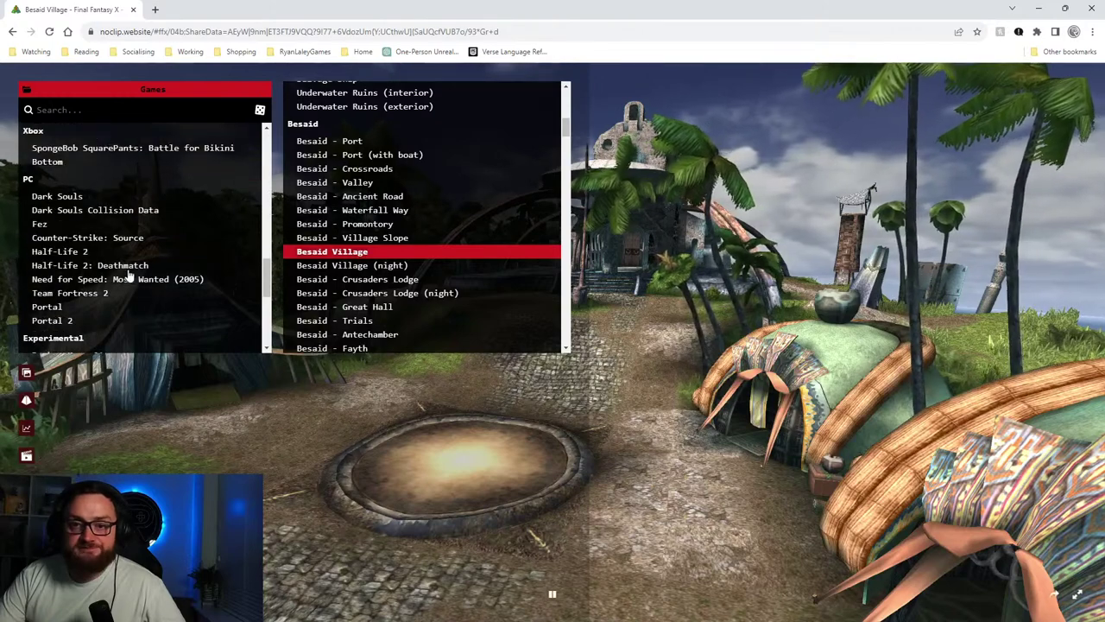
left_click(71, 252)
scroll(339, 230, "up", 5)
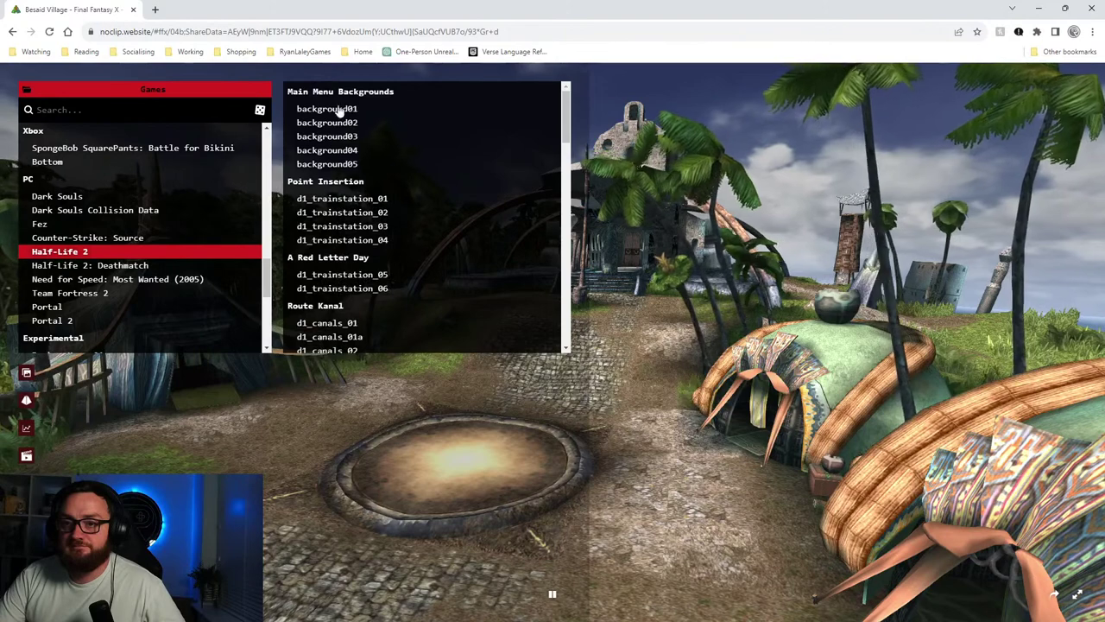
left_click(349, 200)
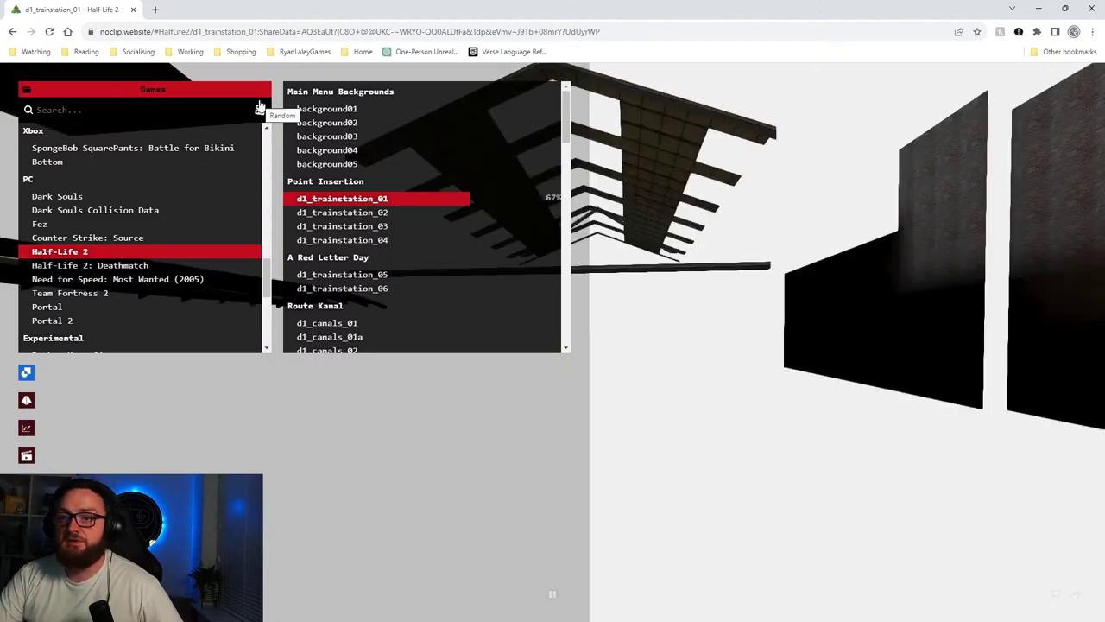
Hide the games list and fly around the train station level to the yard outside the glazed hall.
left_click(240, 95)
left_click_drag(489, 317, 18, 255)
key("s")
key("d")
key("w")
key("w")
key("w")
left_click_drag(553, 337, 17, 467)
key("s")
left_click_drag(570, 303, 497, 293)
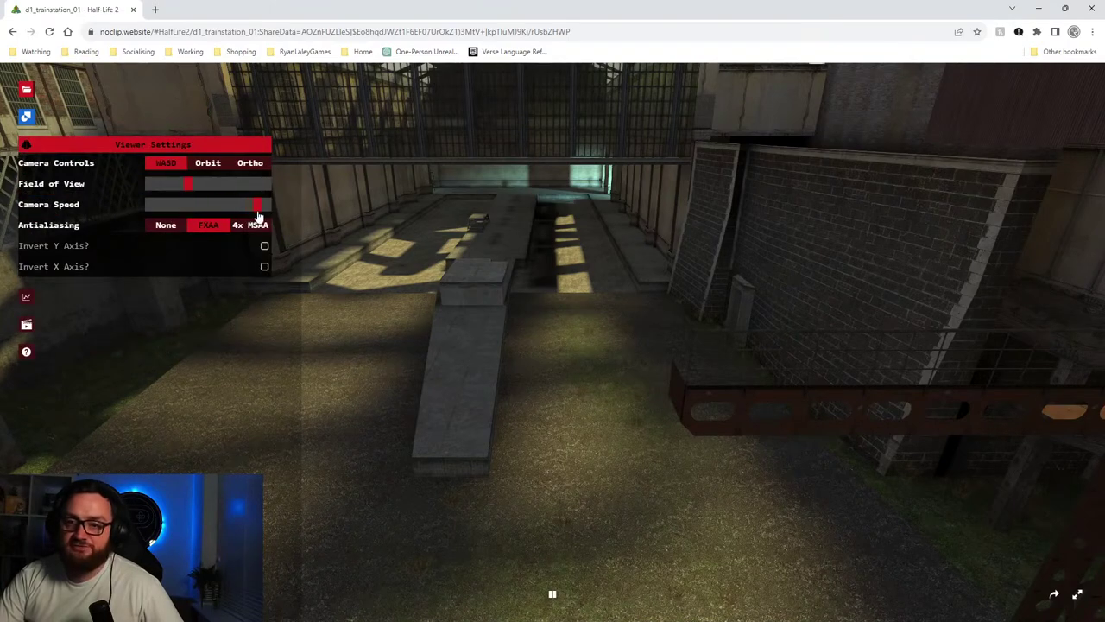
Examine the station hall's entrance, central platform and parked train from the yard.
key("w")
left_click_drag(488, 371, 691, 307)
left_click_drag(501, 349, 580, 349)
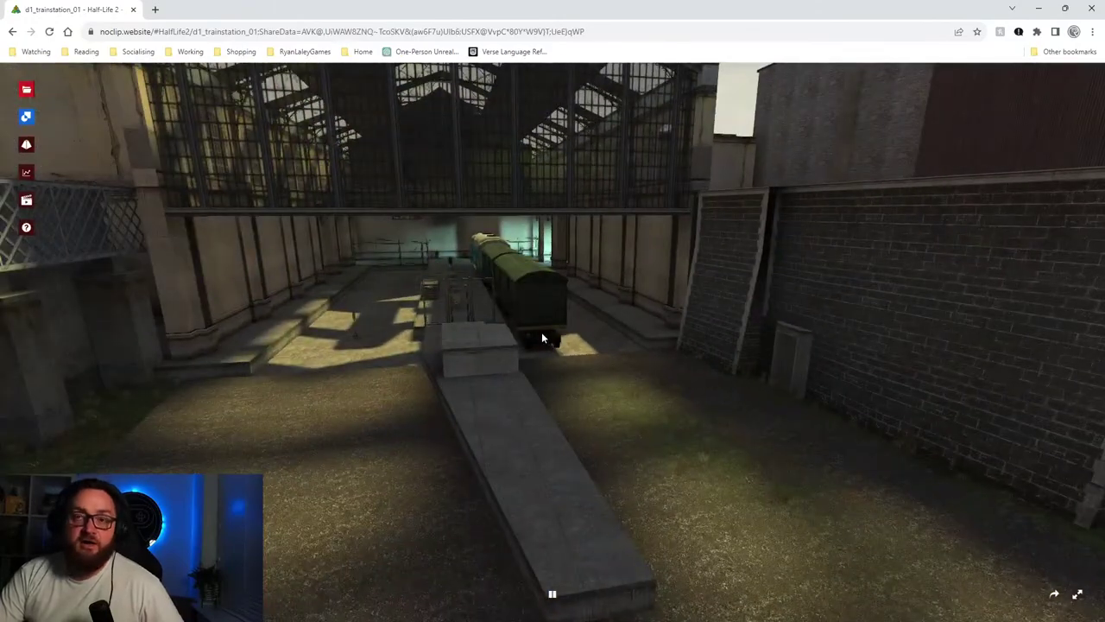
left_click_drag(548, 372, 466, 368)
key("d")
key("s")
key("a")
key("w")
key("s")
key("w")
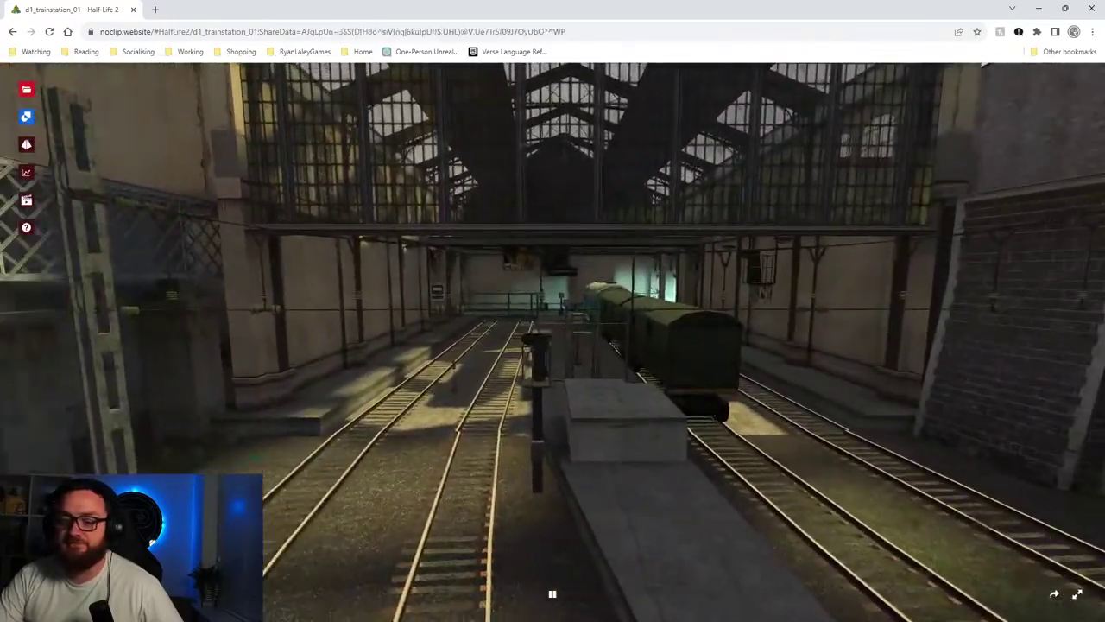
Fly along the platform between the trains to the turnstile opening and fenced area at its end.
key("w")
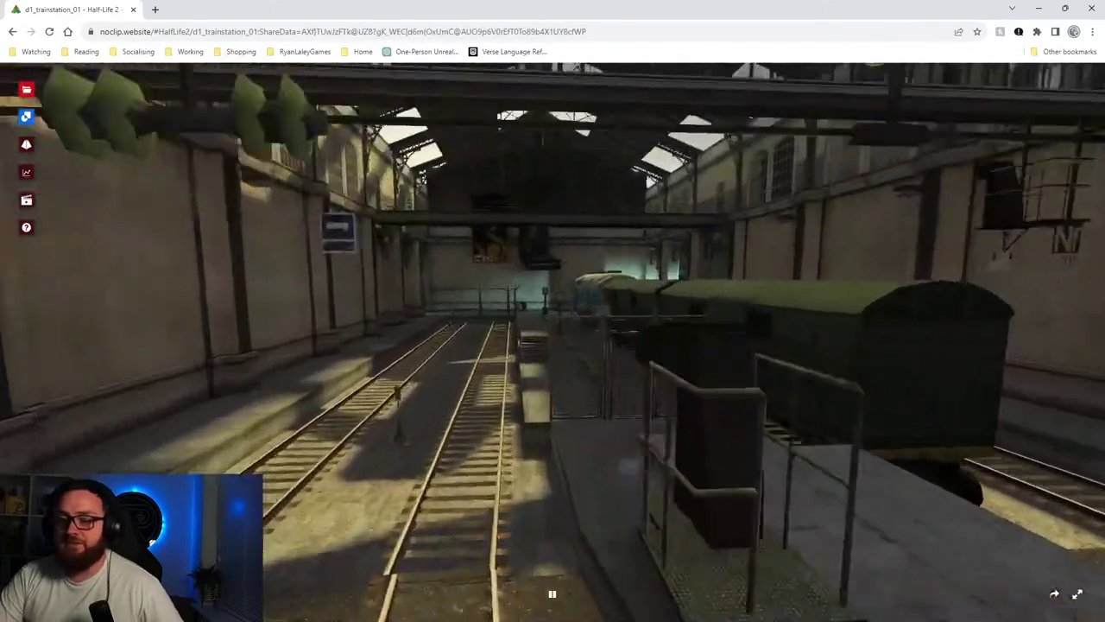
key("w")
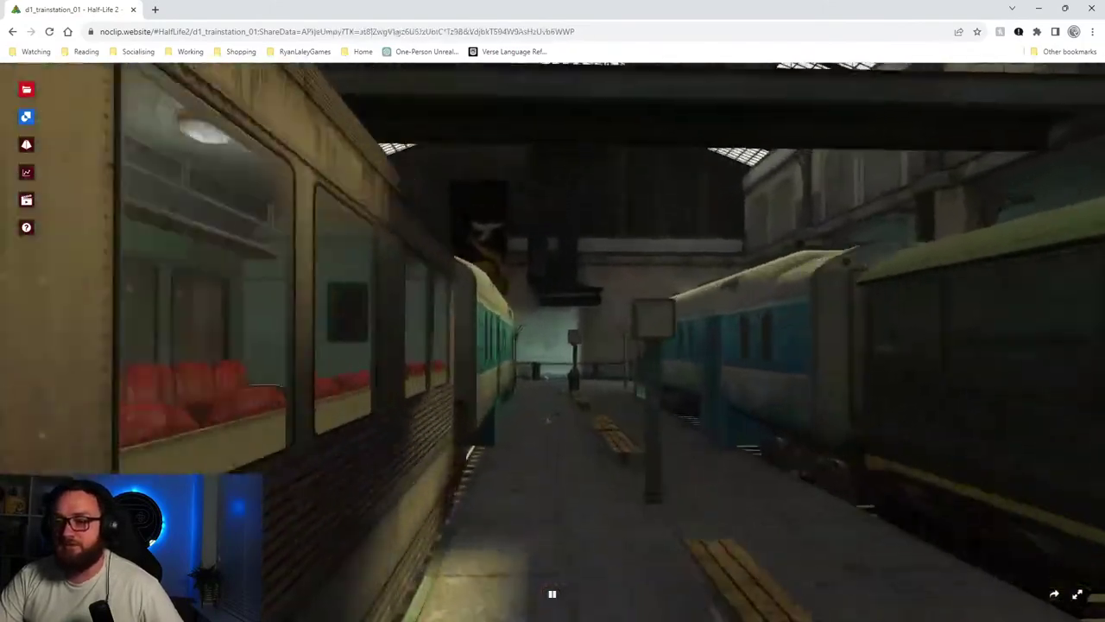
key("w")
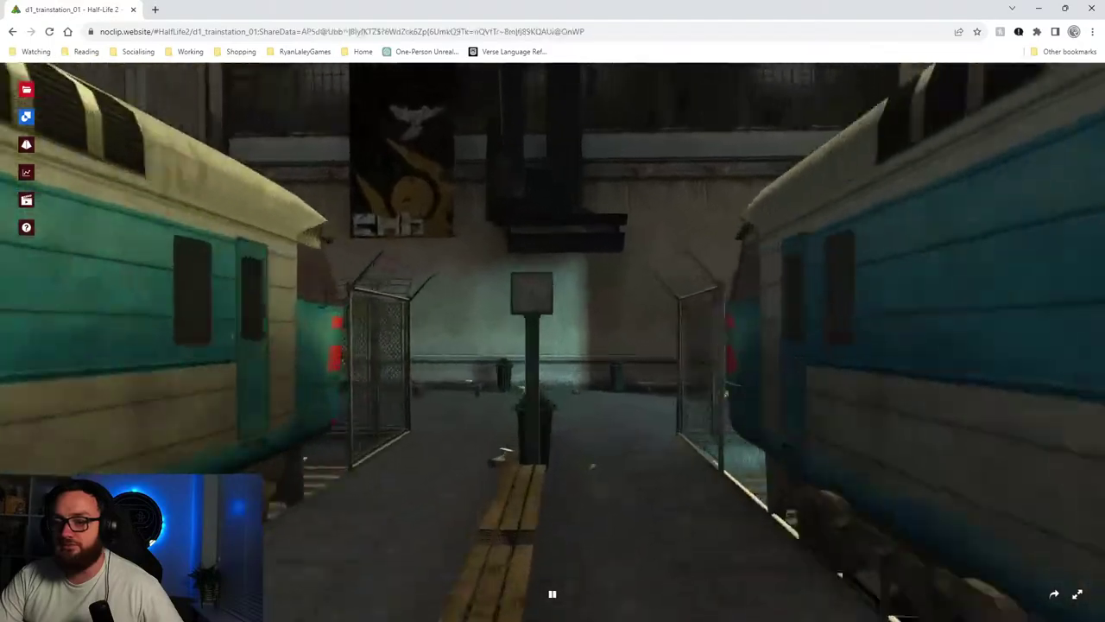
key("w")
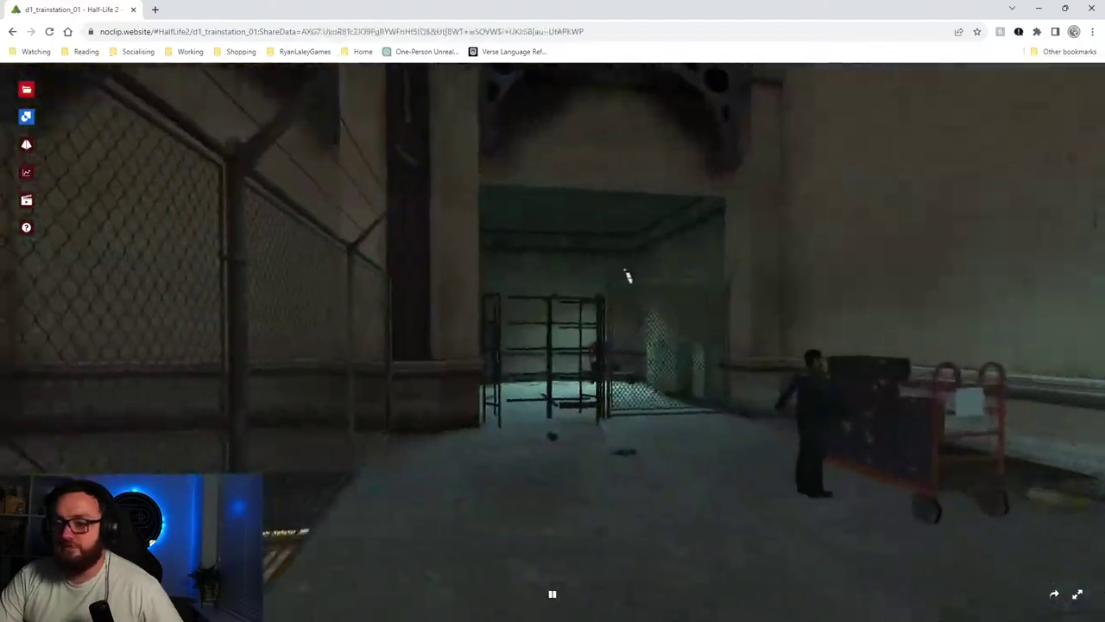
key("w")
left_click_drag(628, 276, 950, 230)
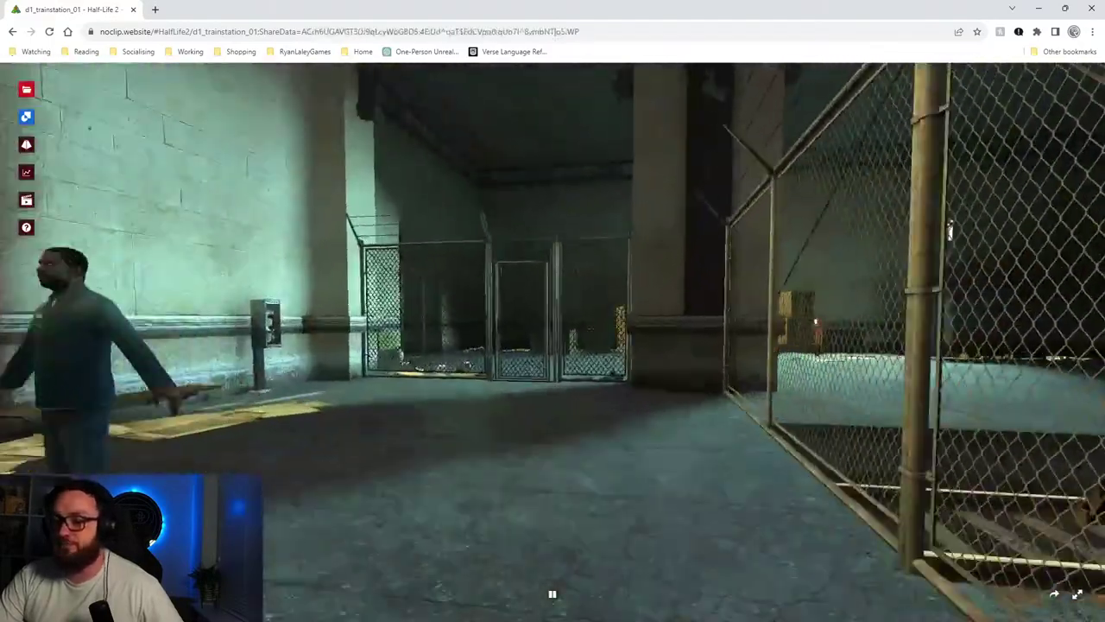
Fly back through the station hall and out past the striped chimneys to inspect the geometry beyond the playable area.
key("w")
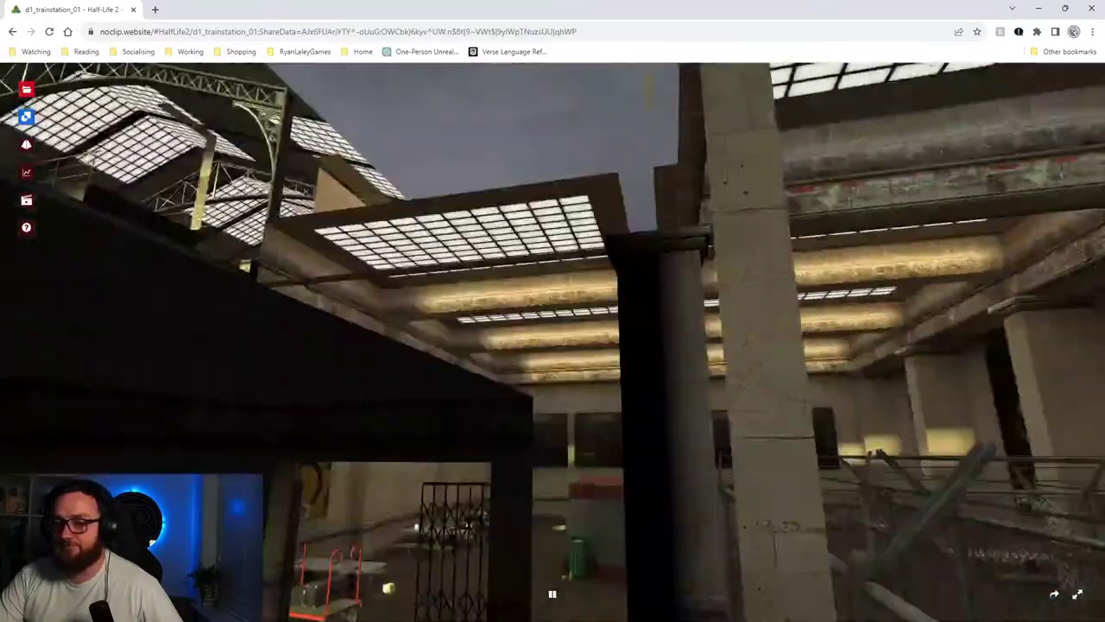
key("w")
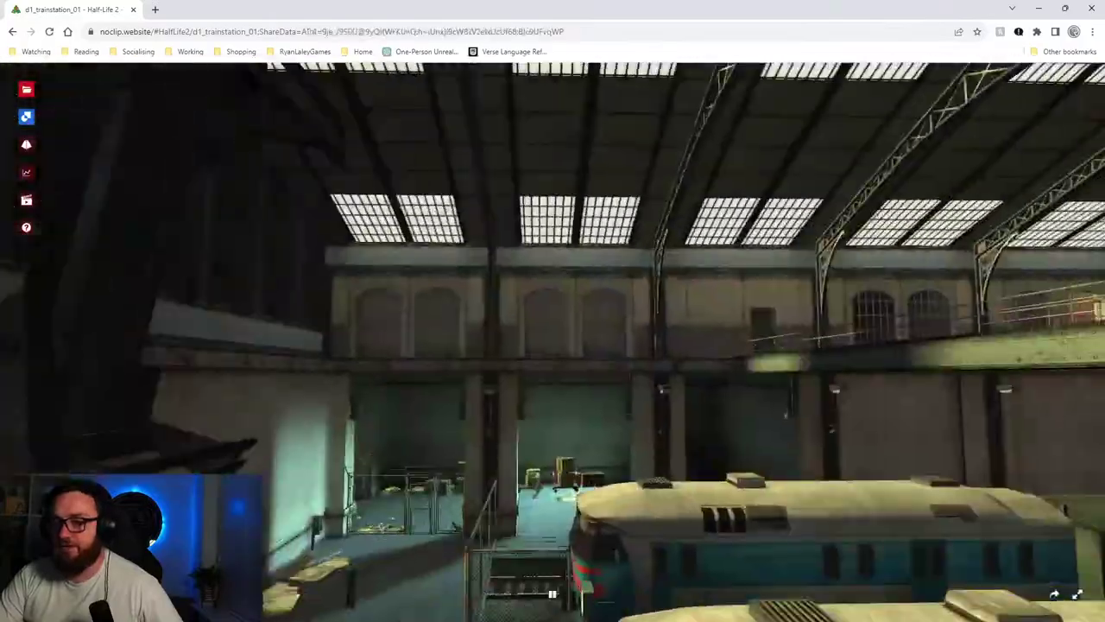
key("w")
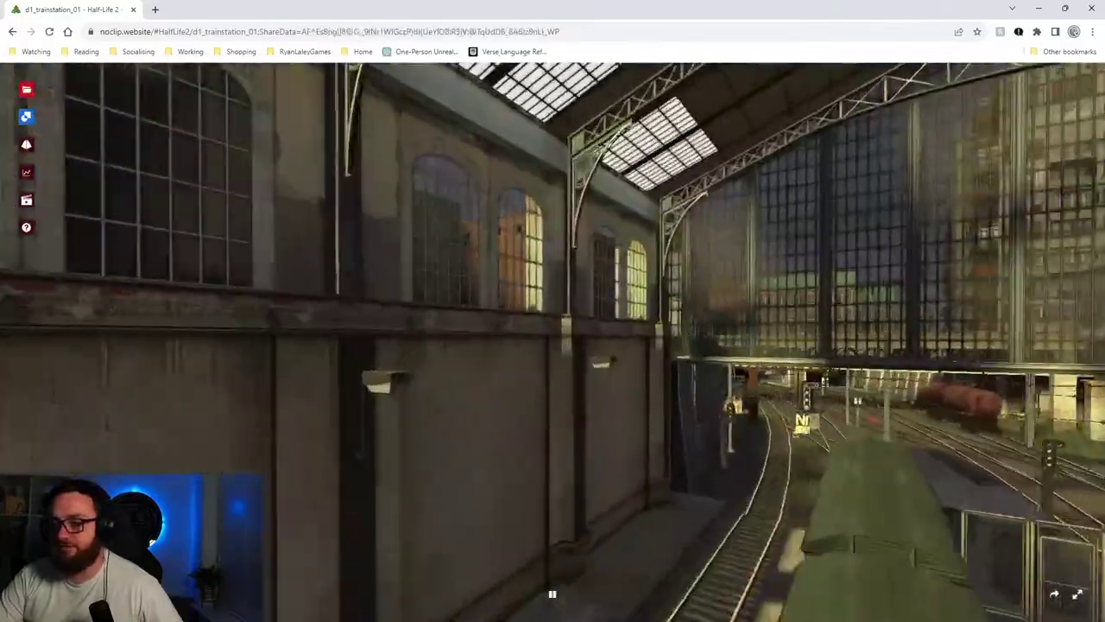
key("w")
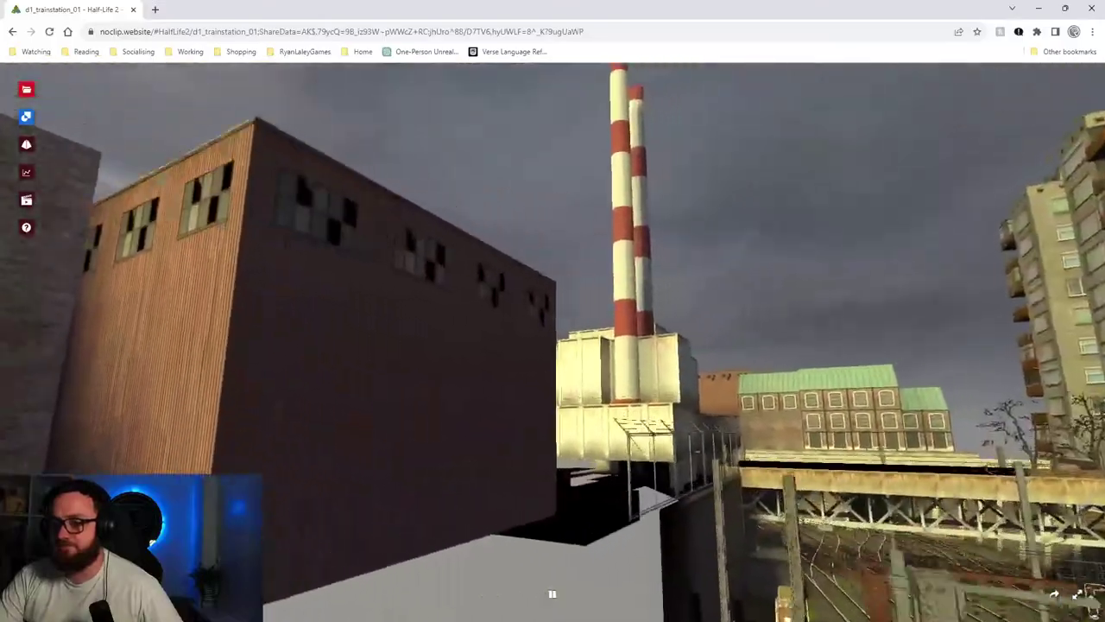
key("w")
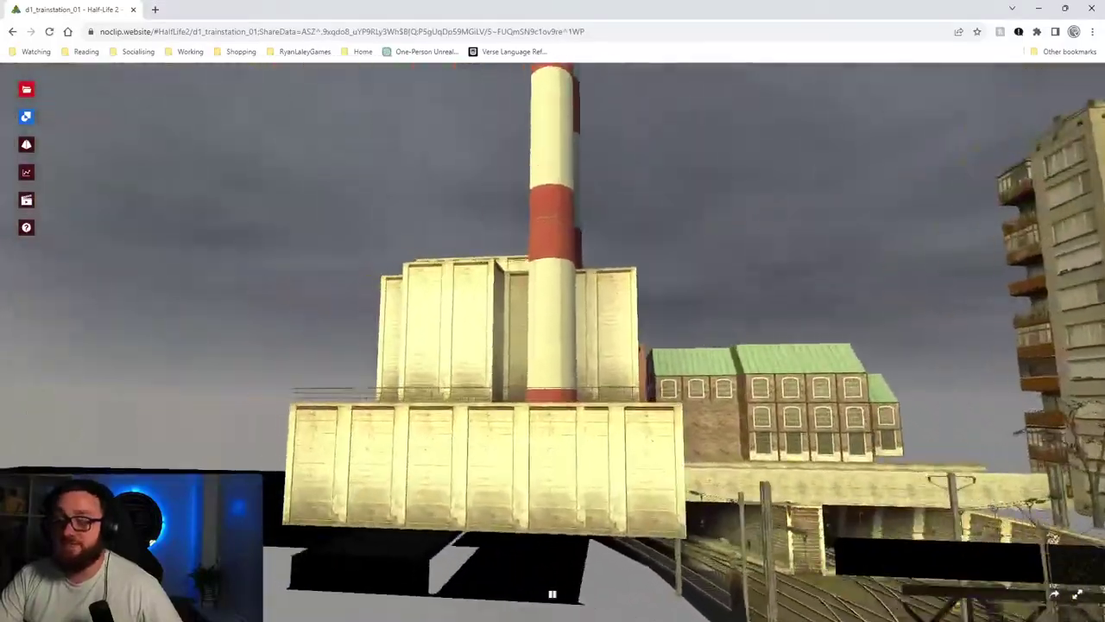
key("w")
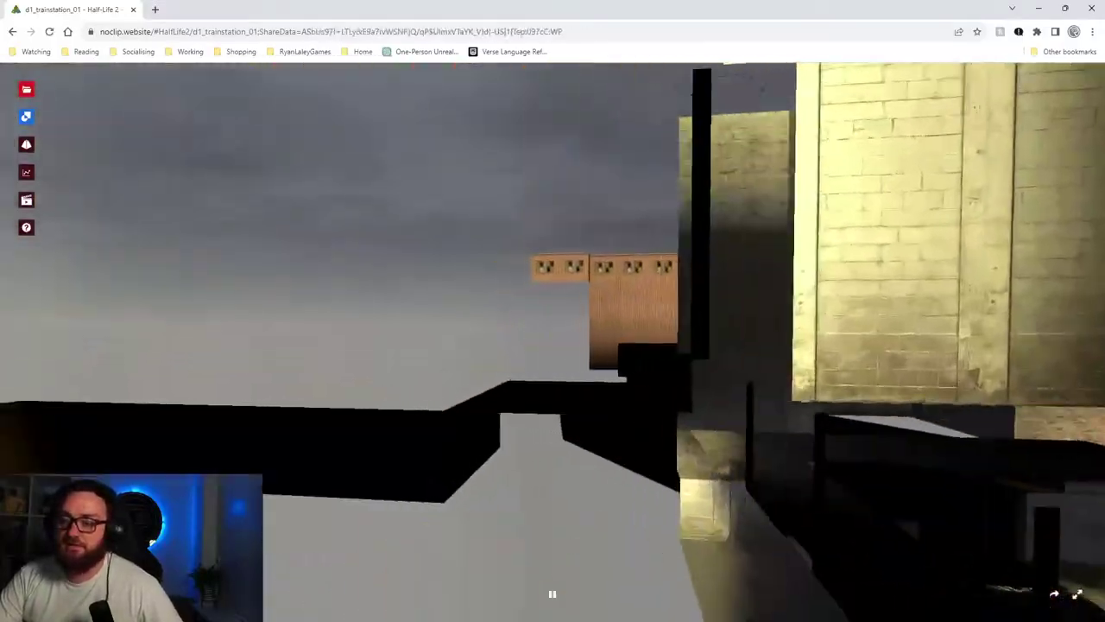
key("w")
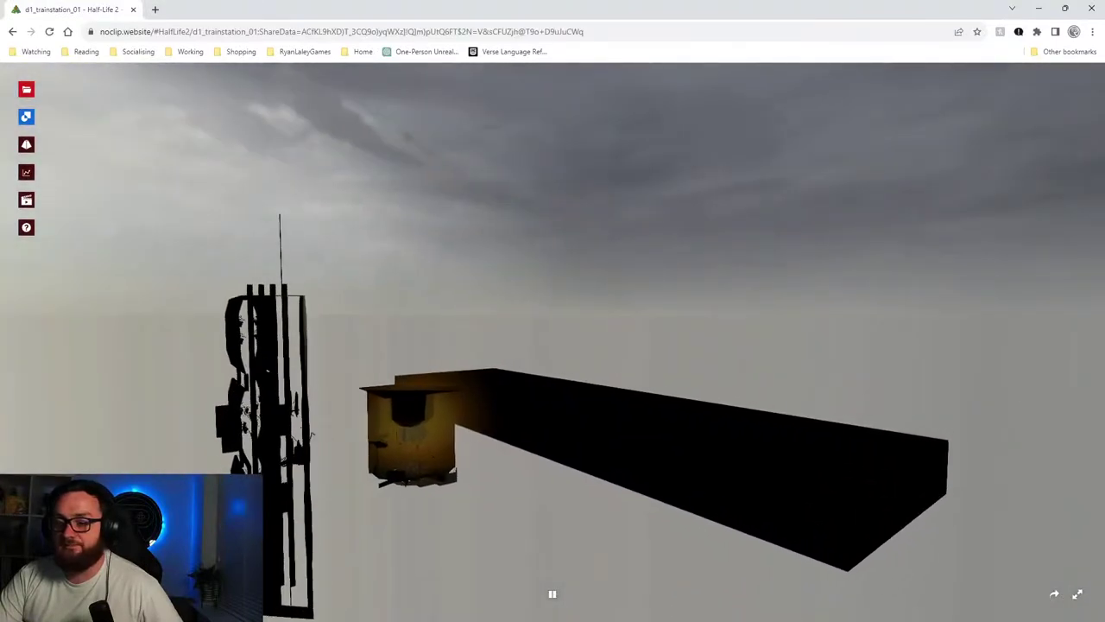
Raise the viewer's camera speed to its maximum while approaching the detached rooms outside the station.
key("w")
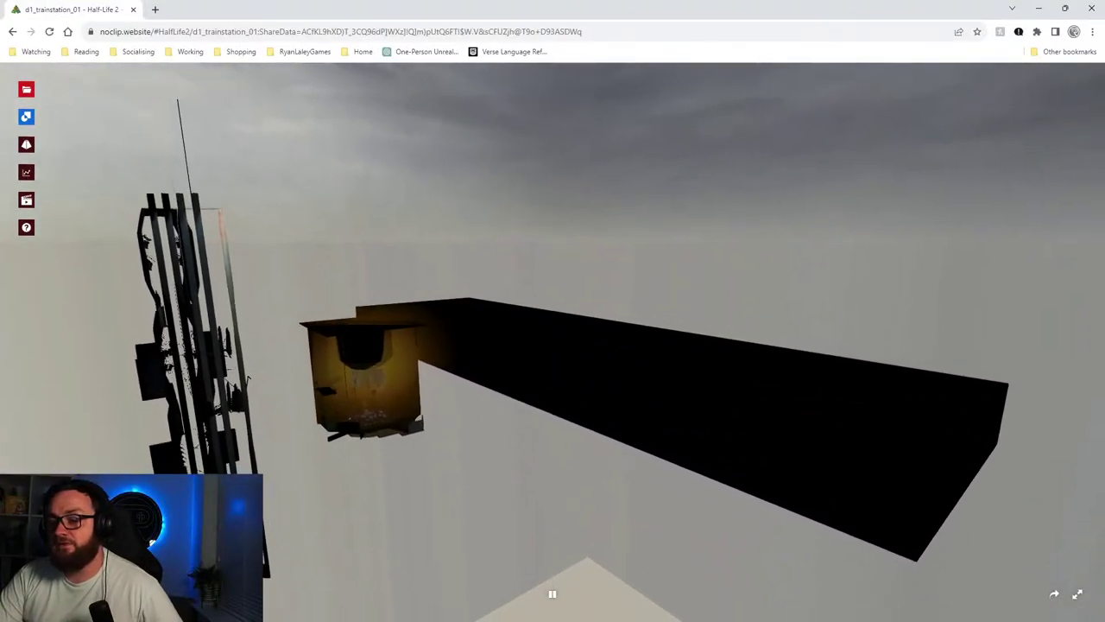
key("w")
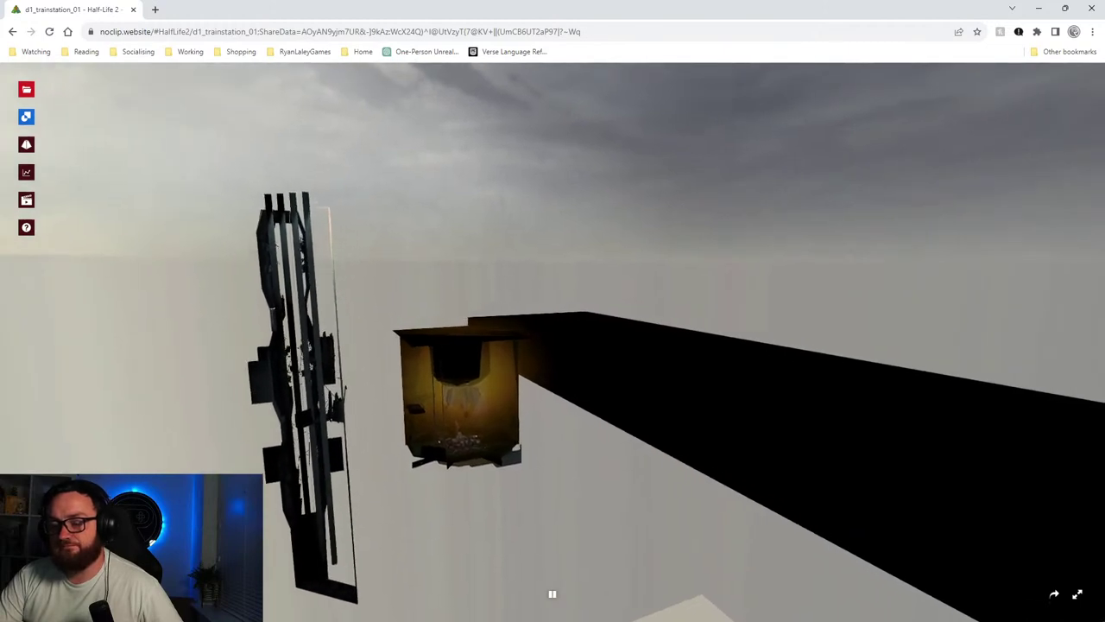
left_click(26, 144)
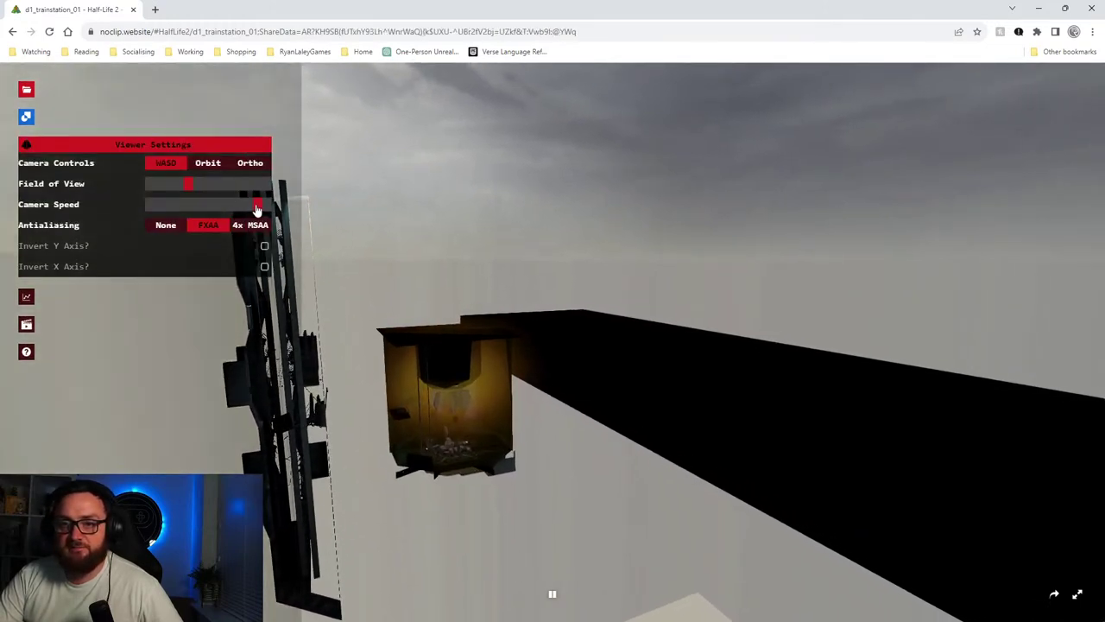
left_click_drag(256, 210, 285, 214)
Fly into the long black box outside the level and approach the suited figure with the briefcase.
left_click_drag(577, 289, 492, 313)
key("w")
key("w")
key("w")
key("w")
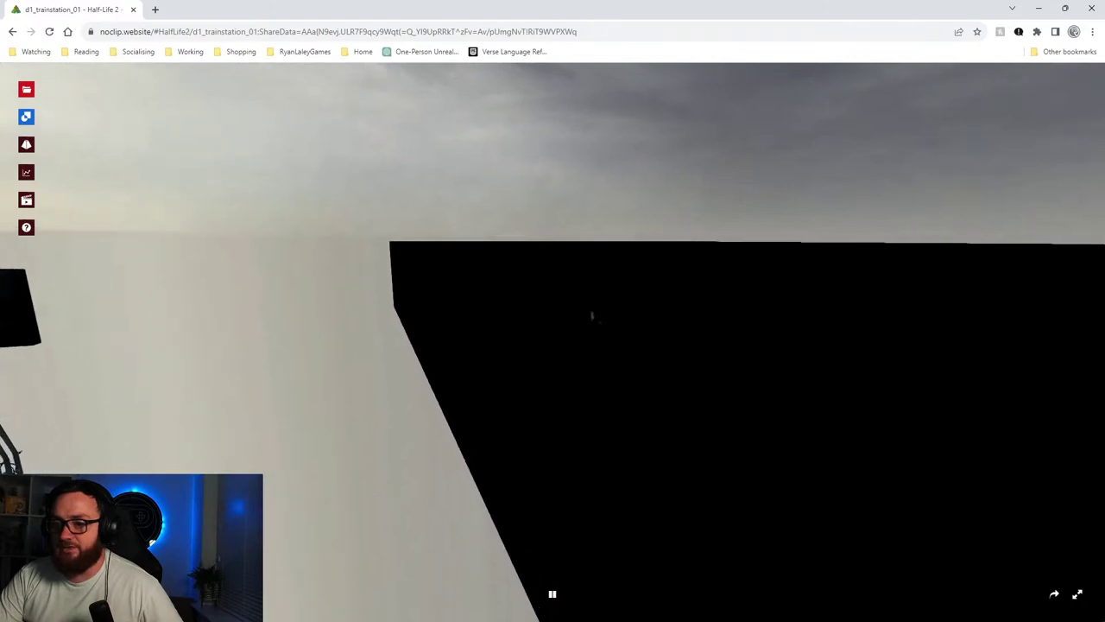
key("w")
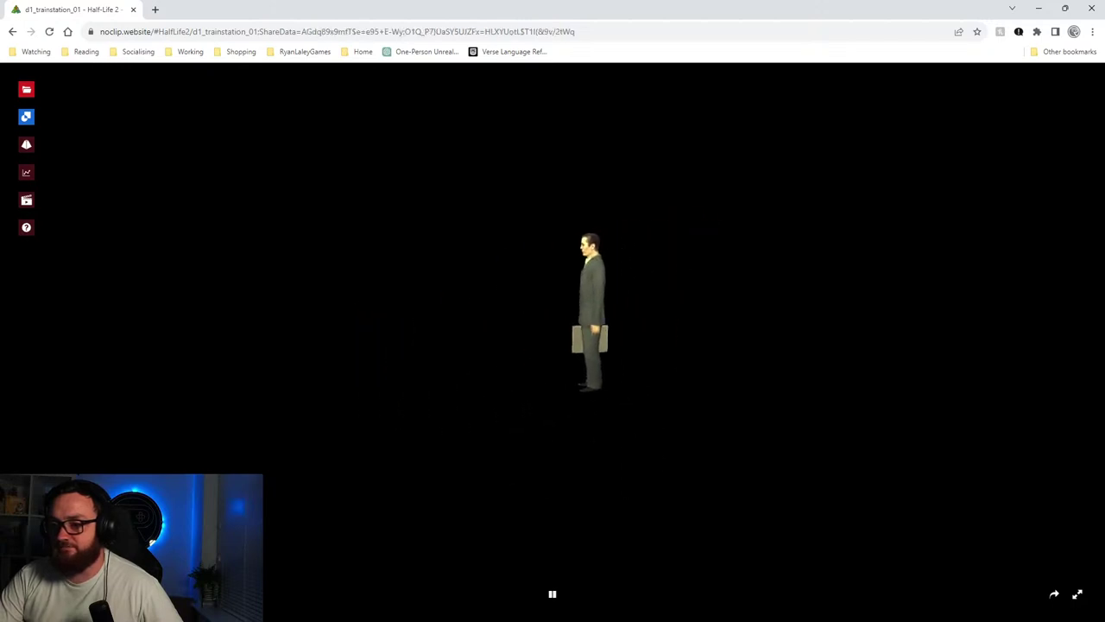
key("w")
key("a")
left_click_drag(552, 342, 855, 314)
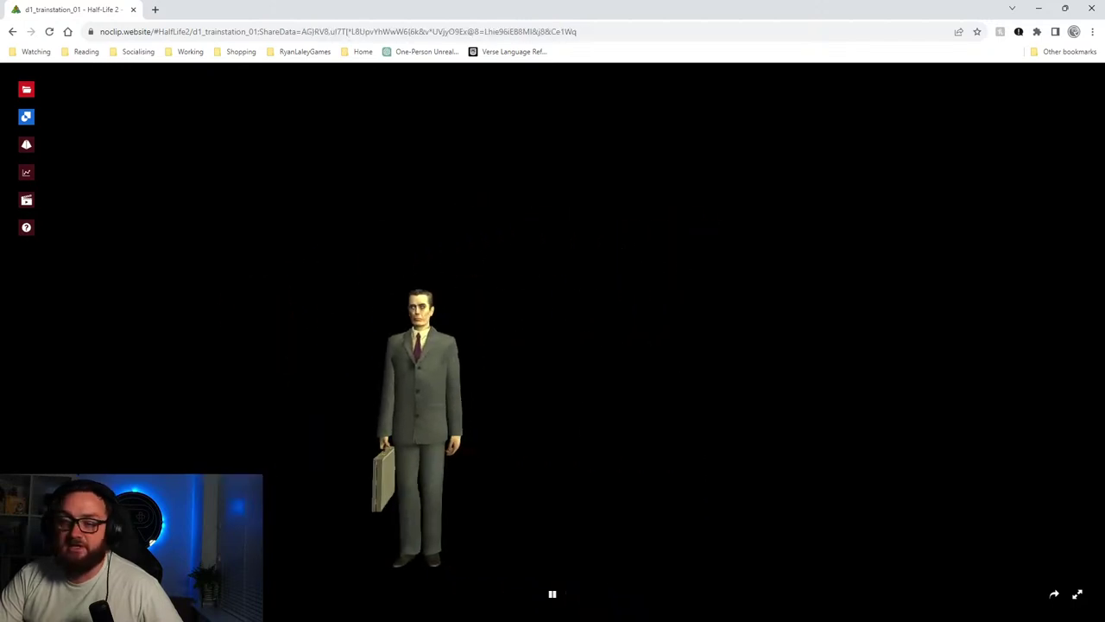
Circle the suited figure to examine it from the front, side and back.
key("w")
key("s")
key("w")
key("d")
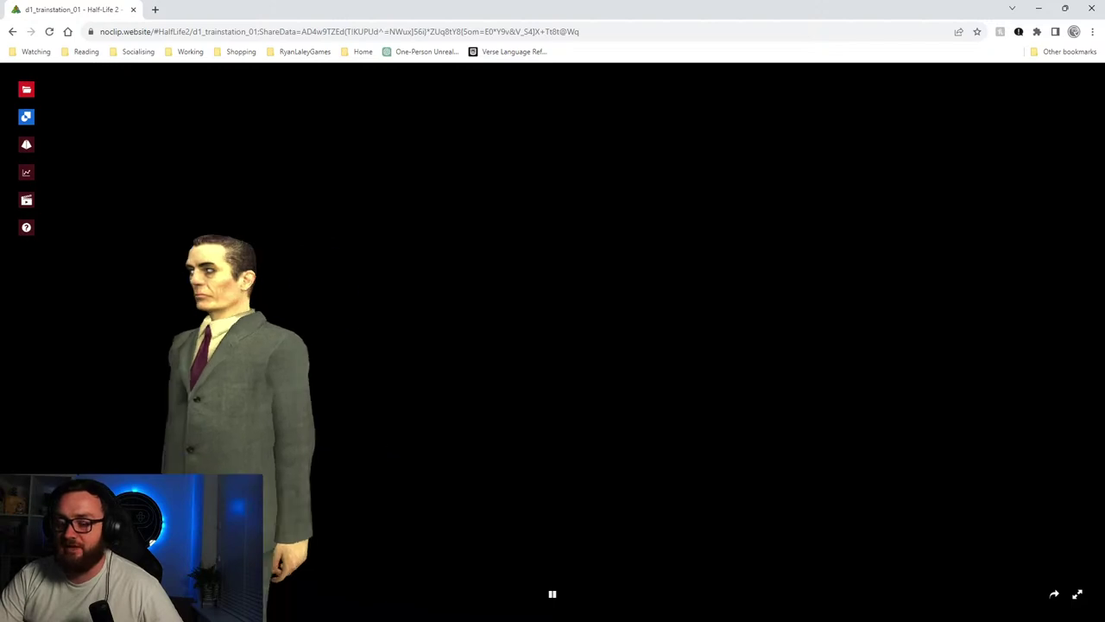
key("s")
key("d")
left_click_drag(552, 342, 380, 371)
key("w")
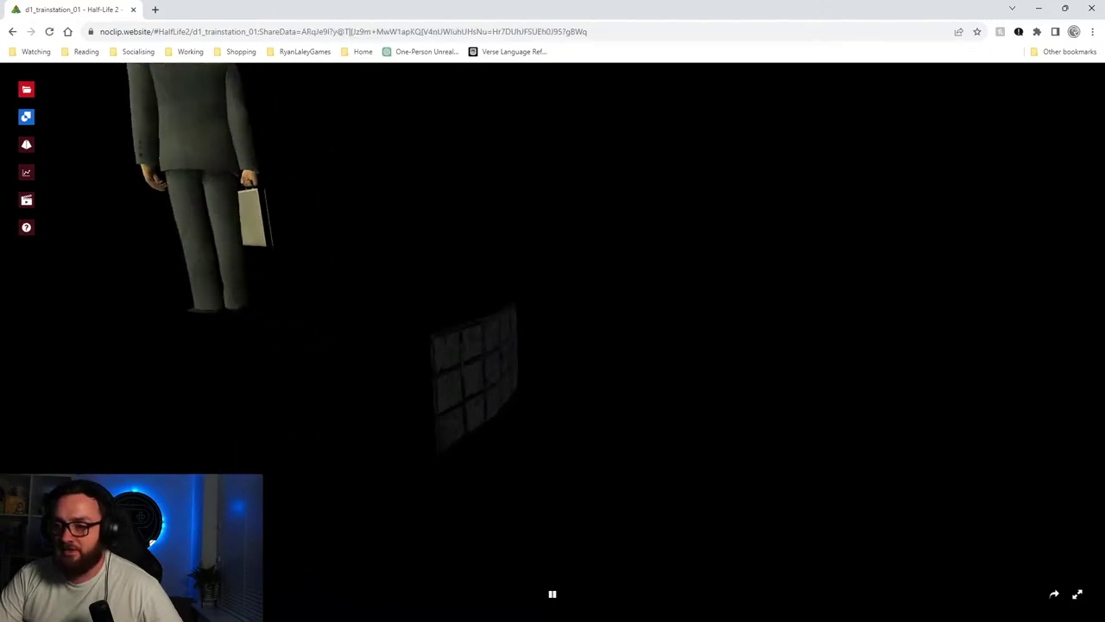
key("w")
key("d")
left_click_drag(553, 342, 863, 345)
key("a")
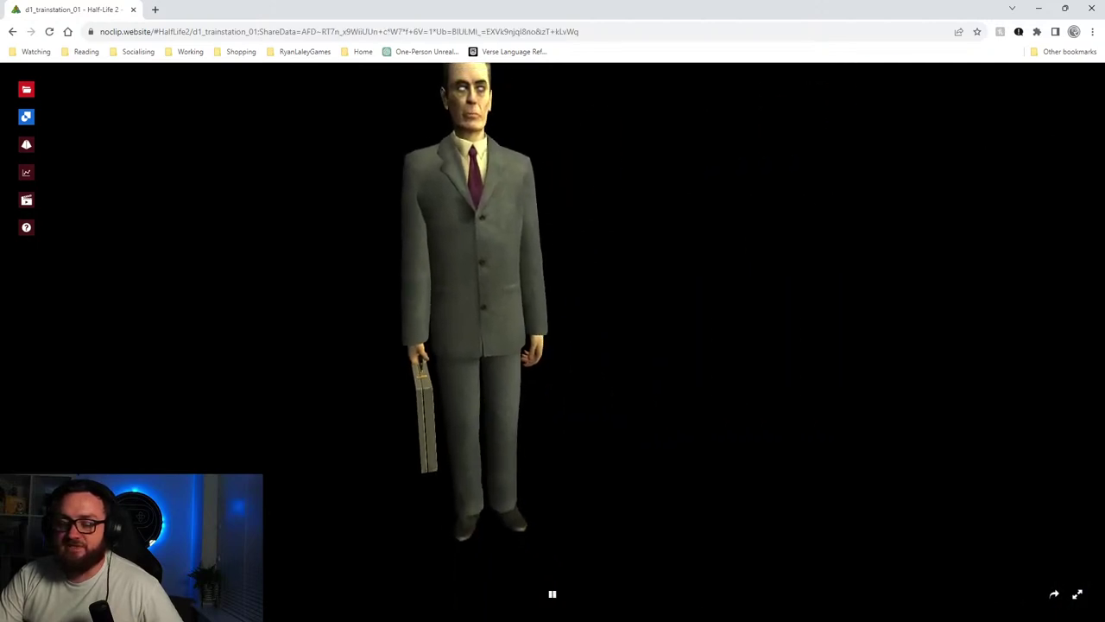
key("d")
key("s")
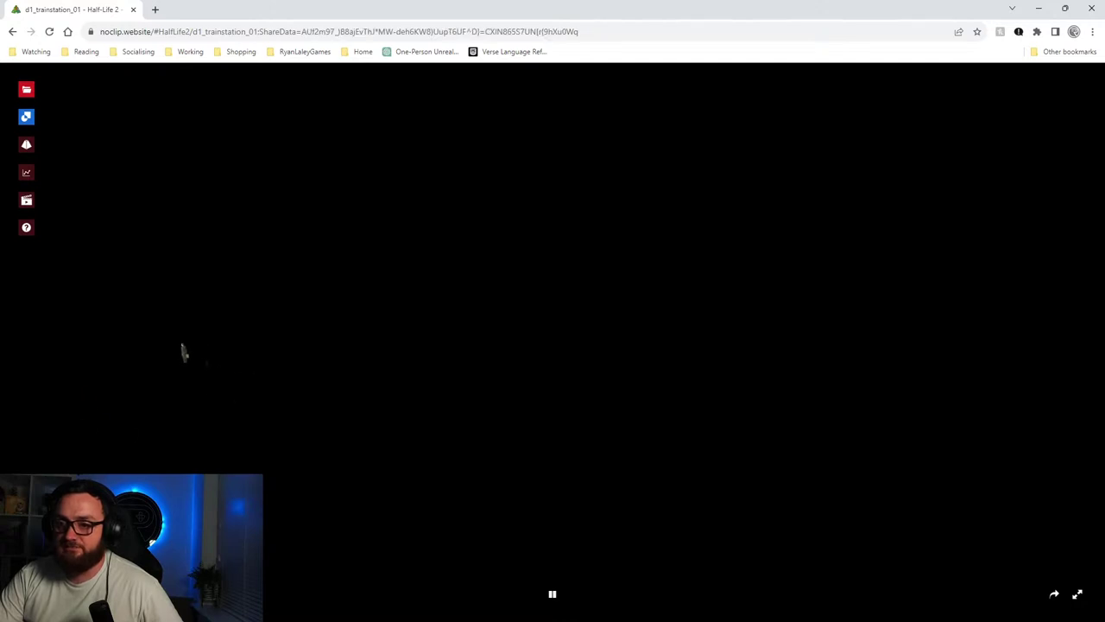
Leave the black box and fly into the amber-lit chamber to inspect the four-armed machine.
key("s")
key("w")
key("s")
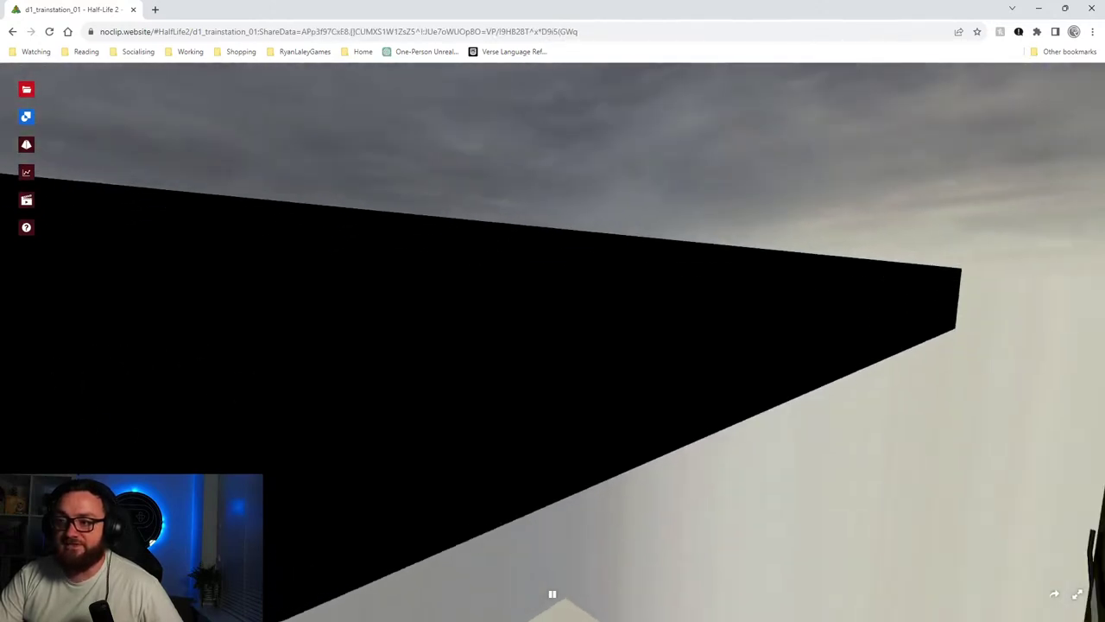
left_click_drag(553, 342, 933, 390)
key("w")
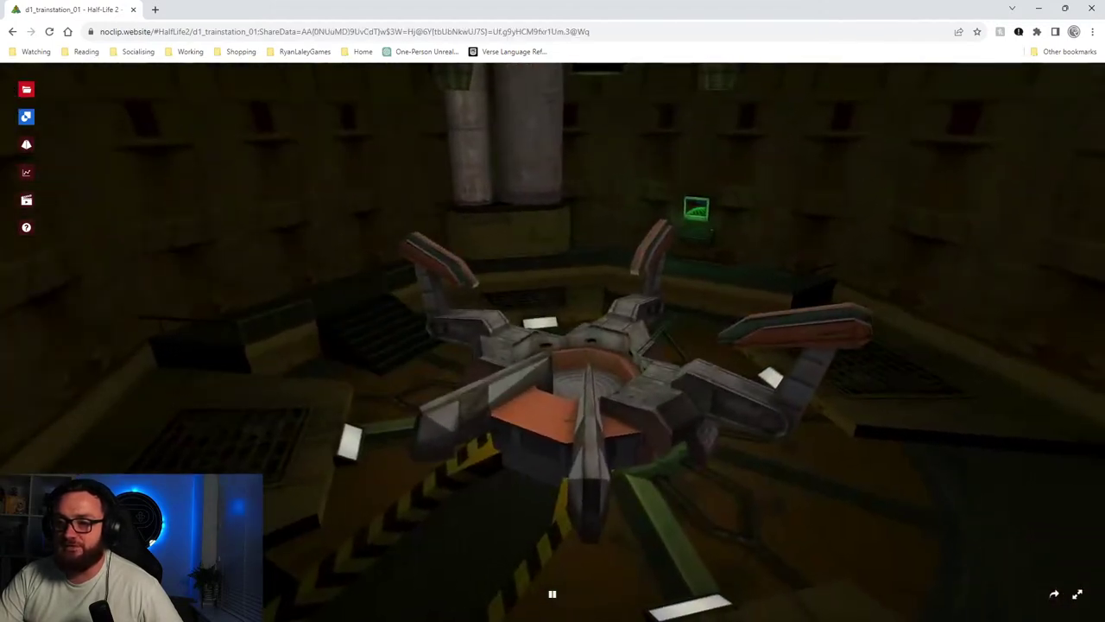
Fly out of the amber chamber and into the tall dark structure to inspect its ribbed walls and hanging pods.
key("s")
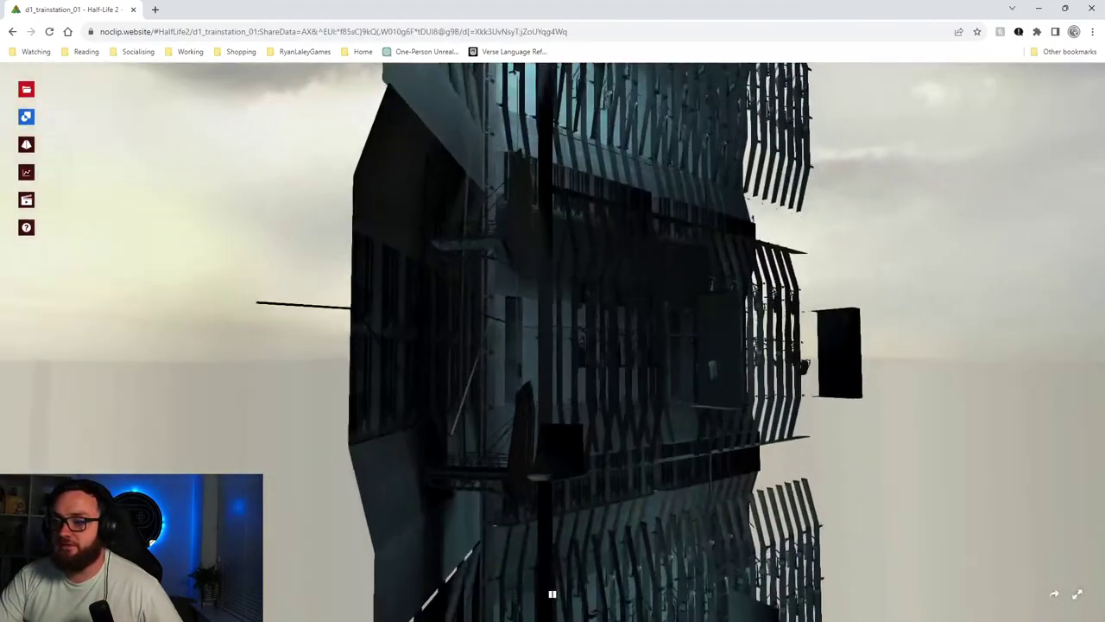
key("w")
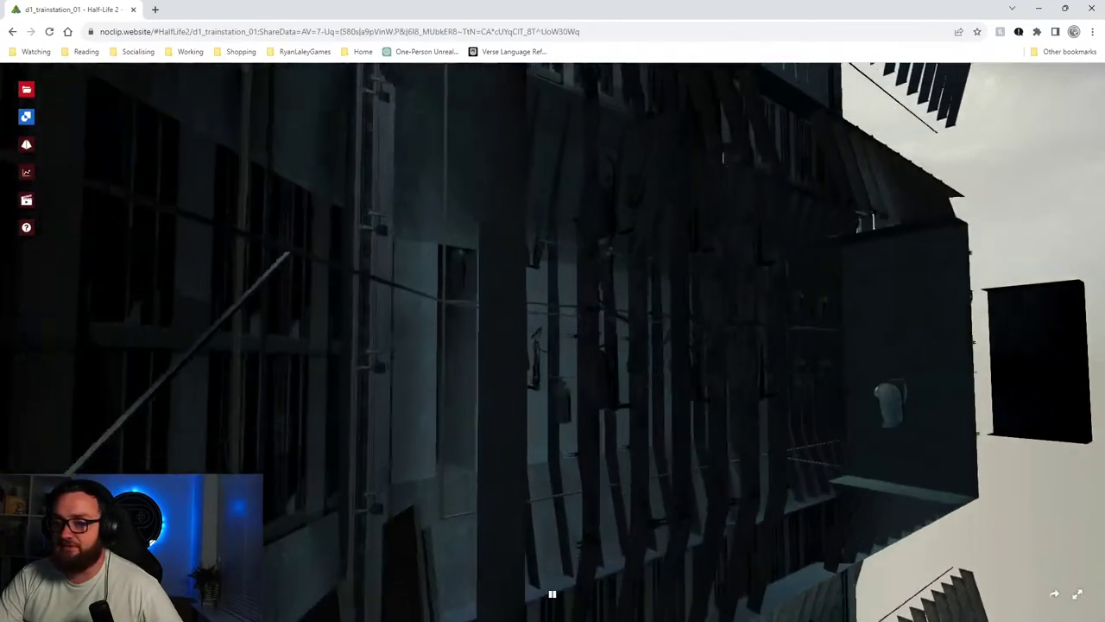
key("w")
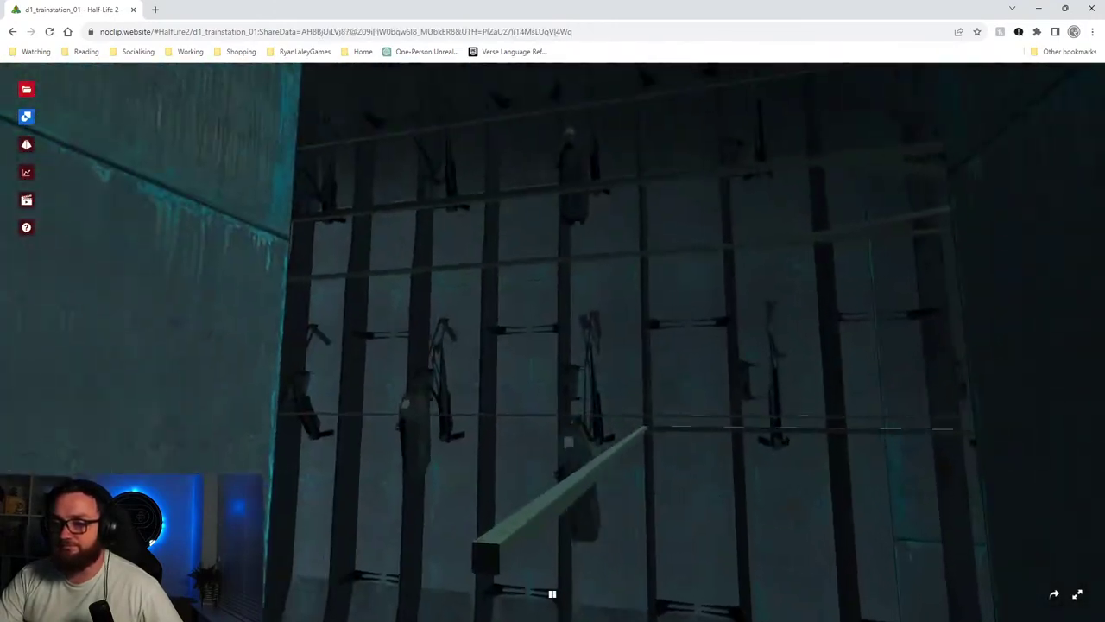
left_click_drag(553, 346, 406, 354)
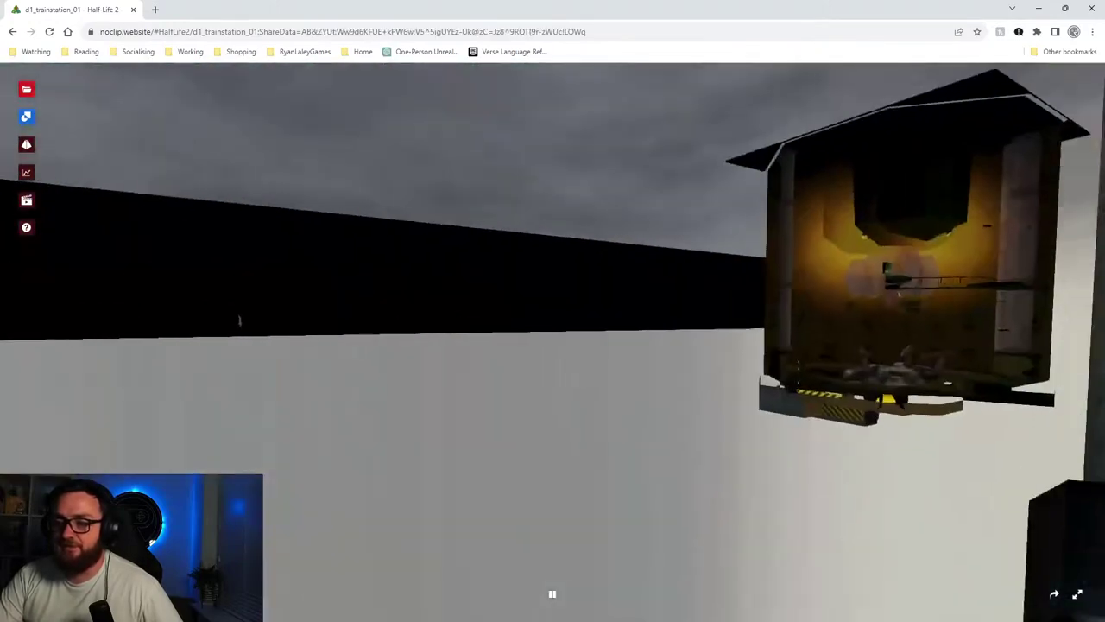
Fly past the black box and around the outside of the level to the detached box holding the train carriage.
left_click_drag(239, 319, 834, 409)
key("w")
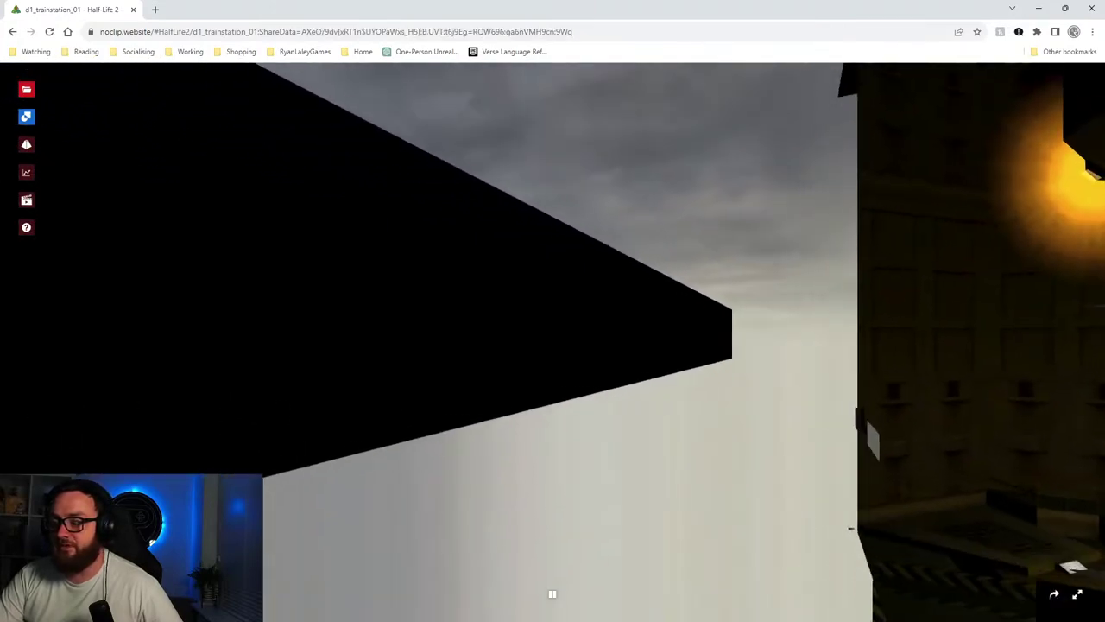
left_click_drag(553, 342, 965, 300)
key("w")
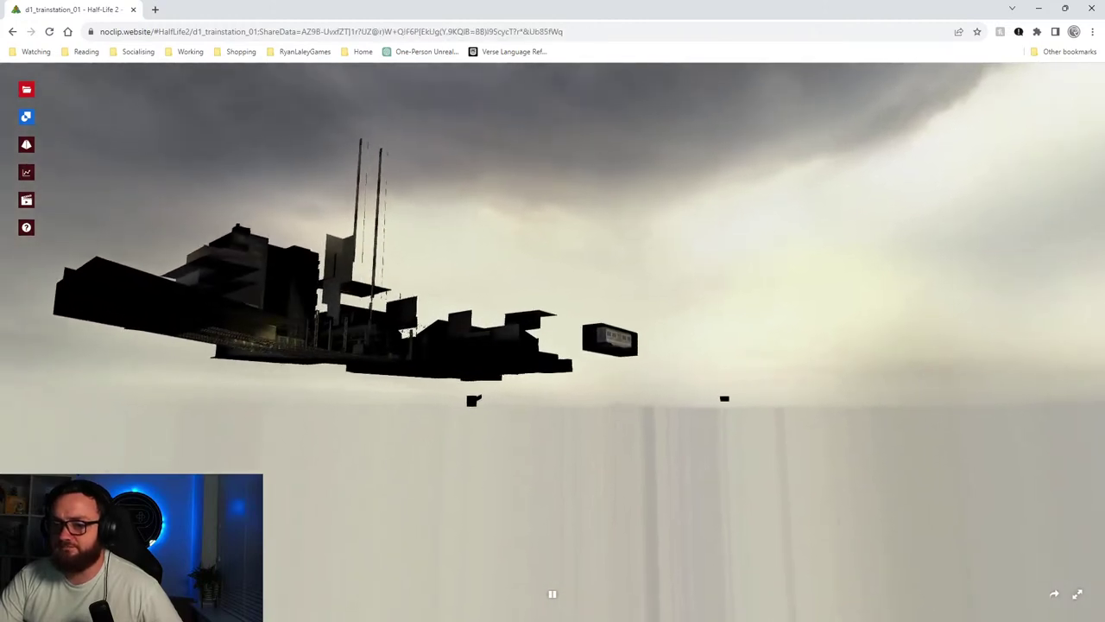
key("w")
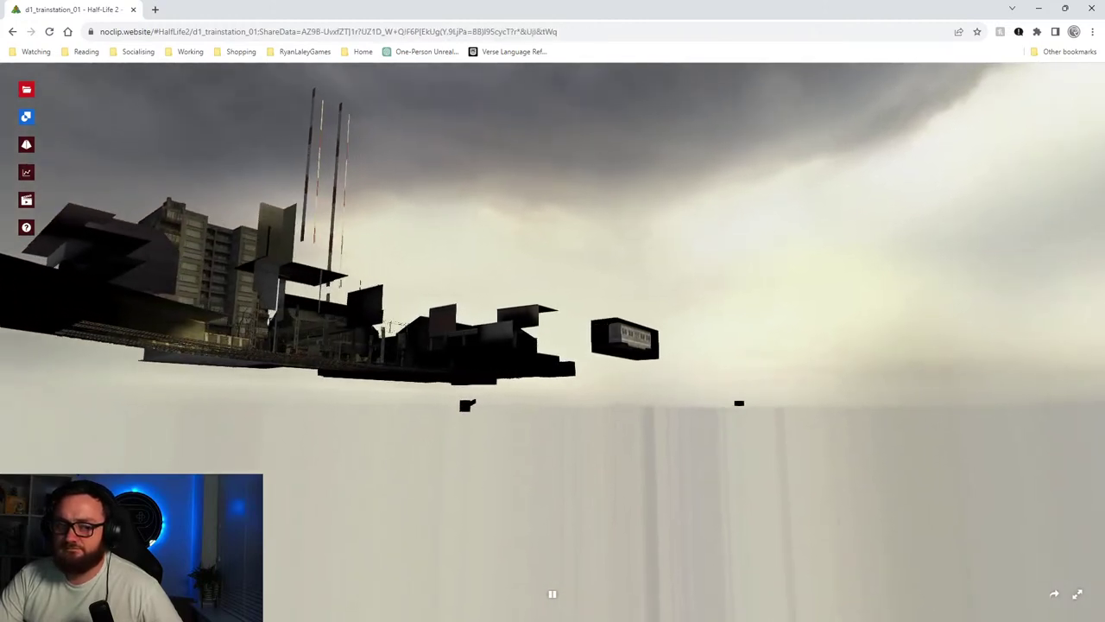
left_click_drag(552, 337, 784, 344)
key("a")
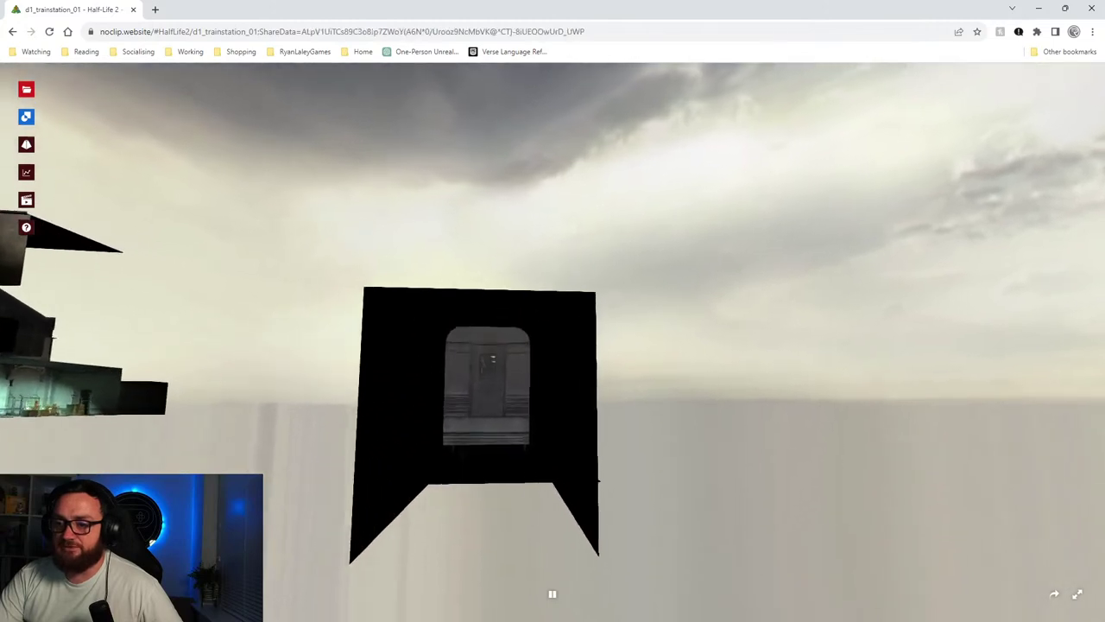
Fly through the train carriage between the red seats and passengers, exiting towards the apartment blocks.
key("w")
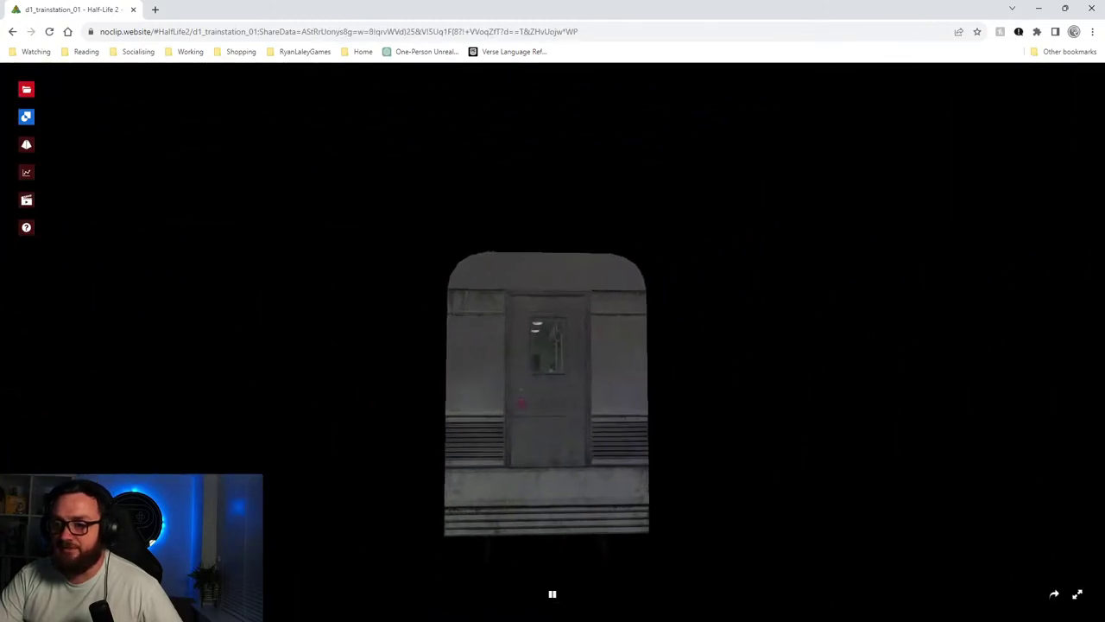
key("w")
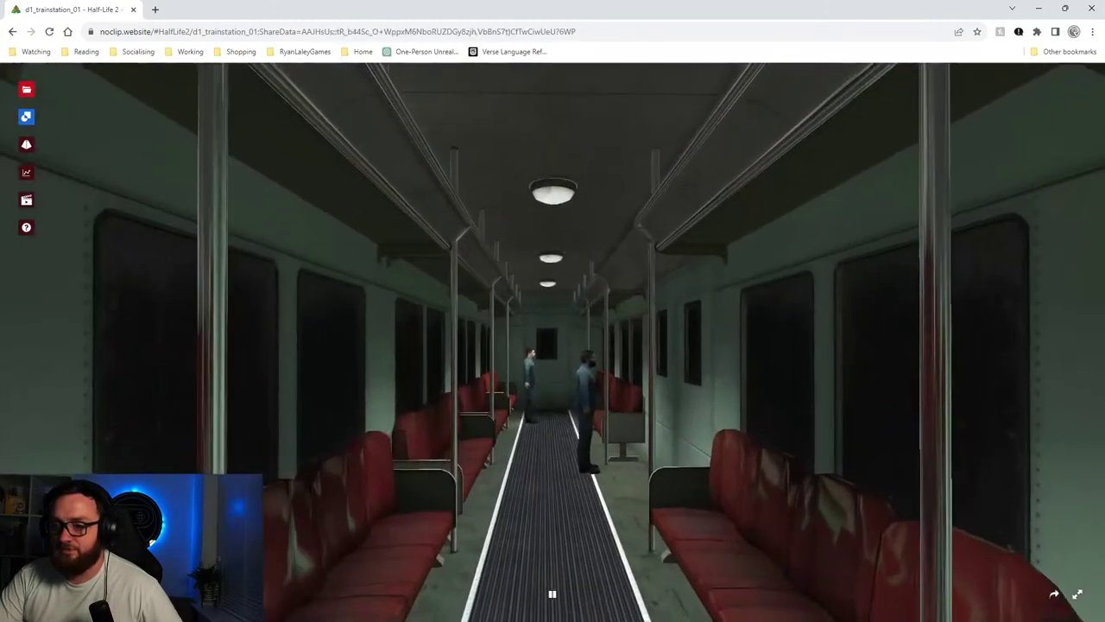
key("w")
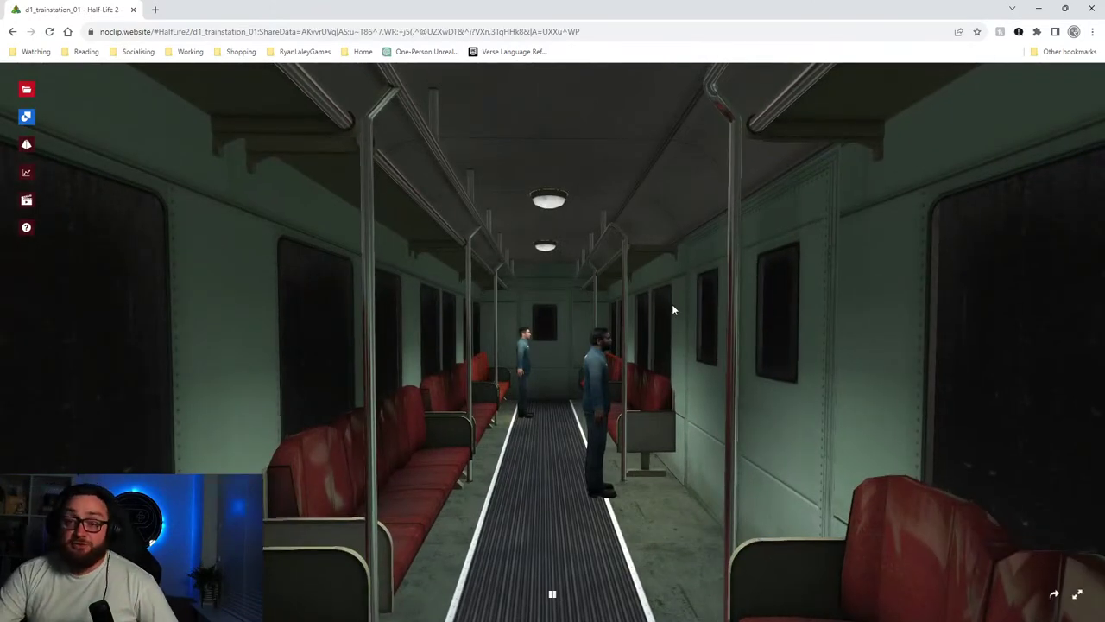
key("w")
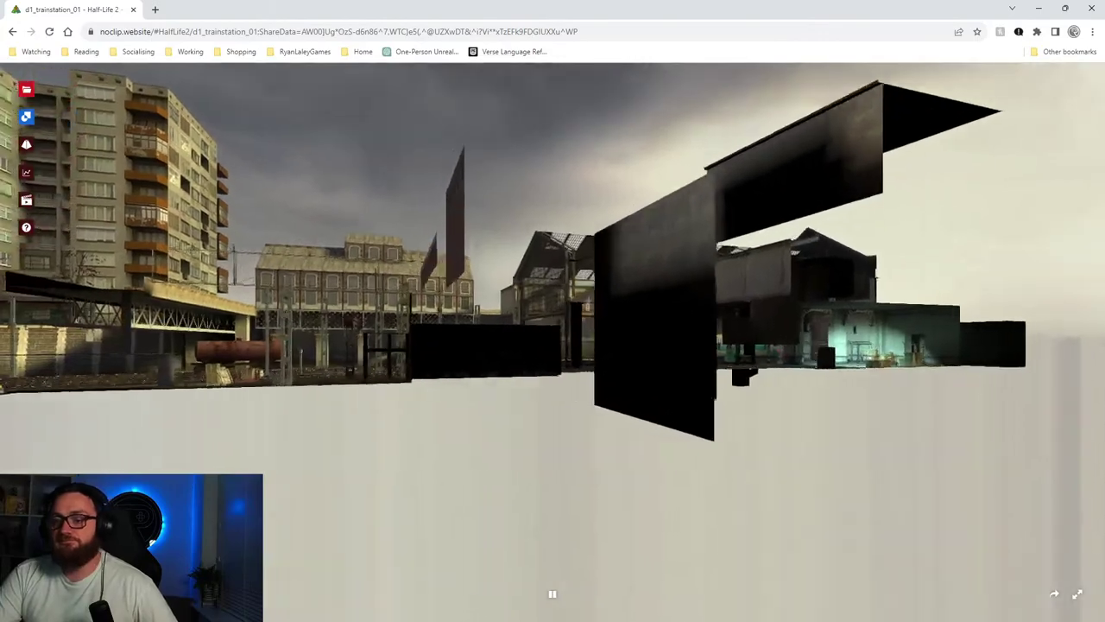
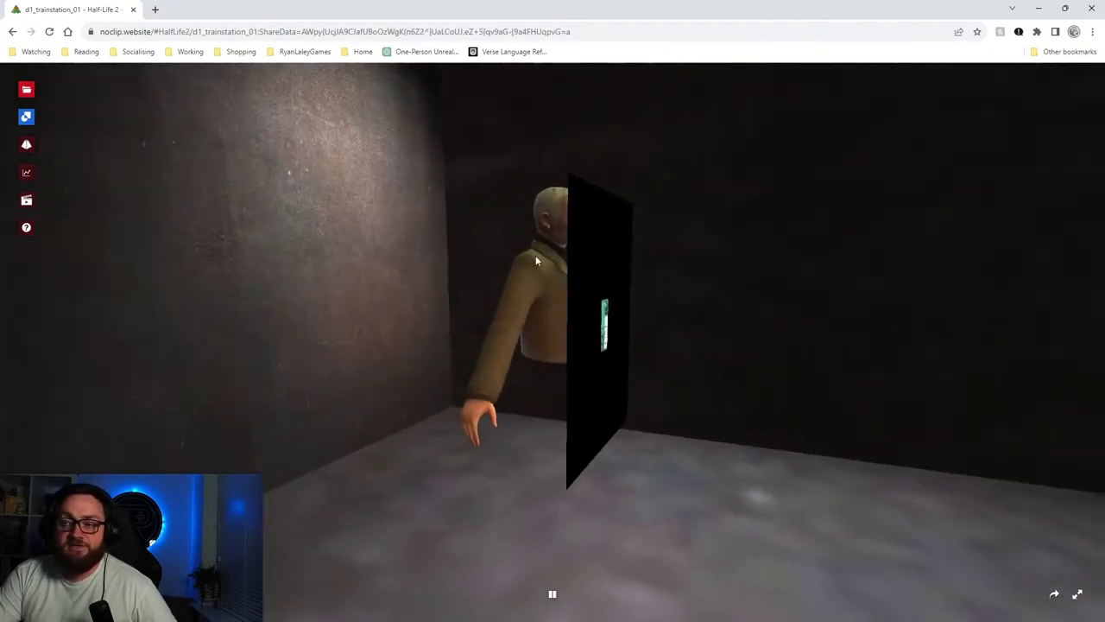
Look around the dark room with the half-bodied figure behind the door panel and back out of it.
left_click_drag(506, 220, 868, 242)
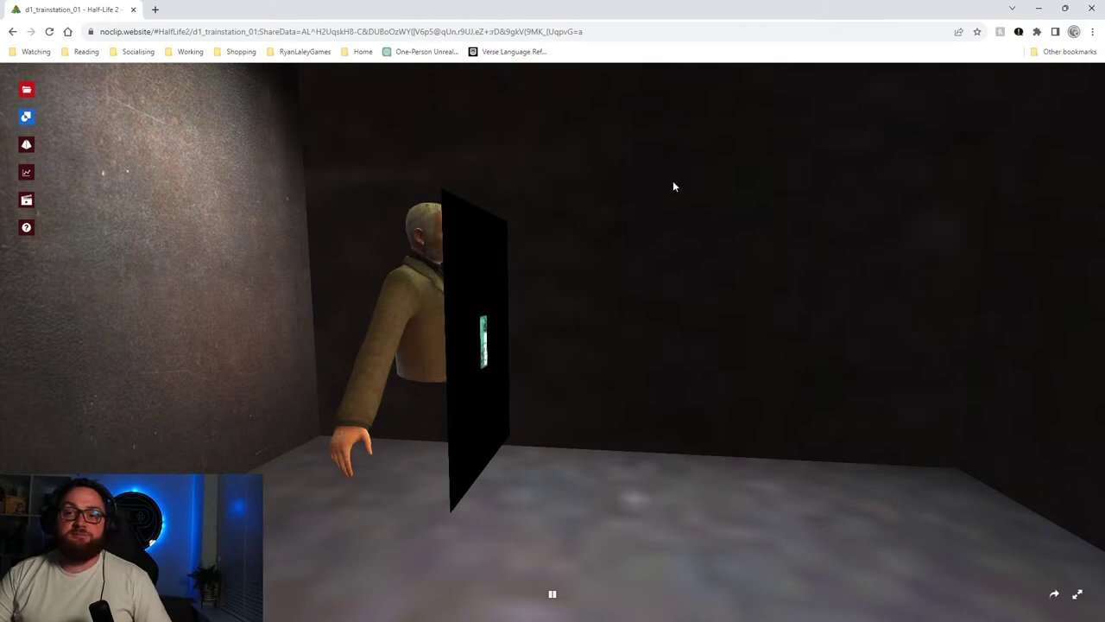
left_click_drag(673, 185, 427, 145)
key("s")
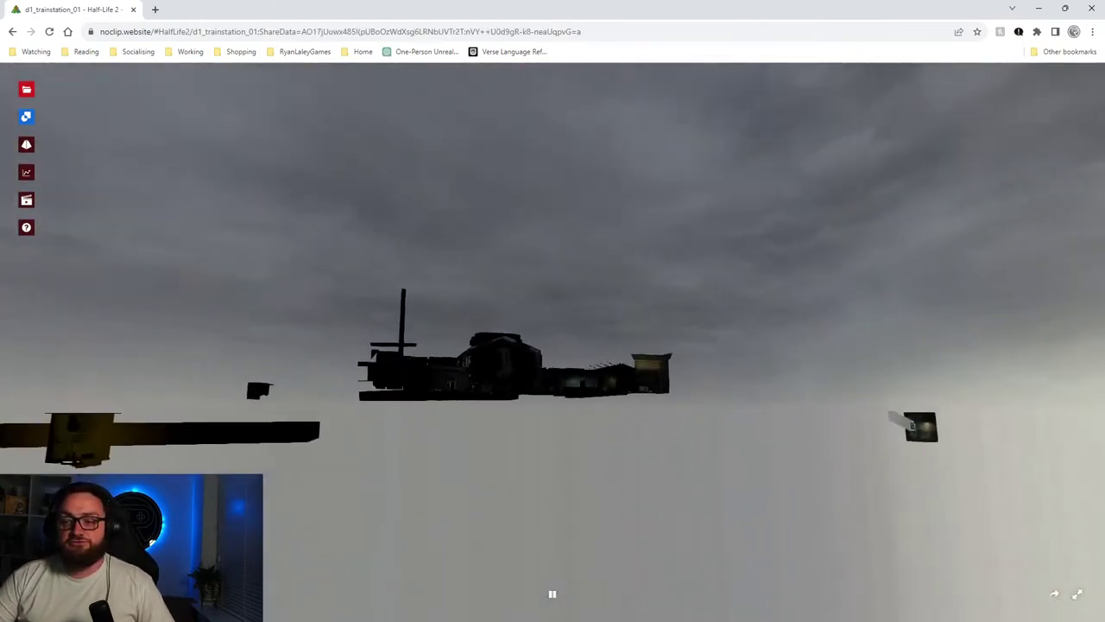
Fly back towards the main station building, approaching the lit doorway beside the glazed train hall.
key("w")
key("a")
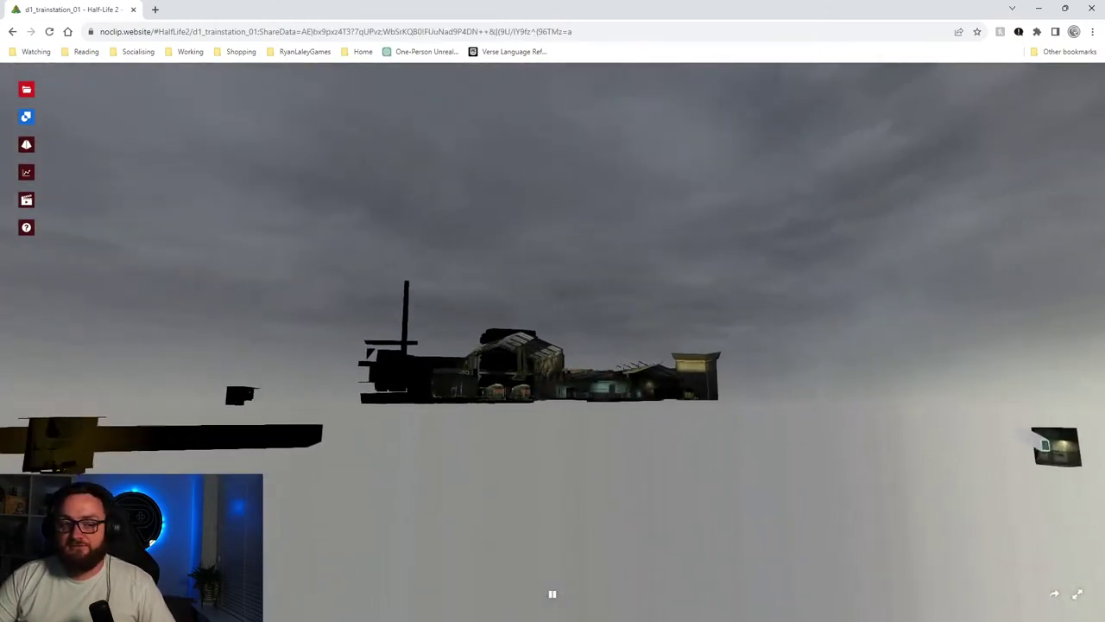
key("w")
left_click_drag(427, 145, 410, 162)
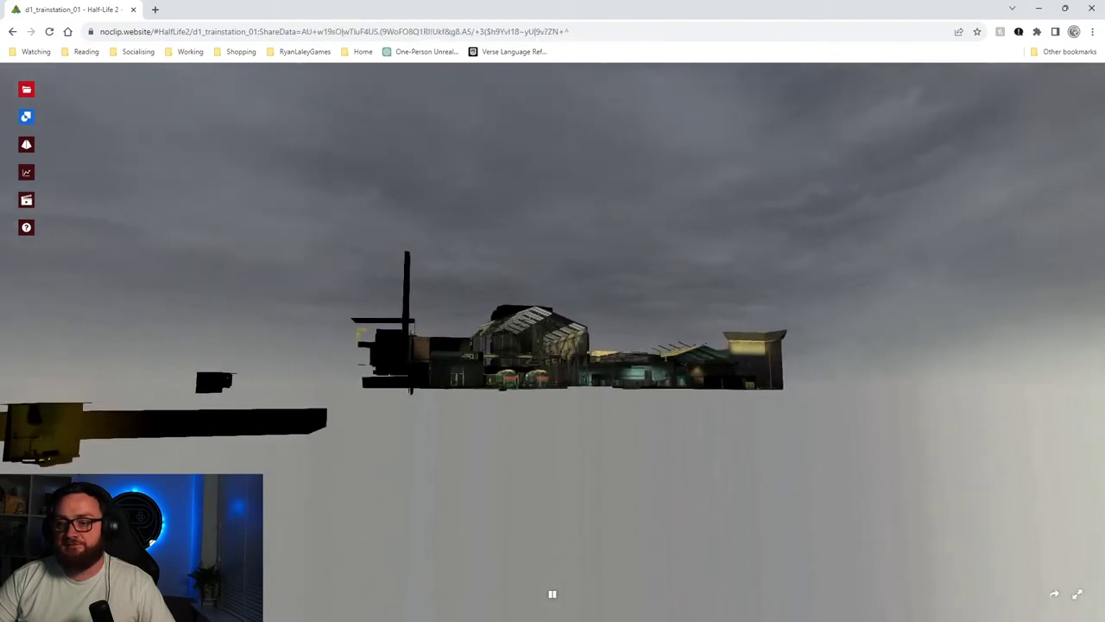
key("w")
key("w")
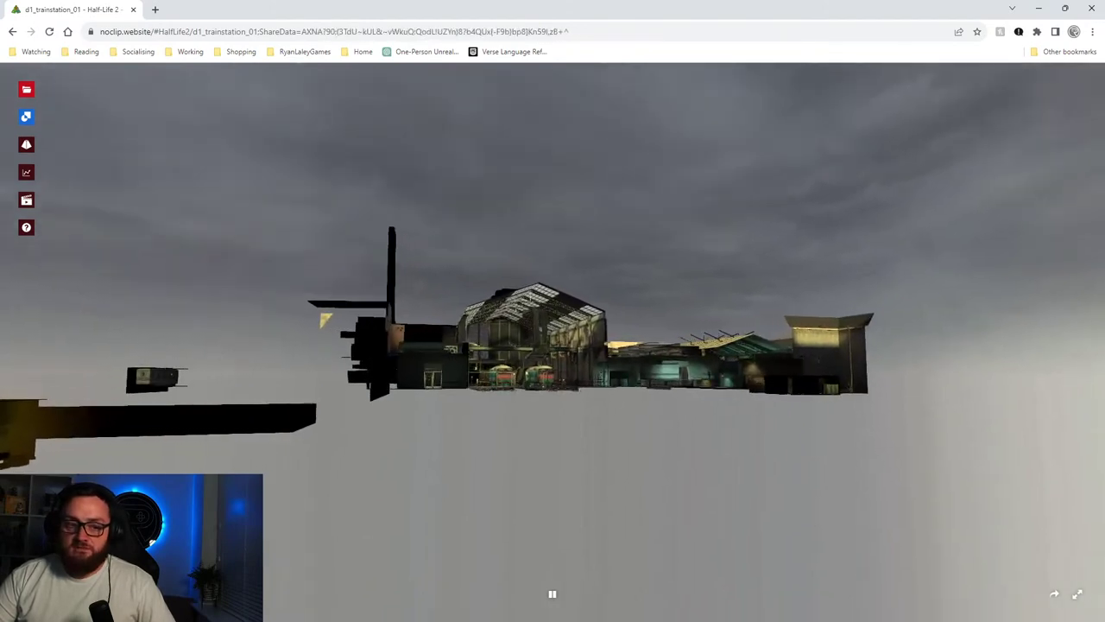
key("w")
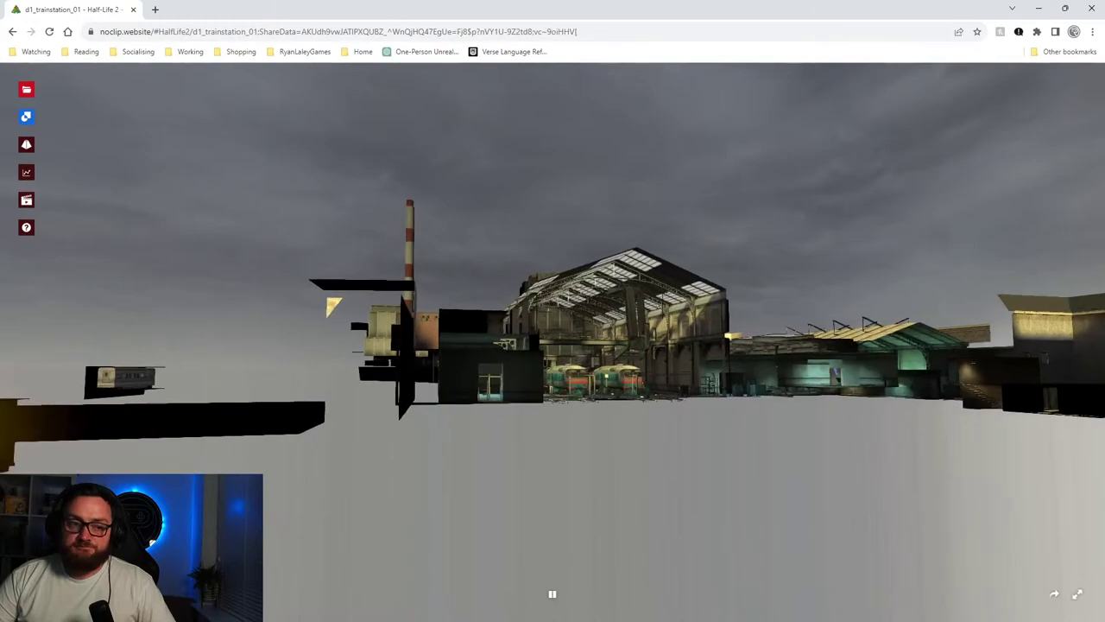
key("w")
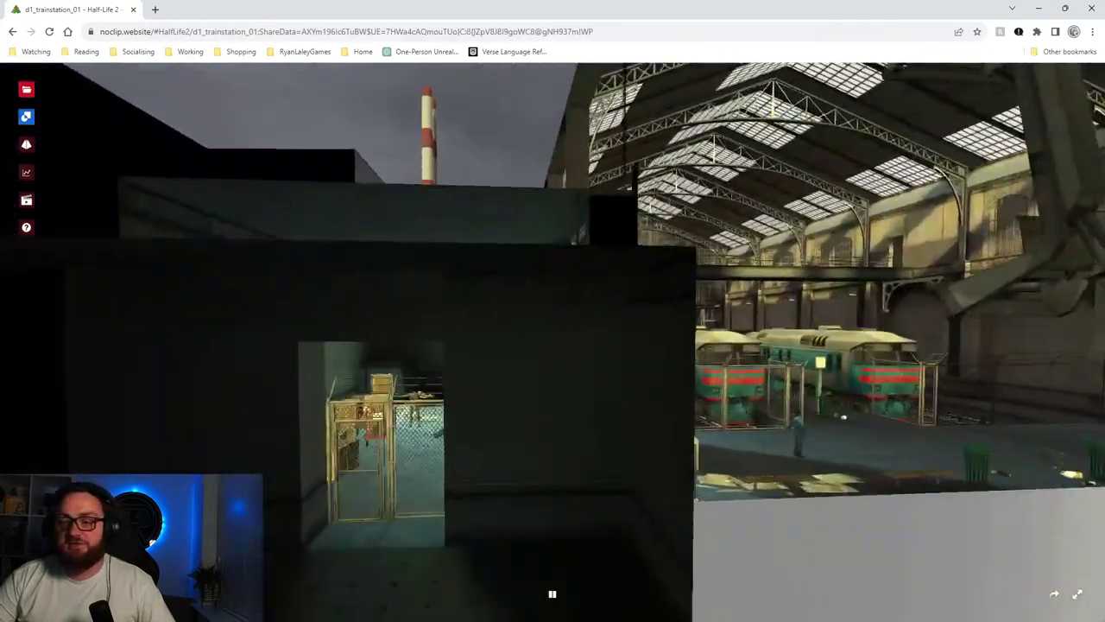
Fly through the station interior to the Plaza Exit doorway and examine the glowing banner beside it.
key("w")
left_click_drag(483, 294, 518, 293)
key("w")
left_click_drag(435, 298, 829, 310)
key("w")
key("w")
key("w")
key("w")
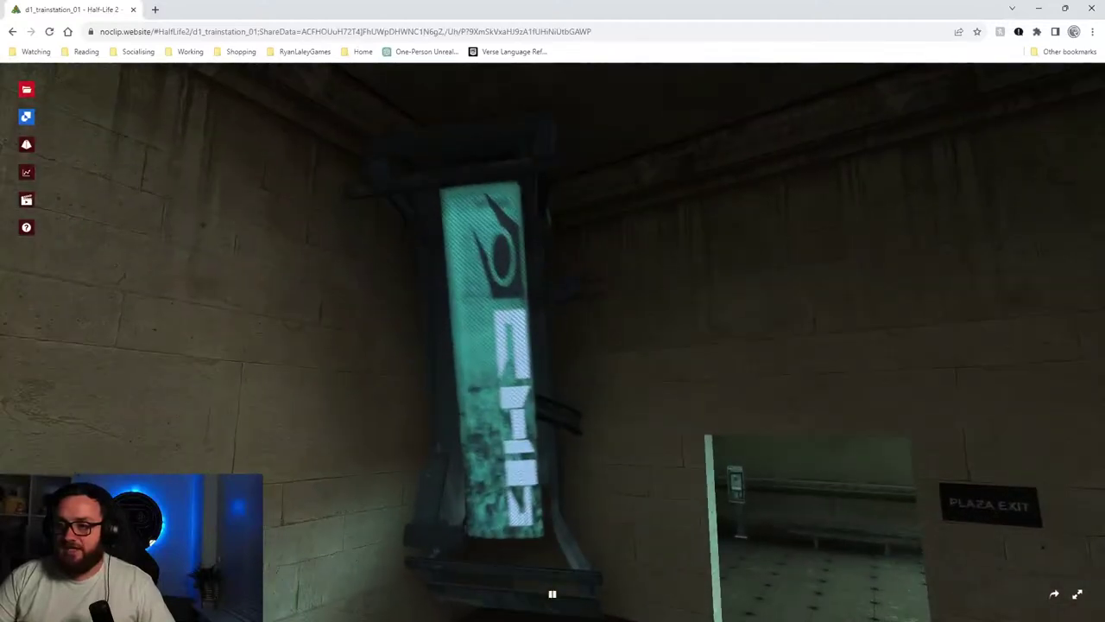
left_click_drag(567, 157, 553, 165)
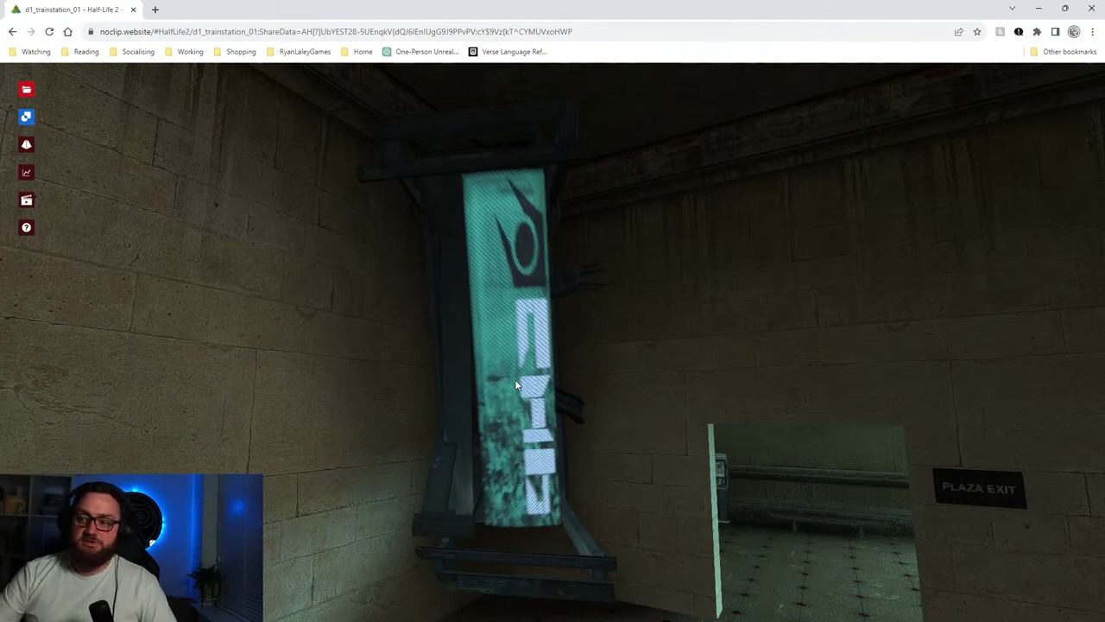
left_click_drag(401, 359, 449, 378)
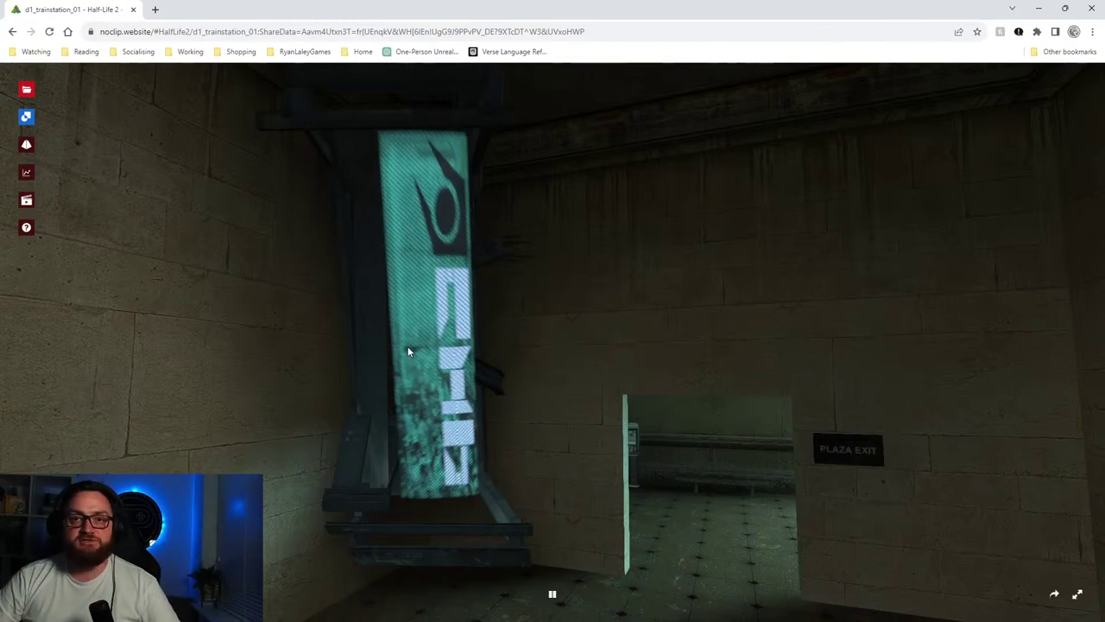
Fly past the glowing banner and through the Plaza Exit doorway, viewing the fenced hall with the large dark machinery.
key("w")
key("a")
key("w")
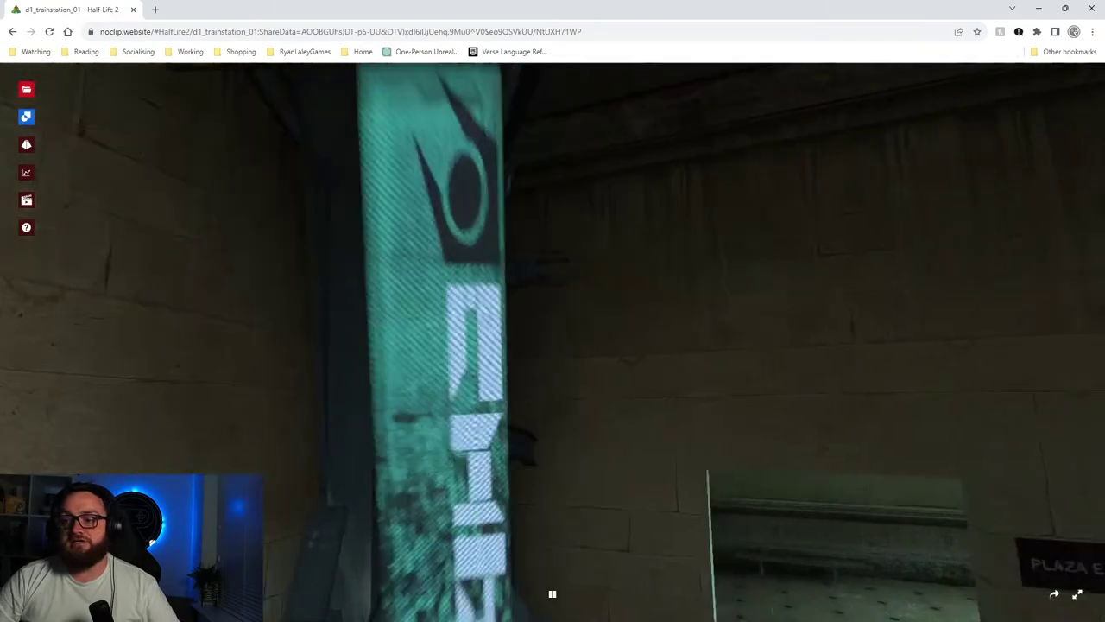
key("d")
key("w")
key("w")
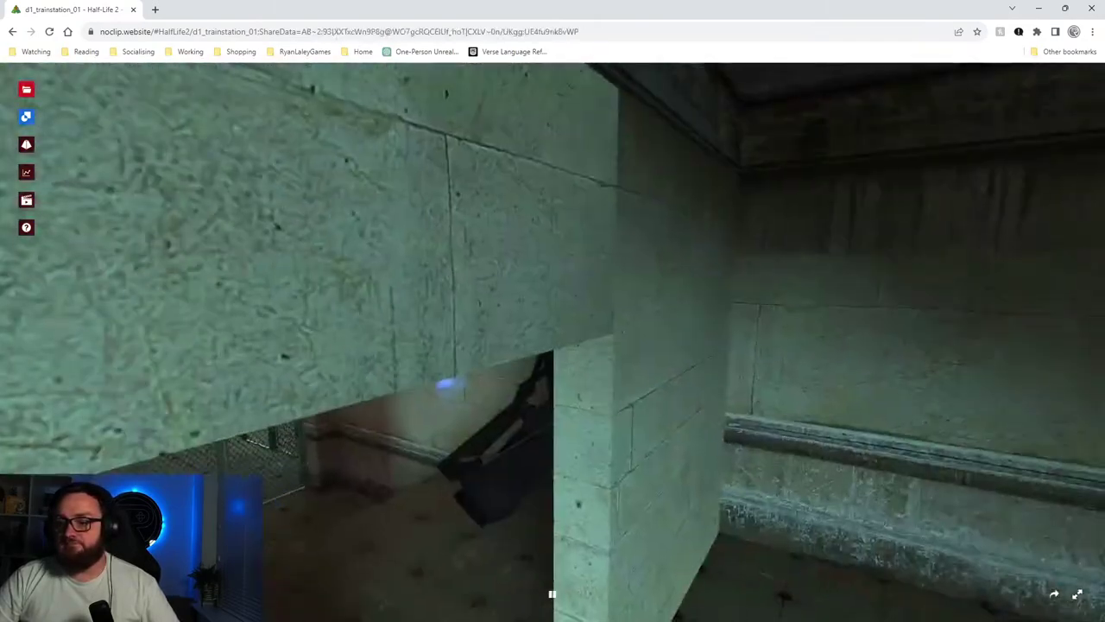
key("w")
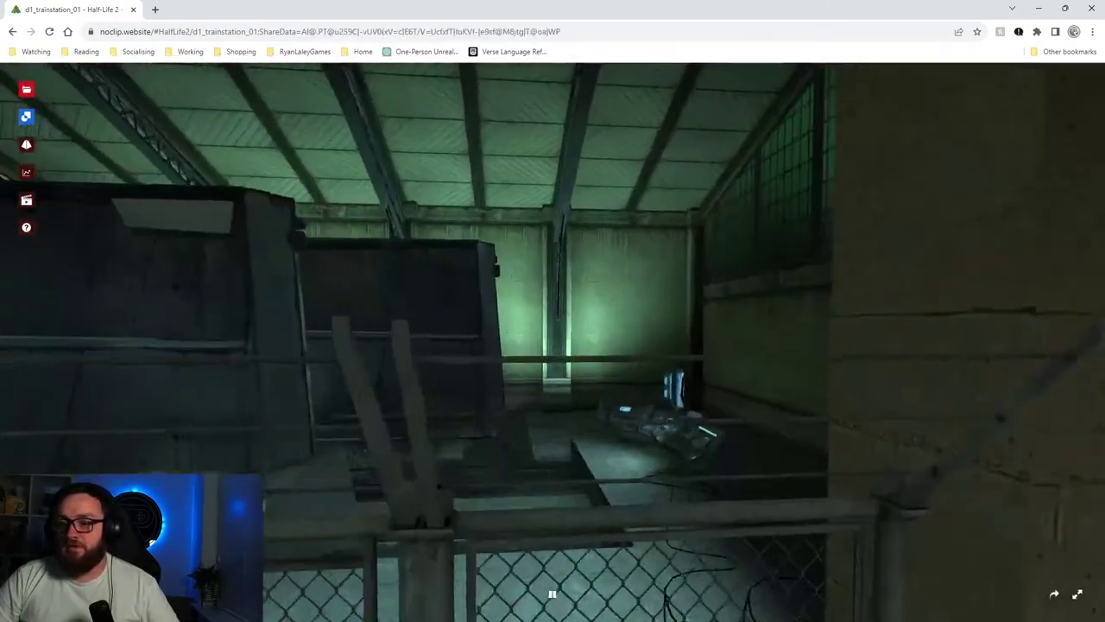
key("w")
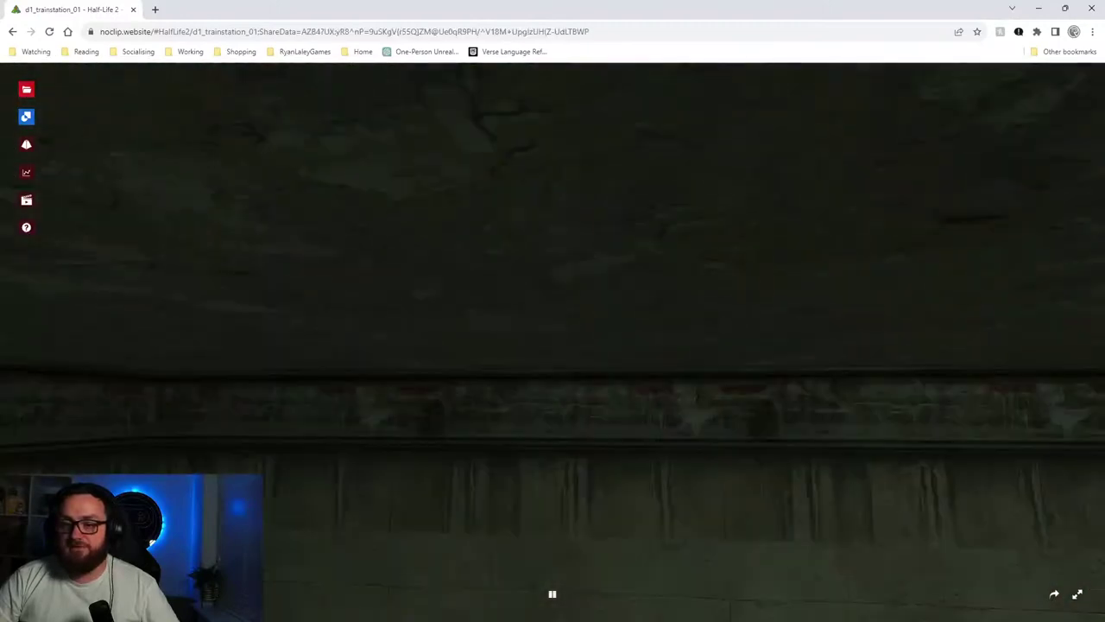
Leave the station and fly to the small detached room beneath the level, entering it to view its barred window.
key("w")
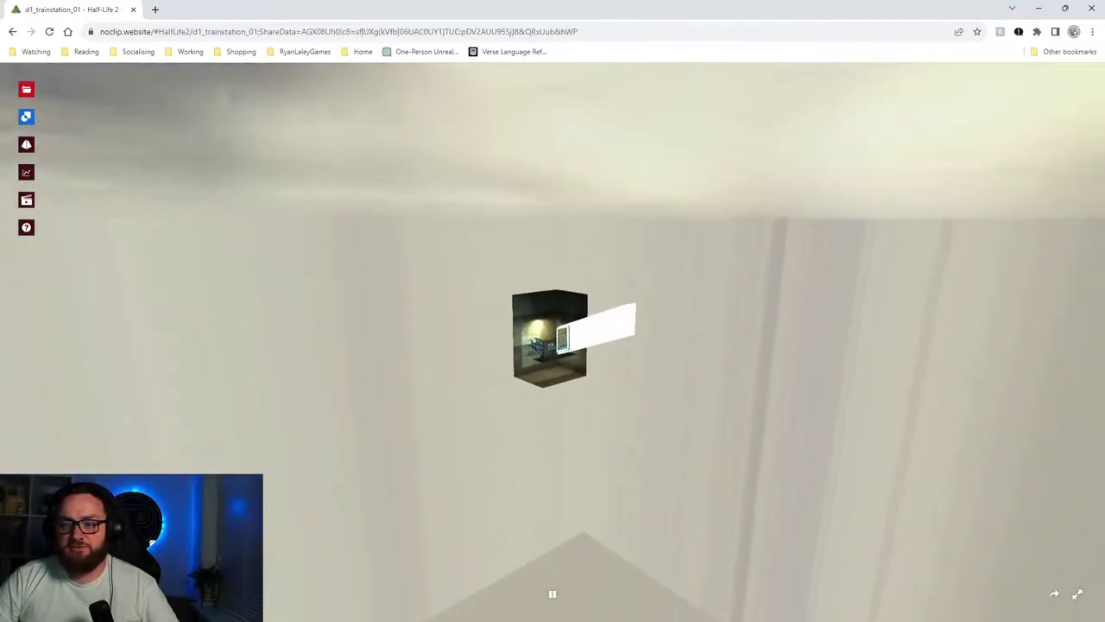
key("w")
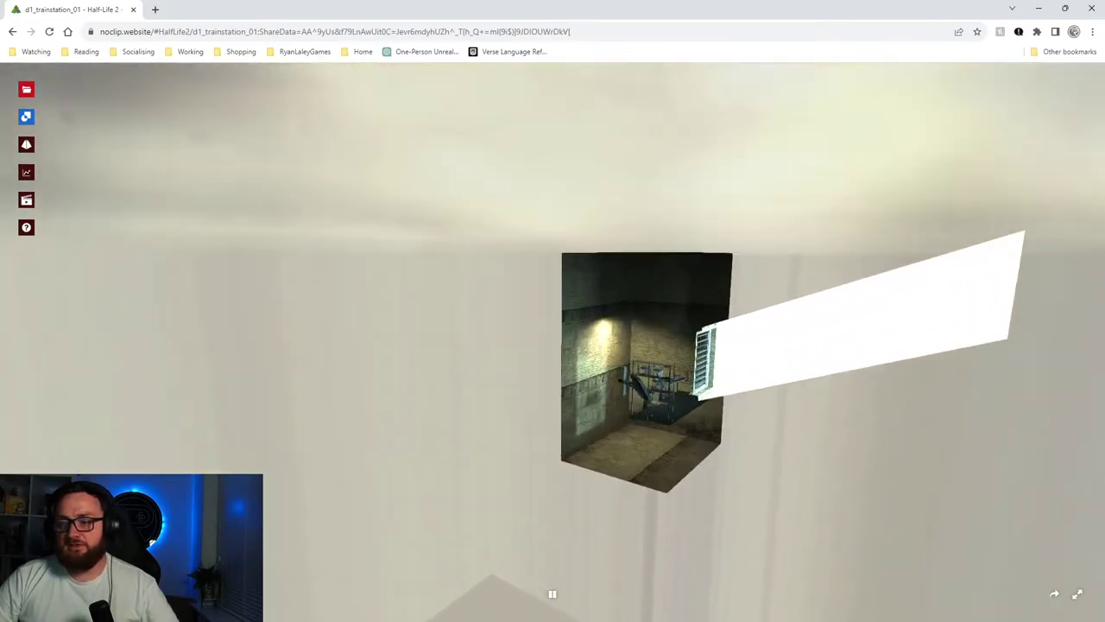
key("w")
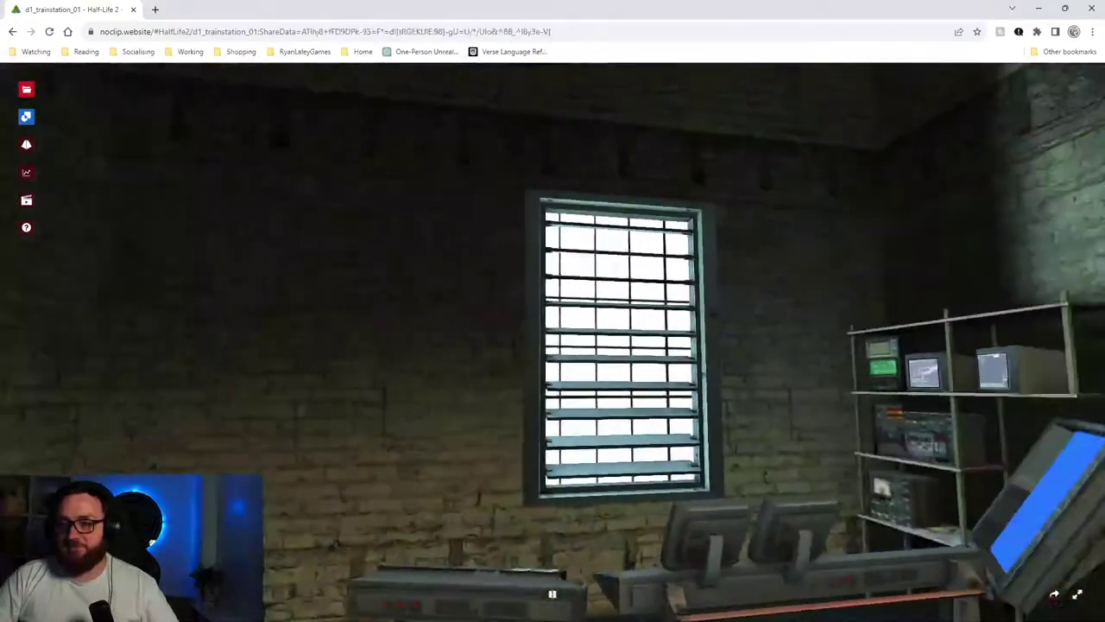
key("s")
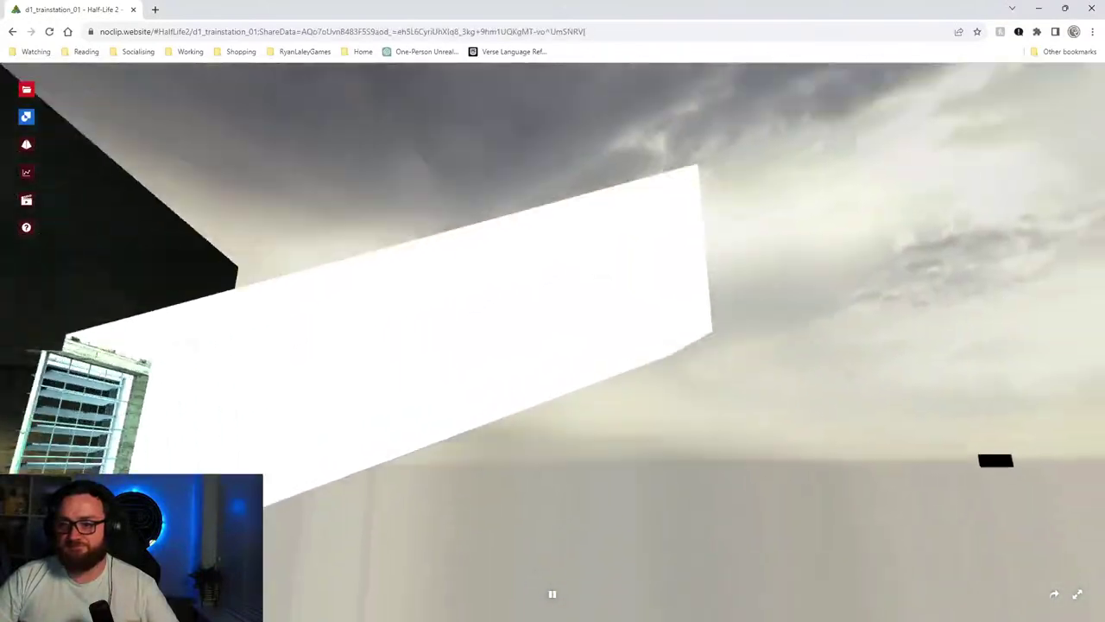
Circle the detached brick room and examine its window, computer desks and raised platform from outside and inside.
key("d")
key("w")
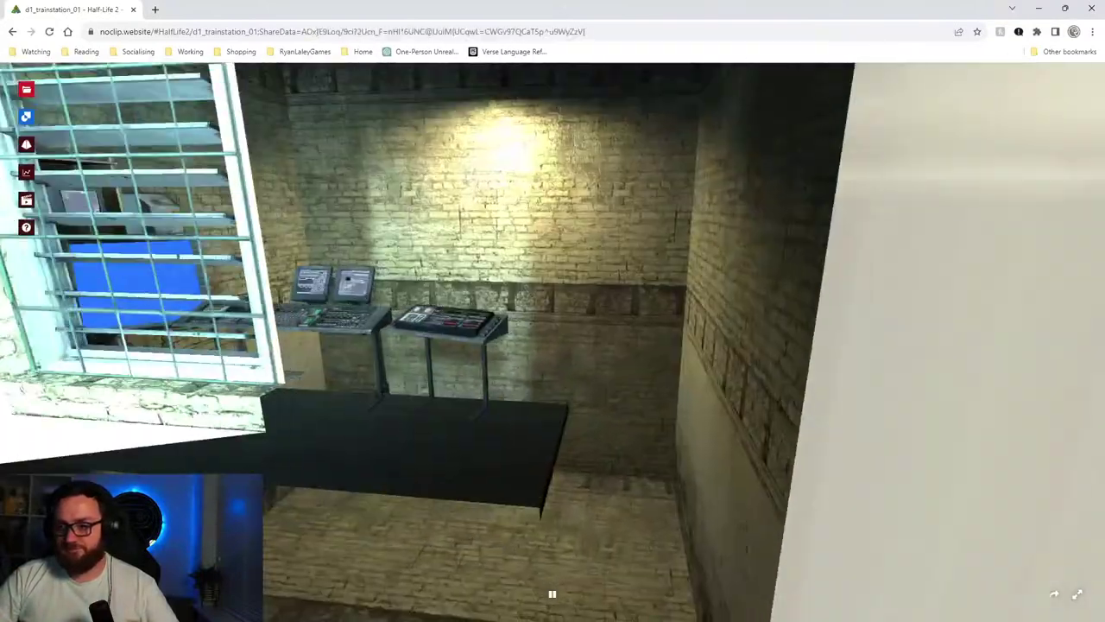
key("s")
key("w")
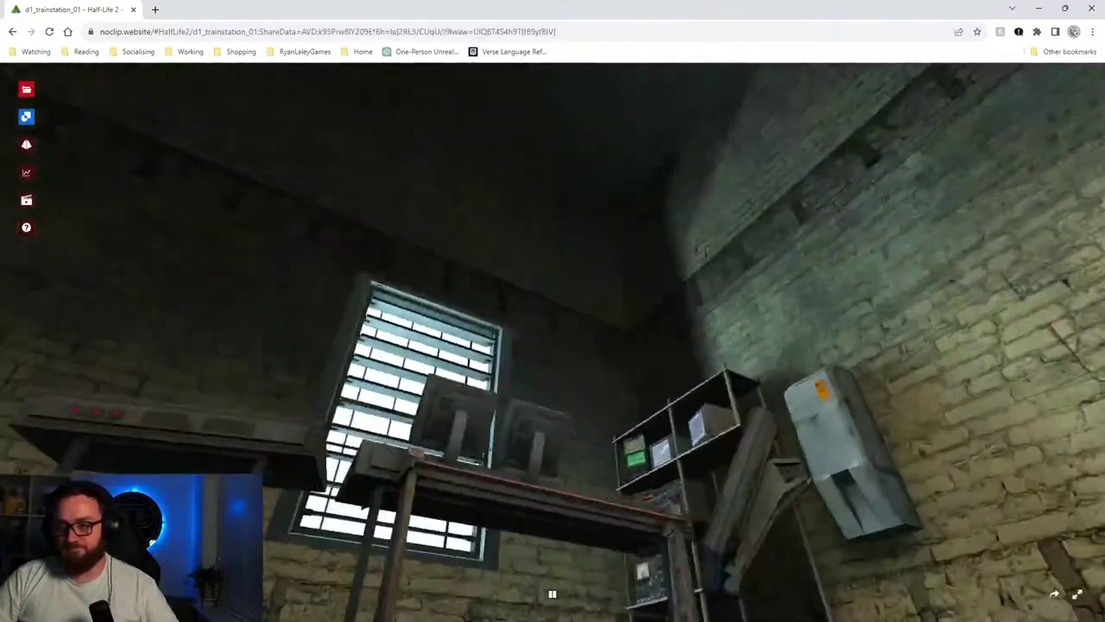
key("s")
key("w")
key("w")
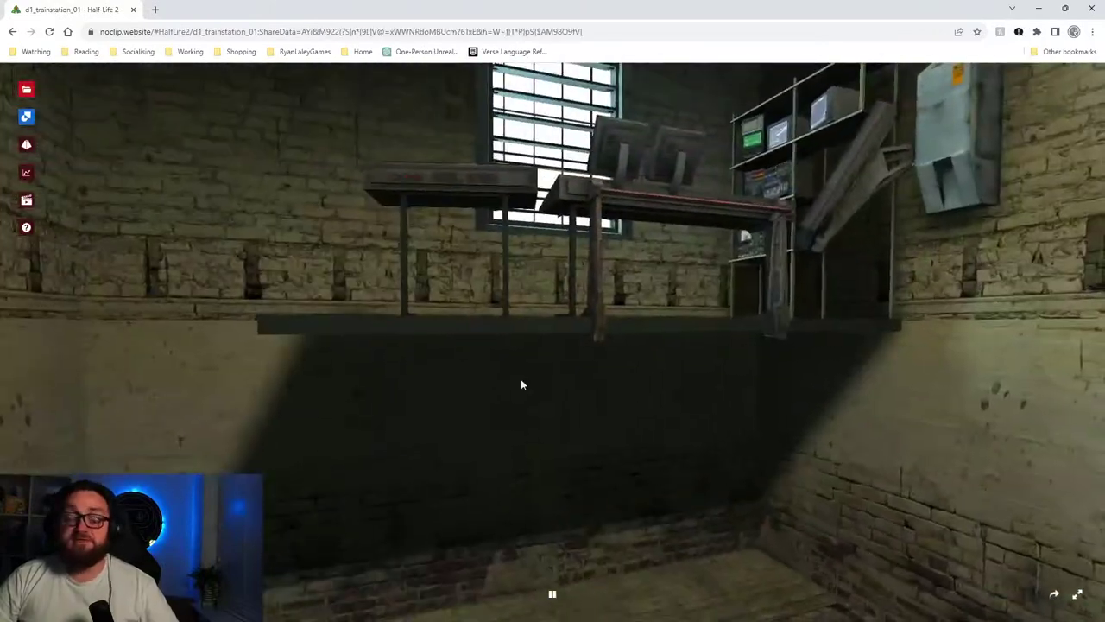
Inspect the room's platform from below, back out of the room and face the main station in the distance.
left_click_drag(533, 382, 777, 225)
key("w")
key("s")
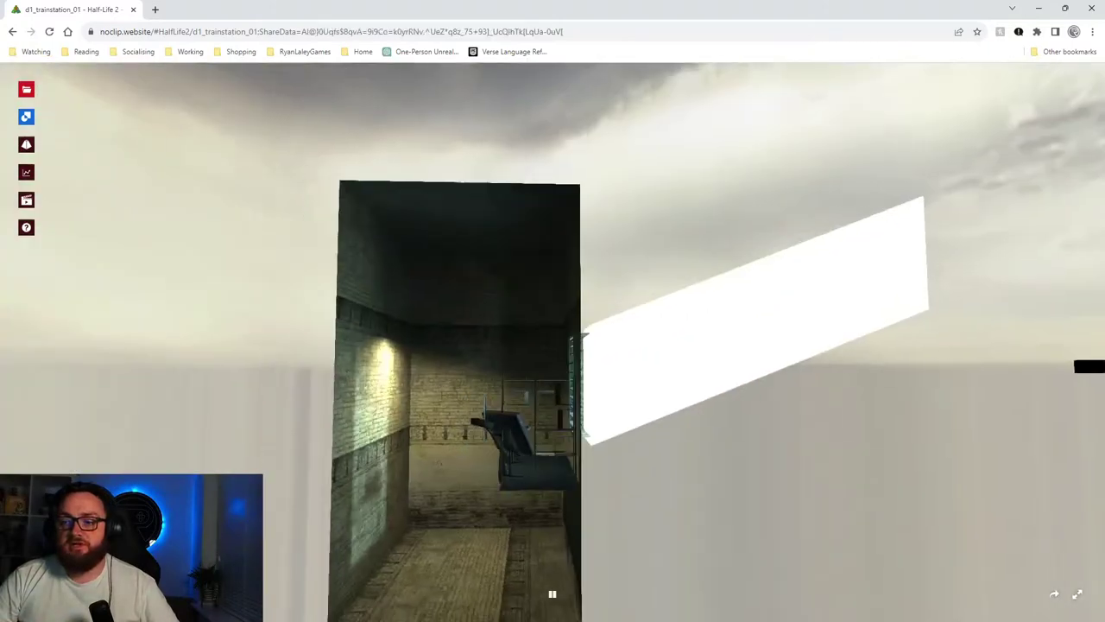
key("s")
key("d")
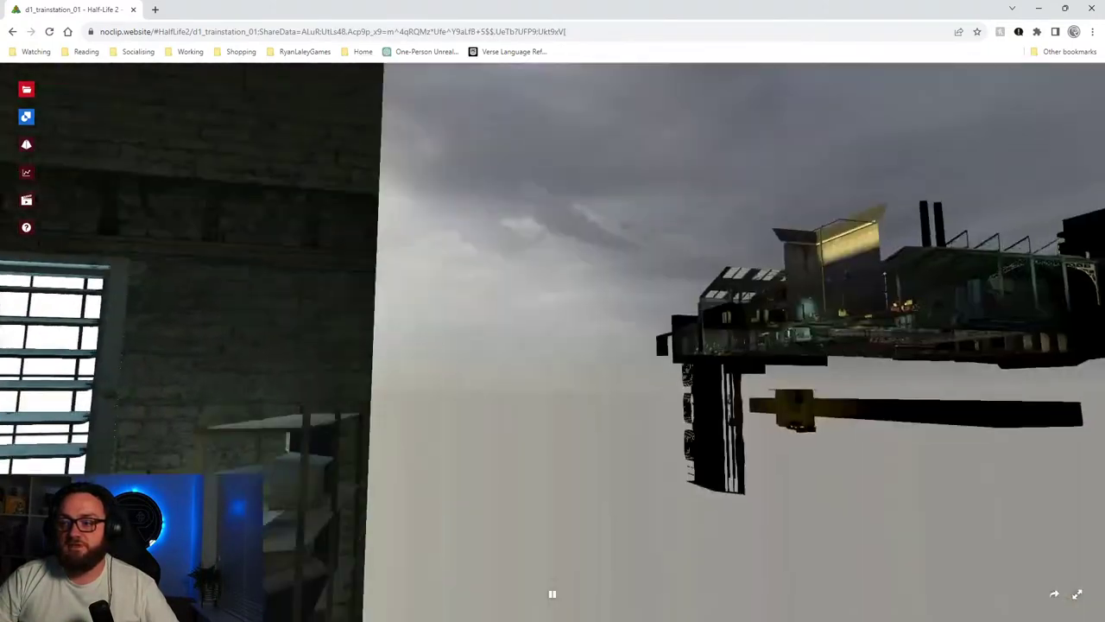
key("w")
left_click_drag(553, 345, 712, 343)
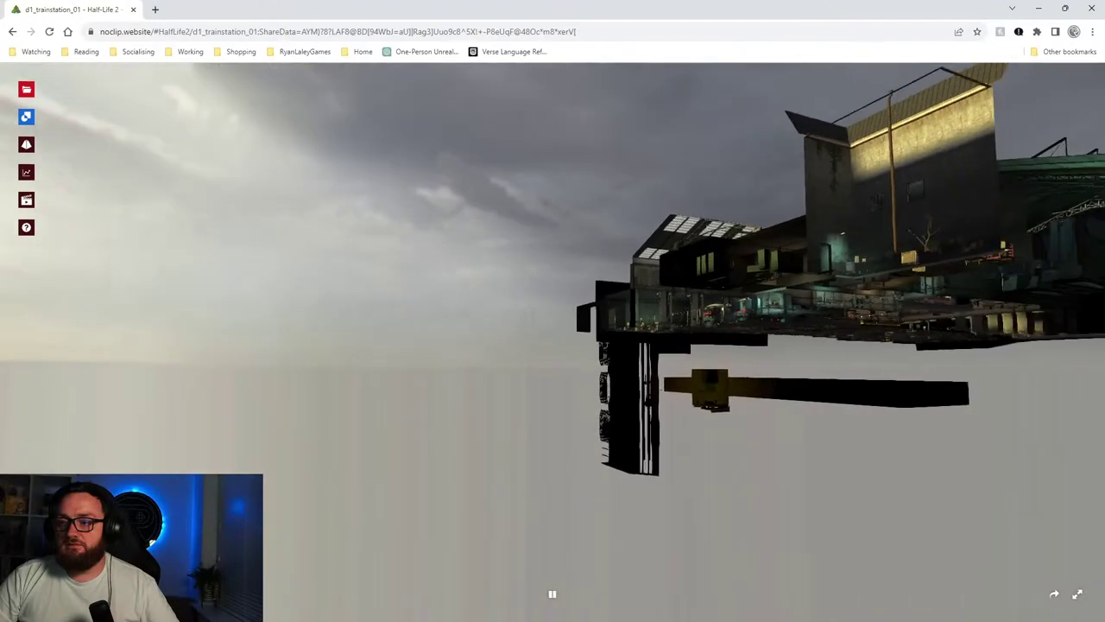
Fly back into the main station through its dark offices and into the train hall beside the locomotives.
key("w")
key("w")
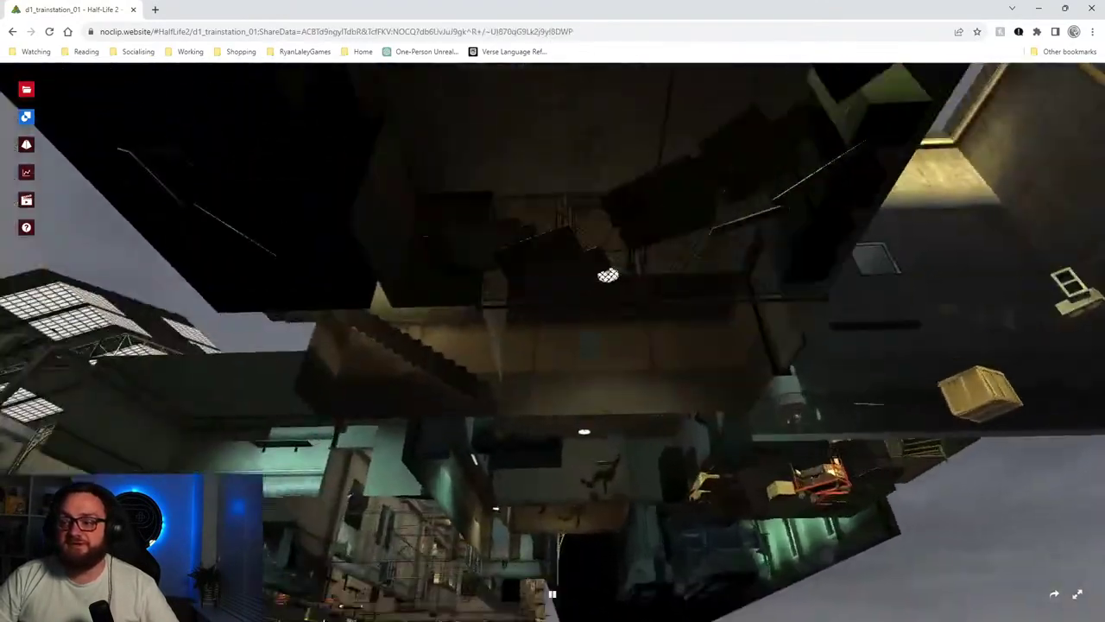
key("w")
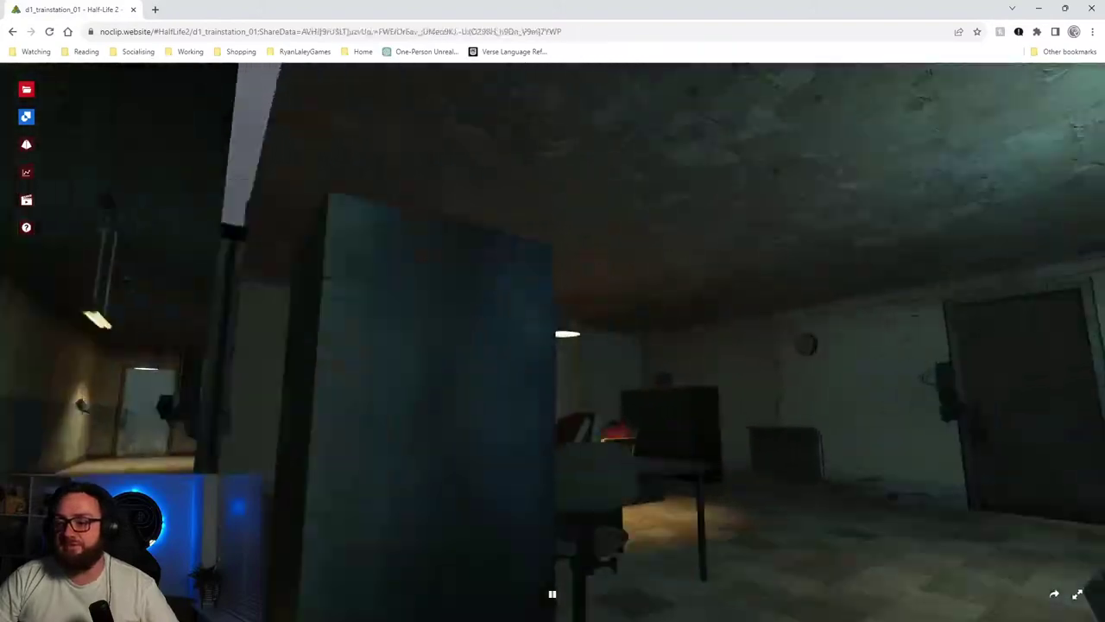
key("w")
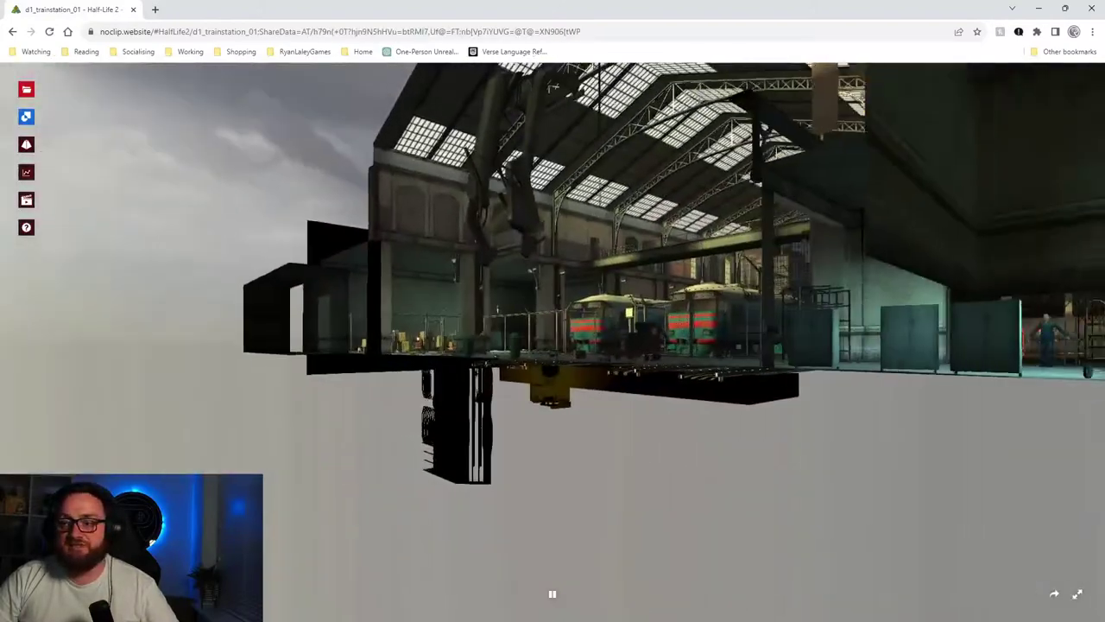
key("w")
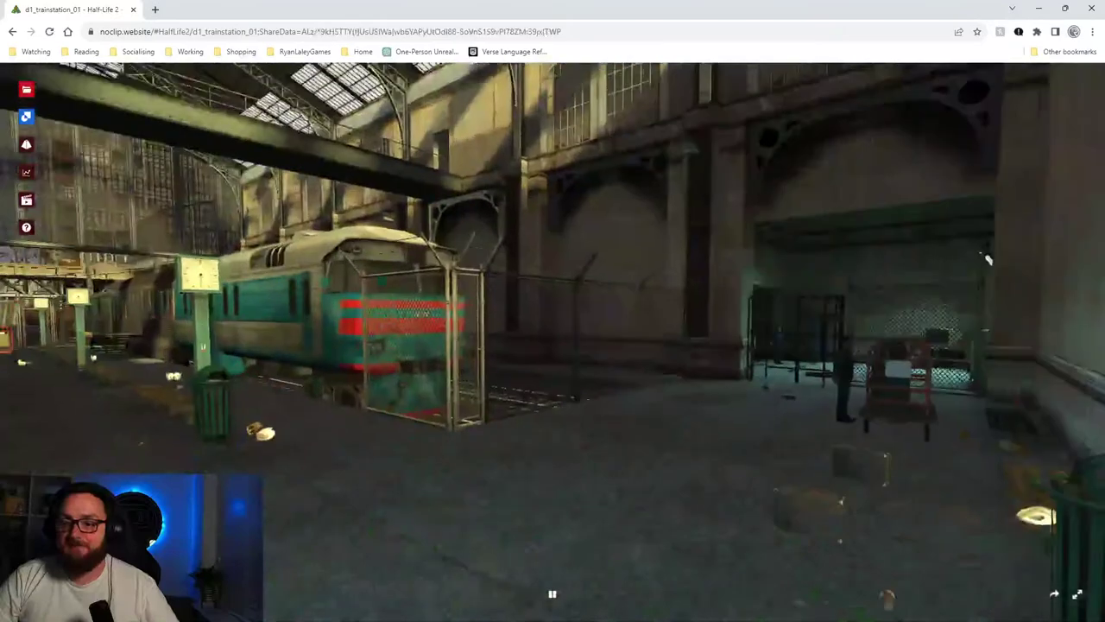
key("w")
Fly out beneath the station and compare the detached room's position with the main level above it.
left_click_drag(988, 259, 607, 256)
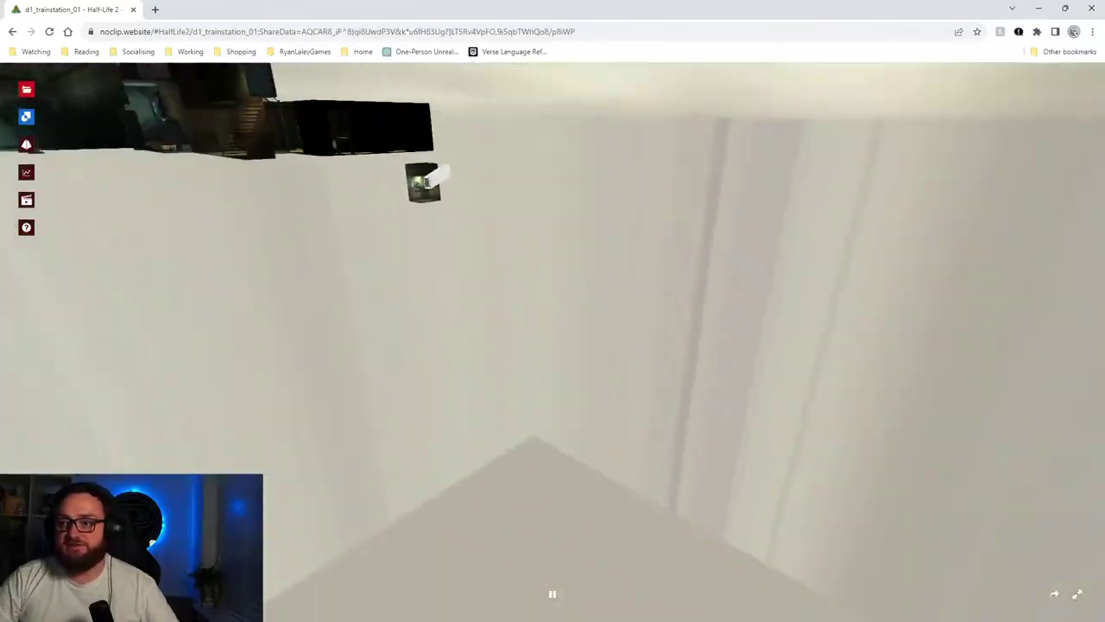
key("w")
left_click_drag(424, 182, 534, 377)
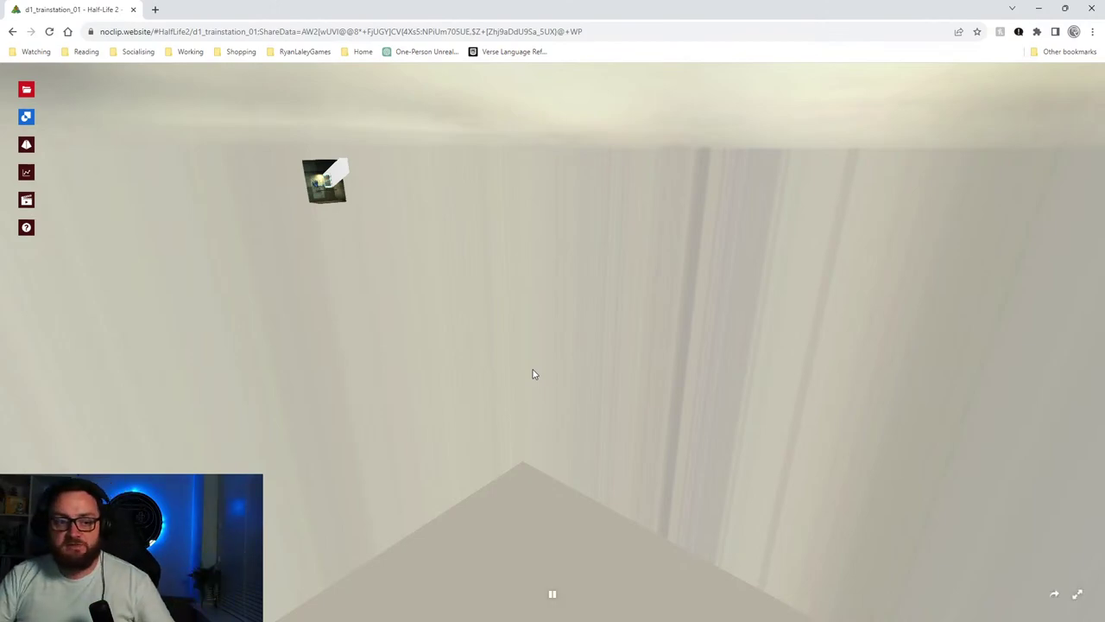
left_click_drag(629, 410, 294, 263)
key("w")
key("w")
key("s")
scroll(553, 342, "down", 2)
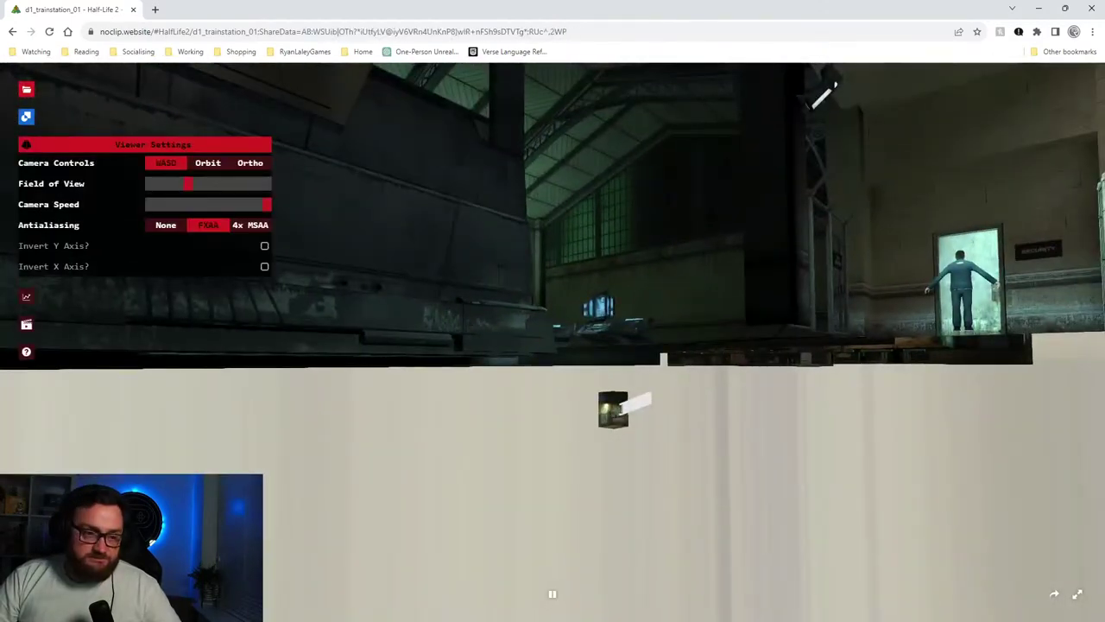
Fly through the station and past its glazed end wall to the outdoor rail yard with the striped chimneys.
left_click_drag(711, 409, 1088, 363)
key("w")
key("w")
left_click_drag(553, 342, 432, 354)
key("w")
key("w")
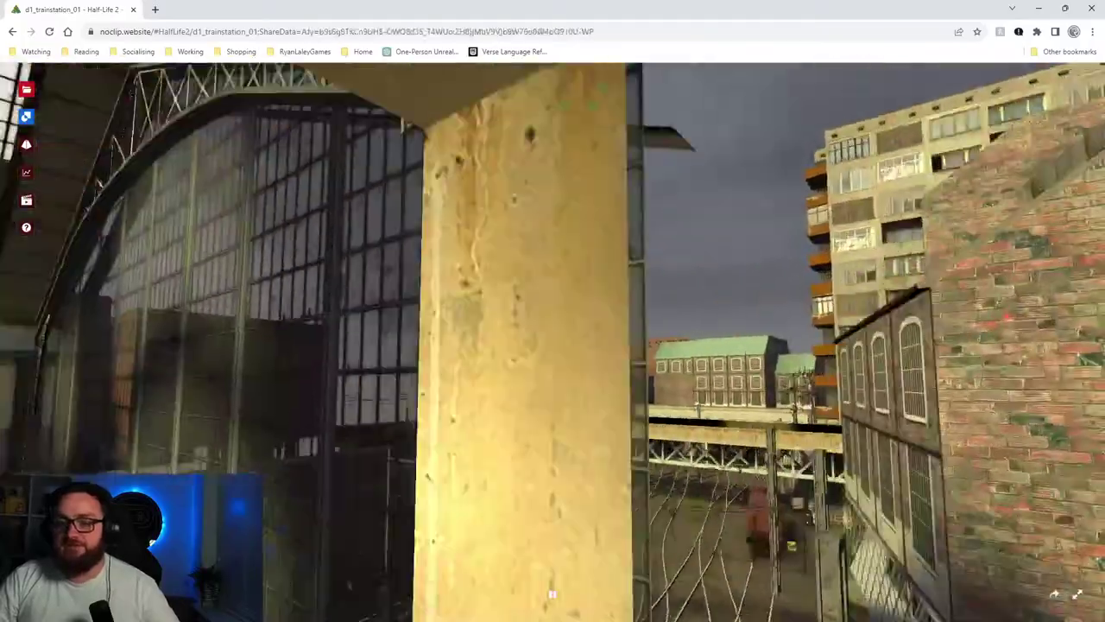
key("w")
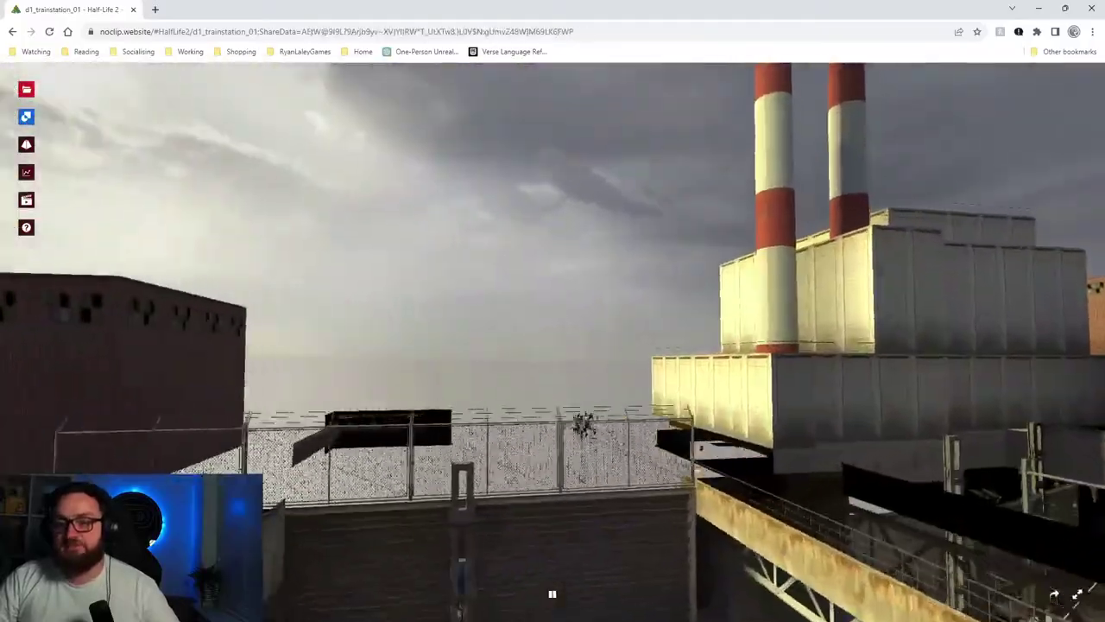
Back away over the rail yard to overlook the fenced walls and fly towards the glazed train hall.
key("s")
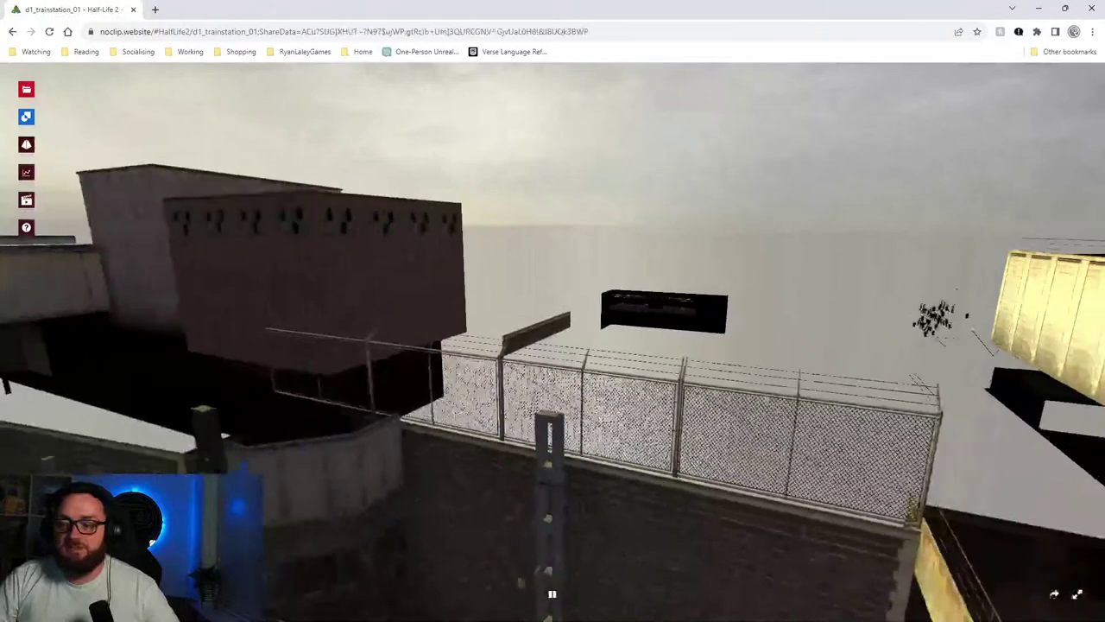
key("s")
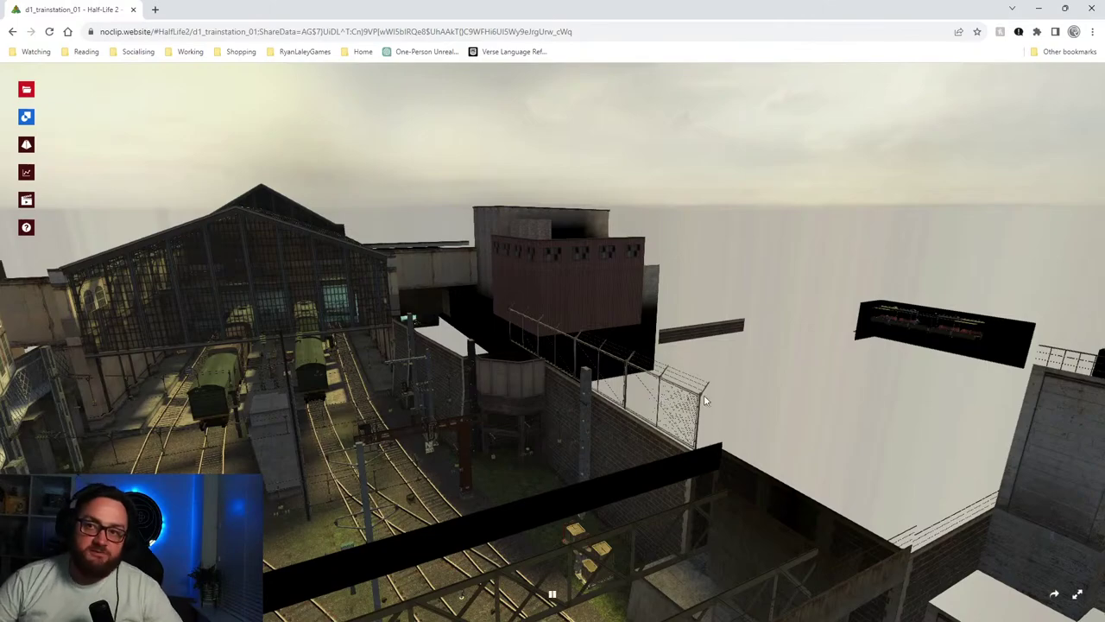
left_click_drag(638, 476, 466, 477)
key("w")
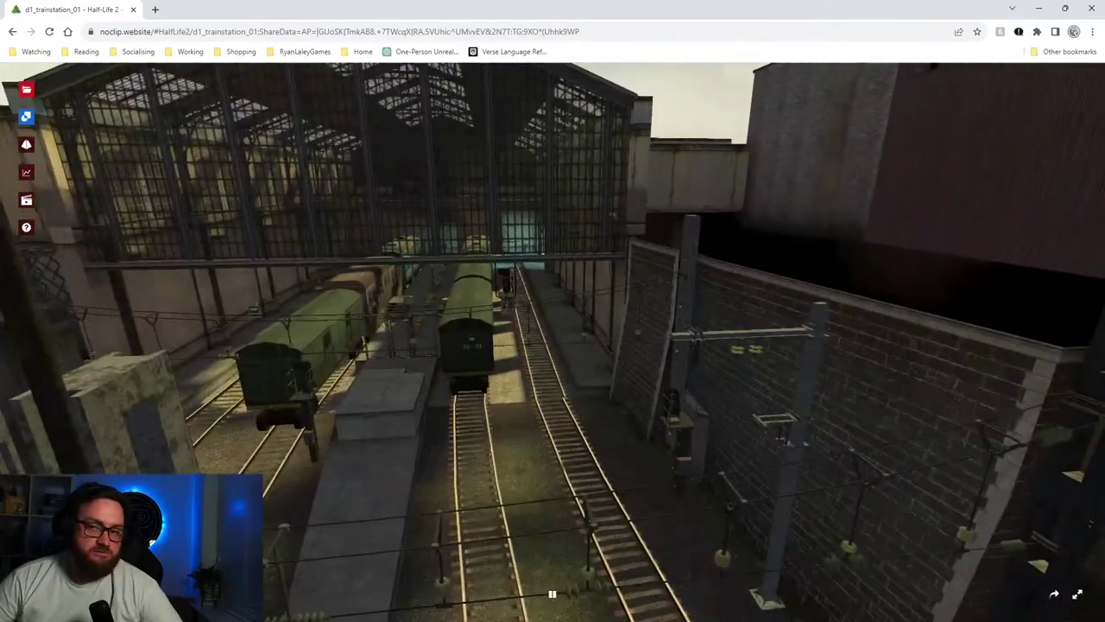
Look over the wire fence and the level's edge, turning along the footbridge towards the apartment block.
left_click_drag(553, 345, 816, 268)
key("d")
key("w")
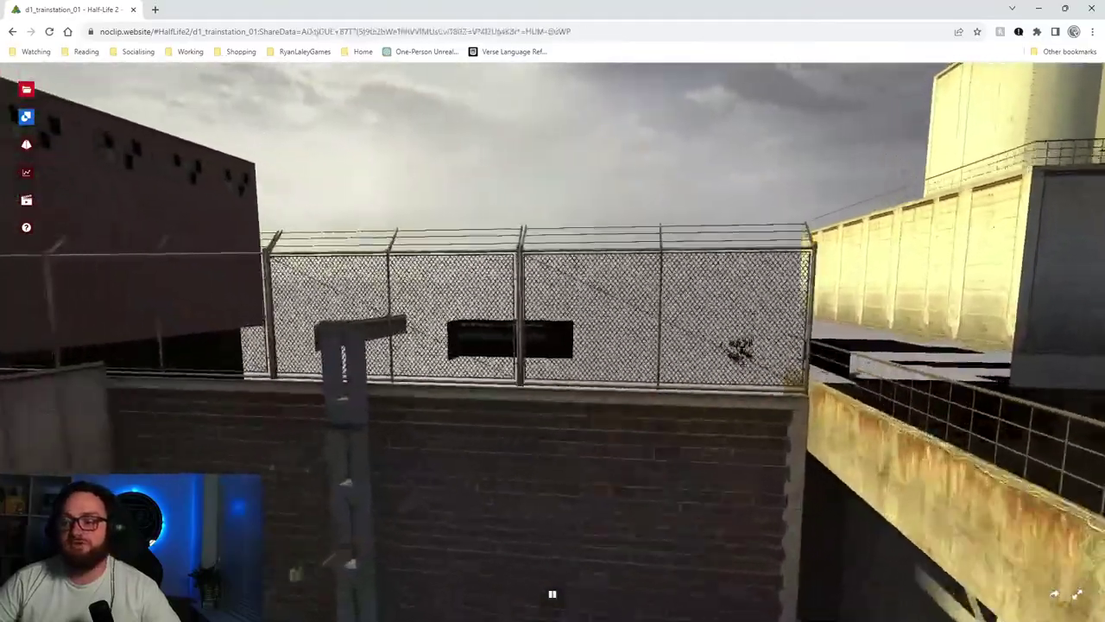
left_click_drag(552, 345, 993, 354)
key("w")
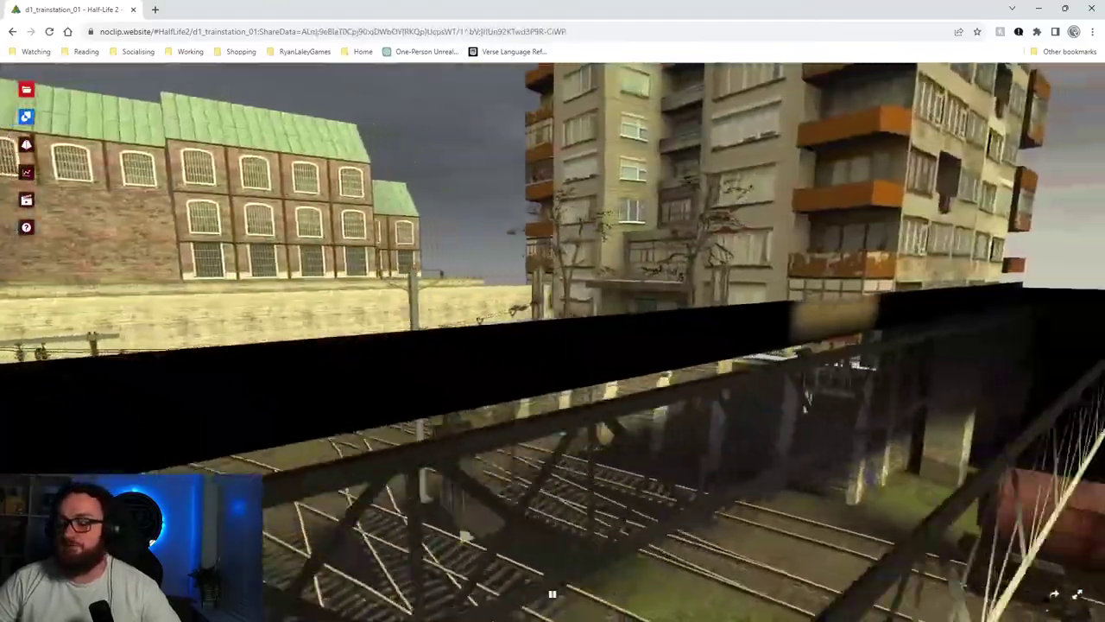
Fly along the tracks to examine the apartment block facade and the brick factory building beside it.
key("w")
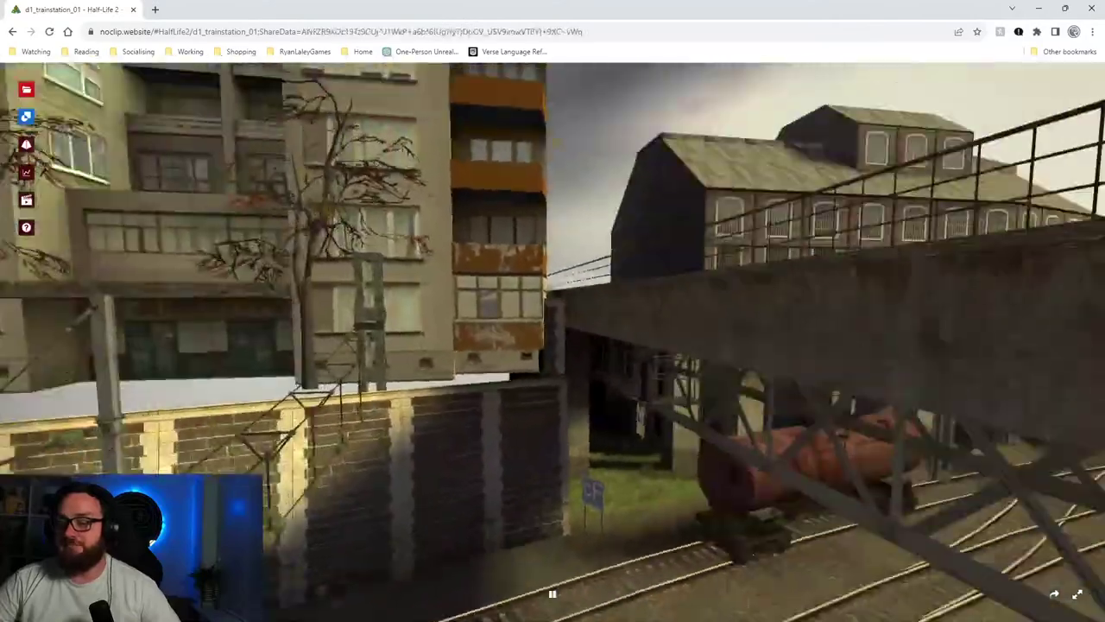
key("a")
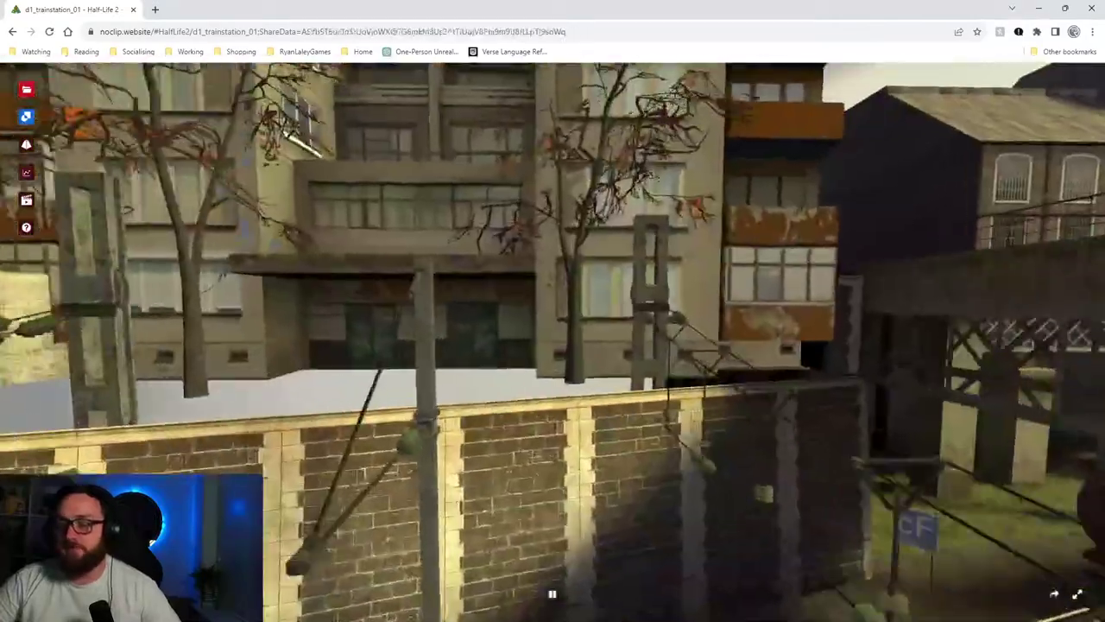
key("w")
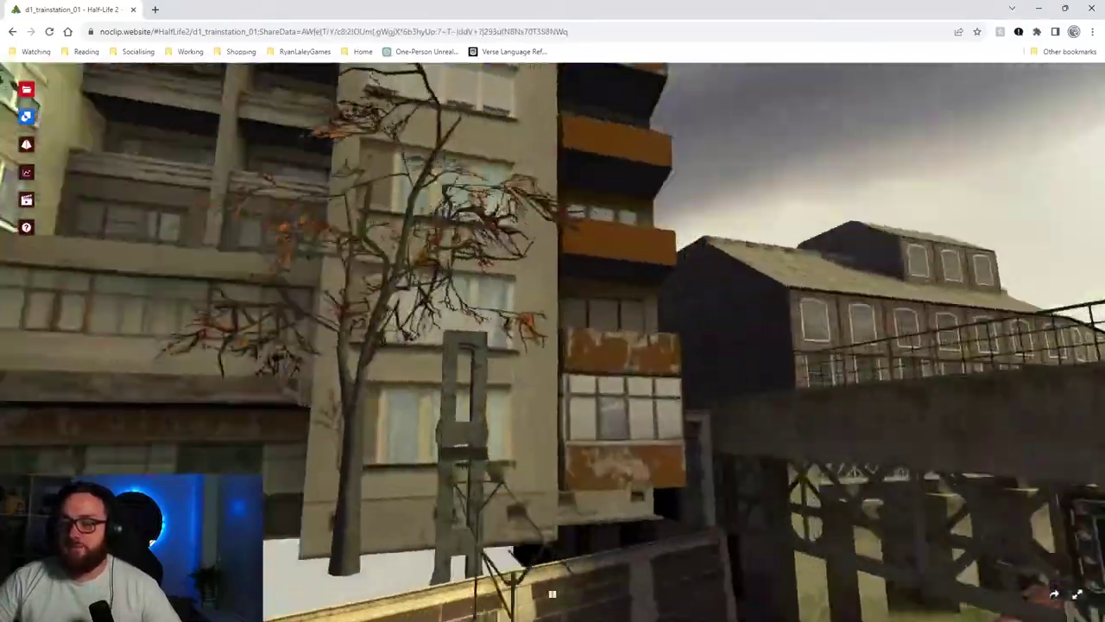
key("w")
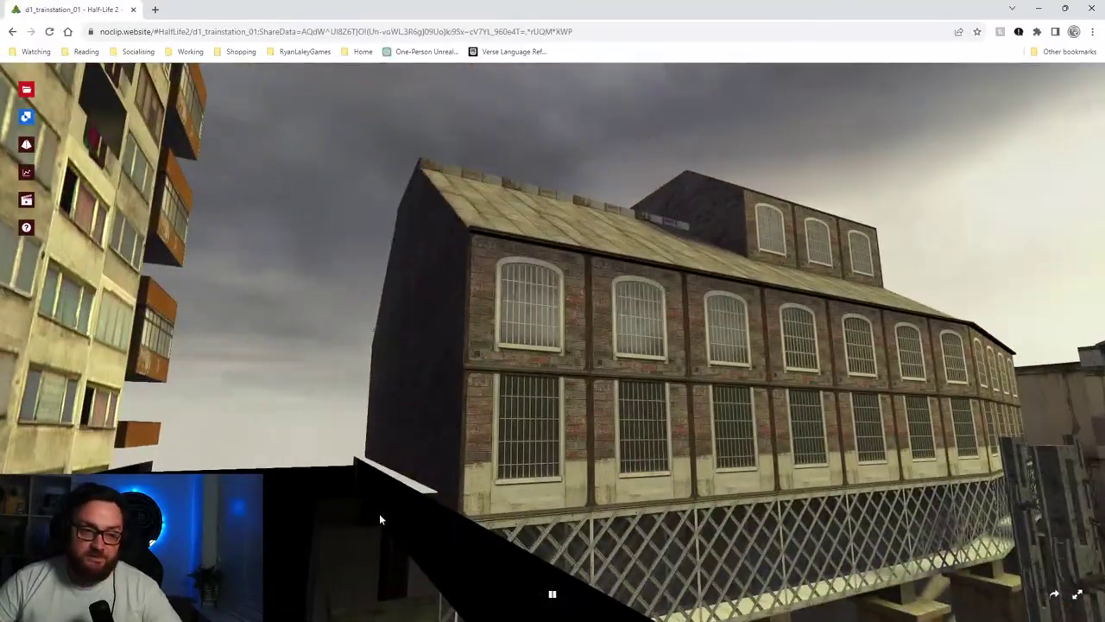
left_click_drag(379, 516, 695, 583)
key("w")
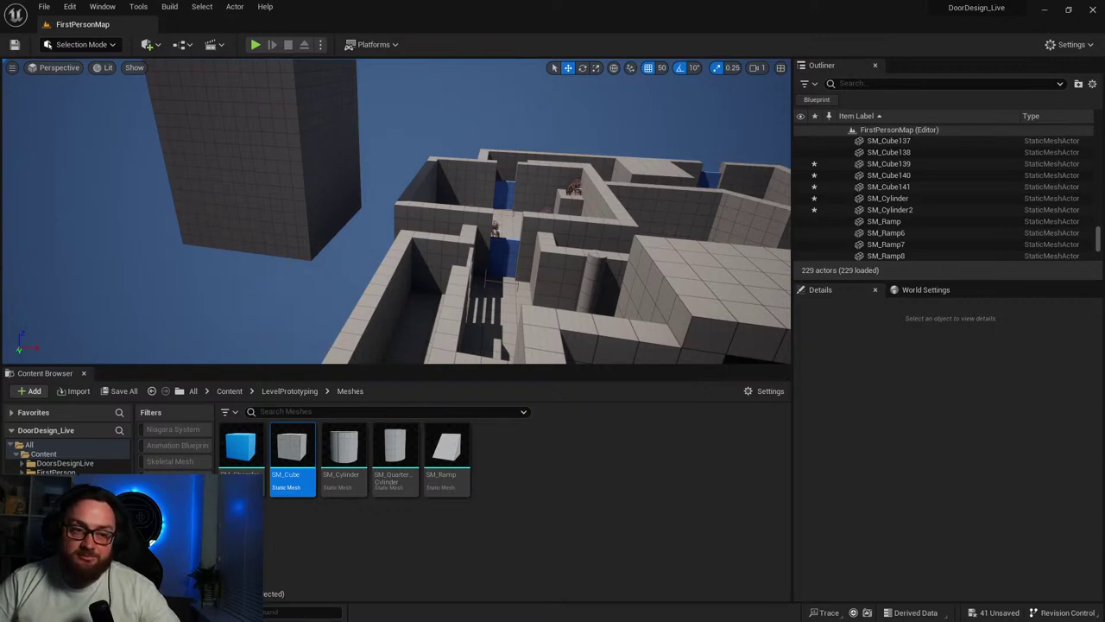
Switch to the Unreal Editor and fly the viewport down to the player start on the prototype level's floor.
right_click_drag(601, 339, 760, 338)
key("w")
right_click_drag(601, 294, 596, 268)
right_click_drag(510, 336, 492, 337)
Create a new Actor Blueprint in the project's root Content folder, keeping its default name.
left_click(276, 390)
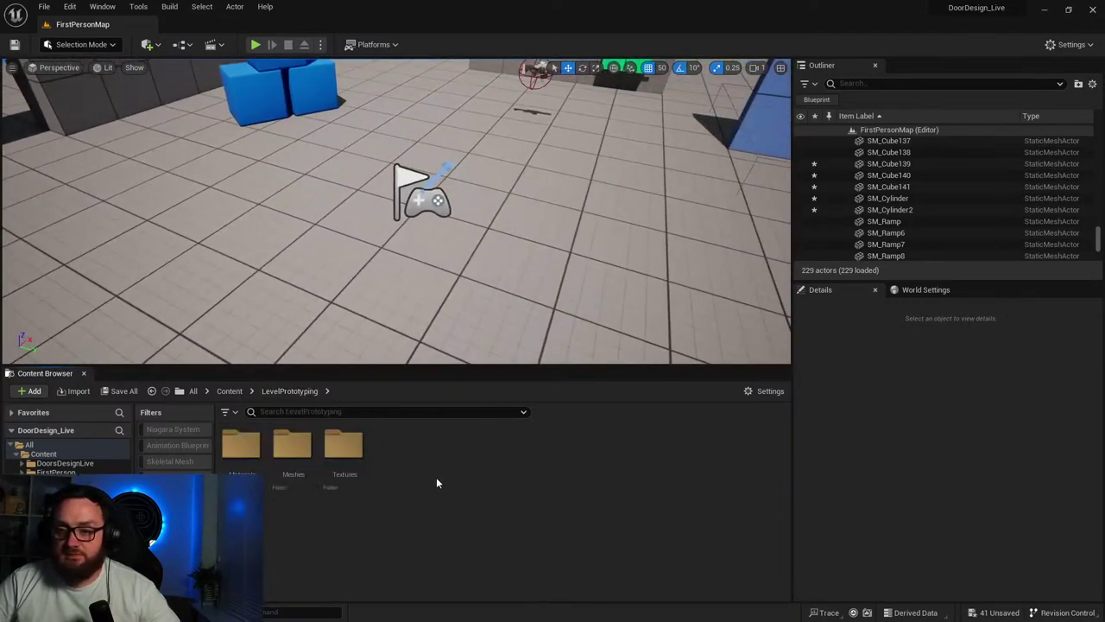
left_click(229, 390)
right_click(607, 466)
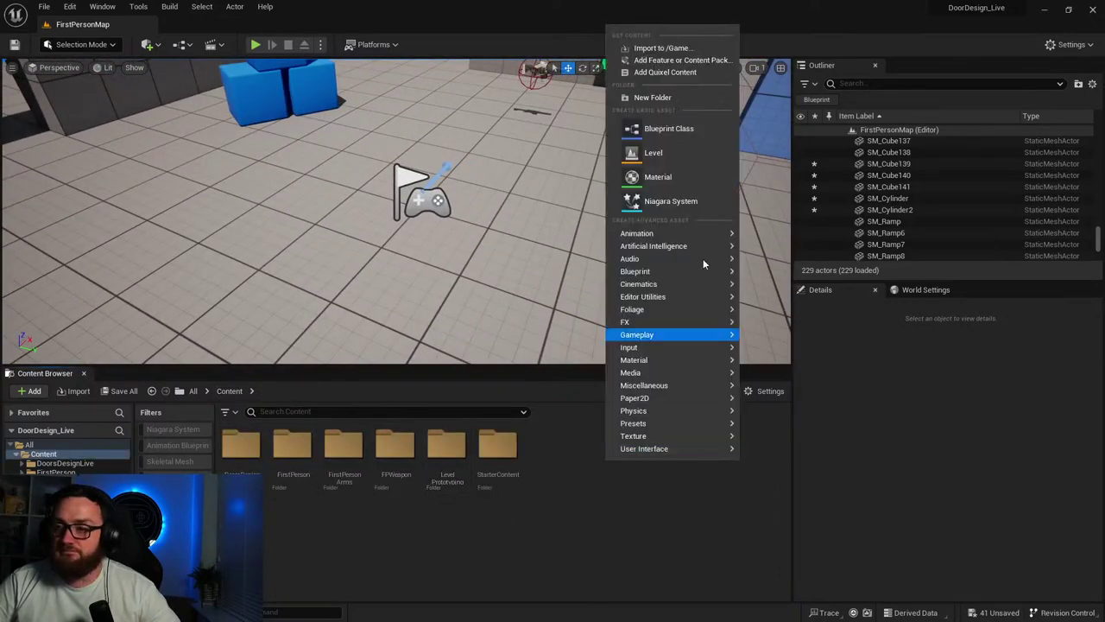
left_click(677, 131)
left_click(414, 222)
key("Return")
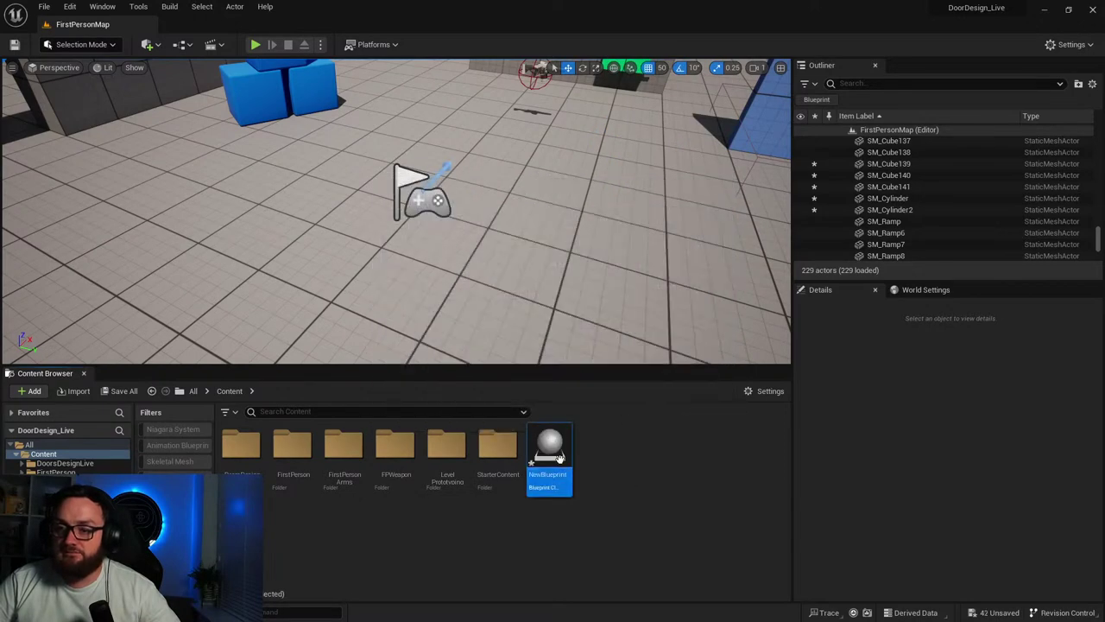
Open the new Blueprint for editing and add a Static Mesh component under its default scene root.
double_click(549, 447)
left_click(28, 82)
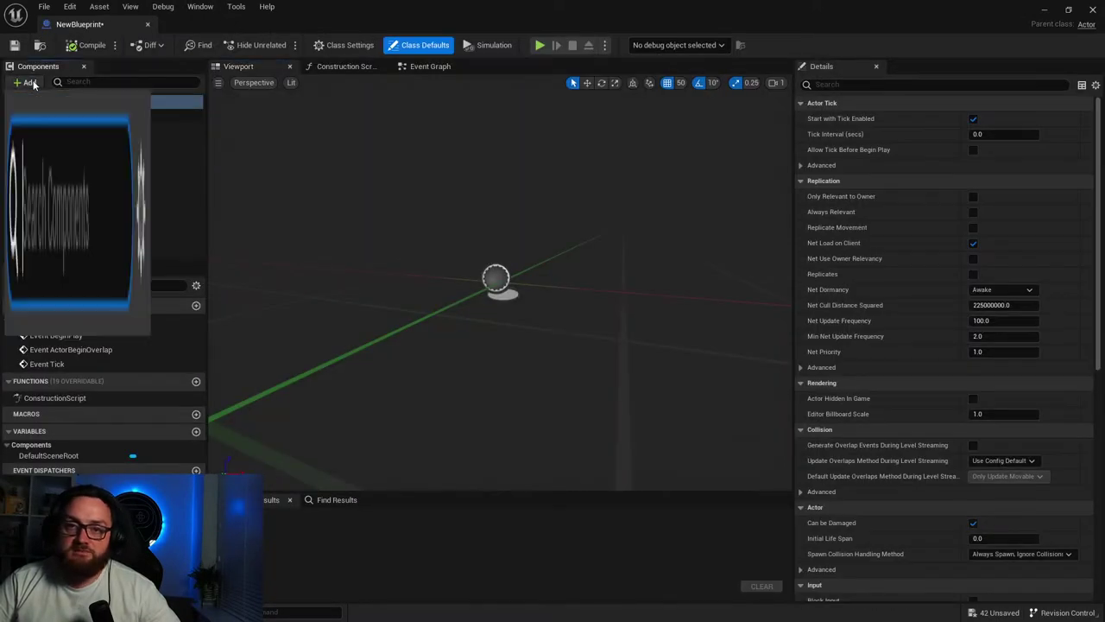
left_click(48, 185)
left_click(93, 162)
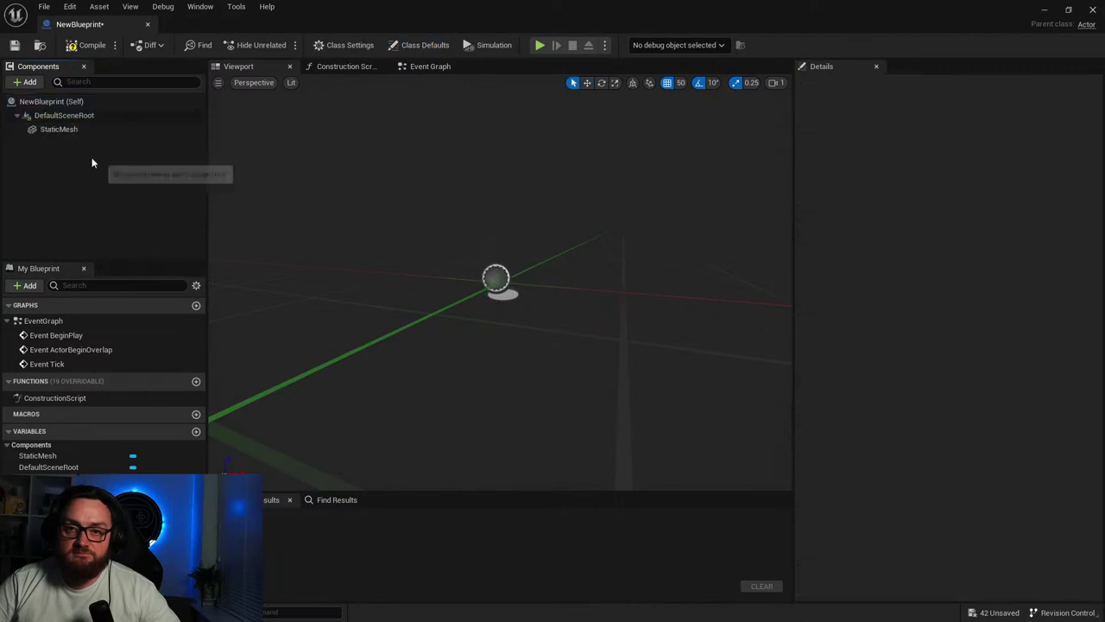
Add a variable named MEsh to the Blueprint and make it an array of Static Mesh object references.
left_click(195, 432)
type("MEsh")
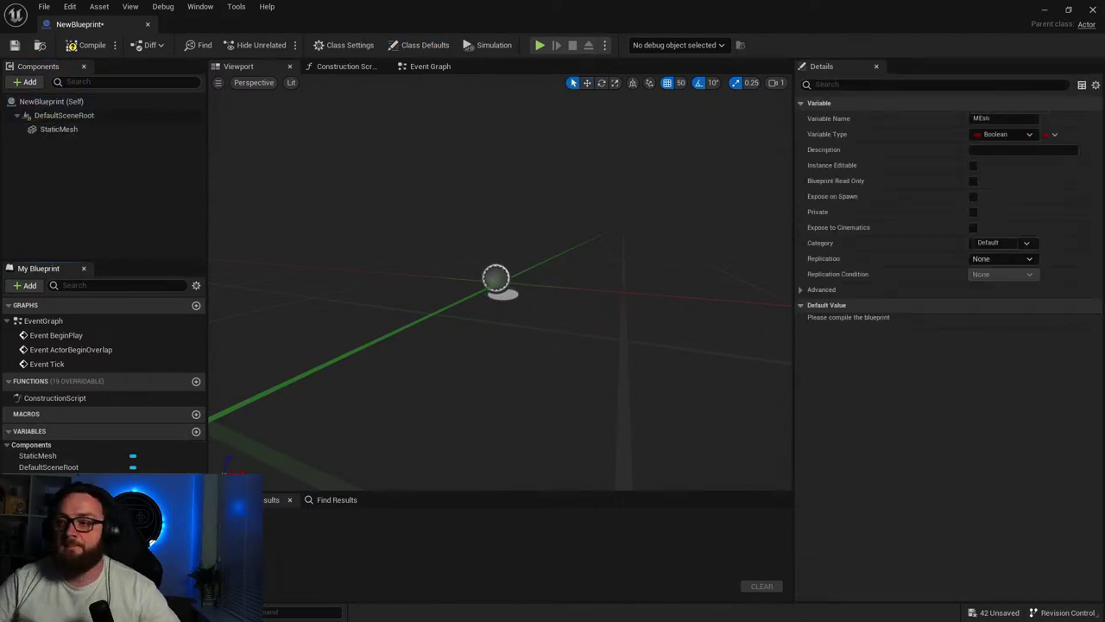
left_click(999, 135)
type("static meshe")
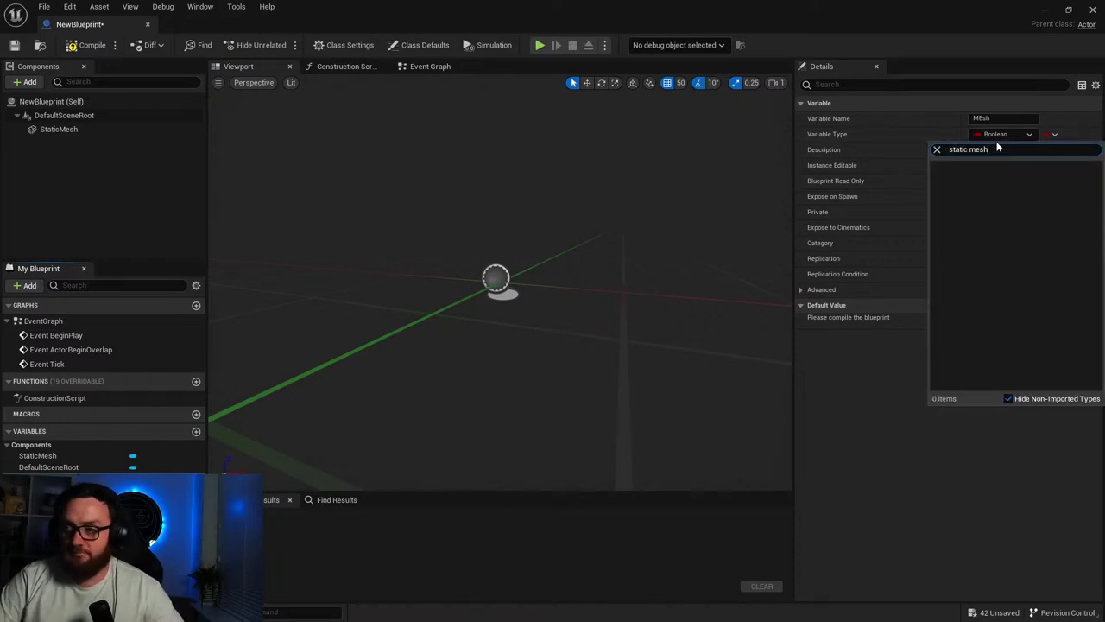
key("BackSpace")
scroll(1001, 285, "down", 3)
mouse_move(1002, 285)
scroll(1001, 288, "down", 1)
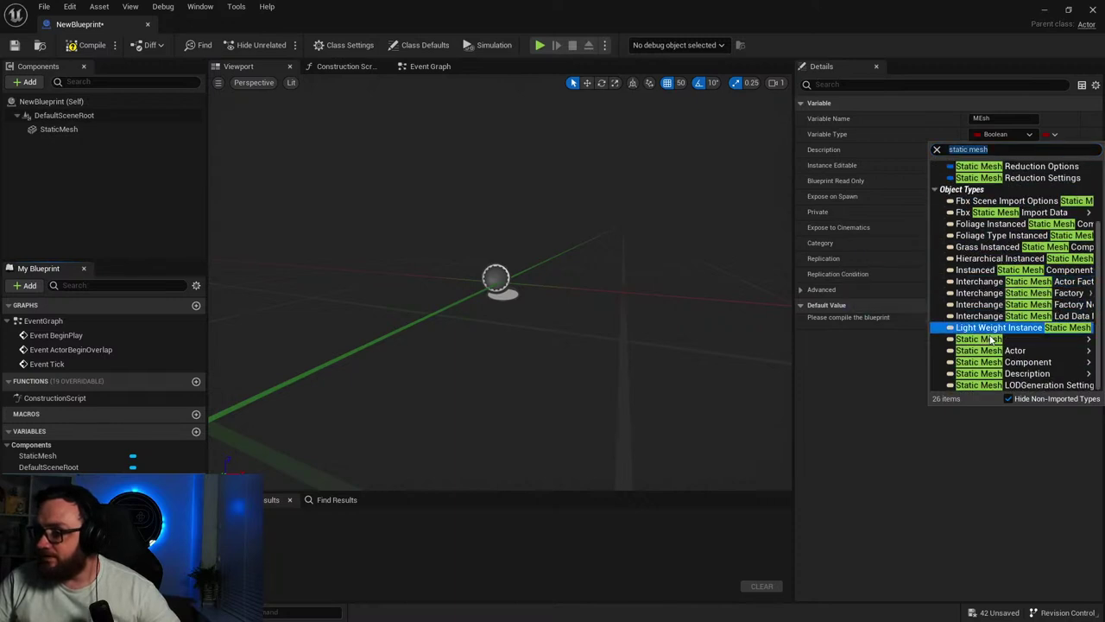
left_click(998, 341)
left_click(1050, 138)
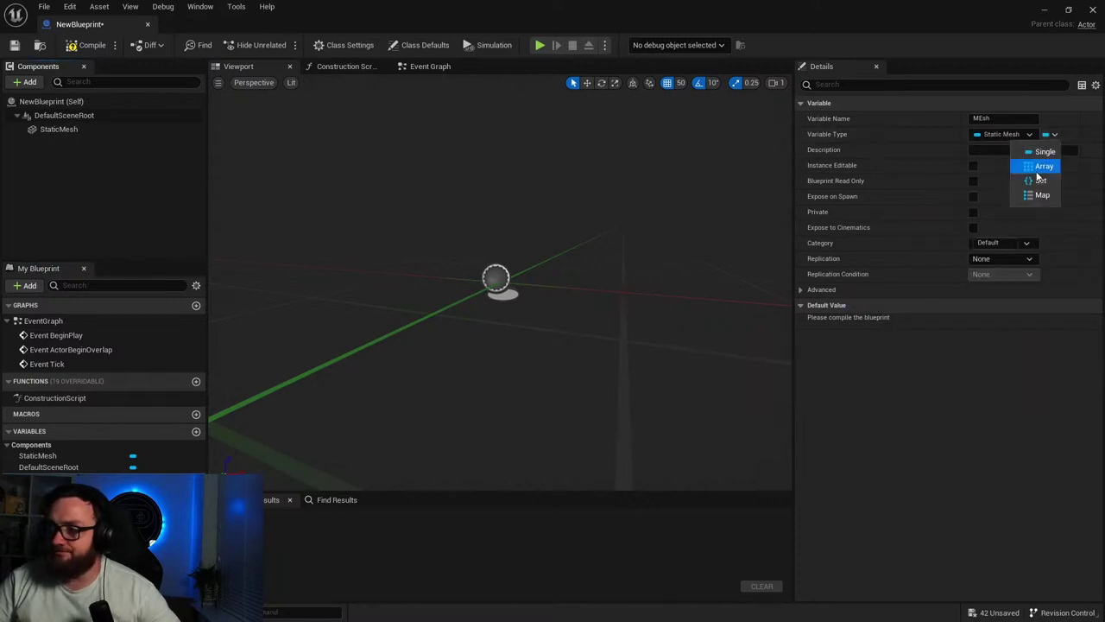
left_click(1043, 166)
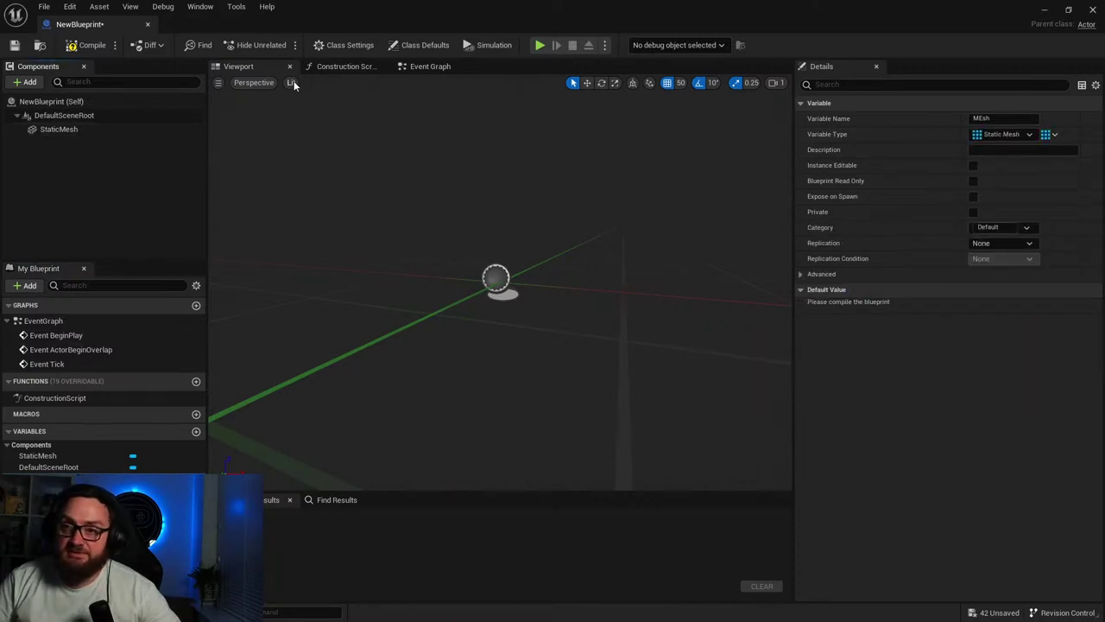
Compile the Blueprint and add SM_Chair as the first default element of the MEsh array.
left_click(76, 49)
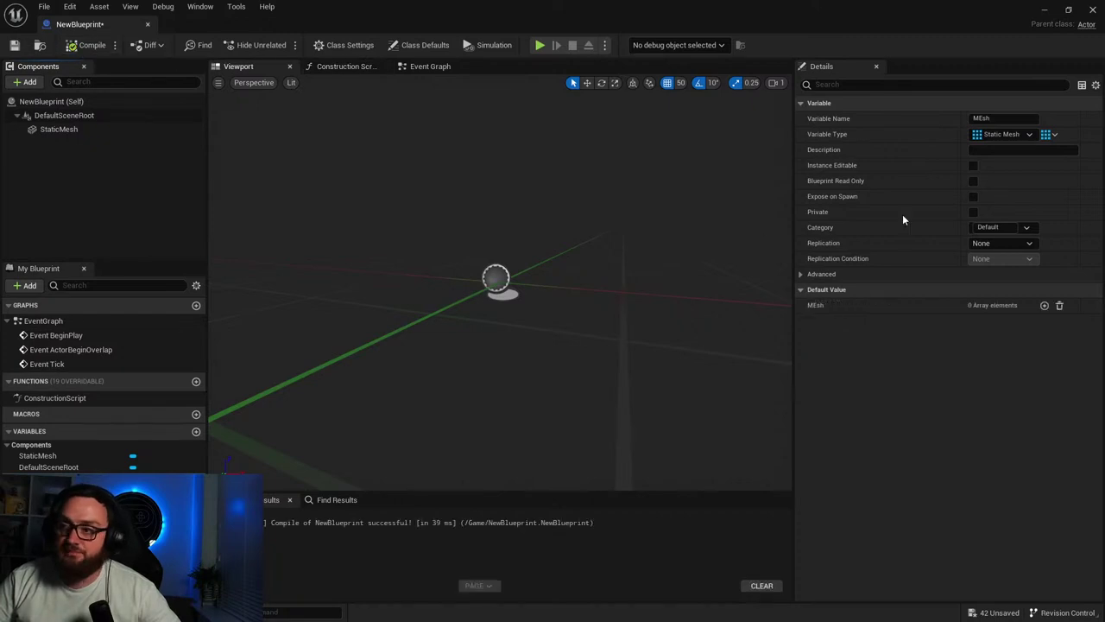
left_click(1044, 305)
left_click(1025, 324)
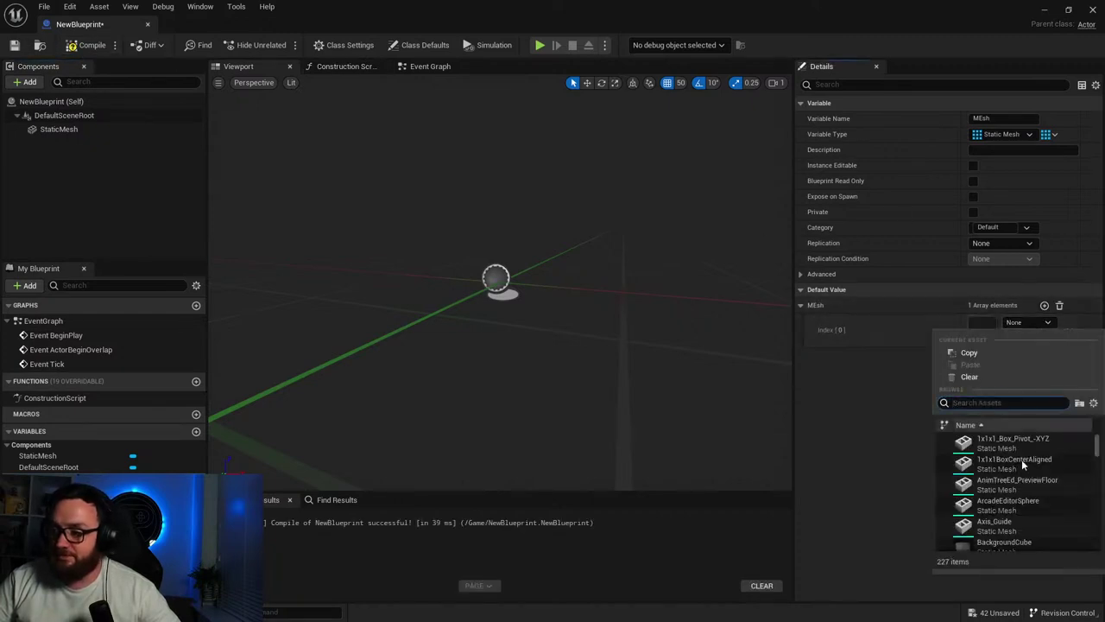
type("chair")
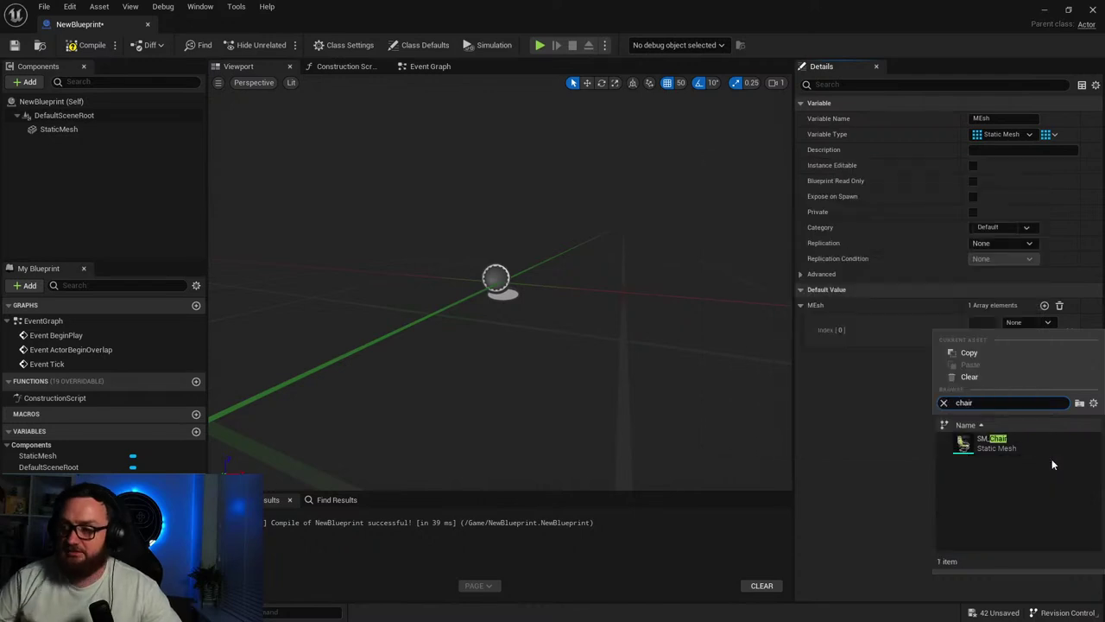
left_click(1035, 446)
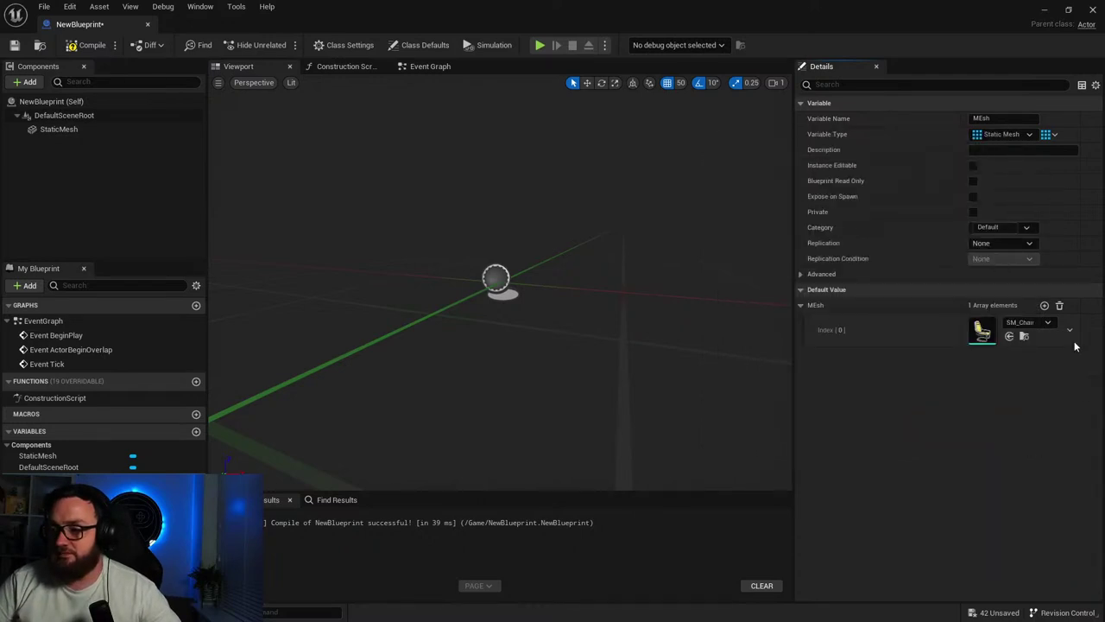
Add a second default element to the MEsh array and assign it a lamp mesh.
left_click(1045, 306)
left_click(1024, 356)
type("lamp")
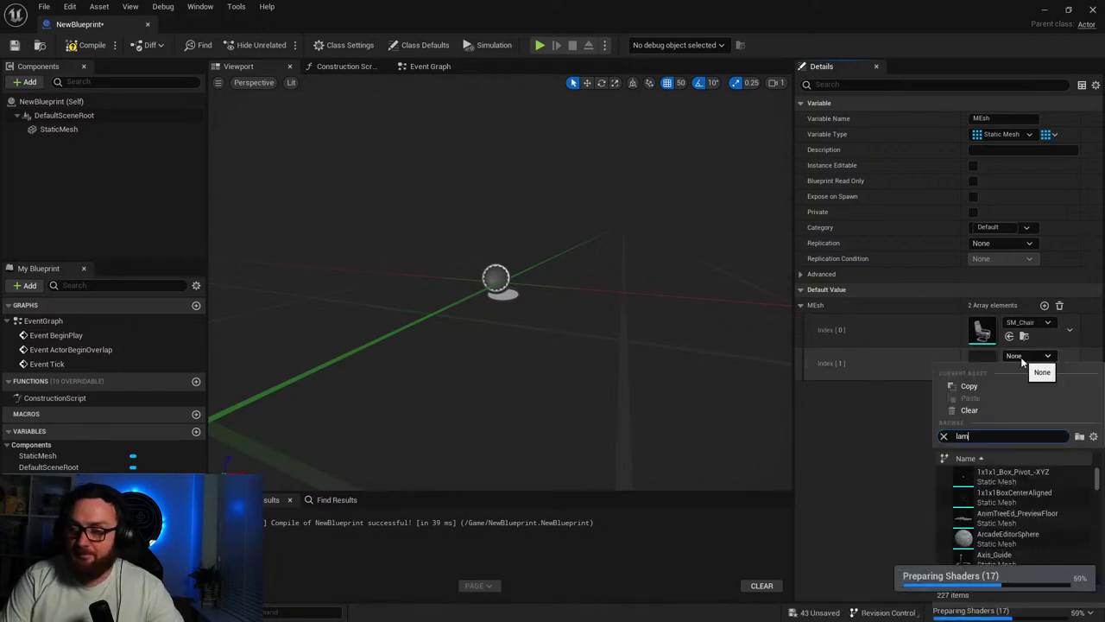
left_click(1062, 499)
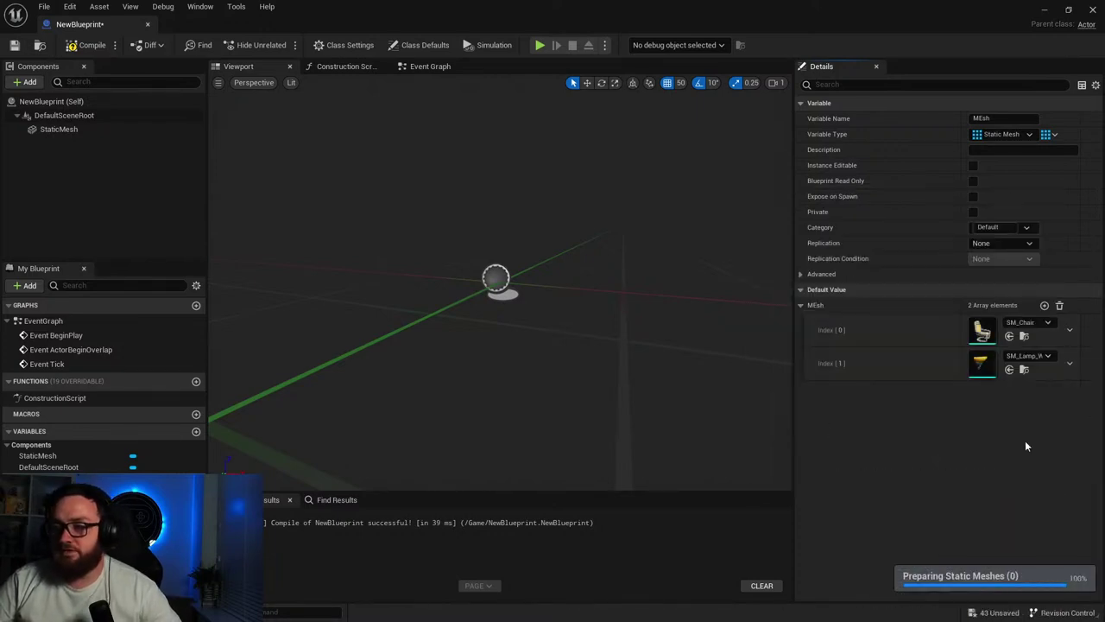
In the Construction Script, add a Set Static Mesh node targeting the StaticMesh component and run it from the script's entry node.
left_click(336, 67)
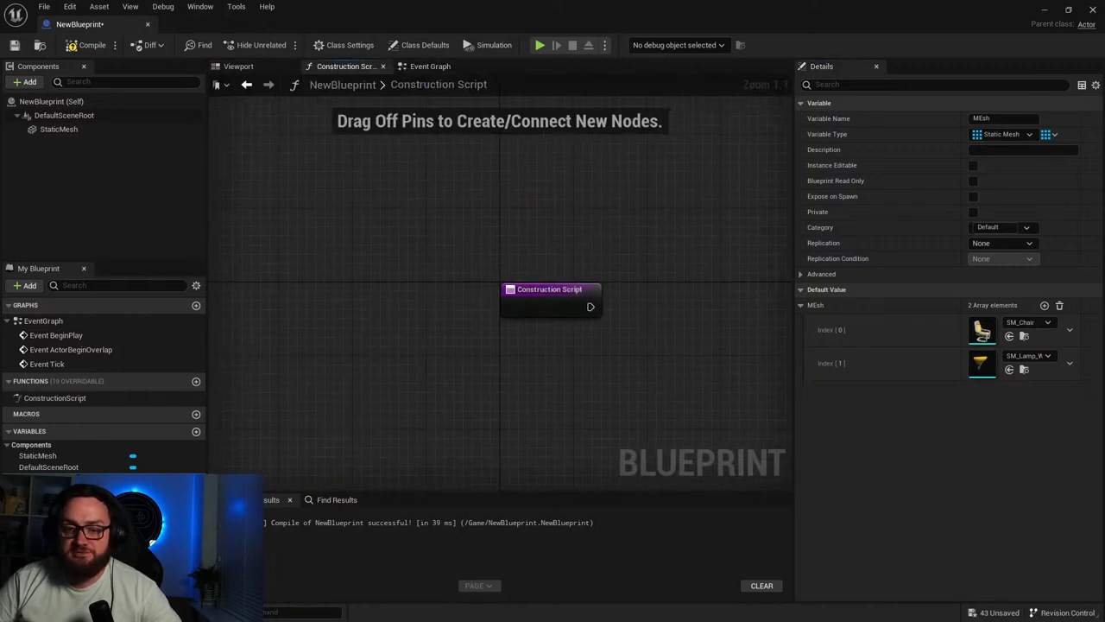
left_click_drag(66, 131, 601, 259)
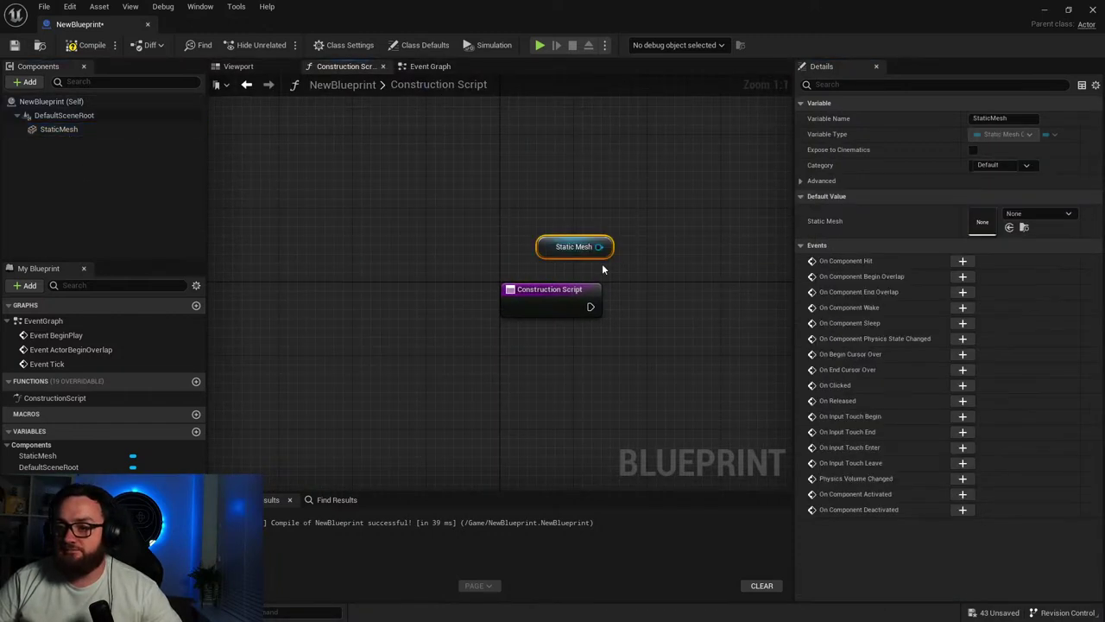
right_click_drag(602, 264, 449, 269)
left_click_drag(440, 253, 510, 274)
type("set static mesh")
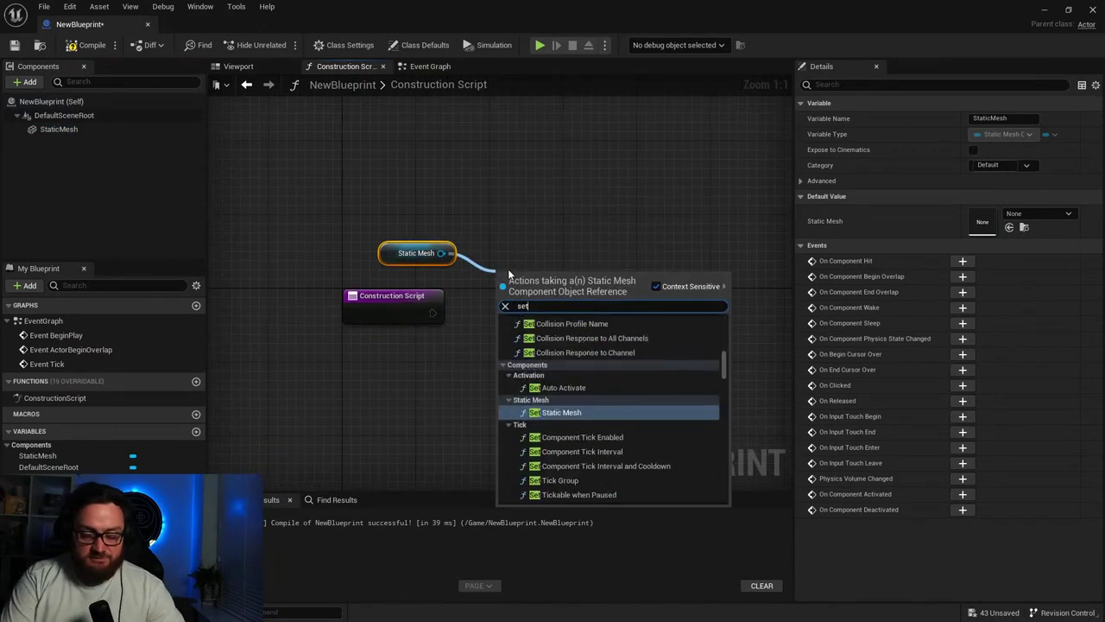
key("Return")
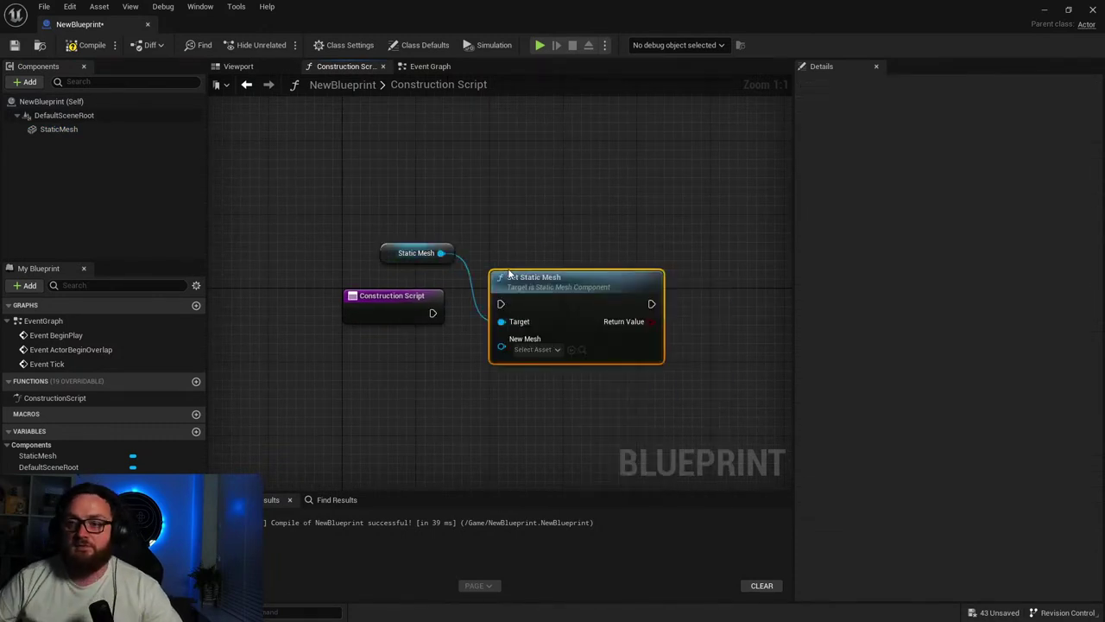
left_click_drag(433, 313, 500, 308)
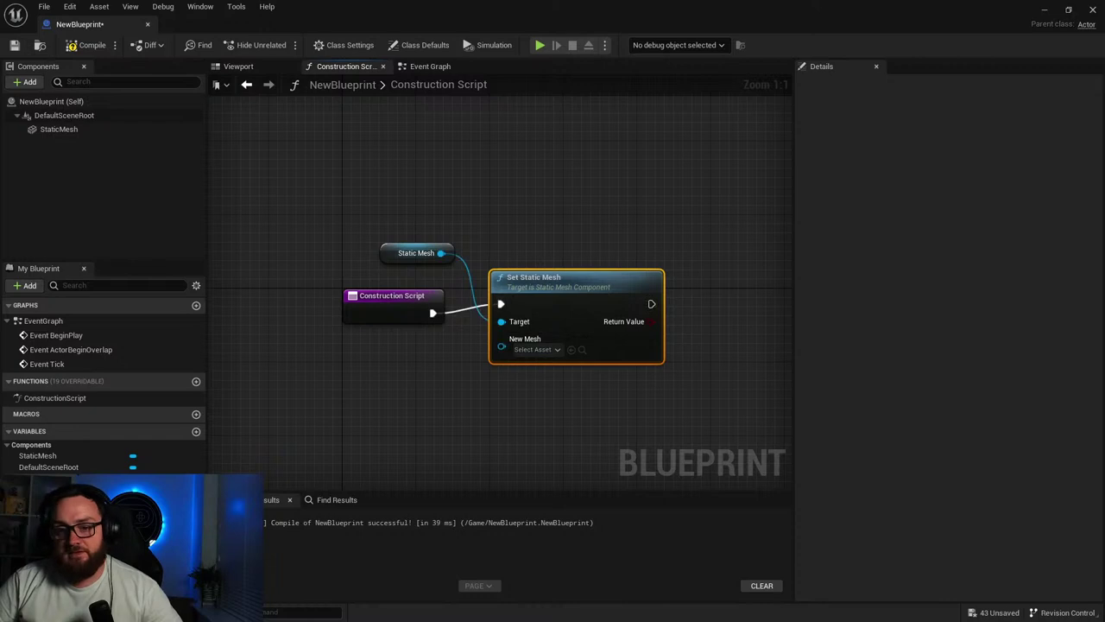
Feed a Random element of the MEsh array into the Set Static Mesh node's New Mesh input, then compile and close the Blueprint.
left_click_drag(39, 479, 250, 419)
left_click(283, 441)
left_click_drag(325, 428, 341, 415)
type("random")
key("Return")
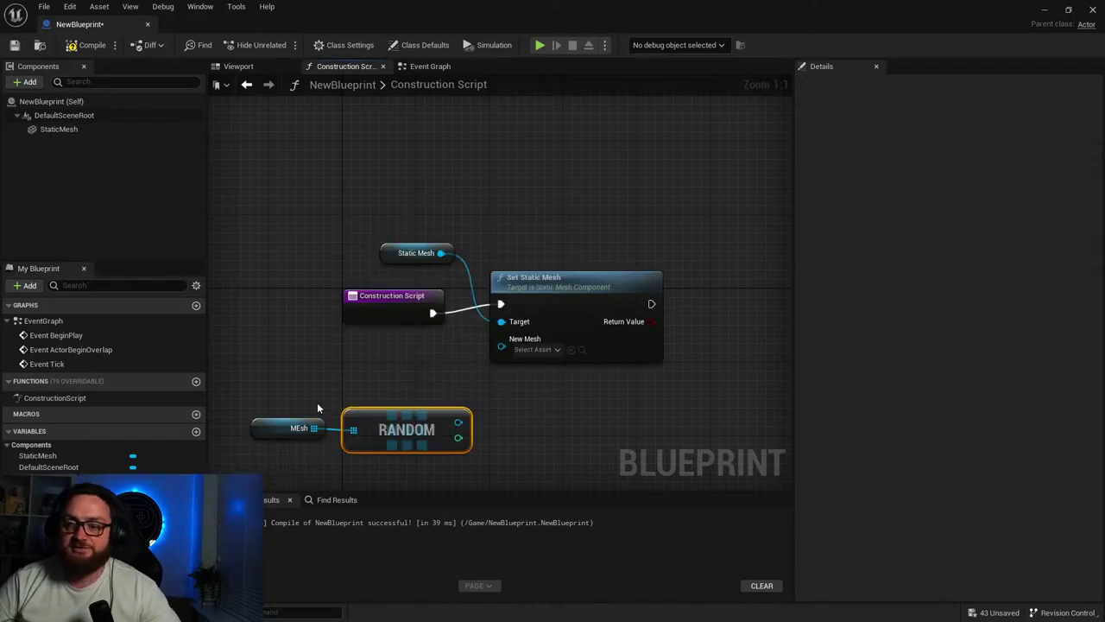
left_click_drag(458, 423, 501, 346)
left_click(88, 45)
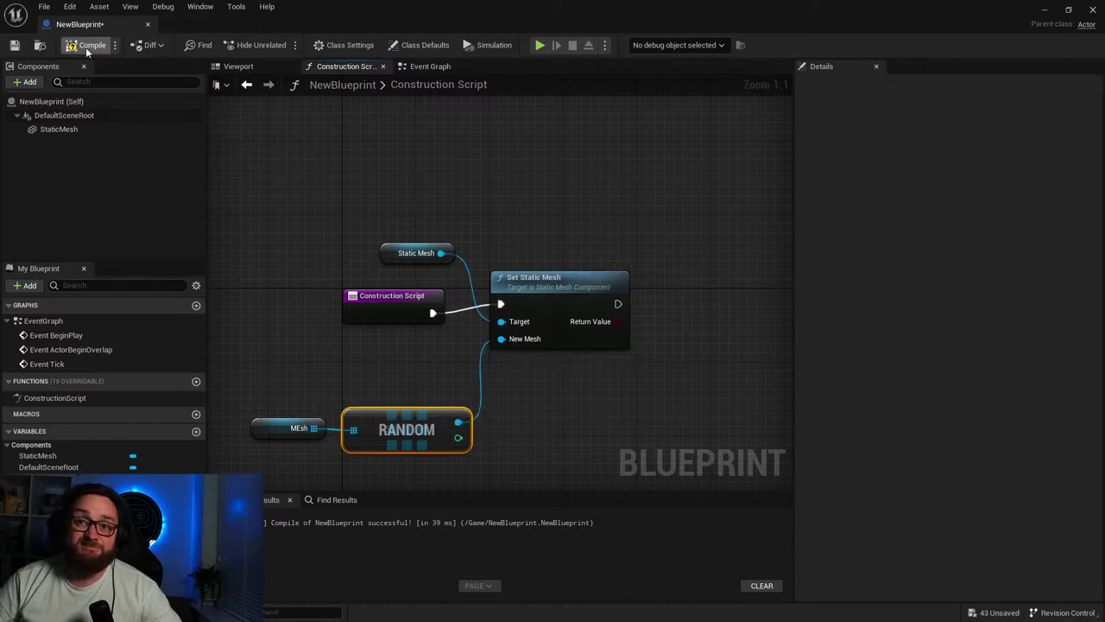
left_click(1093, 9)
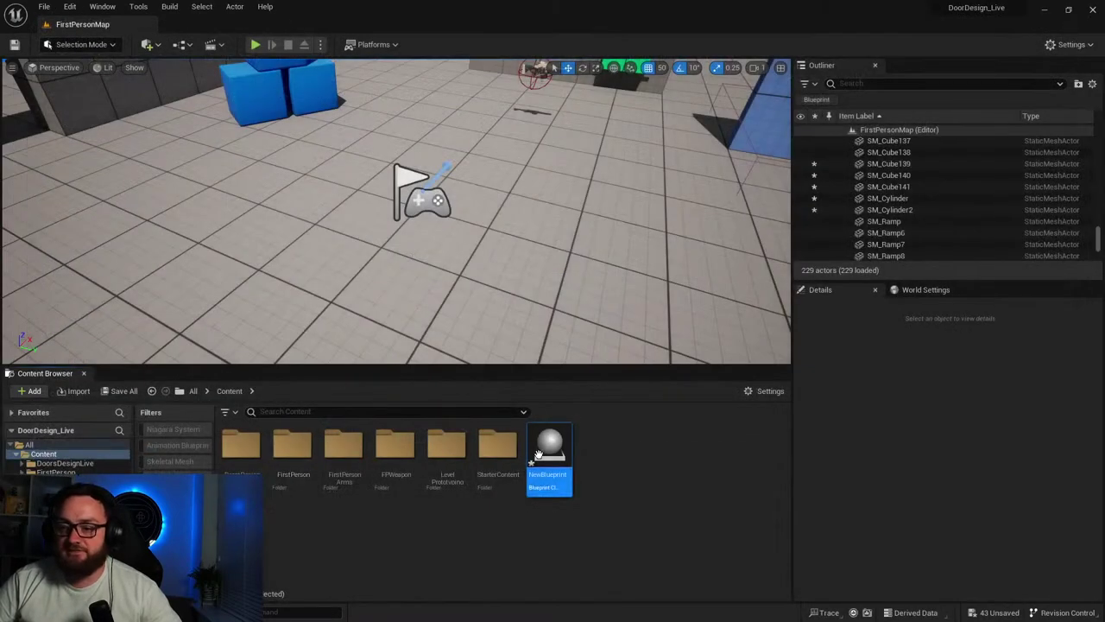
Try out NewBlueprint on the floor beside the player start by shifting it to X 900, and delete the placed actor.
left_click_drag(549, 467, 314, 240)
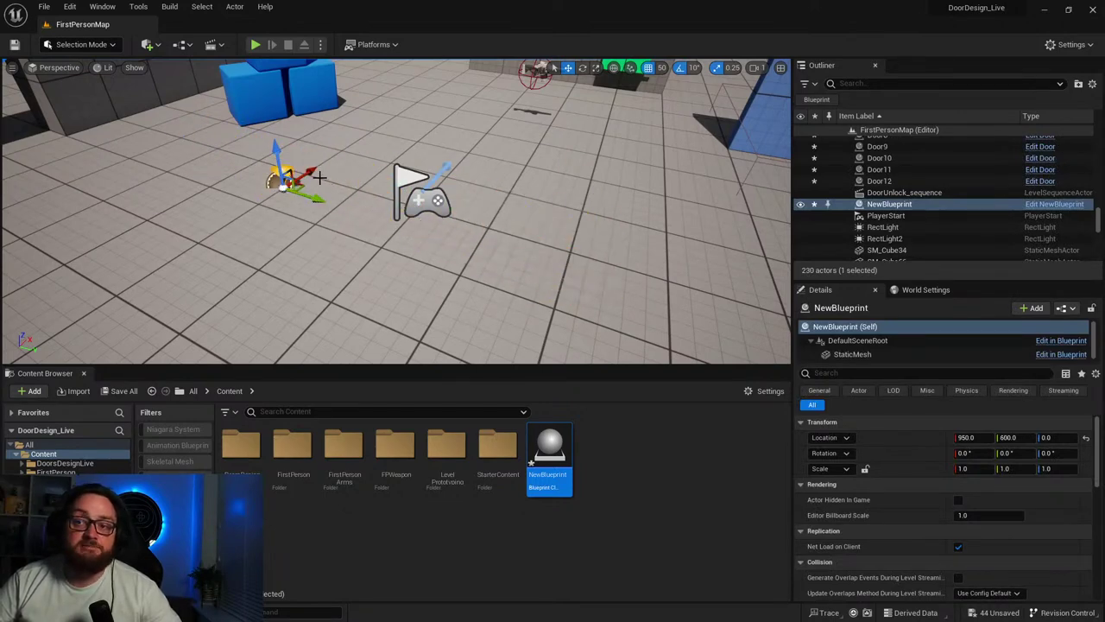
left_click_drag(309, 174, 286, 189)
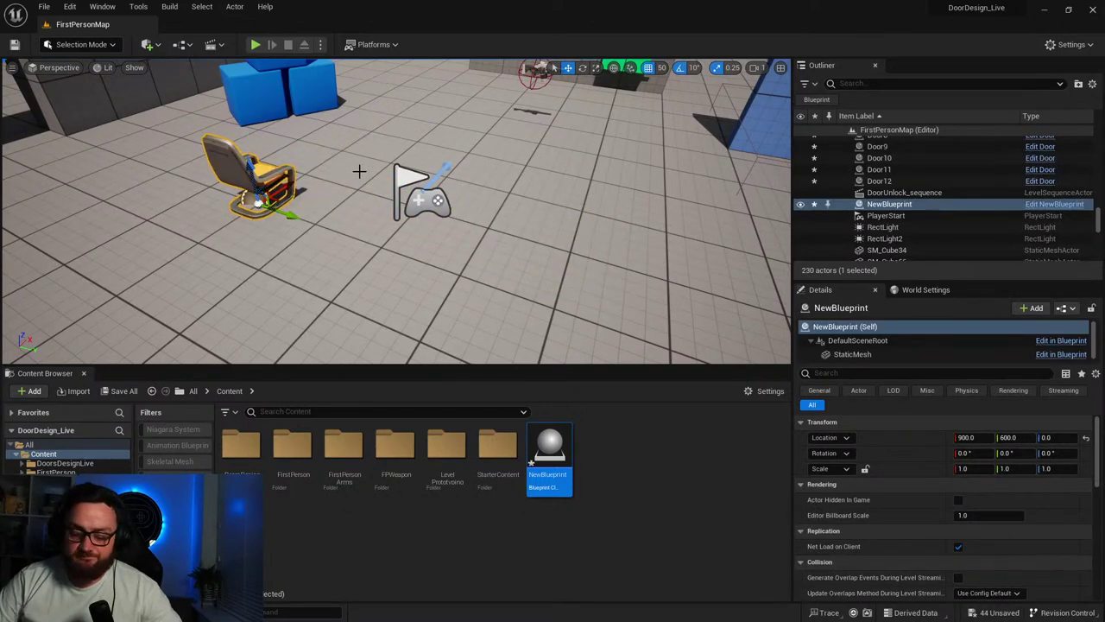
key("Delete")
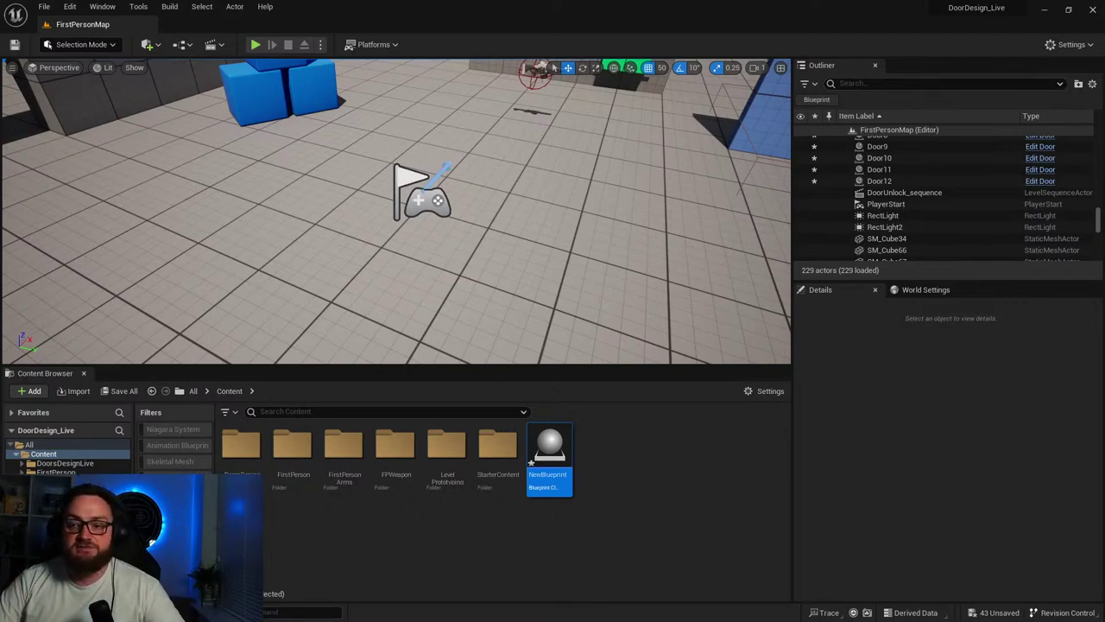
Fly through the level from the player start past the Signposting room to the Composition corridor.
right_click_drag(458, 309, 380, 246)
key("w")
key("a")
key("d")
key("a")
key("d")
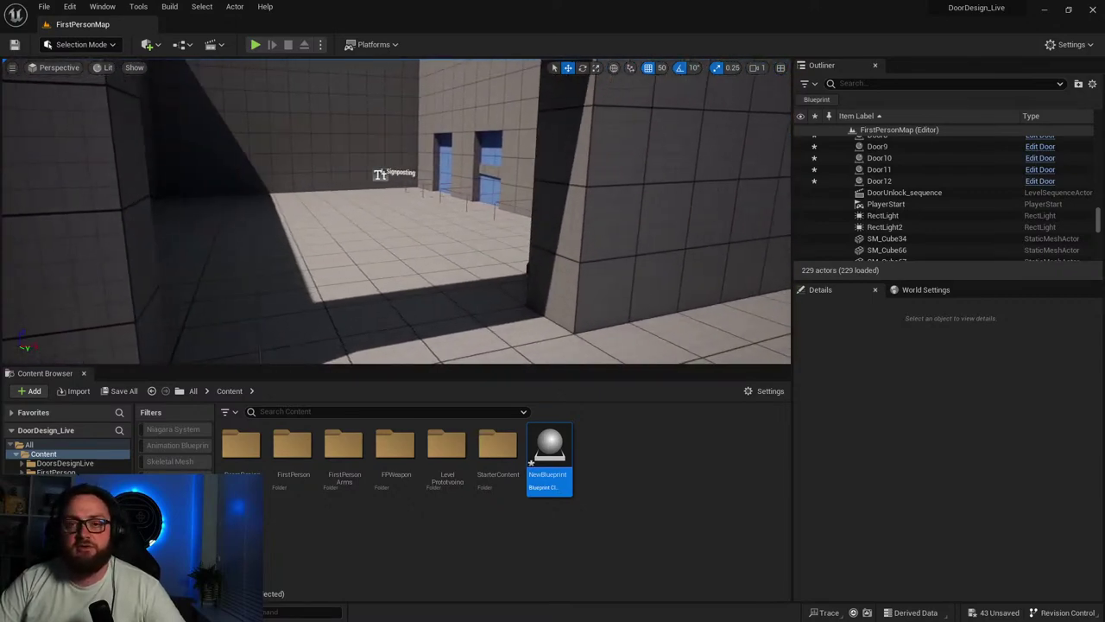
right_click_drag(467, 300, 468, 300)
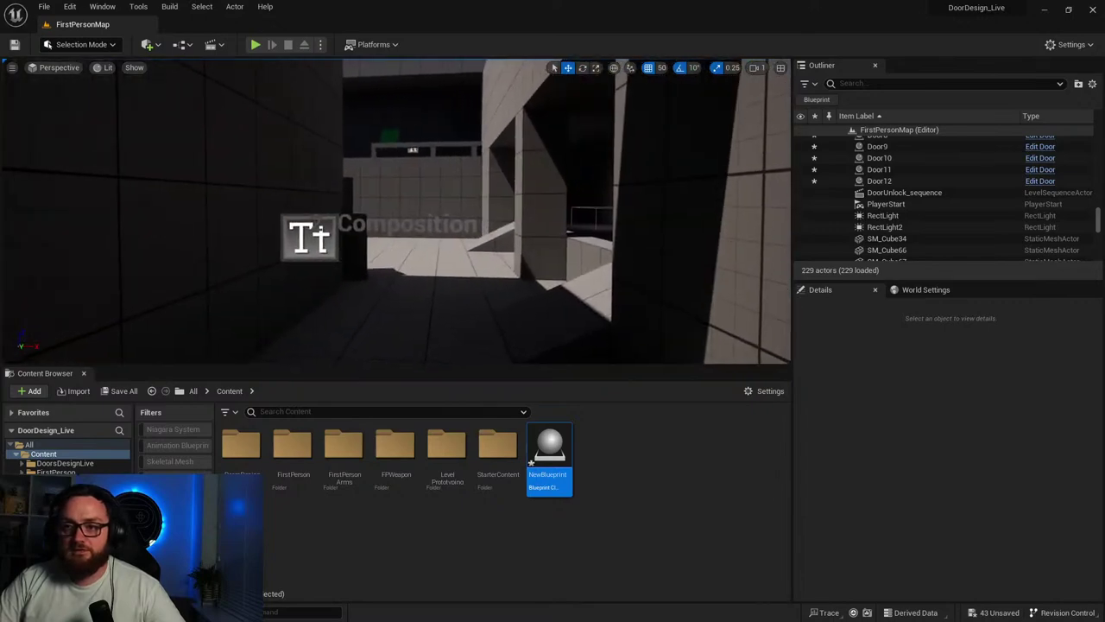
Rise above the walls to look over the enemy rooms and the open floor beside them.
mouse_move(397, 211)
right_mouse_down()
mouse_move(375, 160)
mouse_move(367, 177)
mouse_move(298, 195)
mouse_move(324, 203)
mouse_move(164, 164)
mouse_move(169, 177)
mouse_move(142, 186)
mouse_move(415, 212)
mouse_move(402, 211)
right_mouse_up()
right_click_drag(486, 161, 487, 160)
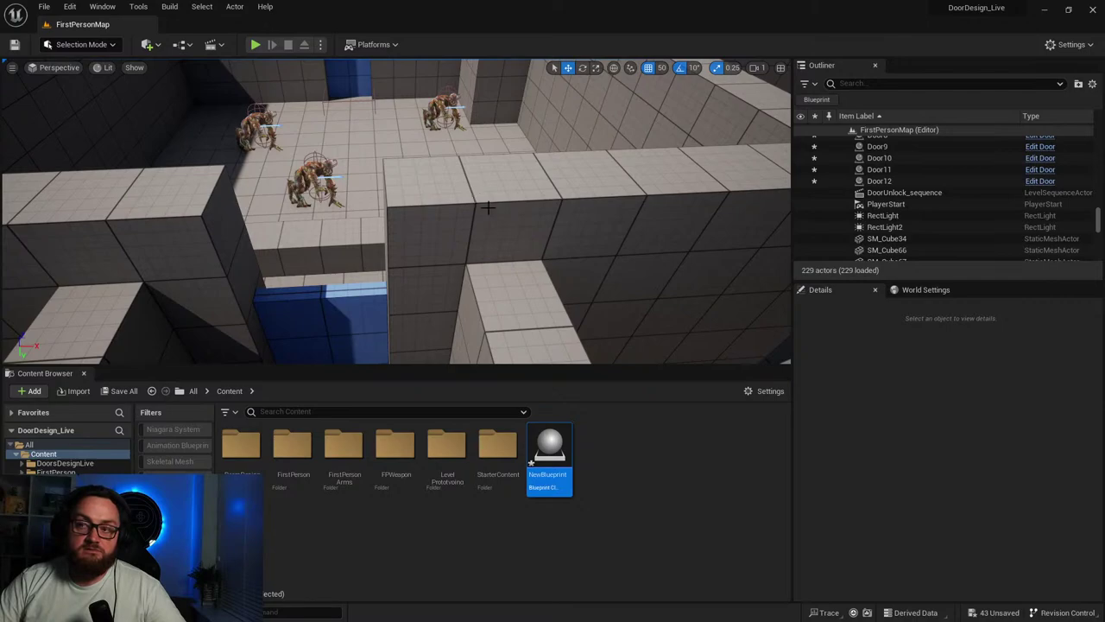
right_click_drag(488, 207, 548, 207)
mouse_move(467, 192)
right_mouse_down()
mouse_move(391, 185)
mouse_move(467, 192)
right_mouse_up()
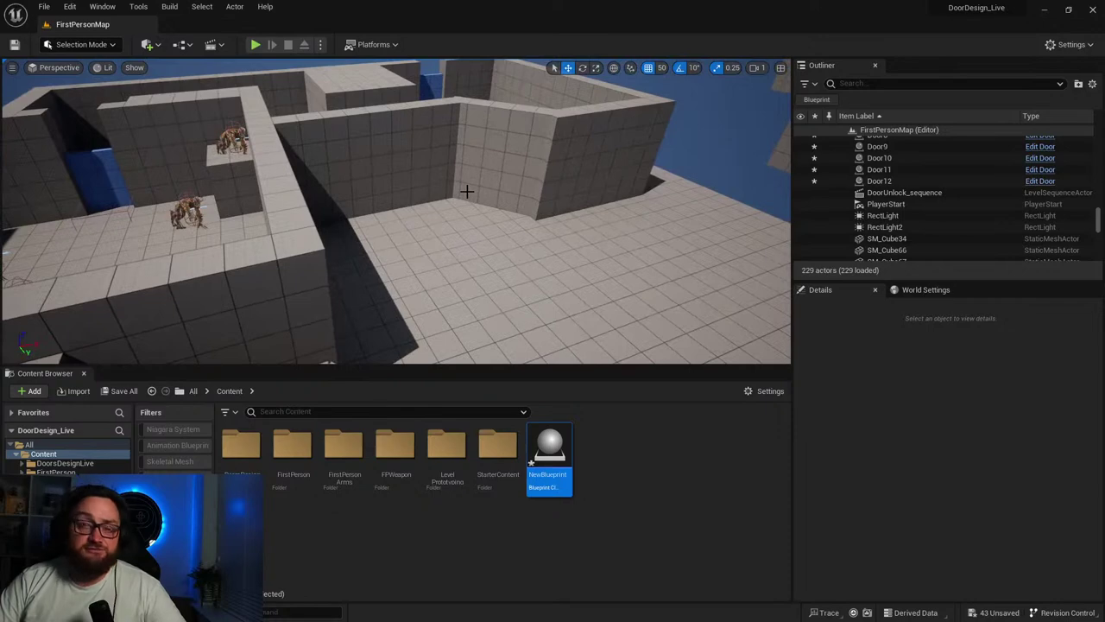